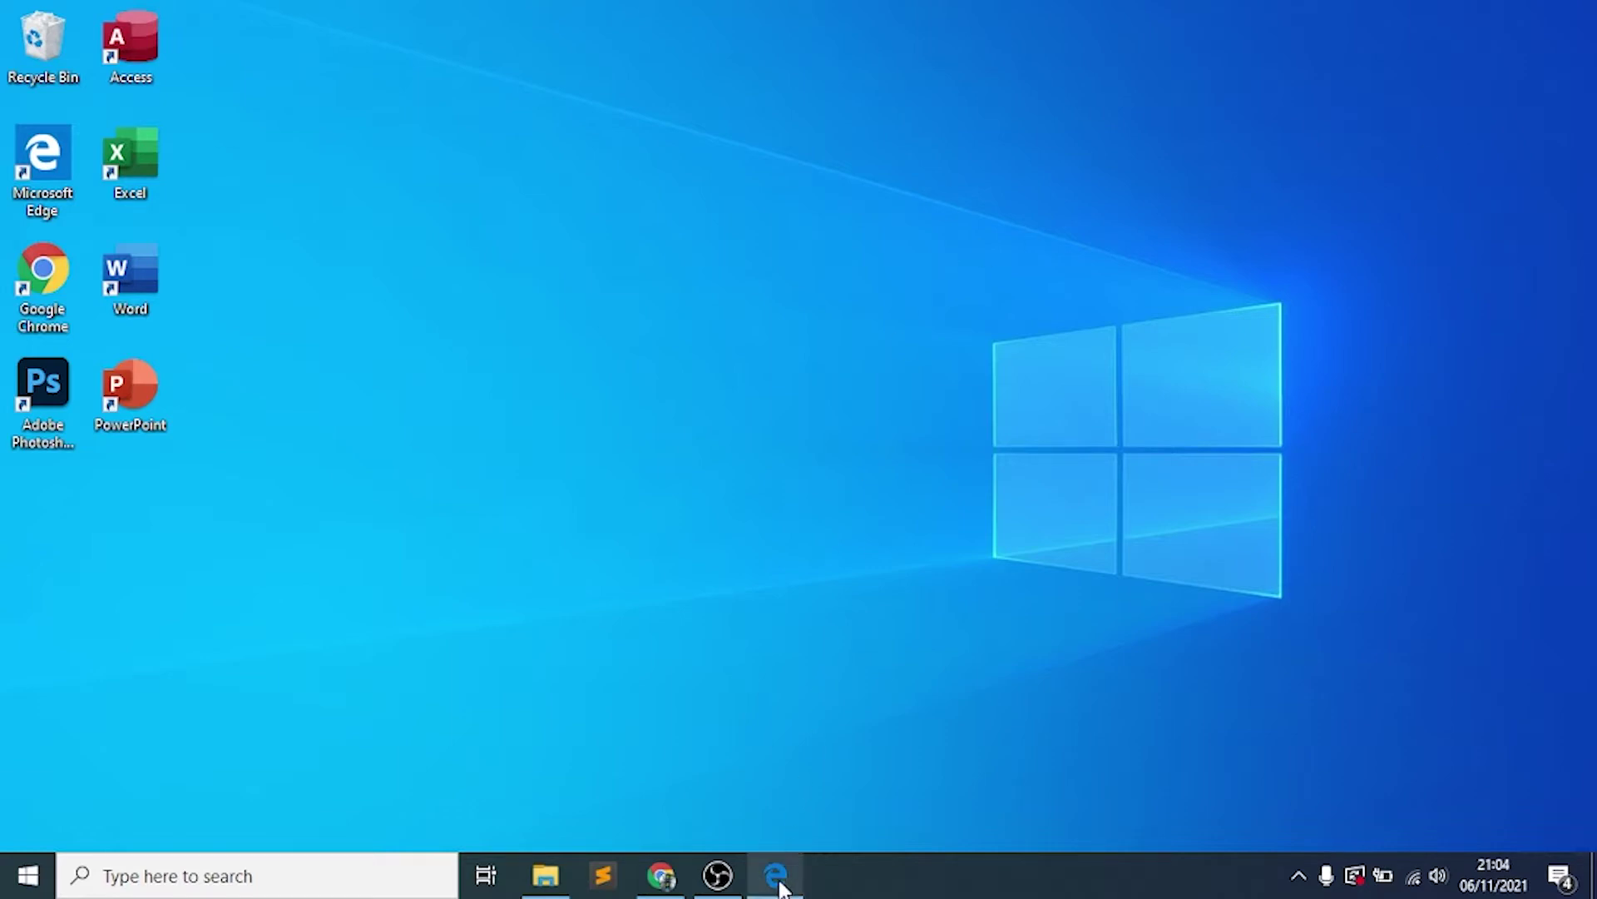
Scroll through the reference letter PDF, then minimize it to show the desktop
{"action": "mouse_move", "coordinate": [781, 887]}
{"action": "left_click", "coordinate": [783, 775]}
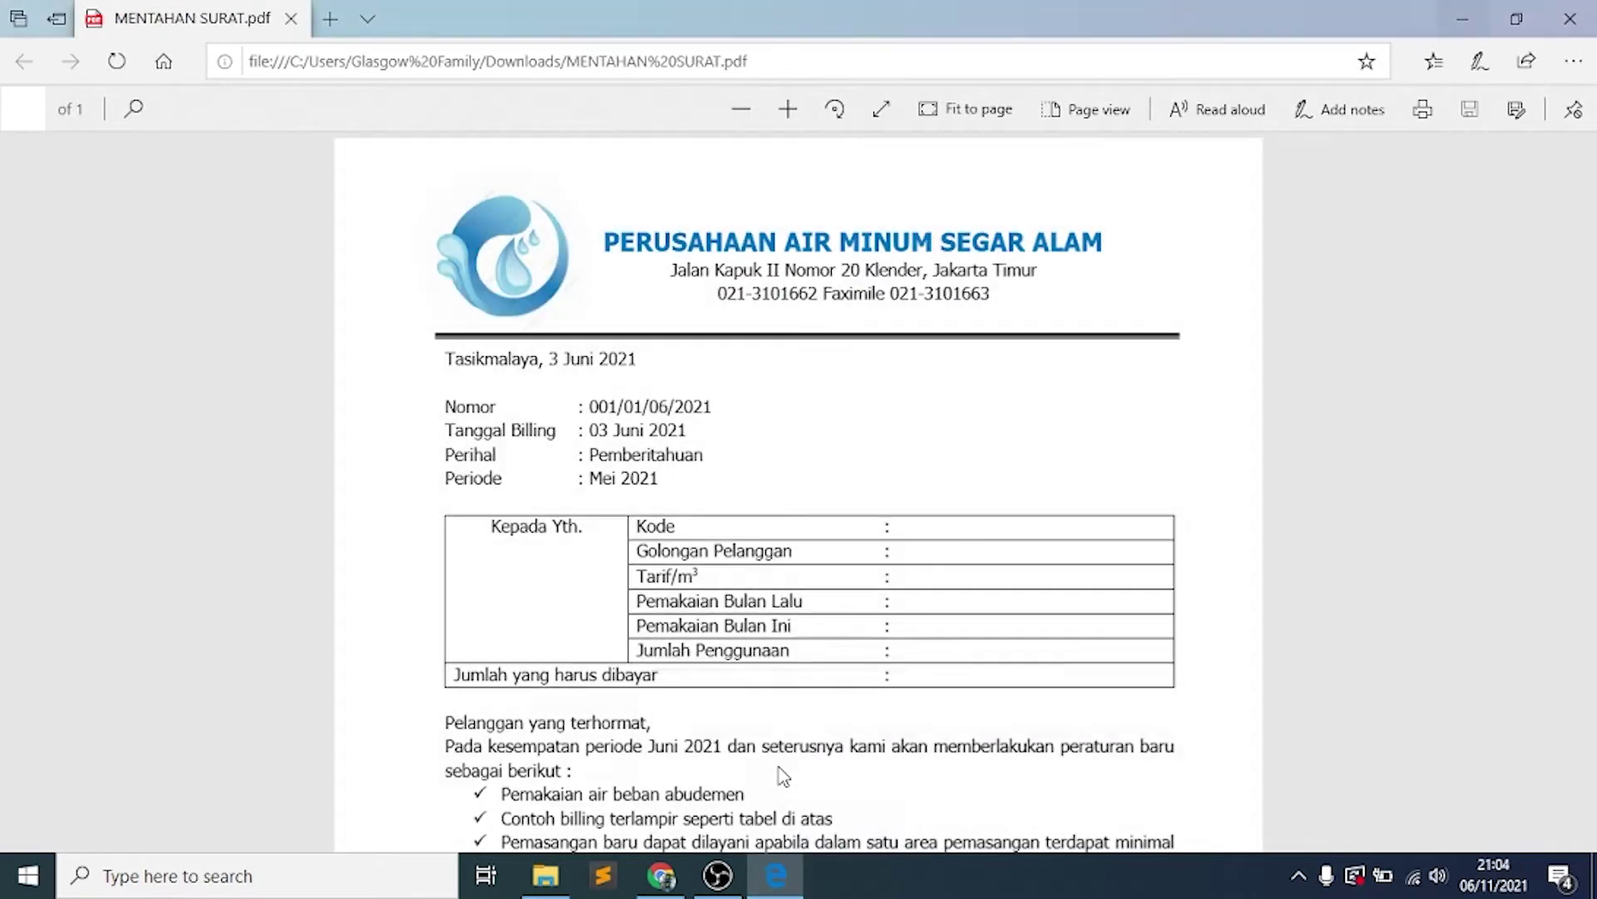
{"action": "scroll", "coordinate": [957, 468], "scroll_direction": "down", "scroll_amount": 1}
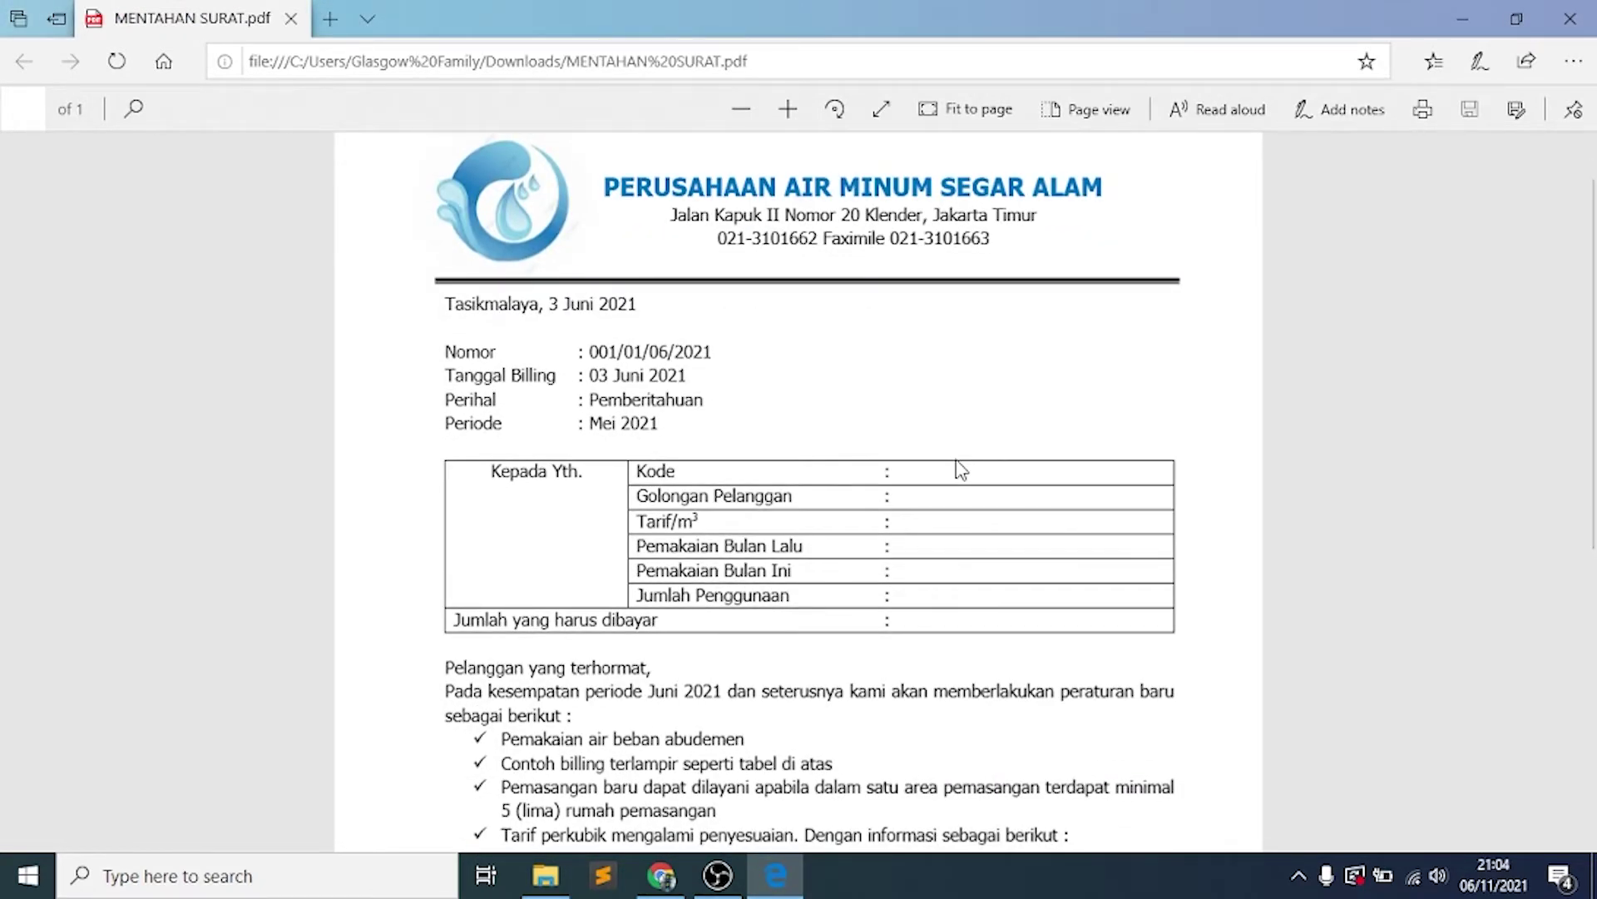
{"action": "scroll", "coordinate": [961, 470], "scroll_direction": "down", "scroll_amount": 5}
{"action": "scroll", "coordinate": [961, 470], "scroll_direction": "down", "scroll_amount": 3}
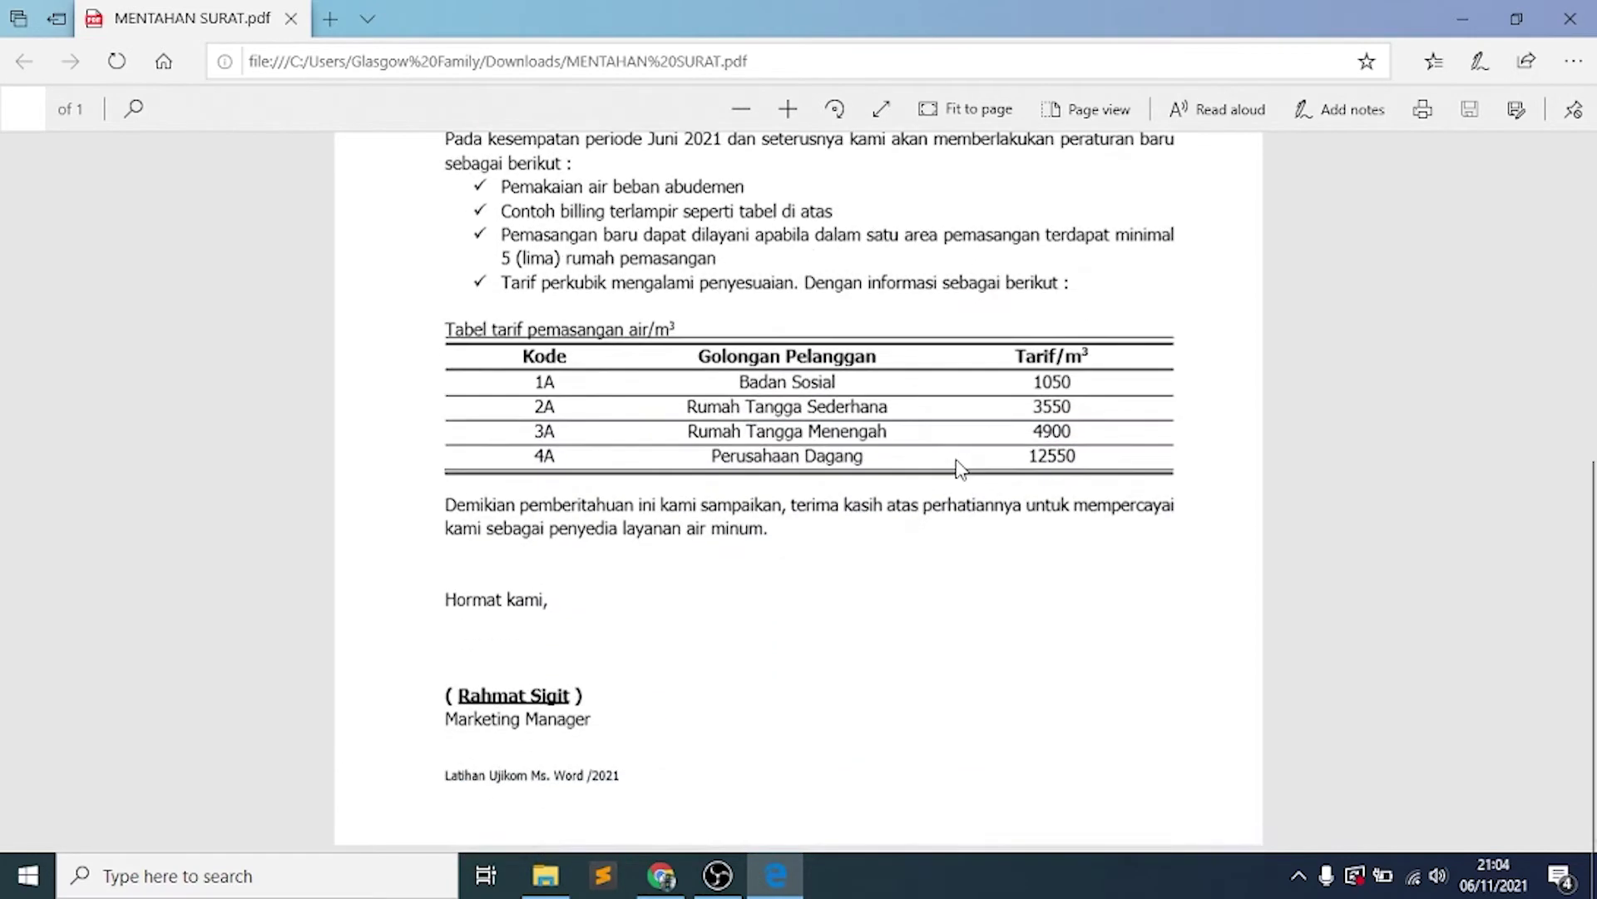
{"action": "scroll", "coordinate": [956, 464], "scroll_direction": "up", "scroll_amount": 9}
{"action": "scroll", "coordinate": [961, 470], "scroll_direction": "down", "scroll_amount": 1}
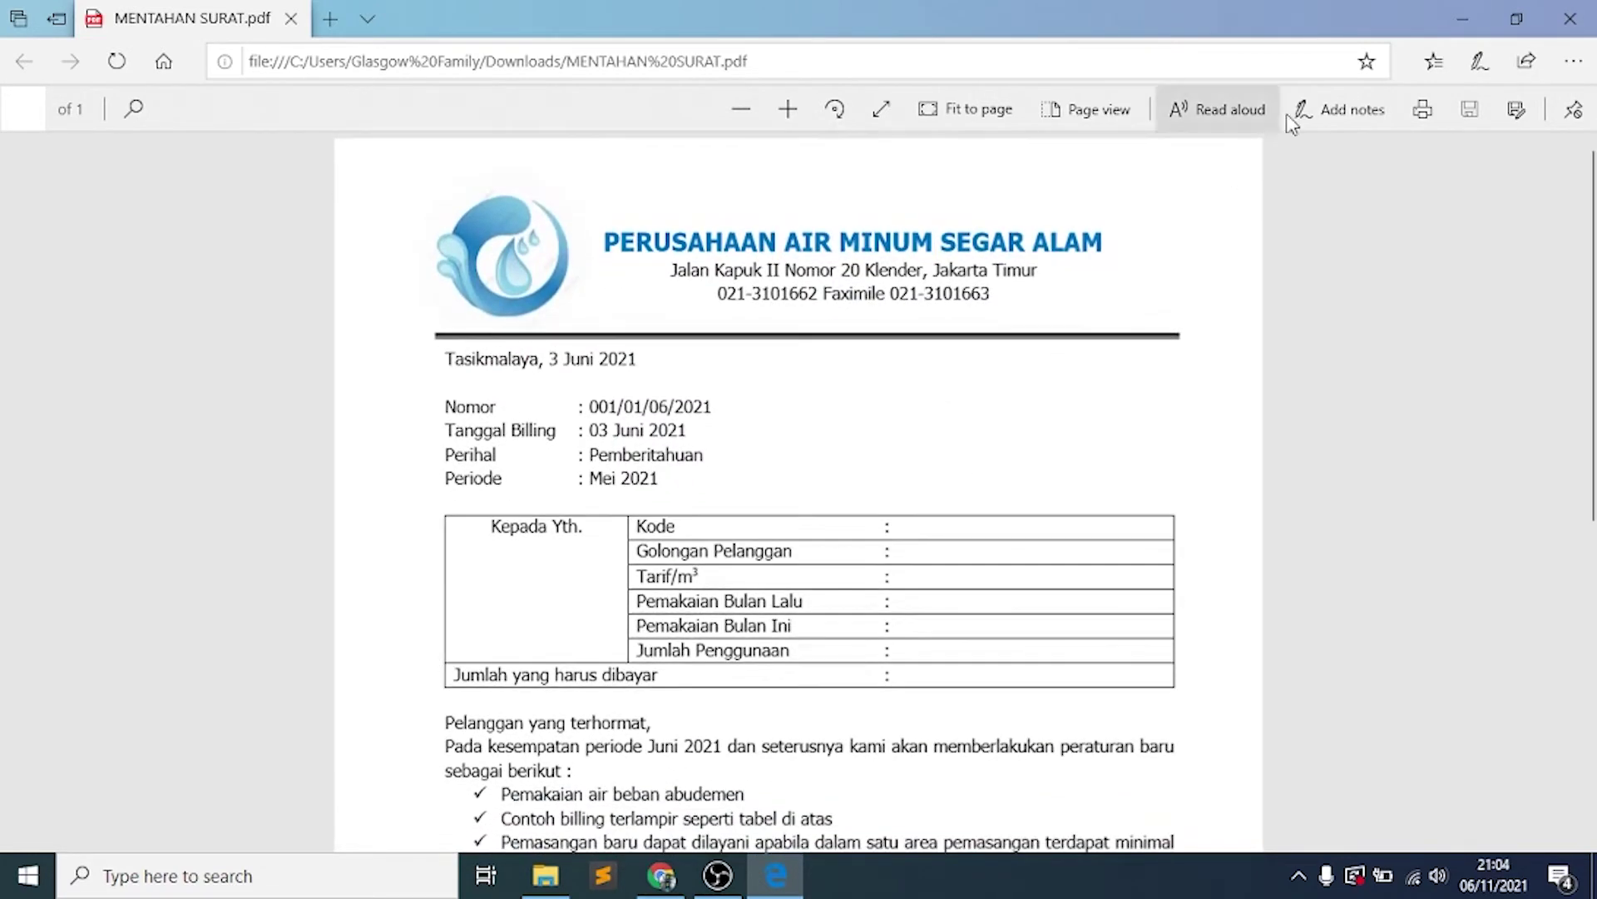
{"action": "left_click", "coordinate": [1462, 25]}
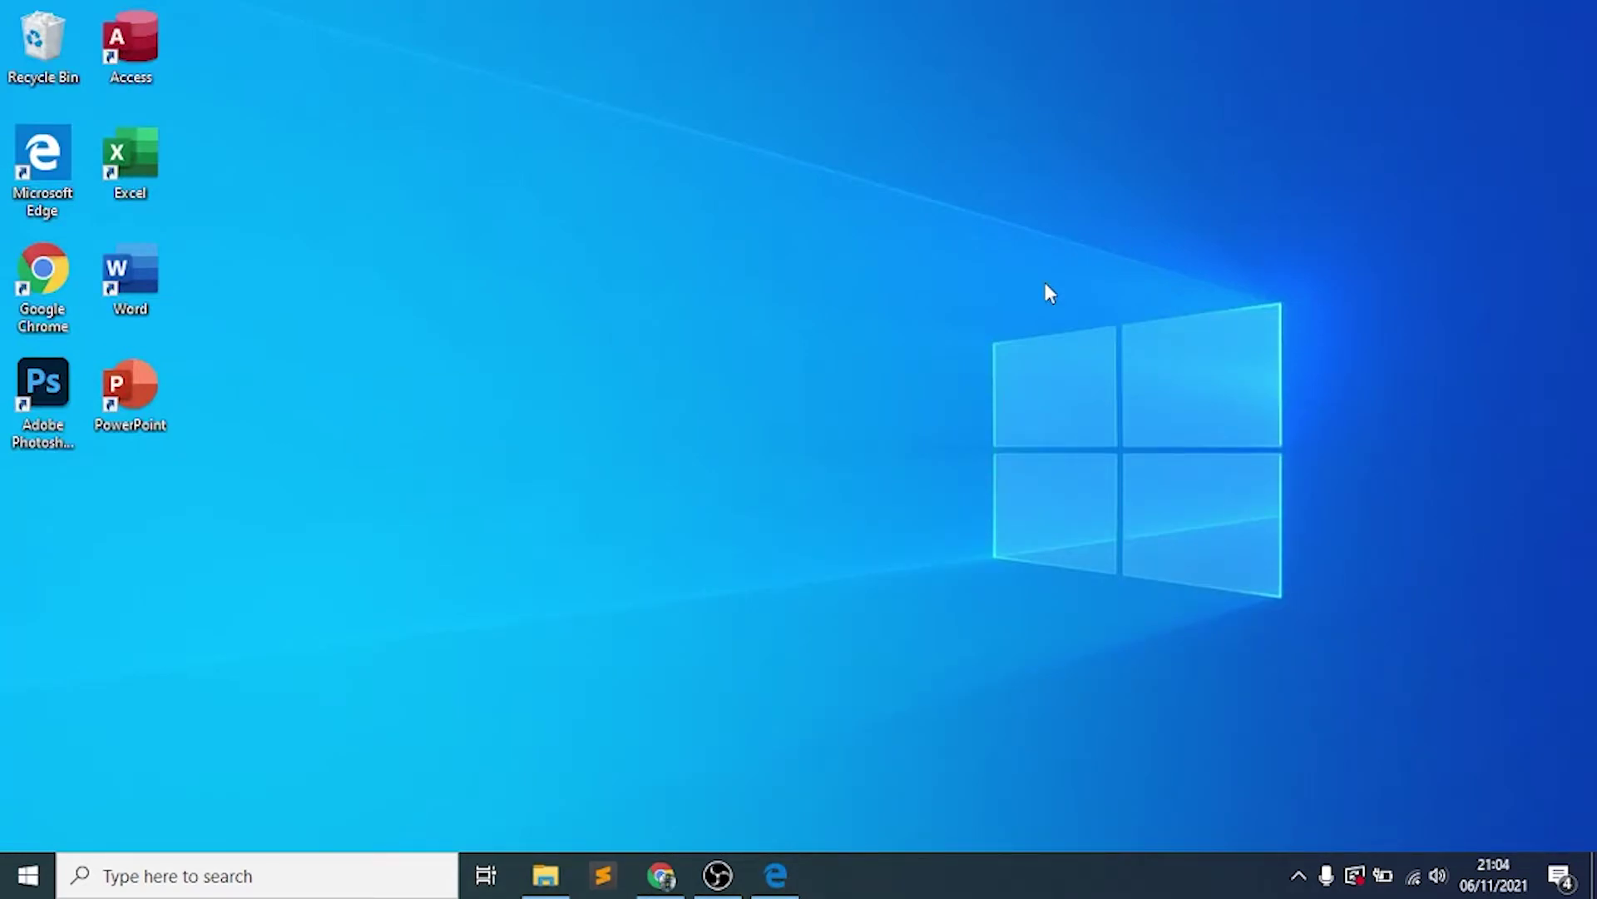
Launch Word from the Start search and create a blank document
{"action": "key", "text": "super"}
{"action": "key", "text": "super"}
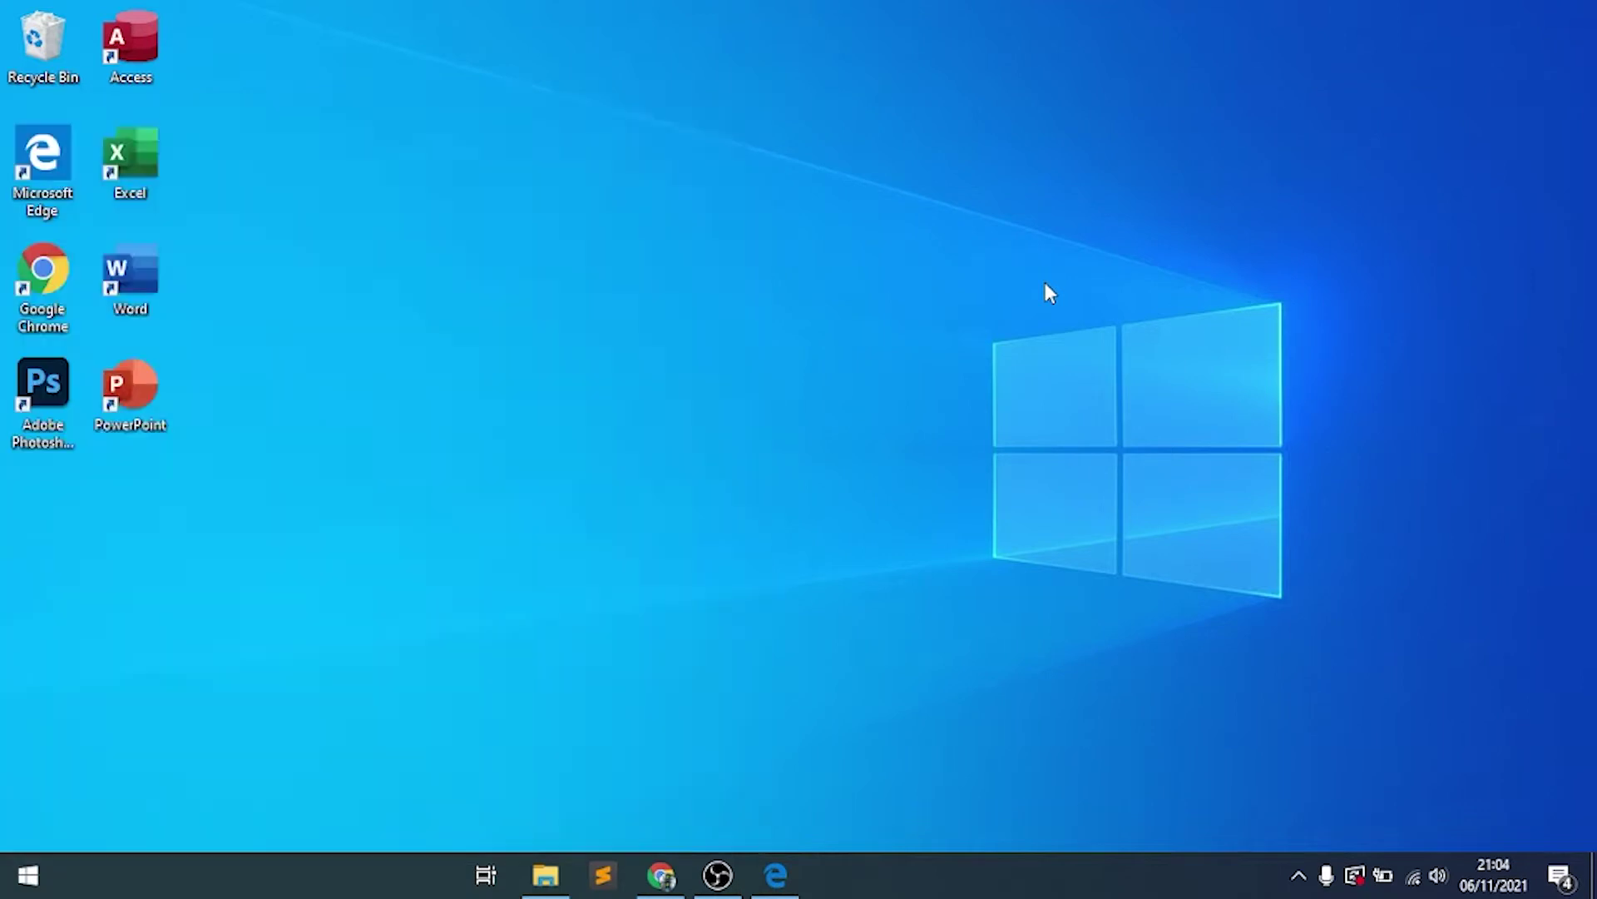
{"action": "key", "text": "super"}
{"action": "type", "text": "word"}
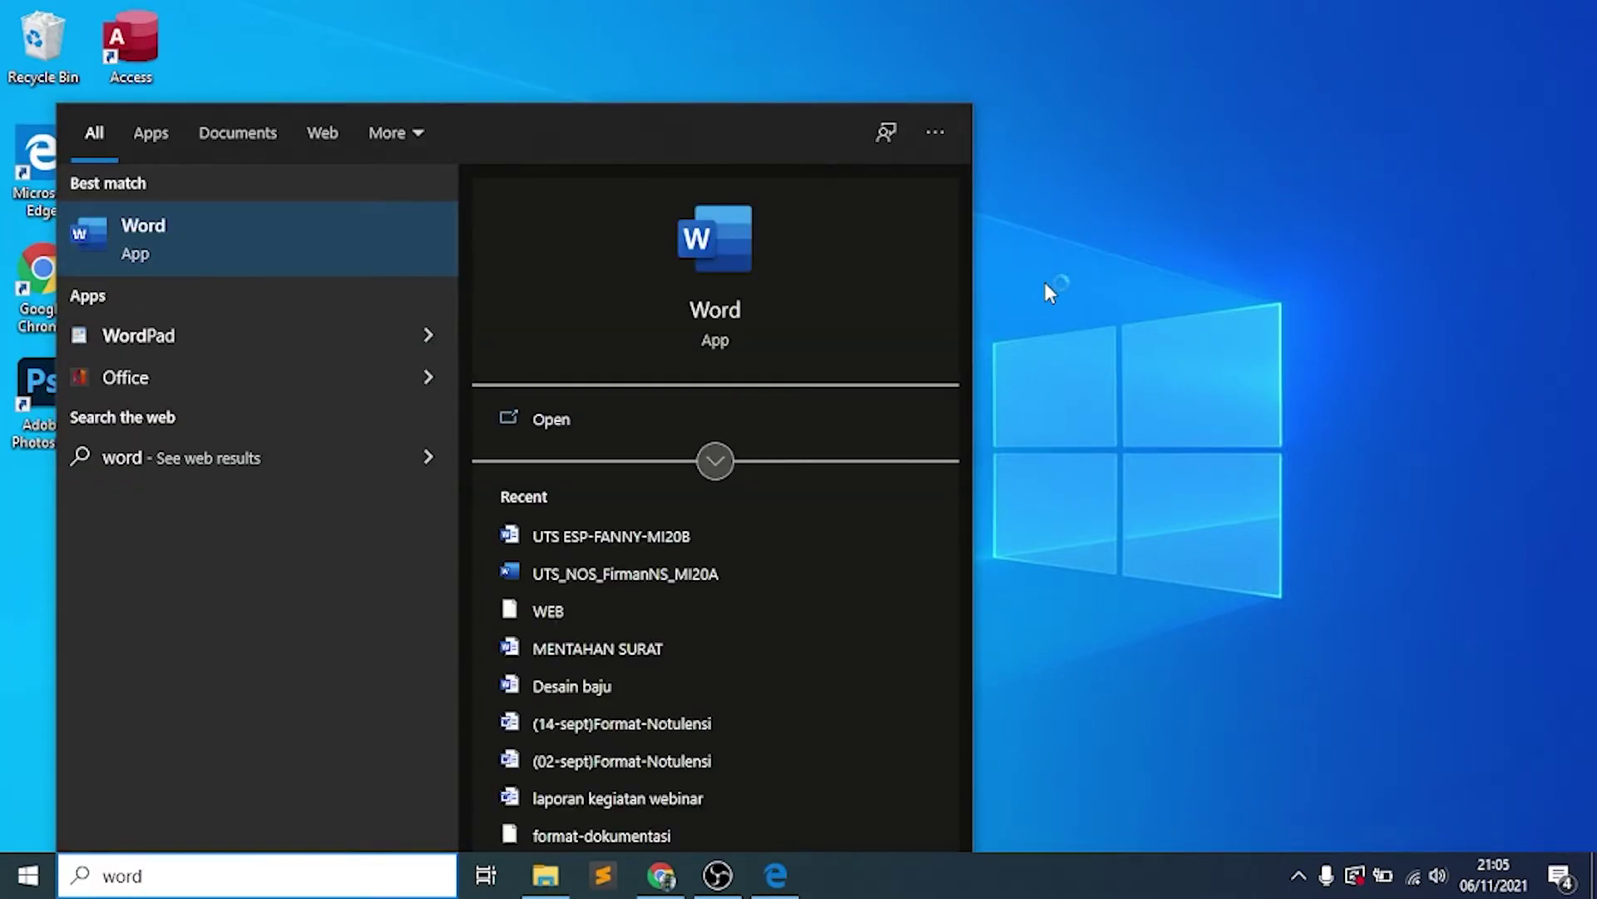
{"action": "key", "text": "Return"}
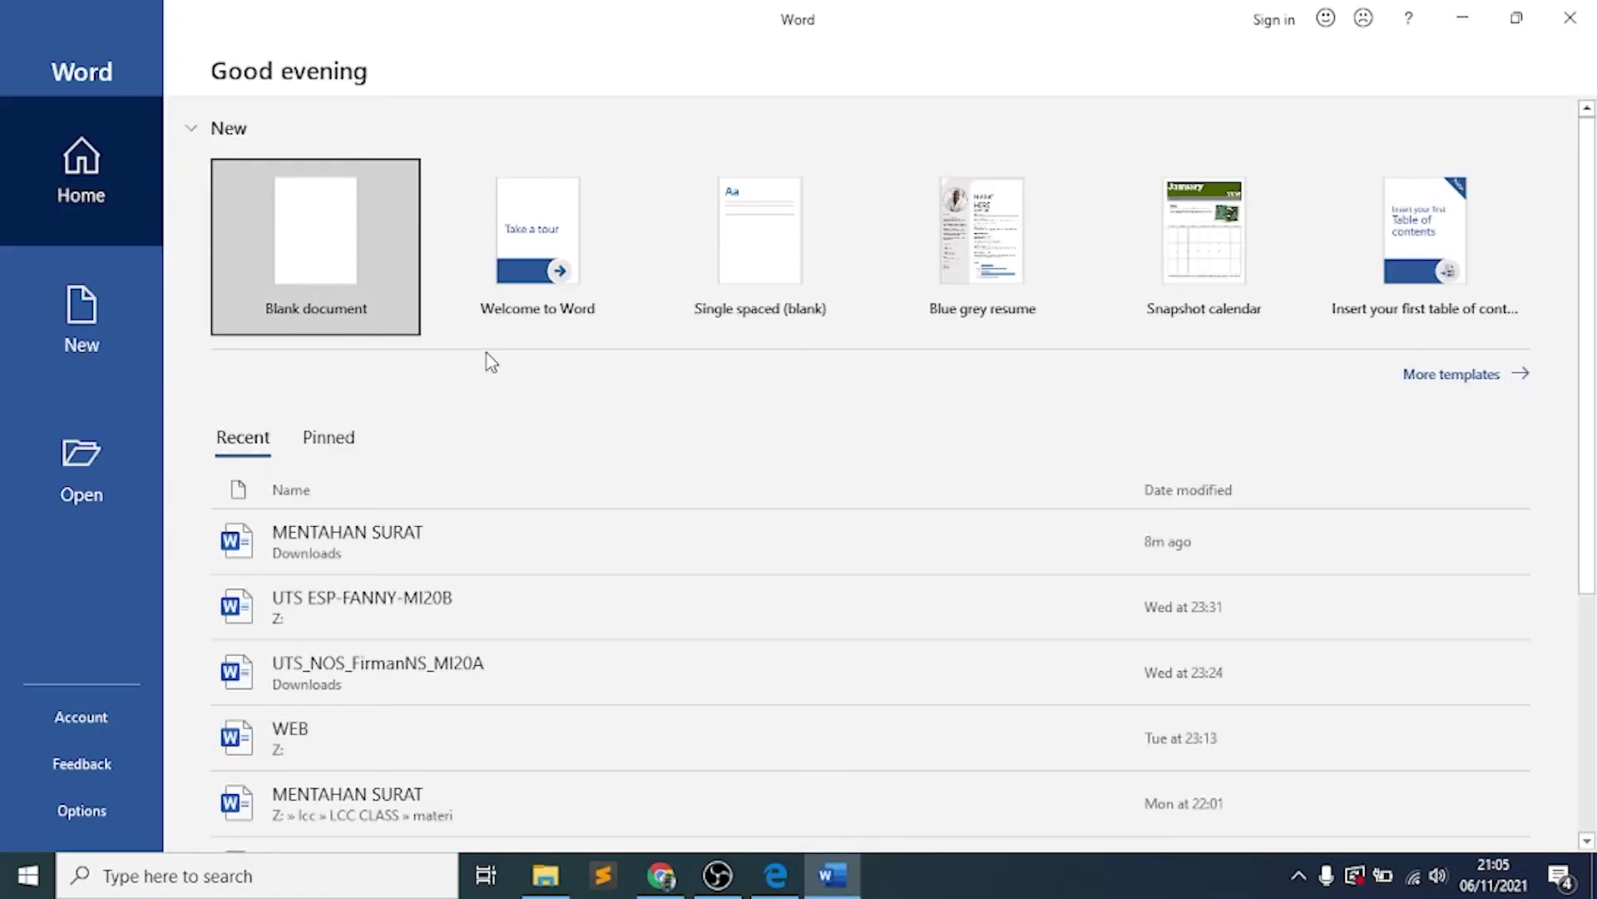
{"action": "left_click", "coordinate": [318, 233]}
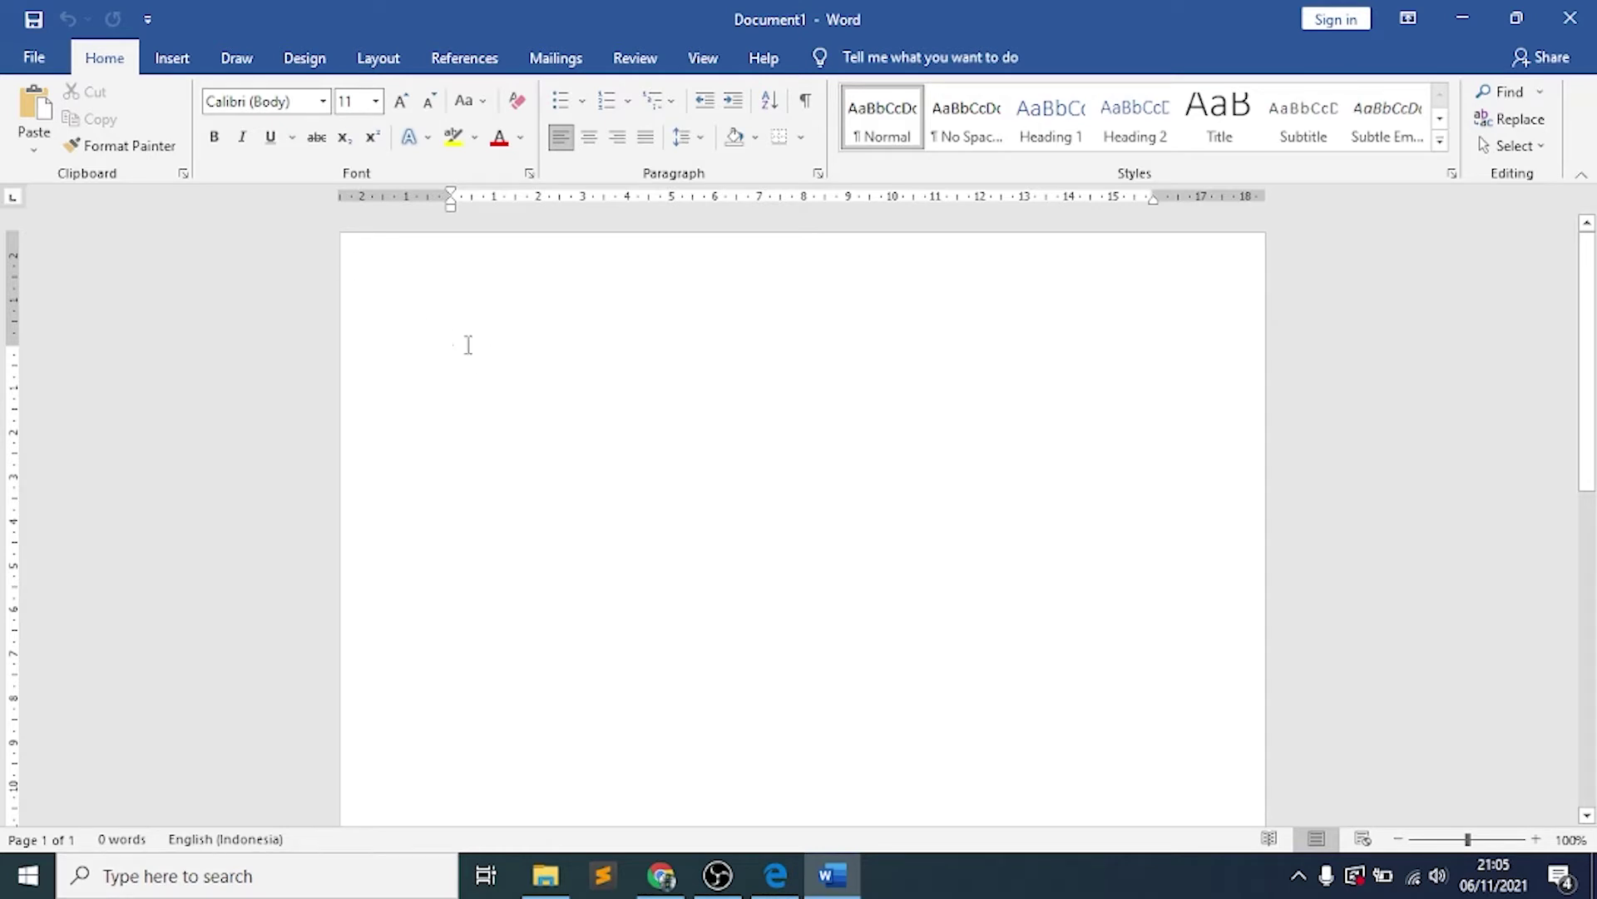
Make the page A4 in portrait orientation using the Layout tab's Size and Orientation lists
{"action": "left_click", "coordinate": [381, 63]}
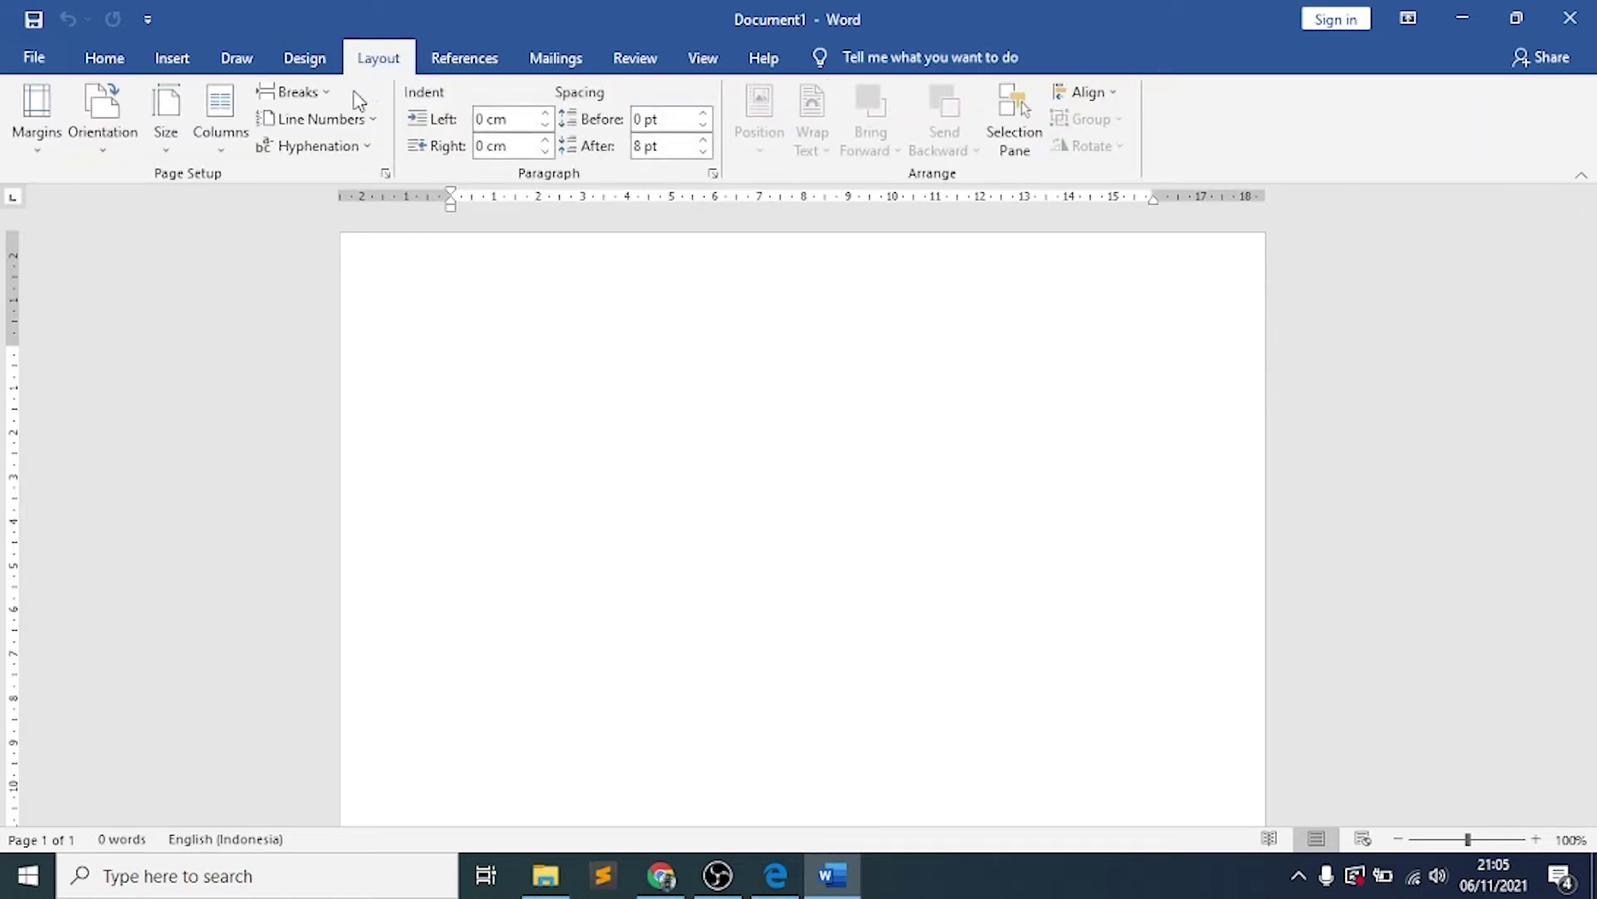
{"action": "left_click", "coordinate": [166, 140]}
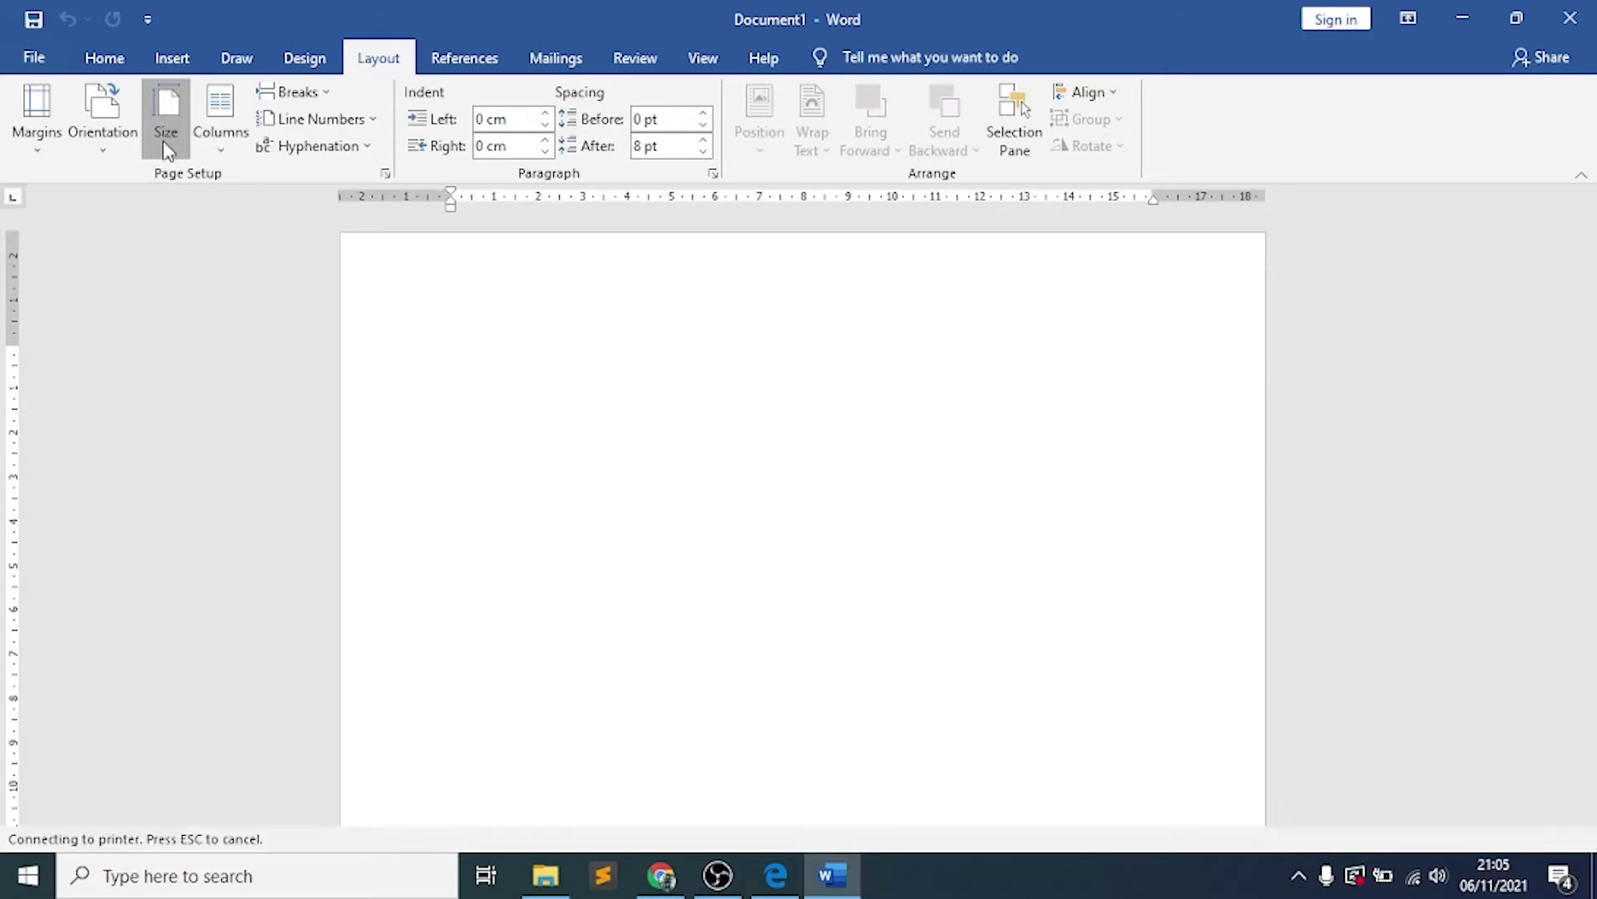
{"action": "left_click", "coordinate": [168, 136]}
{"action": "left_click", "coordinate": [168, 136]}
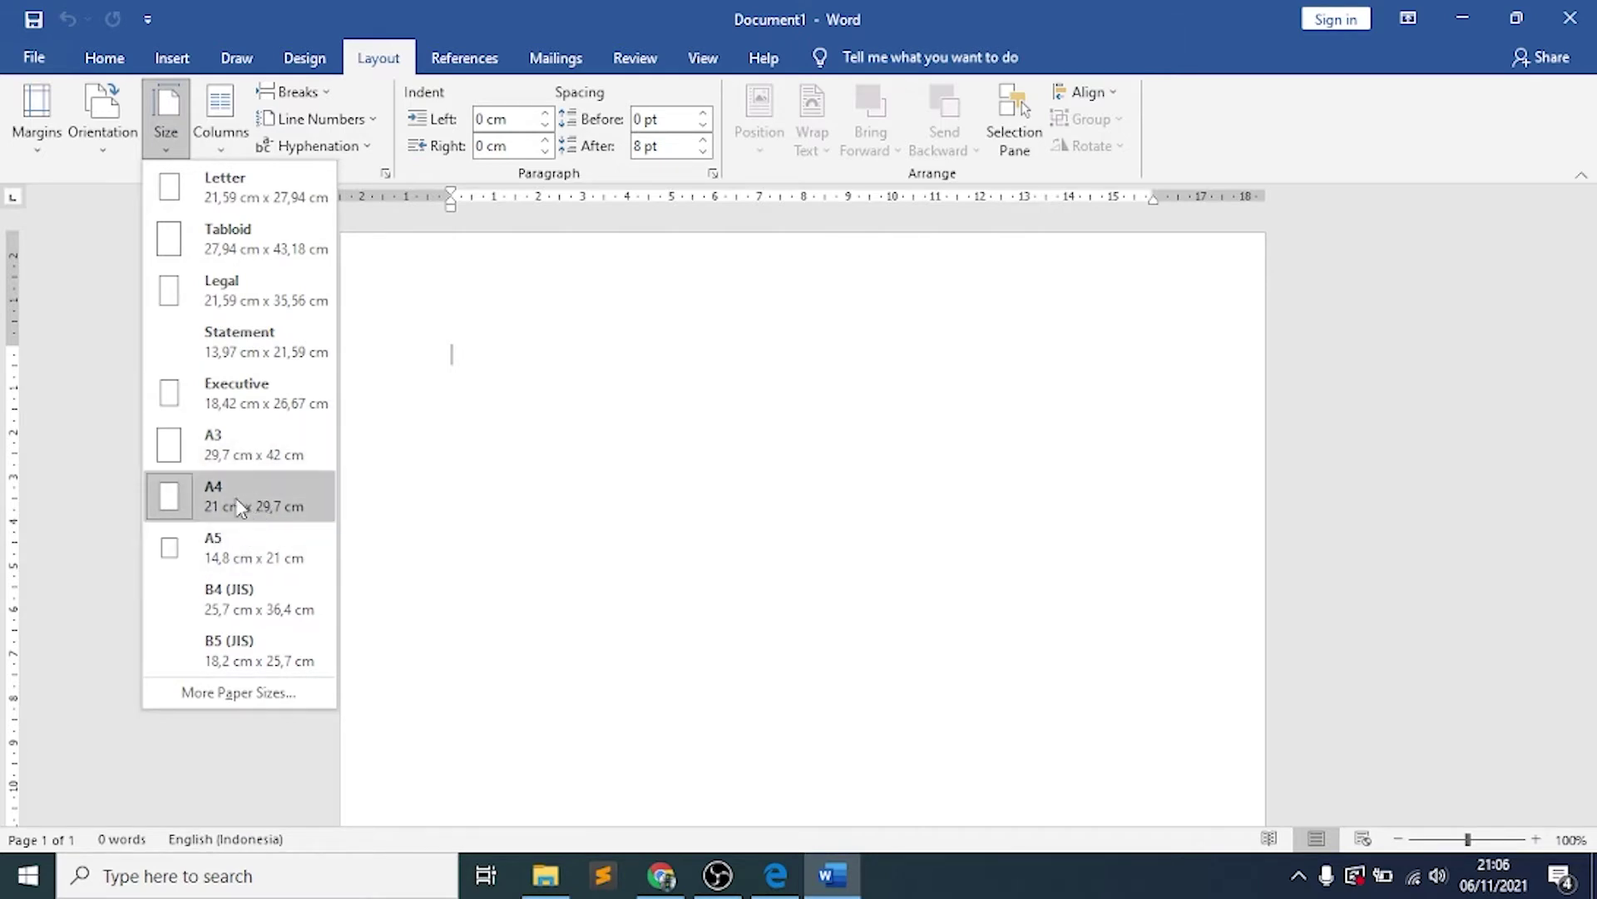
{"action": "left_click", "coordinate": [291, 503]}
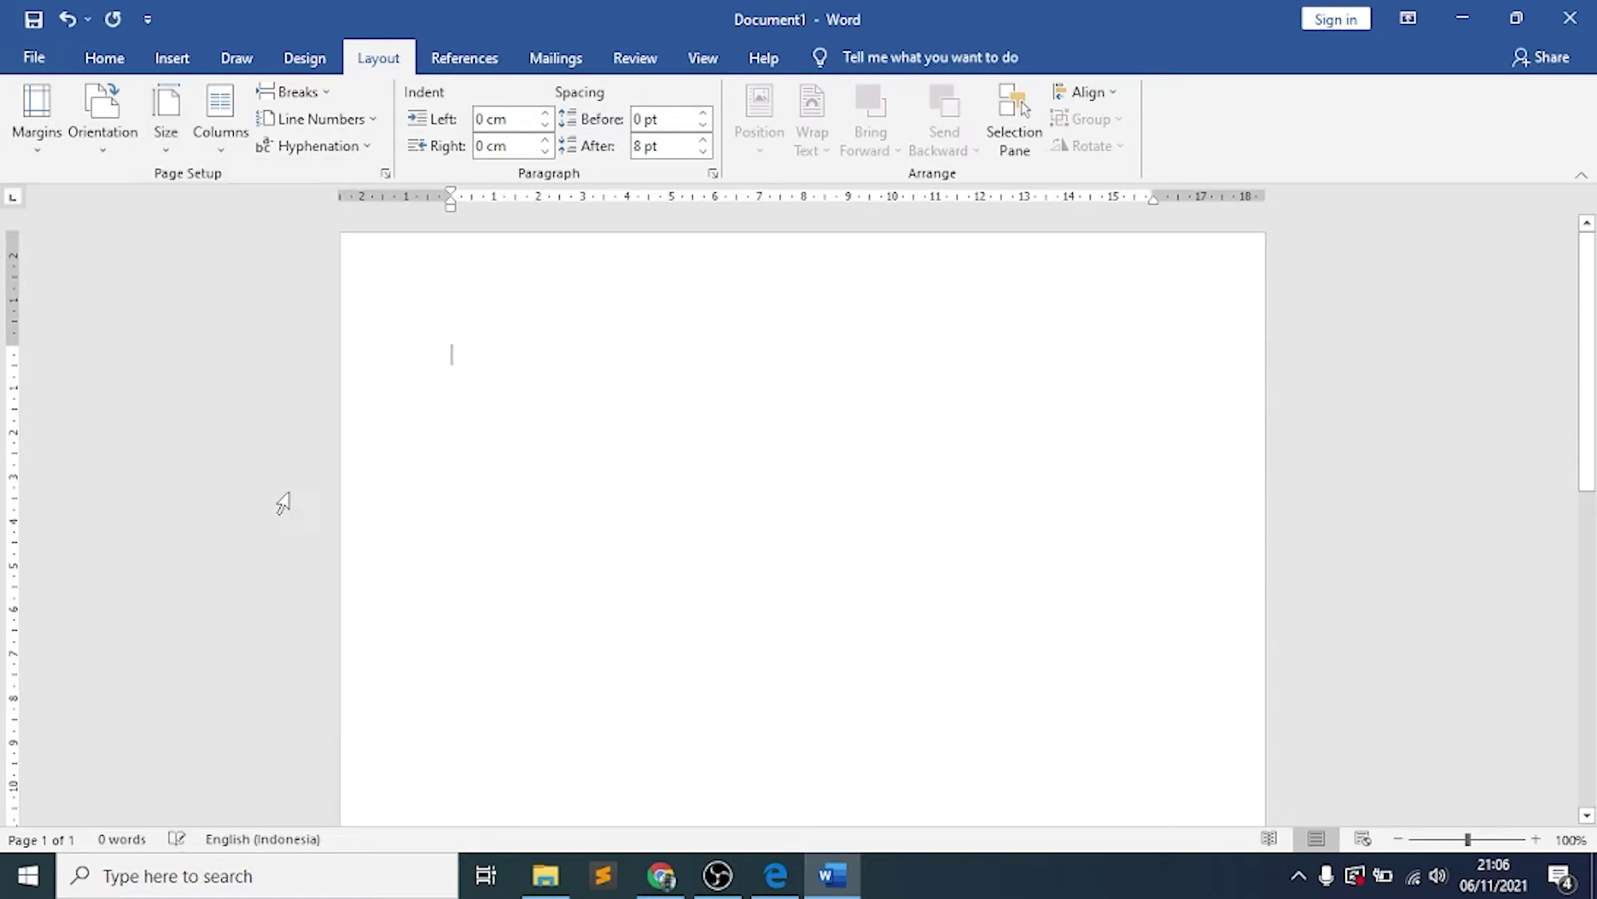
{"action": "left_click", "coordinate": [109, 135]}
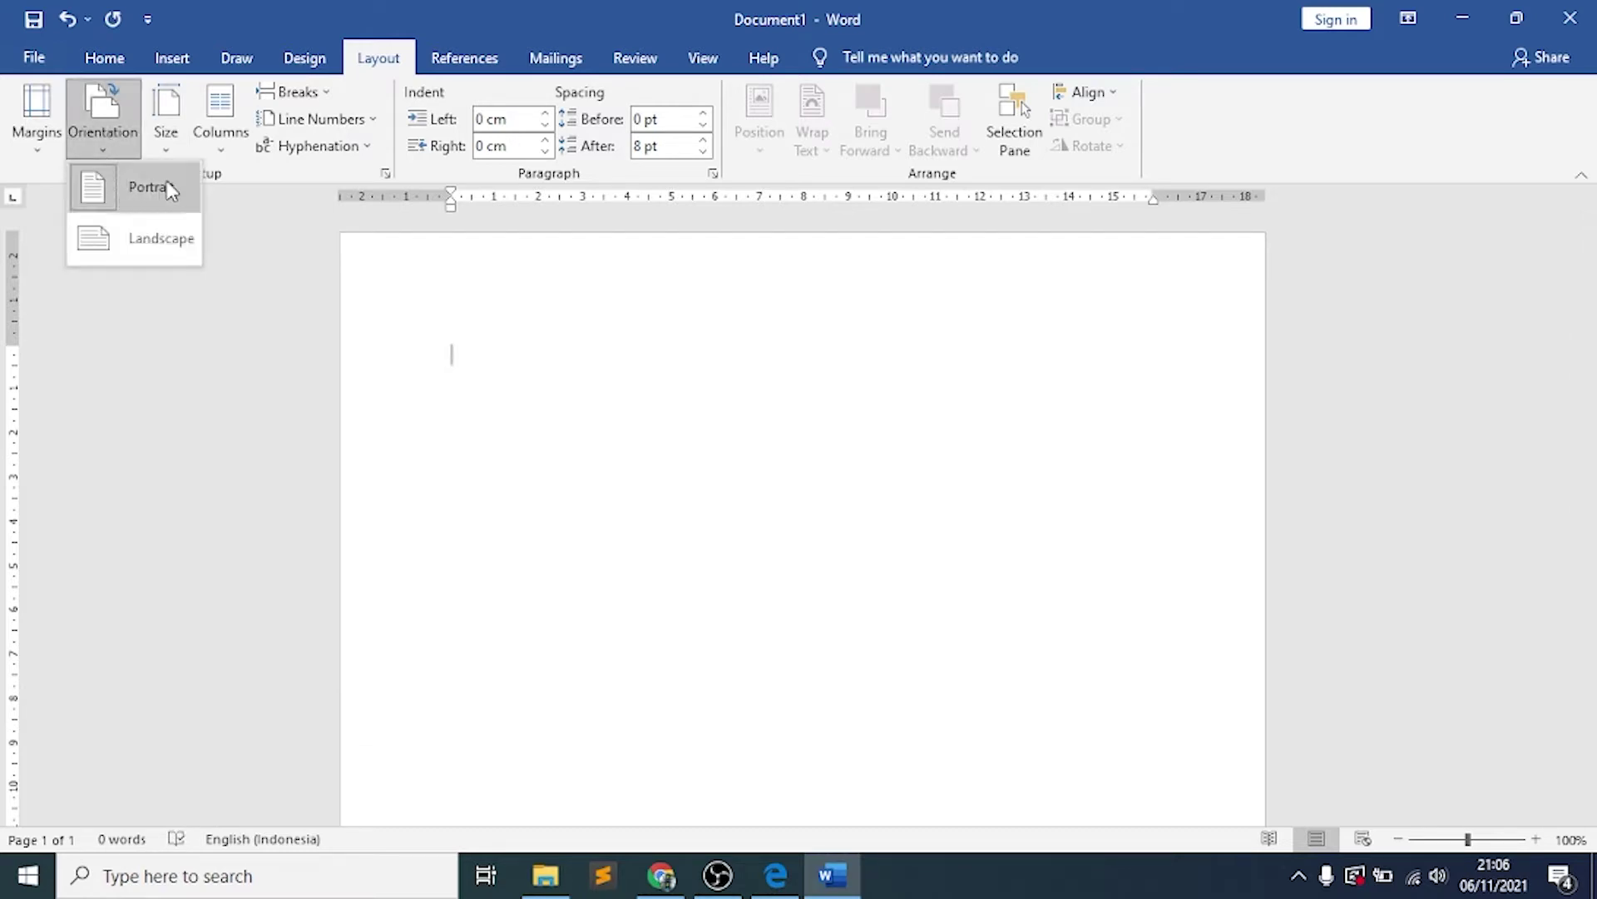
{"action": "left_click", "coordinate": [193, 200]}
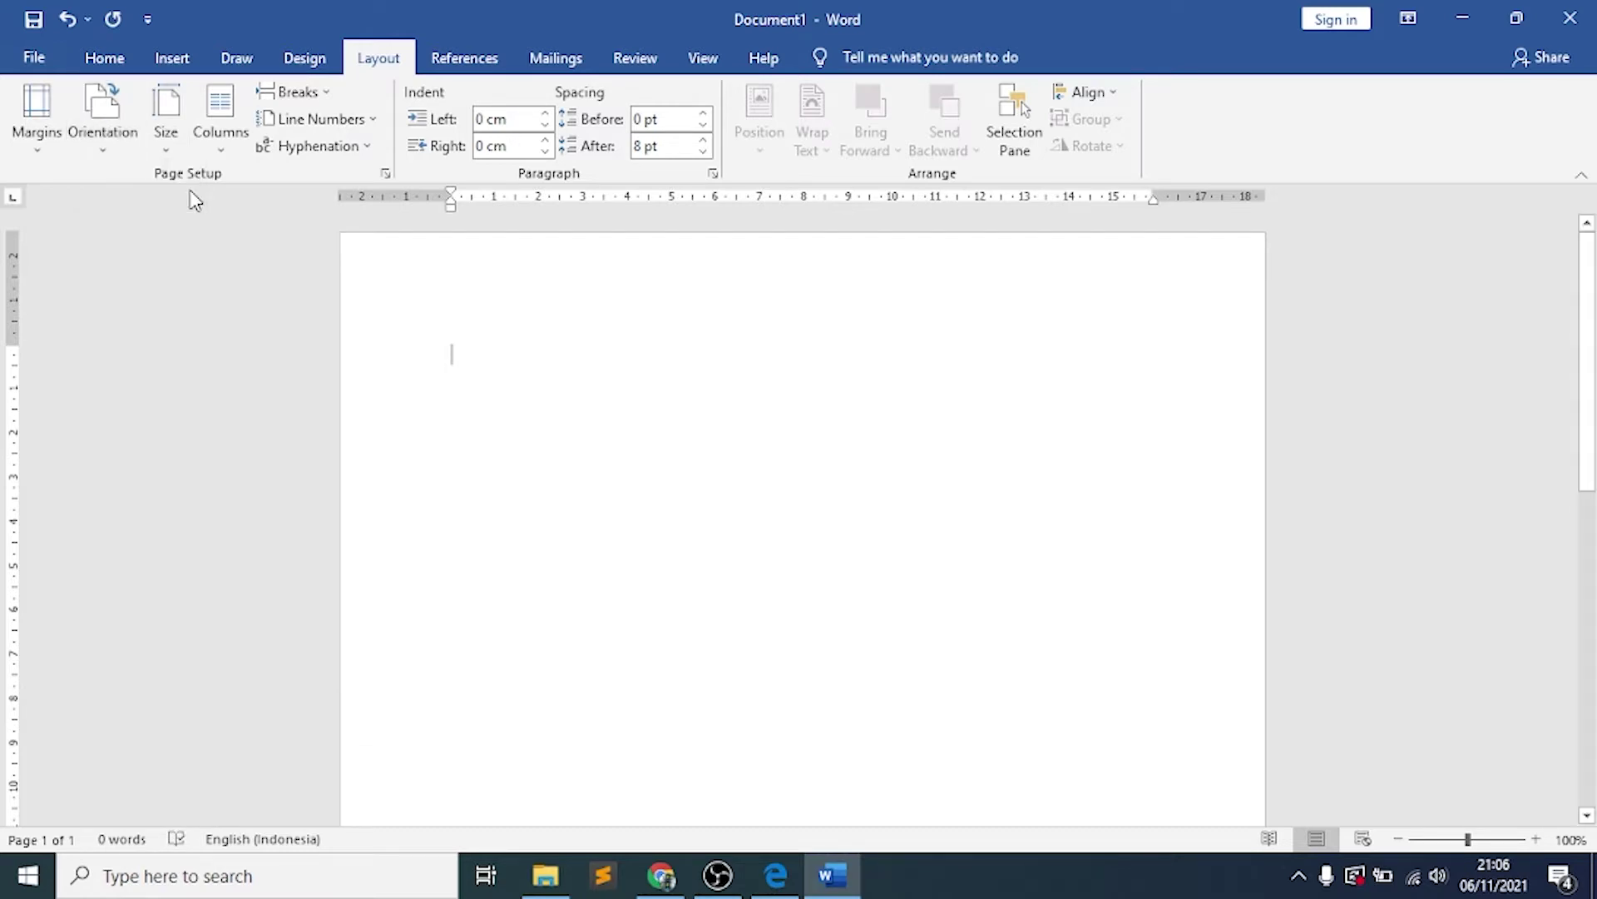
{"action": "left_click", "coordinate": [39, 137]}
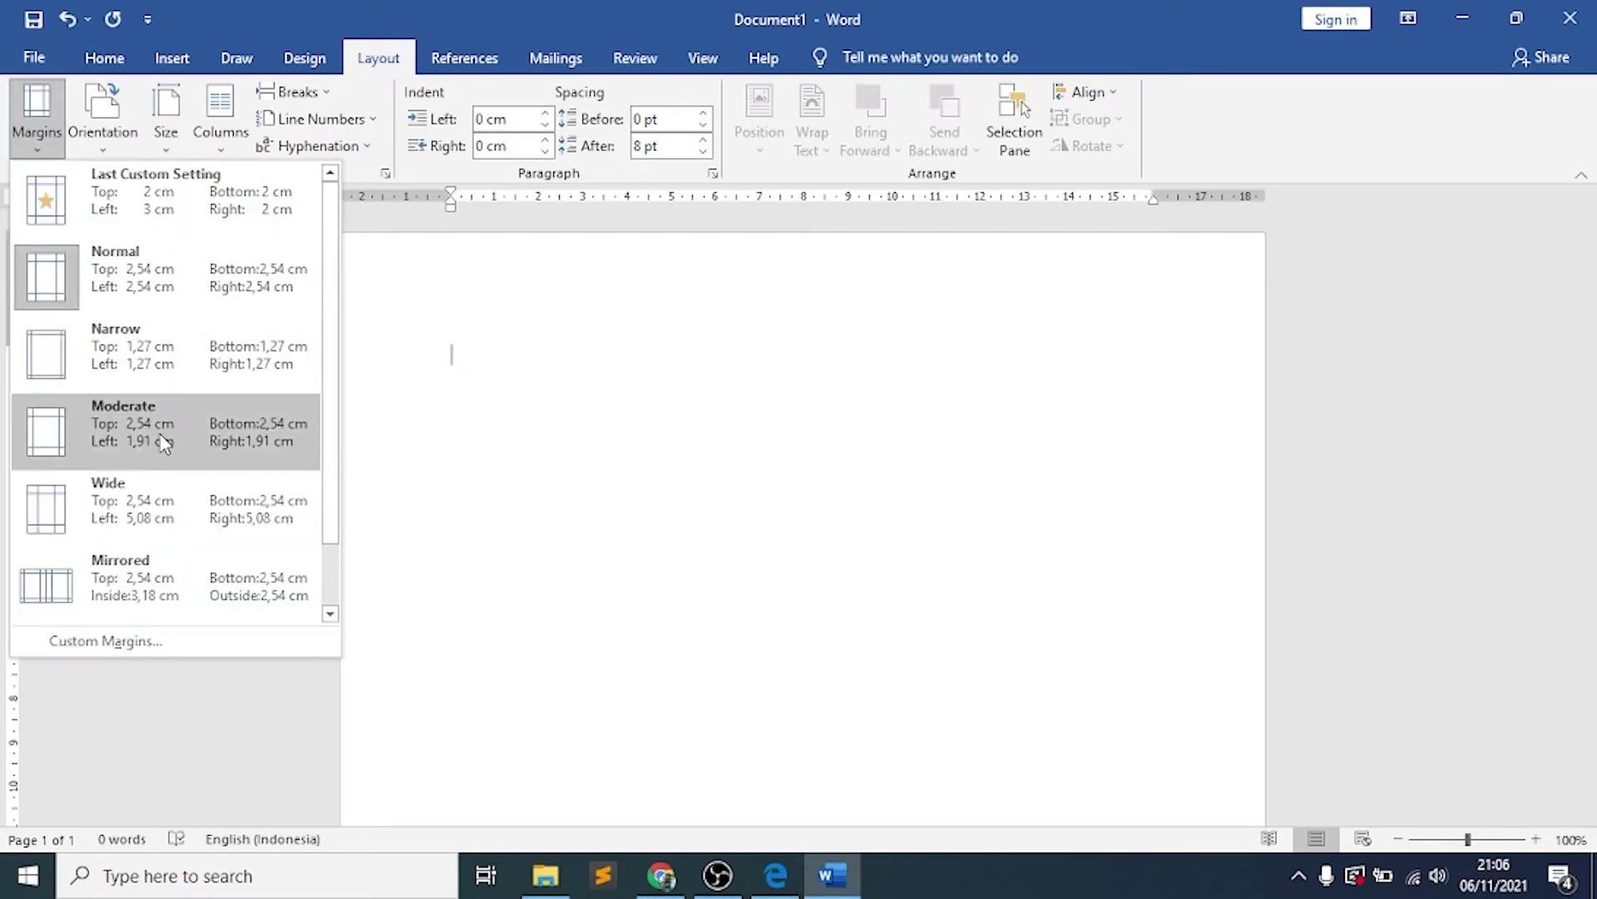
Apply custom margins: top 1,5, left 2,5, bottom 1,5 and right 1,5 cm
{"action": "left_click", "coordinate": [205, 643]}
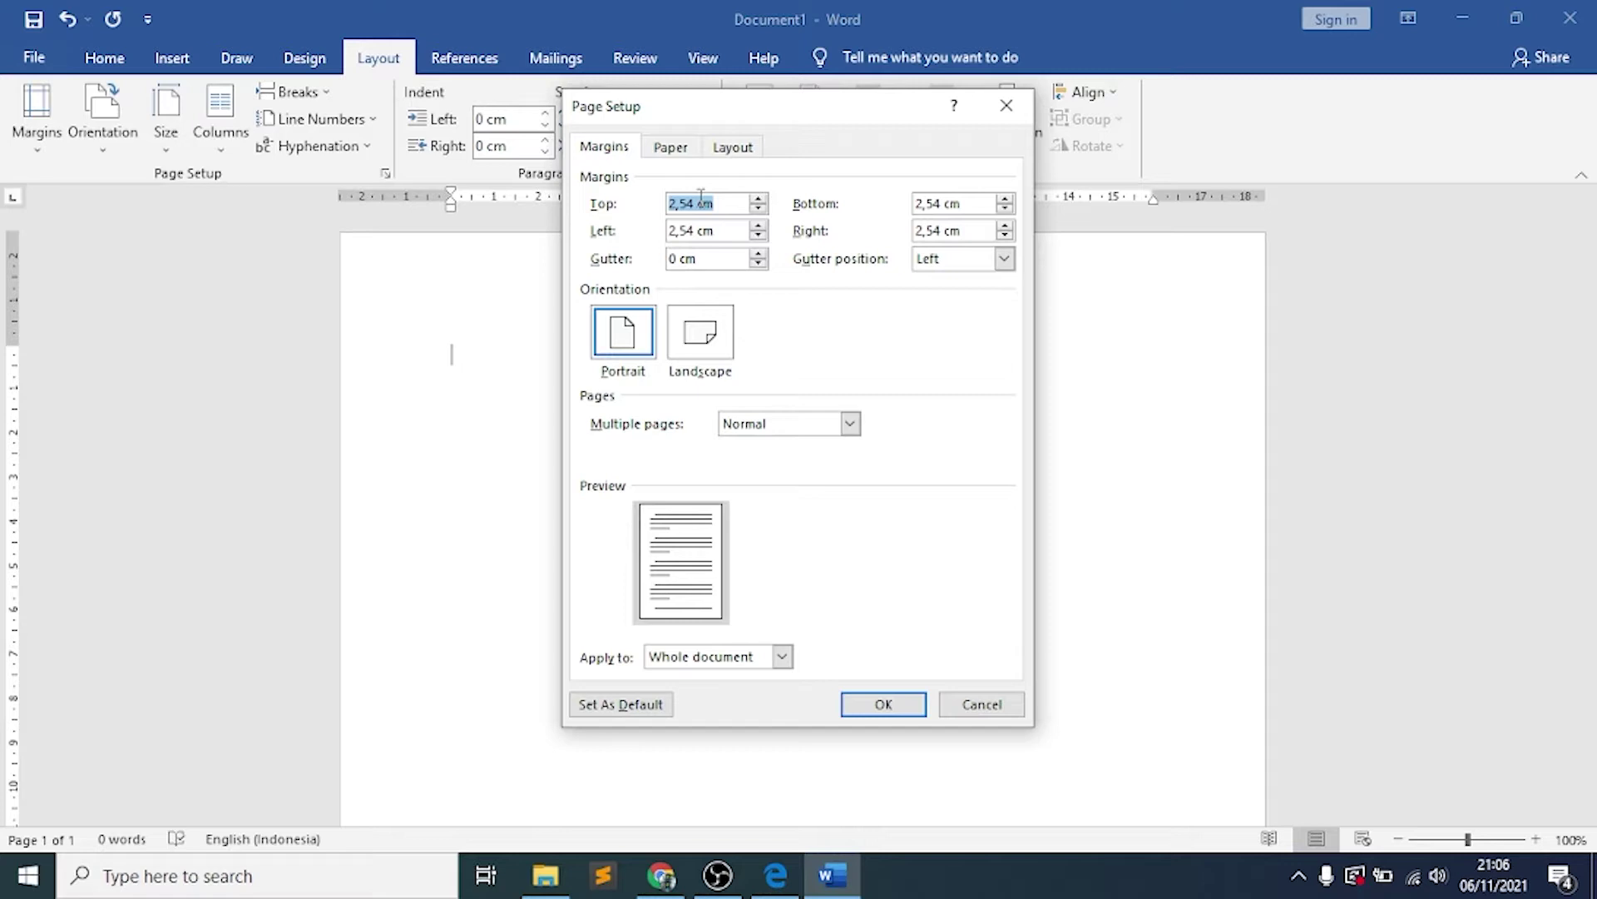
{"action": "type", "text": "1,5"}
{"action": "left_click_drag", "start_coordinate": [720, 228], "coordinate": [666, 233]}
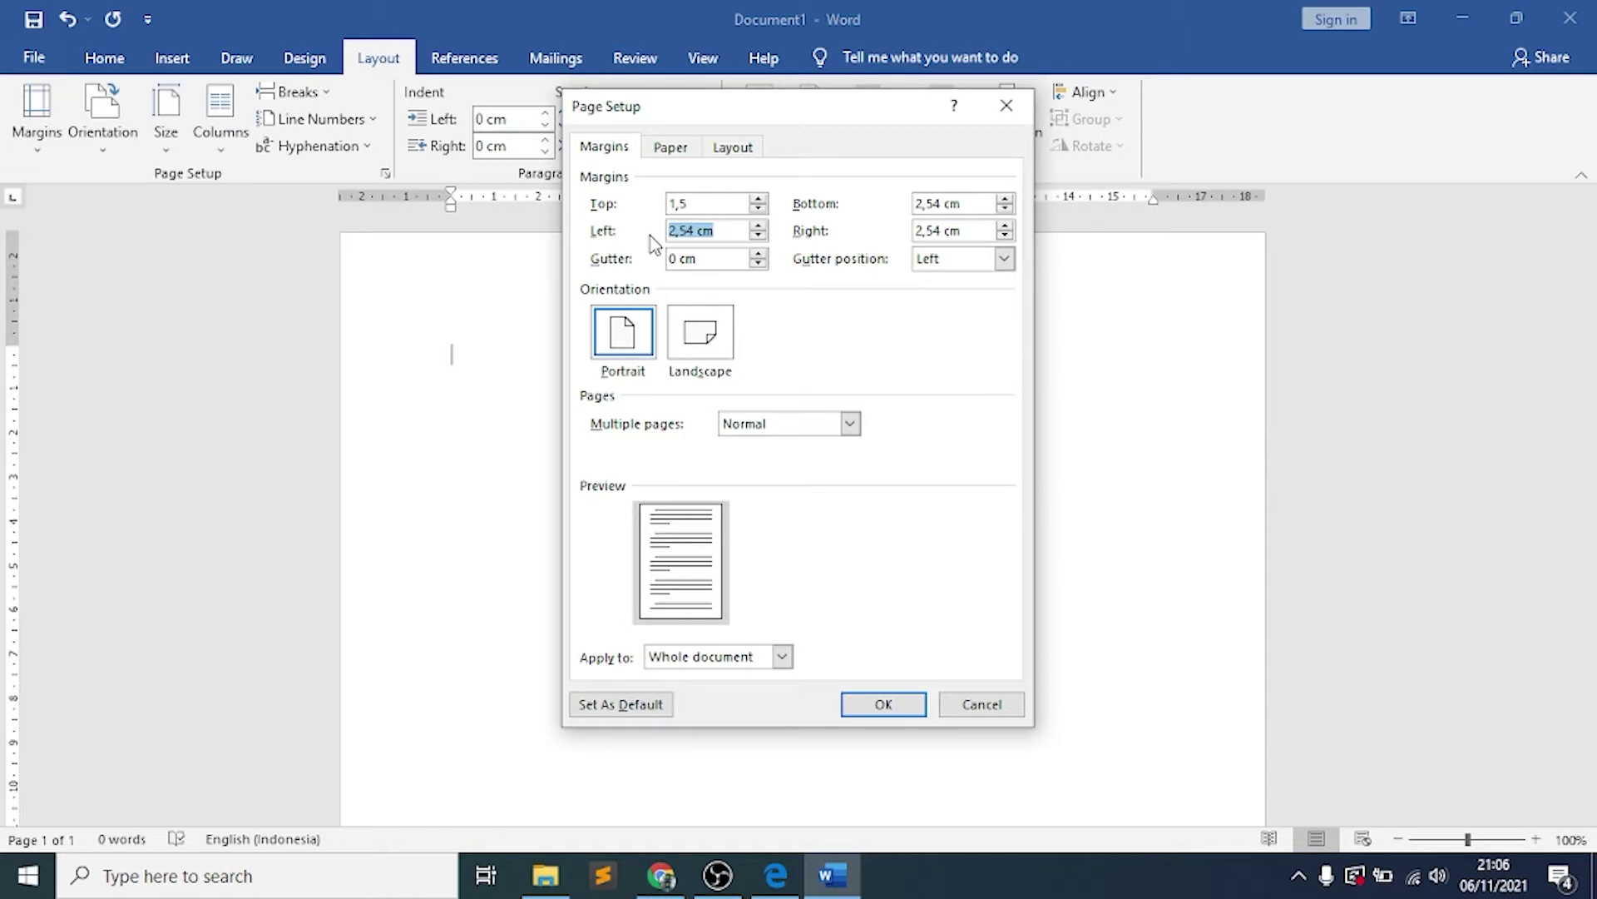
{"action": "type", "text": "2,5"}
{"action": "left_click_drag", "start_coordinate": [963, 203], "coordinate": [866, 203]}
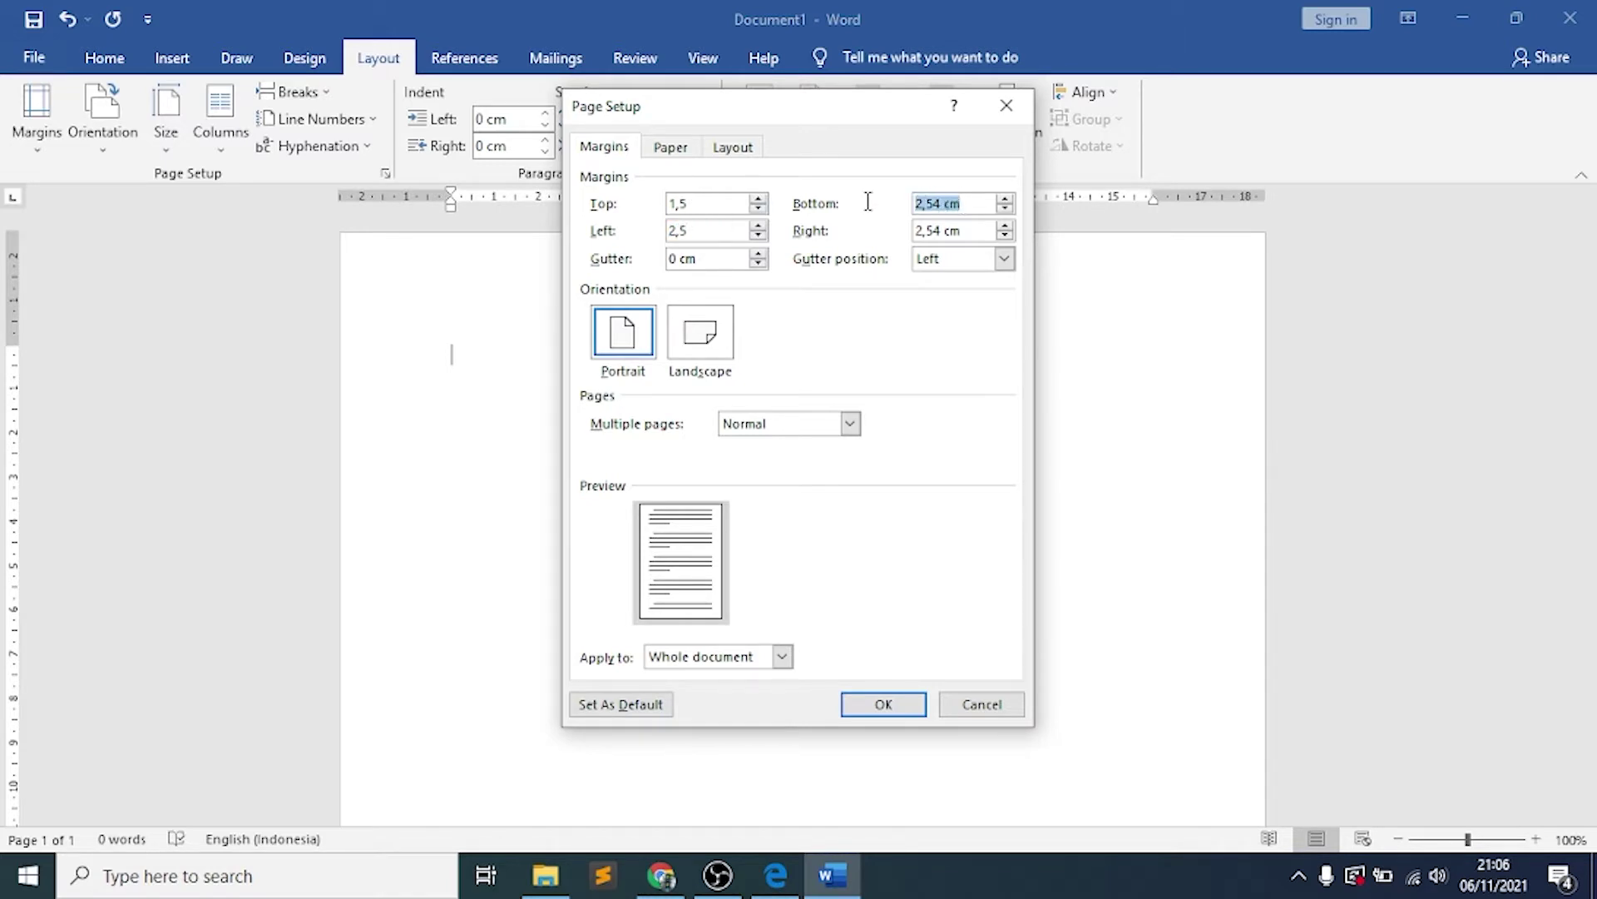
{"action": "type", "text": "1,5"}
{"action": "left_click_drag", "start_coordinate": [975, 229], "coordinate": [881, 237]}
{"action": "type", "text": "1,5"}
{"action": "left_click", "coordinate": [882, 704]}
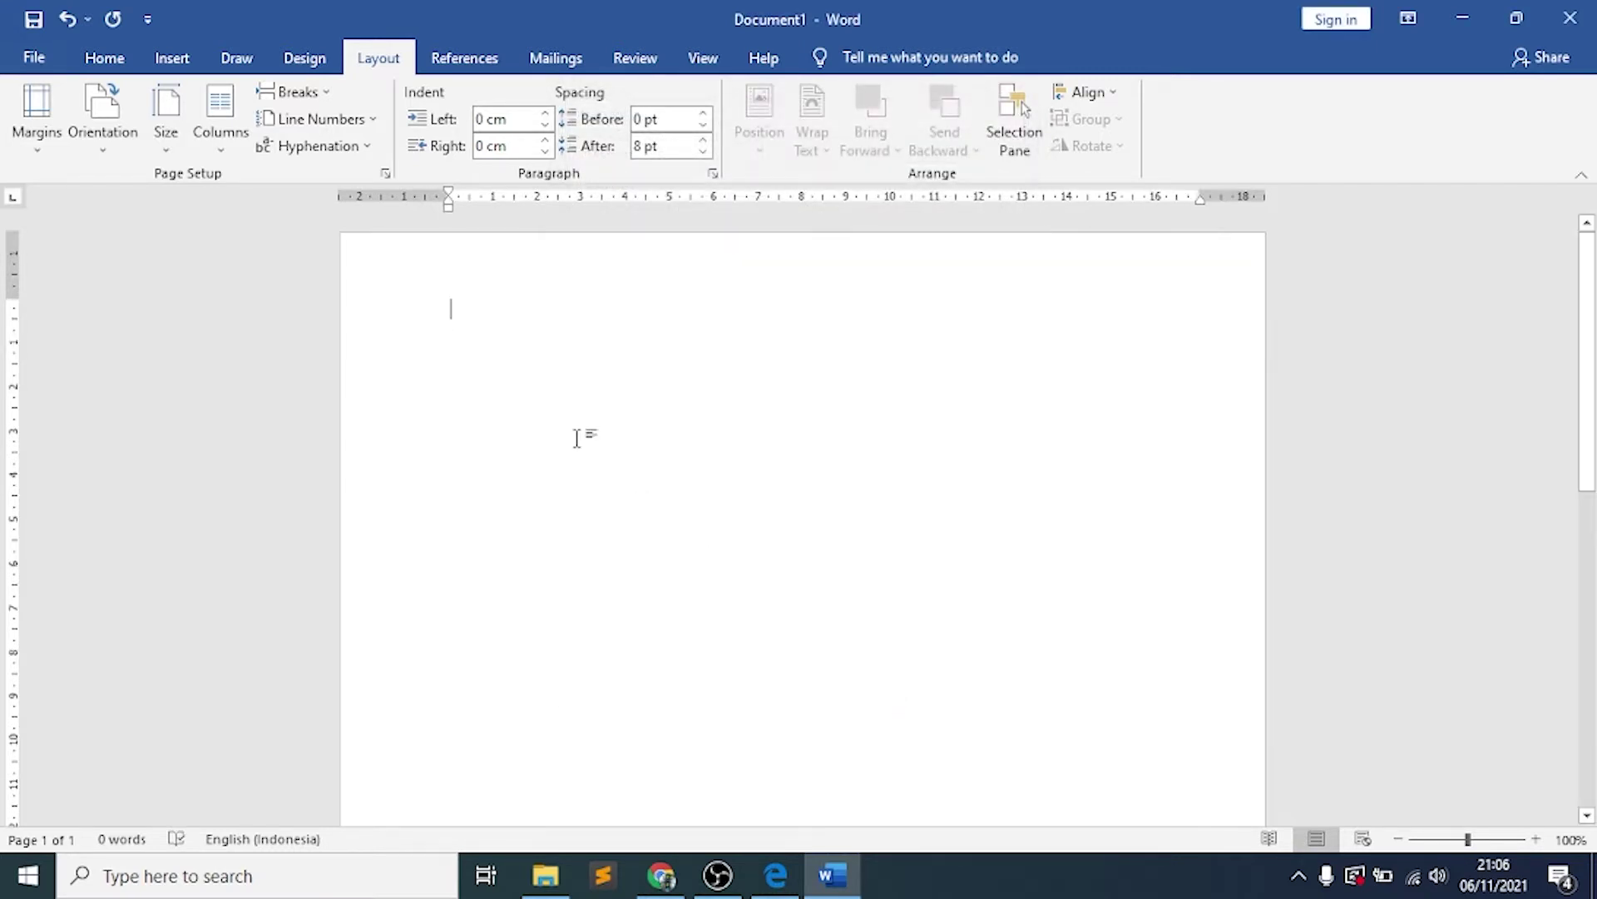
Set line spacing to 1,15 with 6 pt spacing after paragraphs
{"action": "left_click", "coordinate": [85, 66]}
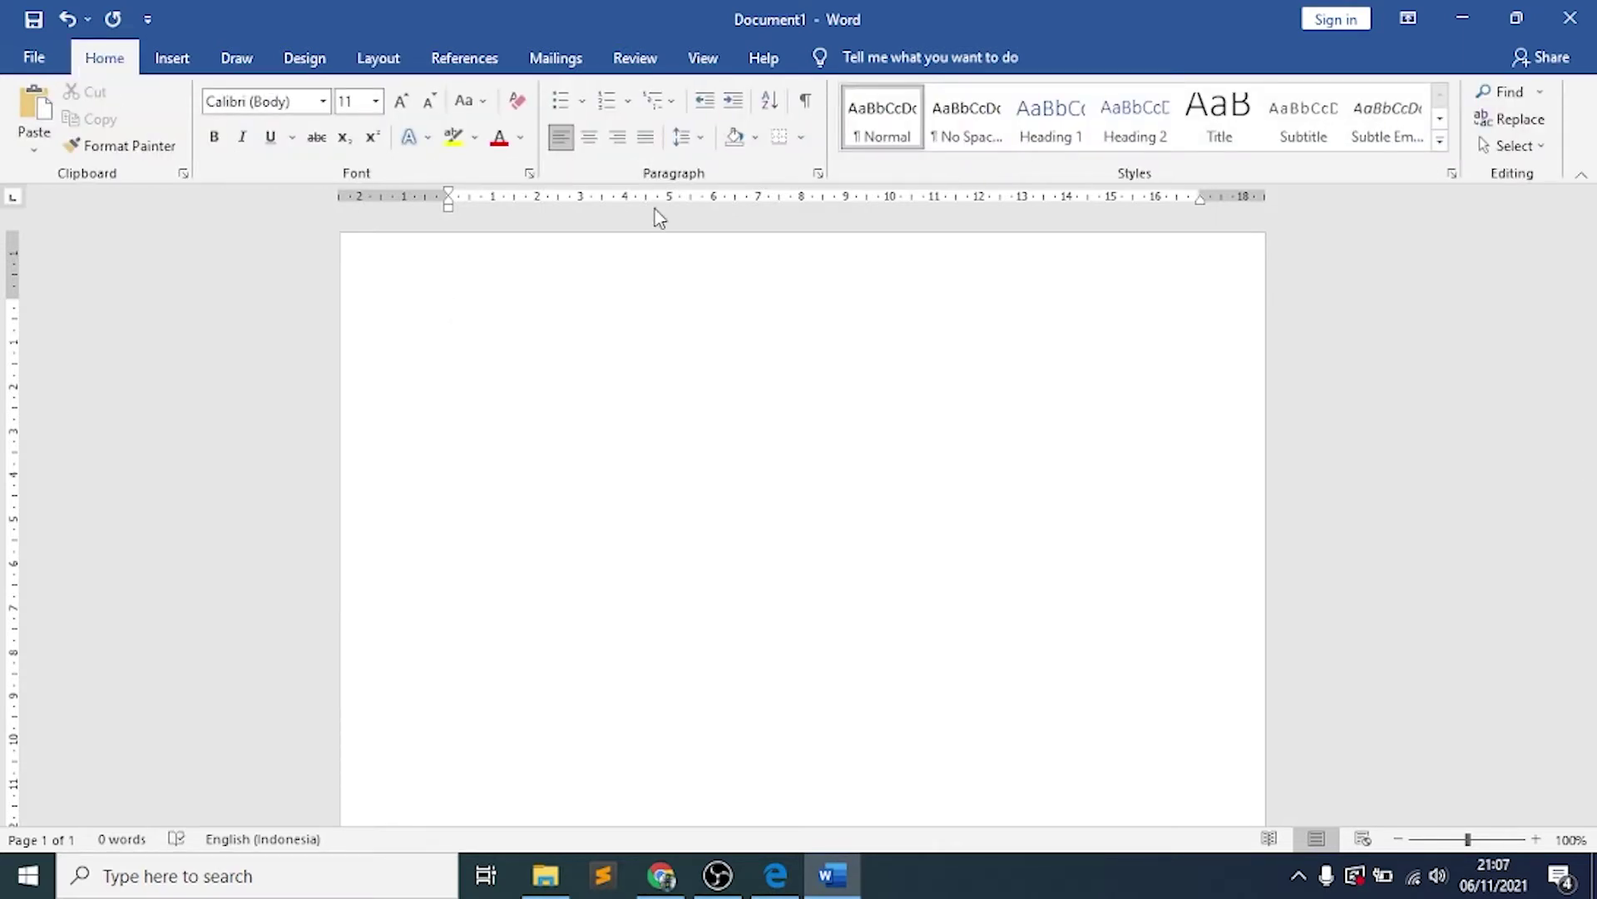
{"action": "left_click", "coordinate": [703, 141]}
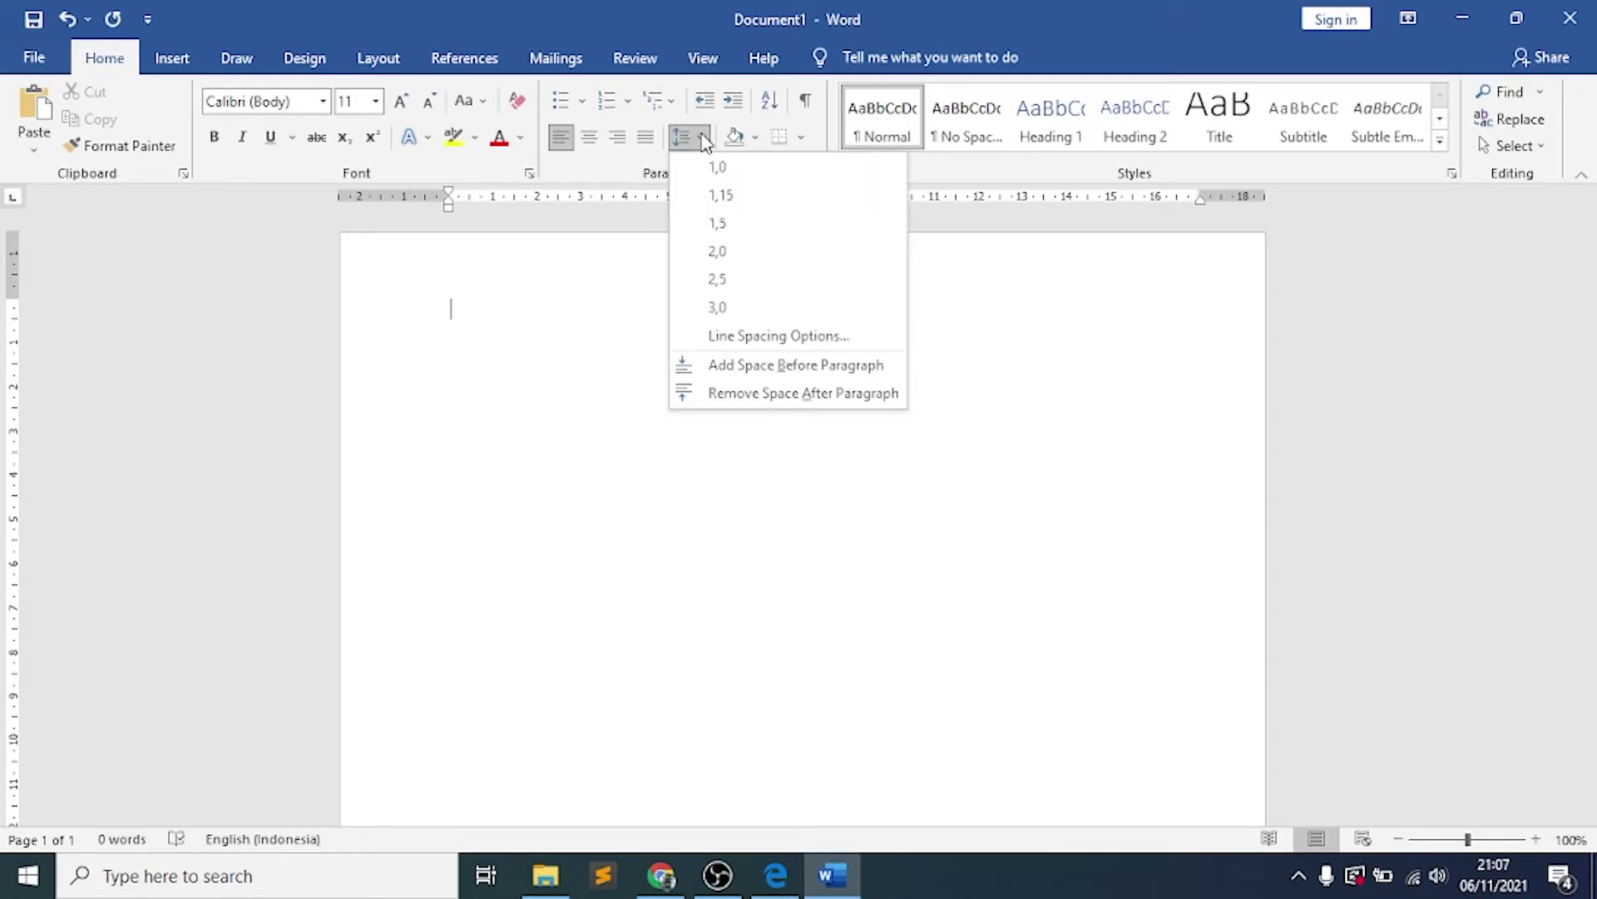
{"action": "left_click", "coordinate": [722, 198]}
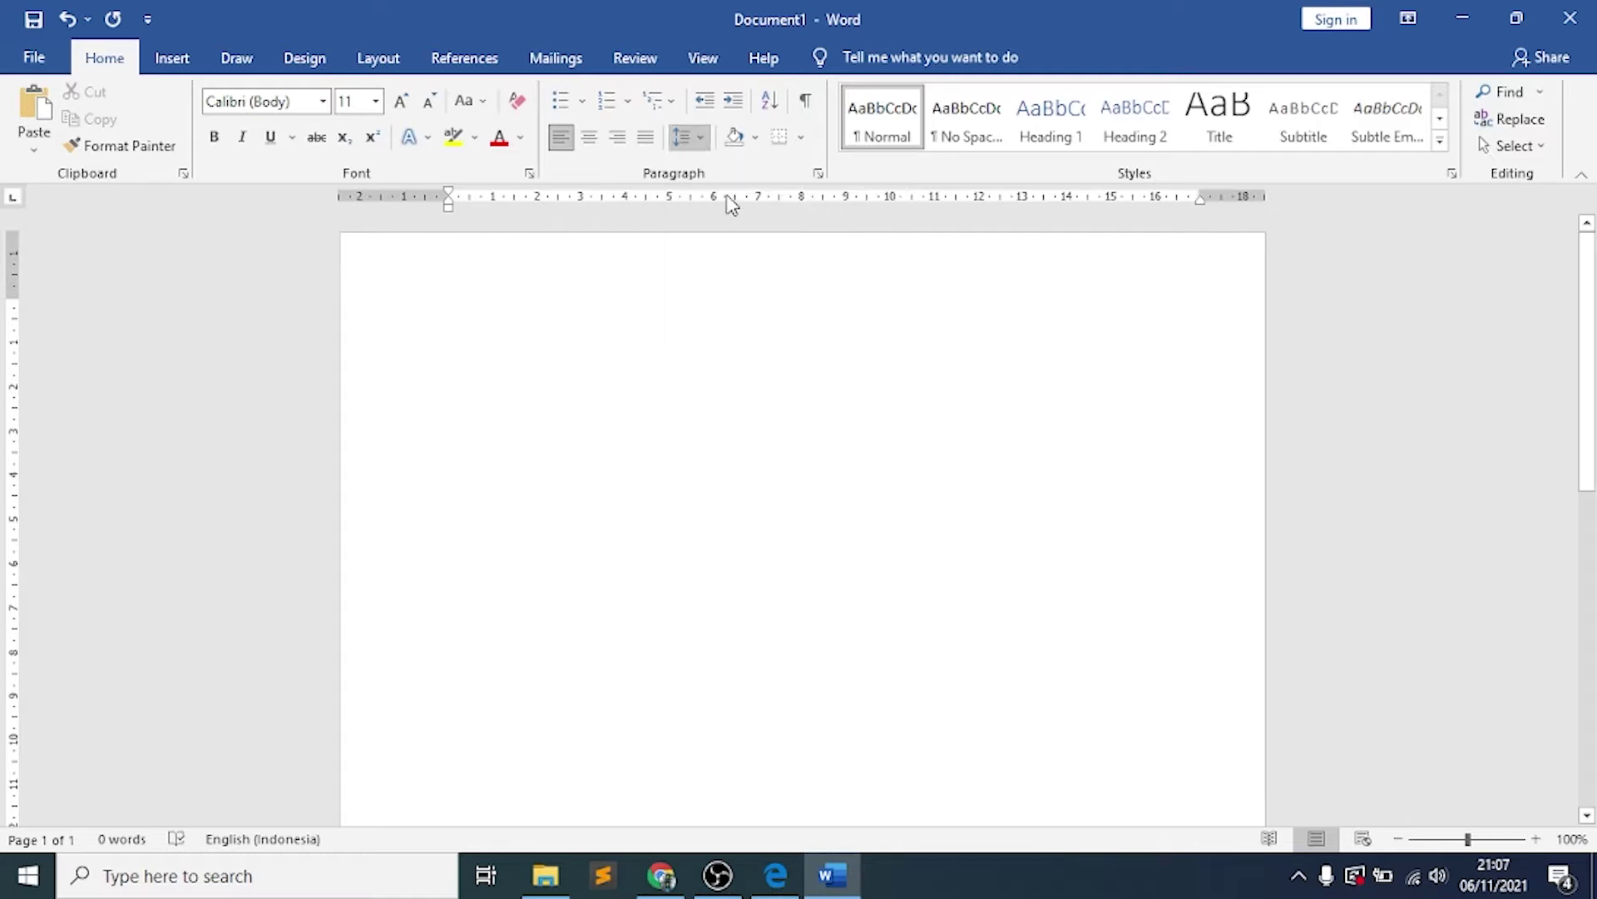
{"action": "left_click", "coordinate": [373, 59]}
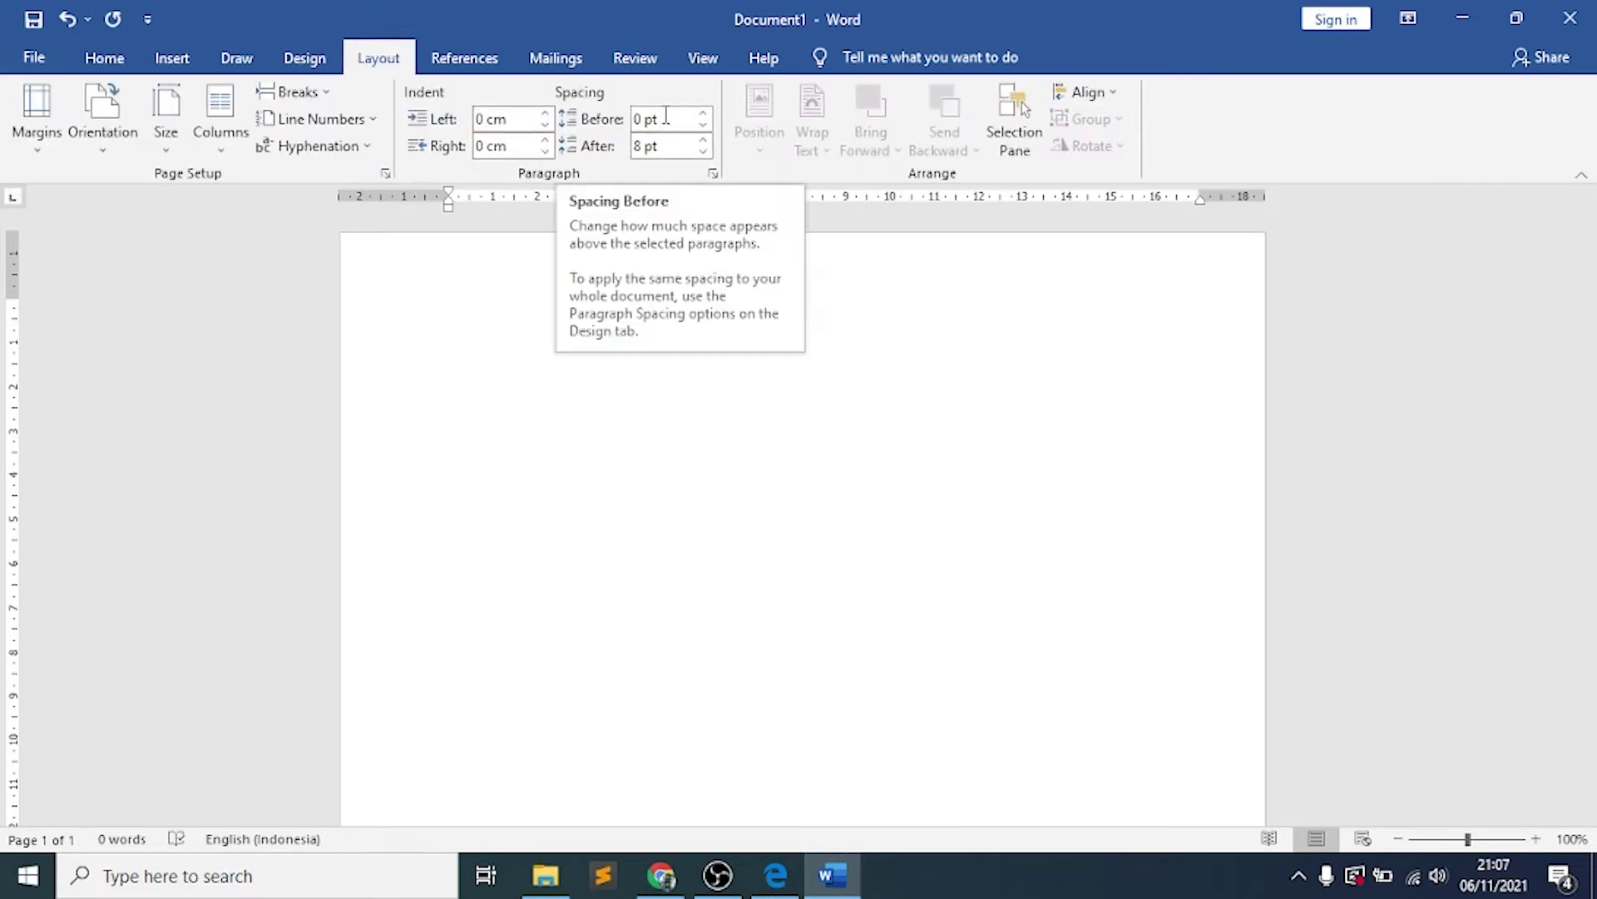
{"action": "left_click", "coordinate": [666, 117]}
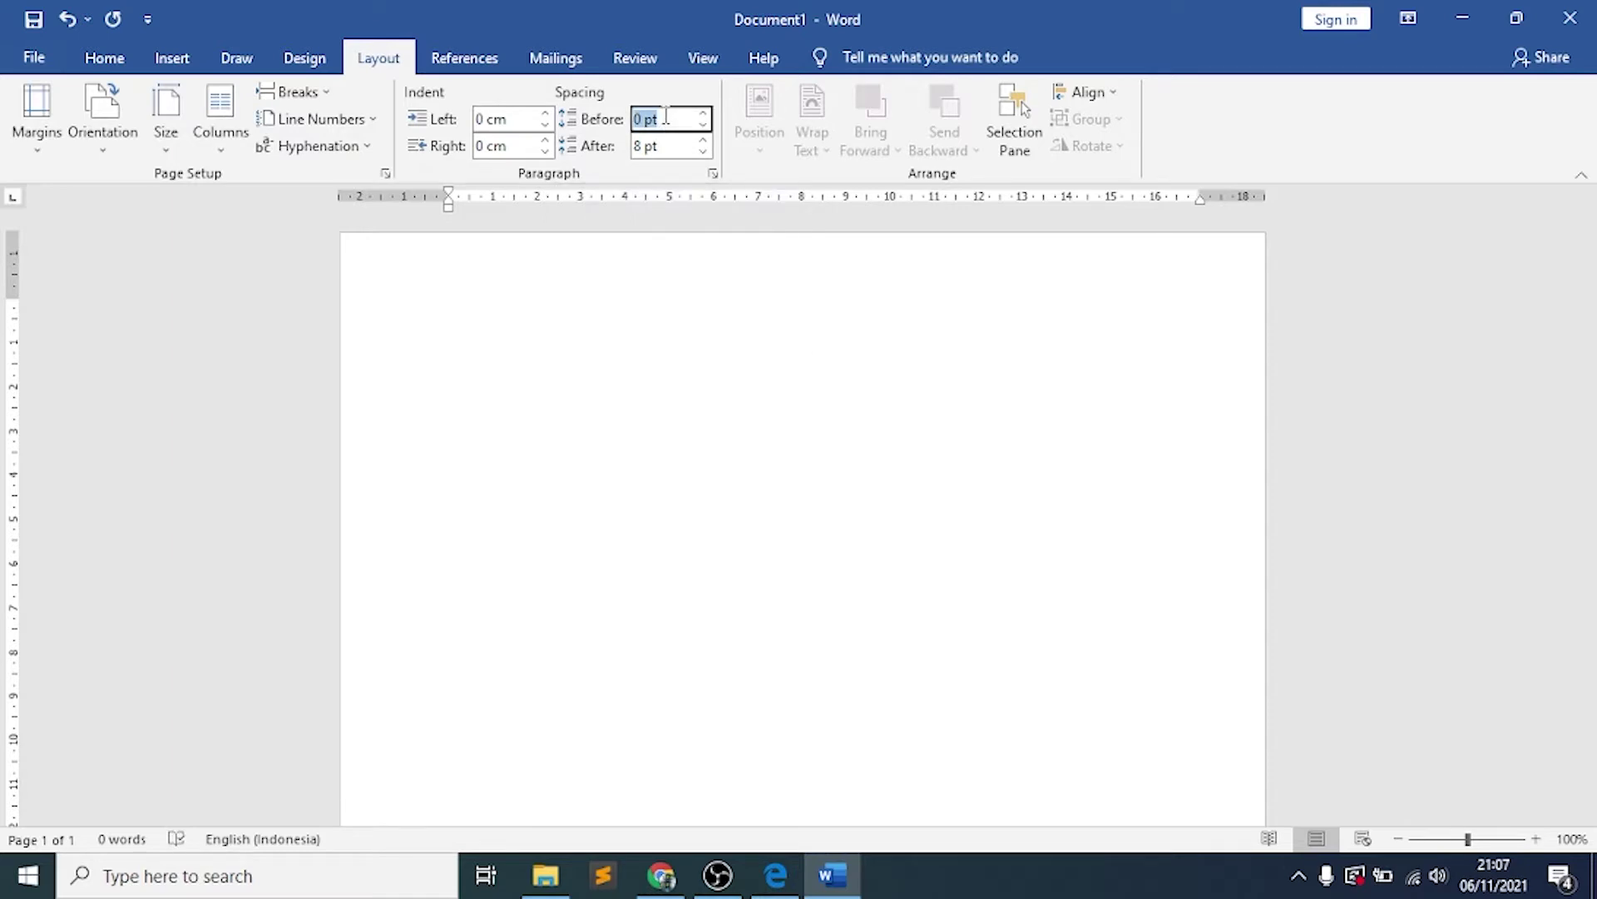
{"action": "left_click", "coordinate": [670, 146]}
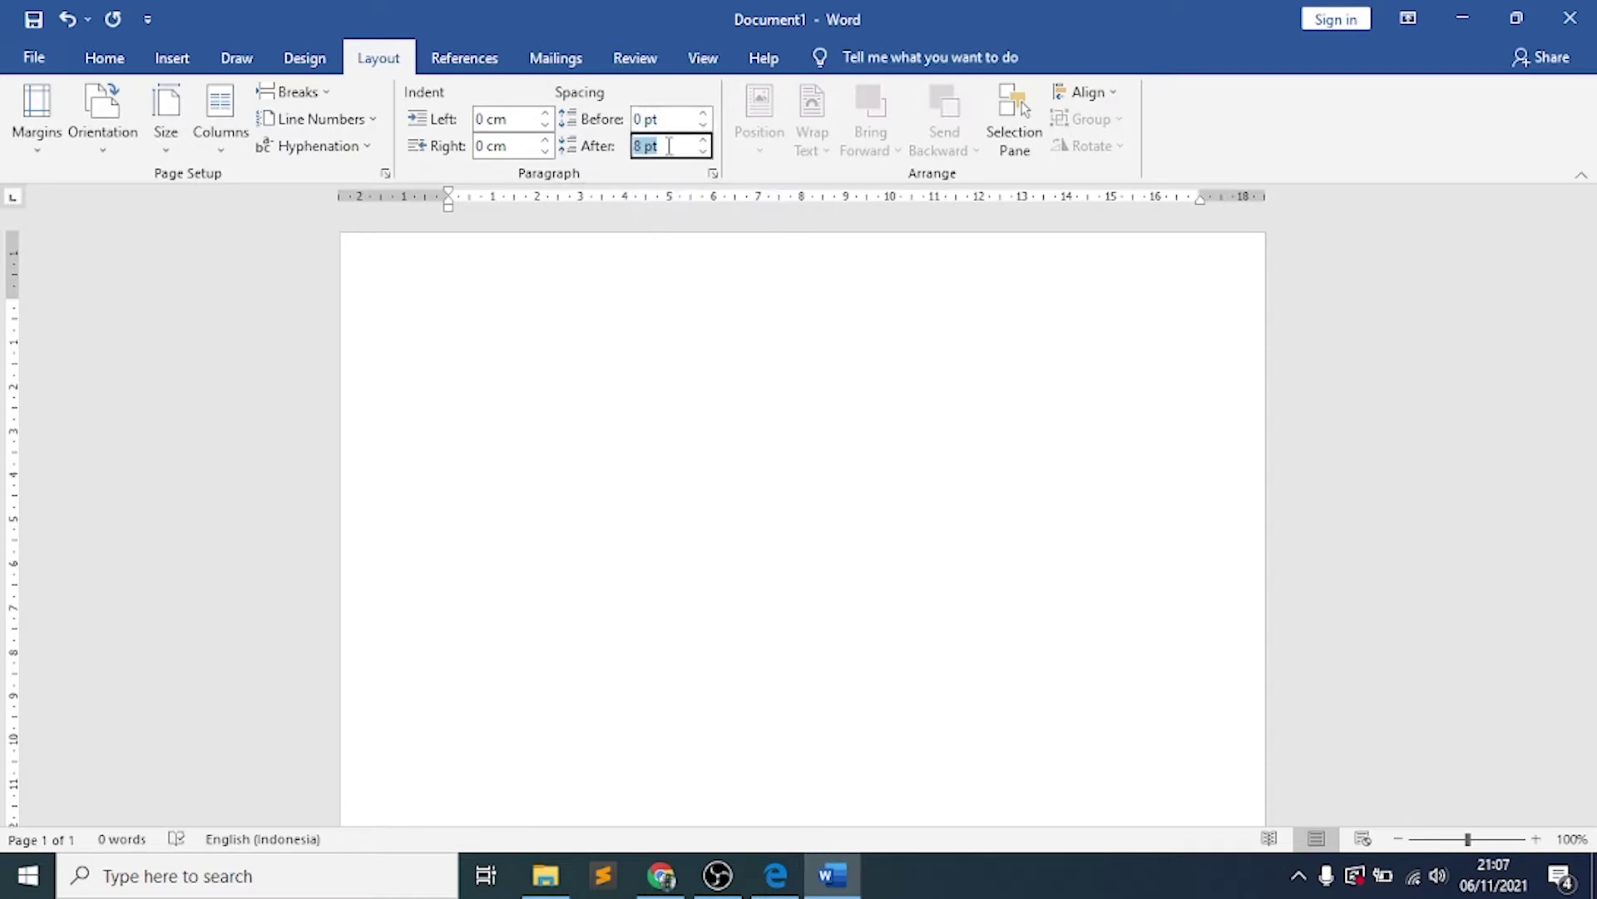
{"action": "type", "text": "6"}
{"action": "key", "text": "Return"}
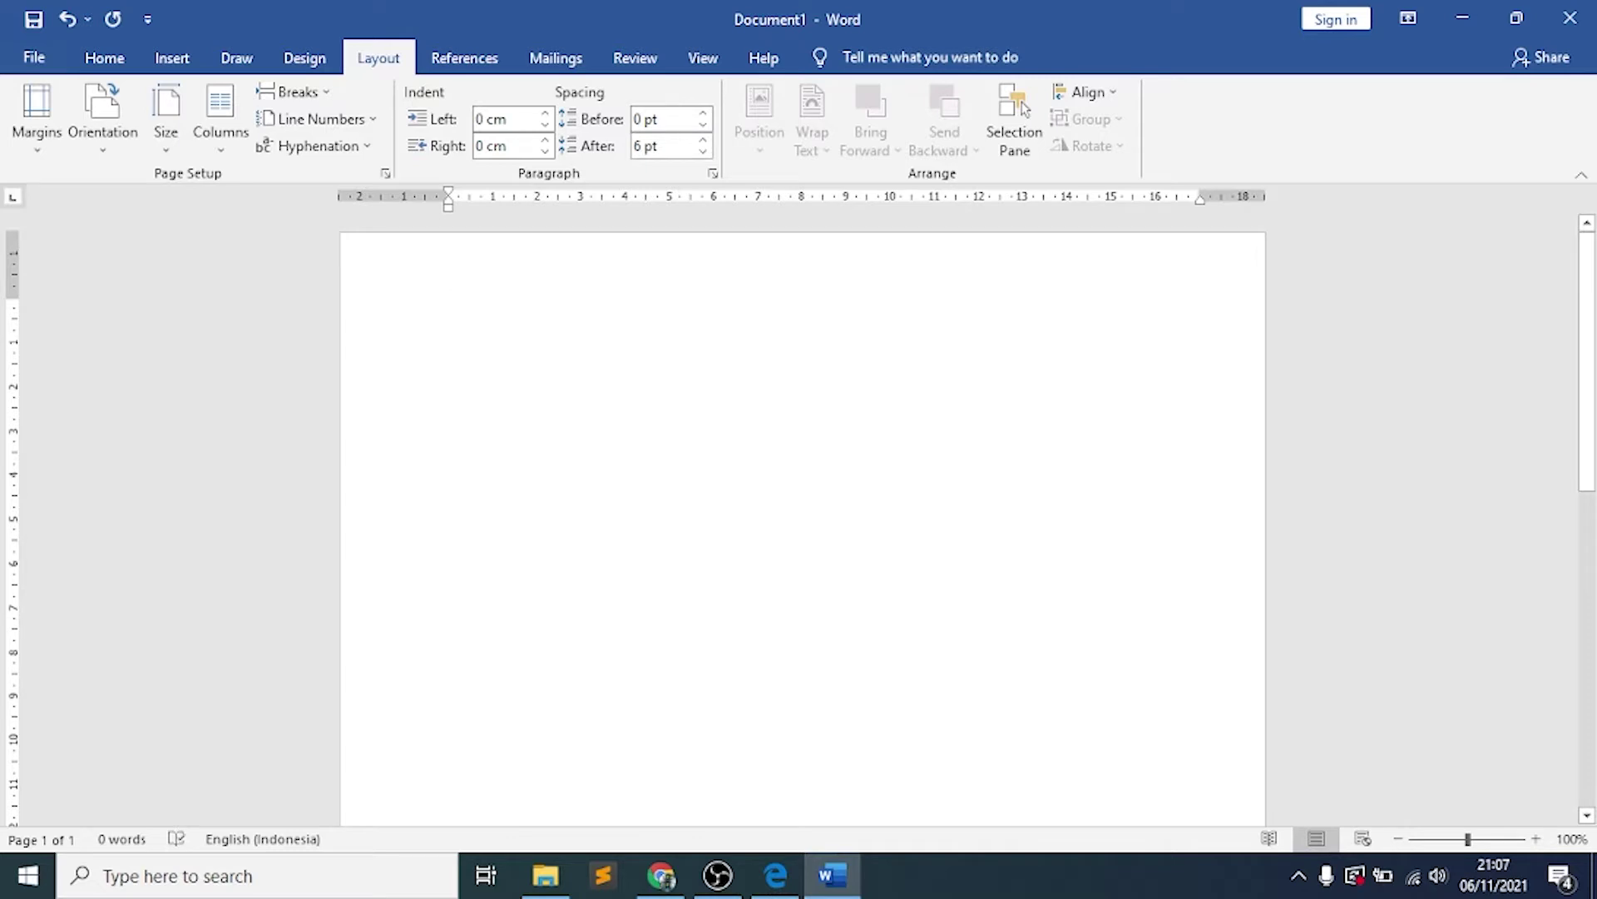
Change the font to Times New Roman and bring the PDF reference letter forward
{"action": "left_click", "coordinate": [124, 61]}
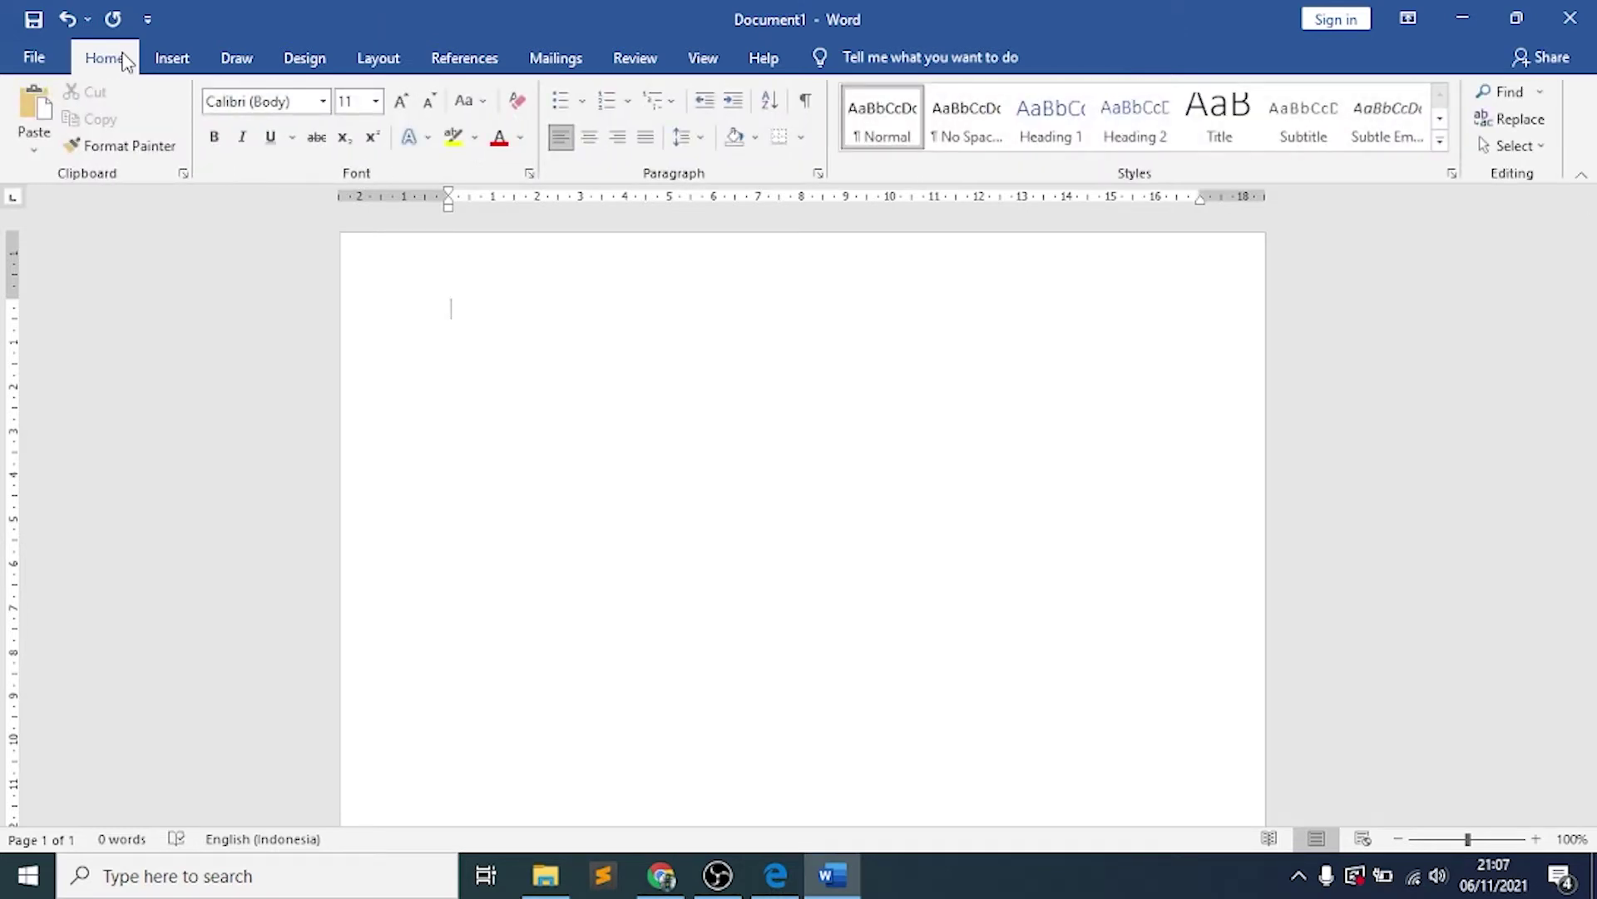
{"action": "left_click", "coordinate": [324, 101]}
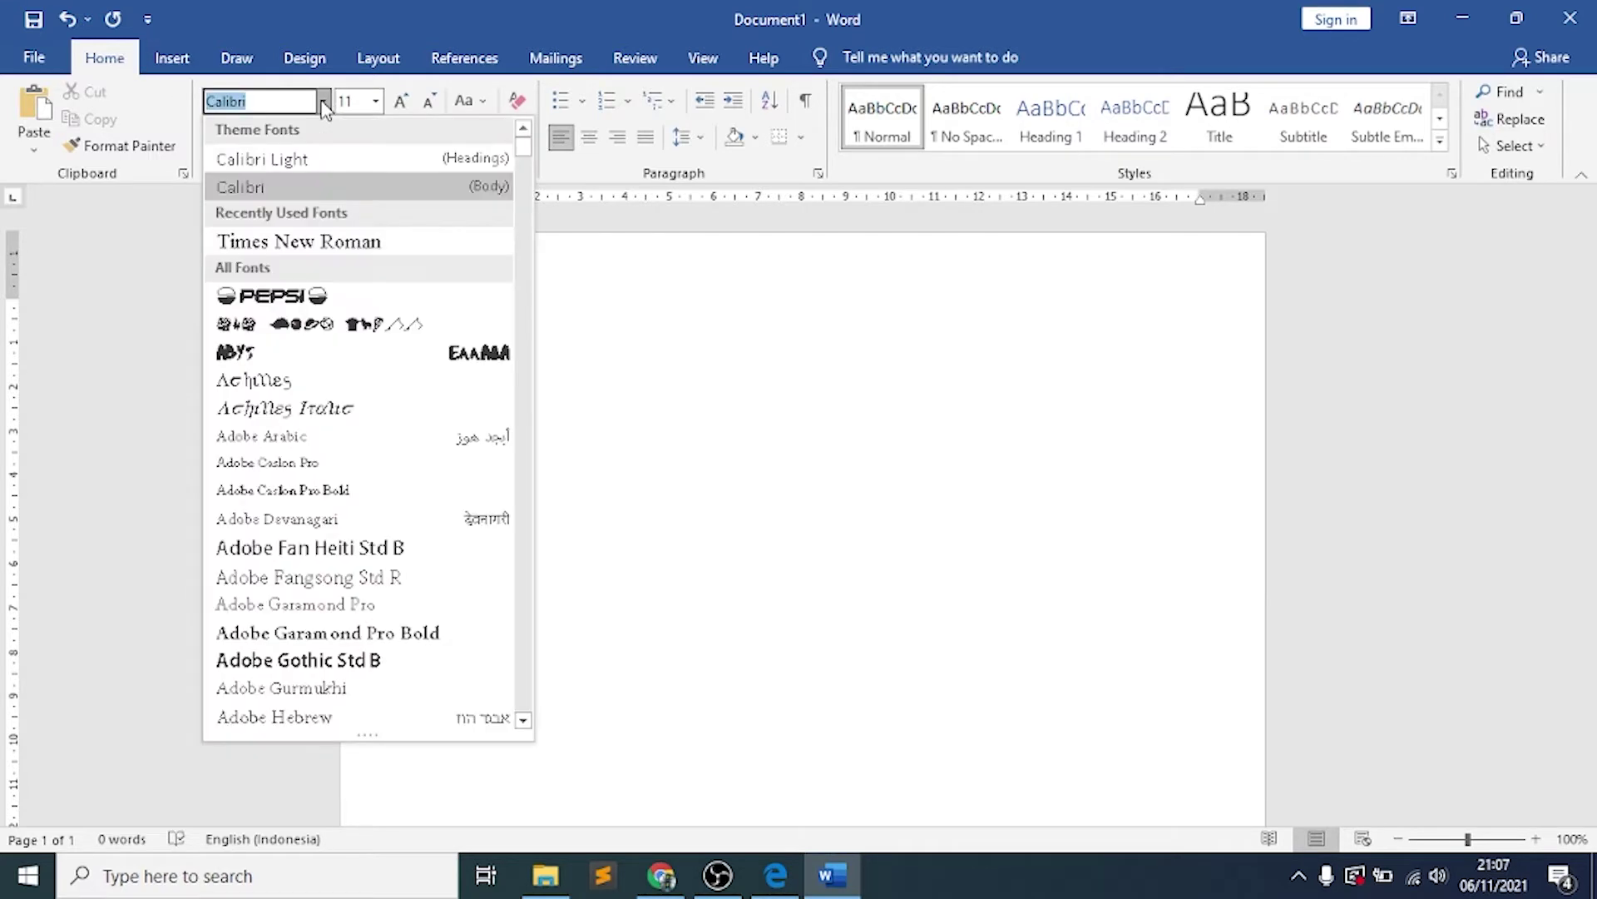
{"action": "left_click", "coordinate": [397, 246]}
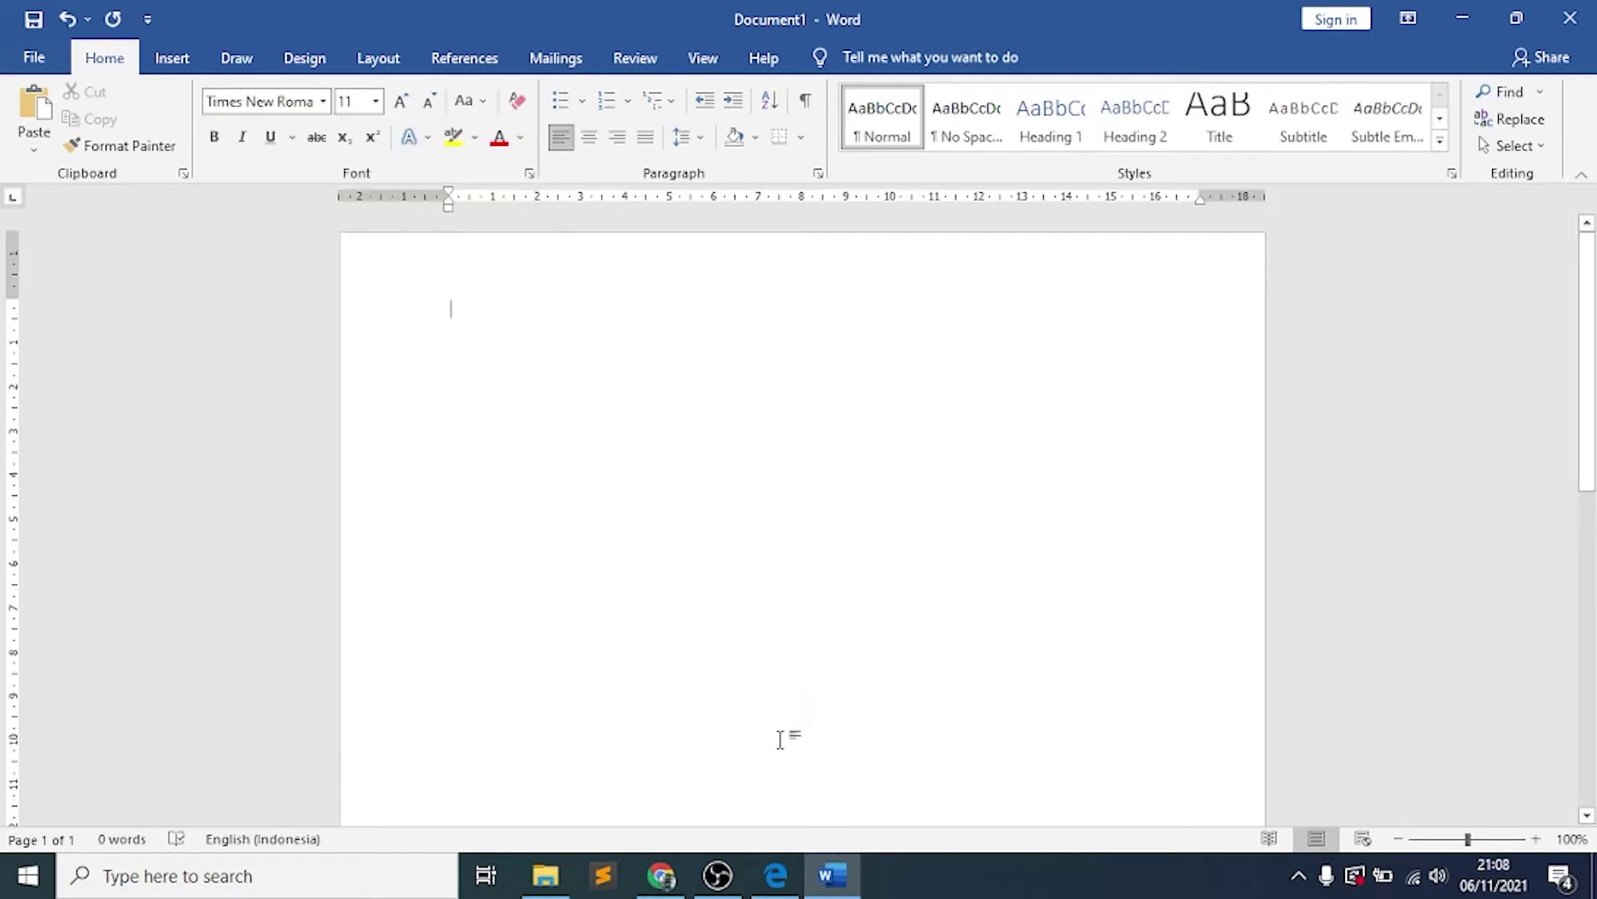
{"action": "left_click", "coordinate": [775, 875]}
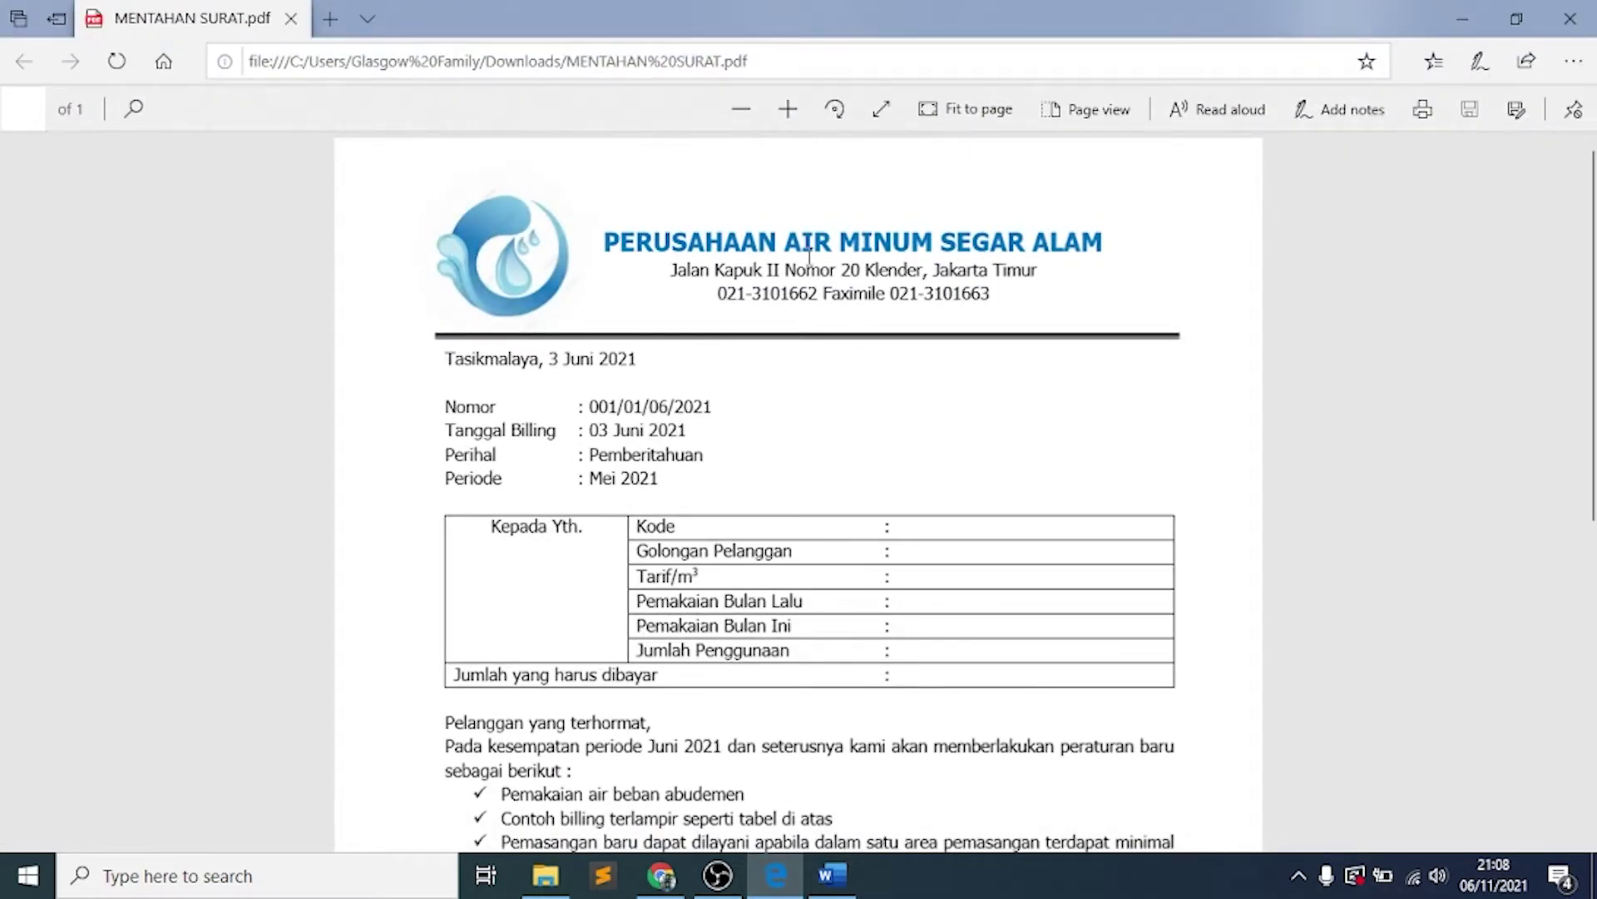
Type the three letterhead lines: PERUSAHAAN AIR MINUM SEGAR ALAM, the company address, and its phone/fax numbers
{"action": "left_click", "coordinate": [832, 874]}
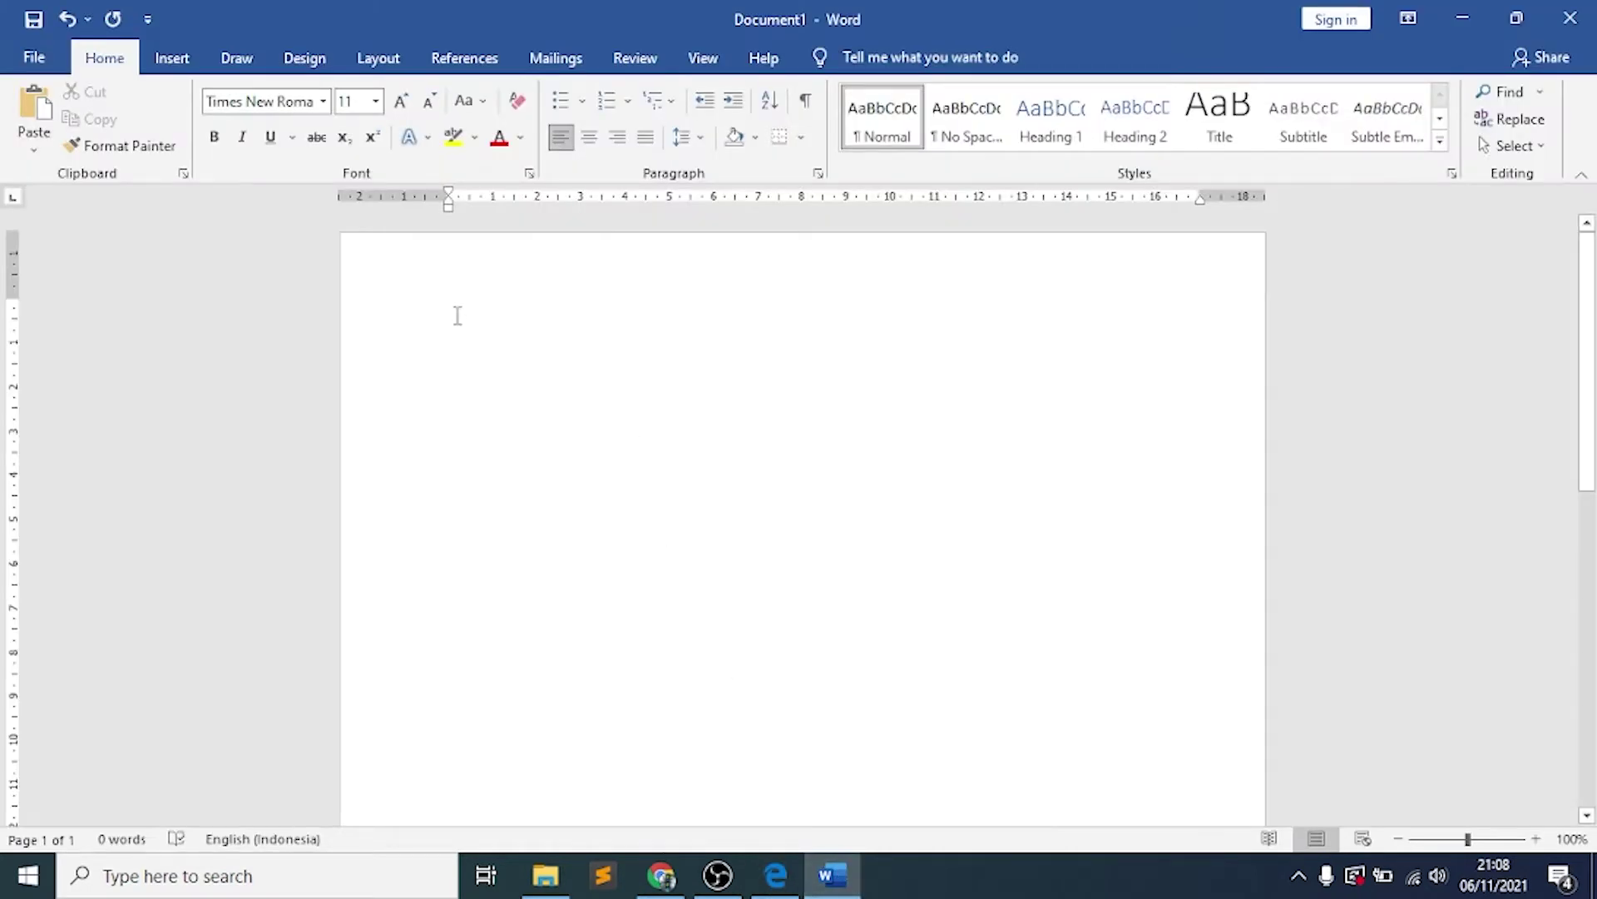
{"action": "type", "text": "PERUSAHAAN A"}
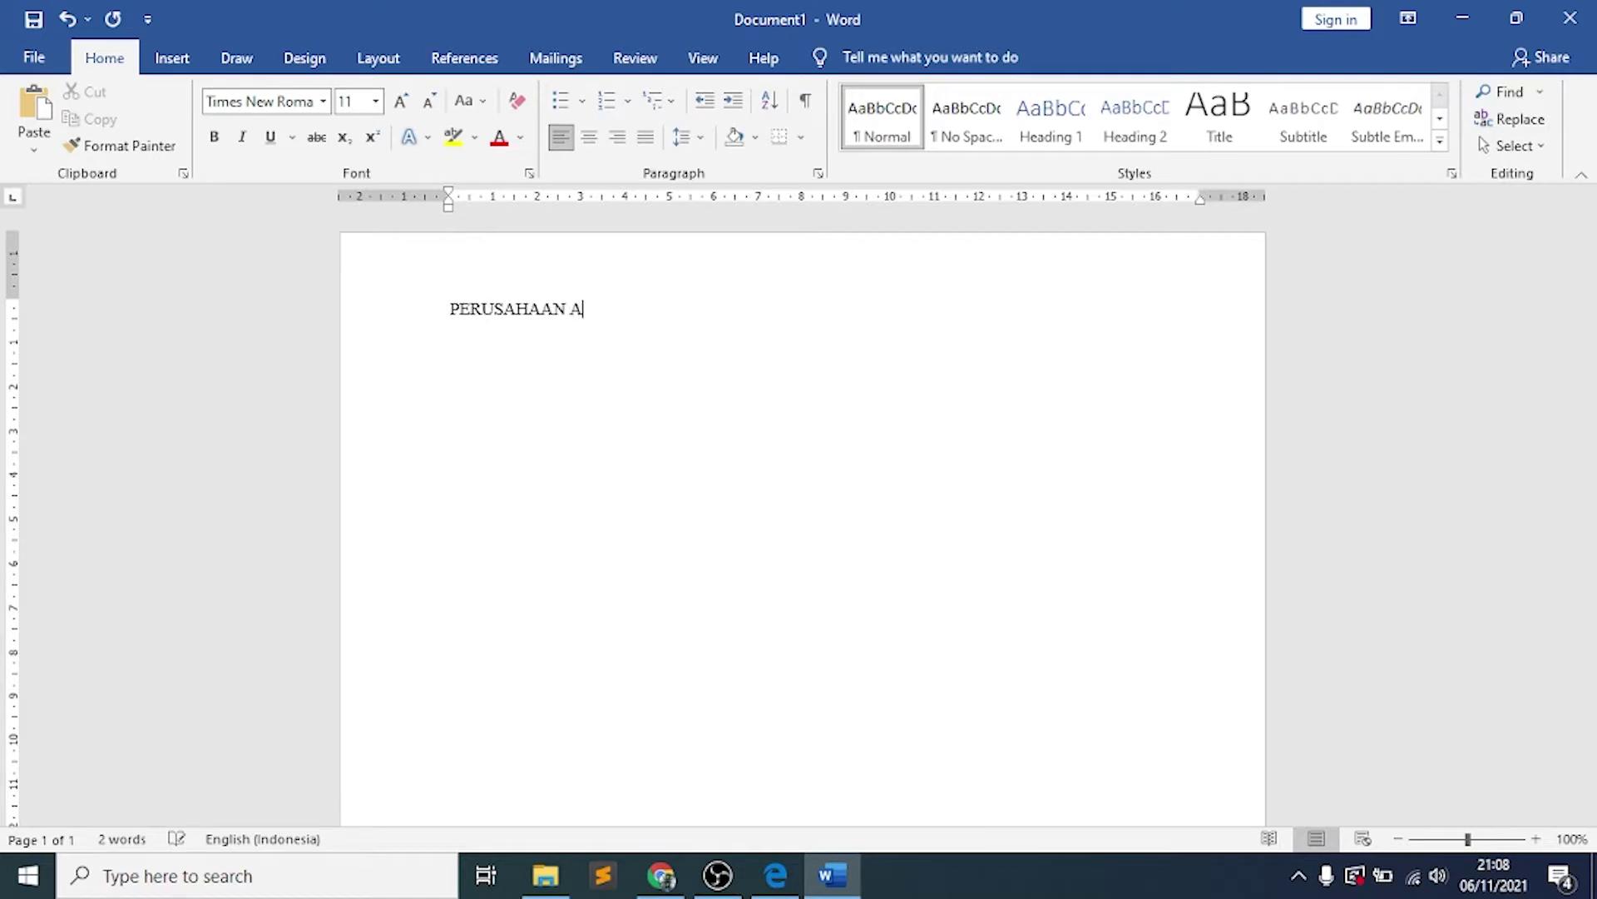
{"action": "type", "text": "IR MINUM SEGAR ALAM"}
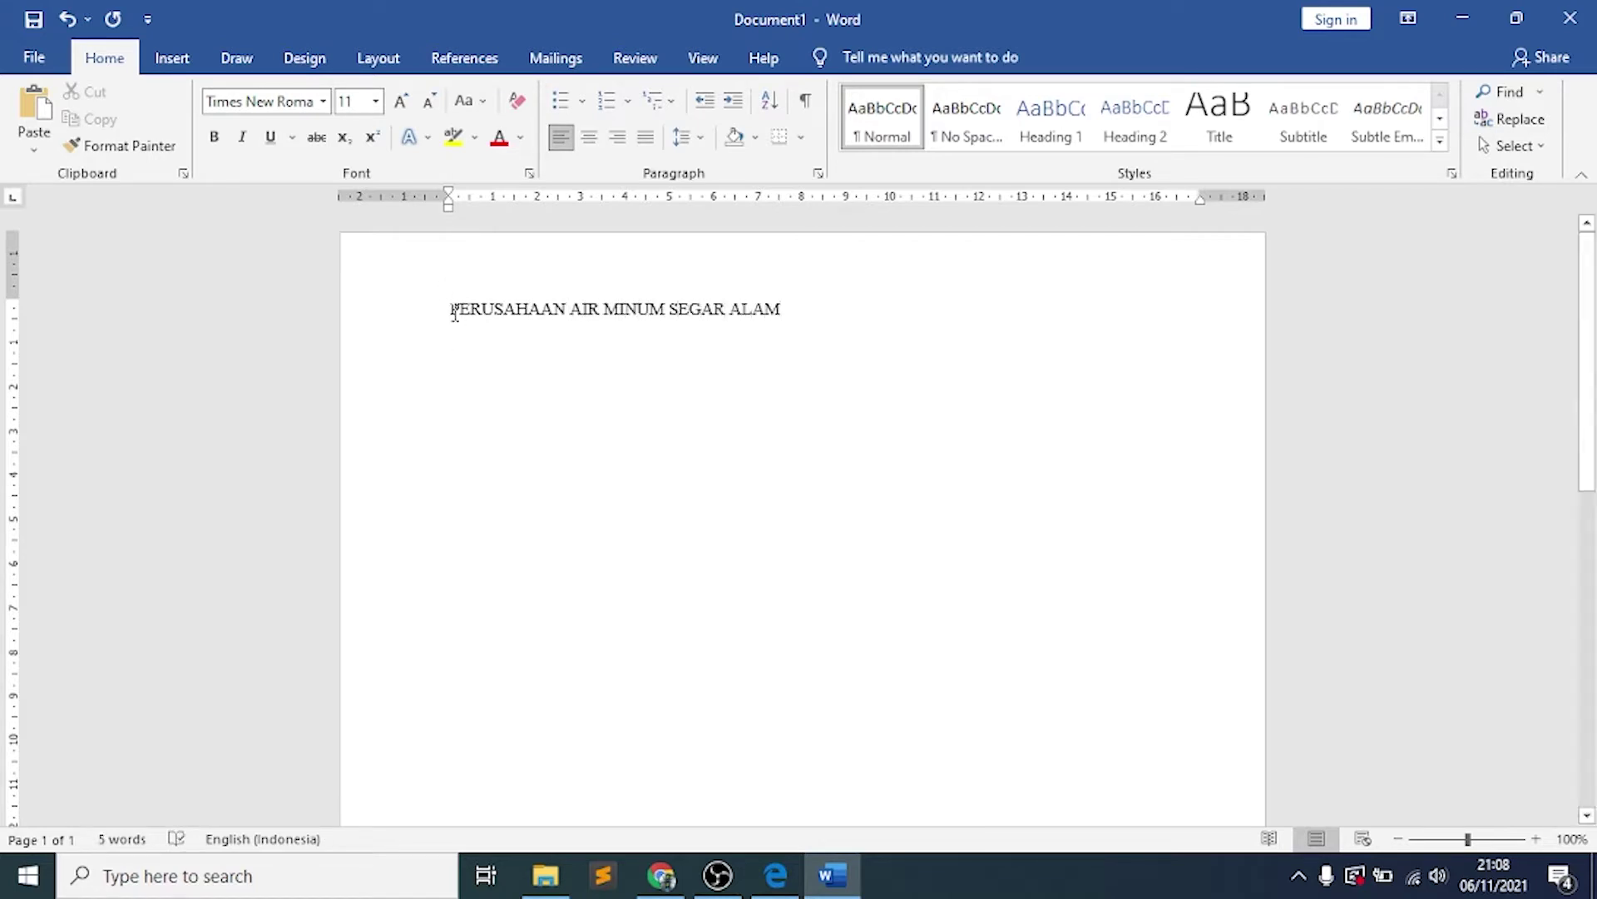
{"action": "key", "text": "Return"}
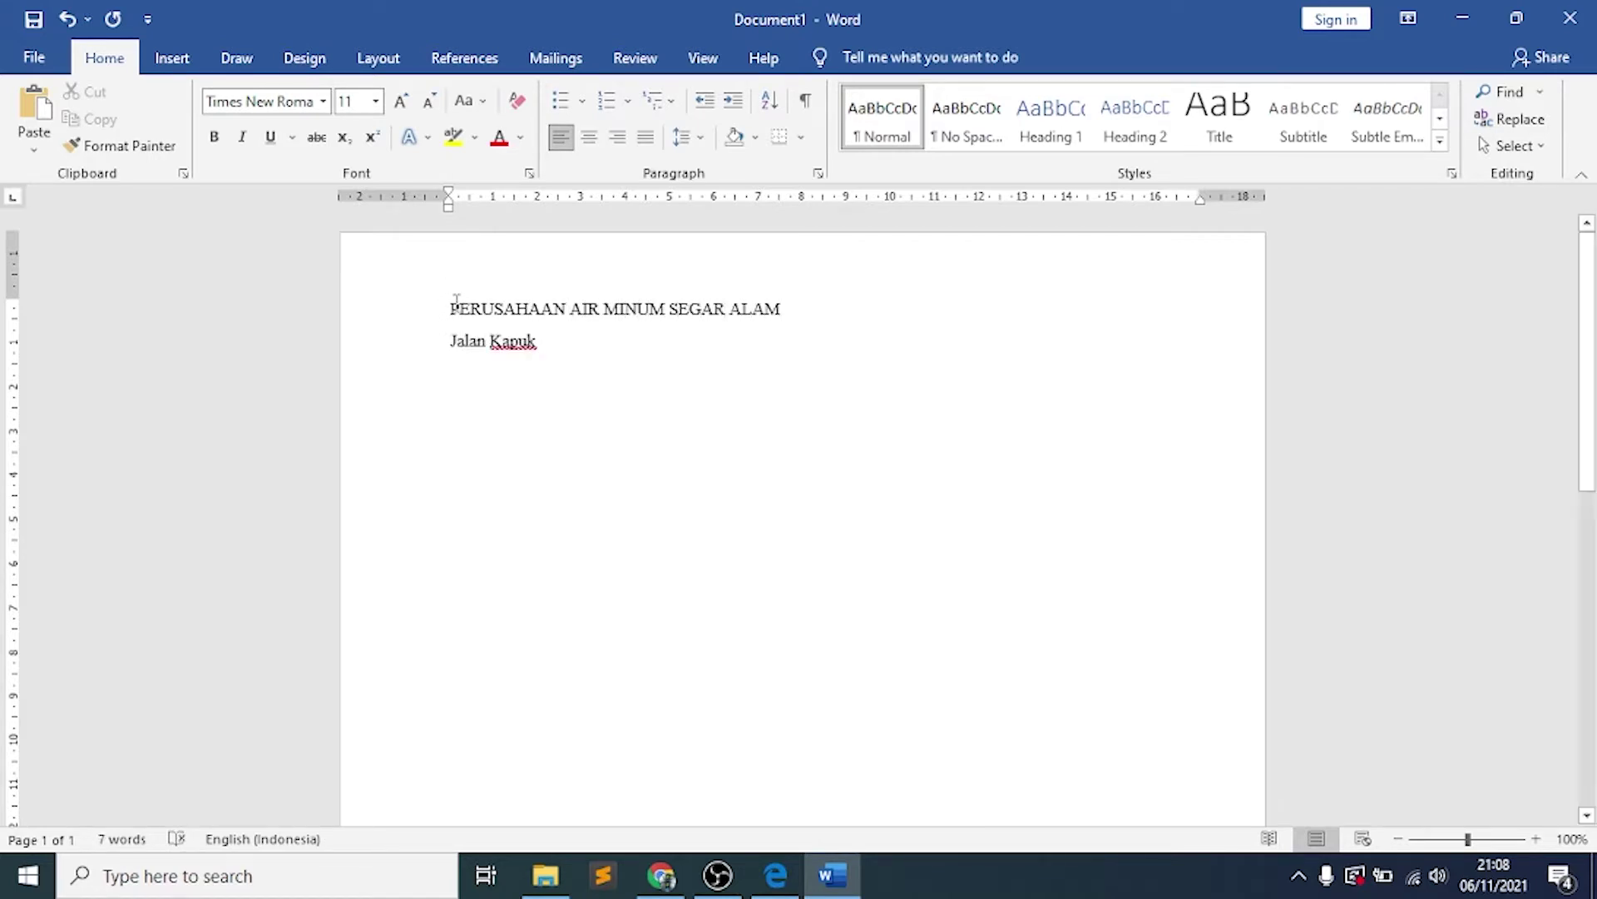
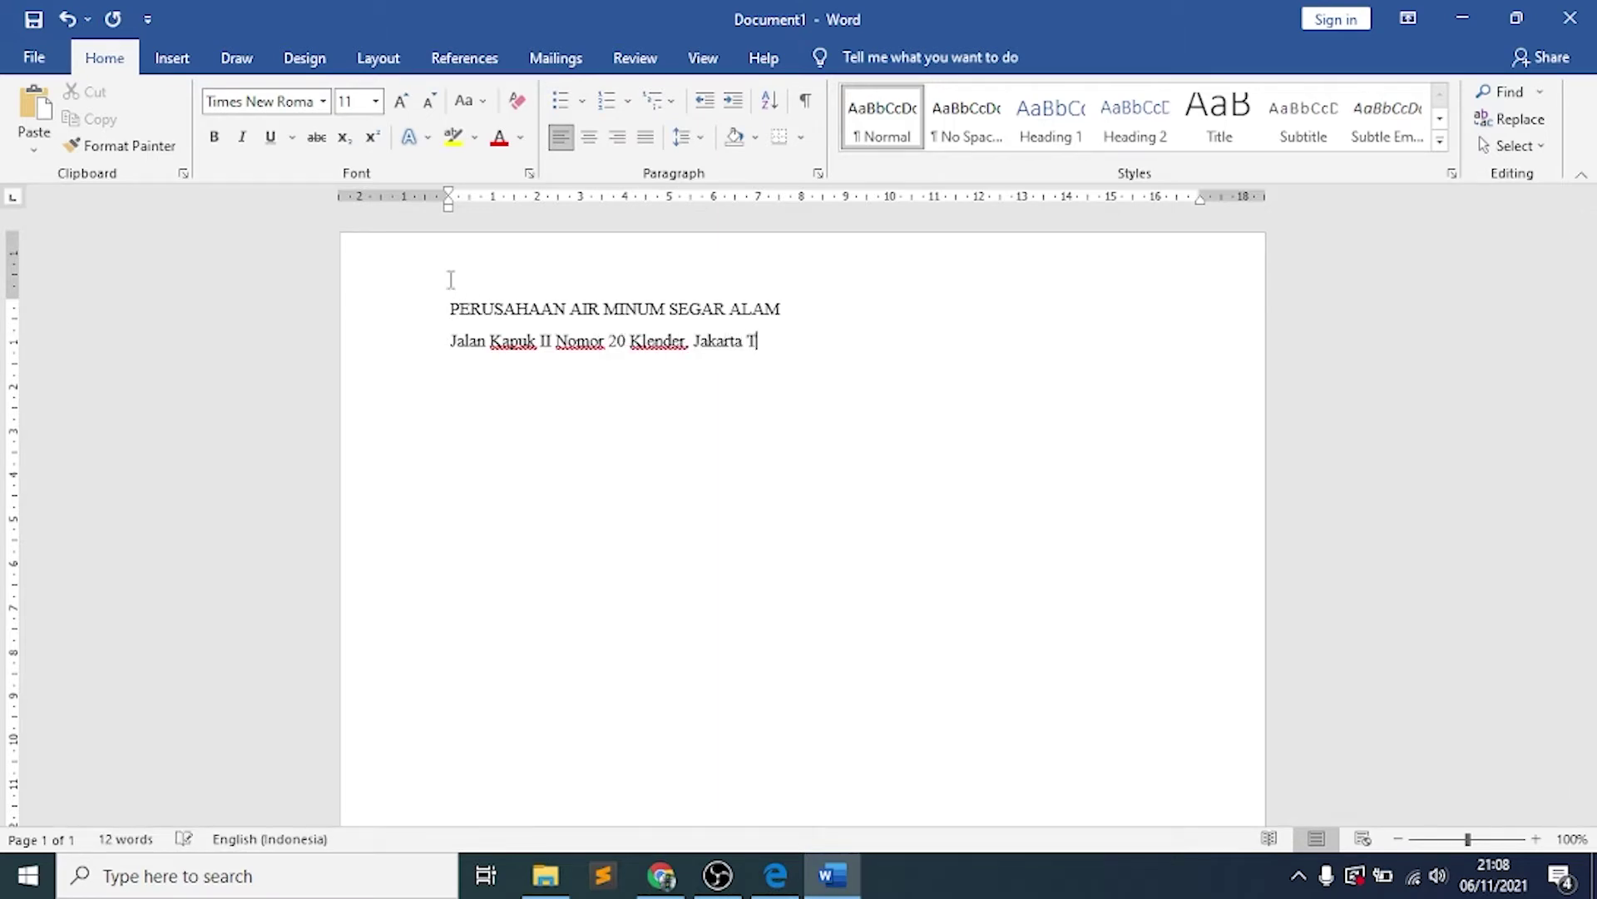
{"action": "key", "text": "Return"}
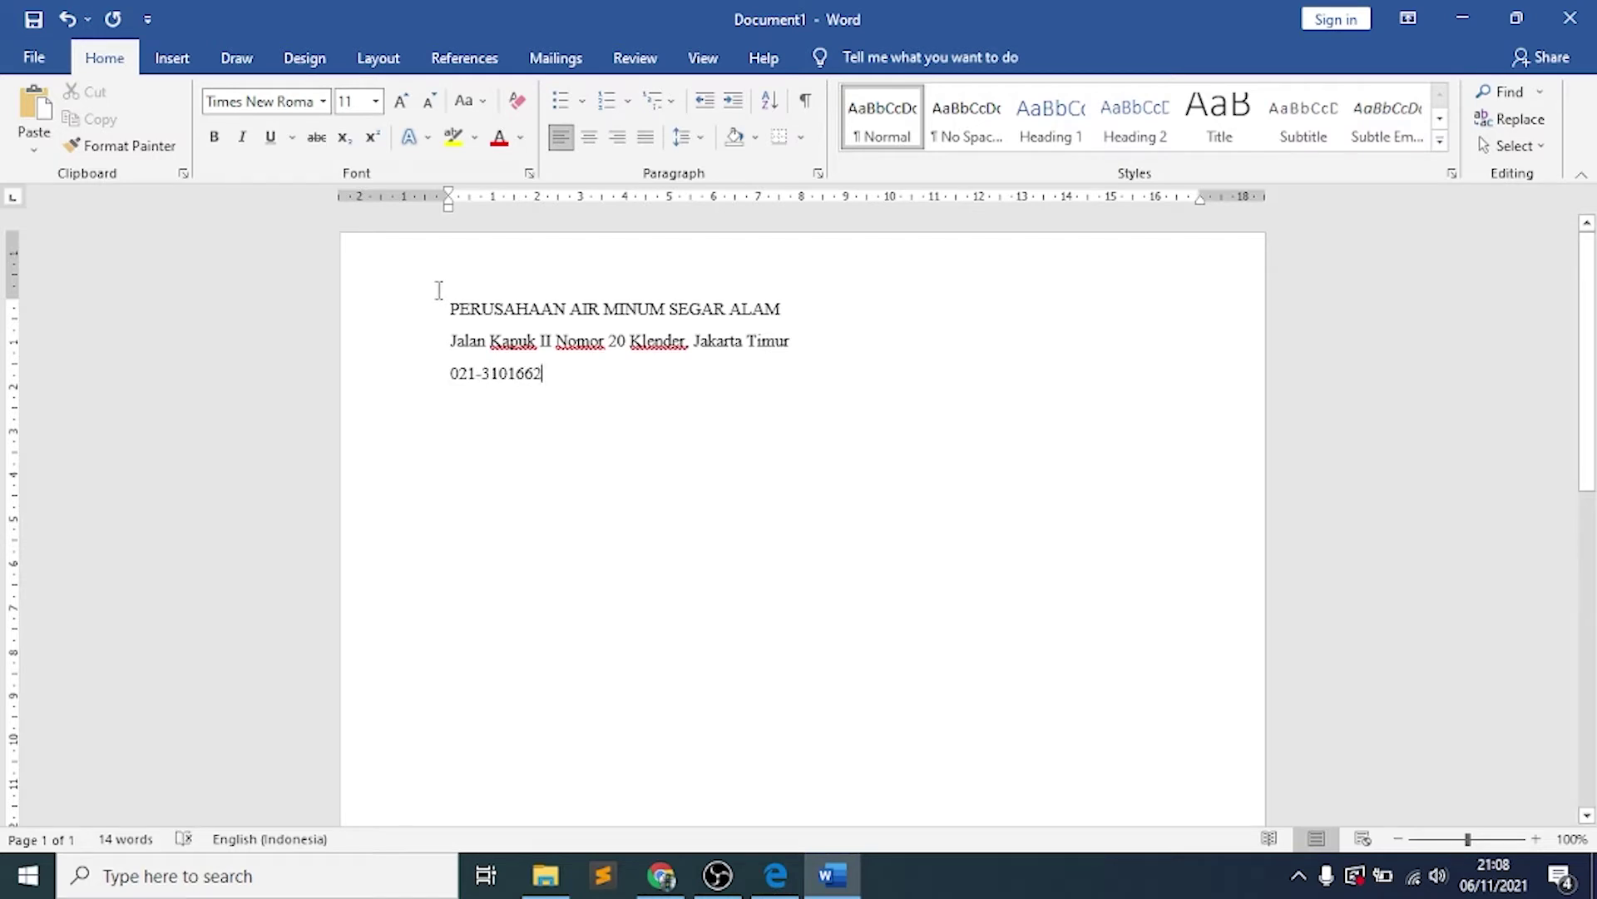
{"action": "type", "text": " Faximile "}
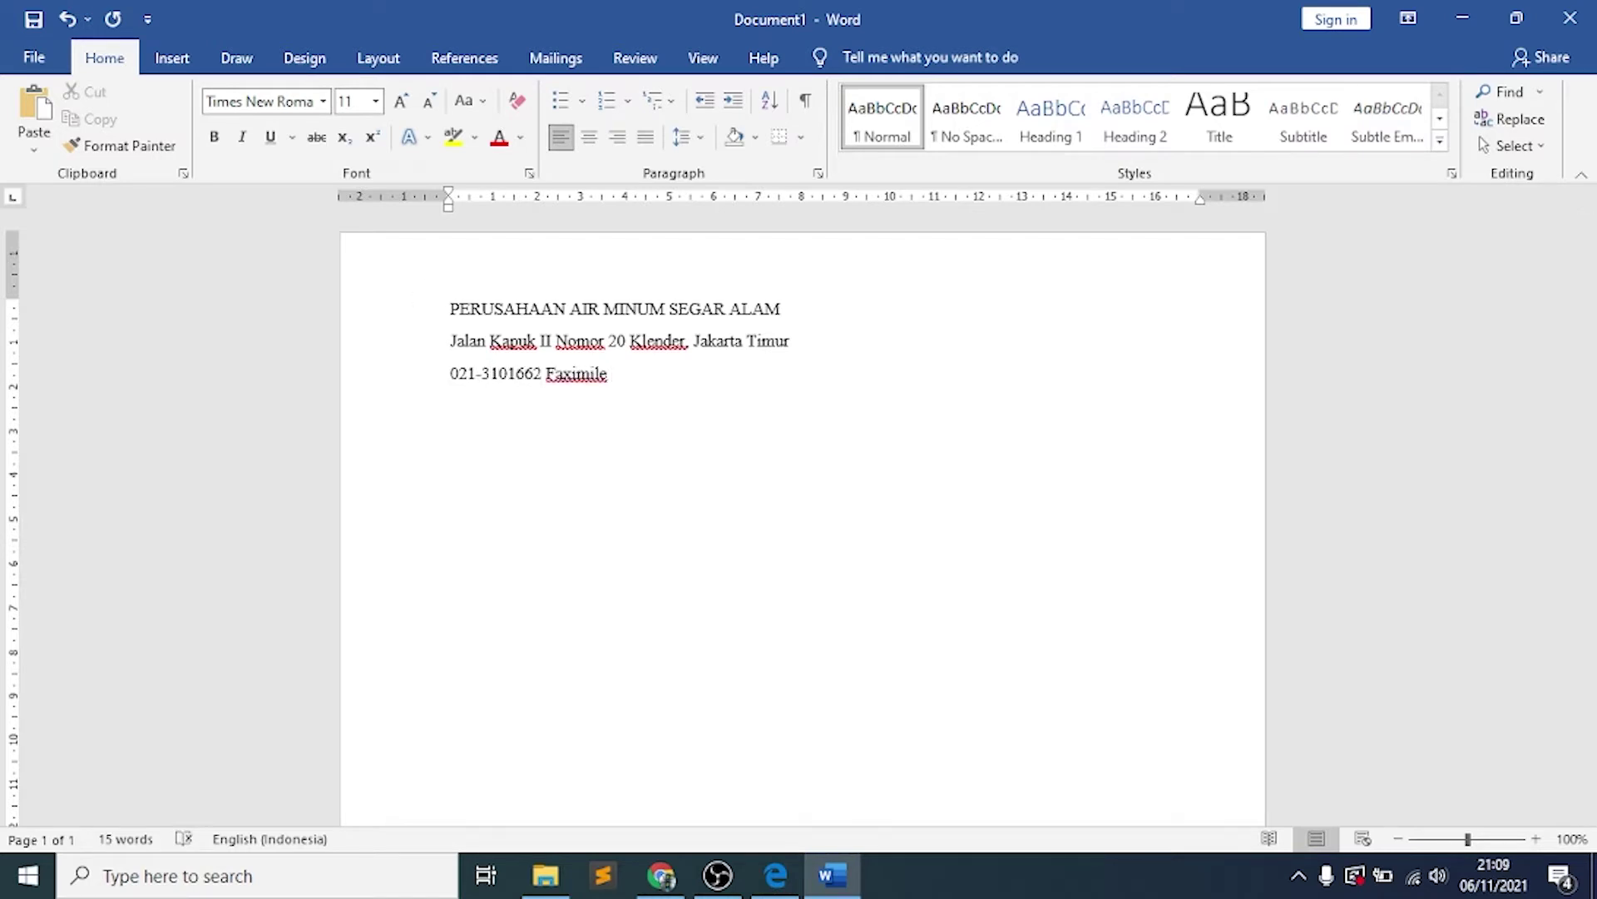
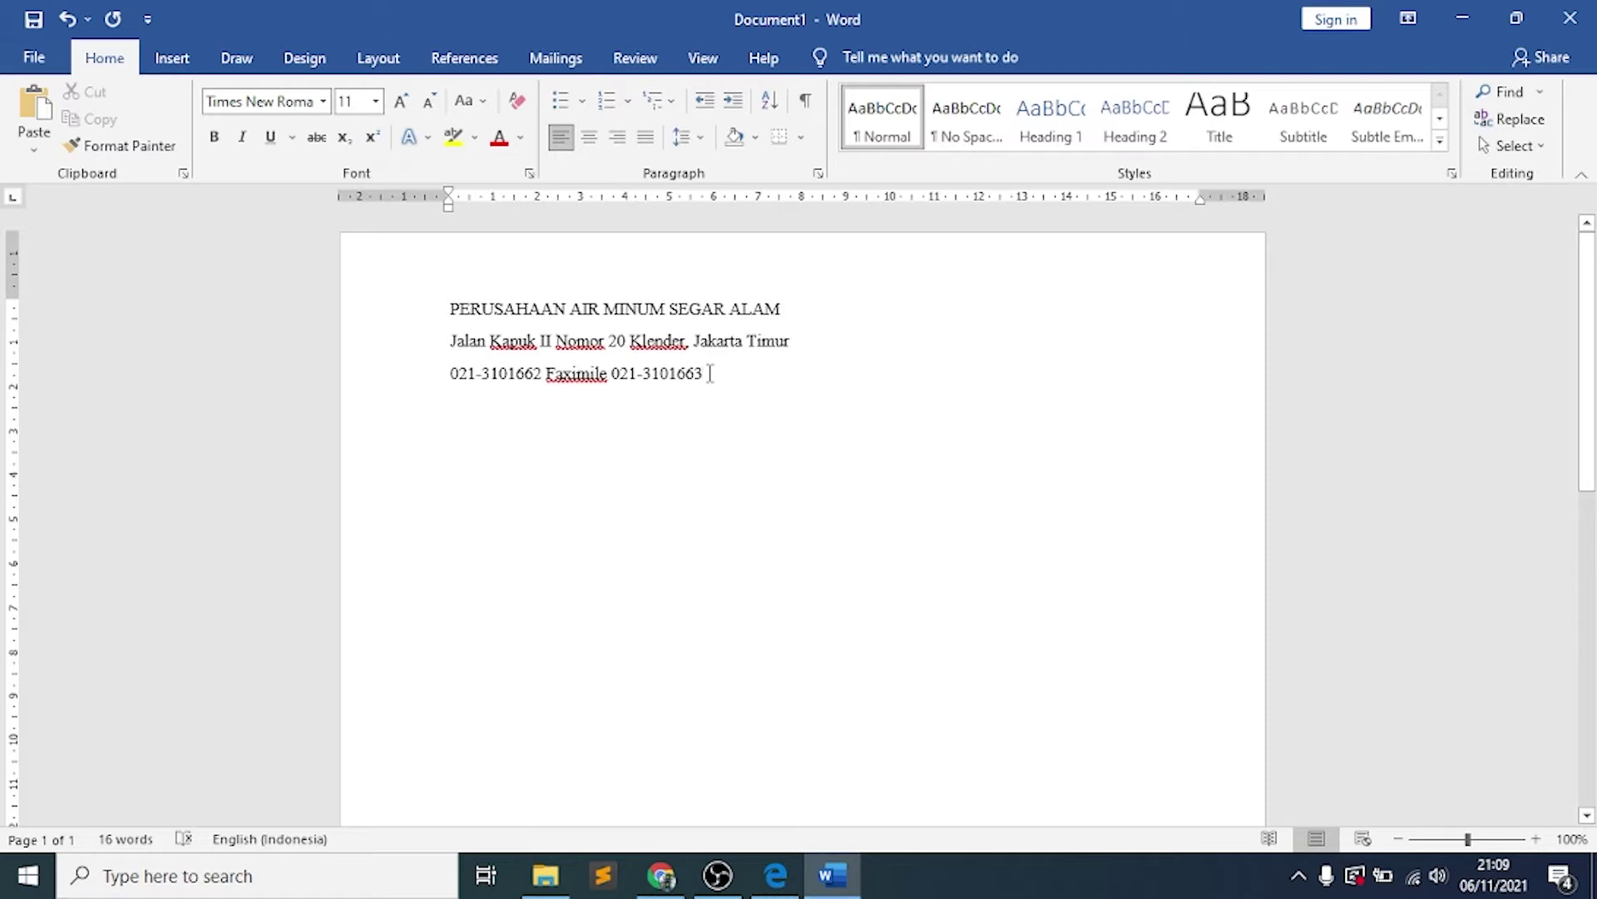
Select all three letterhead lines and center them
{"action": "left_click_drag", "start_coordinate": [790, 344], "coordinate": [586, 329]}
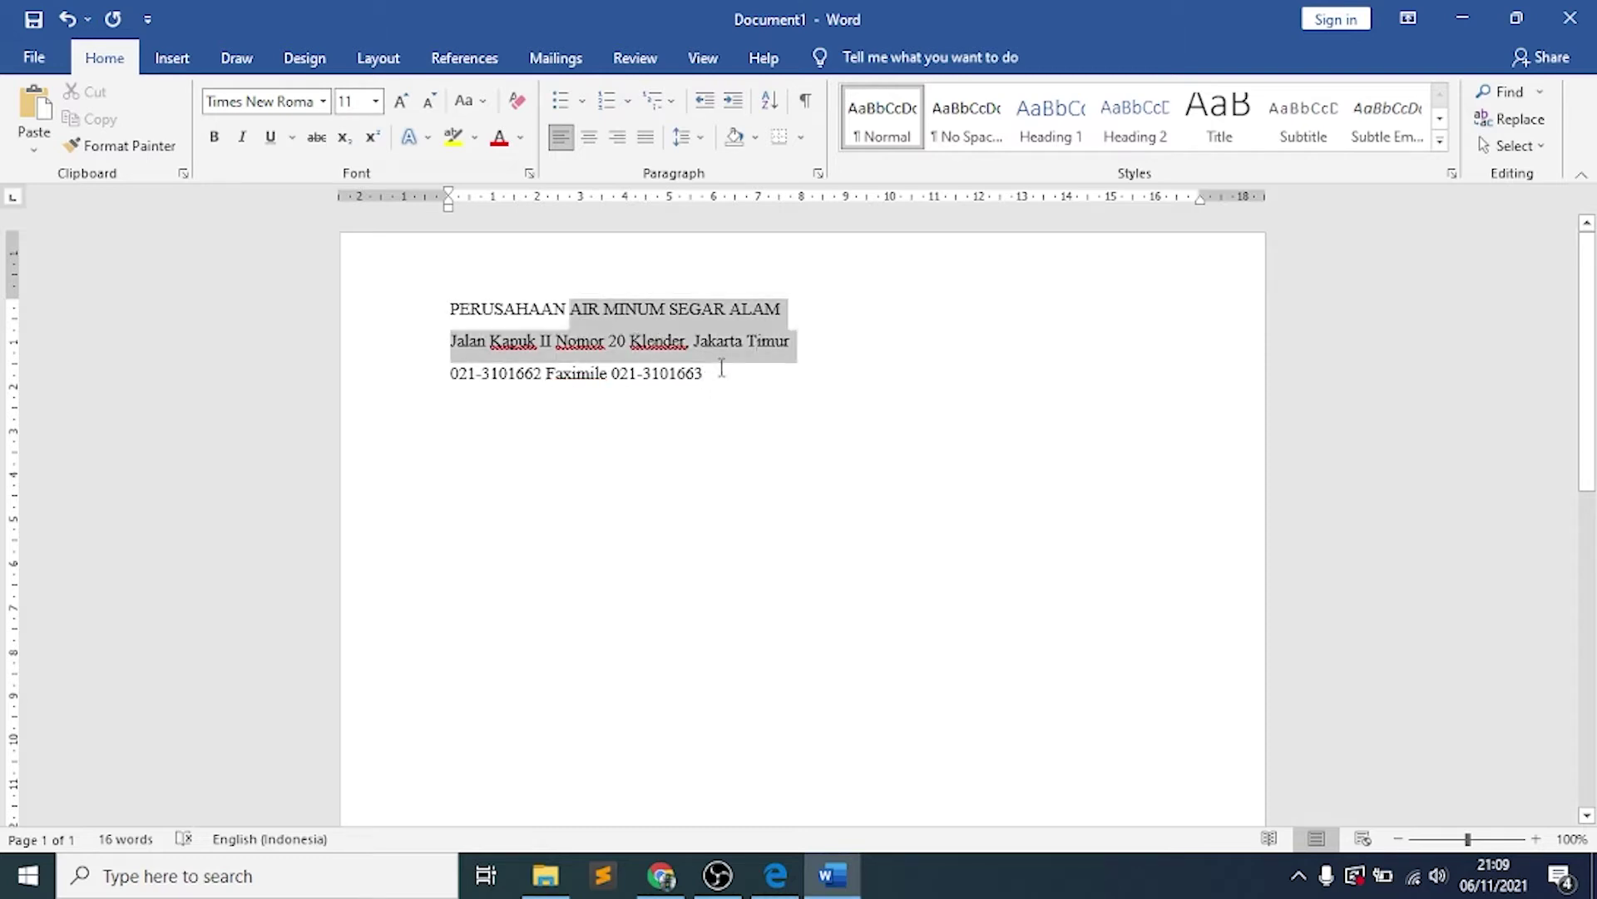
{"action": "key", "text": "ctrl+a"}
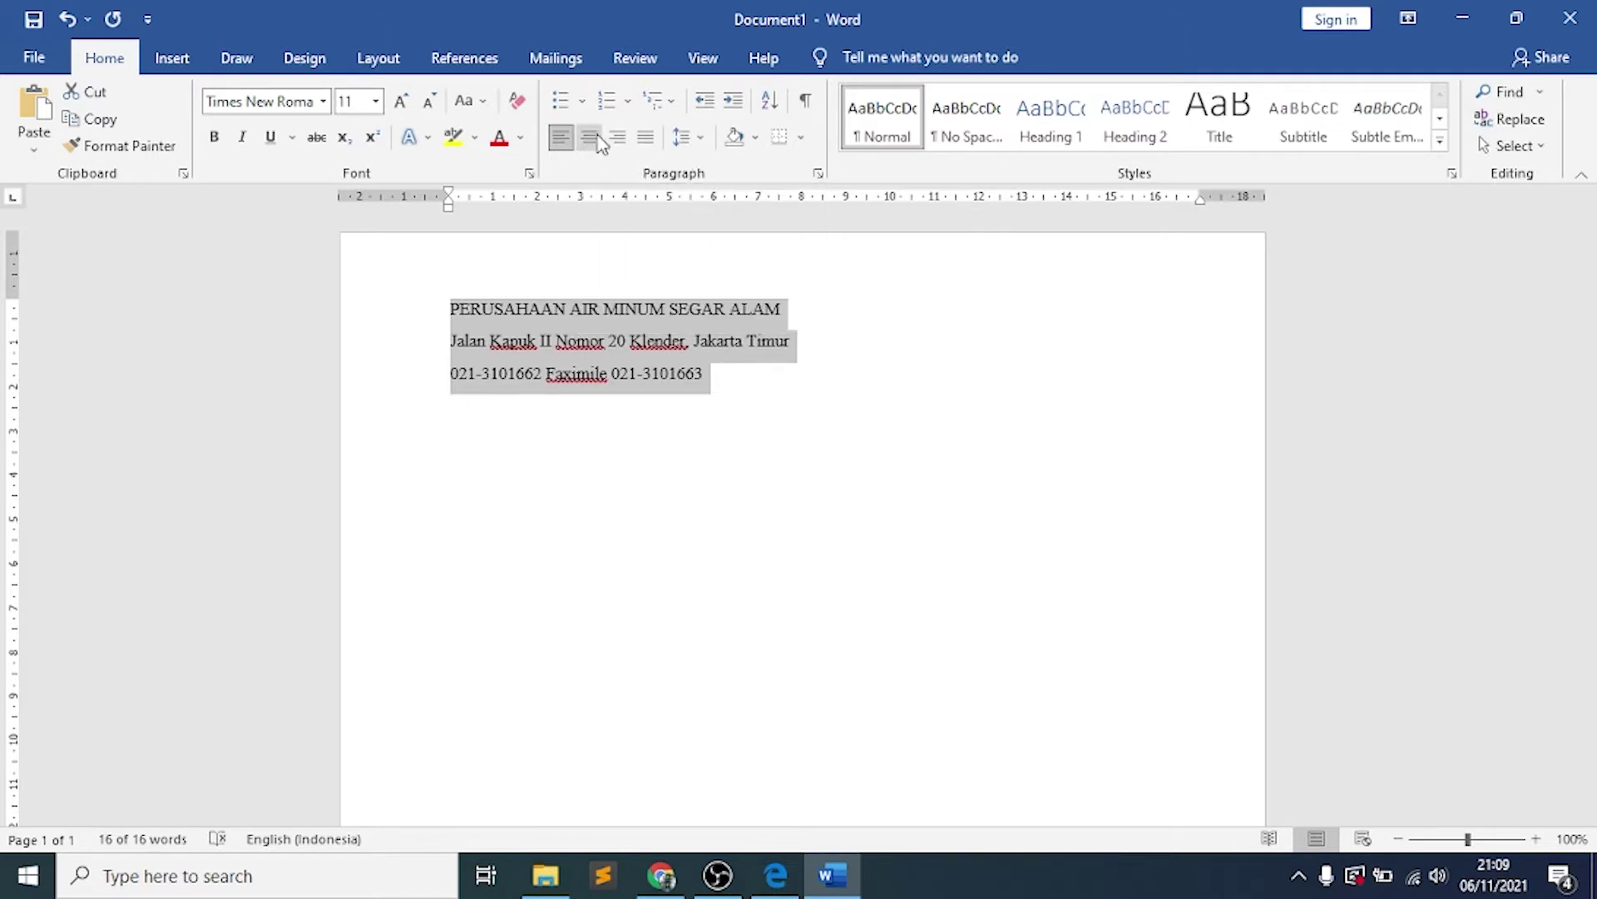
{"action": "left_click", "coordinate": [600, 140]}
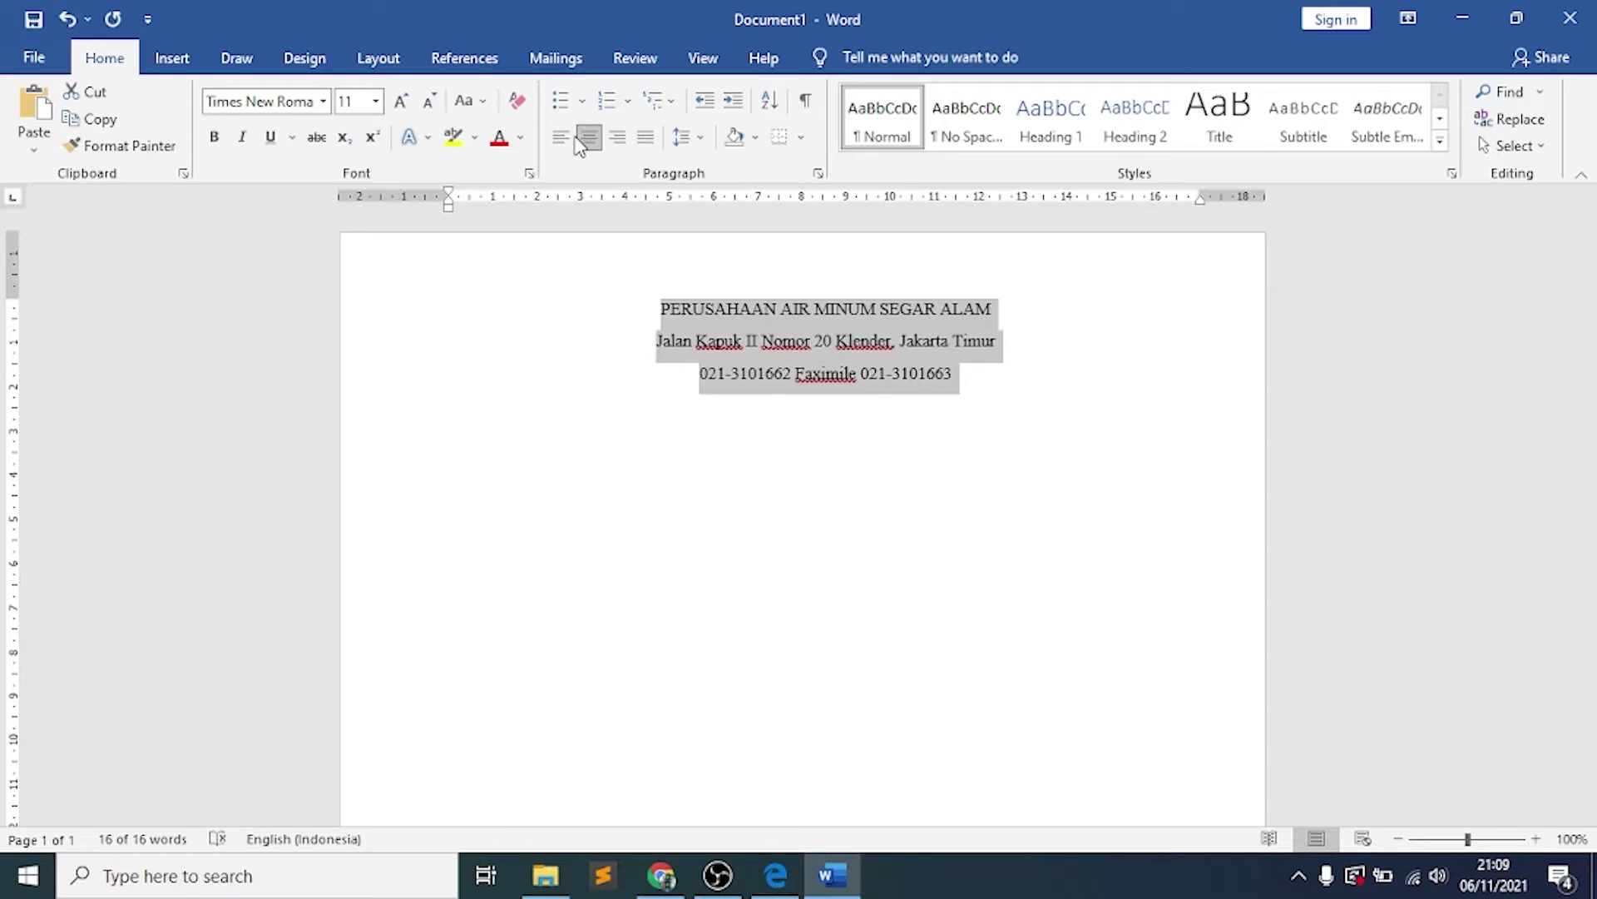
{"action": "left_click", "coordinate": [574, 138]}
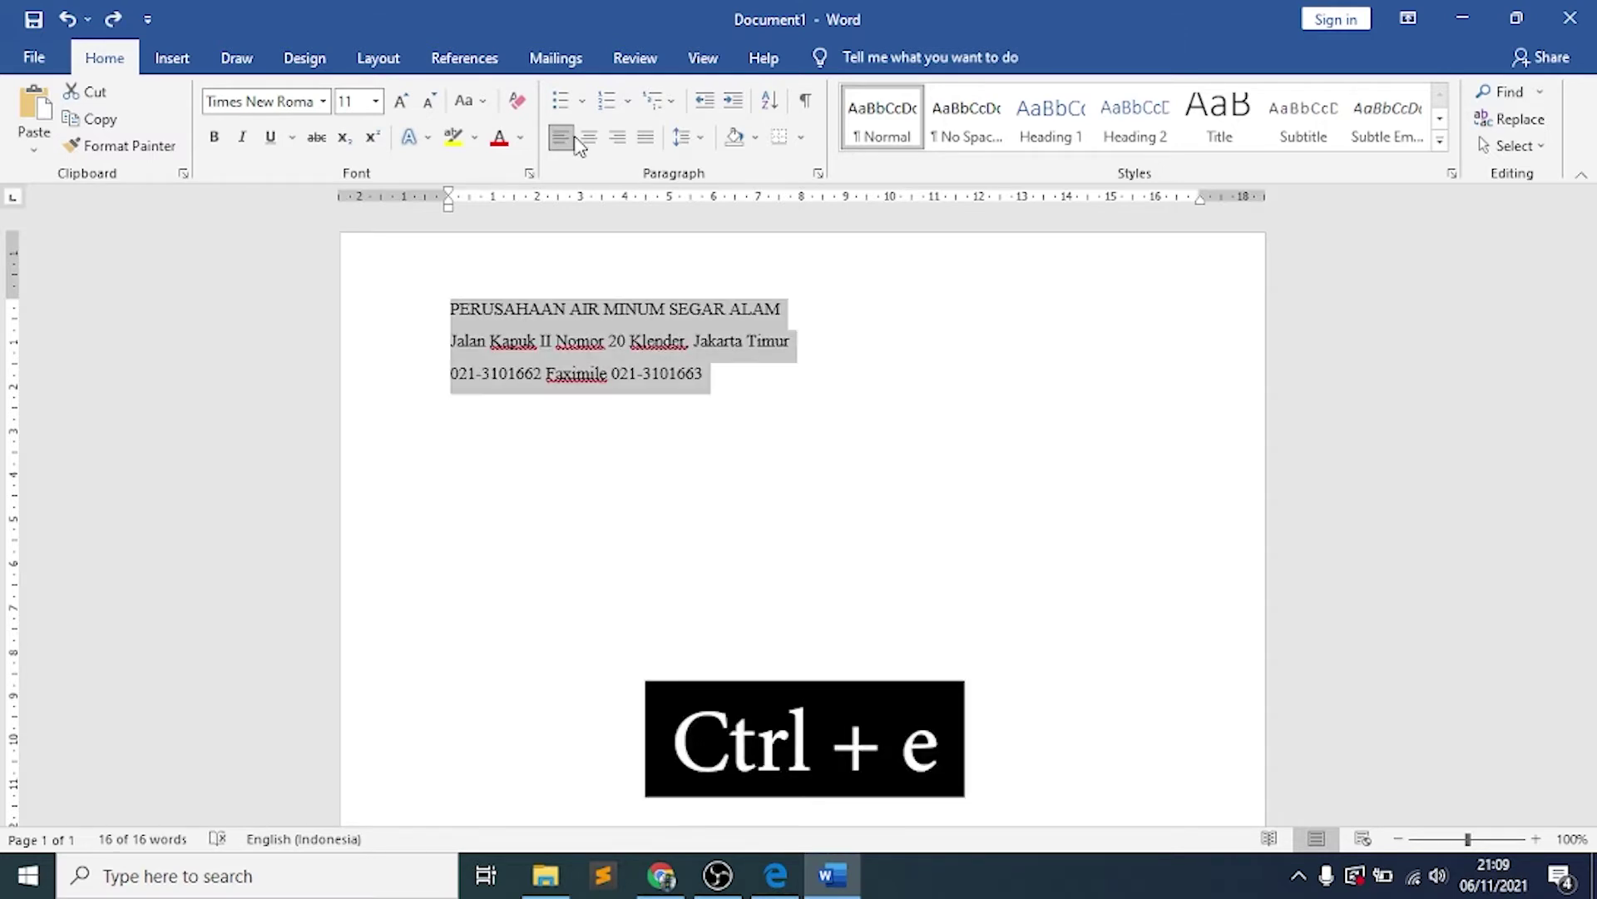
{"action": "key", "text": "ctrl+e"}
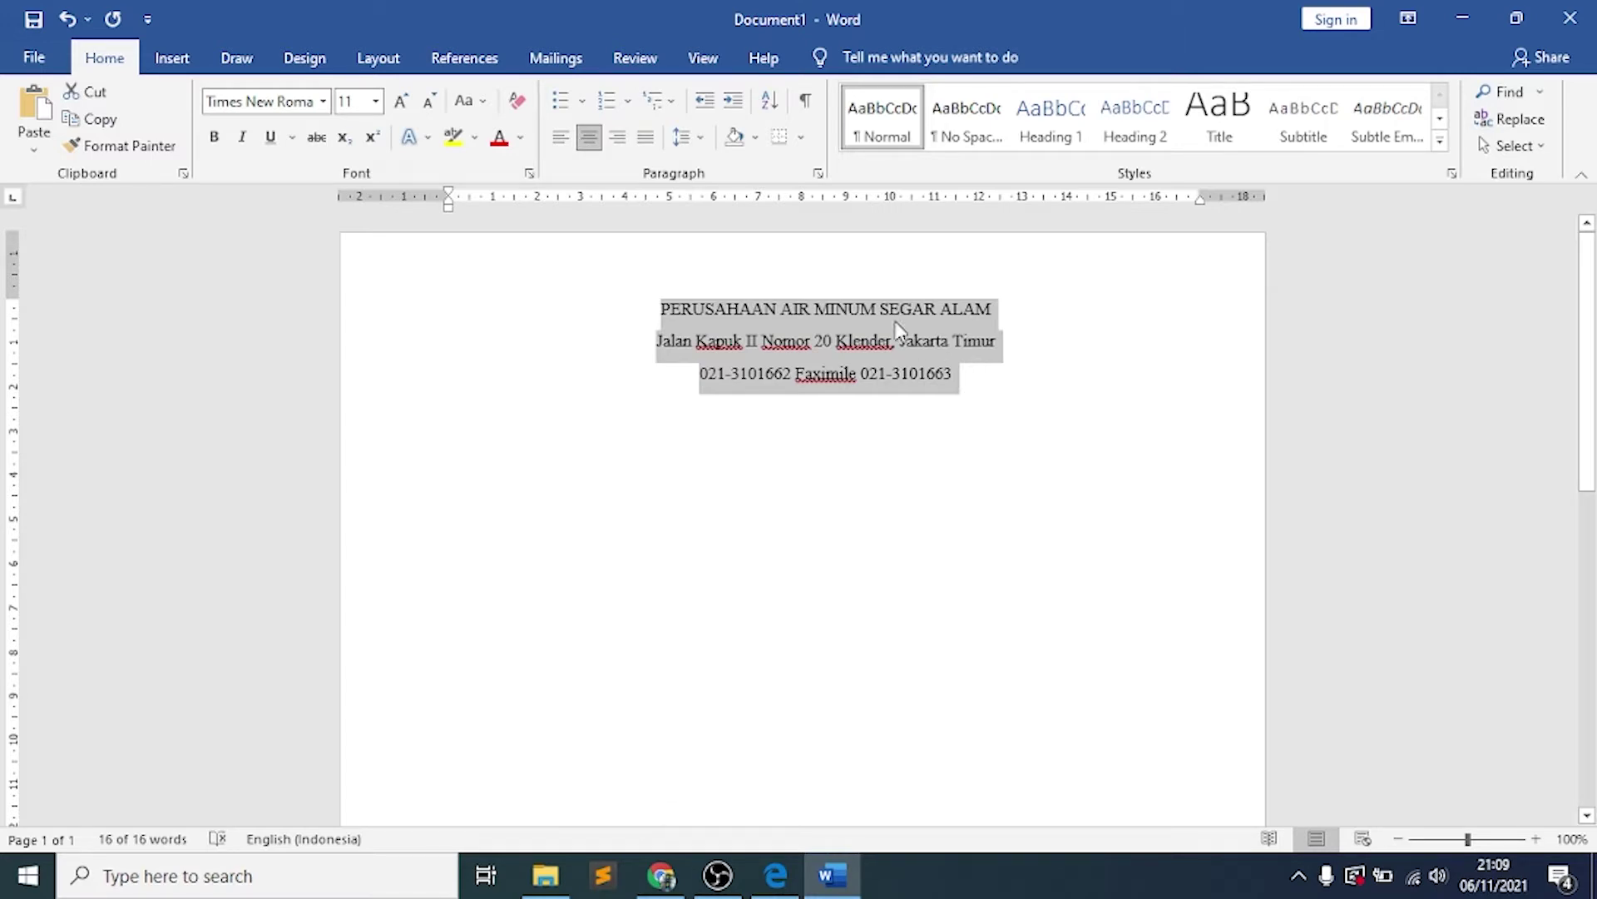
Remove the space after the letterhead paragraphs and switch back to the PDF
{"action": "left_click", "coordinate": [689, 136]}
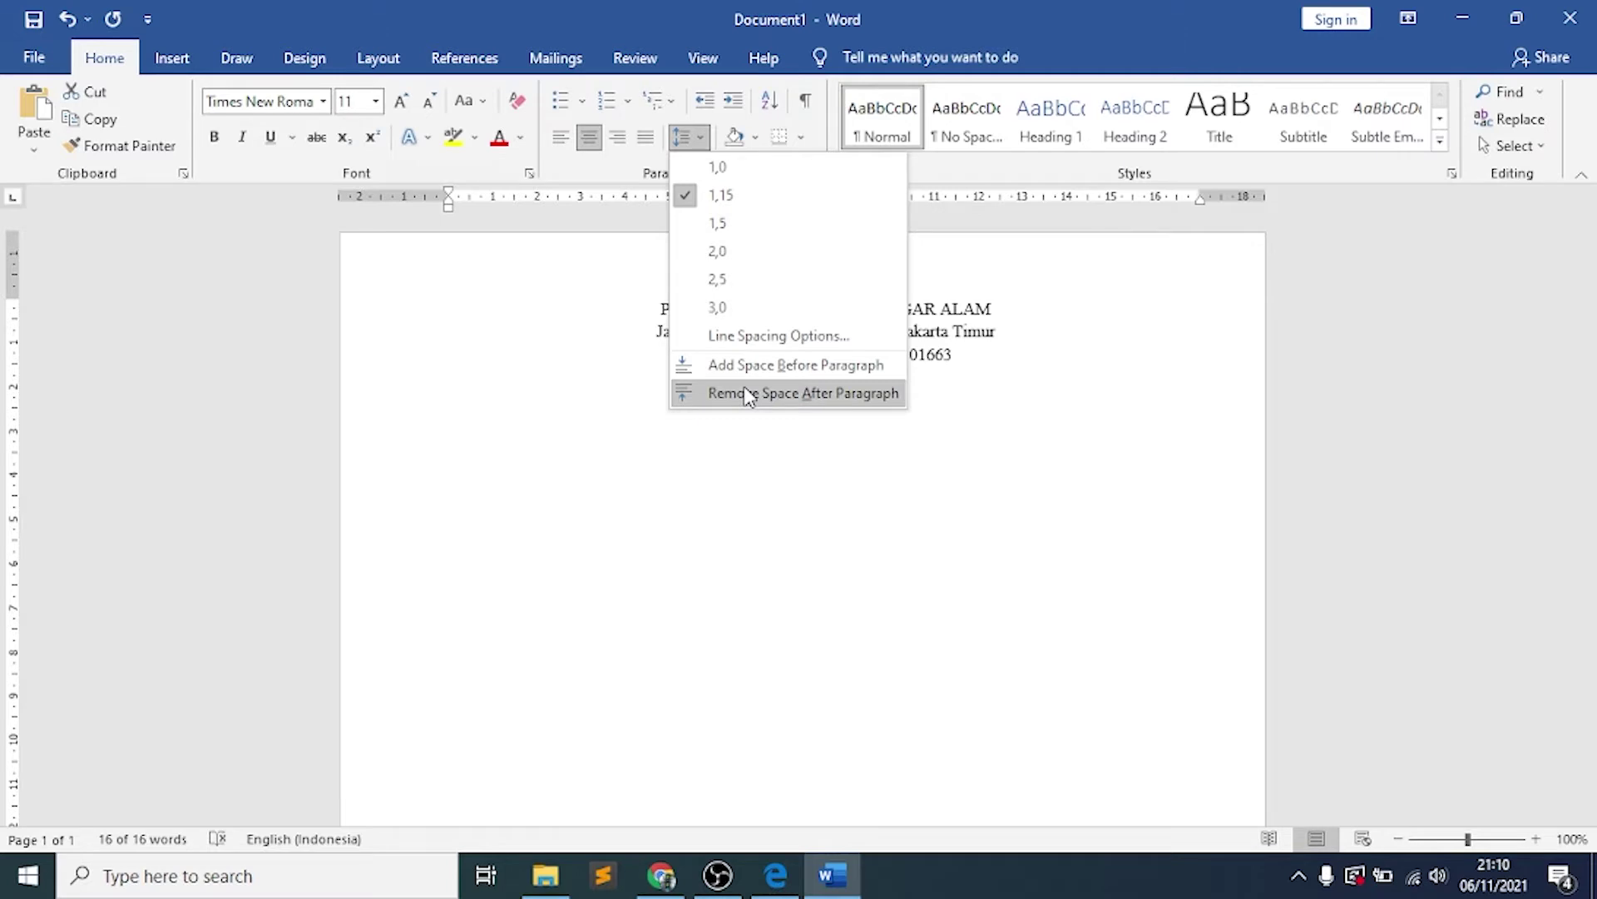
{"action": "left_click", "coordinate": [749, 394]}
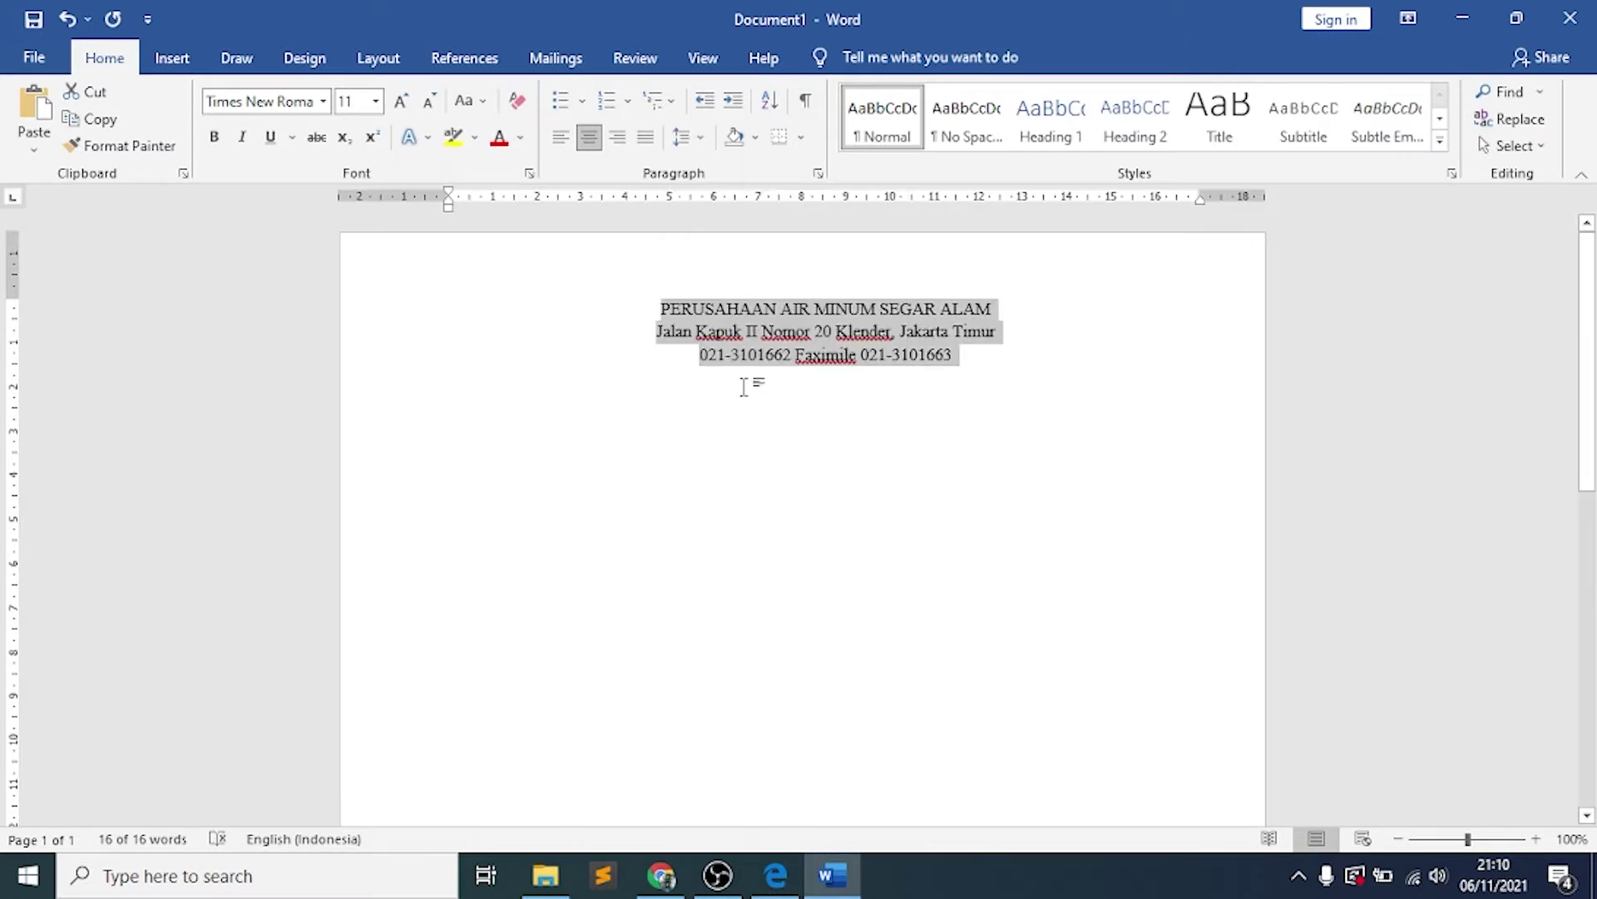
{"action": "left_click", "coordinate": [980, 367]}
{"action": "key", "text": "alt+Tab"}
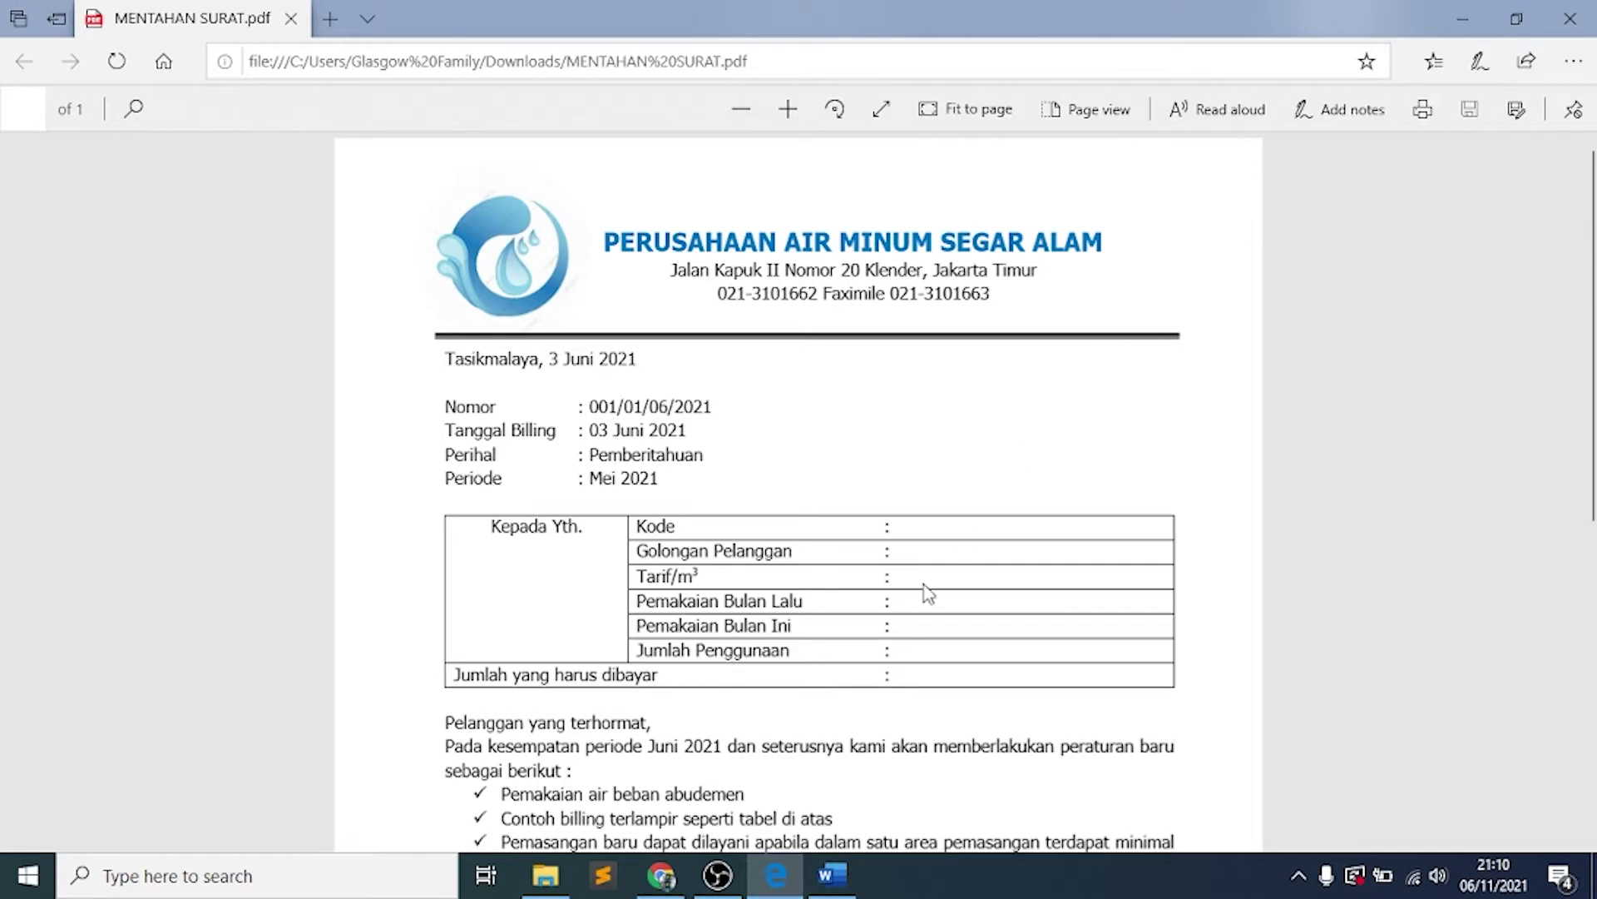
Color the company name Blue, Accent 1, Darker 25% and grow it to 16 pt
{"action": "left_click", "coordinate": [832, 875]}
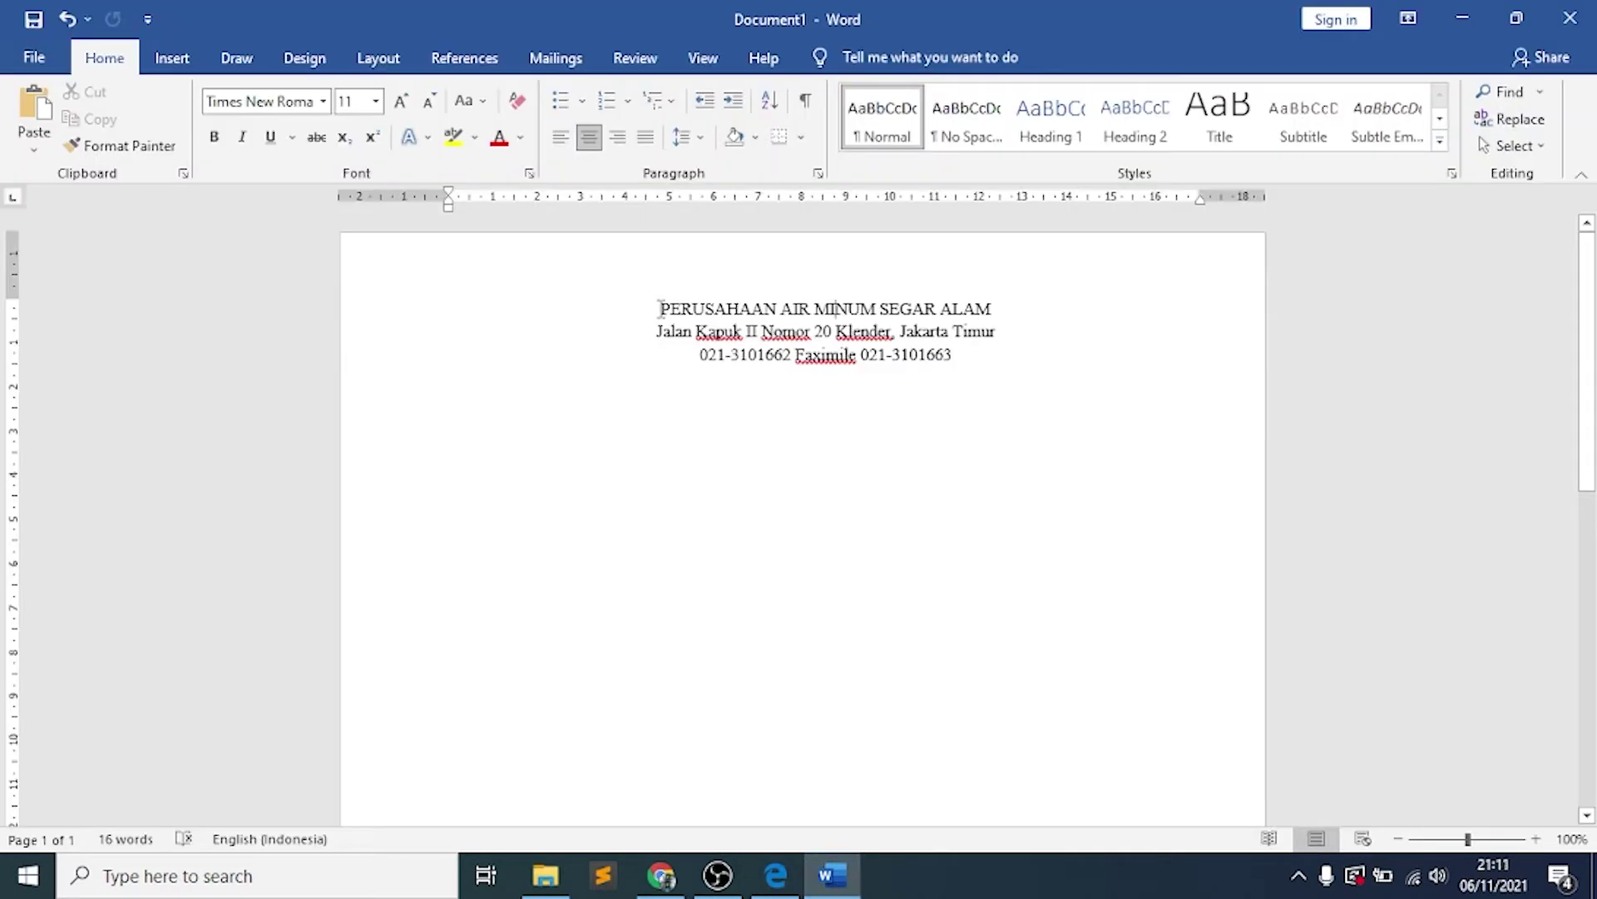
{"action": "left_click_drag", "start_coordinate": [660, 309], "coordinate": [995, 308]}
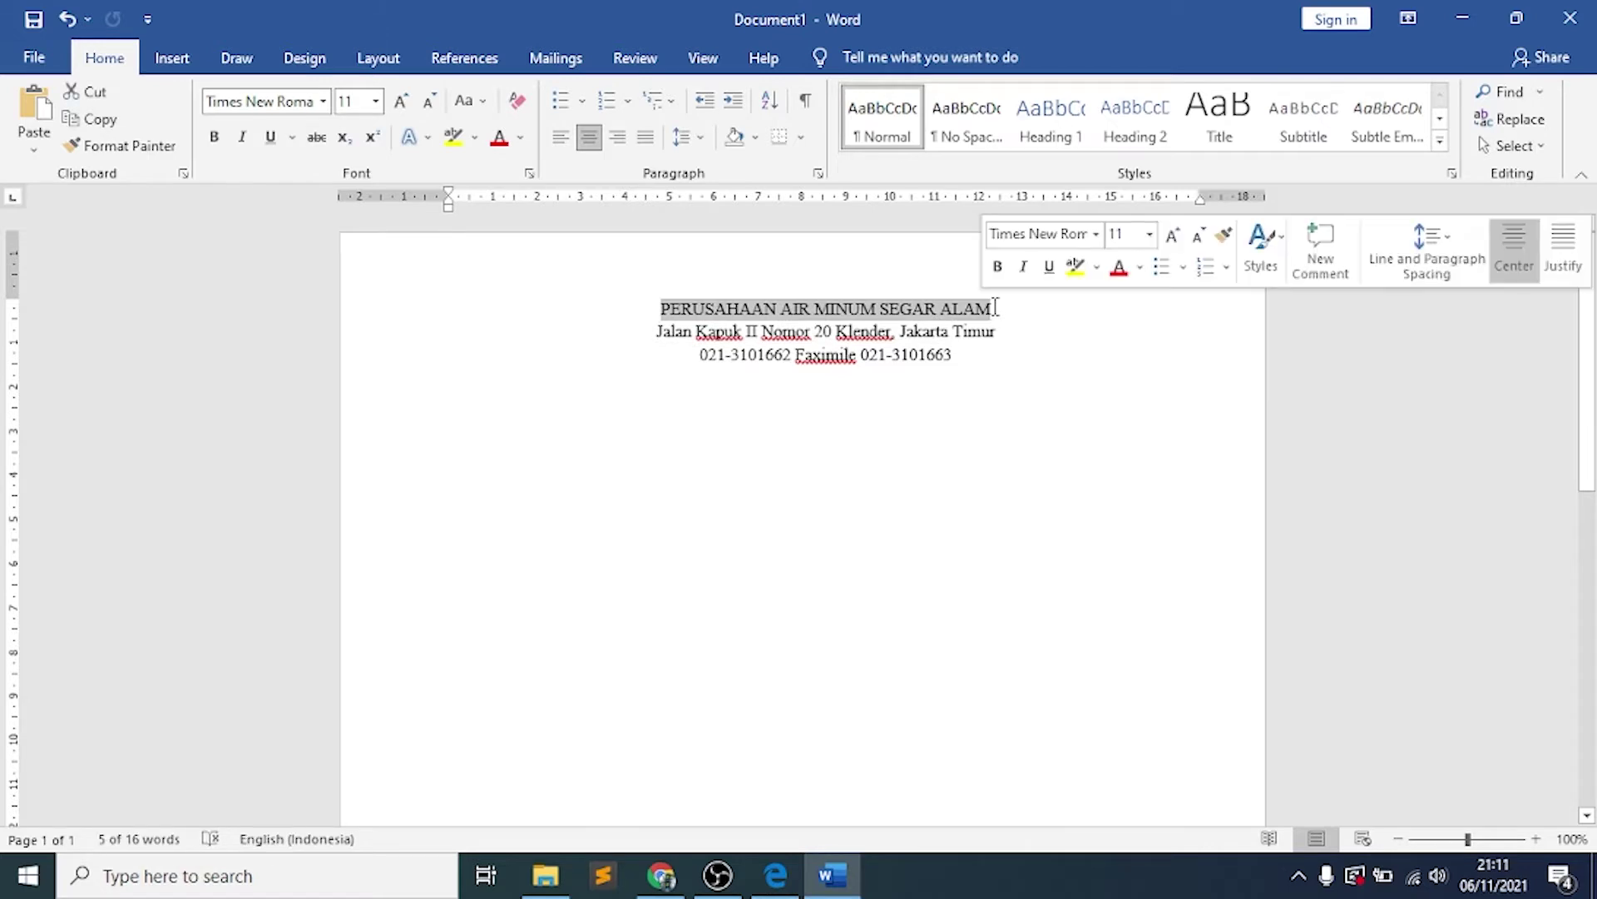
{"action": "left_click", "coordinate": [1143, 266]}
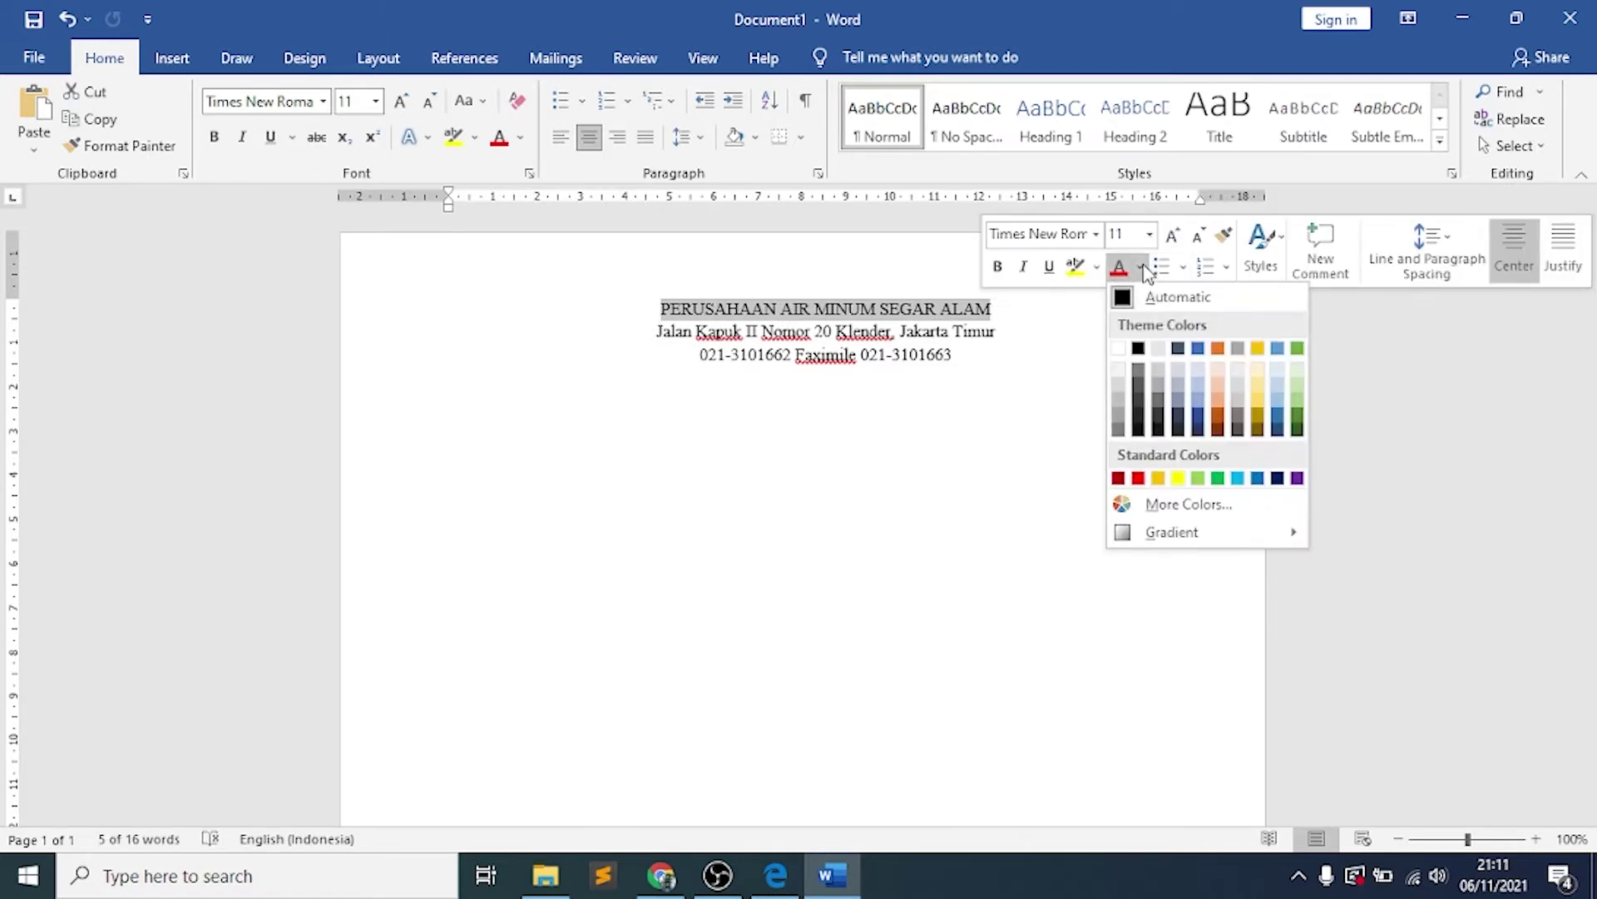
{"action": "left_click", "coordinate": [1199, 419]}
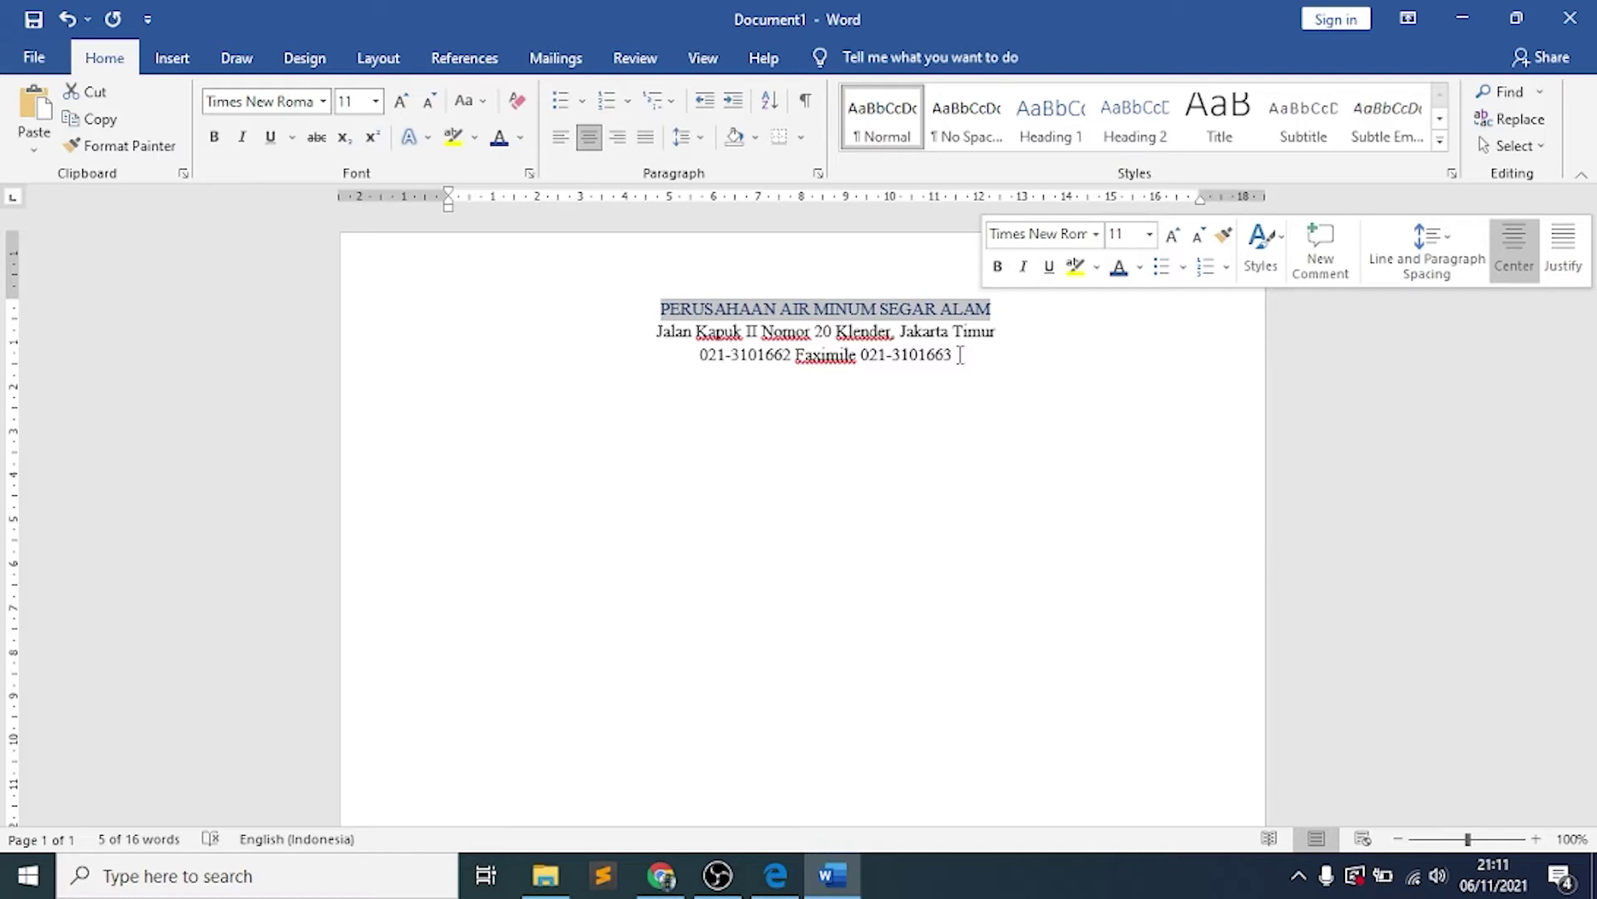
{"action": "left_click", "coordinate": [1173, 238]}
{"action": "left_click", "coordinate": [1173, 238]}
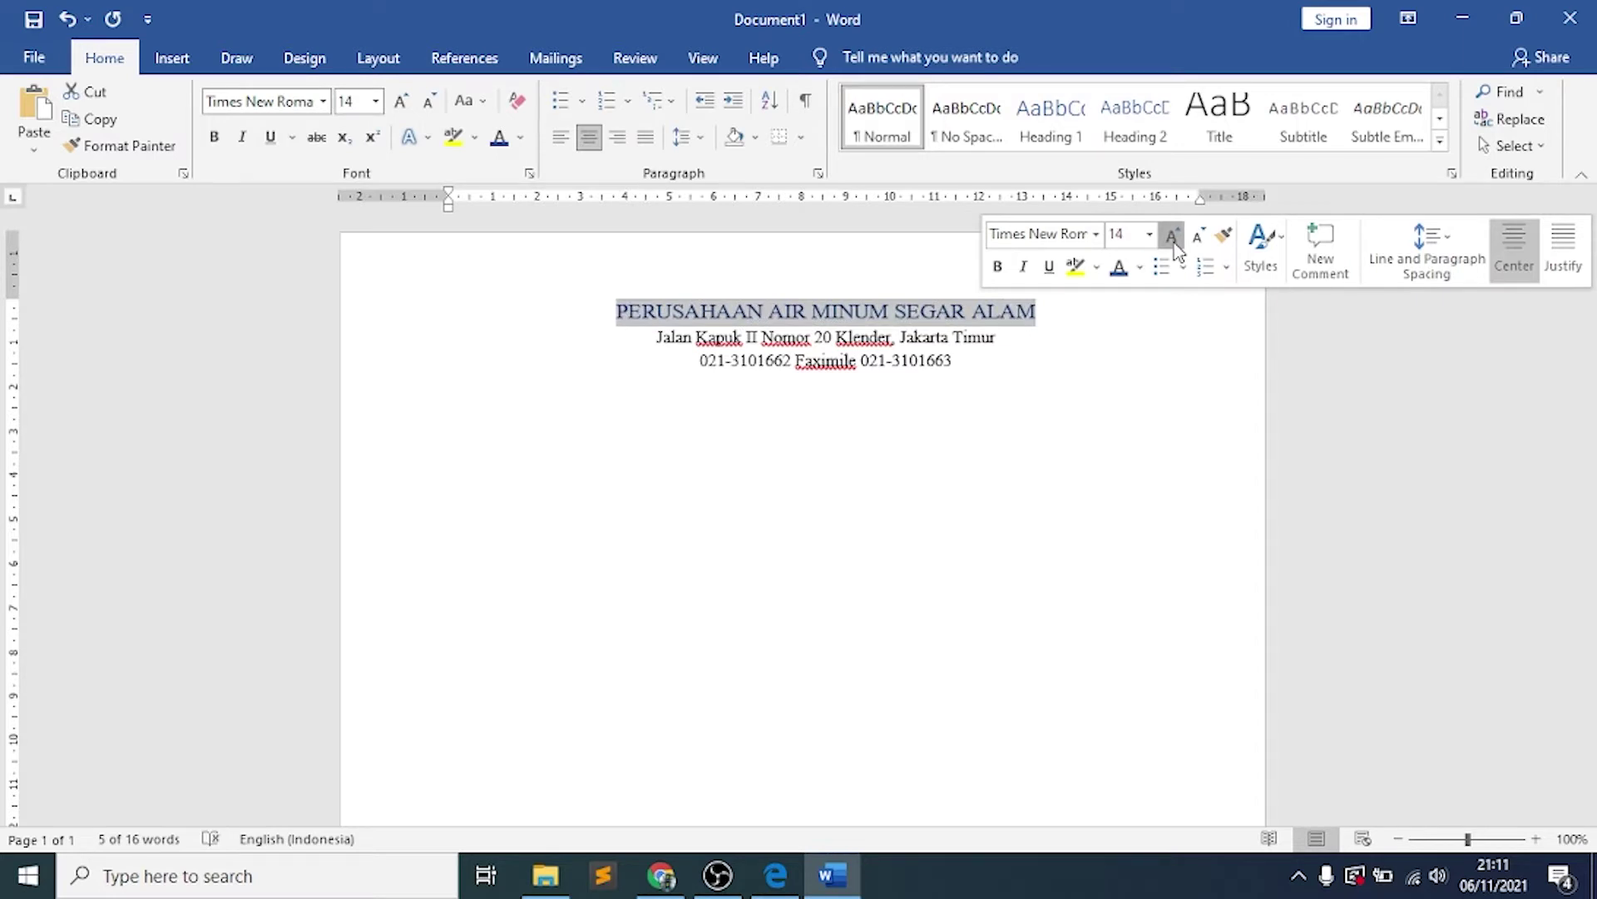
{"action": "left_click", "coordinate": [1173, 238]}
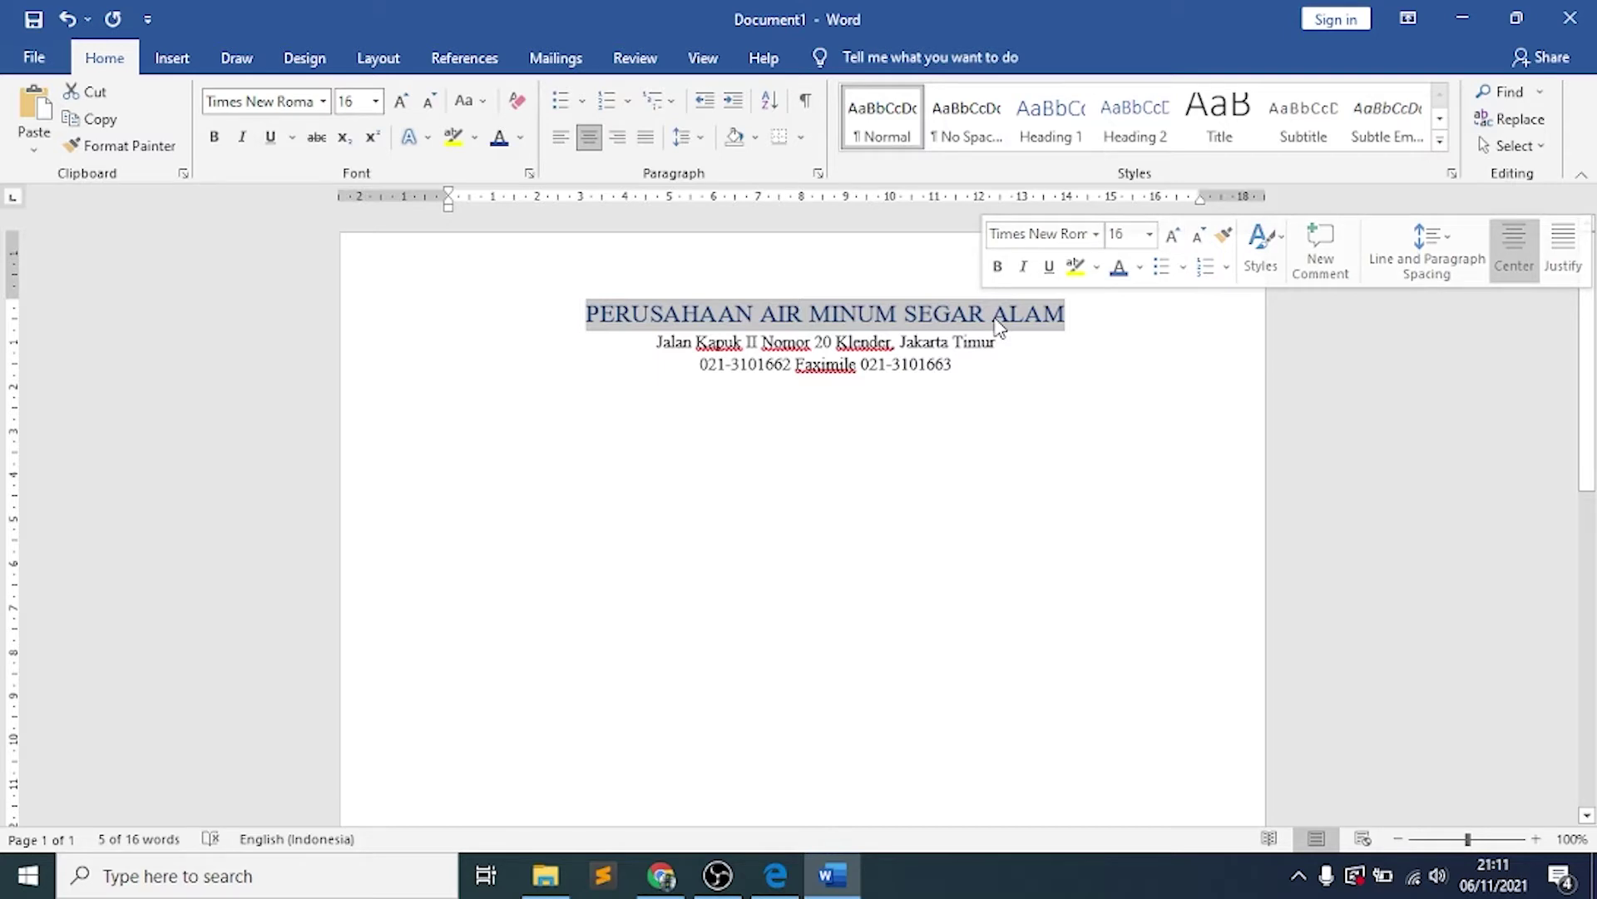
{"action": "left_click", "coordinate": [973, 374]}
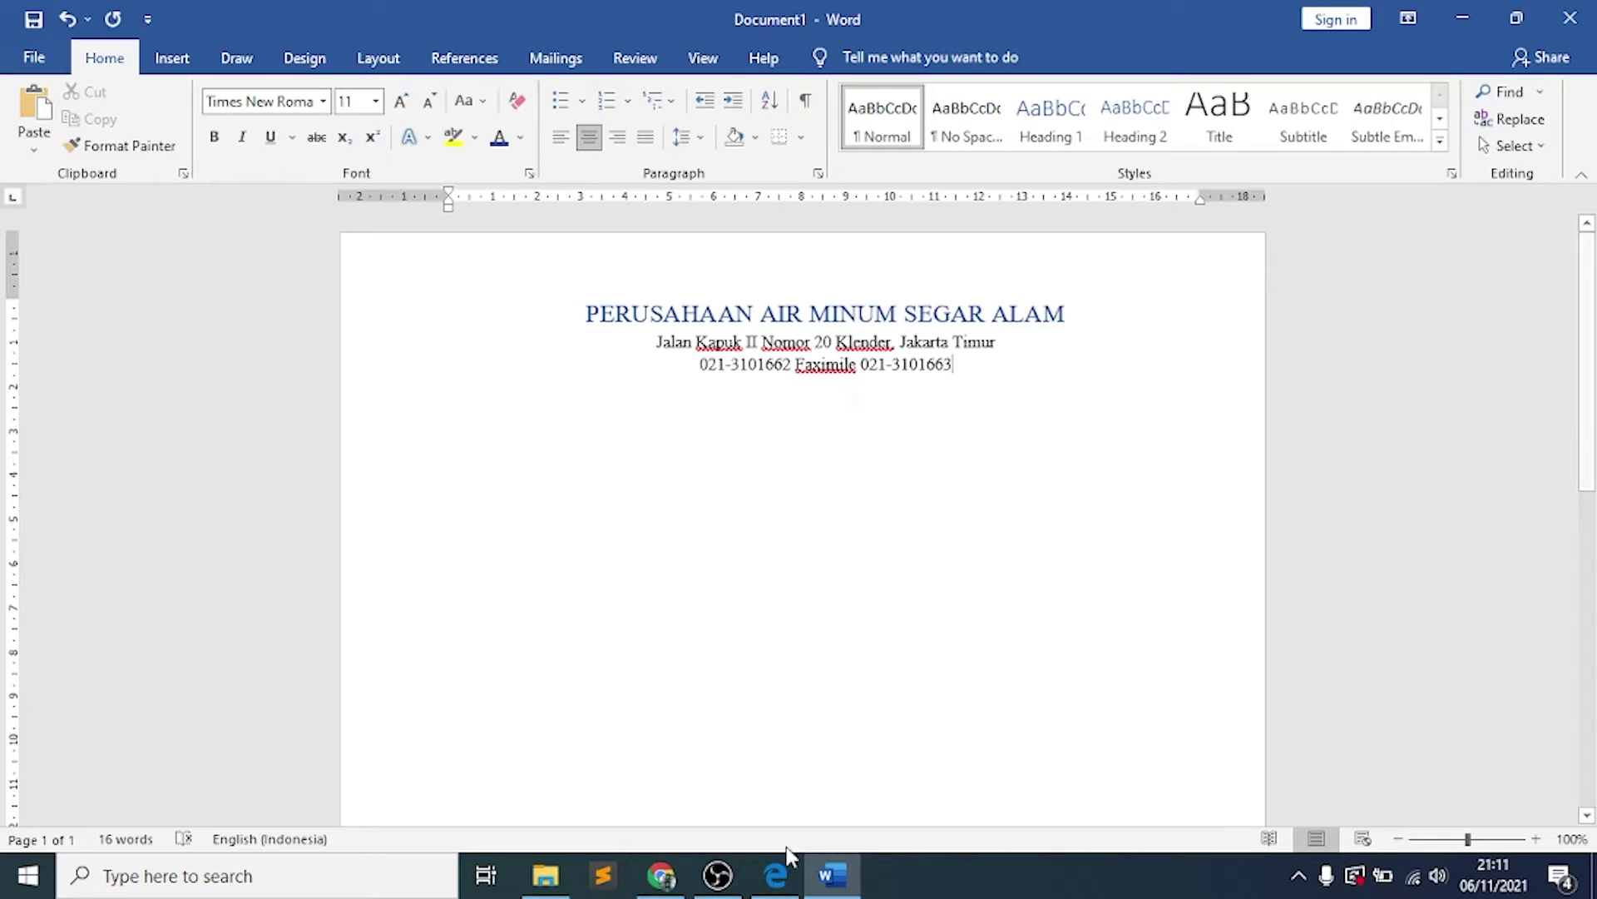
{"action": "left_click", "coordinate": [776, 874]}
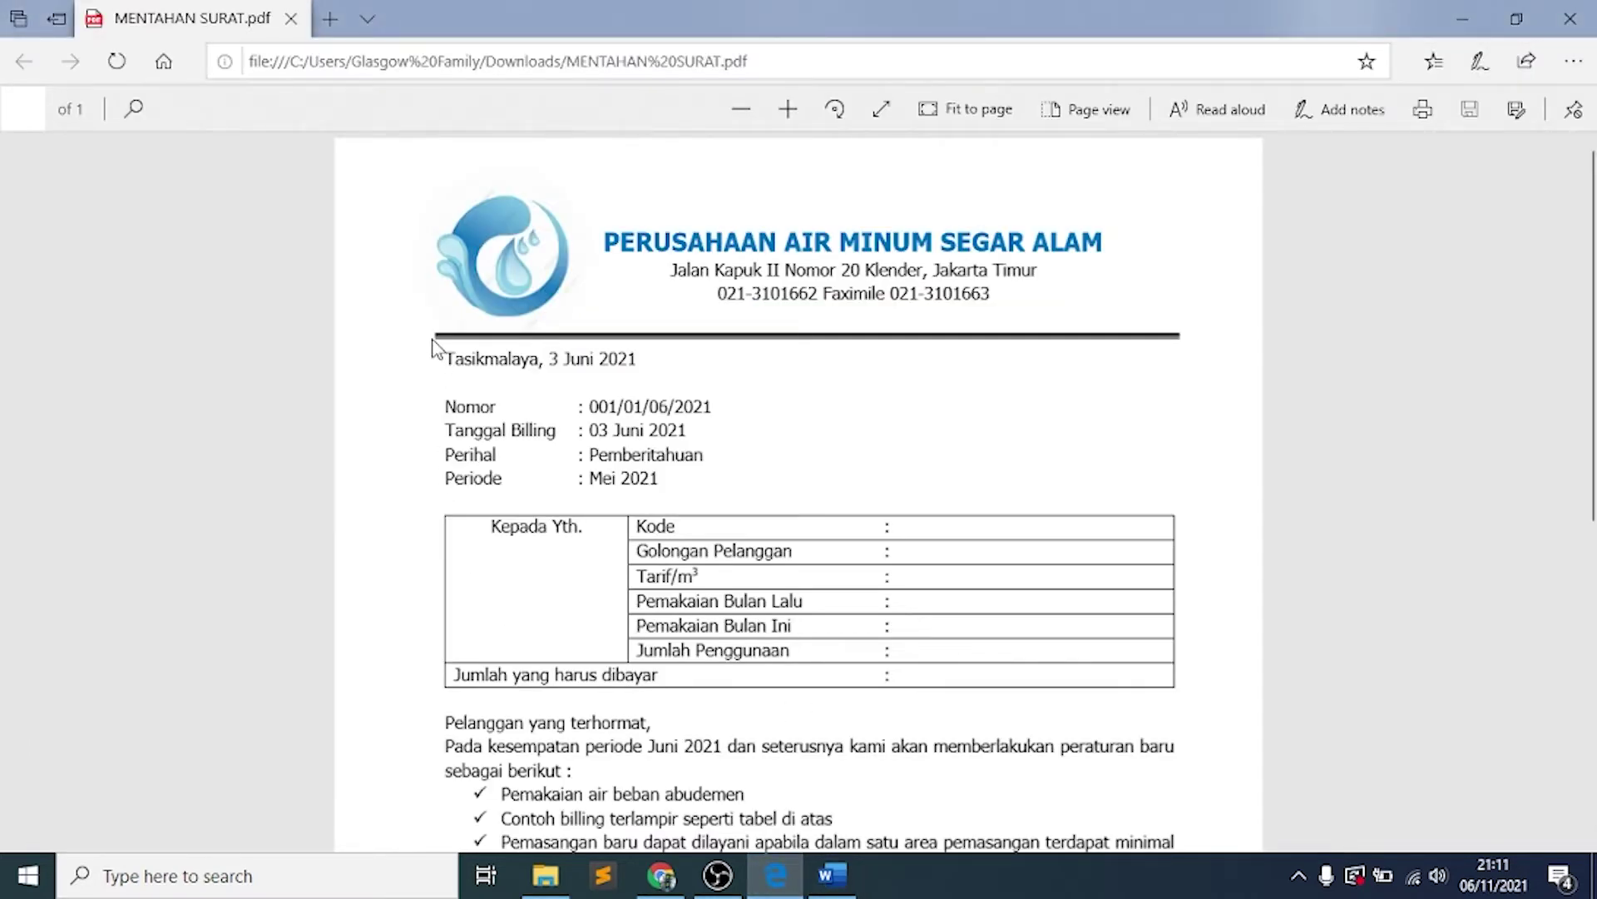
{"action": "key", "text": "alt+Tab"}
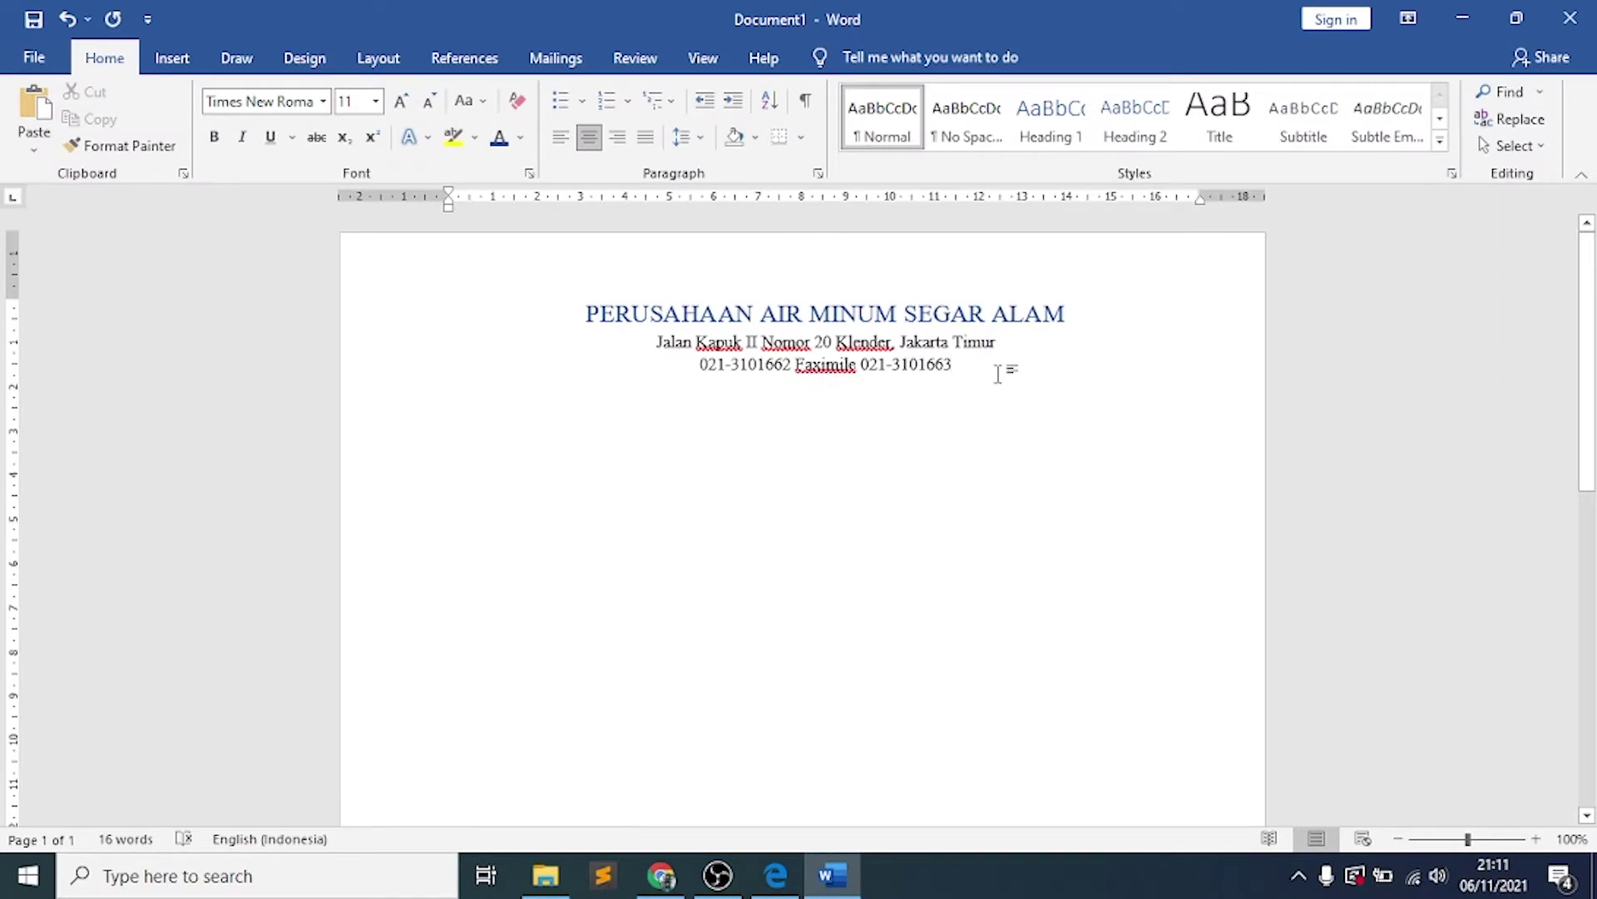
{"action": "key", "text": "Return"}
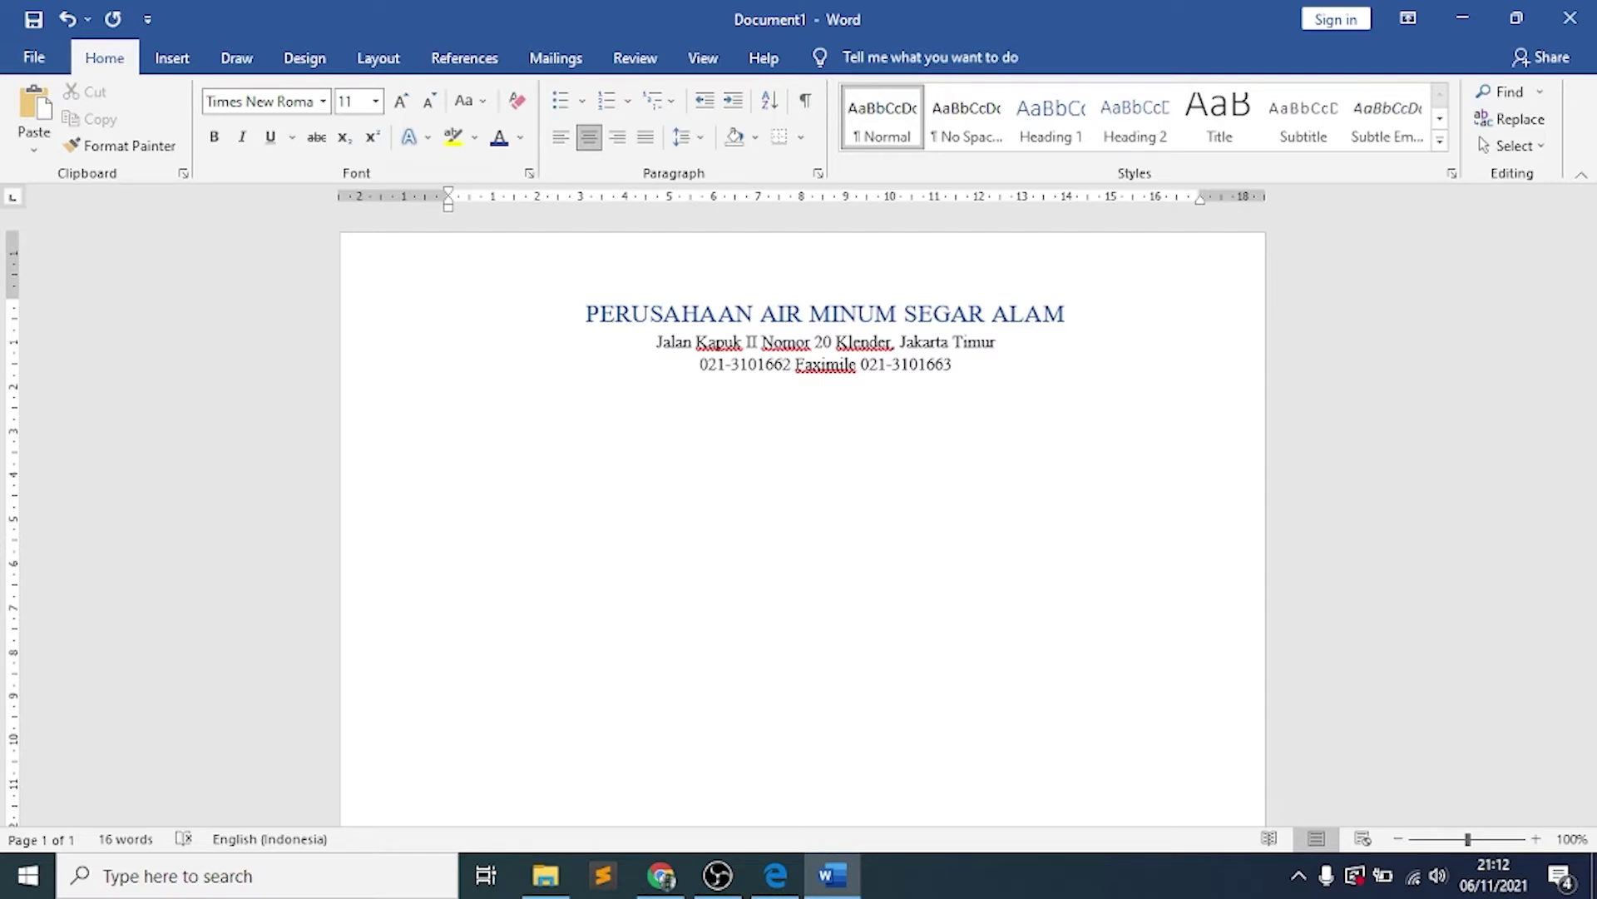
{"action": "type", "text": "---"}
{"action": "key", "text": "Return"}
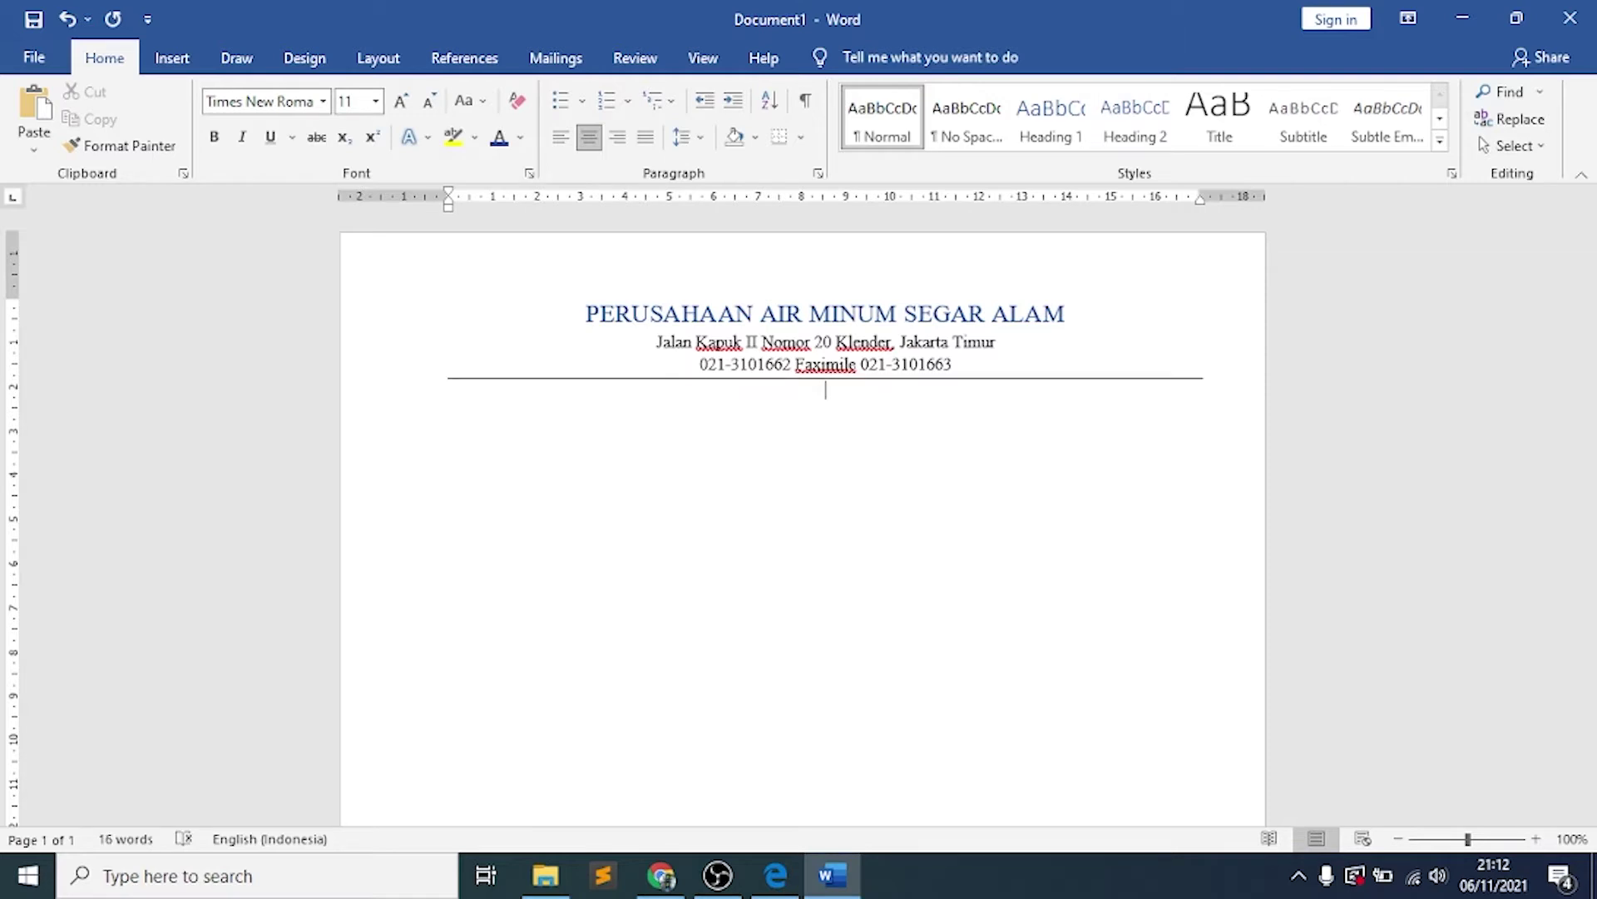
{"action": "key", "text": "ctrl+z"}
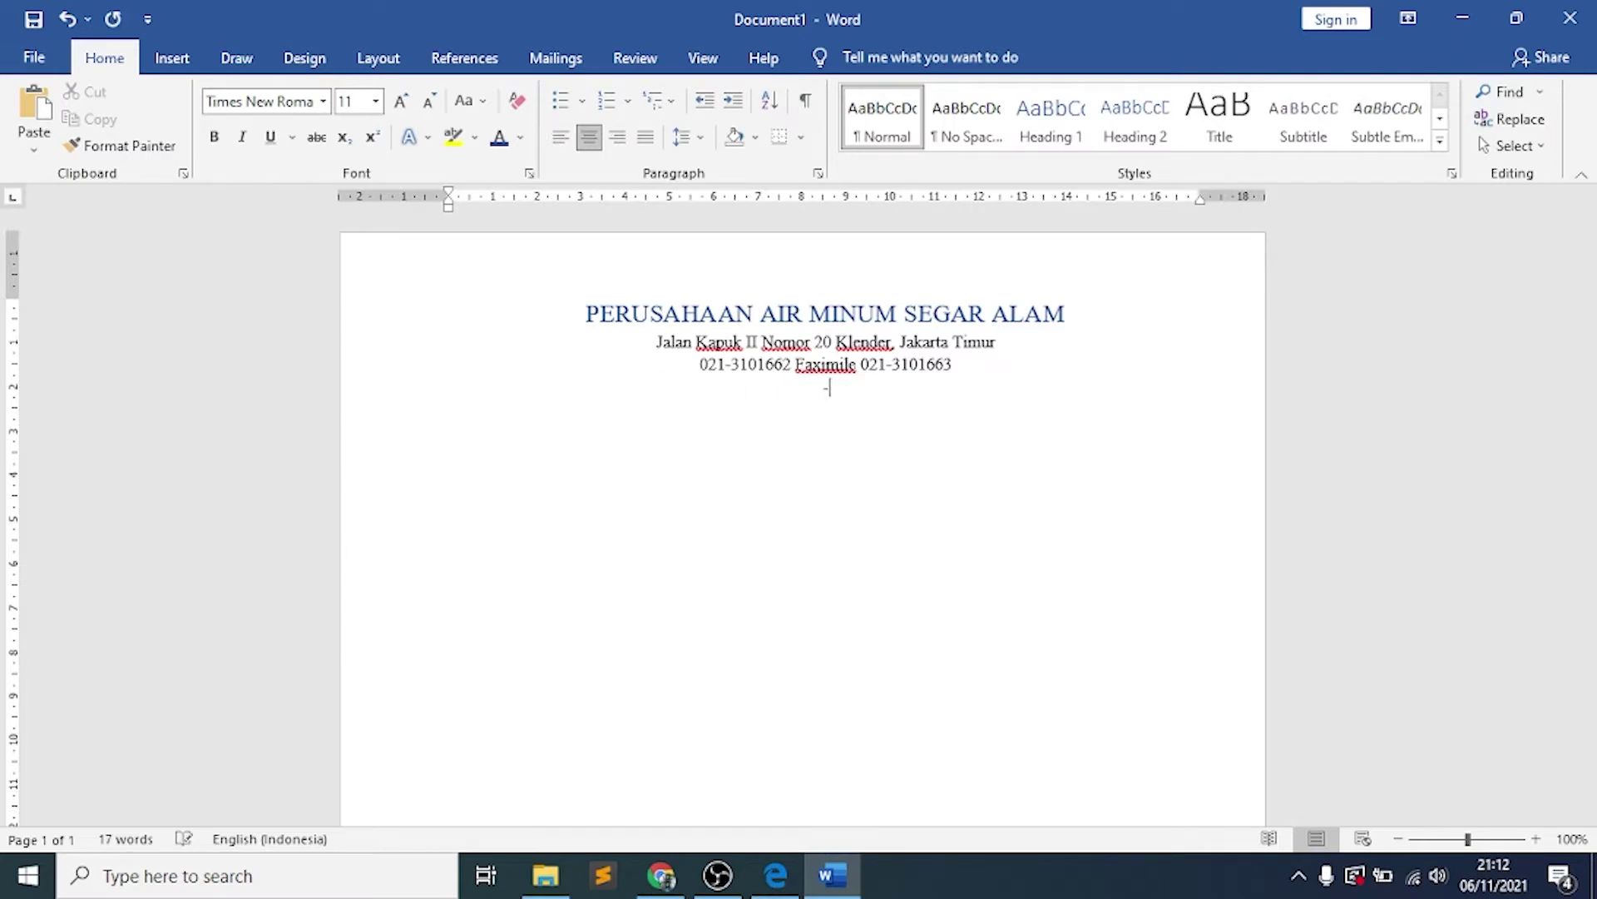
{"action": "key", "text": "BackSpace"}
{"action": "type", "text": "###"}
{"action": "key", "text": "Return"}
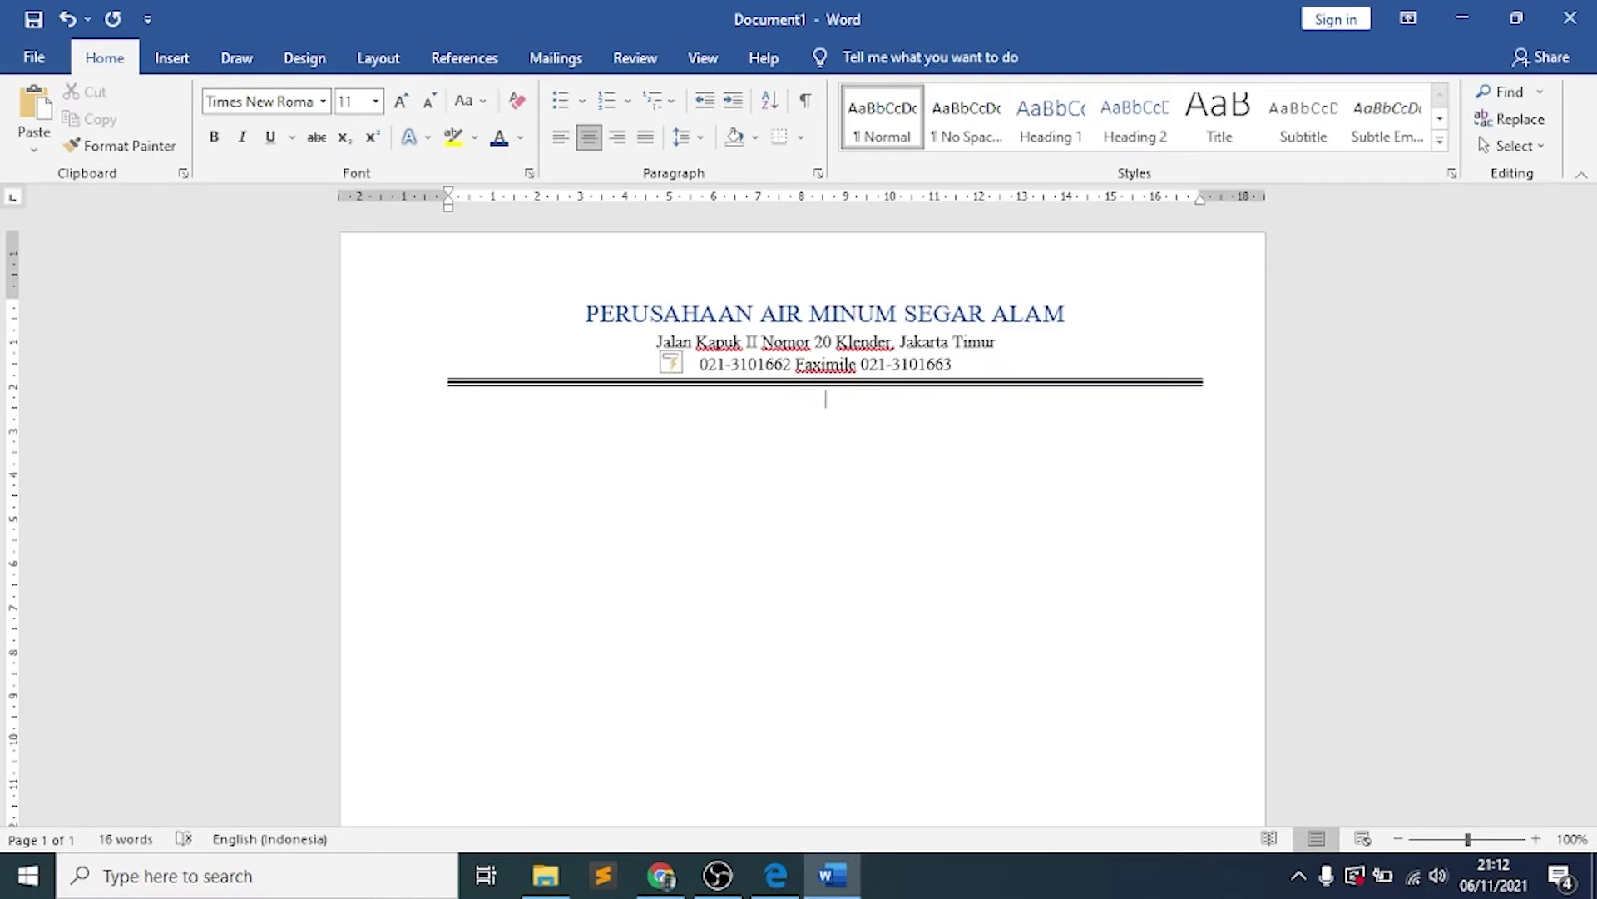
{"action": "key", "text": "ctrl+z"}
{"action": "key", "text": "BackSpace"}
{"action": "key", "text": "BackSpace"}
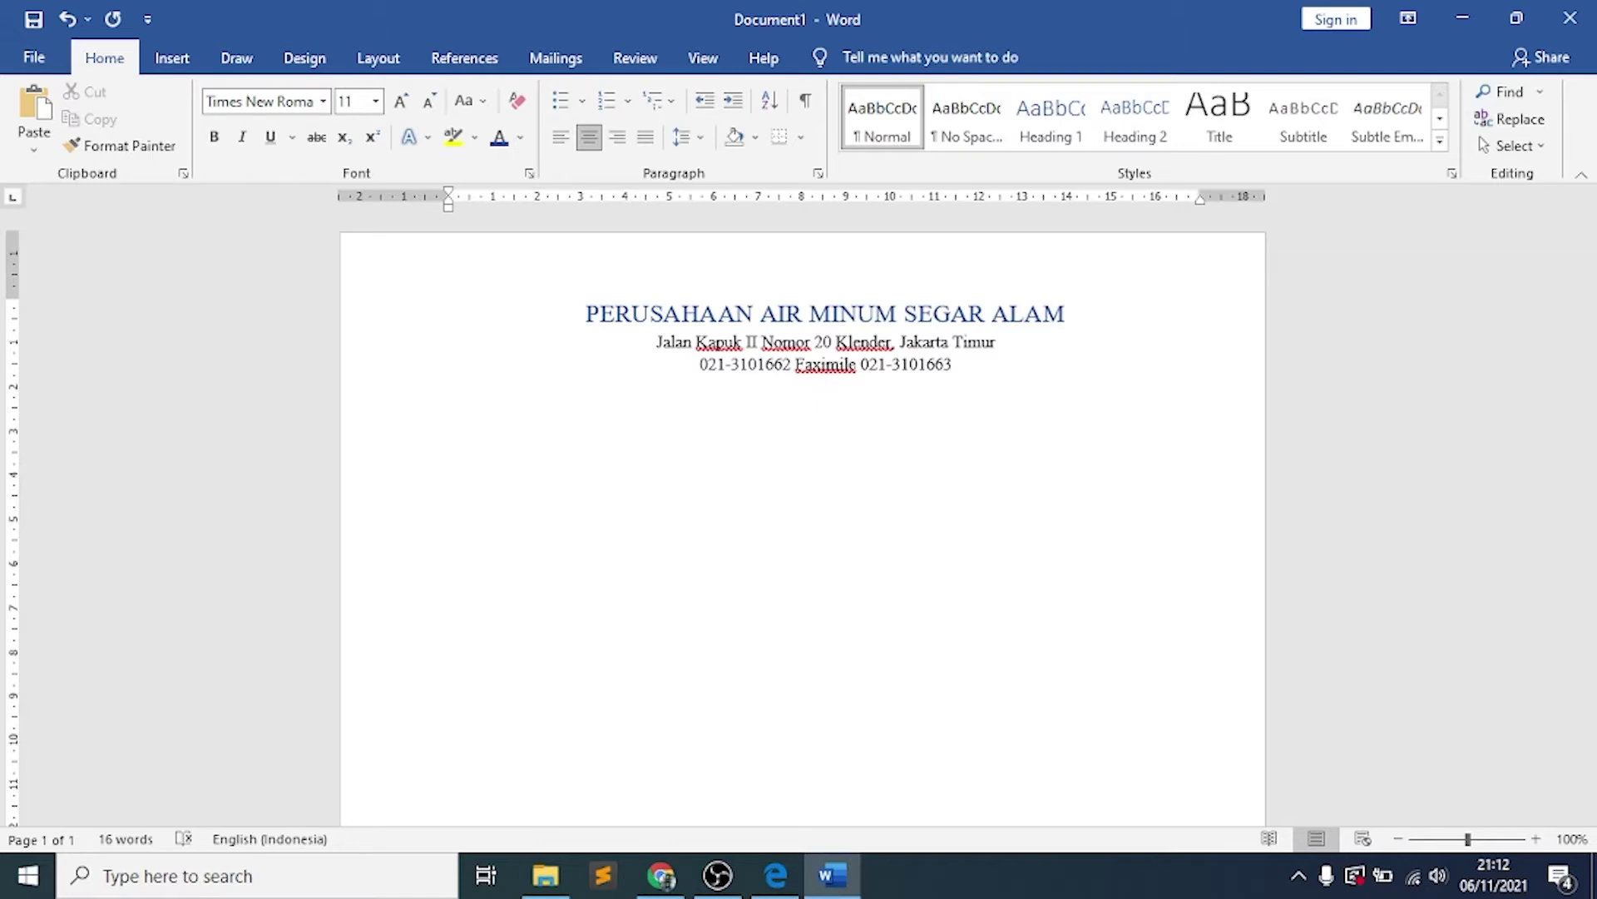
{"action": "type", "text": "==="}
{"action": "key", "text": "Return"}
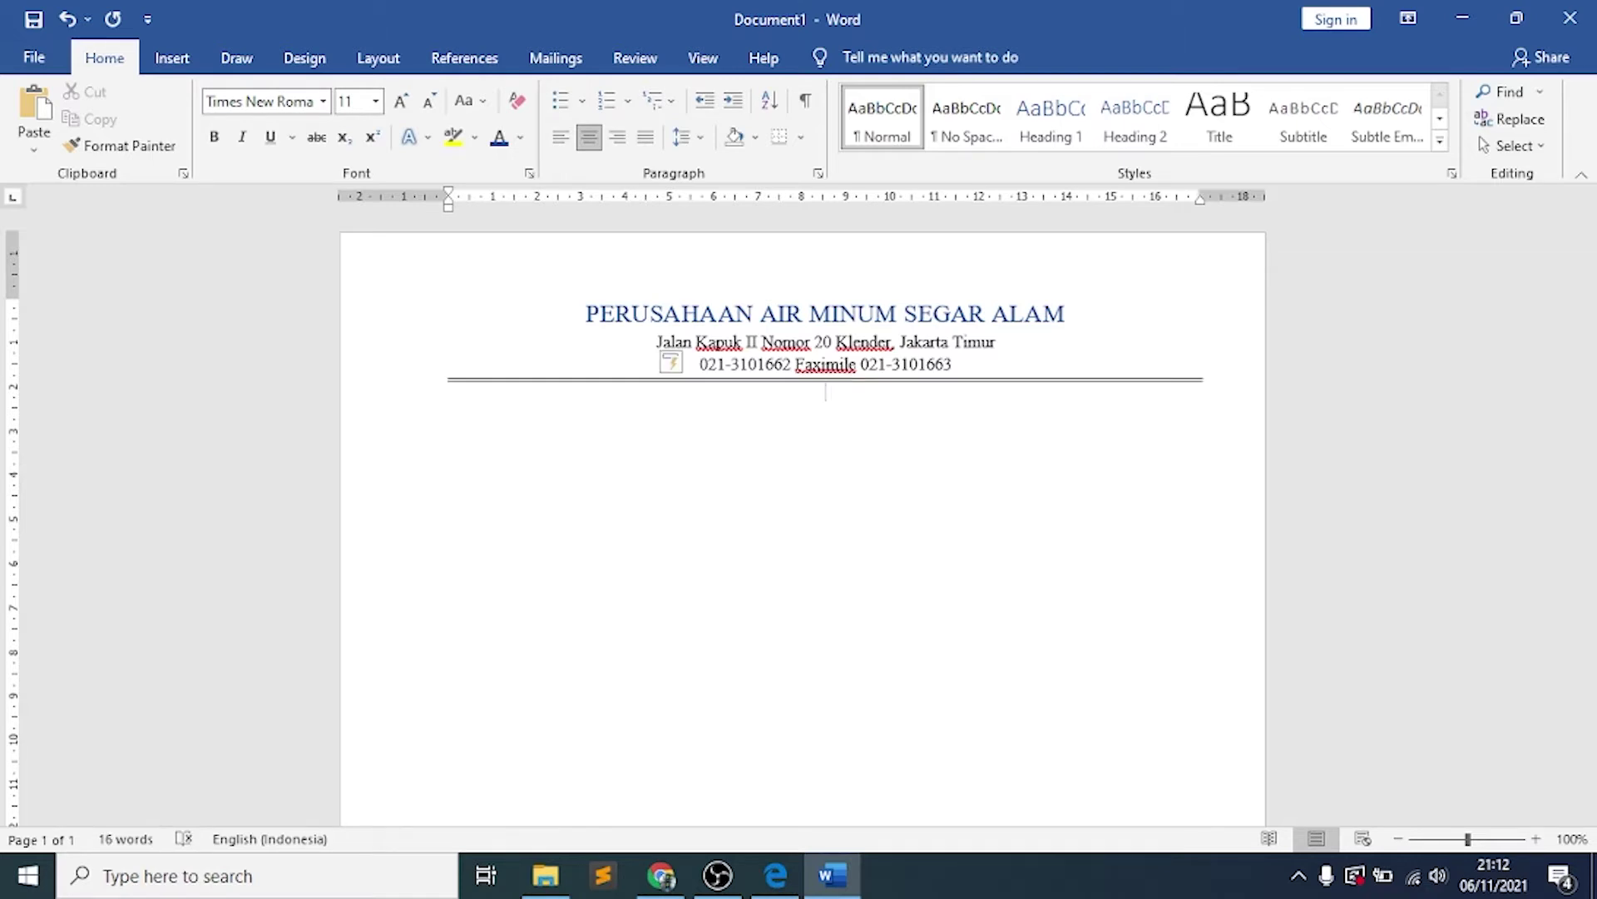
{"action": "key", "text": "ctrl+z"}
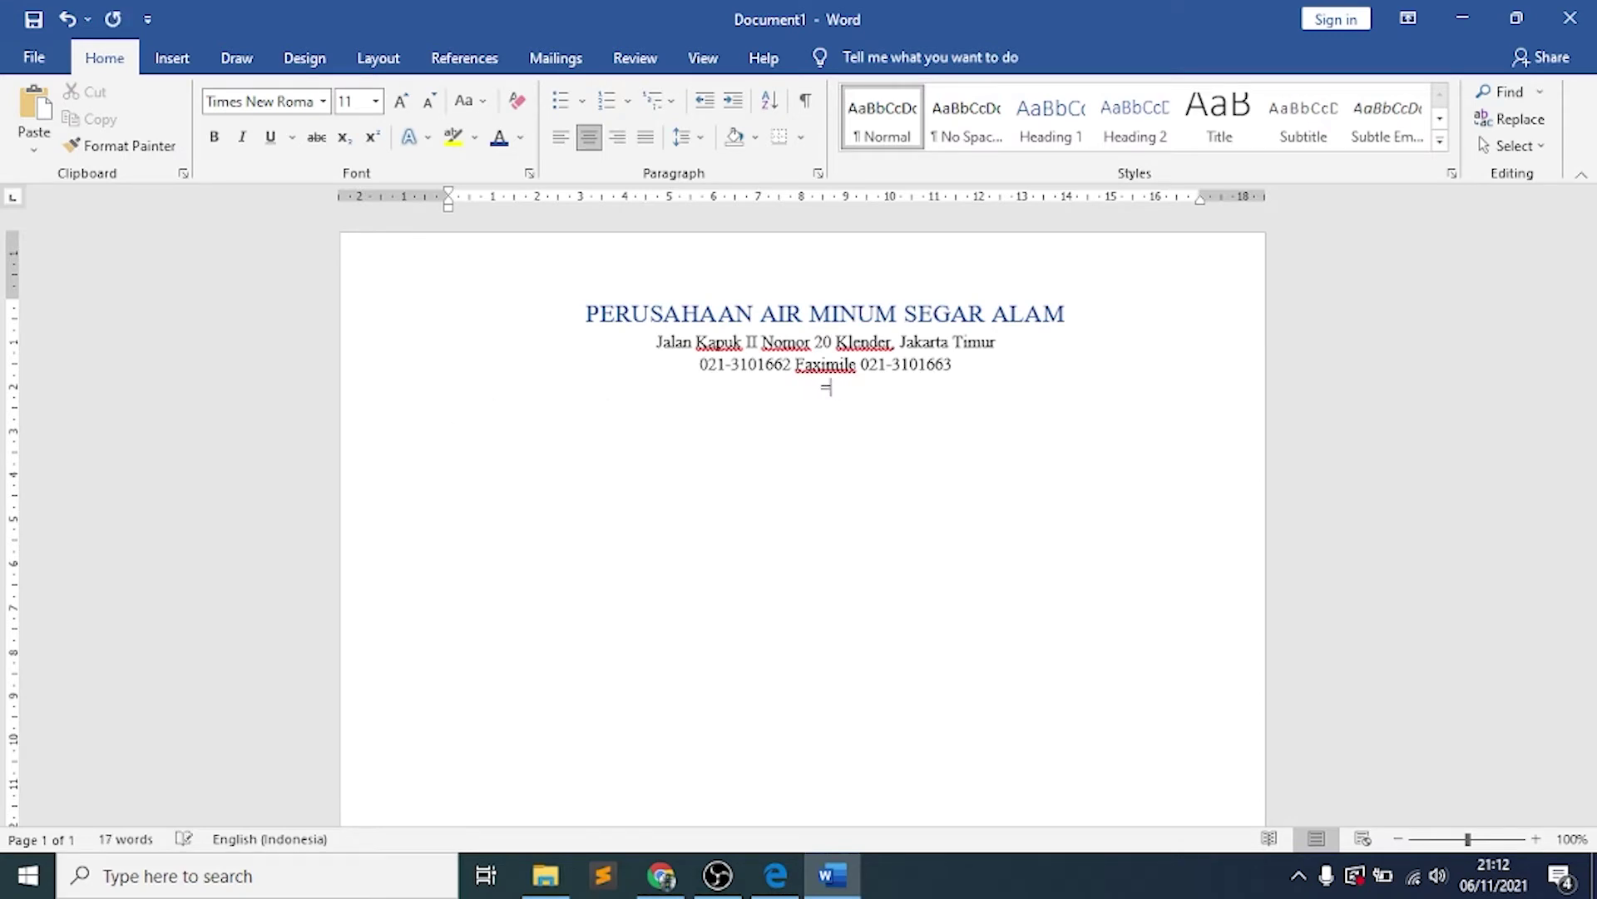
{"action": "type", "text": "___"}
{"action": "key", "text": "Return"}
{"action": "left_click", "coordinate": [773, 878]}
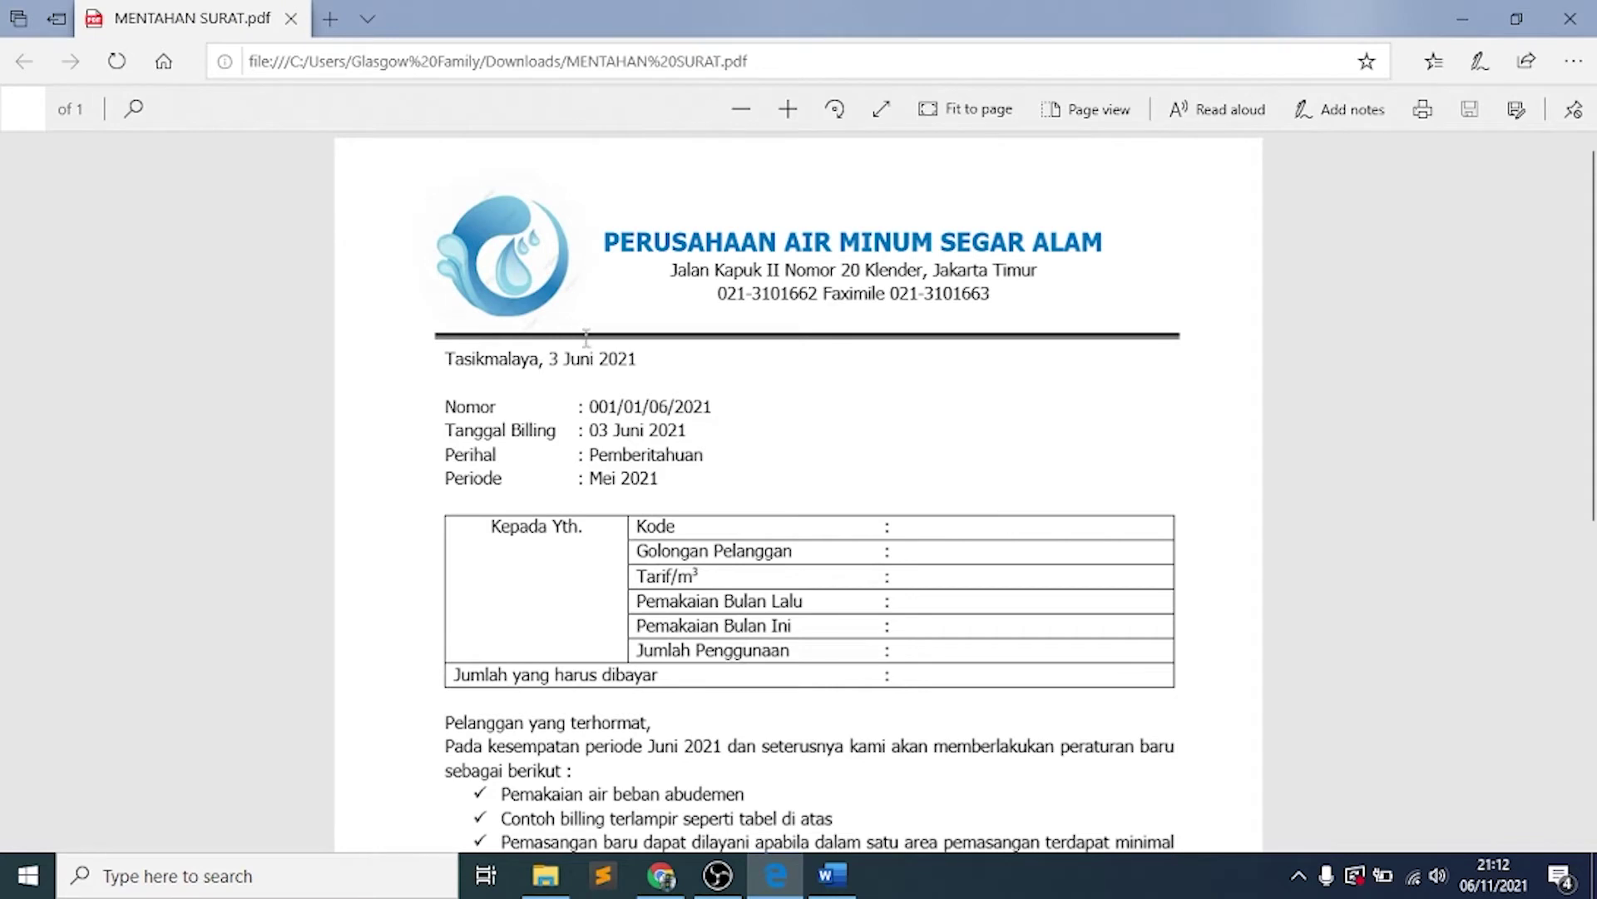
{"action": "left_click", "coordinate": [816, 884]}
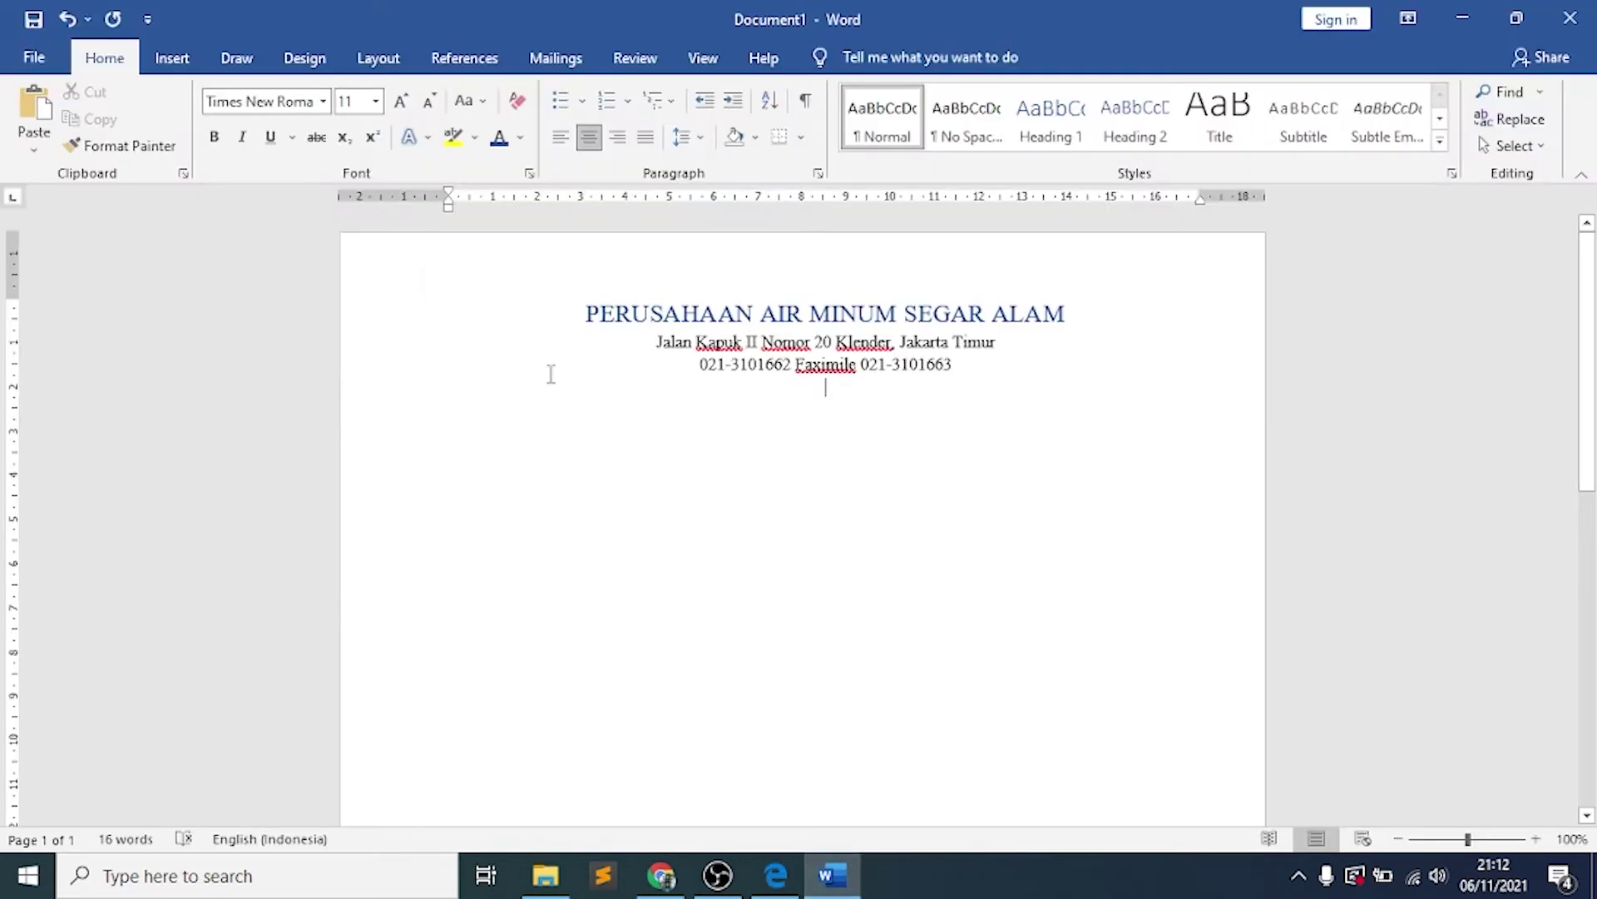
Draw a straight horizontal line shape from Insert > Shapes beneath the phone and fax line
{"action": "left_click", "coordinate": [173, 55]}
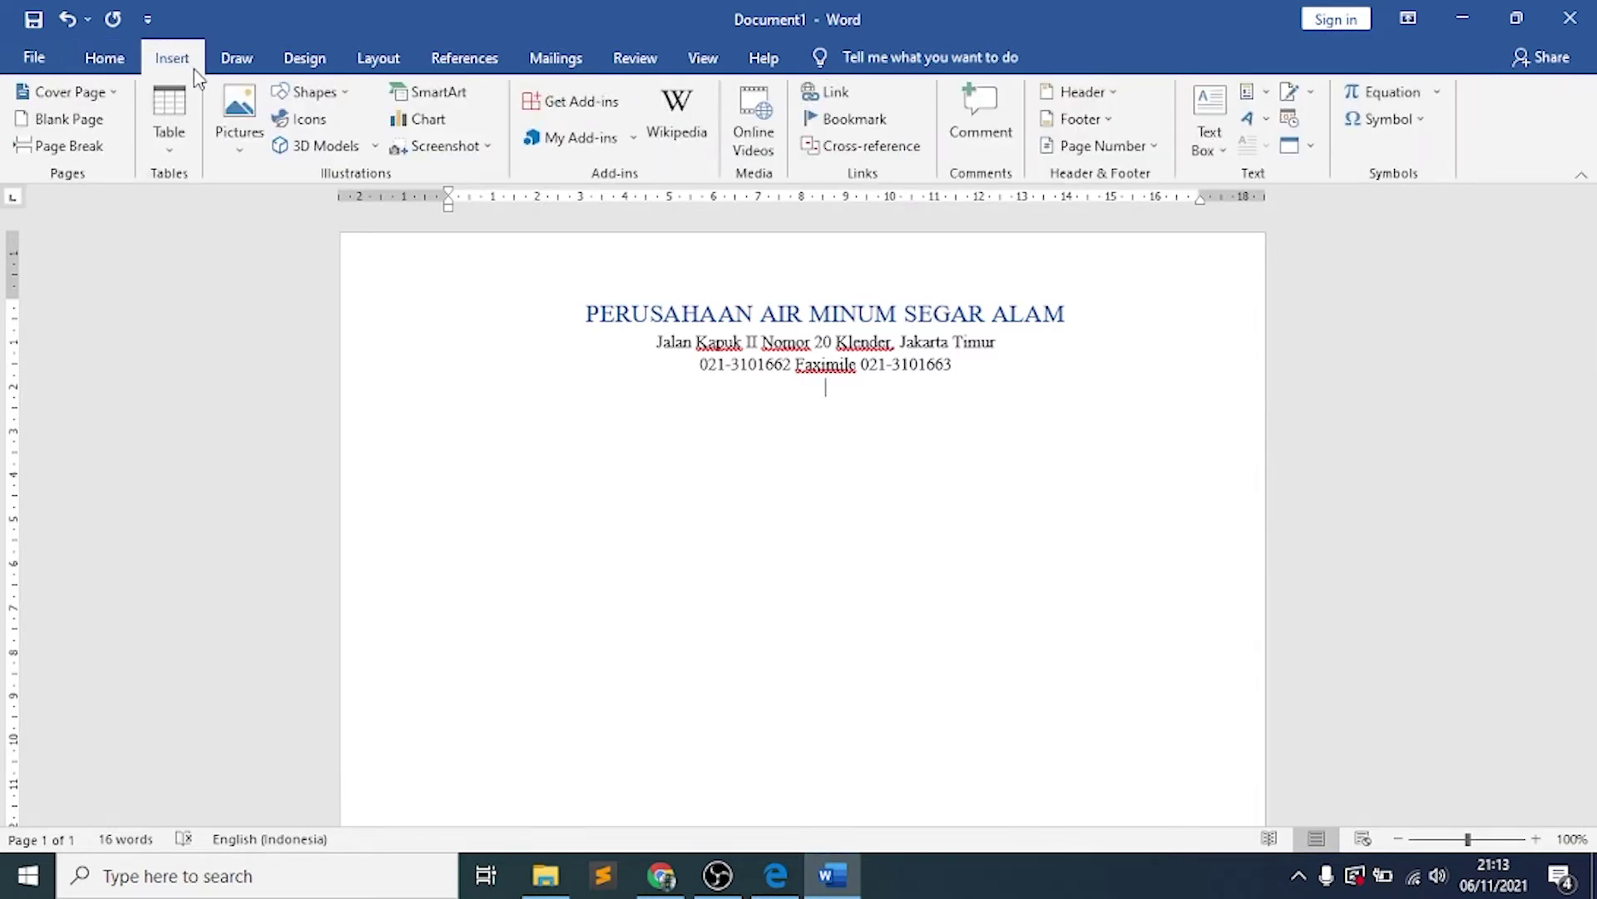
{"action": "left_click", "coordinate": [337, 93]}
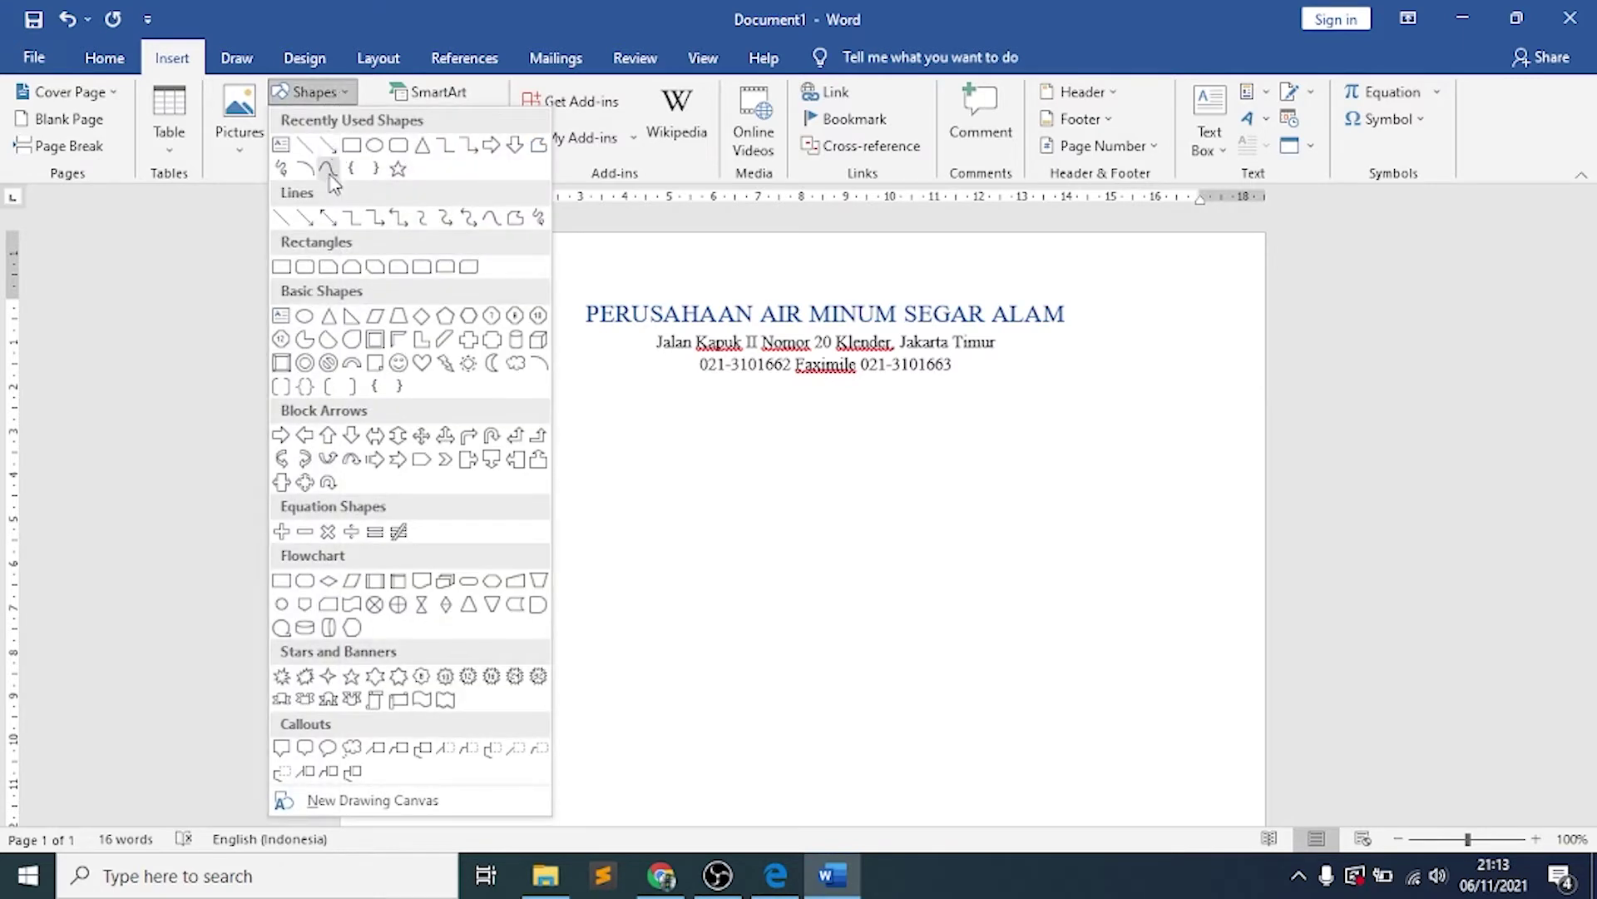
{"action": "left_click", "coordinate": [281, 218]}
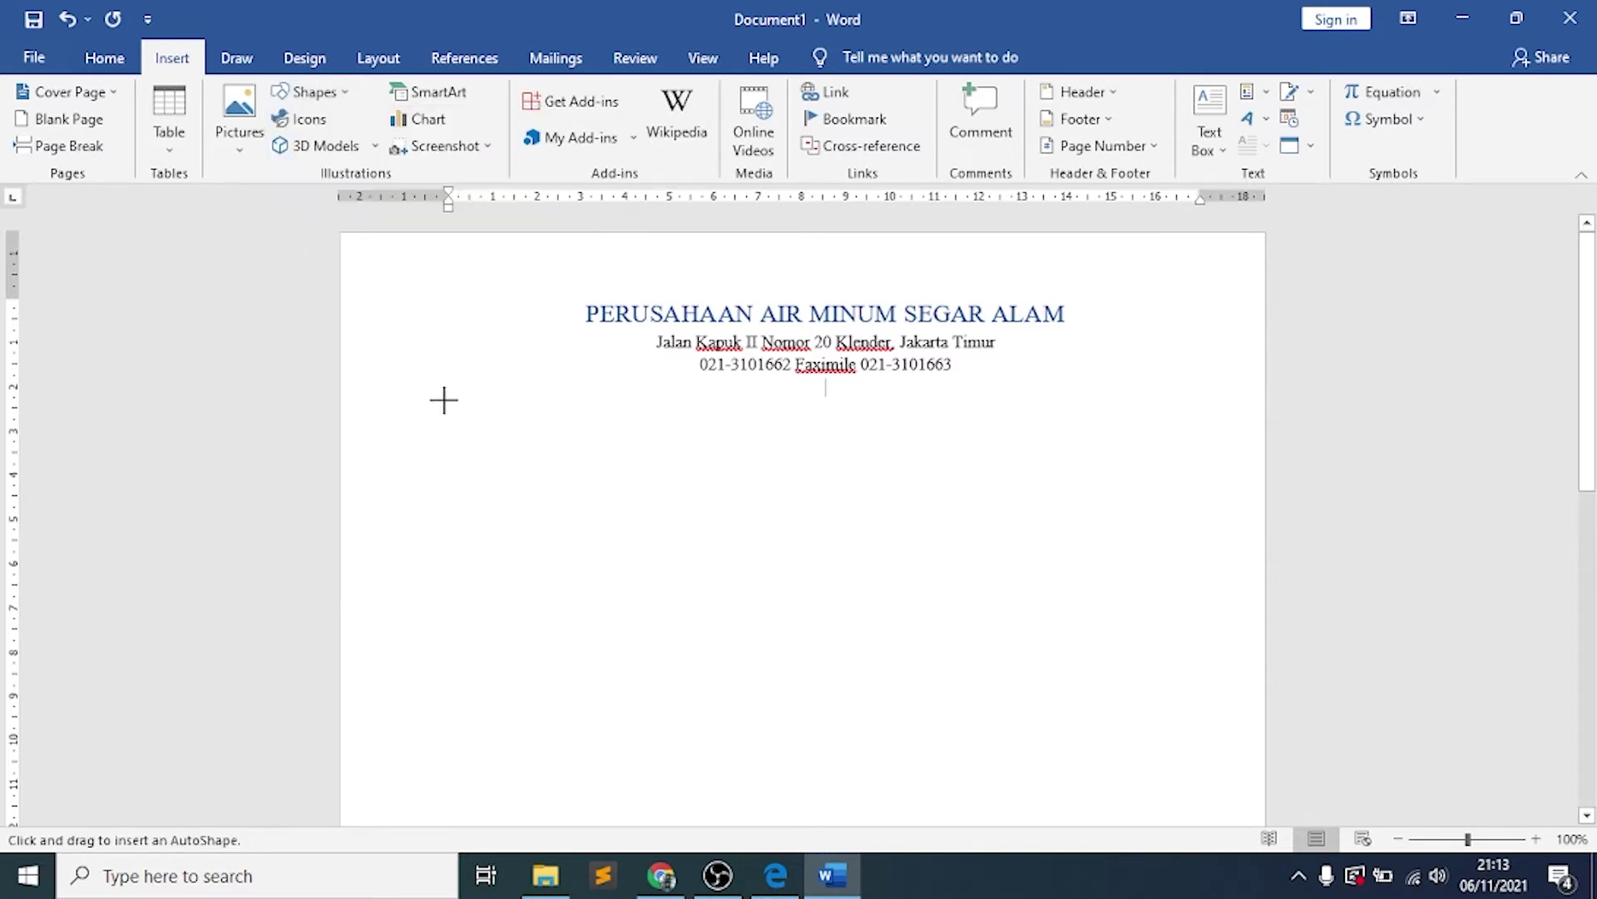
{"action": "left_click_drag", "start_coordinate": [465, 400], "coordinate": [1178, 399]}
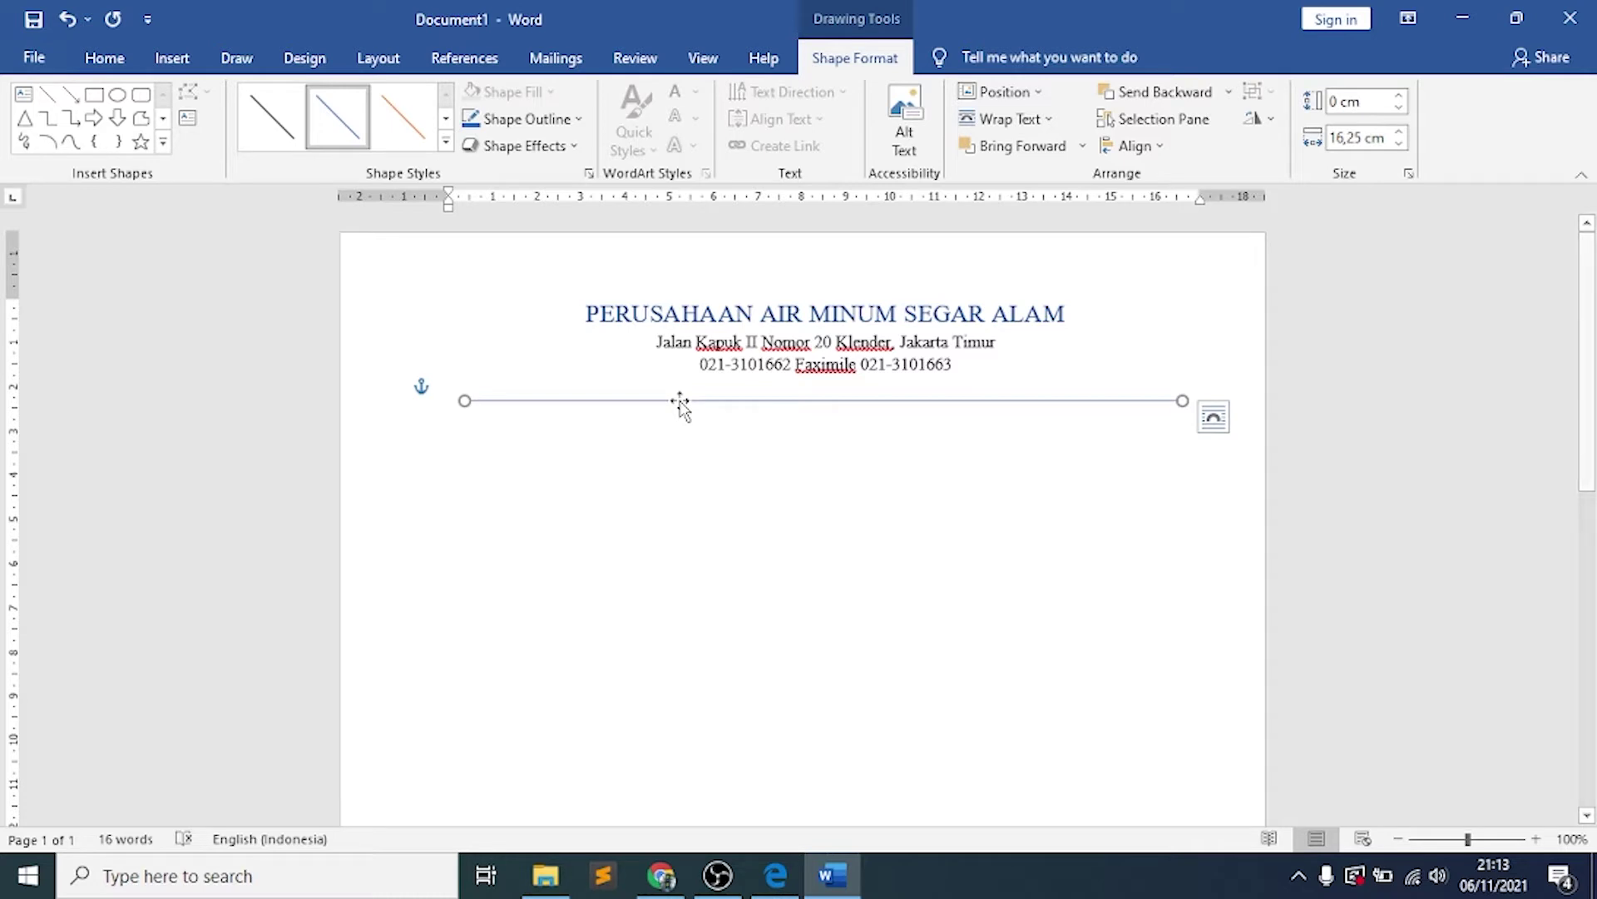
Set the line's compound type to Thick Thin in Format Shape
{"action": "right_click", "coordinate": [681, 402]}
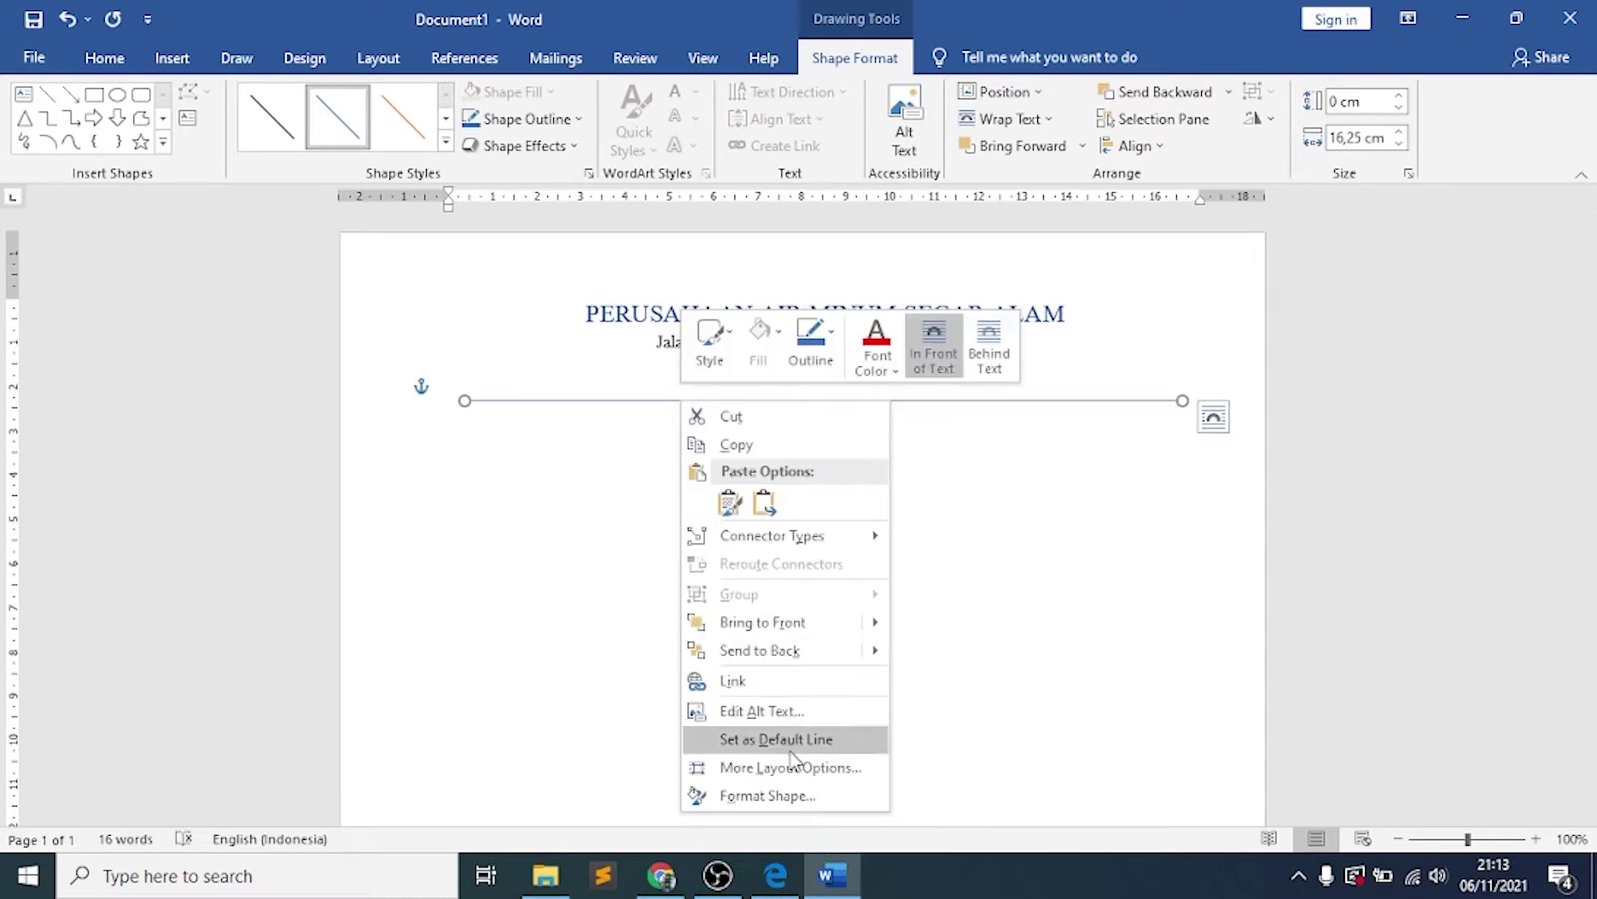
{"action": "left_click", "coordinate": [842, 799]}
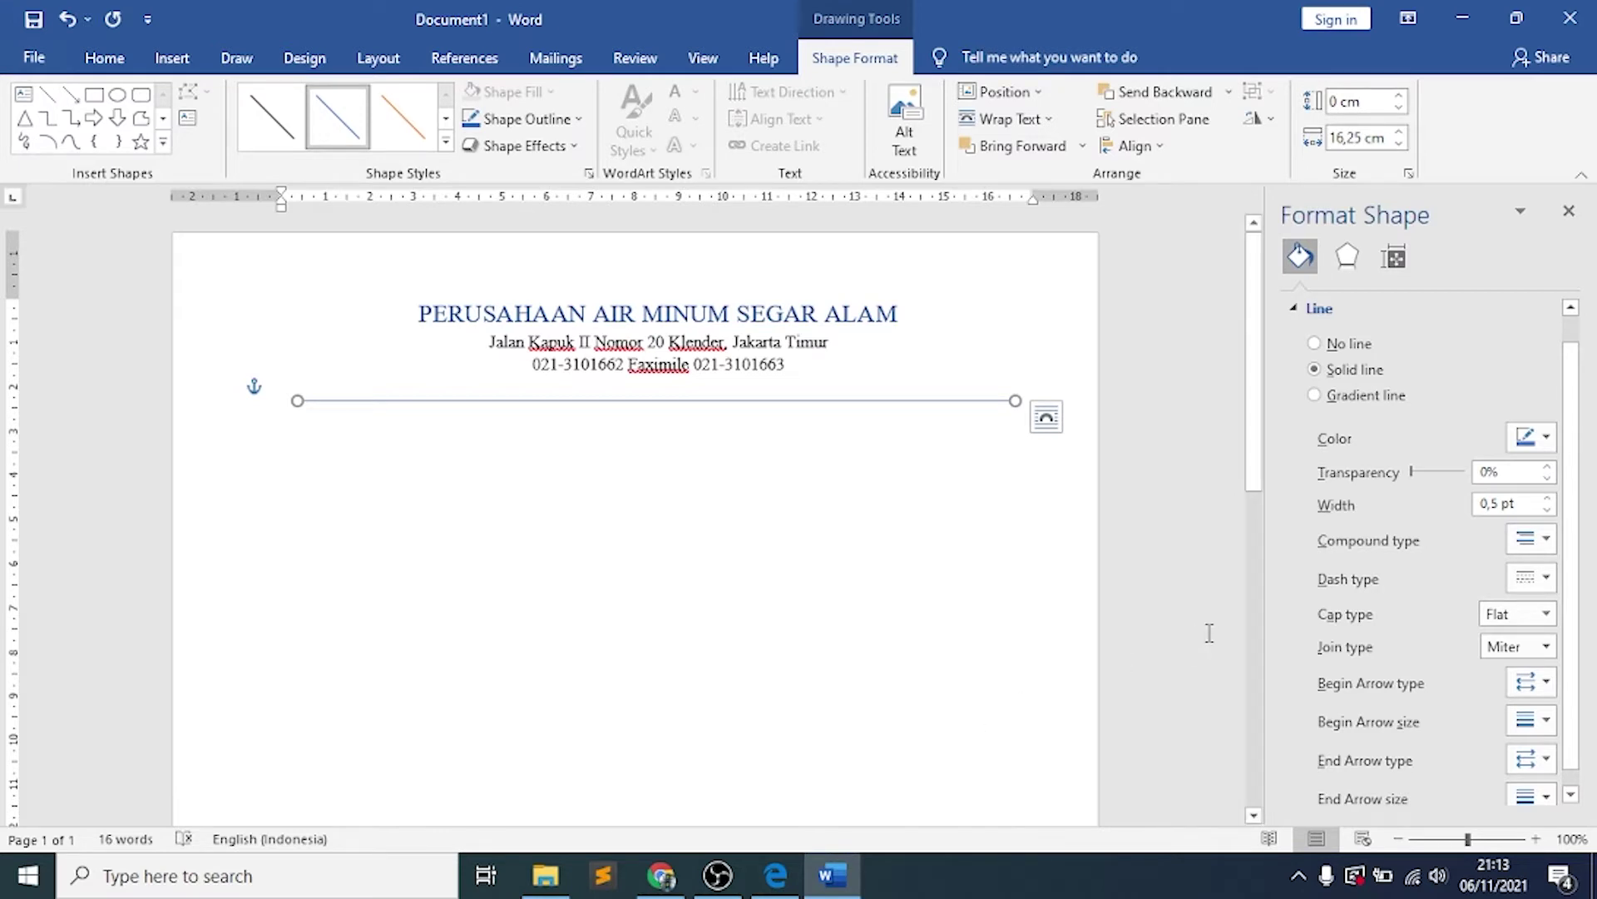
{"action": "left_click", "coordinate": [1543, 545]}
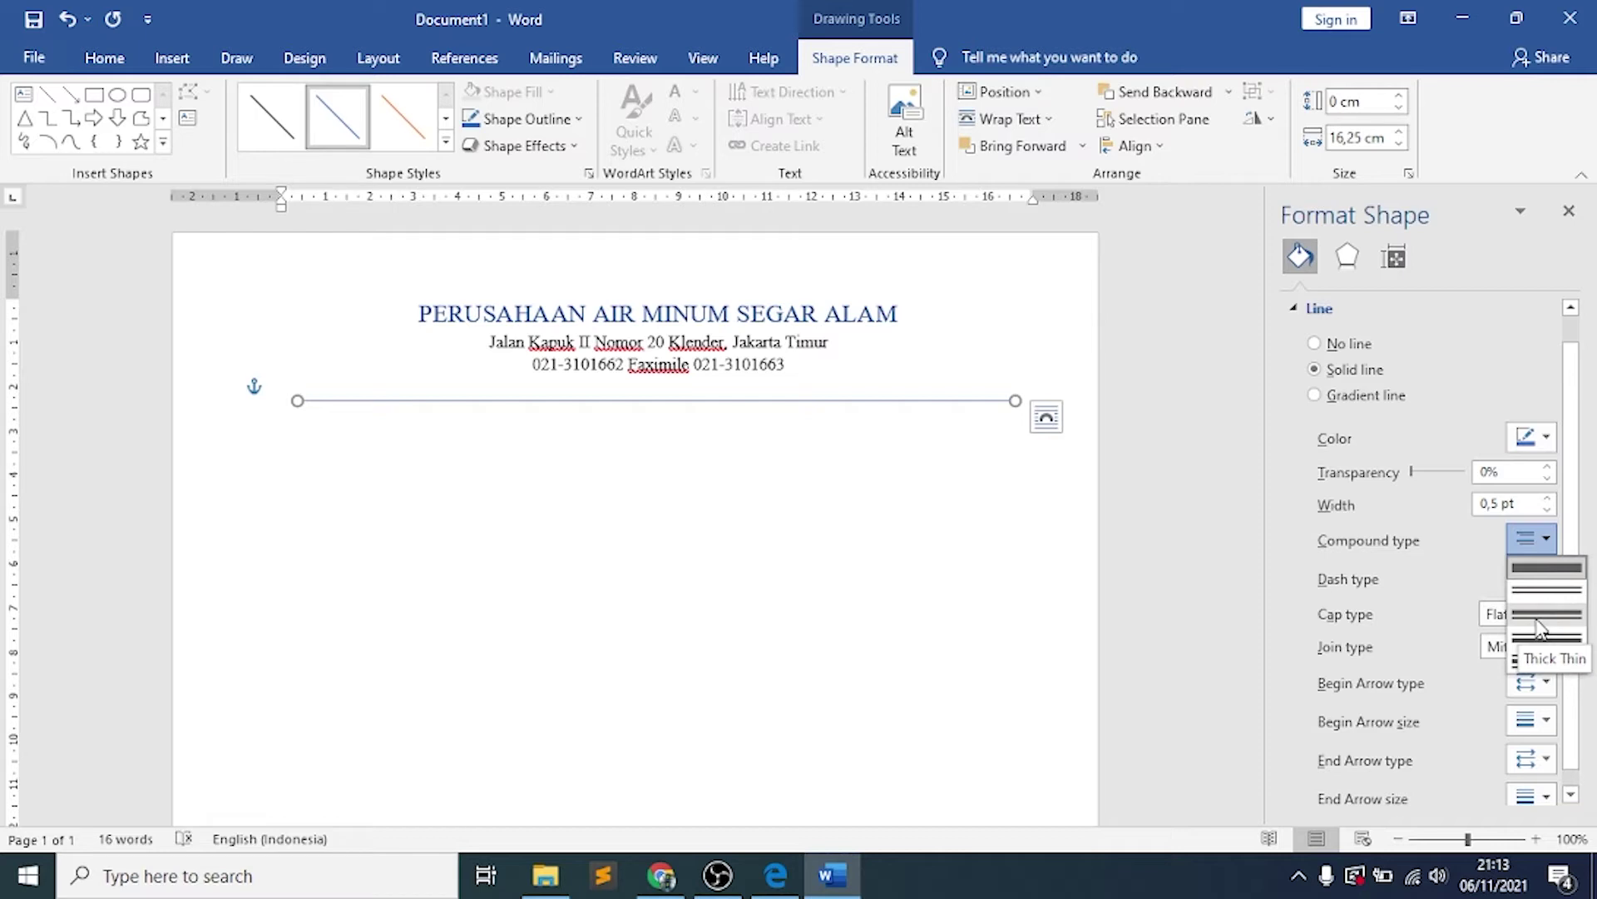
{"action": "left_click", "coordinate": [1540, 630]}
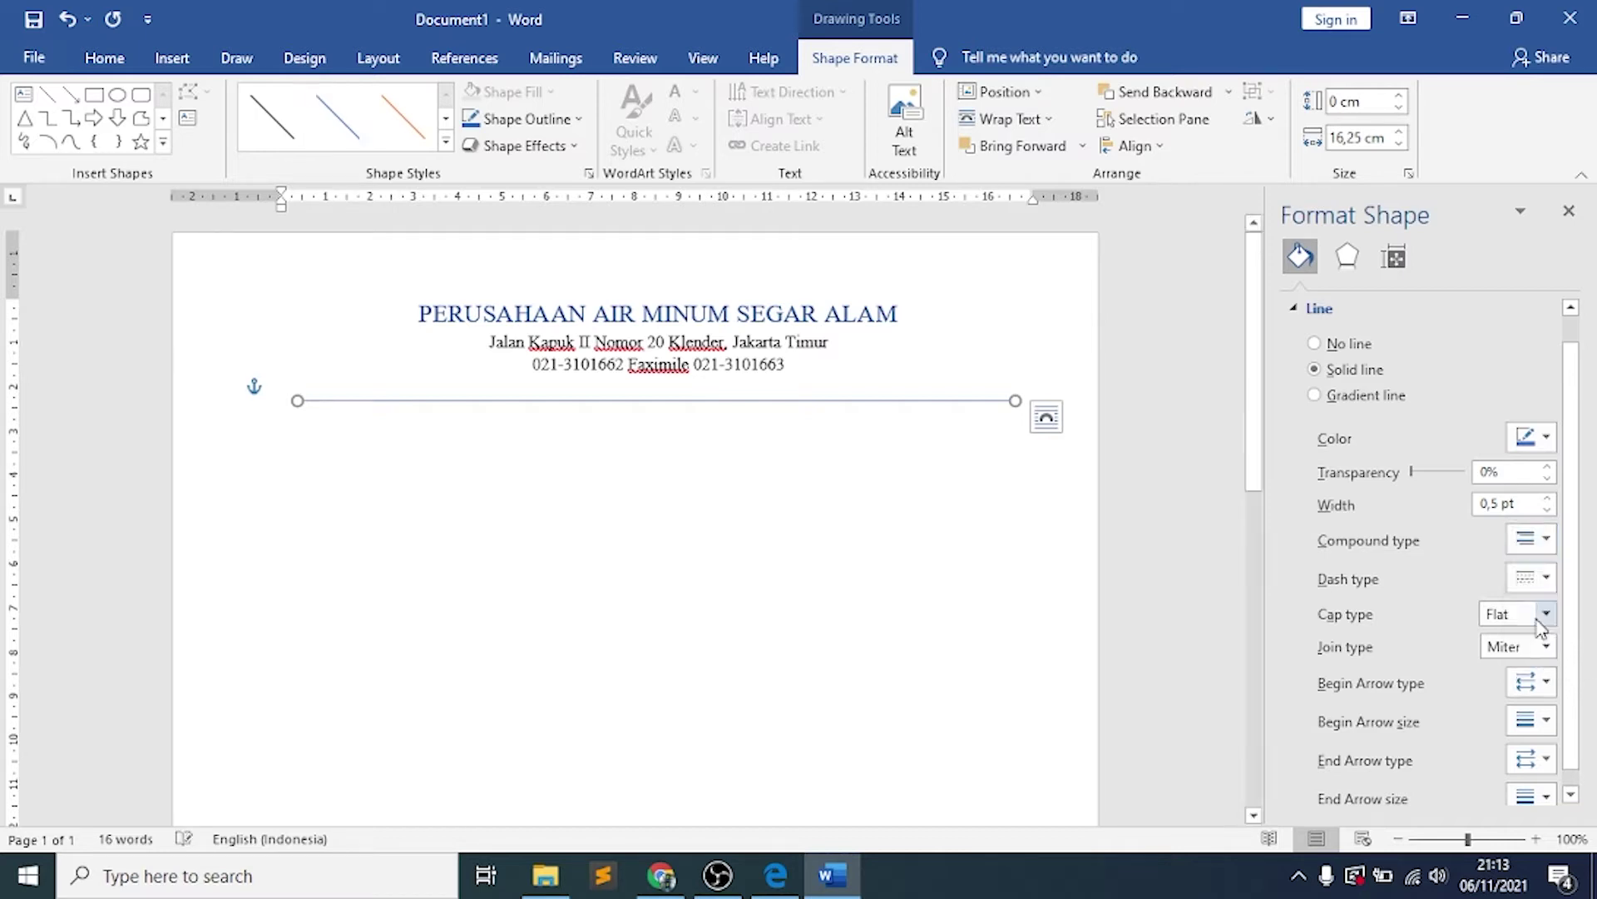
Raise the line width to 4 pt and color it black
{"action": "left_click", "coordinate": [1548, 499]}
{"action": "left_click", "coordinate": [1547, 498]}
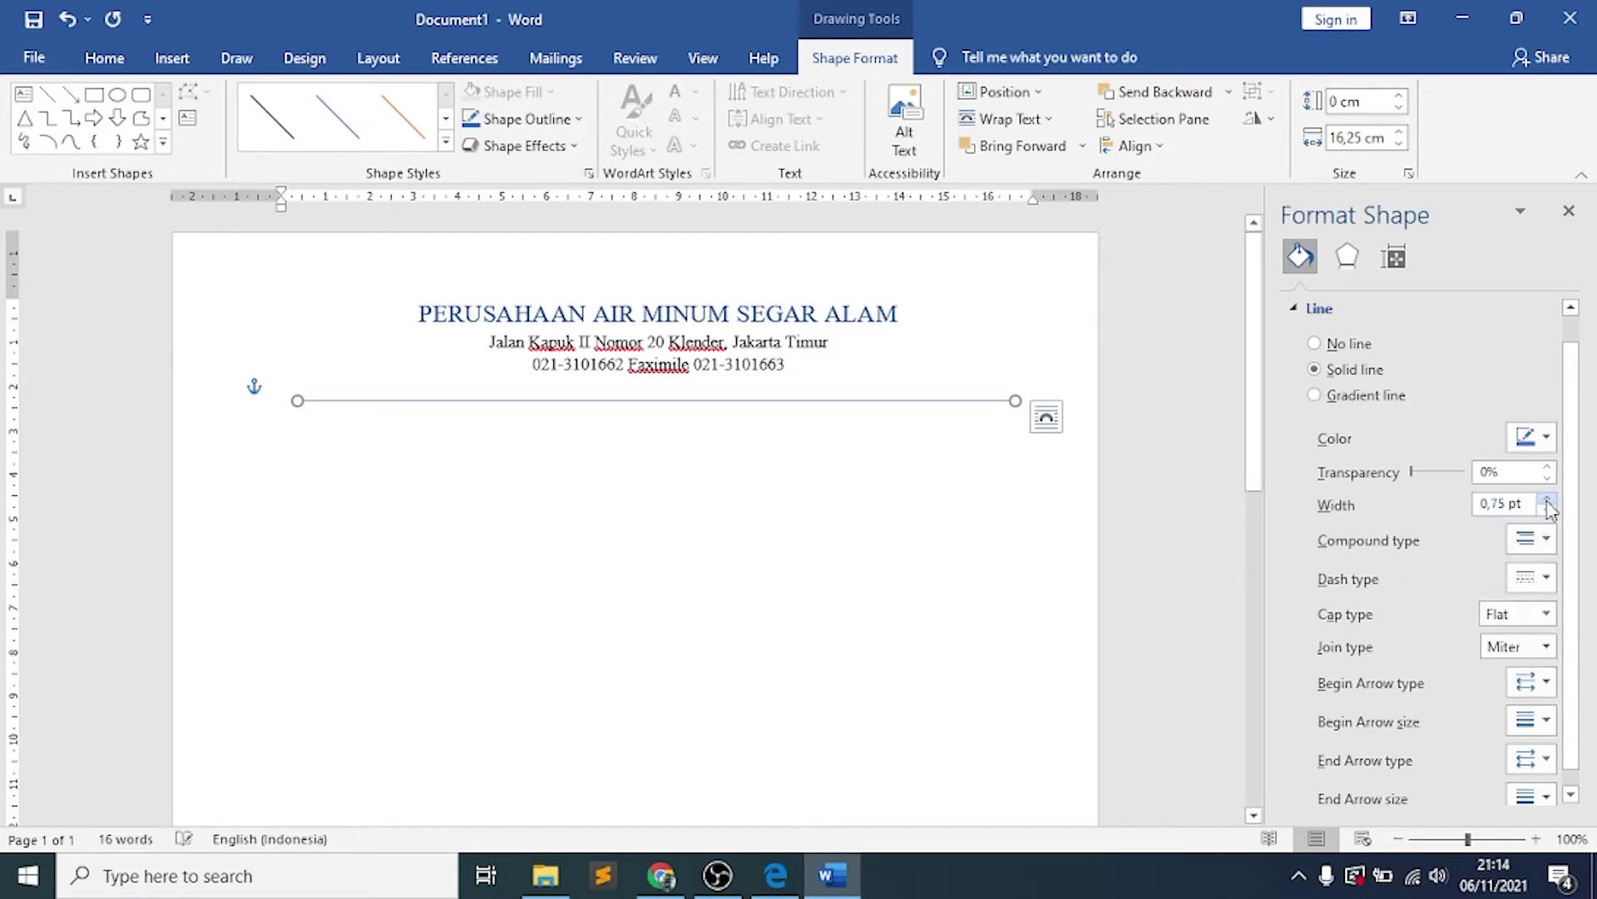
{"action": "left_click", "coordinate": [1548, 499]}
{"action": "left_click", "coordinate": [1548, 499]}
{"action": "left_click", "coordinate": [1547, 500]}
{"action": "left_click", "coordinate": [1548, 499]}
{"action": "left_click", "coordinate": [1547, 499]}
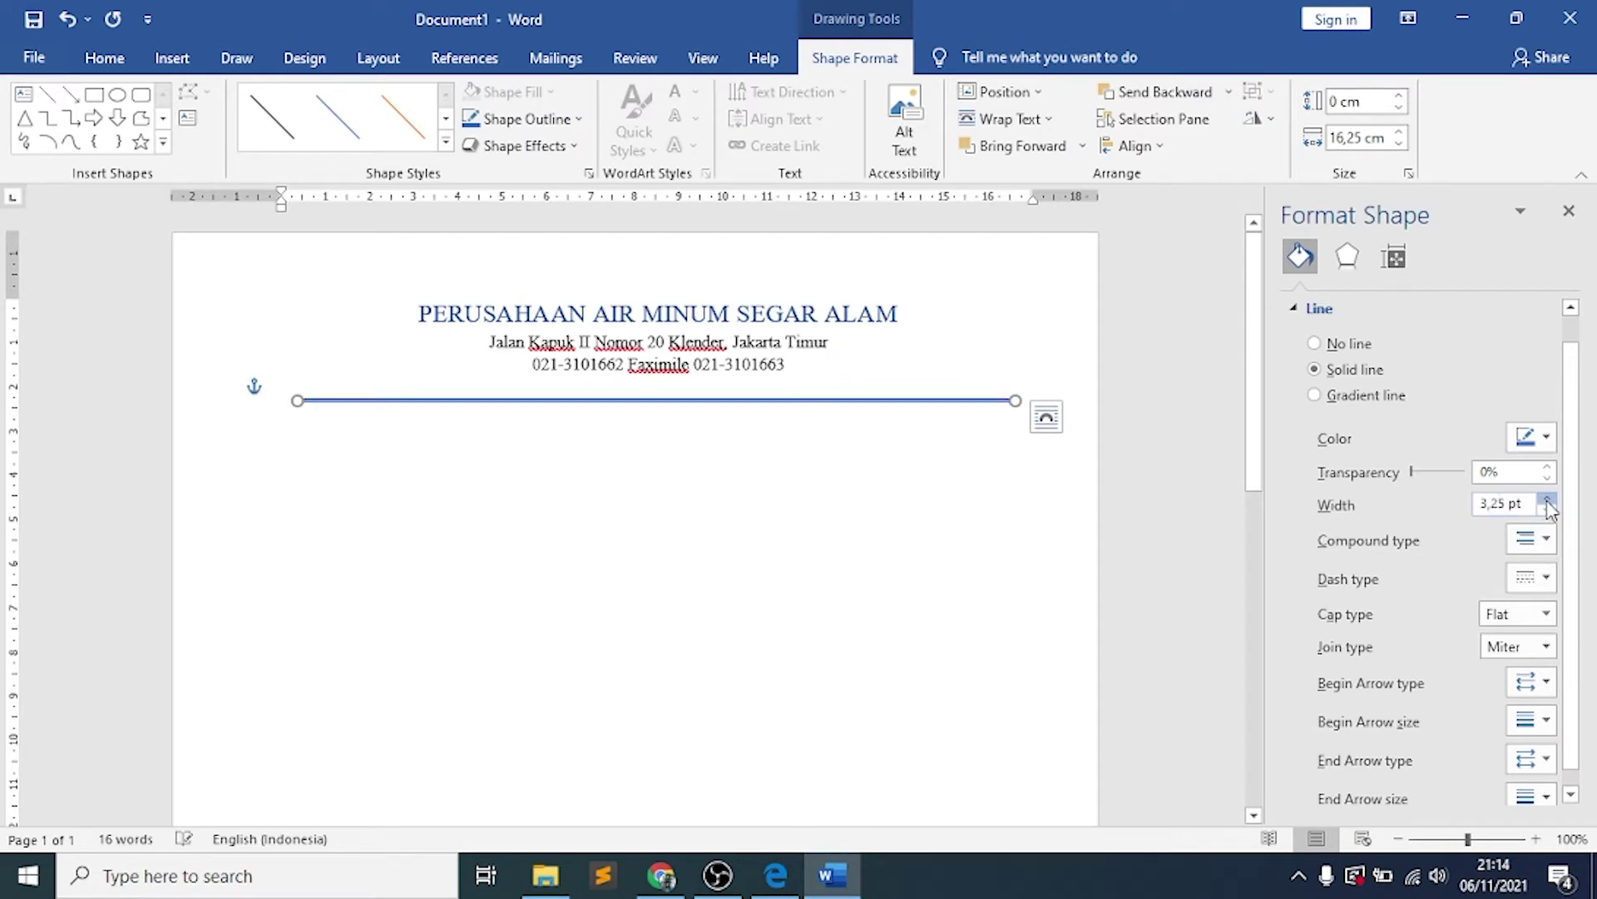
{"action": "left_click", "coordinate": [1547, 500]}
{"action": "left_click", "coordinate": [1547, 499]}
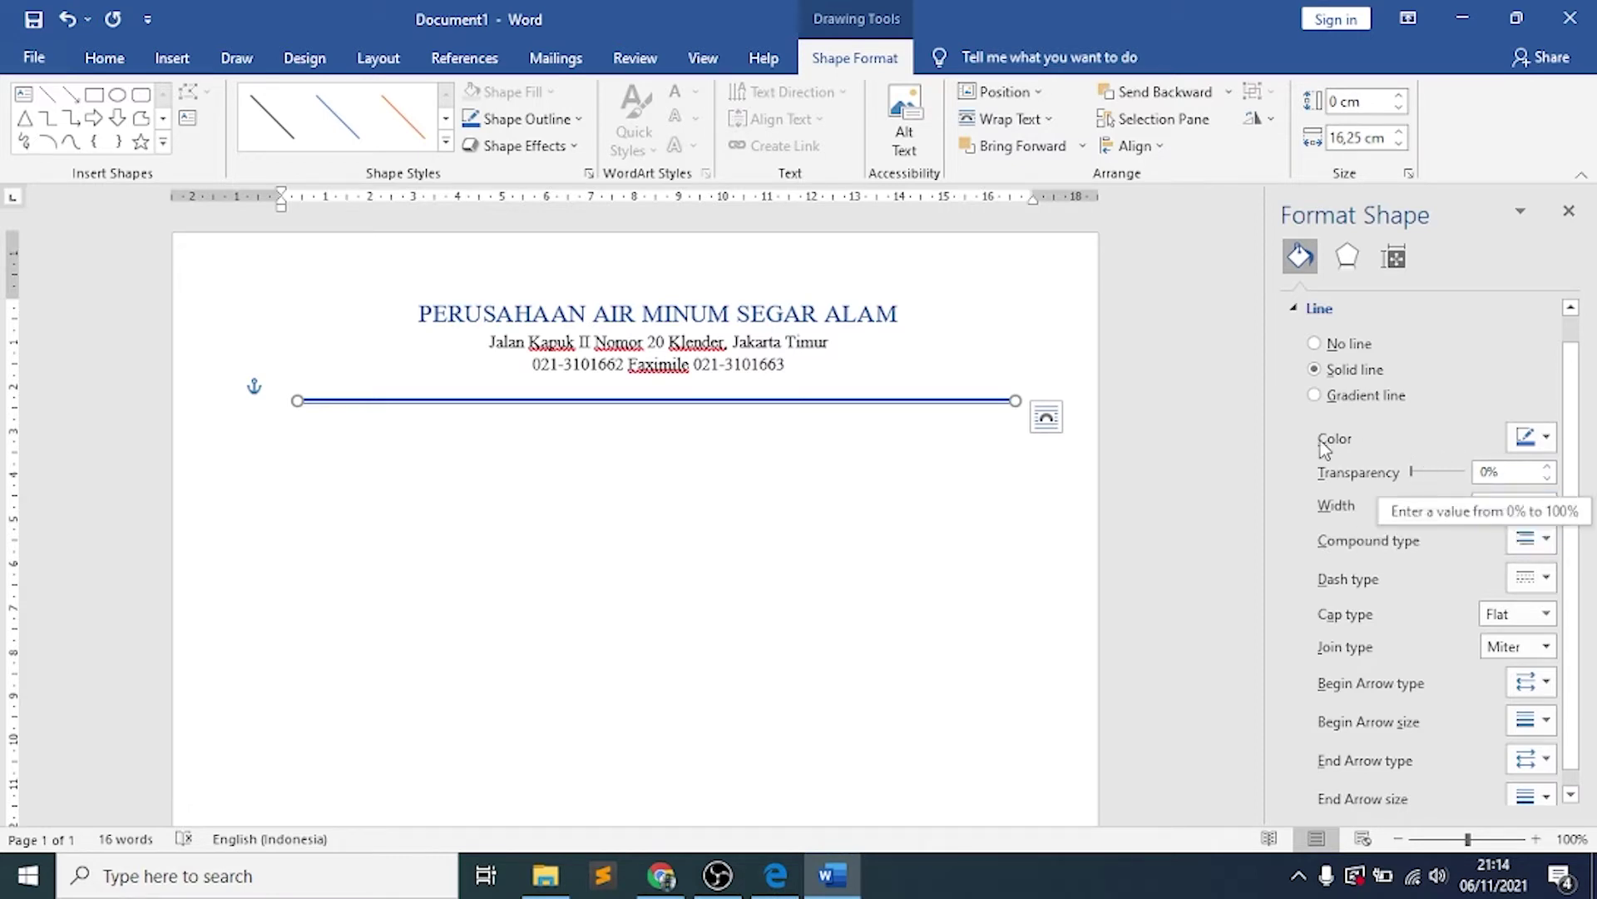
{"action": "left_click", "coordinate": [1539, 439]}
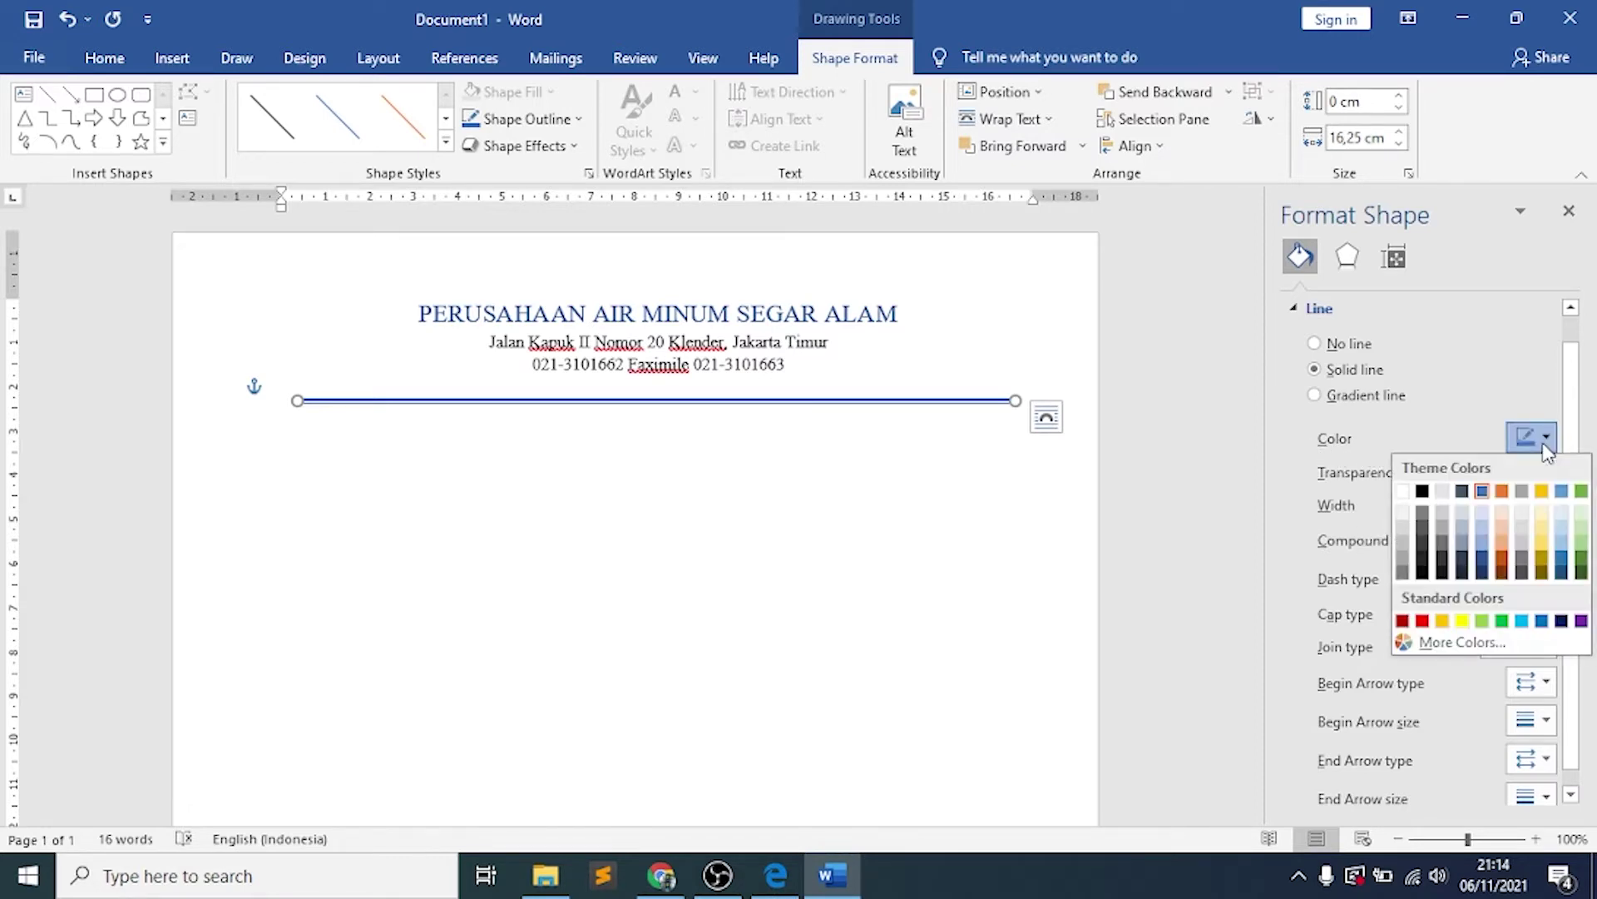
{"action": "left_click", "coordinate": [1423, 492]}
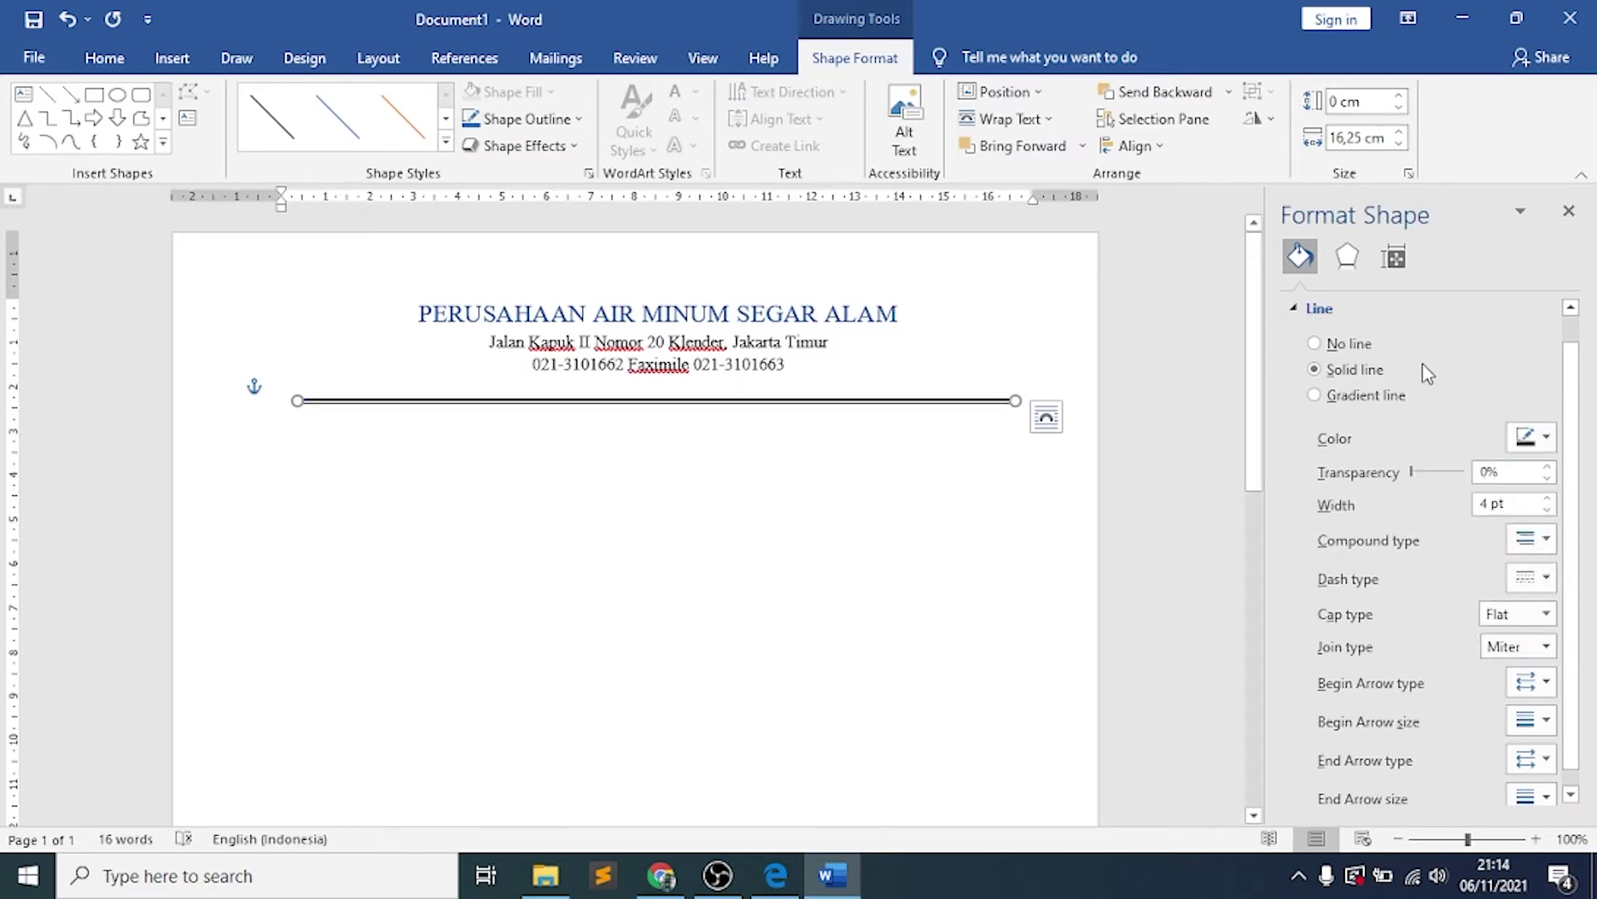
{"action": "left_click", "coordinate": [1569, 211]}
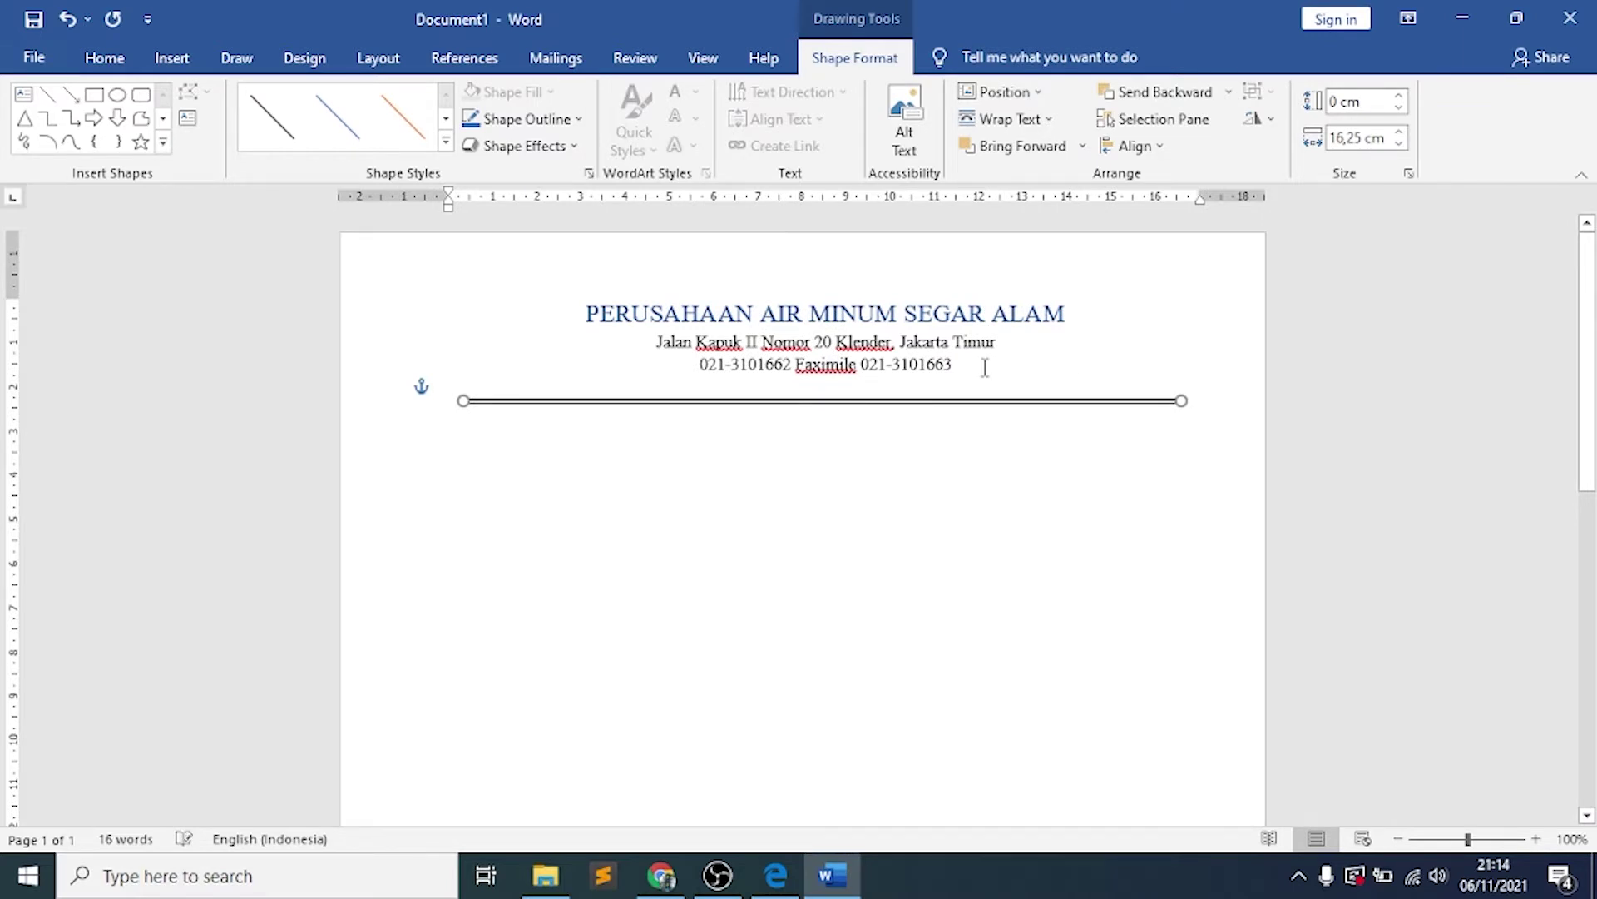
Nudge the rule up and back down so it sits just below the letterhead text
{"action": "key", "text": "Up"}
{"action": "key", "text": "Up"}
{"action": "key", "text": "Up"}
{"action": "key", "text": "Up"}
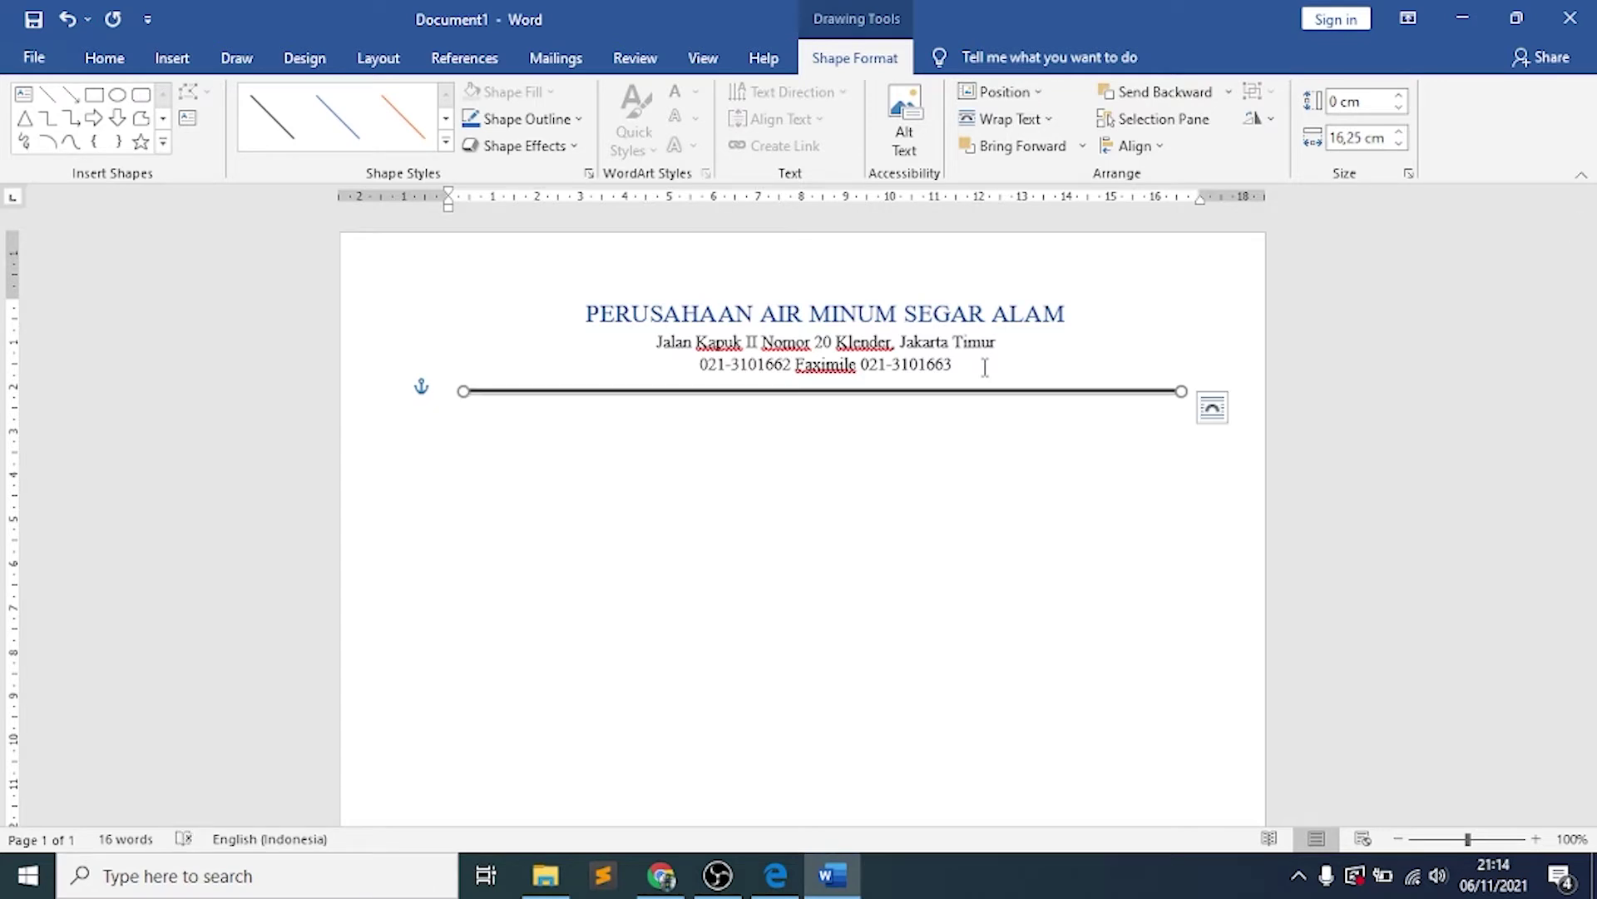
{"action": "key", "text": "Down"}
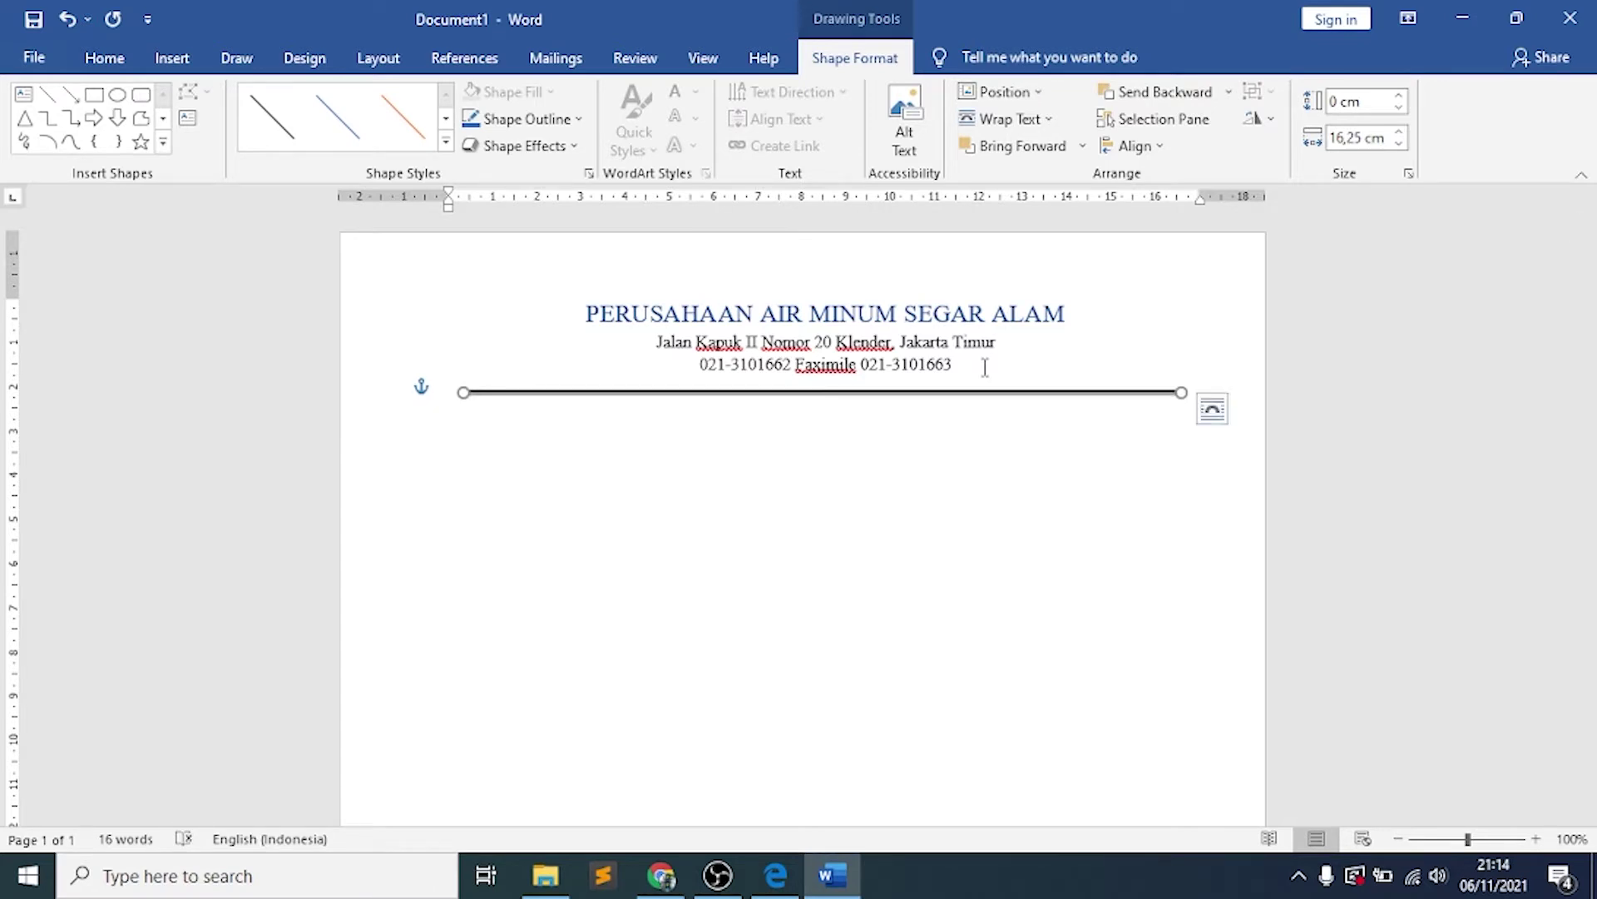
{"action": "left_click", "coordinate": [910, 481]}
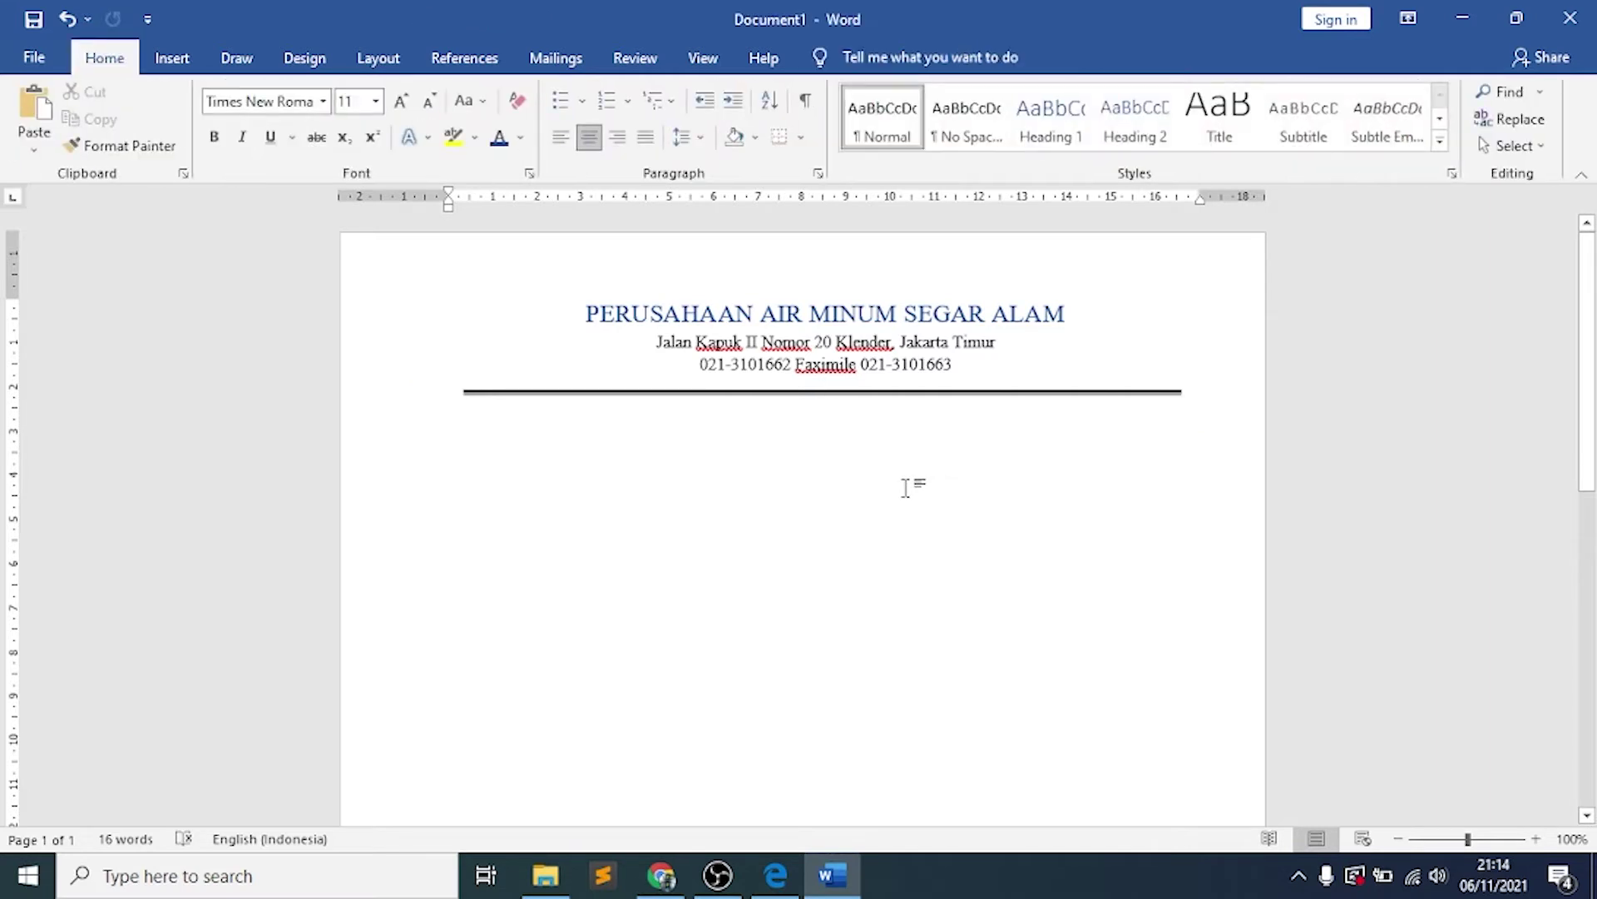
{"action": "left_click", "coordinate": [480, 393]}
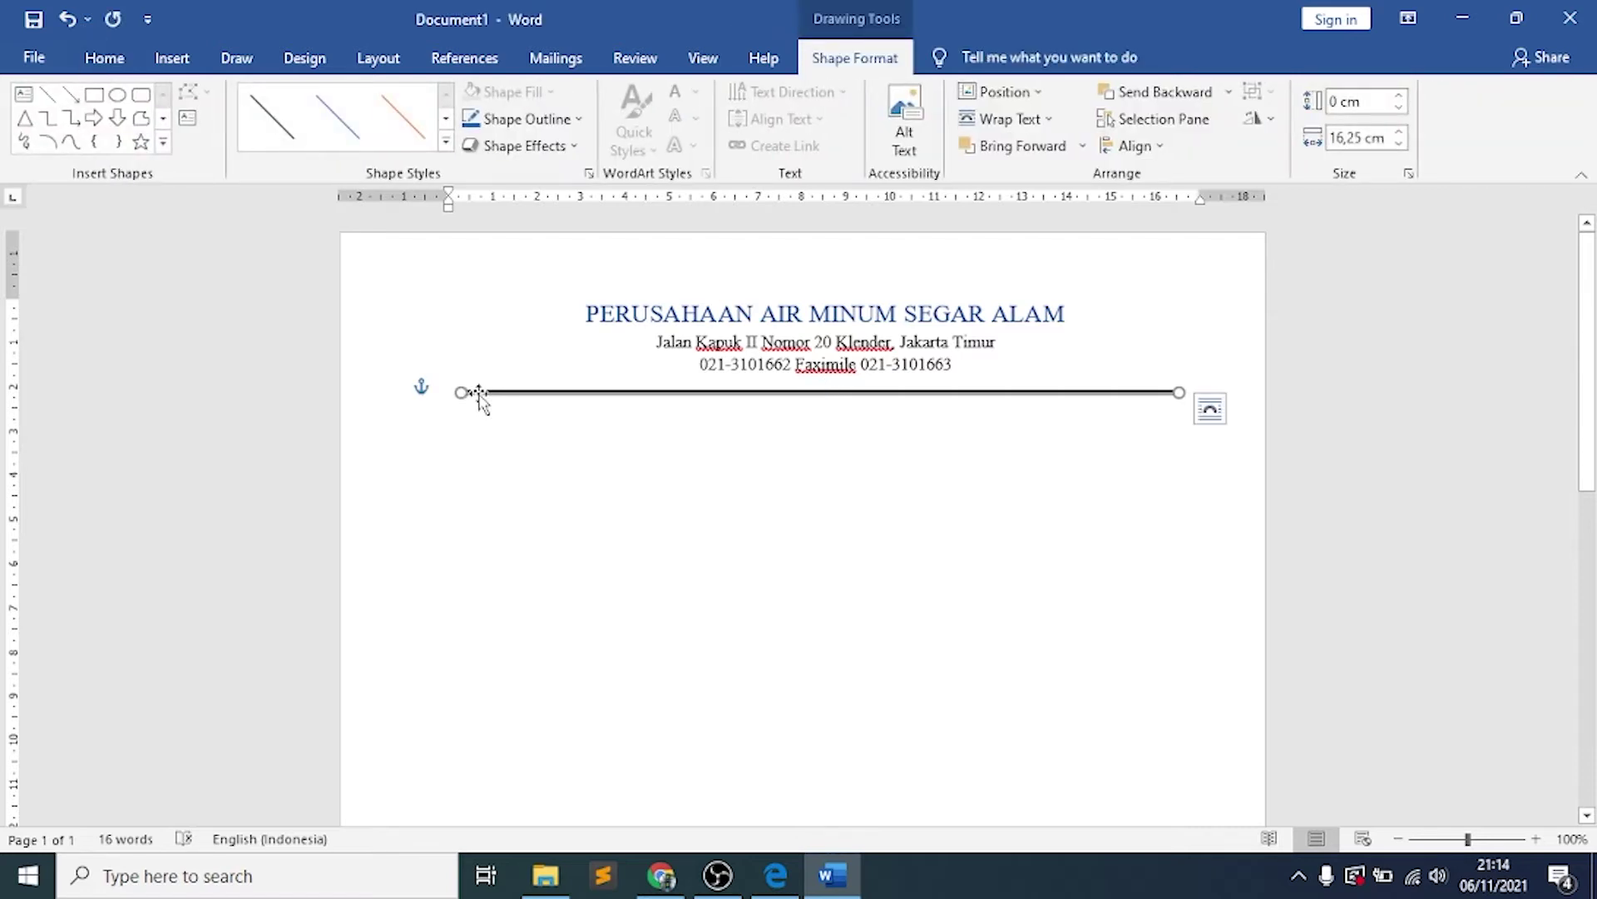
Place the cursor before the phone line and bring up the Insert > Pictures source choices
{"action": "left_click", "coordinate": [550, 355]}
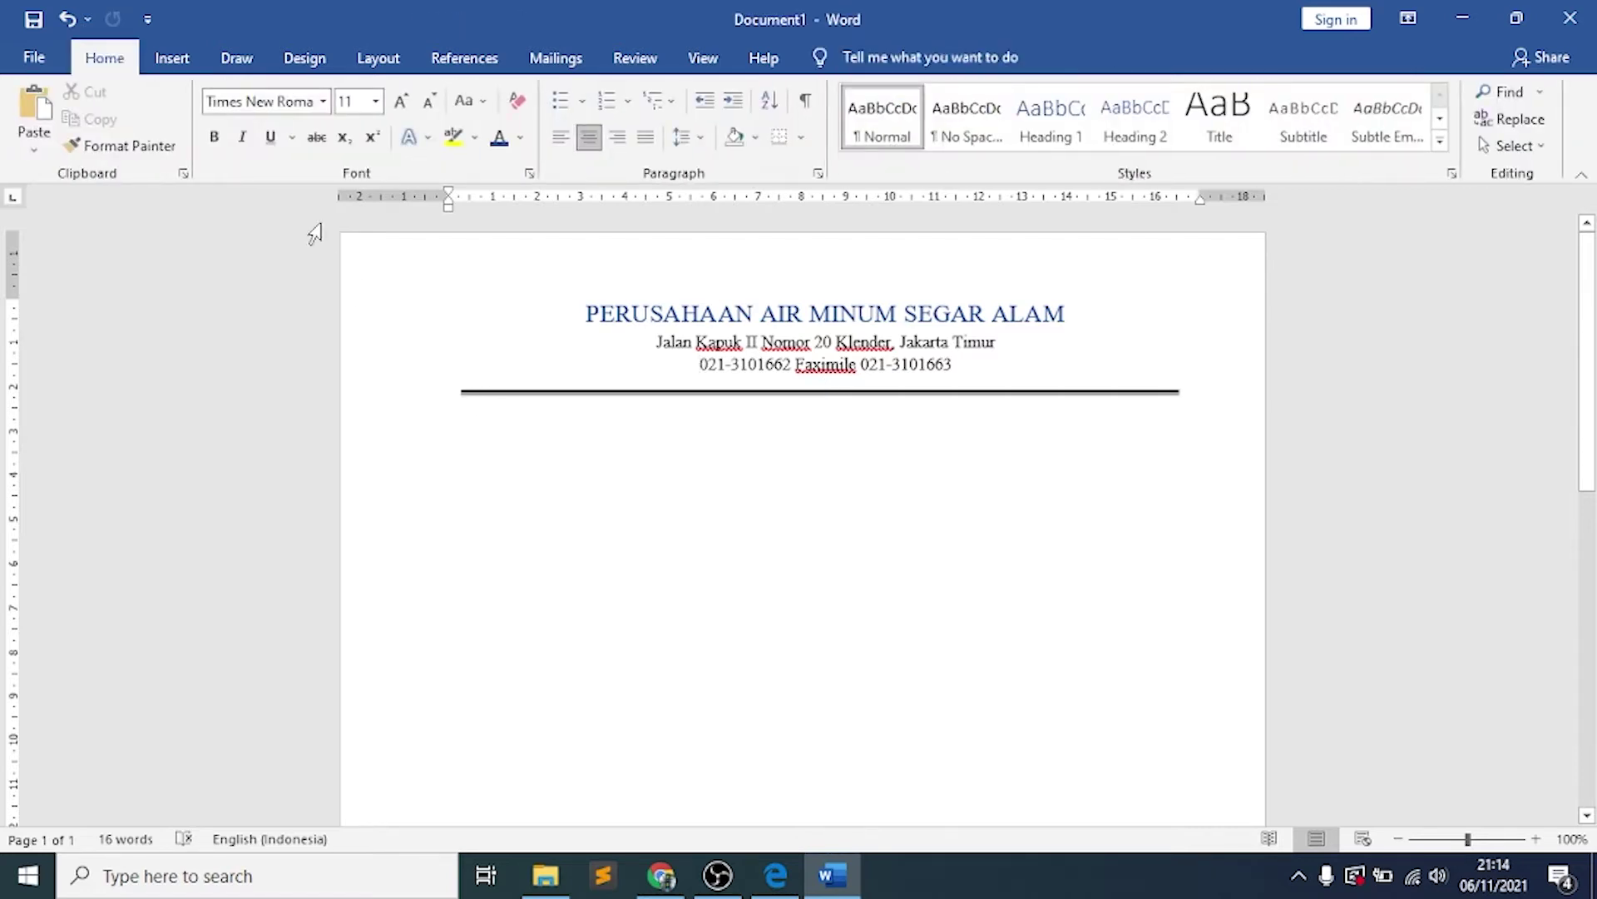
{"action": "left_click", "coordinate": [177, 61]}
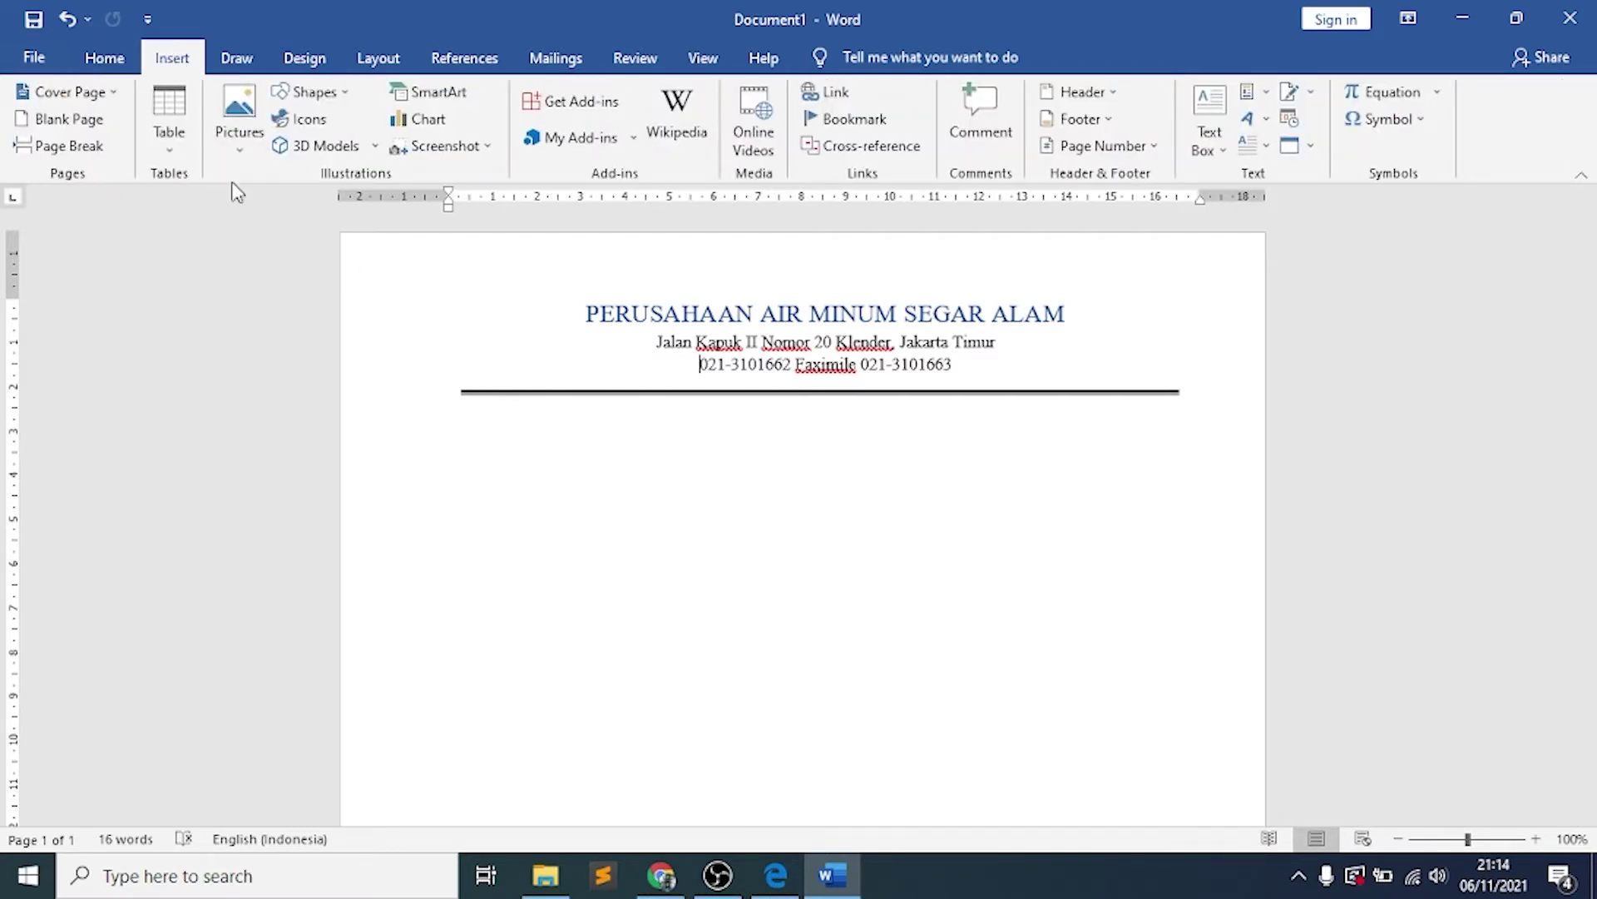
{"action": "left_click", "coordinate": [257, 152]}
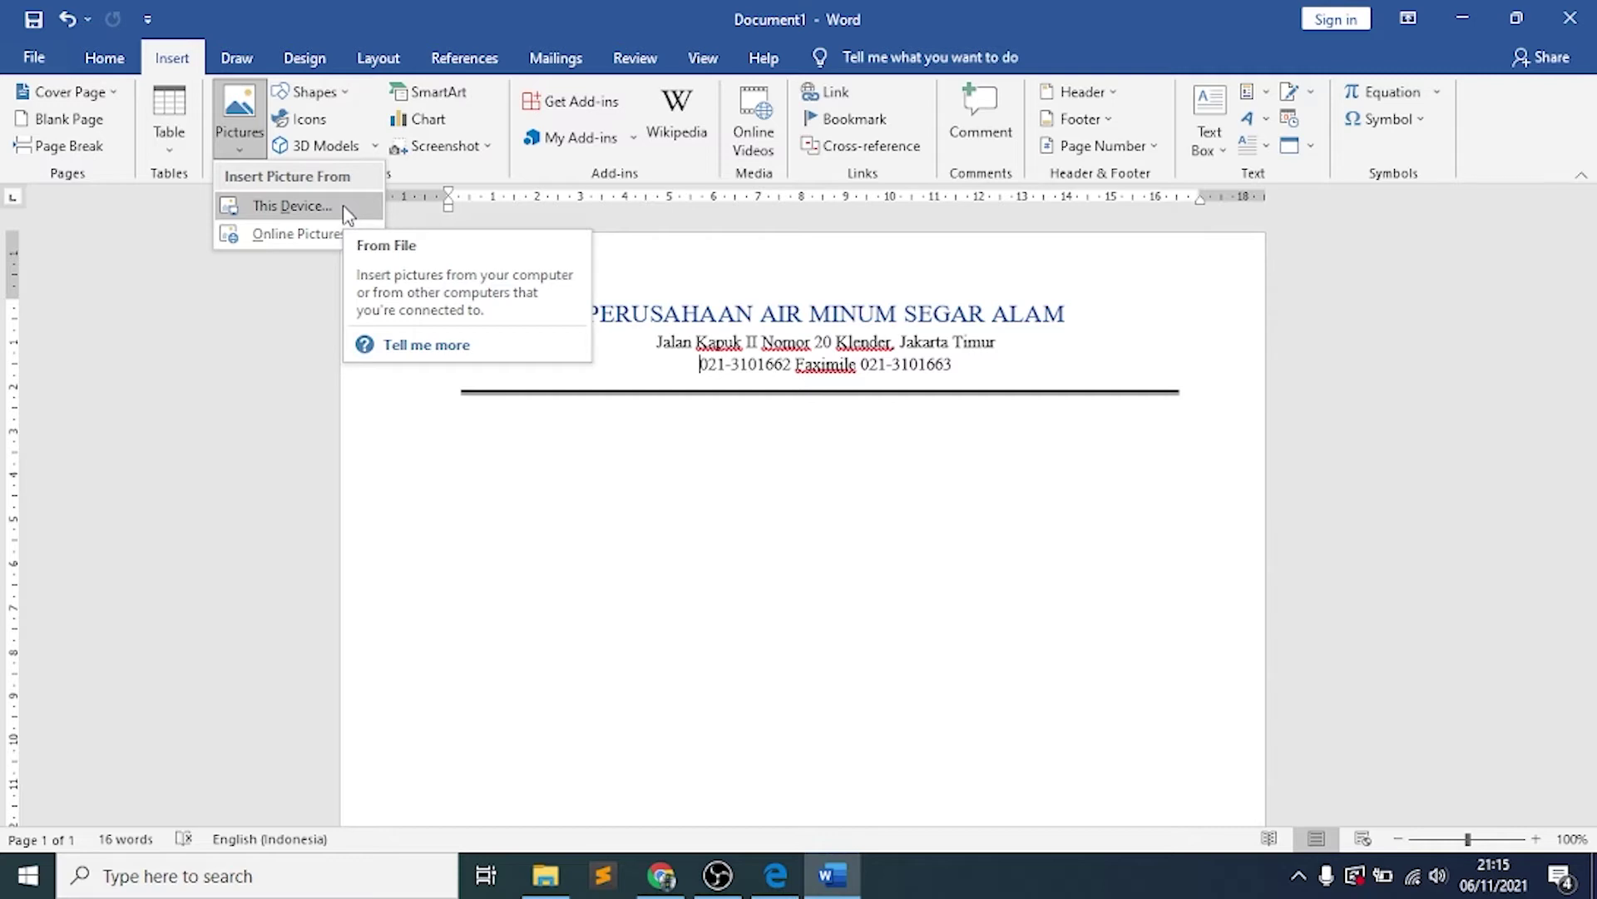
Insert the logo picture from the Downloads folder at the start of the phone and fax line
{"action": "left_click", "coordinate": [344, 208]}
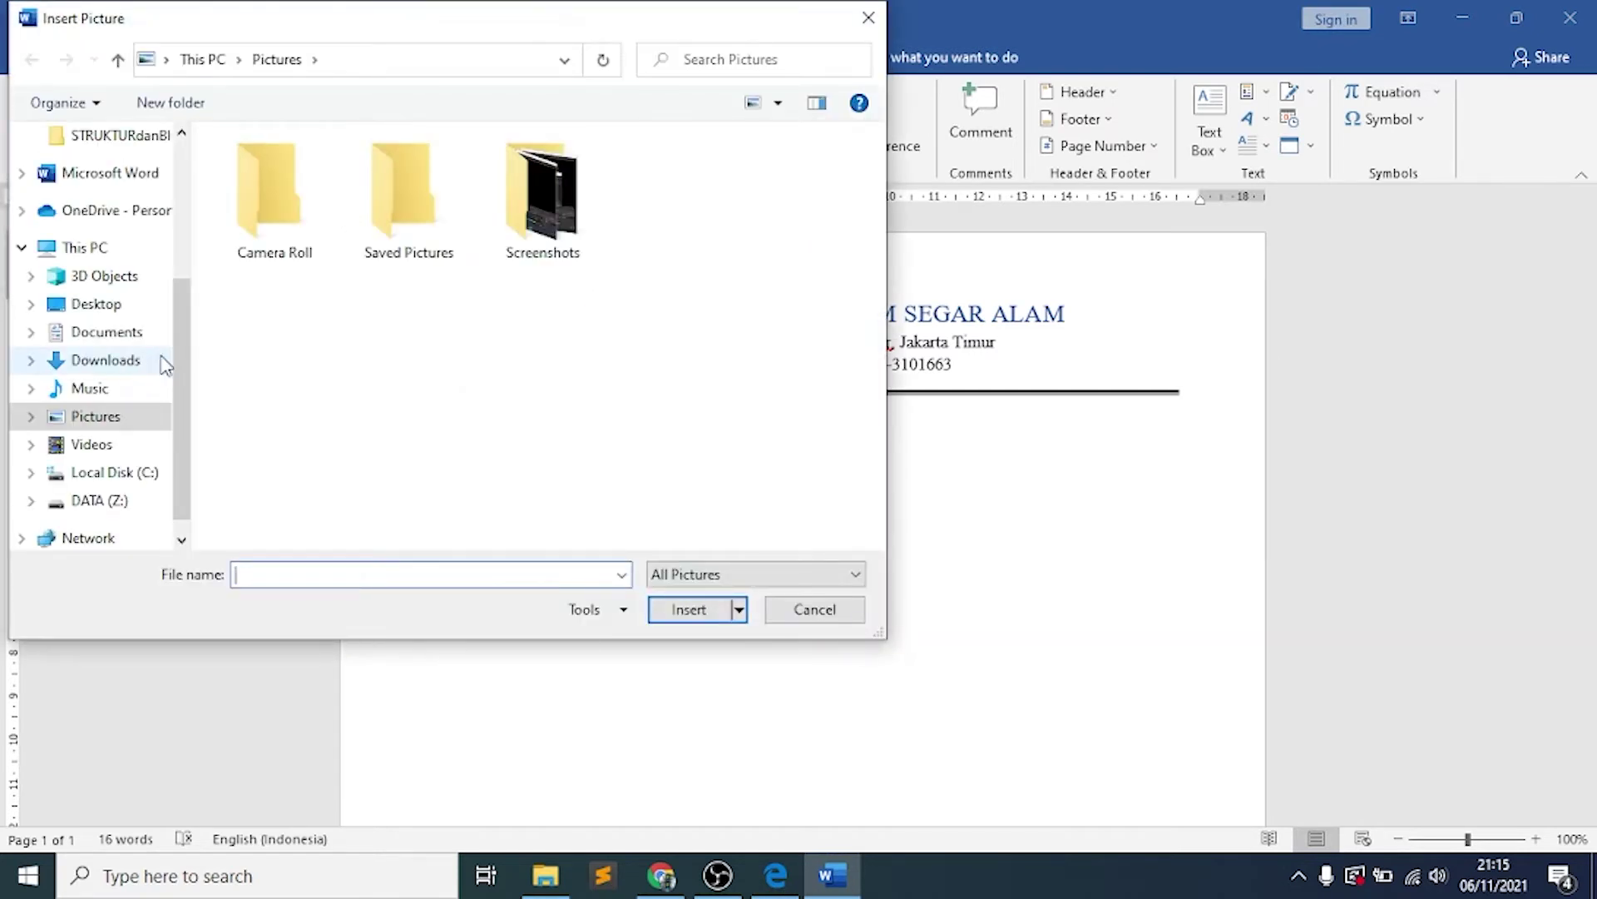
{"action": "left_click", "coordinate": [105, 360]}
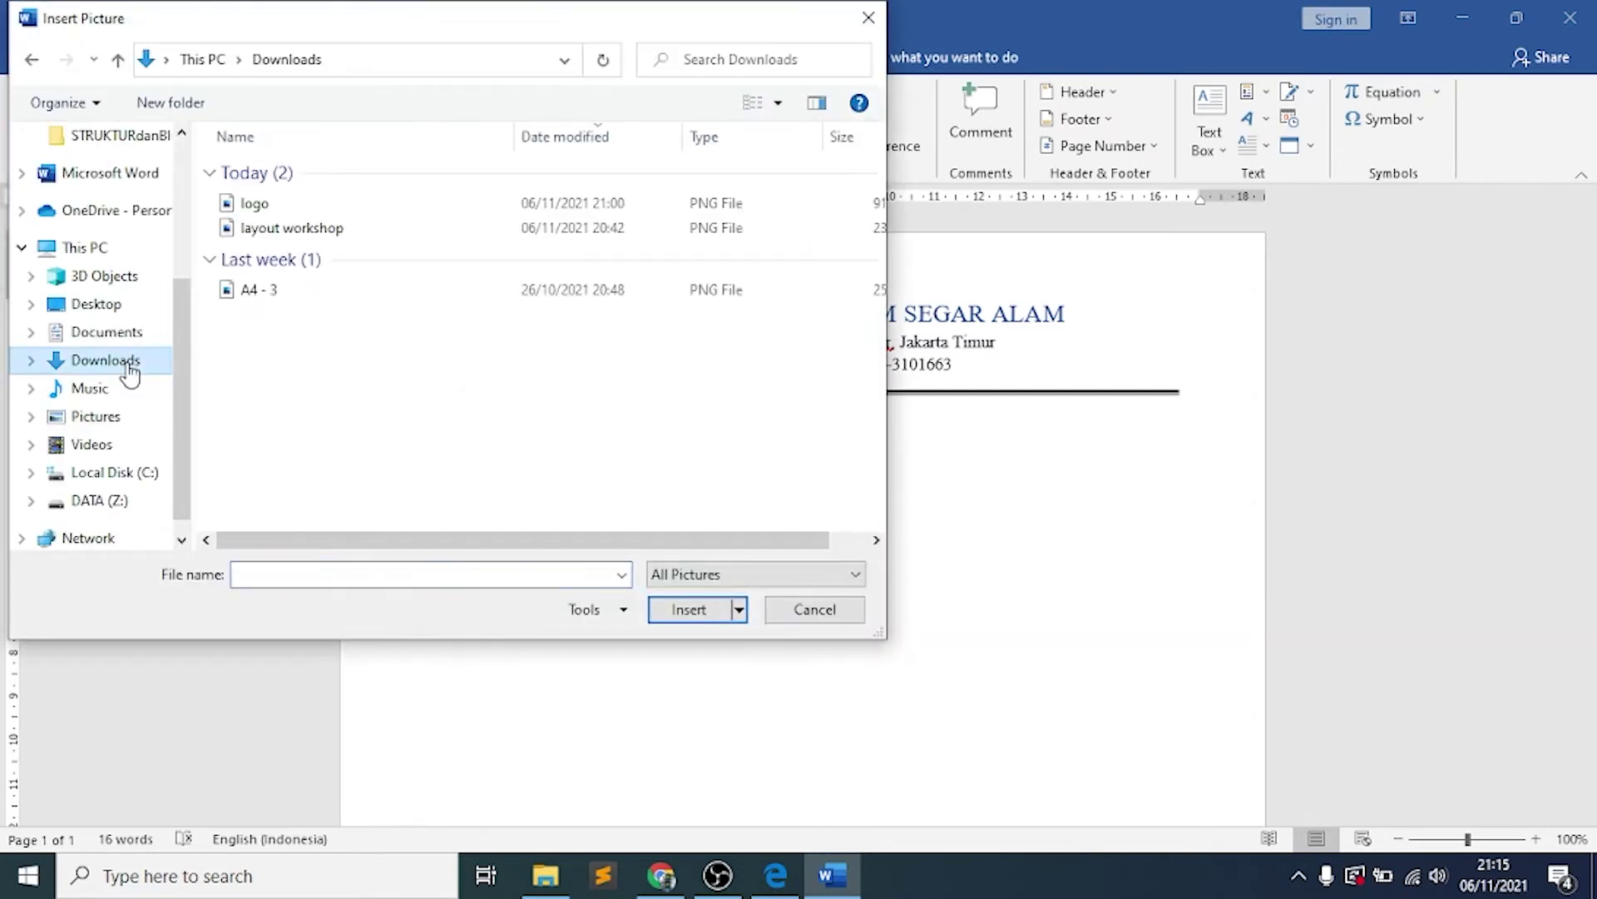
{"action": "left_click", "coordinate": [307, 202]}
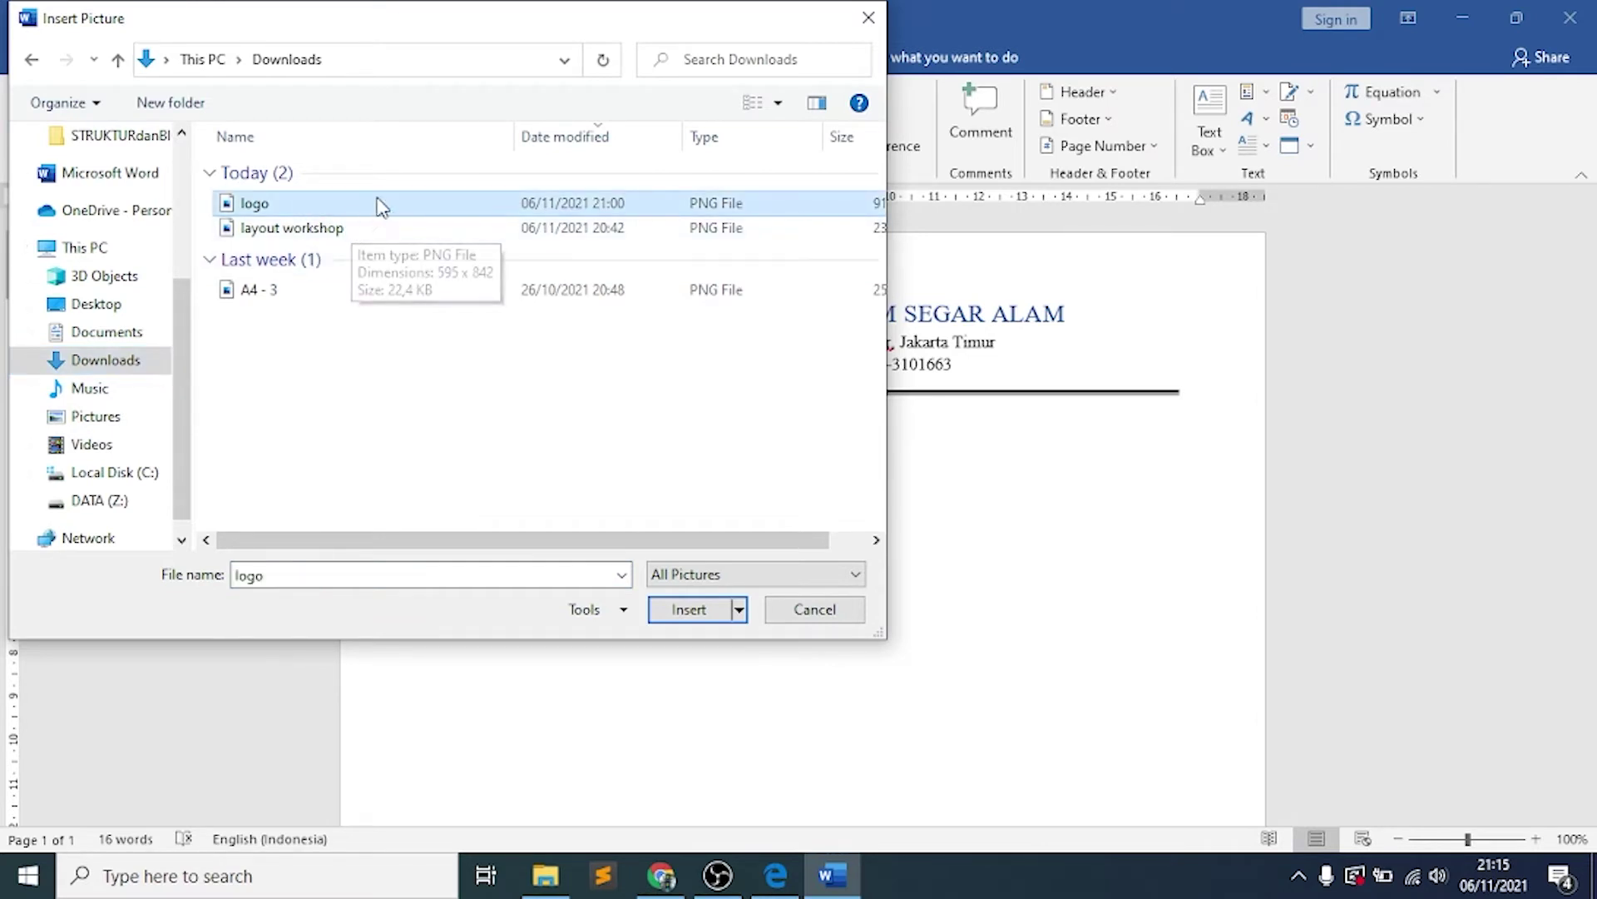
{"action": "left_click", "coordinate": [689, 610]}
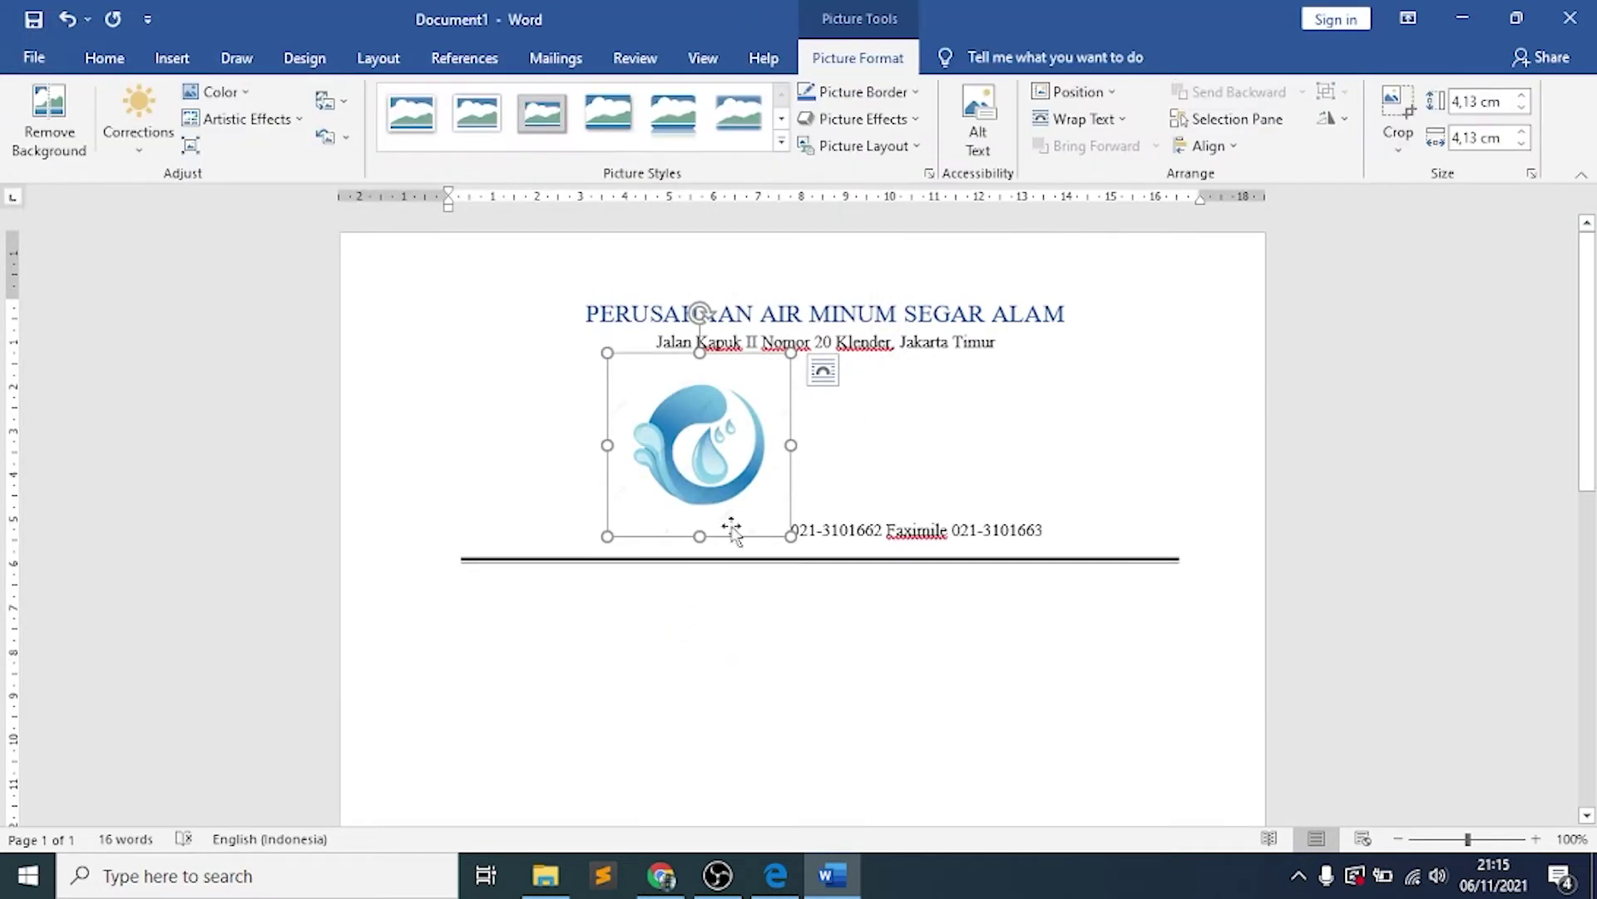
Move the logo along the phone line and set its wrapping to In Front of Text
{"action": "left_click_drag", "start_coordinate": [746, 421], "coordinate": [582, 424]}
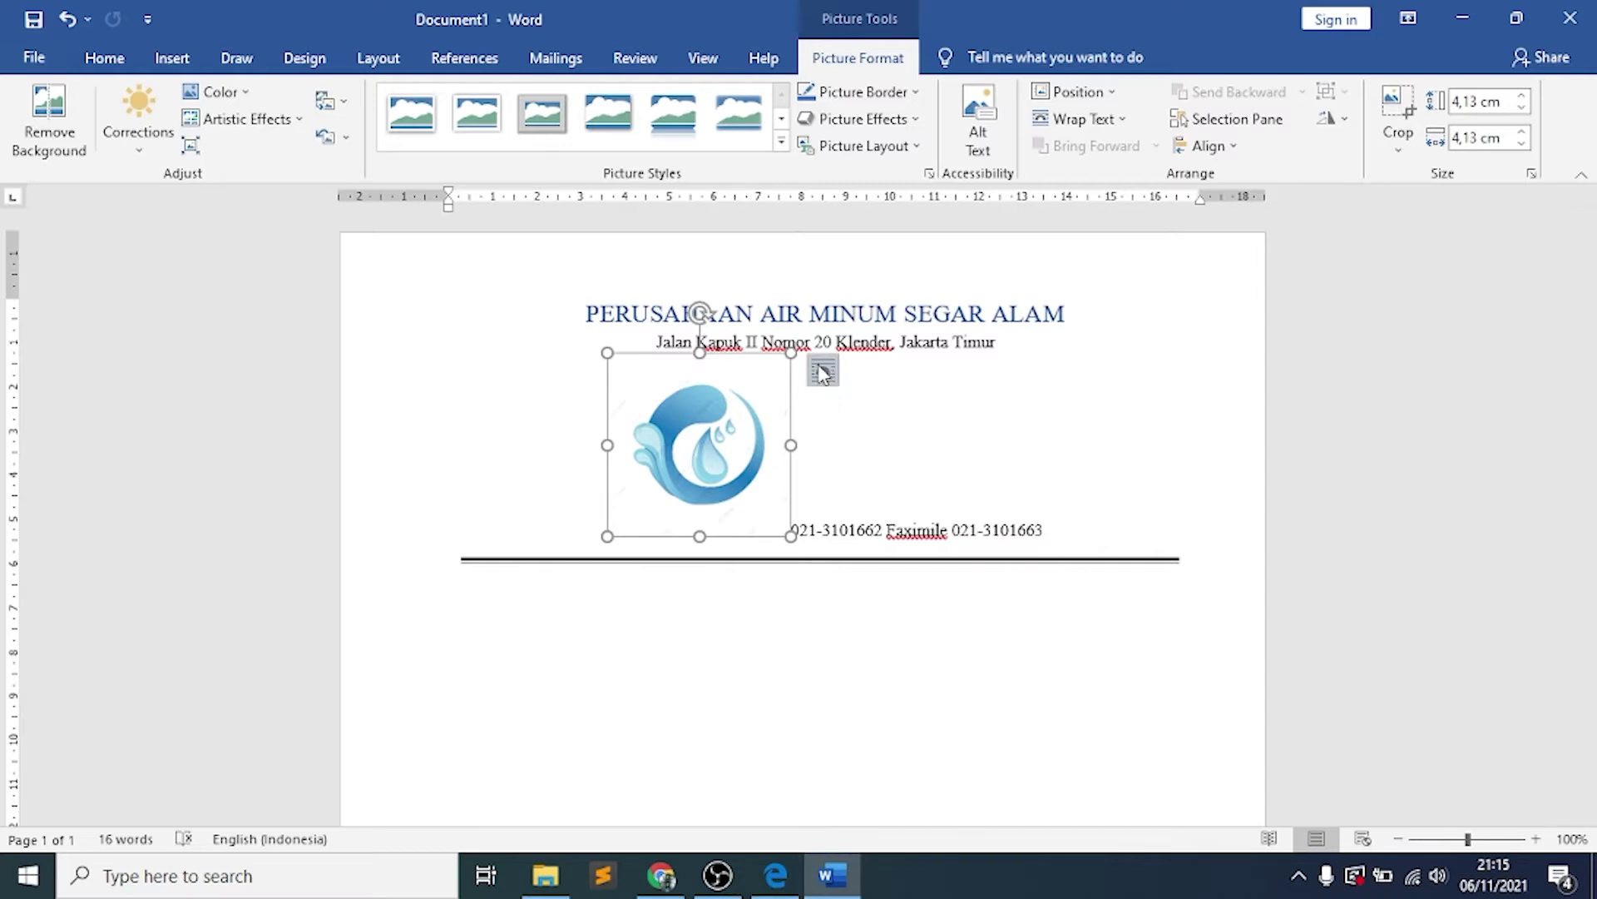
{"action": "left_click", "coordinate": [822, 373]}
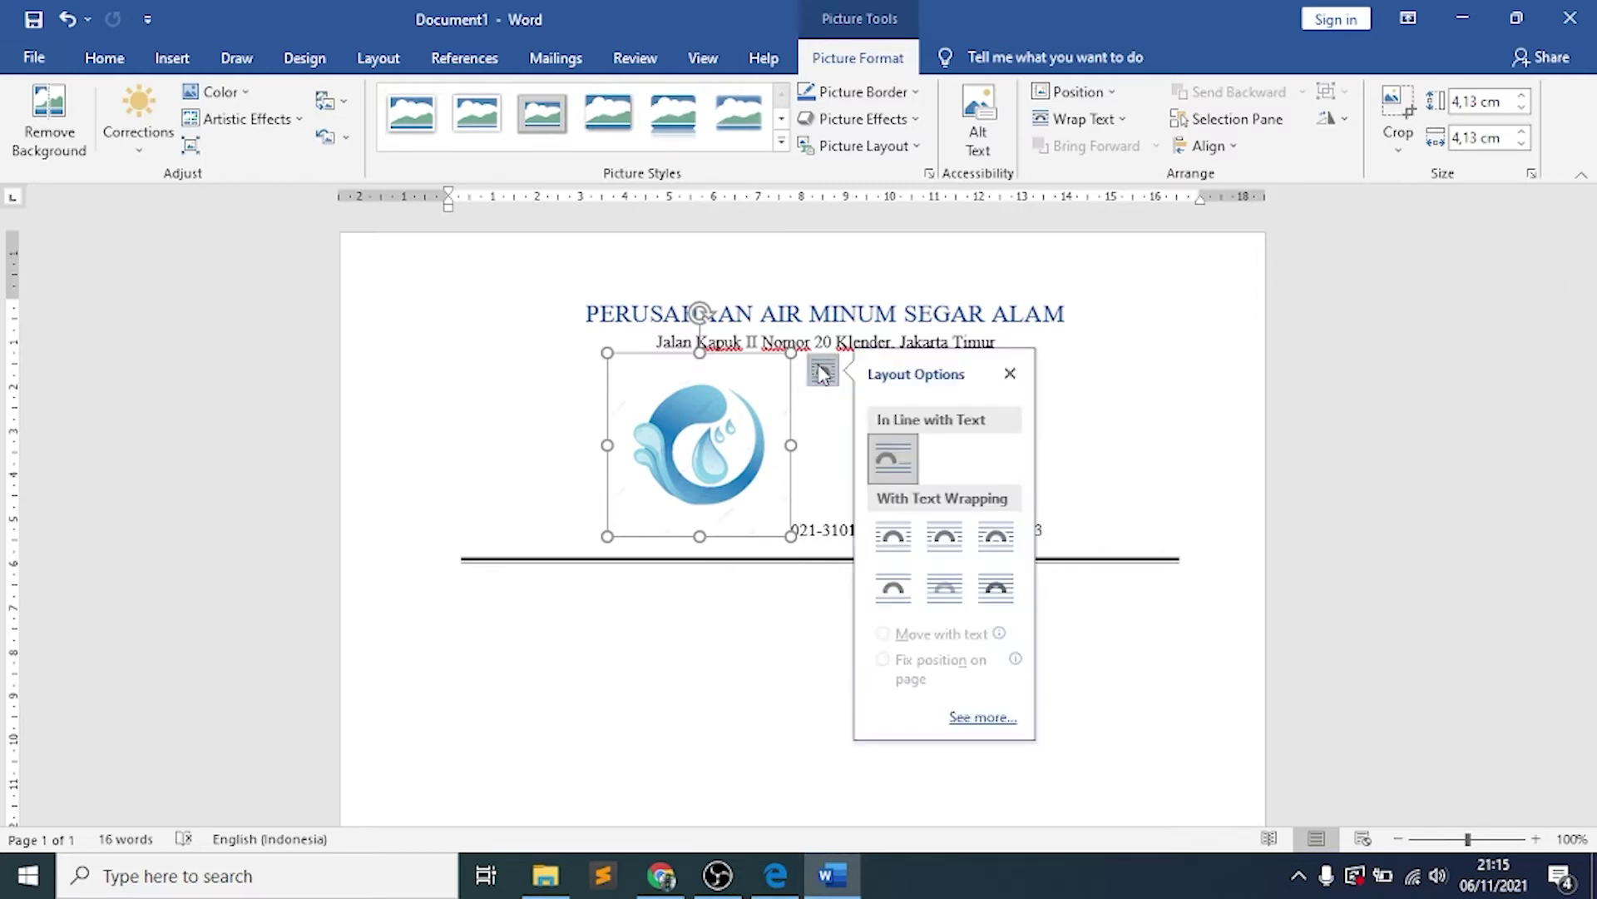
{"action": "left_click", "coordinate": [1003, 609]}
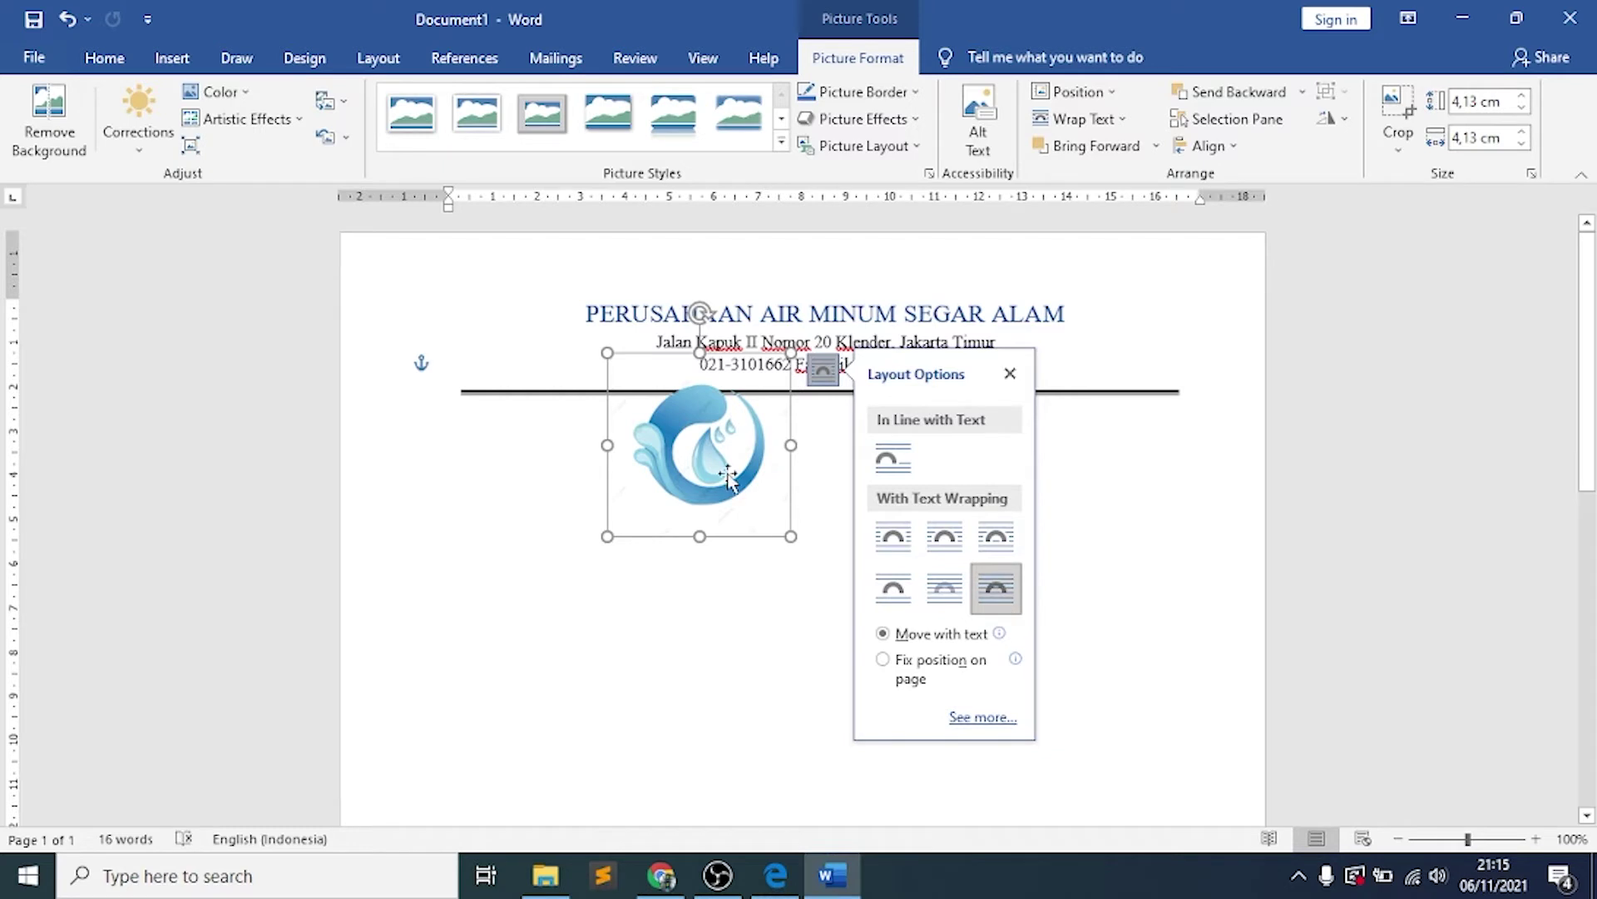
Place the logo left of the title, shrink it to 2,86 cm and align it with the rule
{"action": "left_click_drag", "start_coordinate": [661, 412], "coordinate": [630, 357]}
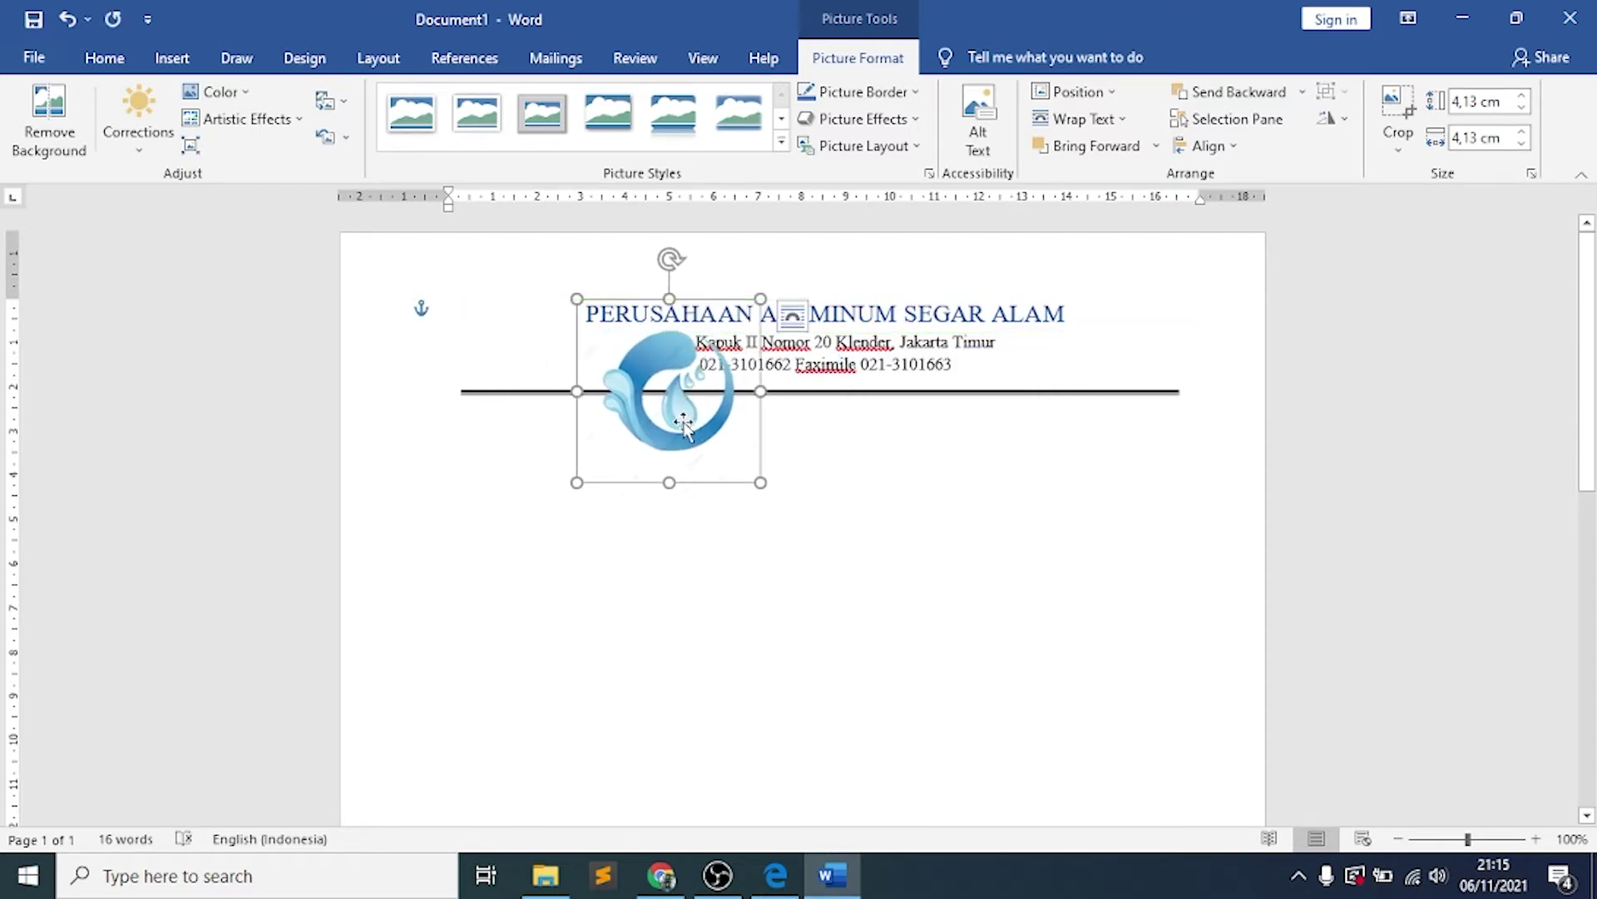
{"action": "left_click_drag", "start_coordinate": [689, 431], "coordinate": [518, 355]}
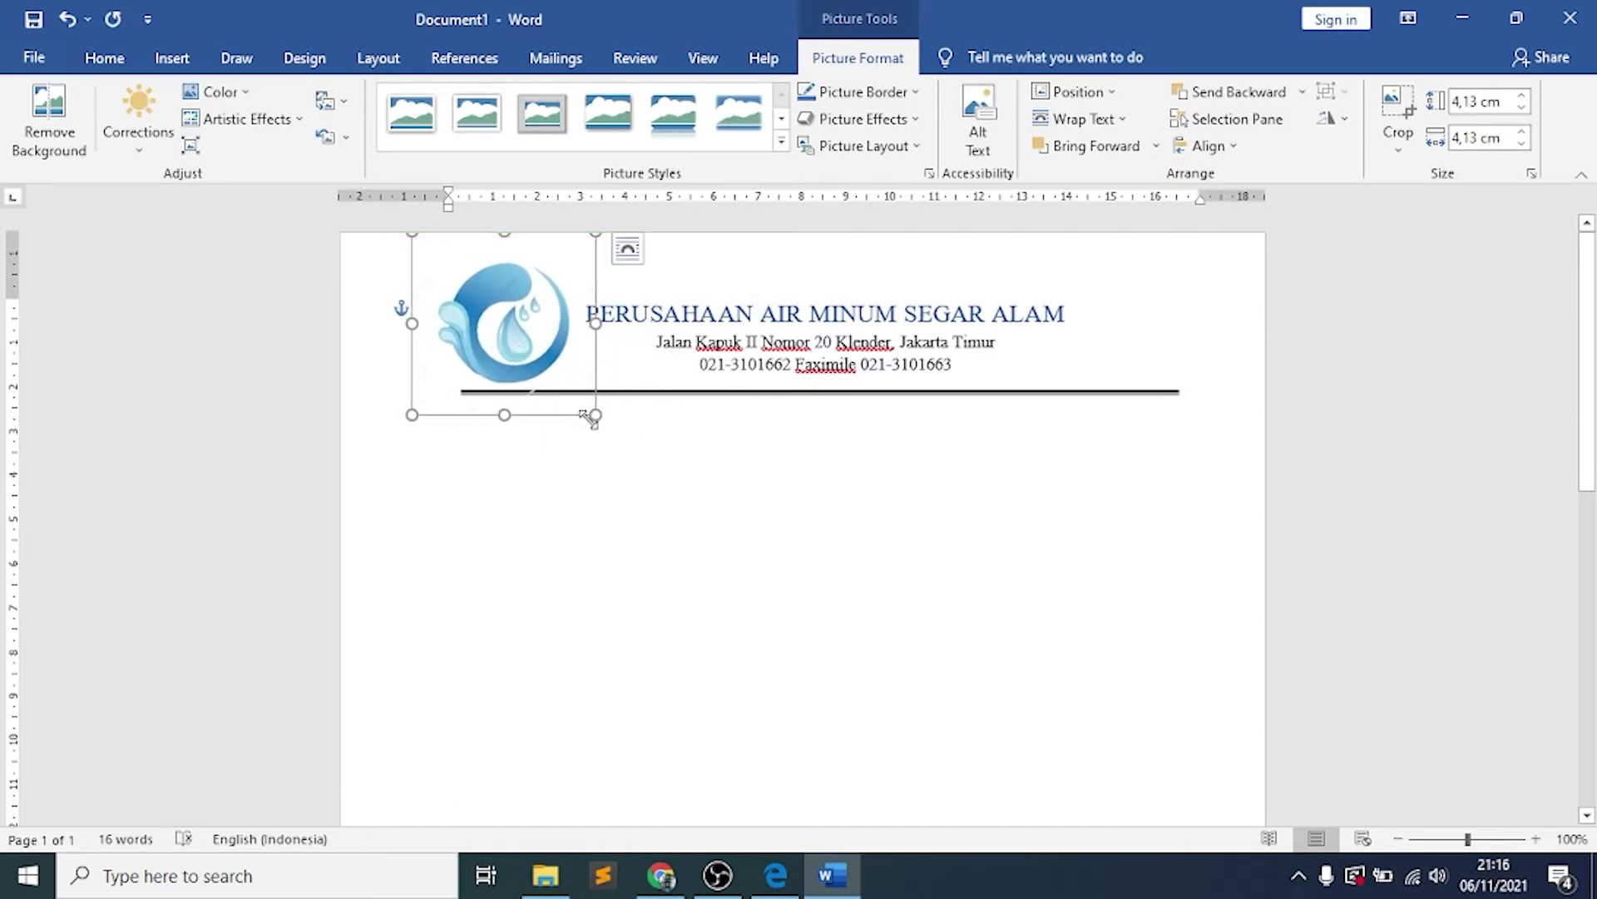
{"action": "left_click_drag", "start_coordinate": [596, 414], "coordinate": [539, 359]}
{"action": "left_click_drag", "start_coordinate": [484, 303], "coordinate": [529, 323]}
{"action": "left_click", "coordinate": [641, 367]}
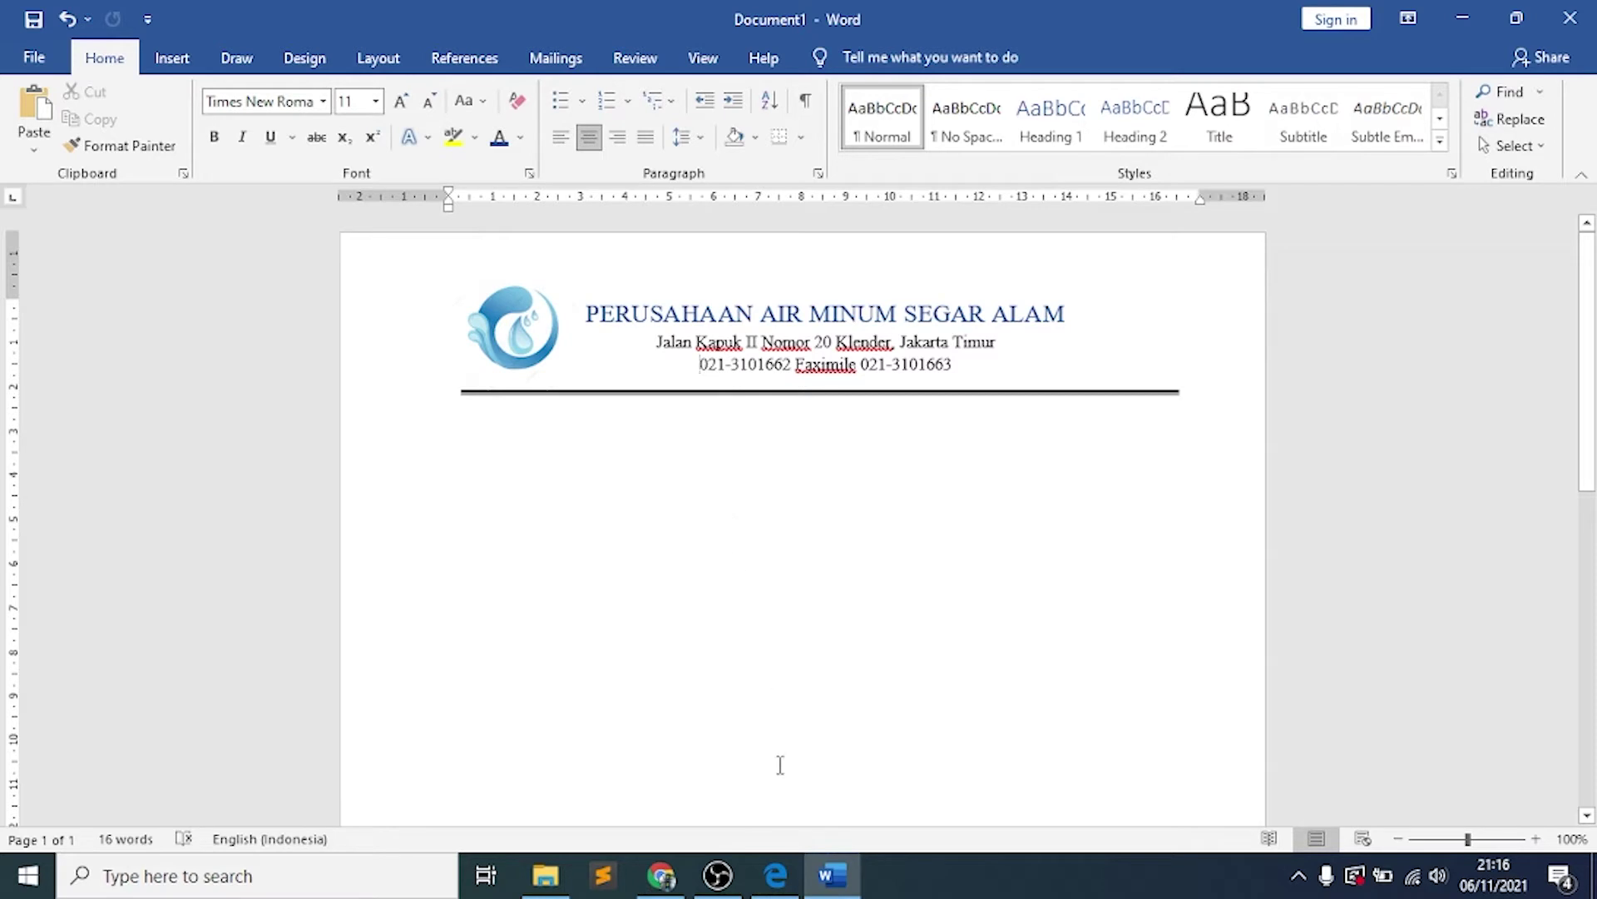
{"action": "left_click", "coordinate": [776, 875]}
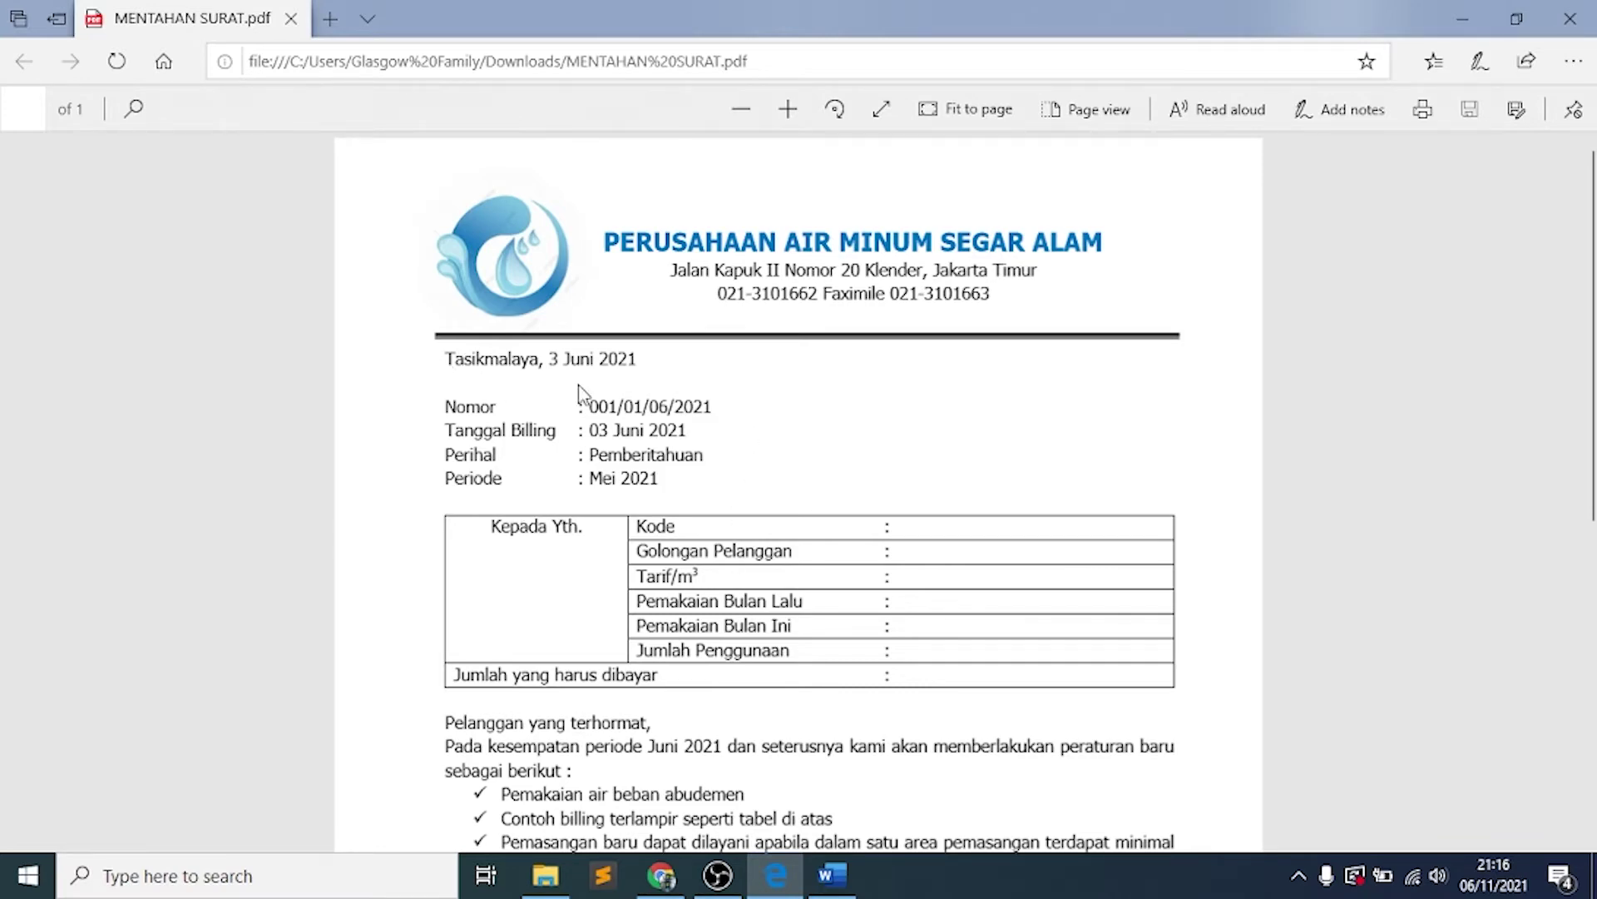
Scroll through the whole MENTAHAN SURAT.pdf reference letter, then go back to Word
{"action": "scroll", "coordinate": [580, 391], "scroll_direction": "down", "scroll_amount": 10}
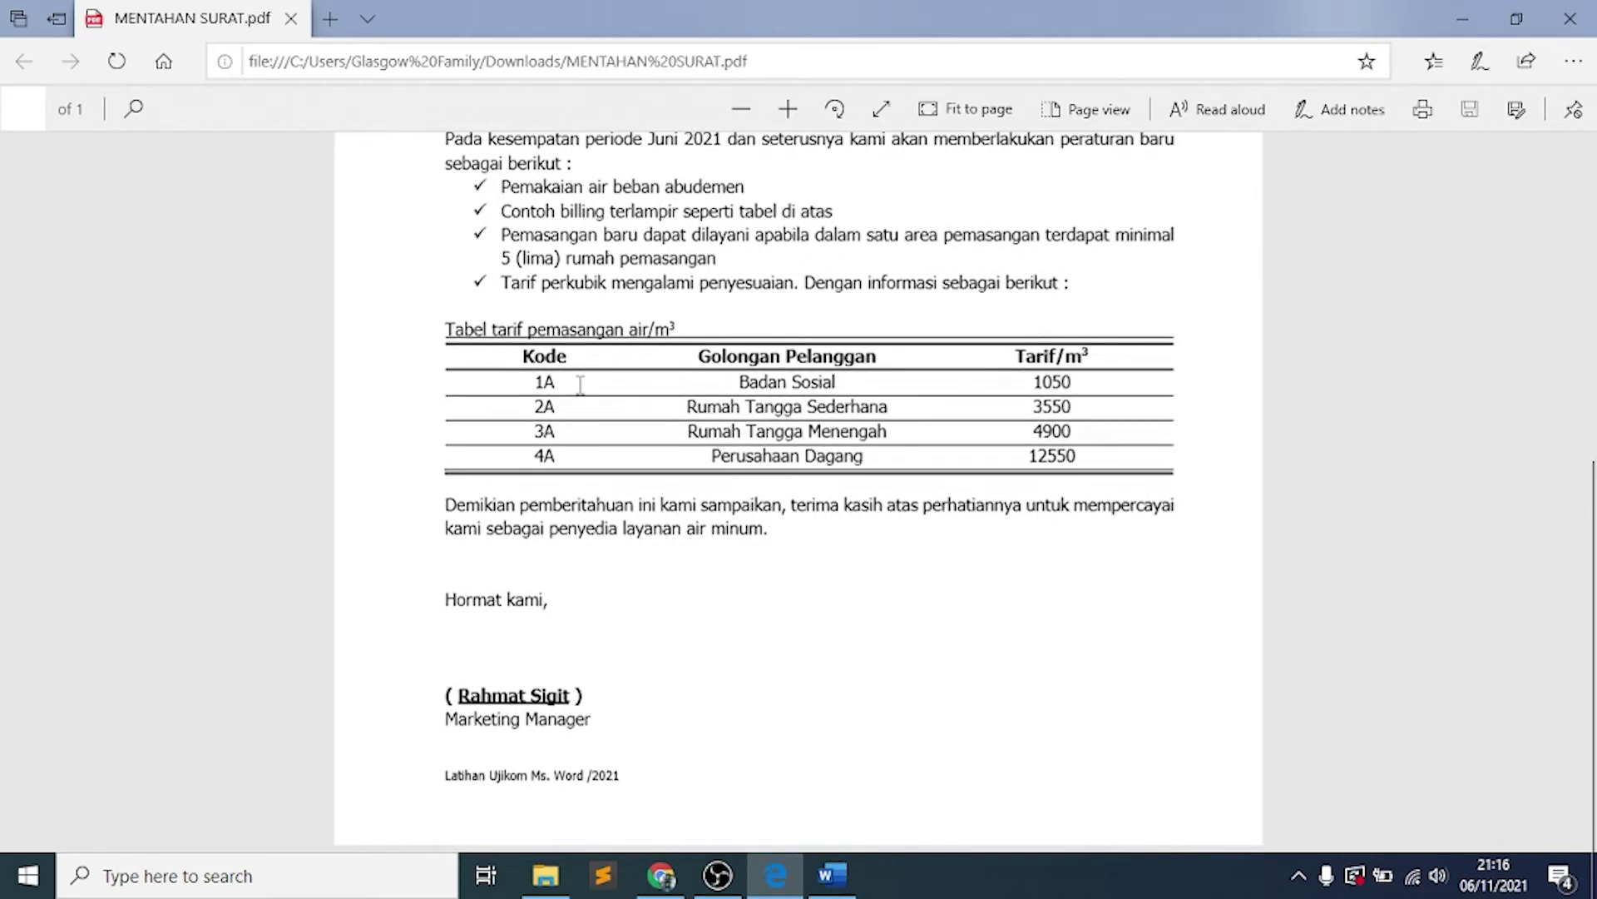
{"action": "scroll", "coordinate": [580, 384], "scroll_direction": "up", "scroll_amount": 10}
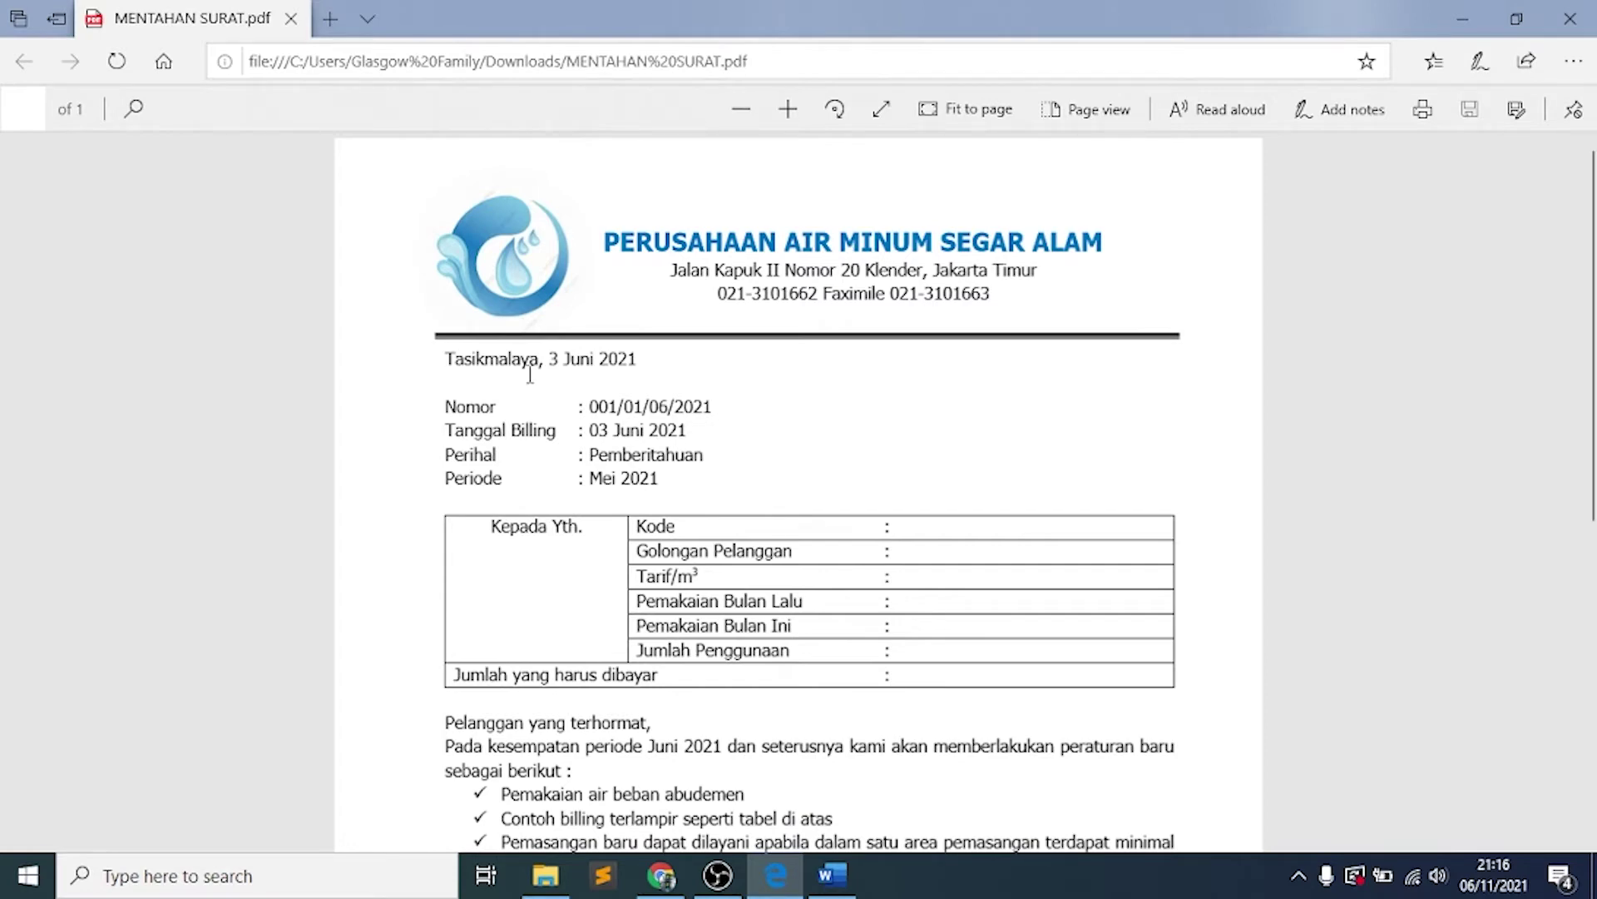
{"action": "scroll", "coordinate": [512, 509], "scroll_direction": "down", "scroll_amount": 5}
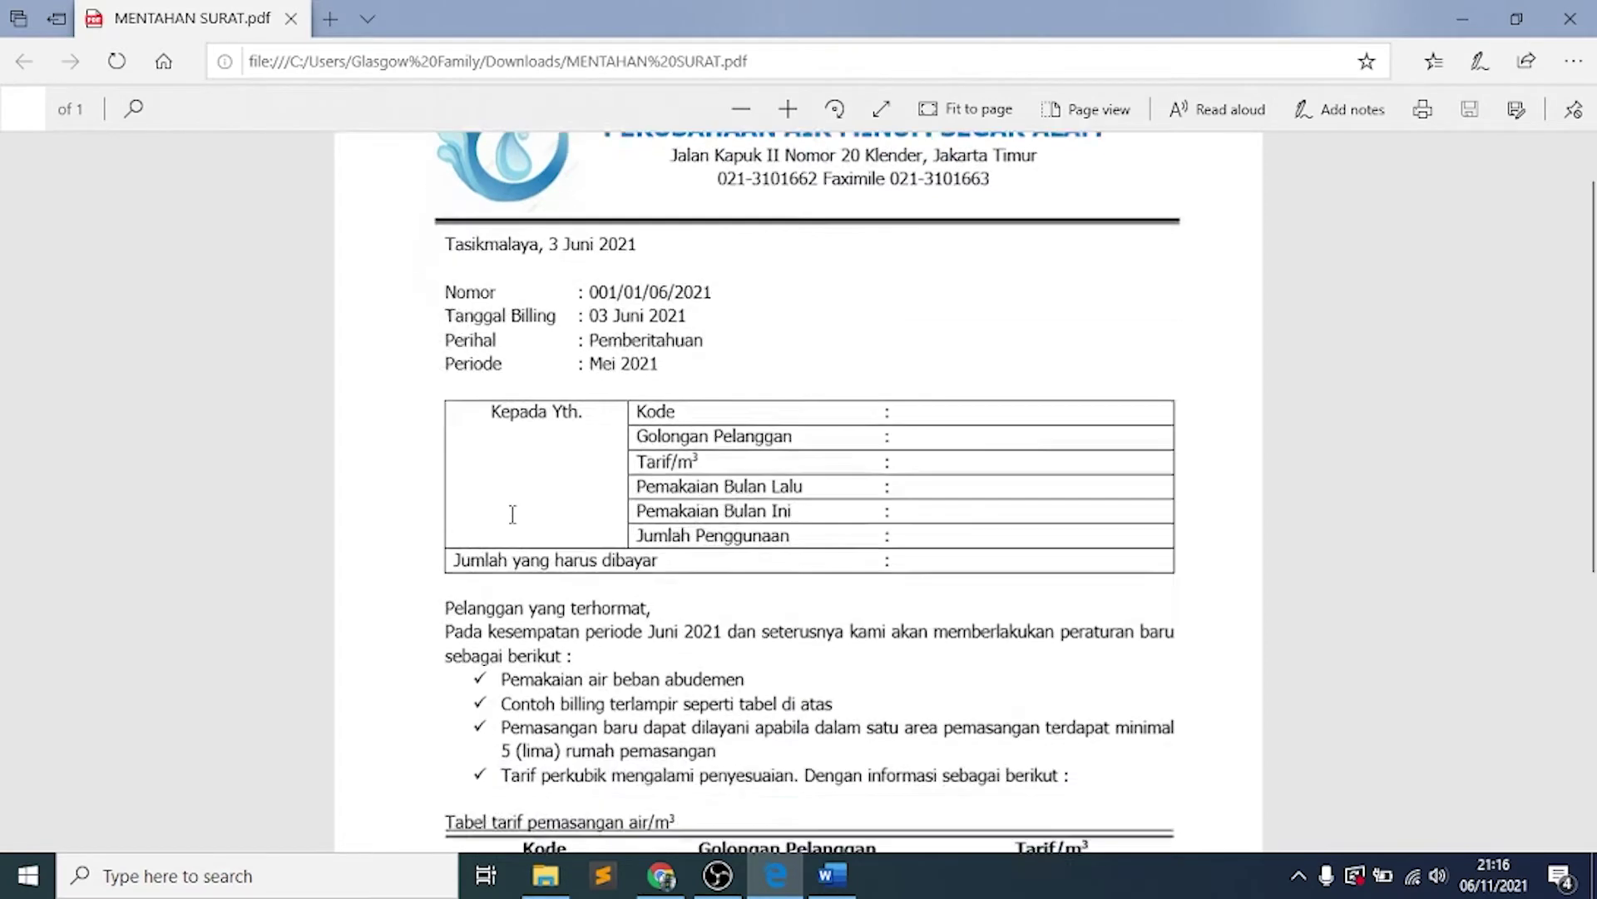
{"action": "scroll", "coordinate": [512, 513], "scroll_direction": "up", "scroll_amount": 4}
{"action": "scroll", "coordinate": [513, 513], "scroll_direction": "up", "scroll_amount": 1}
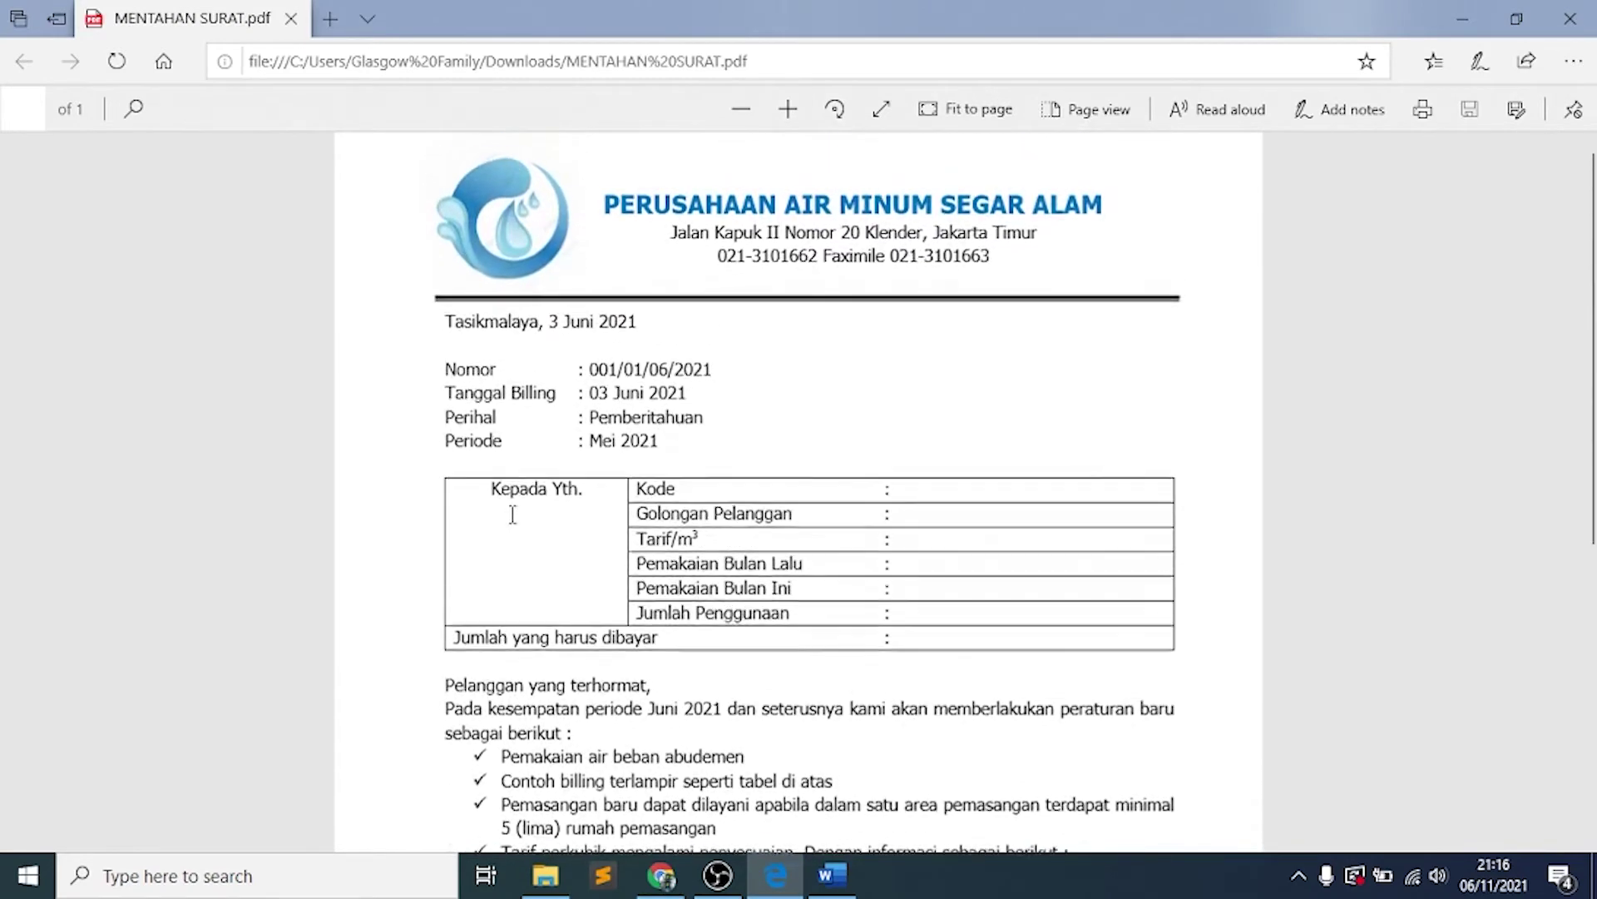
{"action": "scroll", "coordinate": [513, 513], "scroll_direction": "down", "scroll_amount": 2}
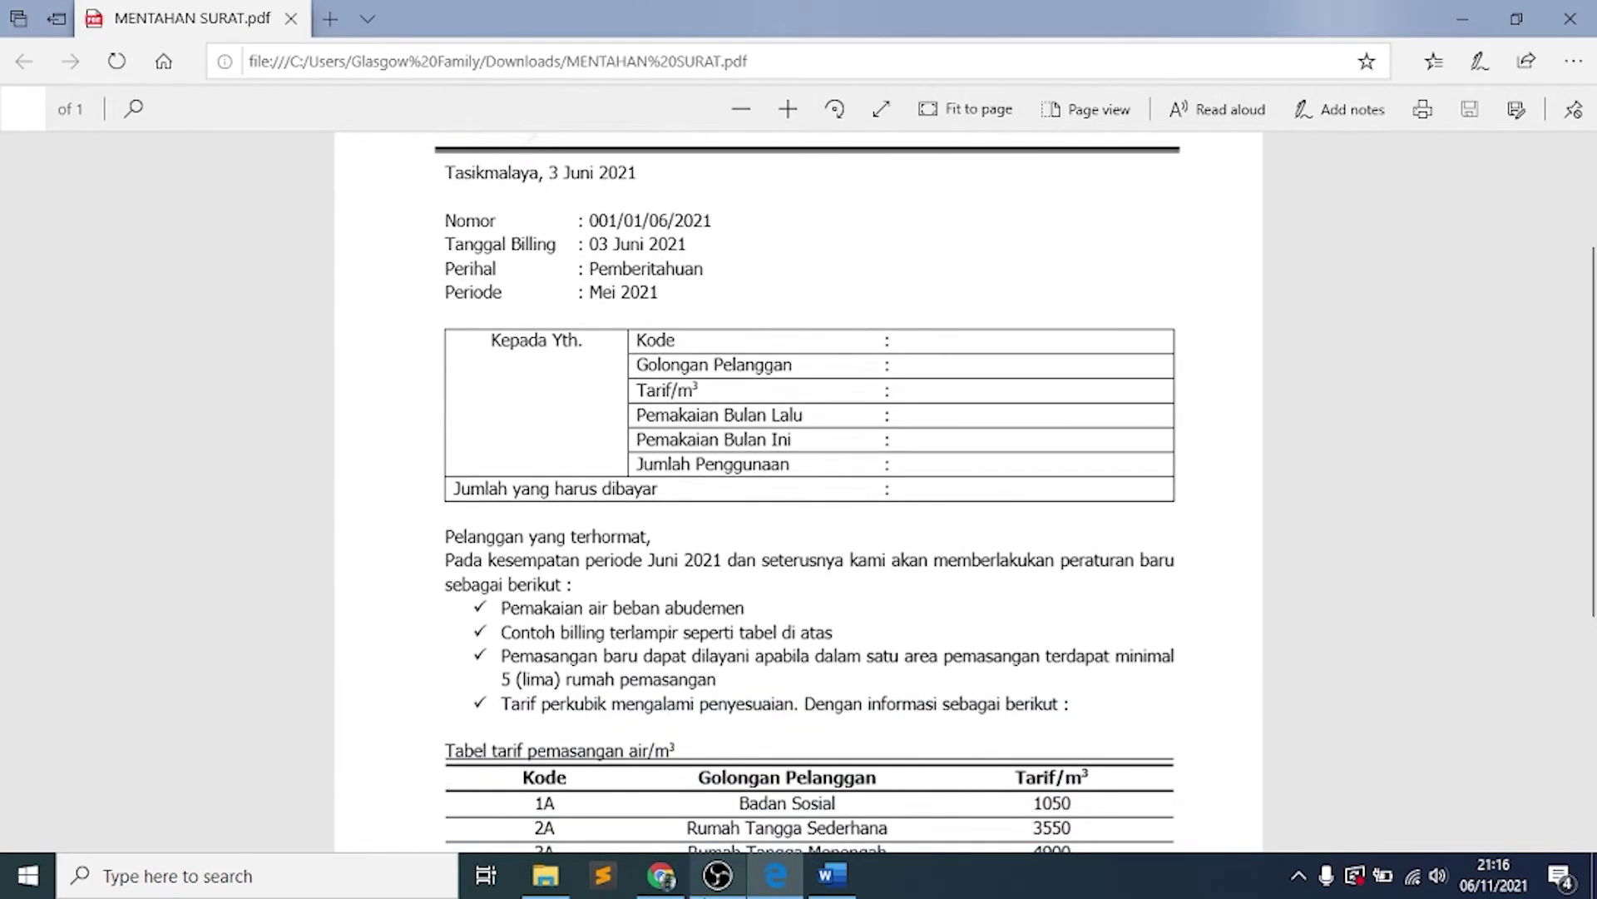
{"action": "left_click", "coordinate": [832, 874]}
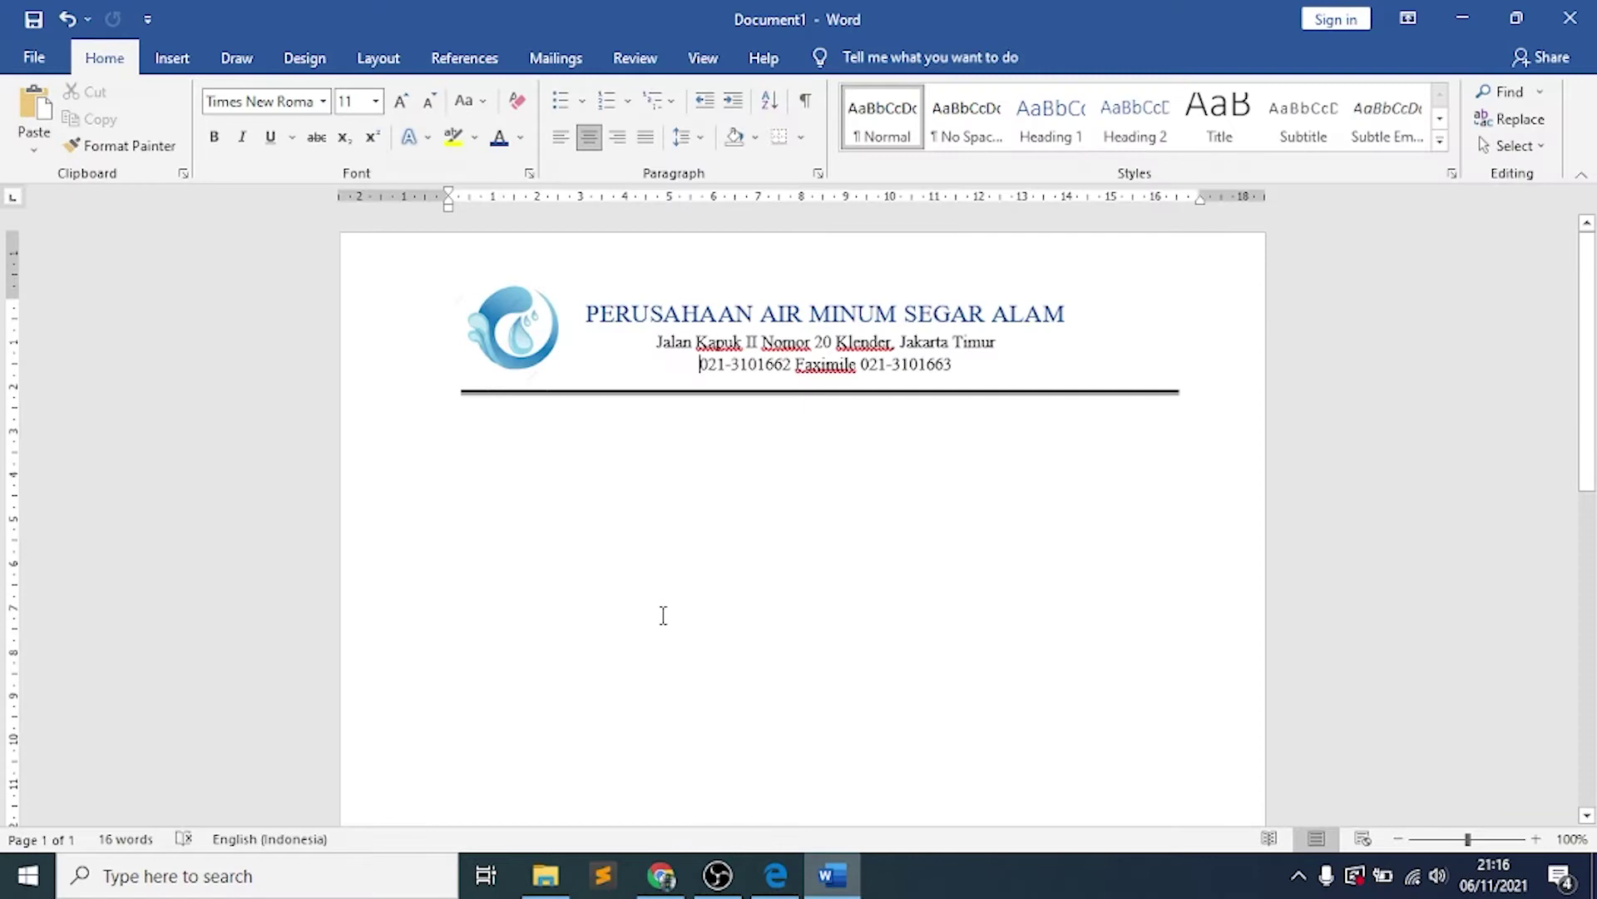
Type 'Tasikmalaya, 3 Juni 2021' and 'Nomor' on new lines below the letterhead
{"action": "left_click", "coordinate": [470, 426]}
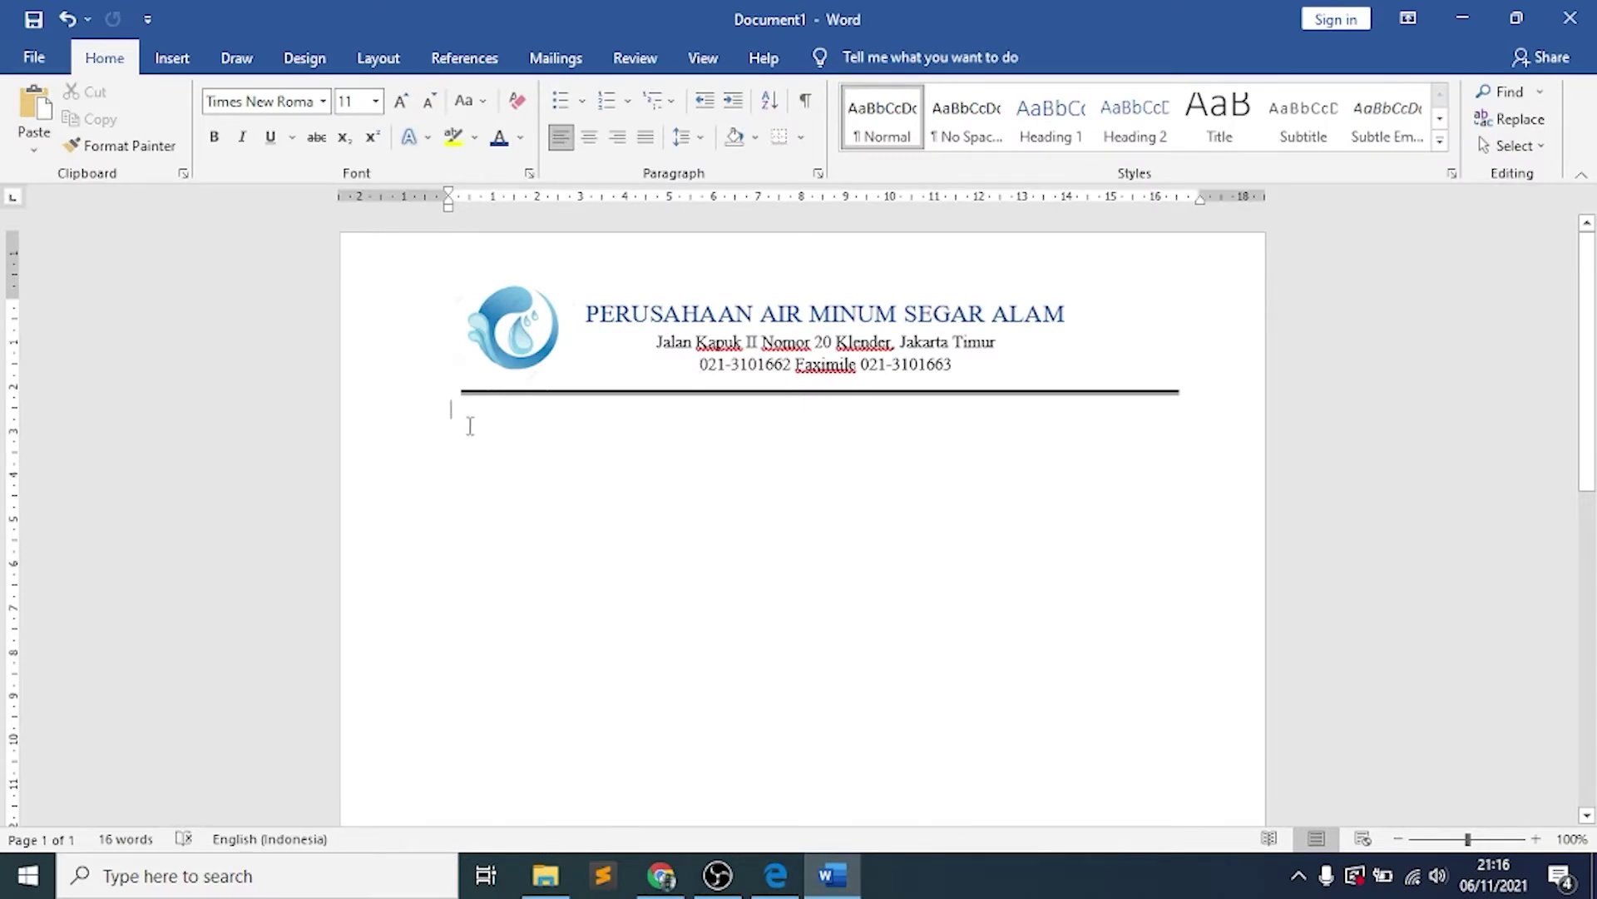
{"action": "key", "text": "Return"}
{"action": "type", "text": "Tasikmalay"}
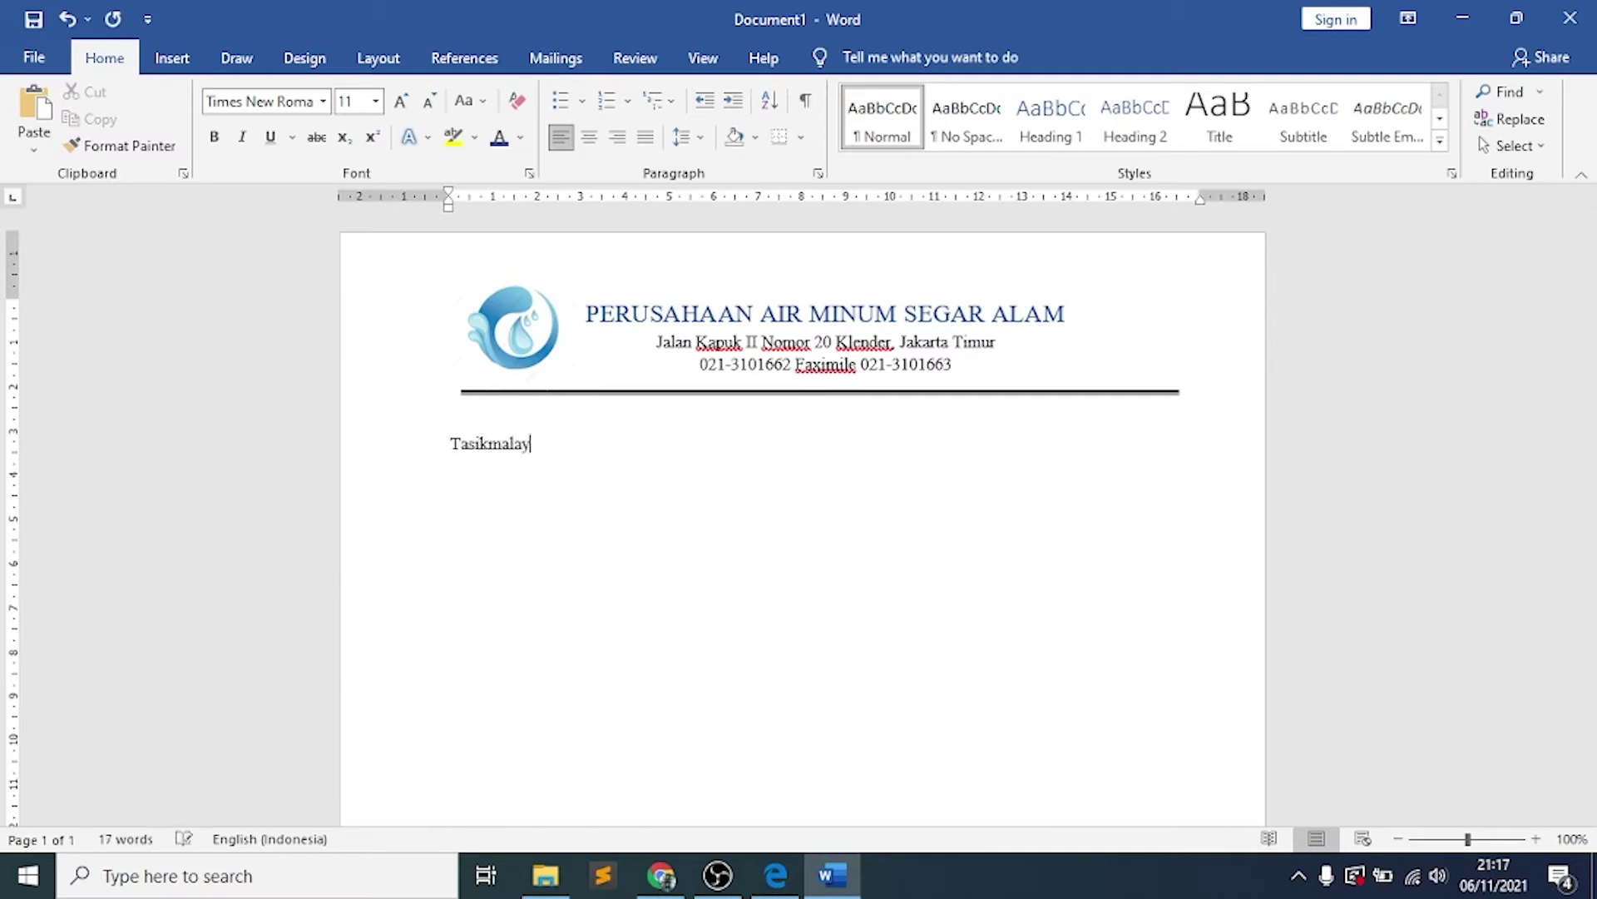
{"action": "type", "text": "a, 3 Juni 2021"}
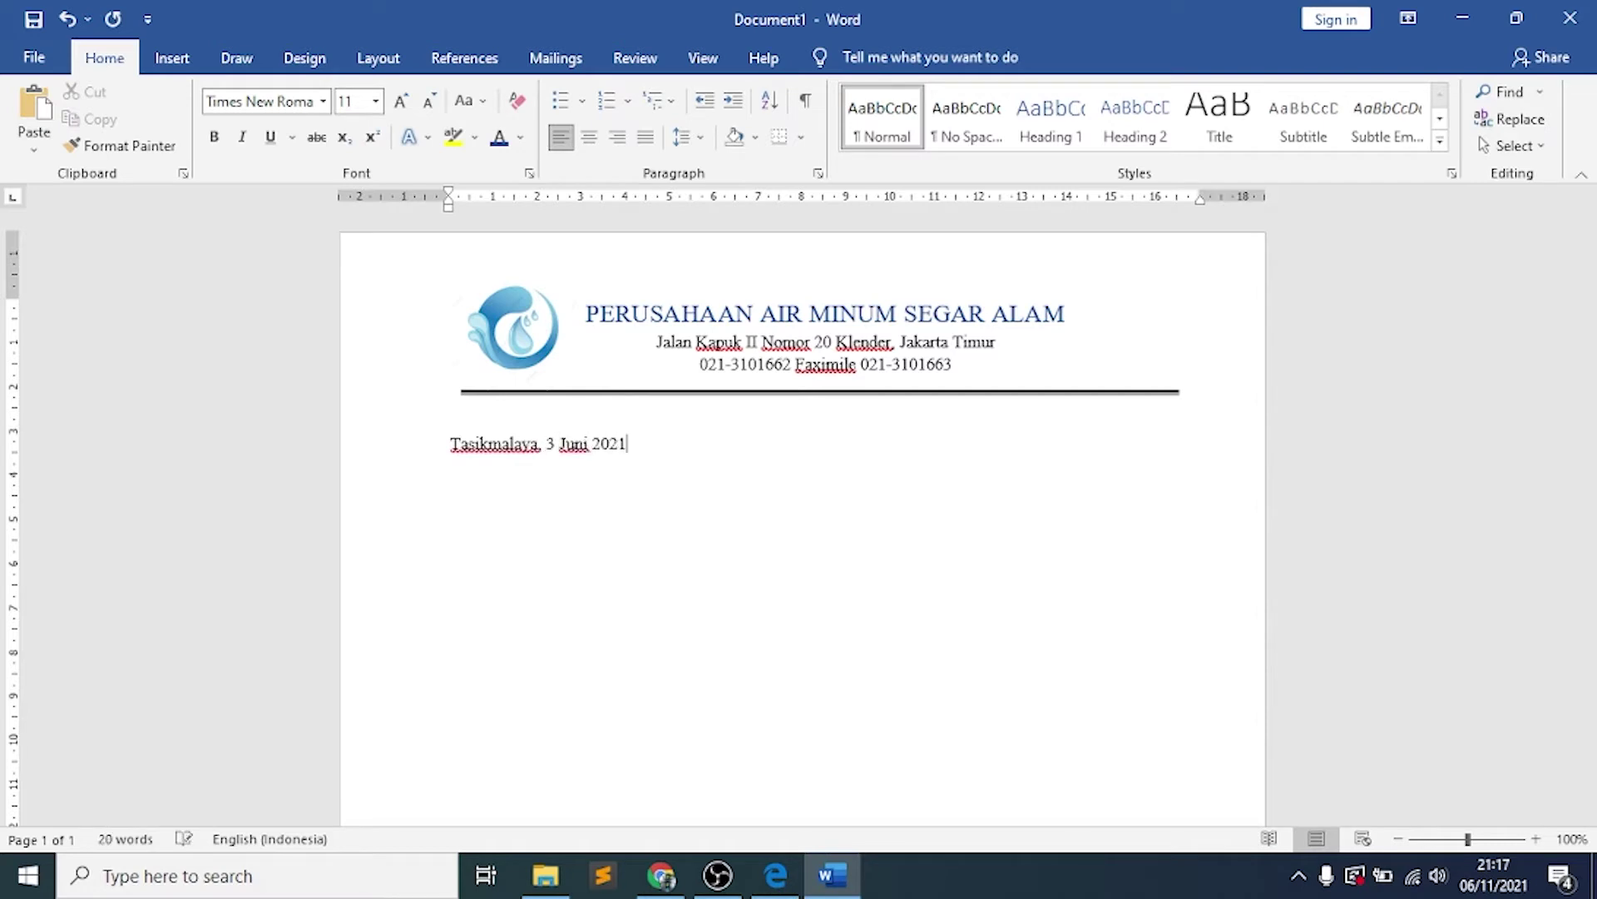
{"action": "key", "text": "Return"}
{"action": "type", "text": "Nomor"}
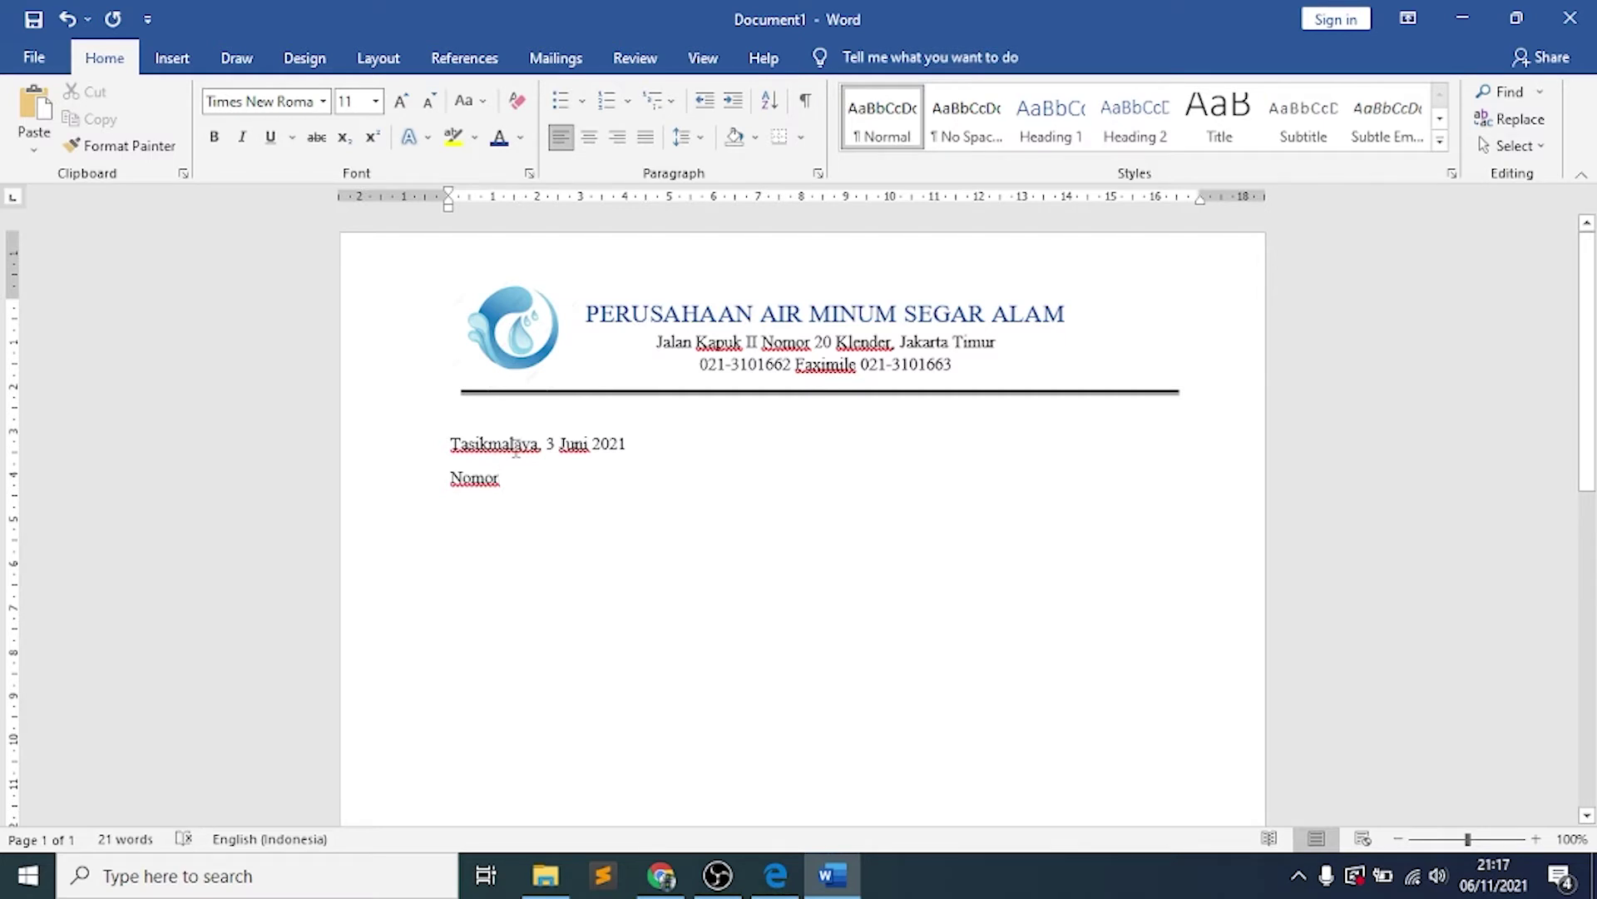
{"action": "left_click", "coordinate": [775, 875]}
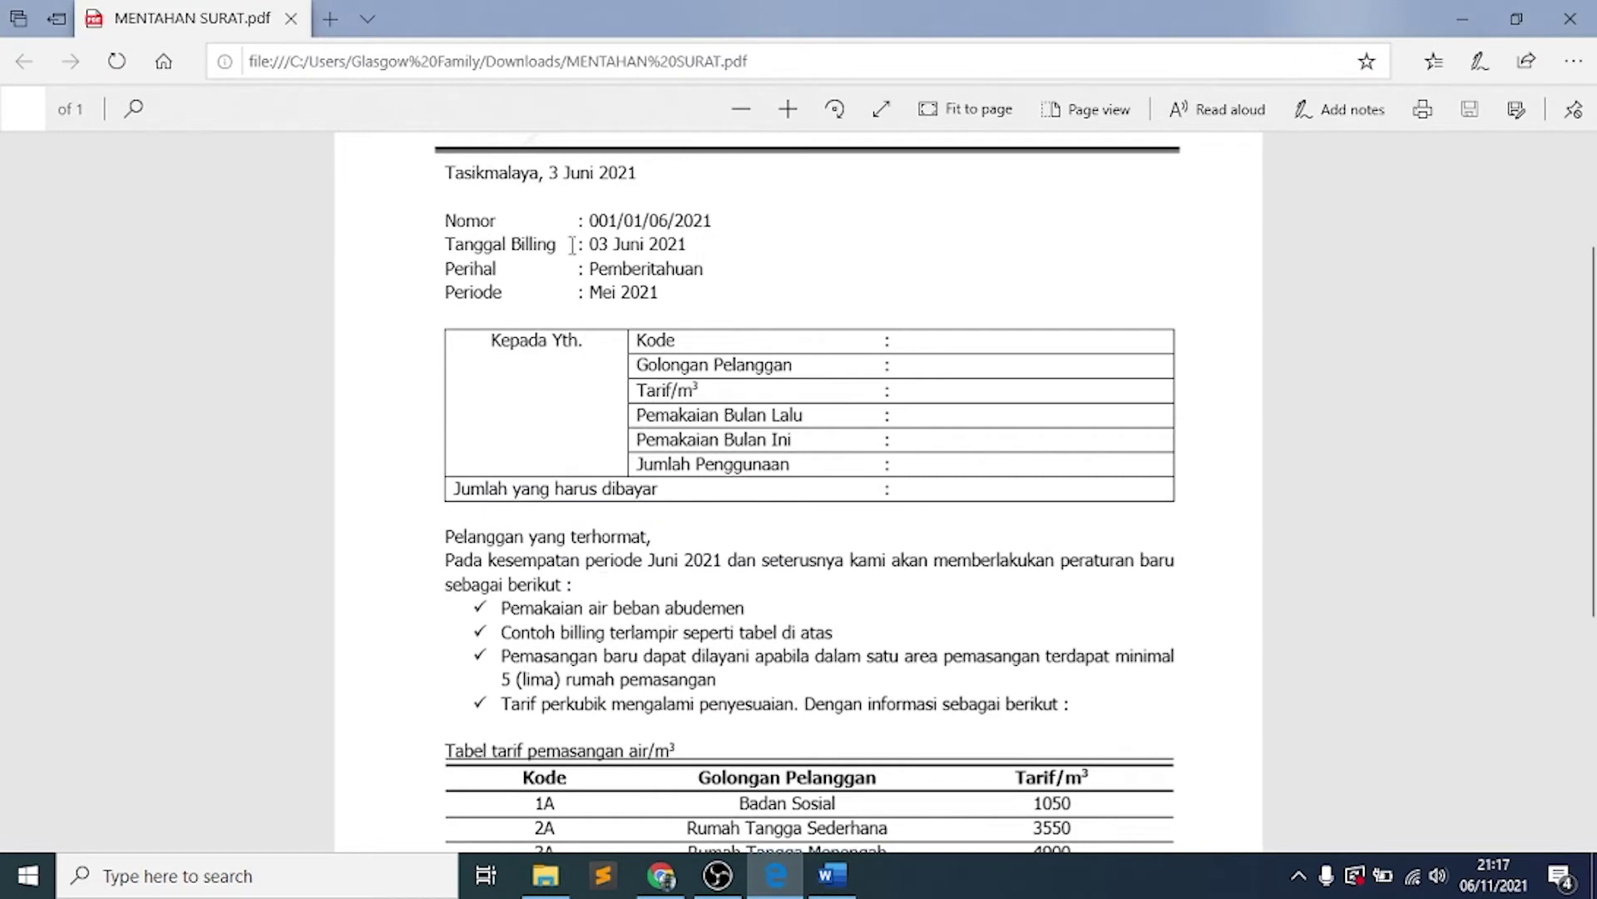
Check the PDF's Nomor to Periode lines, then add ': 001/01/06/2021' after Nomor in Word
{"action": "left_click_drag", "start_coordinate": [574, 218], "coordinate": [588, 298]}
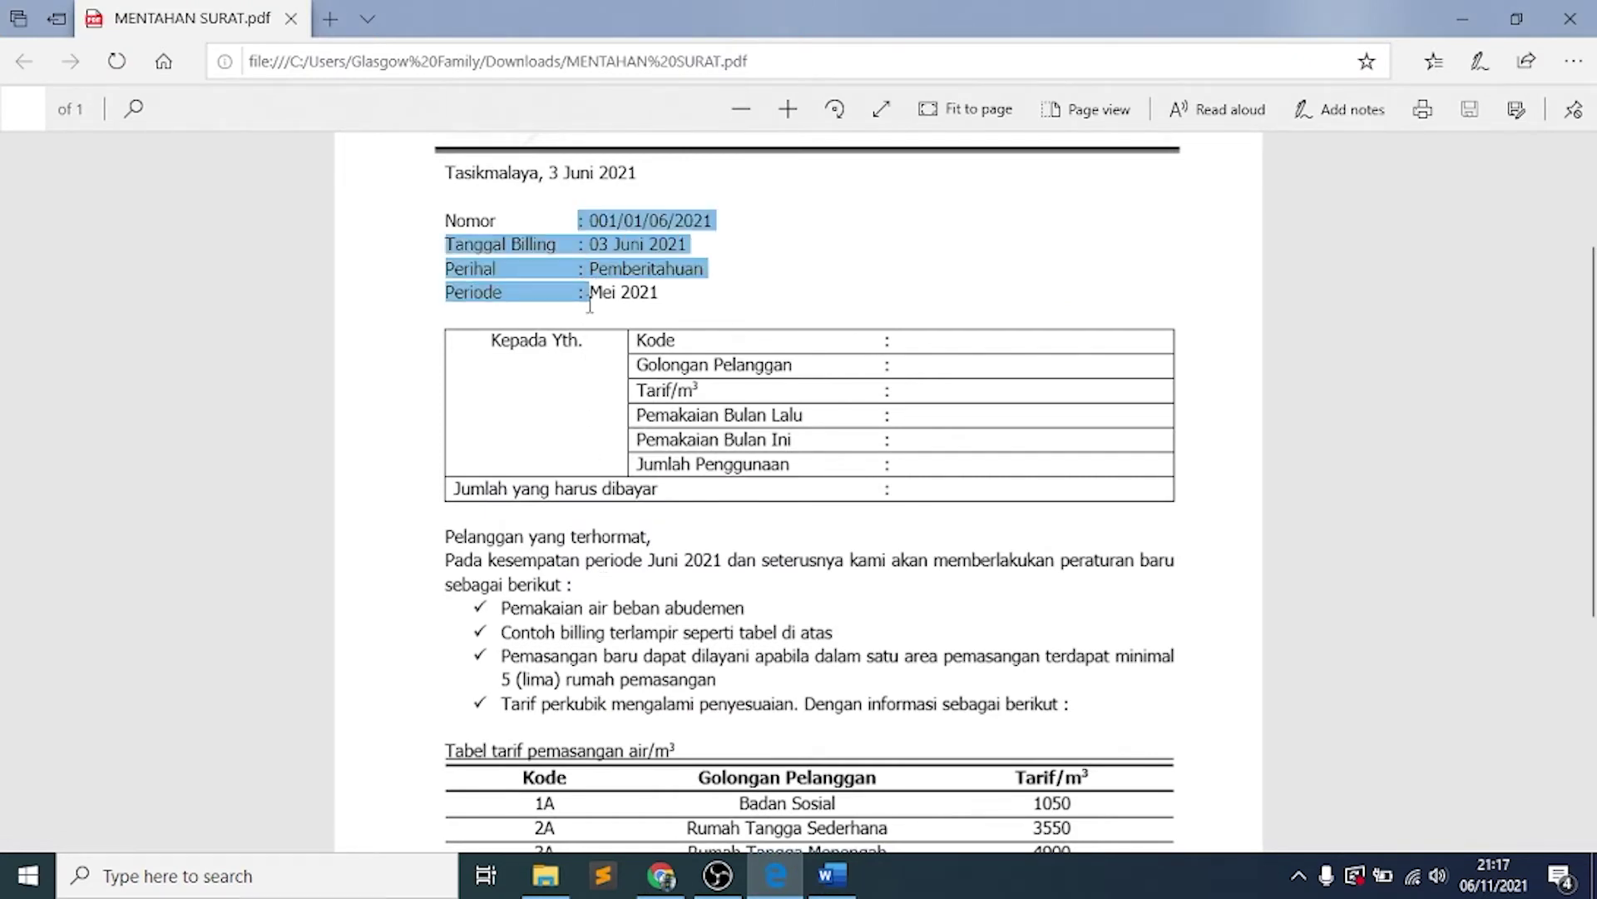
{"action": "left_click", "coordinate": [847, 257]}
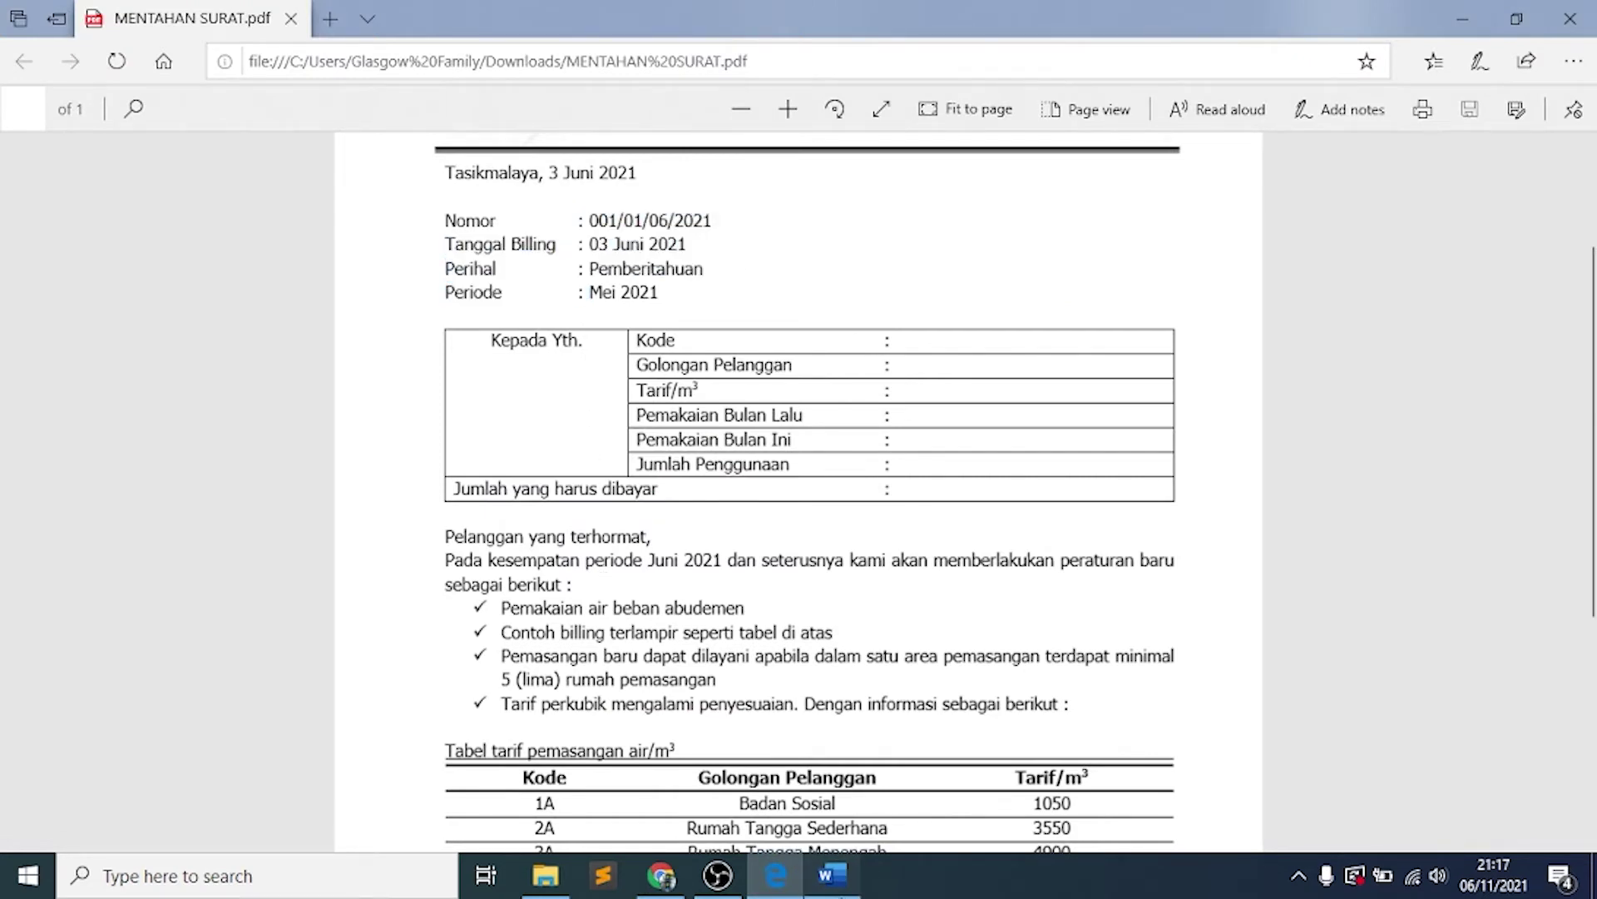
{"action": "left_click", "coordinate": [832, 875]}
{"action": "left_click", "coordinate": [561, 487]}
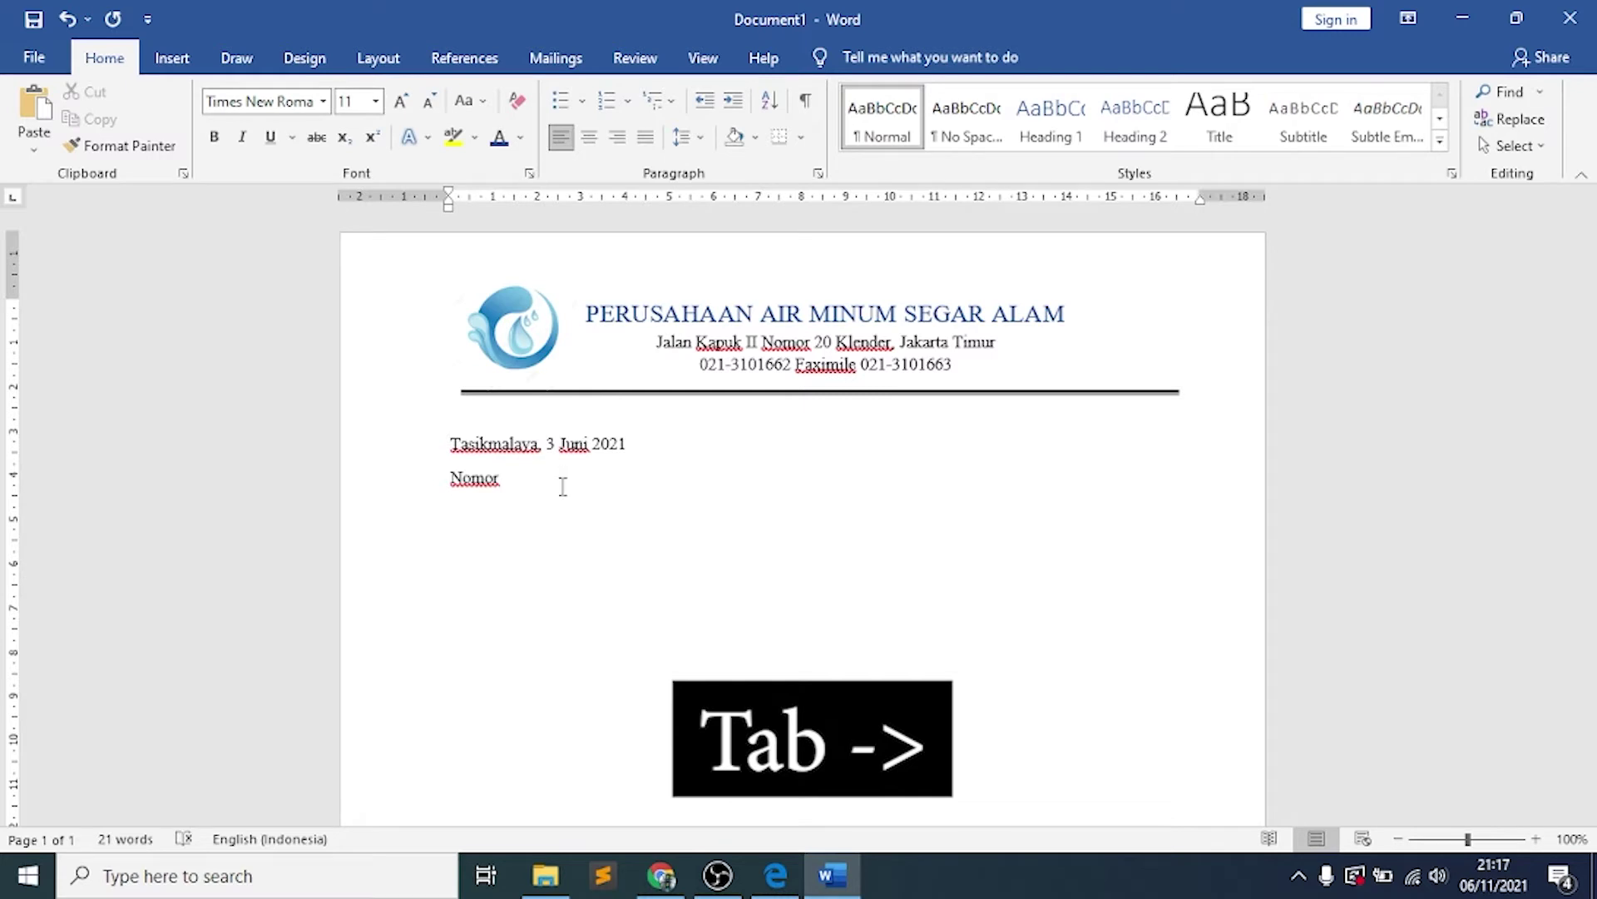
{"action": "type", "text": ":"}
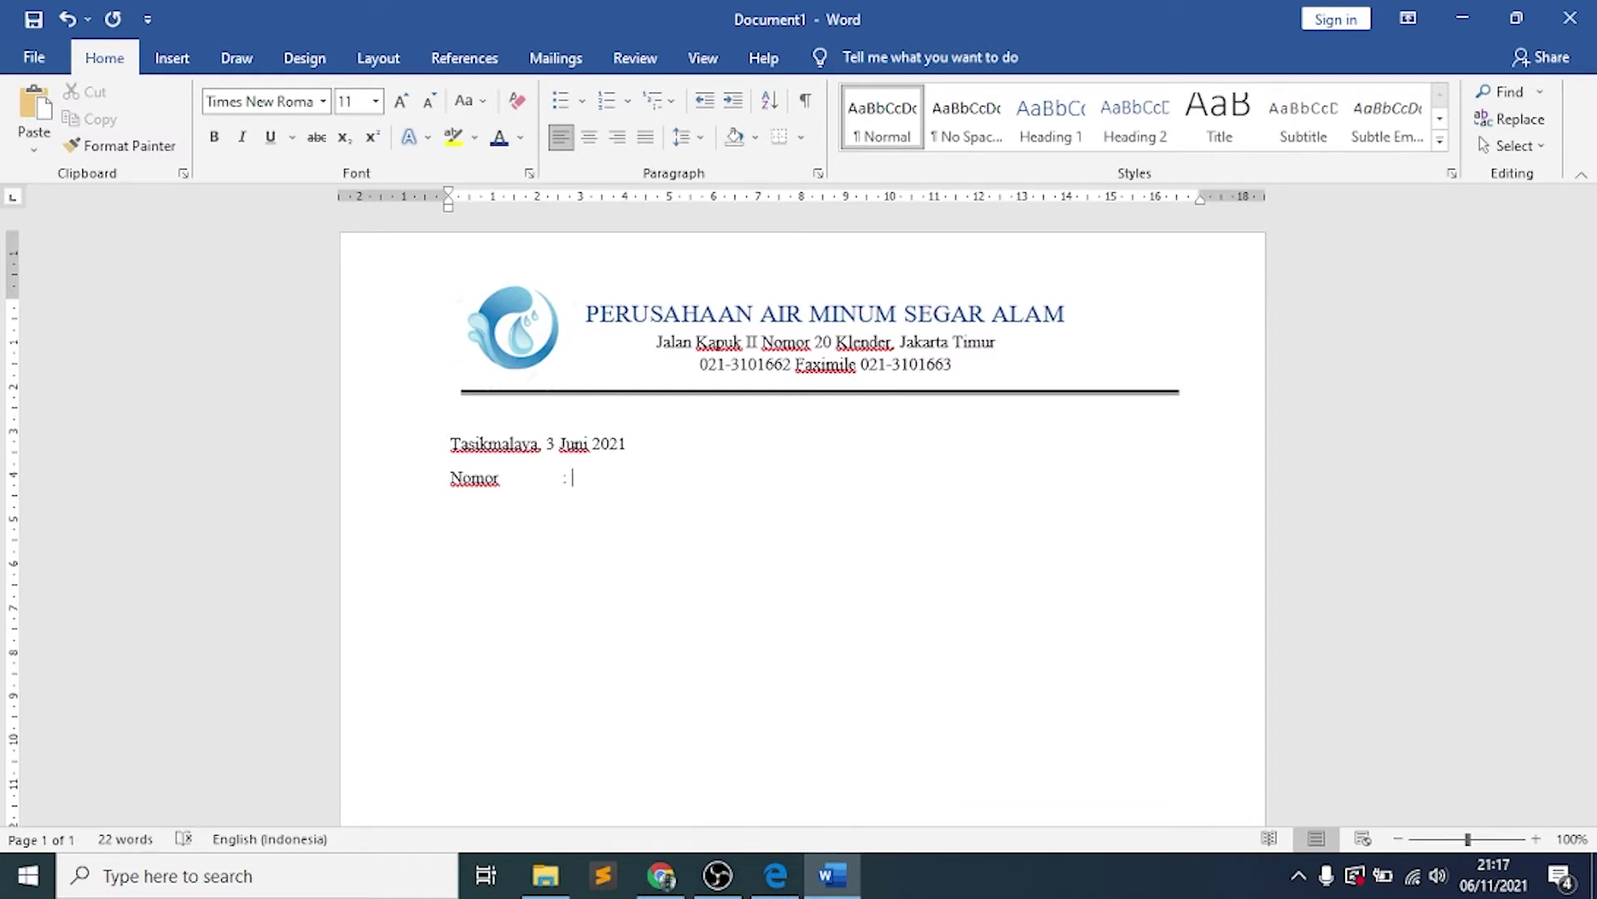
{"action": "type", "text": " 001/01/06/2021"}
Add 'Tanggal Billing : 03 Juni 2021', 'Perihal : Pemberitahuan' and 'Periode : Mei 2021' with tab-aligned colons
{"action": "key", "text": "Return"}
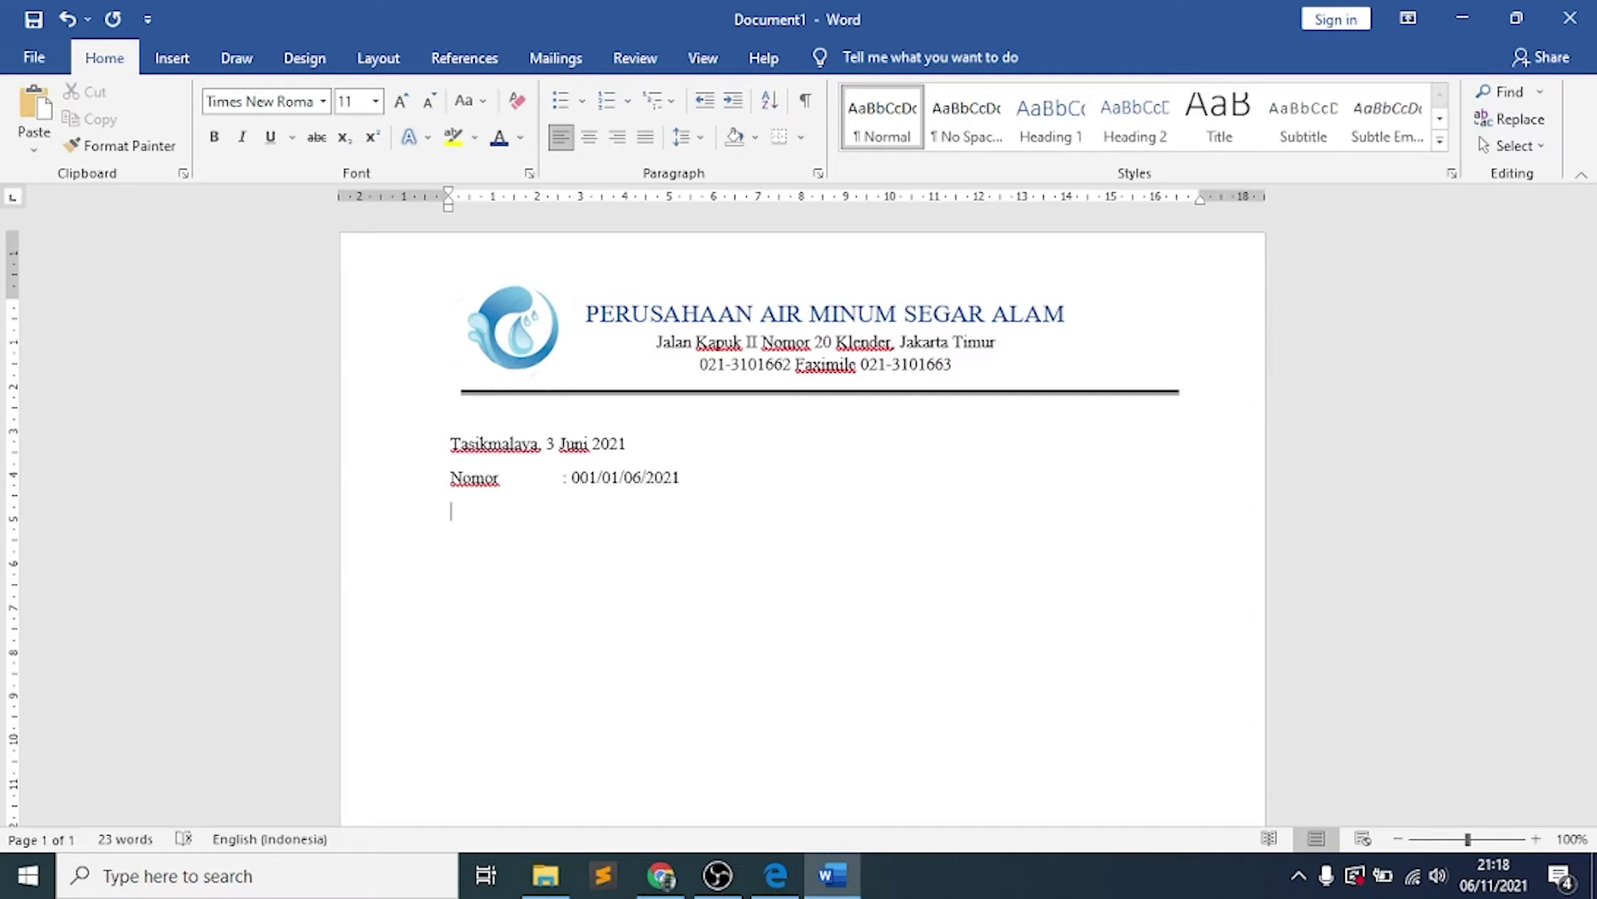
{"action": "type", "text": "Tanggal Billing :"}
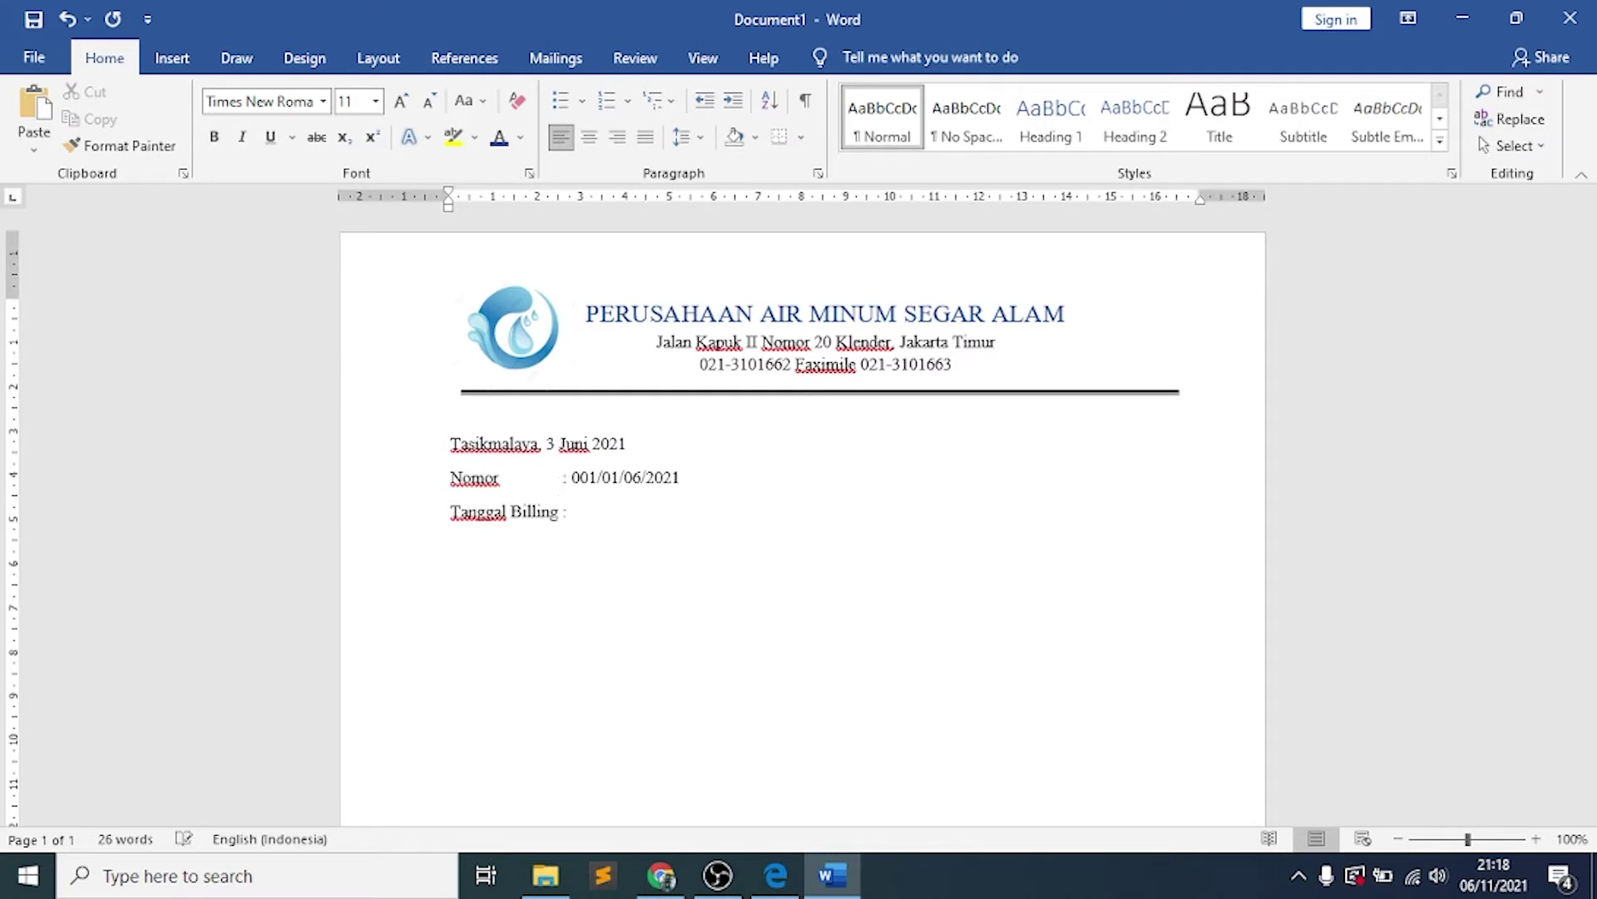
{"action": "type", "text": " 03 Juni 2021"}
{"action": "key", "text": "Return"}
{"action": "type", "text": "Perihal"}
{"action": "key", "text": "Tab"}
{"action": "type", "text": ": "}
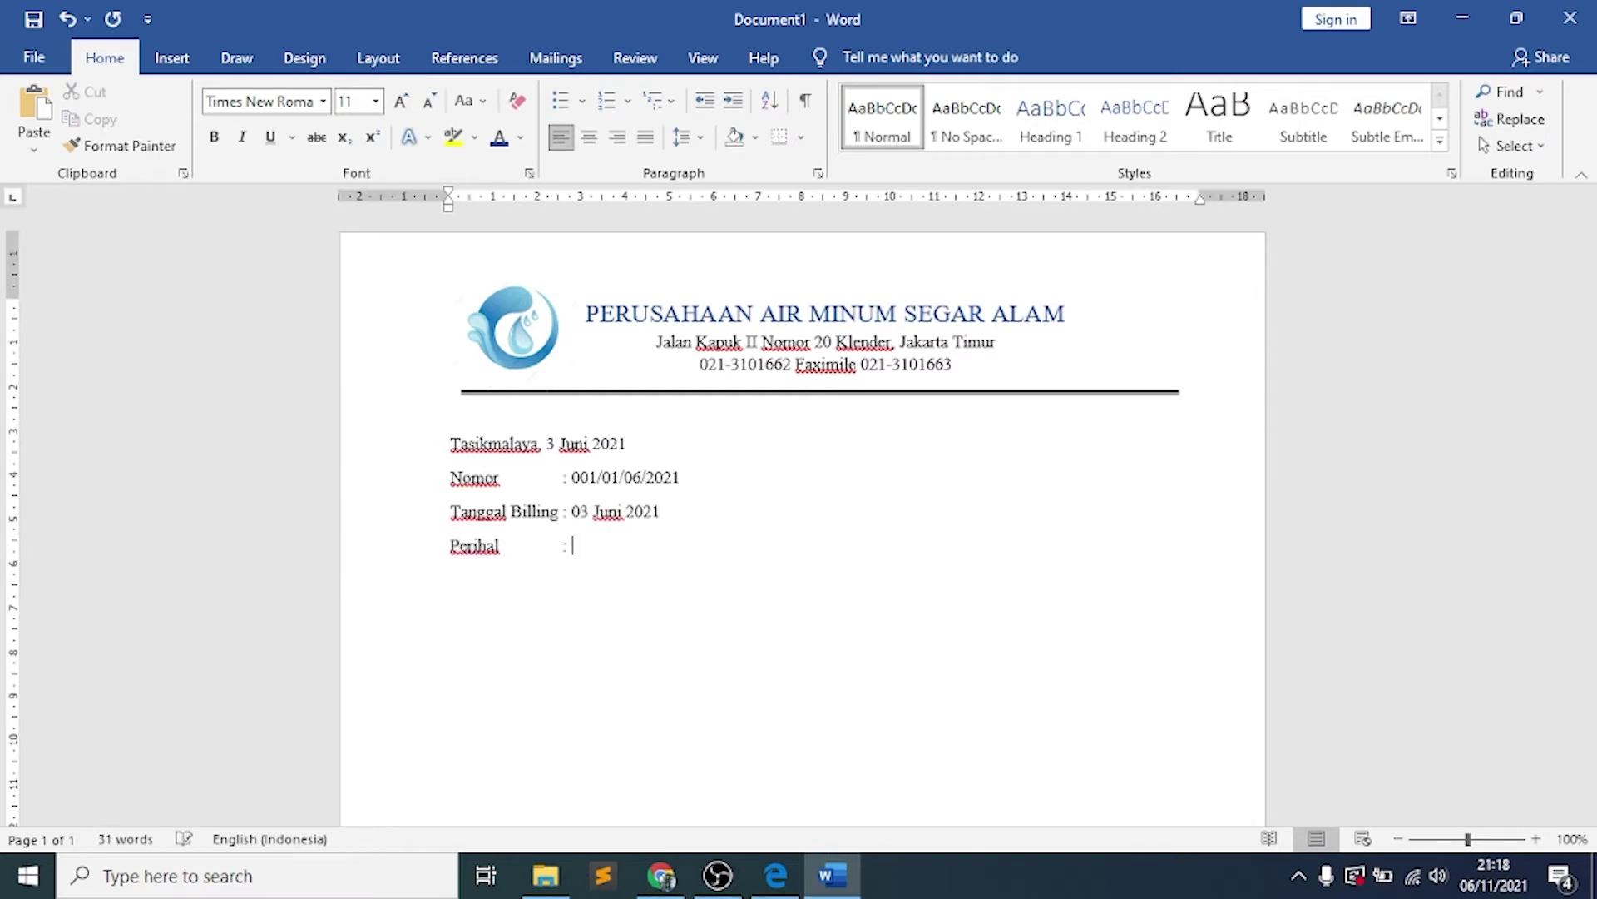
{"action": "type", "text": "Pemberitahuan"}
{"action": "key", "text": "Return"}
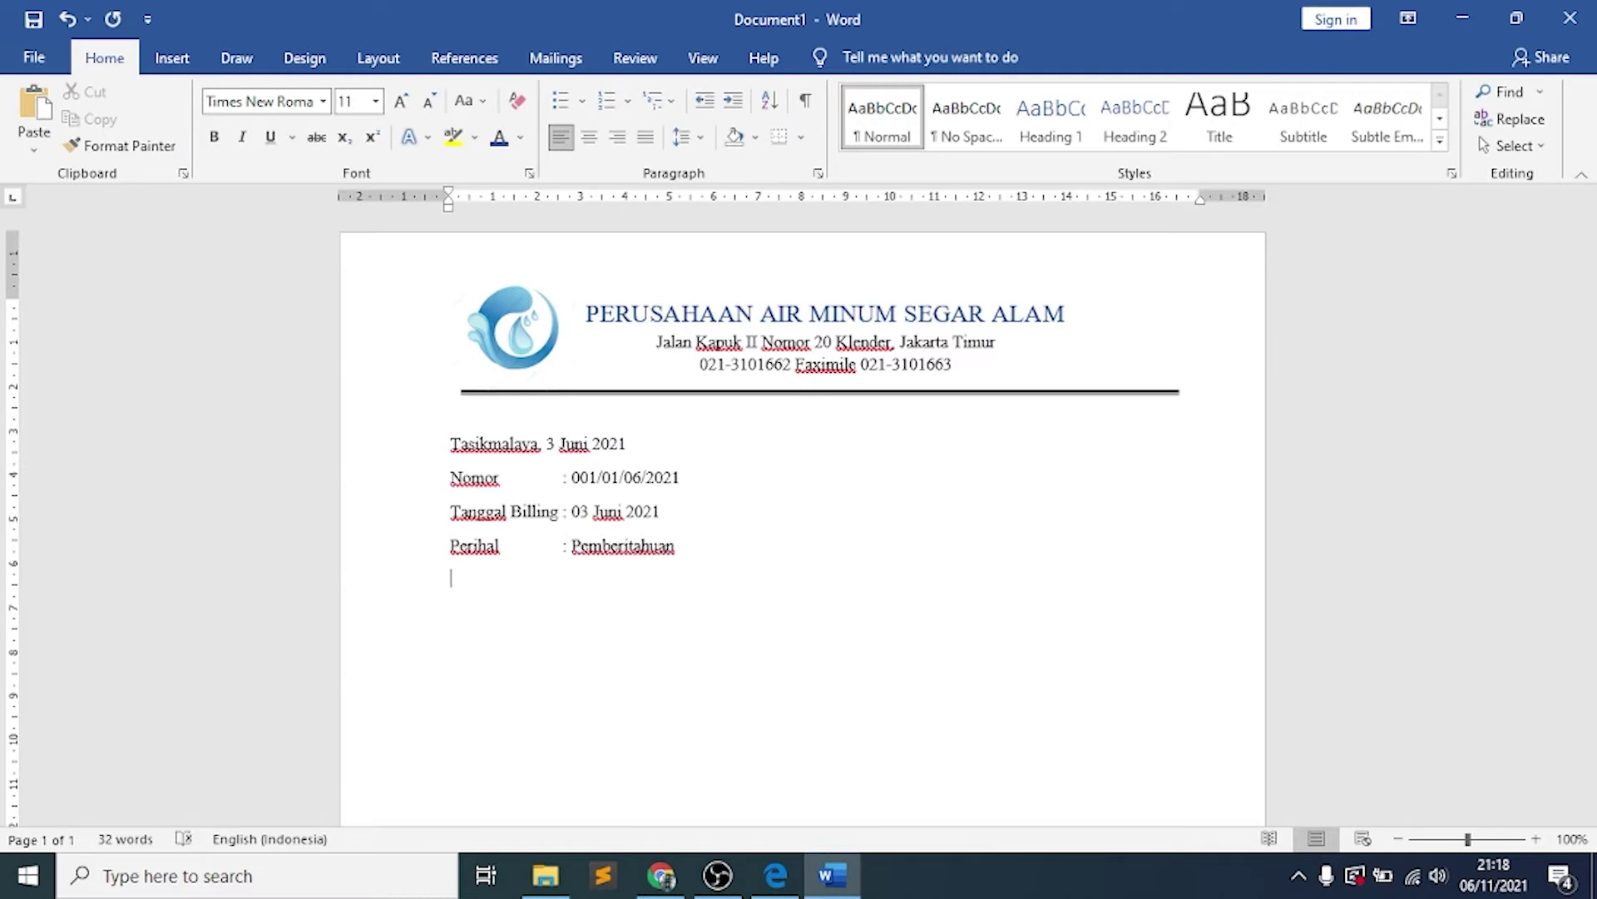
{"action": "type", "text": "periode"}
{"action": "key", "text": "Tab"}
{"action": "type", "text": ": Mei 2021"}
Add blank lines after the date and Periode lines and shift the letterhead rule slightly left
{"action": "key", "text": "Return"}
{"action": "key", "text": "Return"}
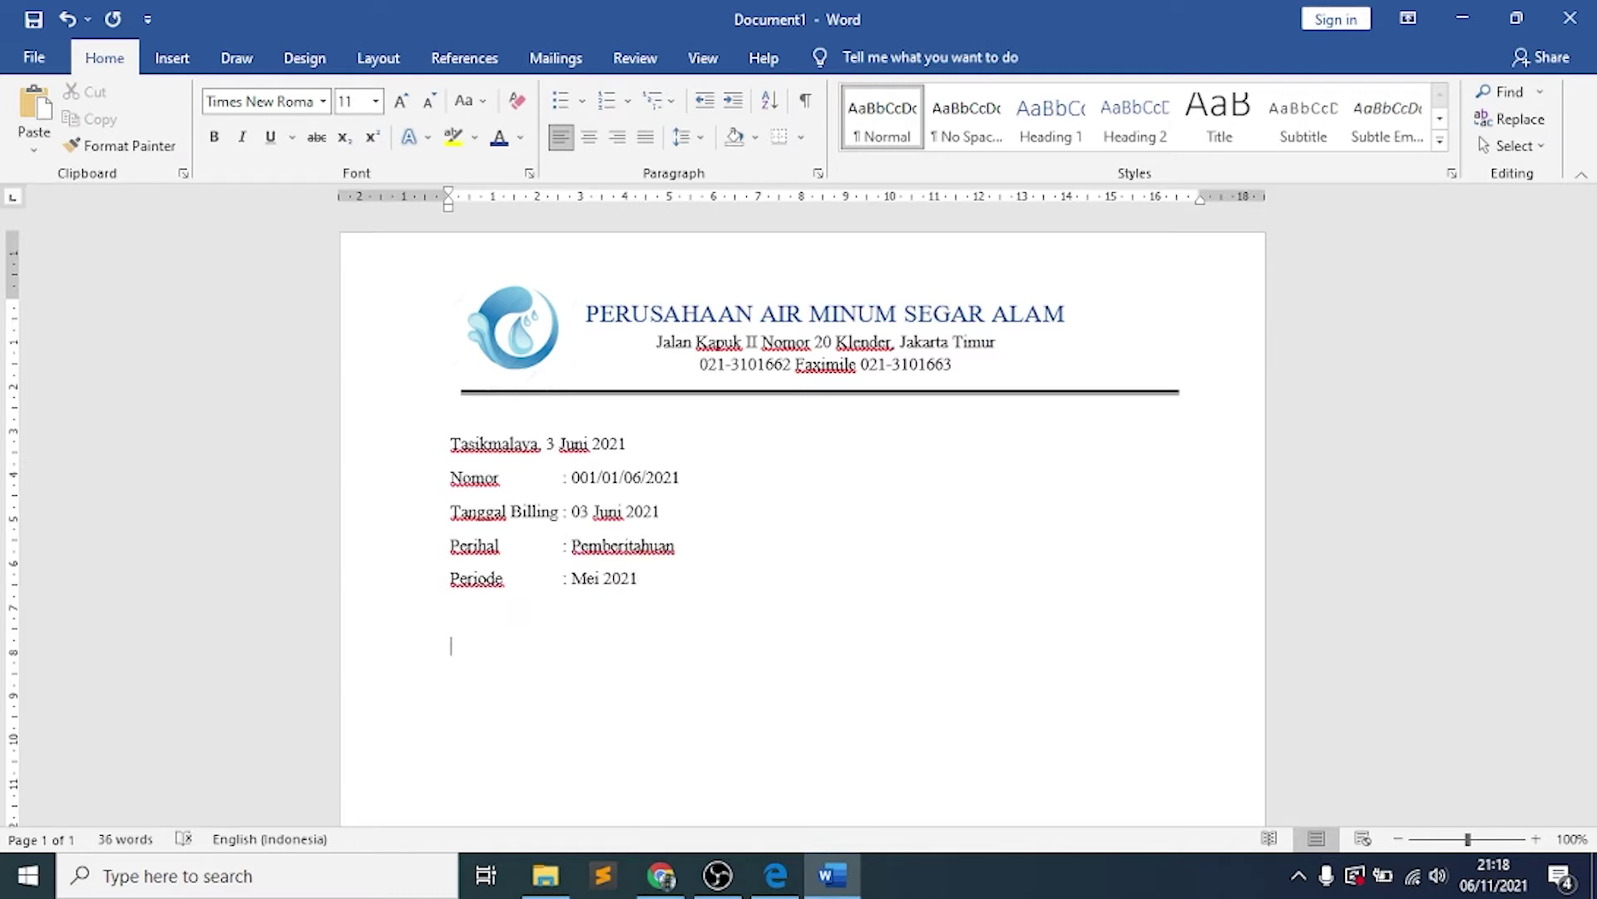
{"action": "left_click", "coordinate": [667, 441]}
{"action": "key", "text": "Return"}
{"action": "left_click", "coordinate": [794, 393]}
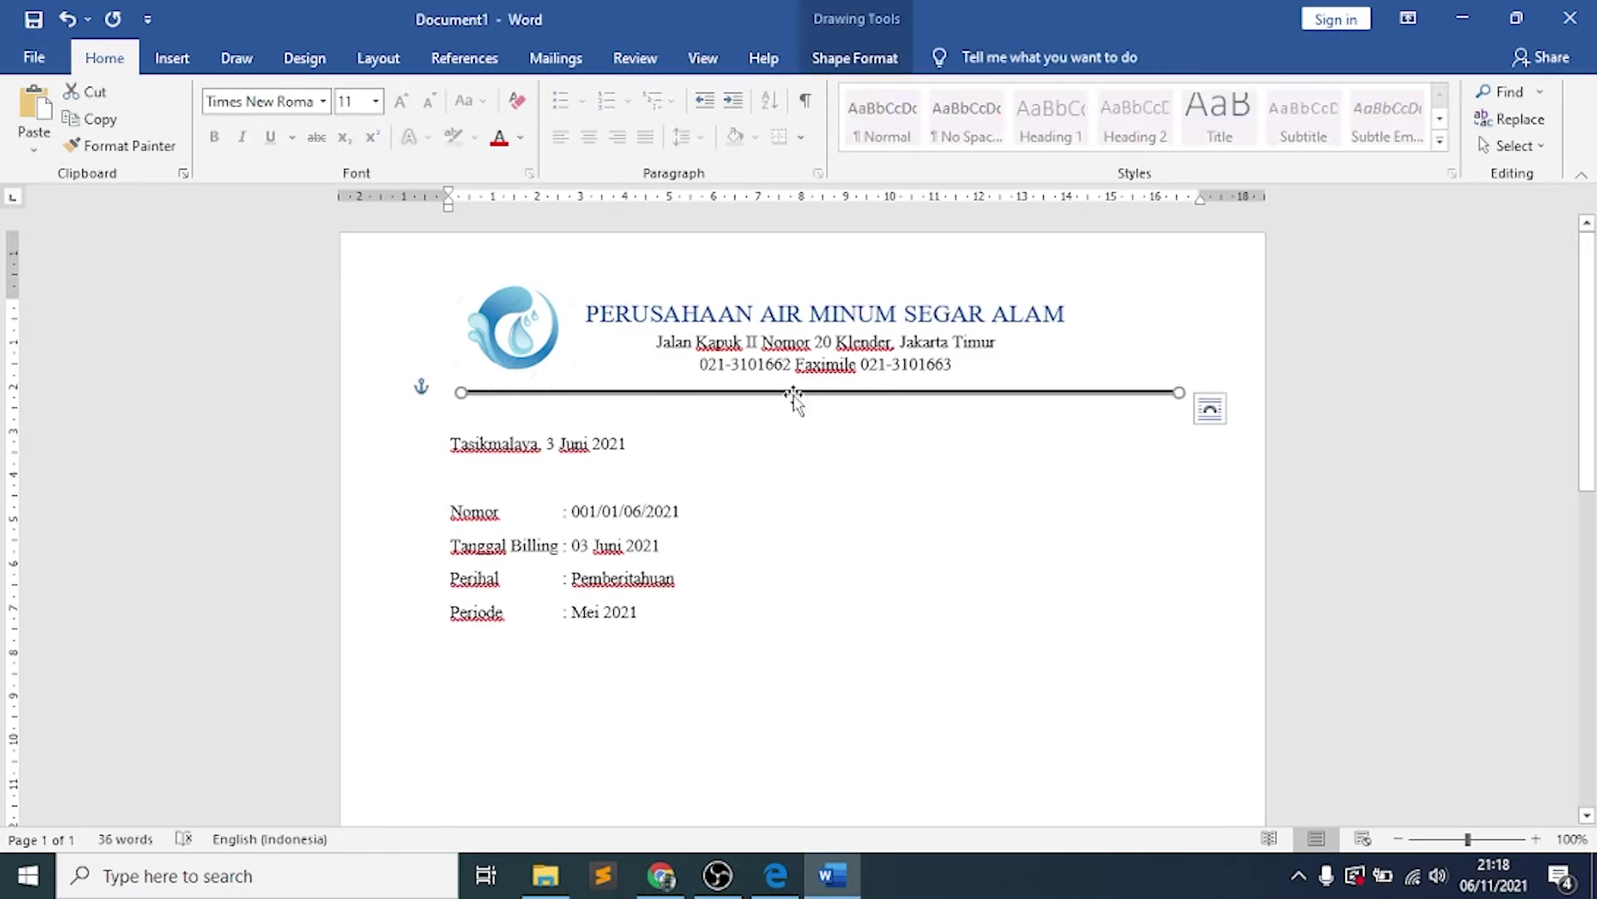
{"action": "left_click_drag", "start_coordinate": [794, 398], "coordinate": [787, 399]}
{"action": "left_click", "coordinate": [479, 648]}
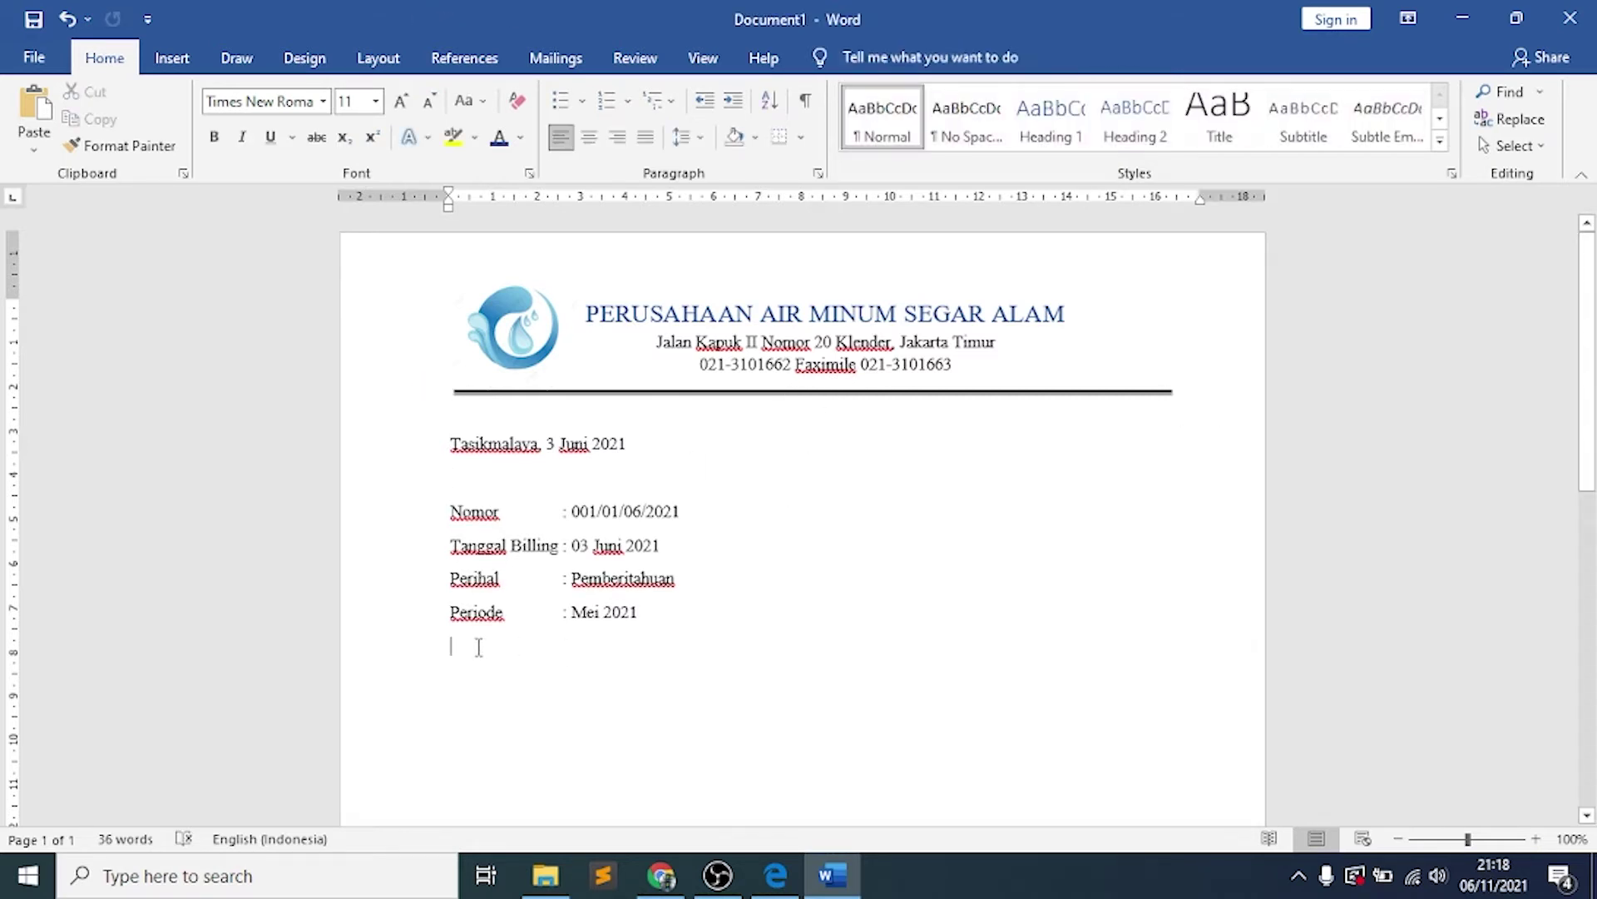
{"action": "key", "text": "Return"}
{"action": "key", "text": "alt+Tab"}
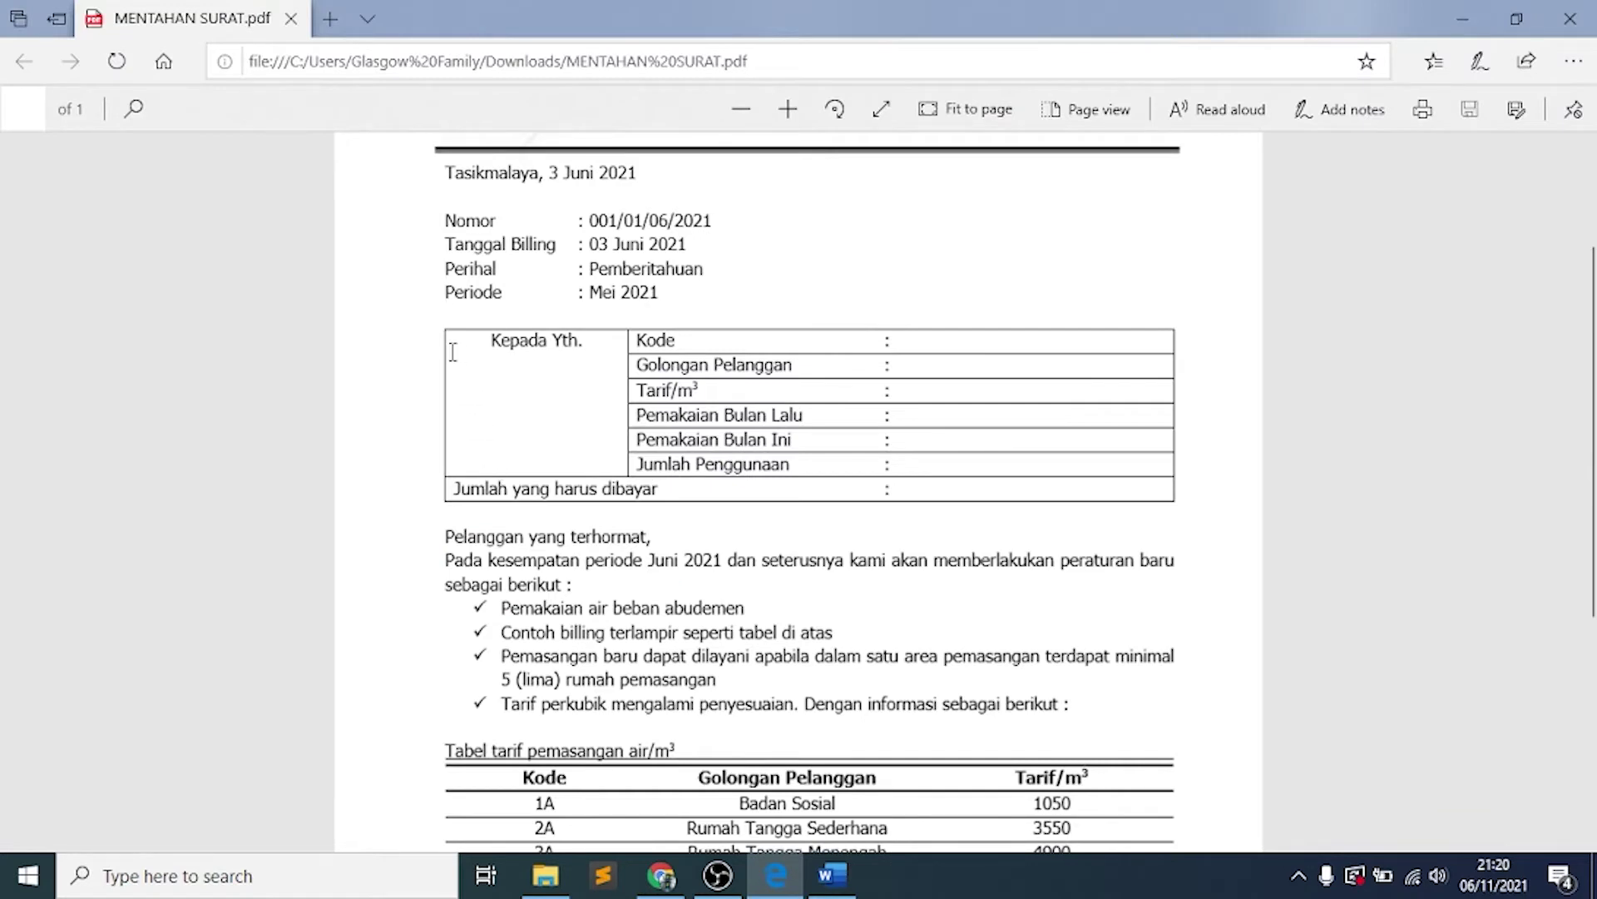
Select the PDF's customer table rows and greeting to study them, then return to Word
{"action": "left_click_drag", "start_coordinate": [455, 356], "coordinate": [1054, 499]}
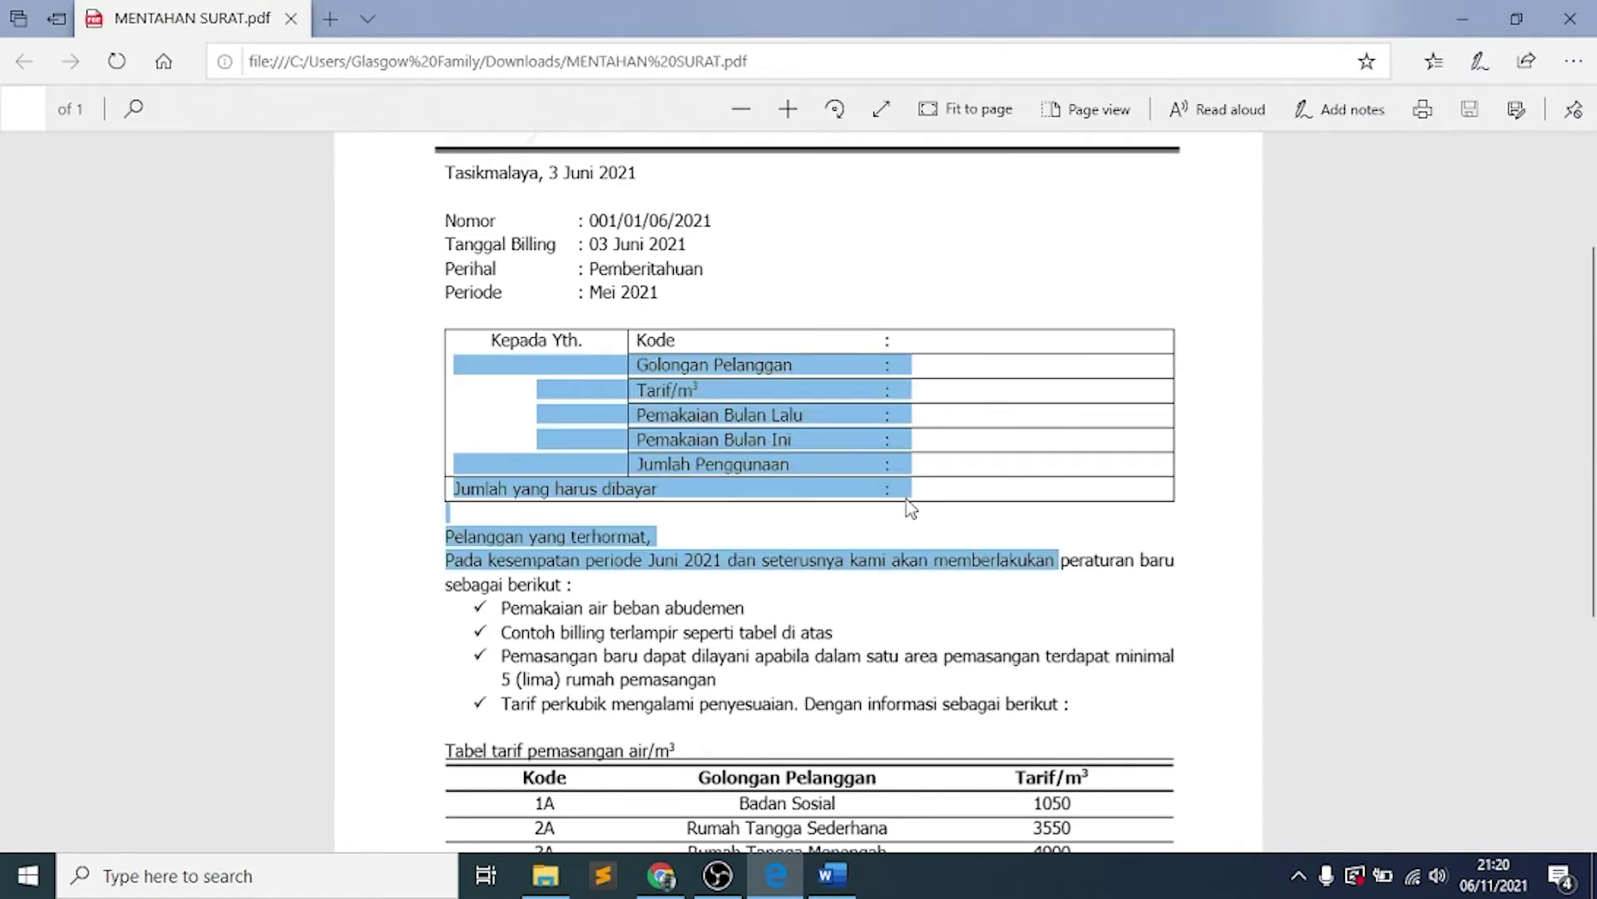
{"action": "left_click", "coordinate": [851, 526]}
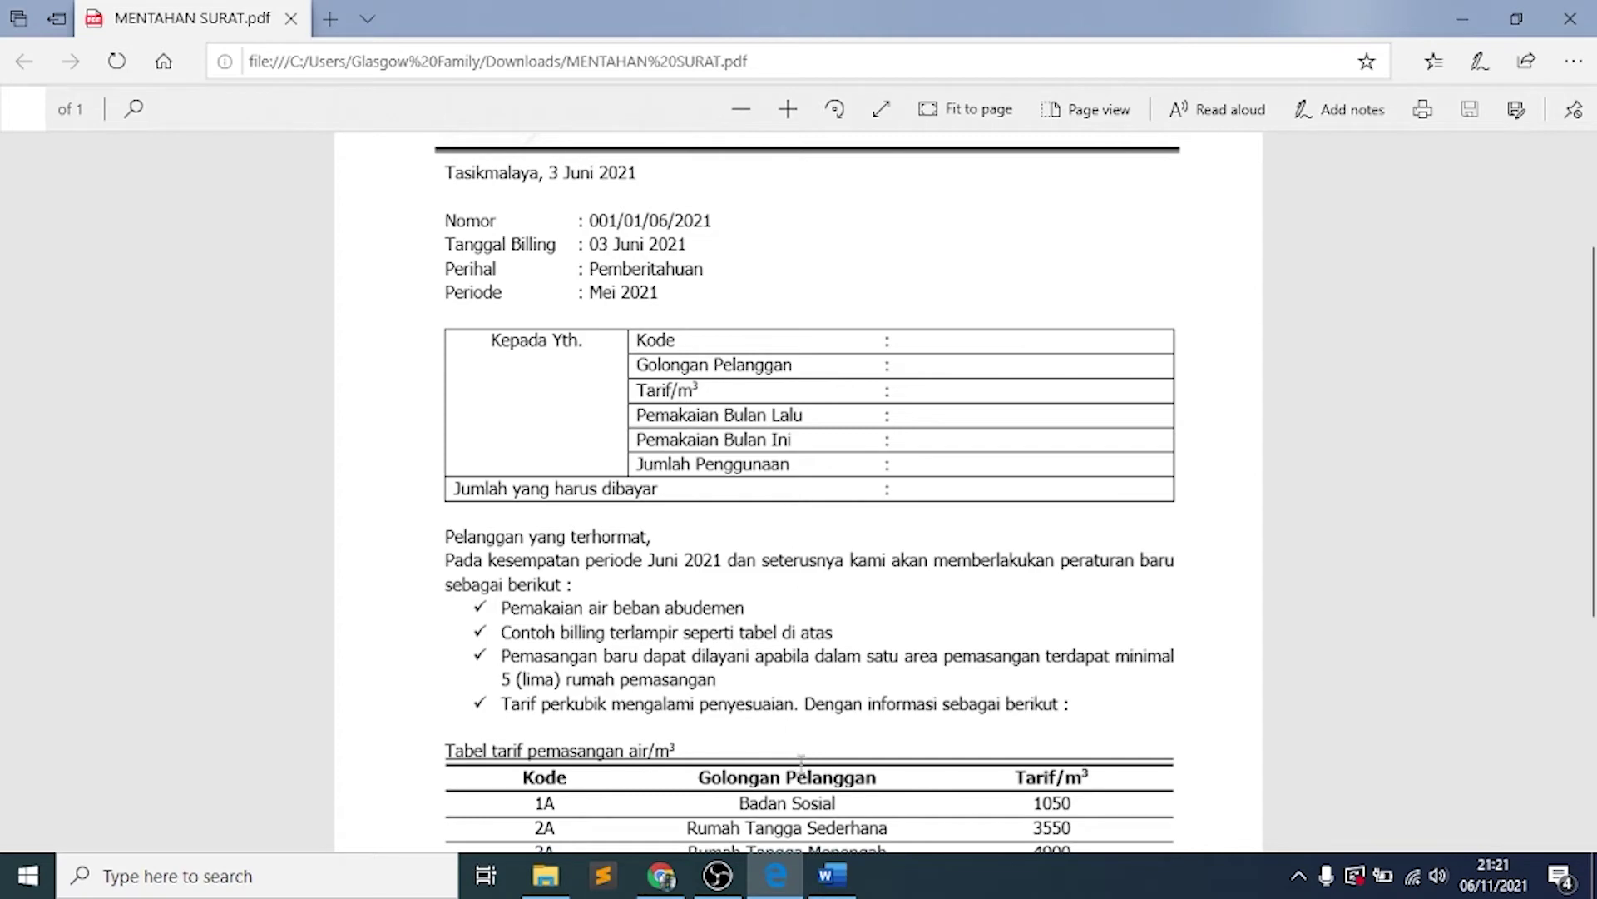
{"action": "left_click", "coordinate": [829, 889]}
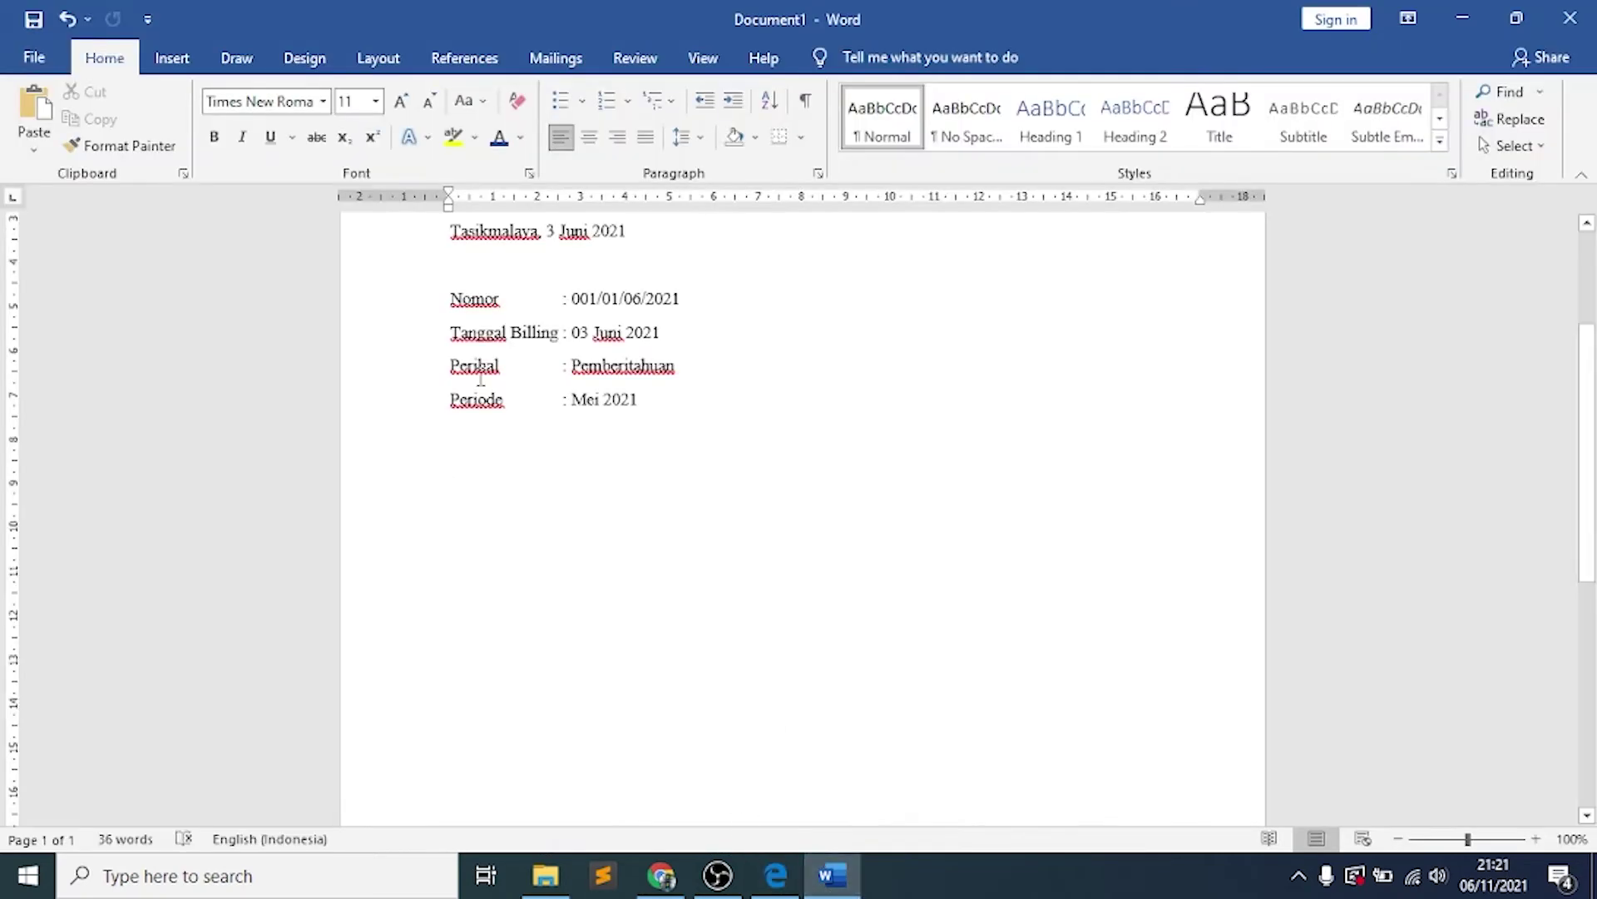
Insert a 4-column by 7-row table below the letter details
{"action": "left_click", "coordinate": [180, 60]}
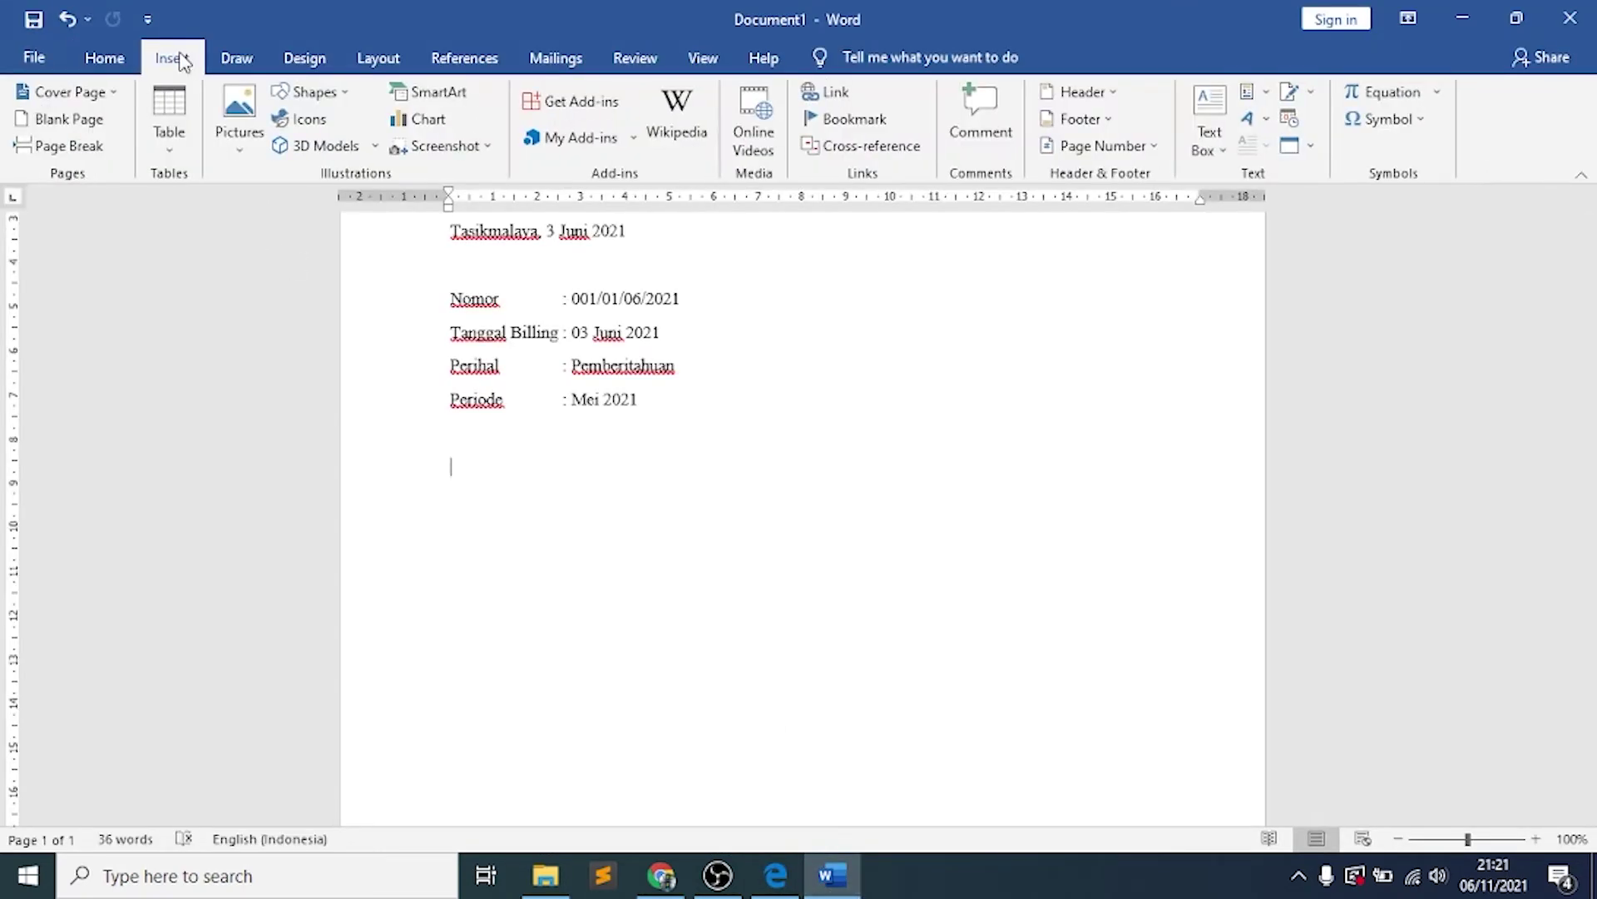
{"action": "left_click", "coordinate": [170, 148]}
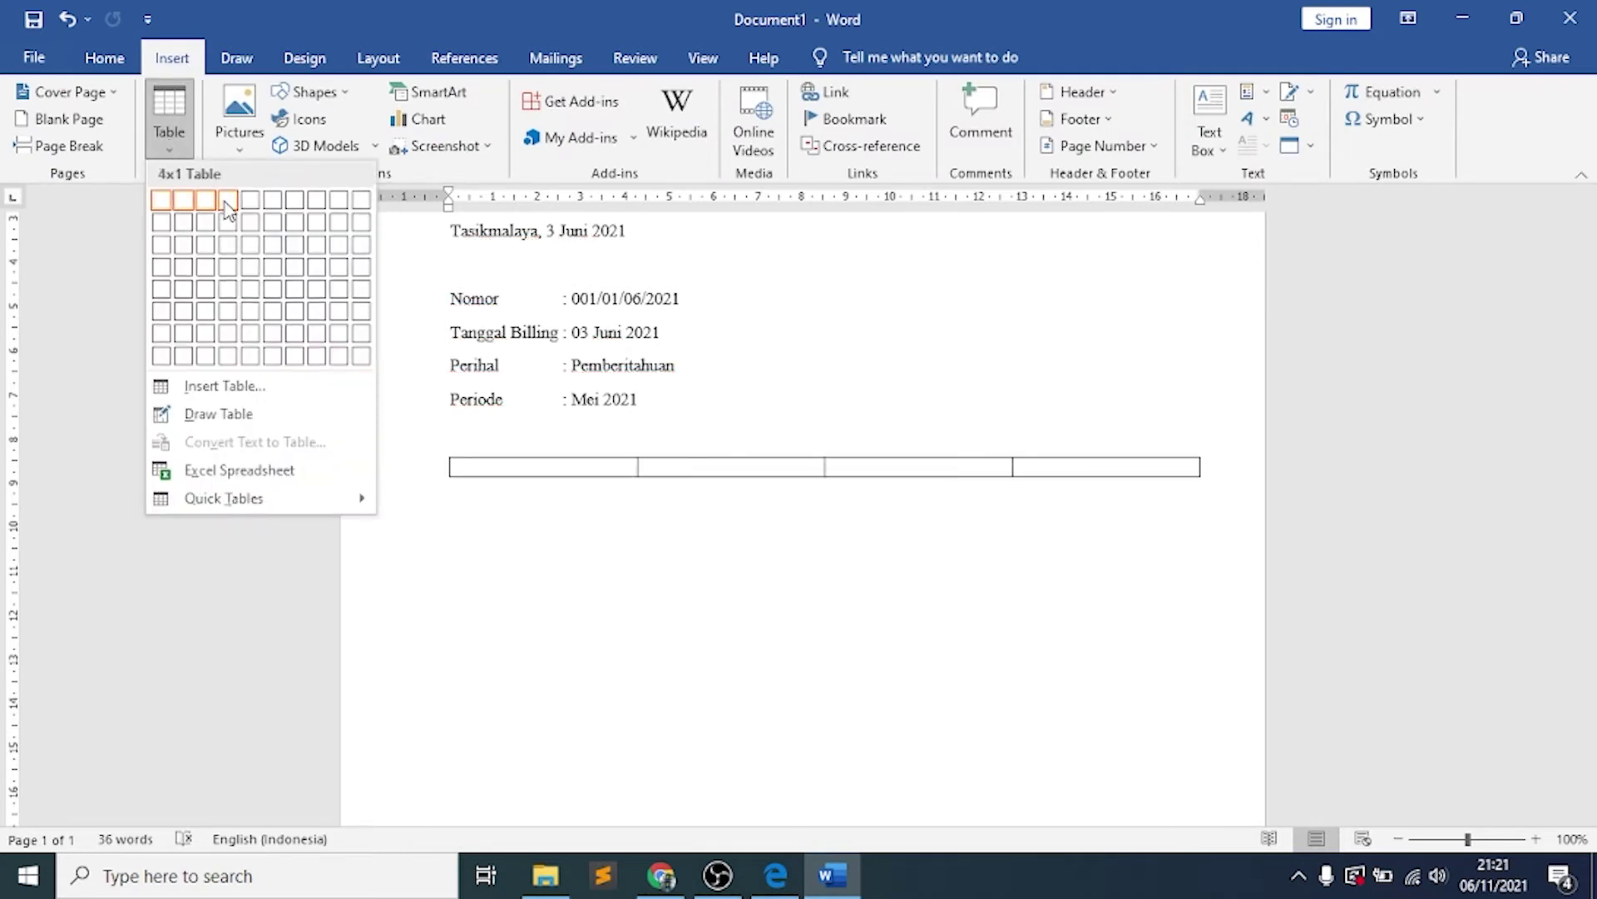
{"action": "left_click", "coordinate": [228, 333]}
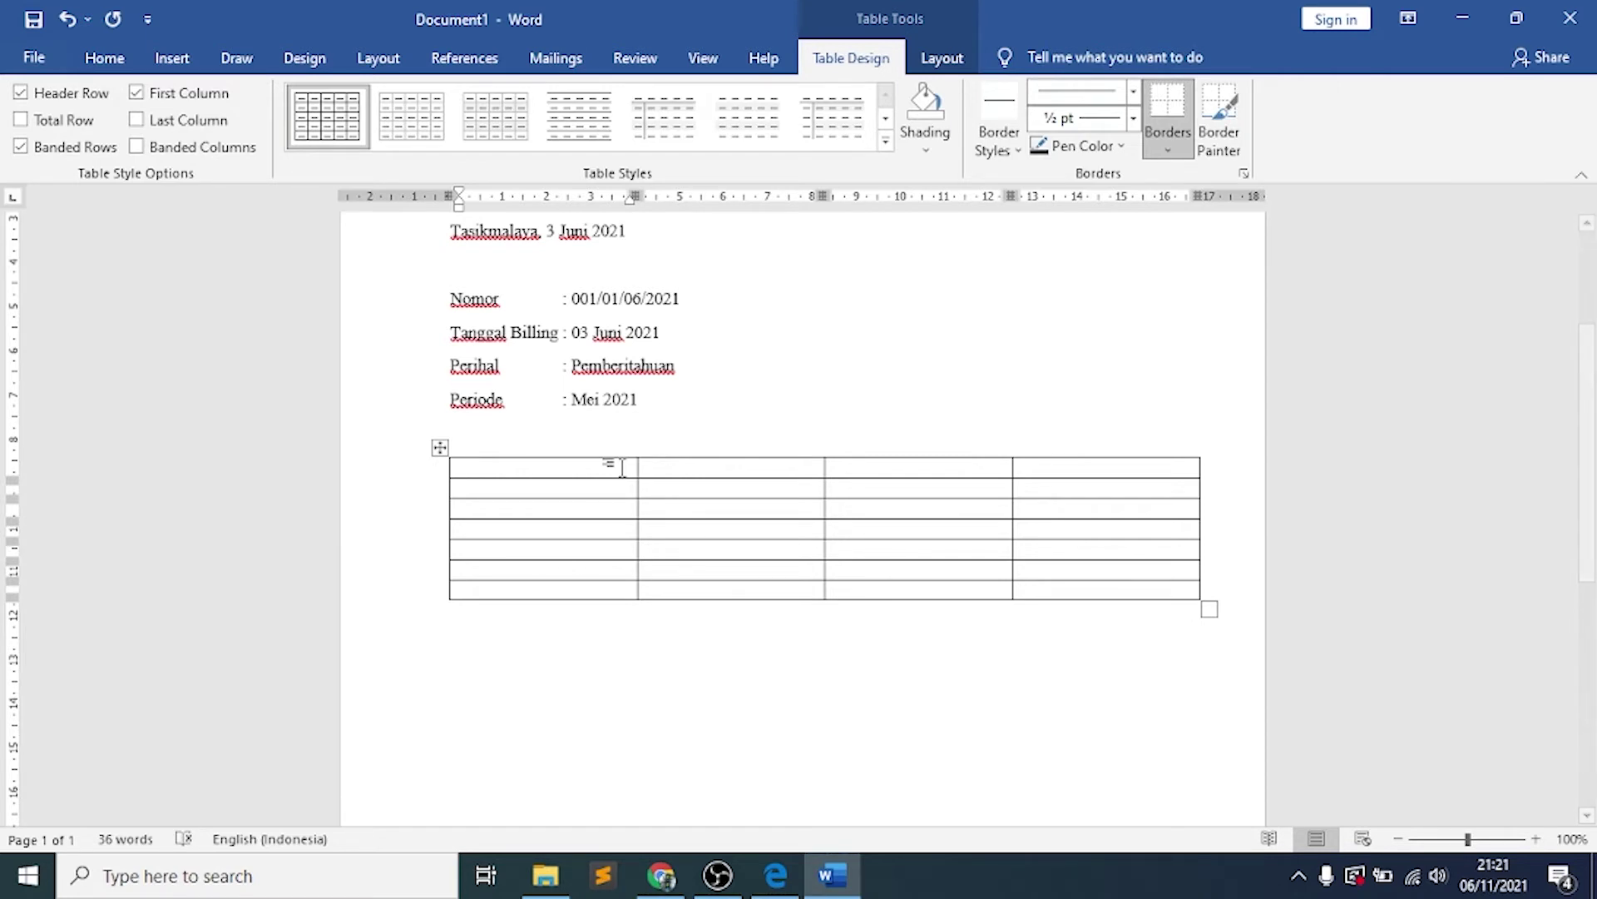
Fill the table with Kepada Yth, Kode, Golongan Pelanggan and Tarif/m3
{"action": "type", "text": "Kepada Yth"}
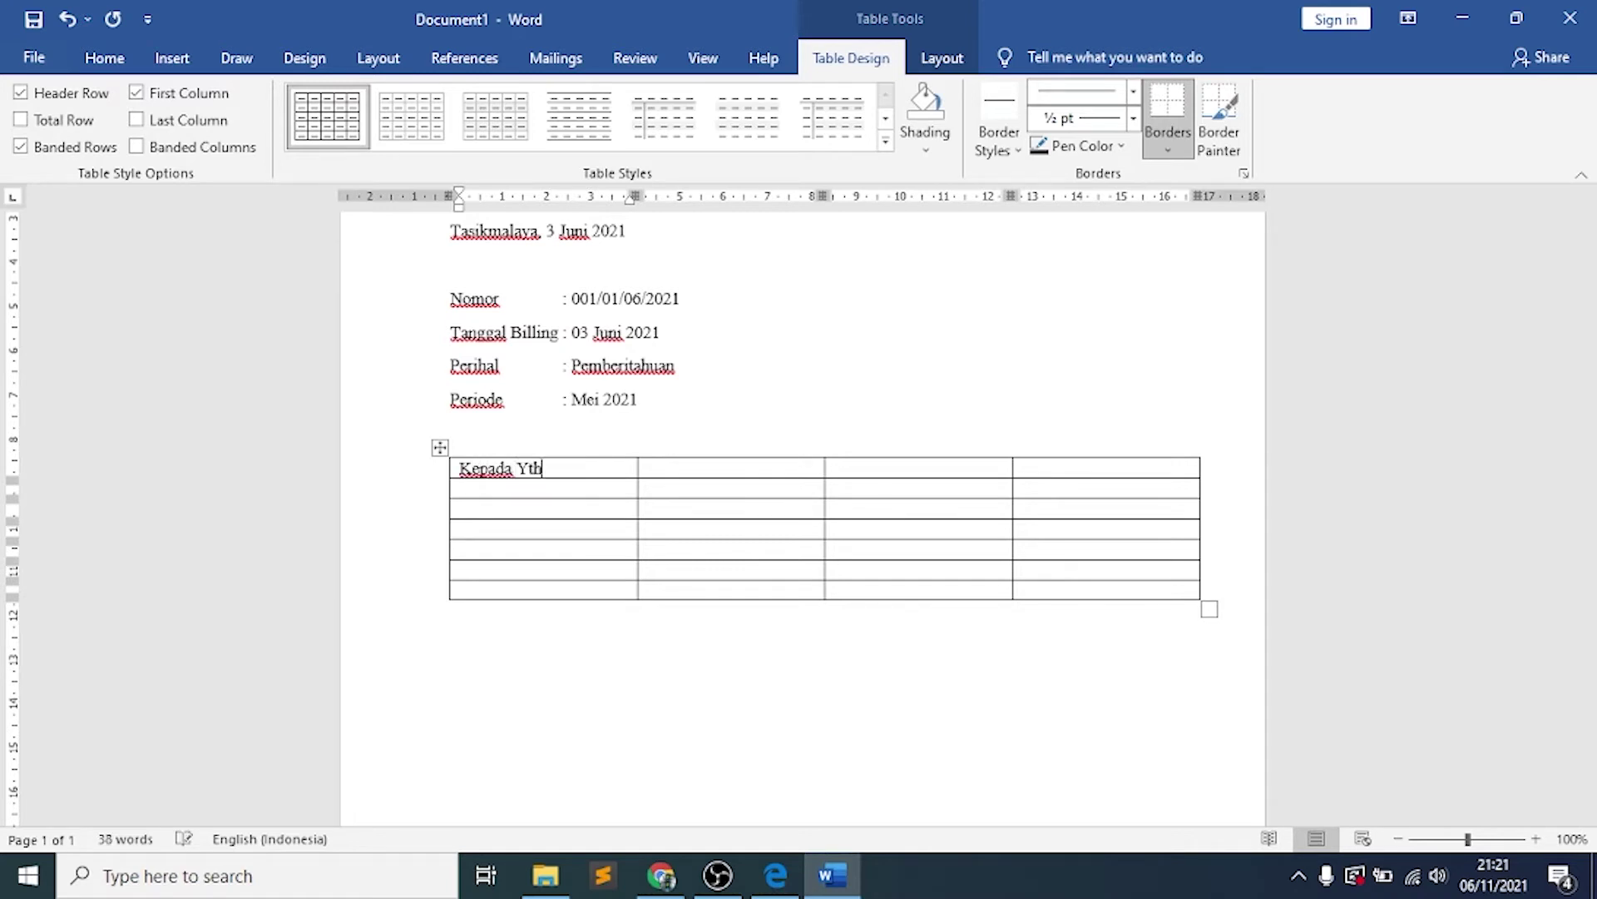
{"action": "key", "text": "Tab"}
{"action": "type", "text": "Kode"}
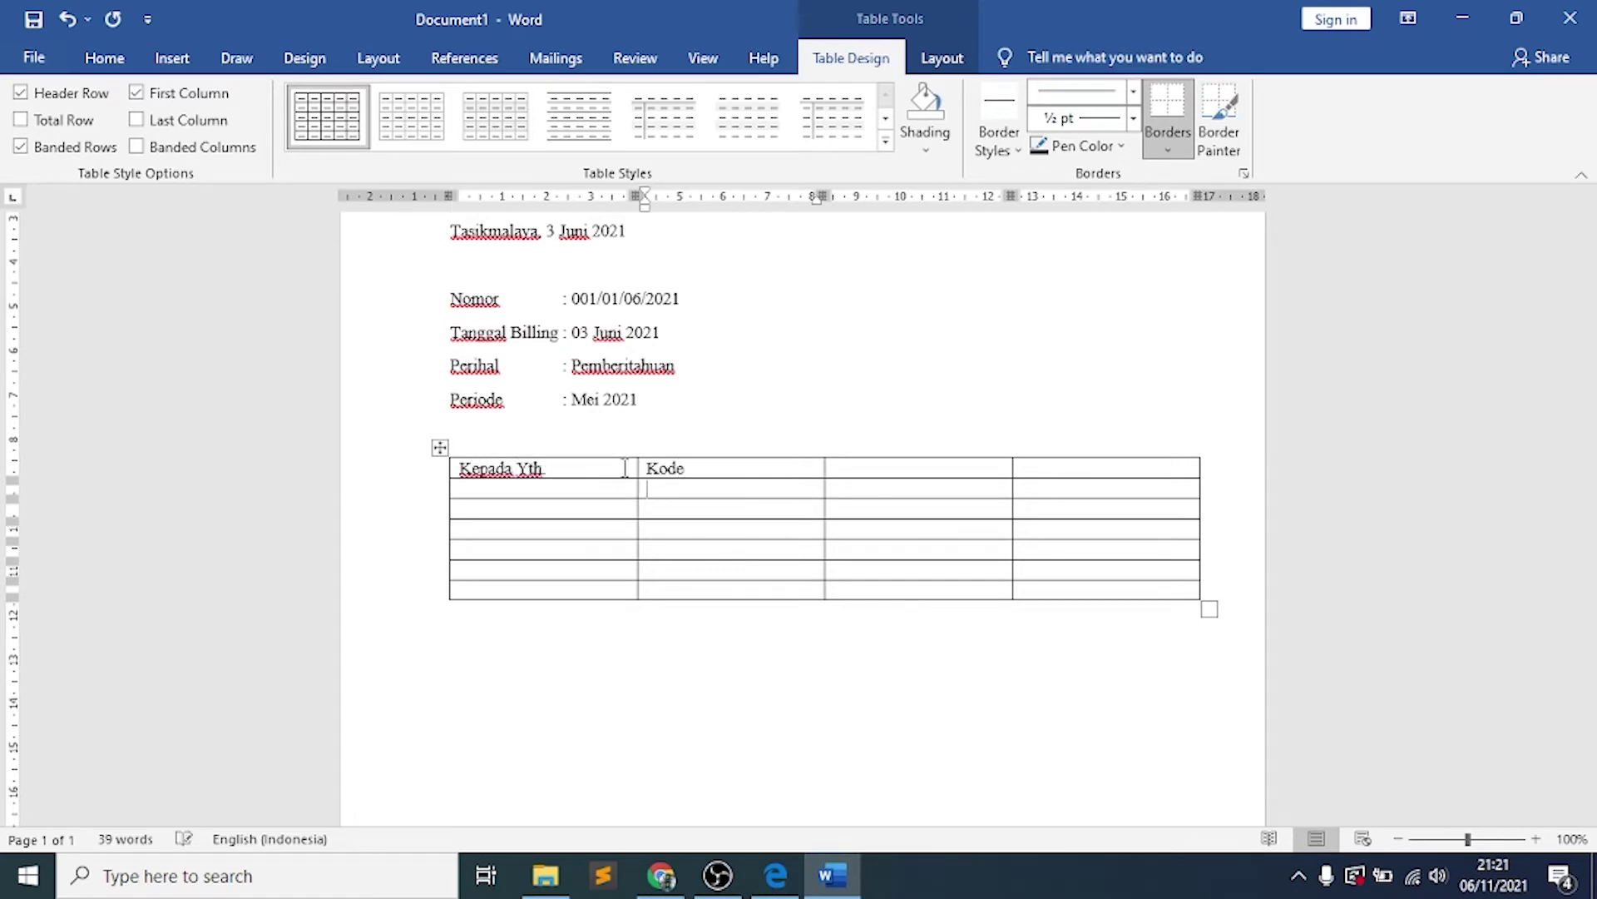
{"action": "key", "text": "Down"}
{"action": "type", "text": "Golongan Pelanggan"}
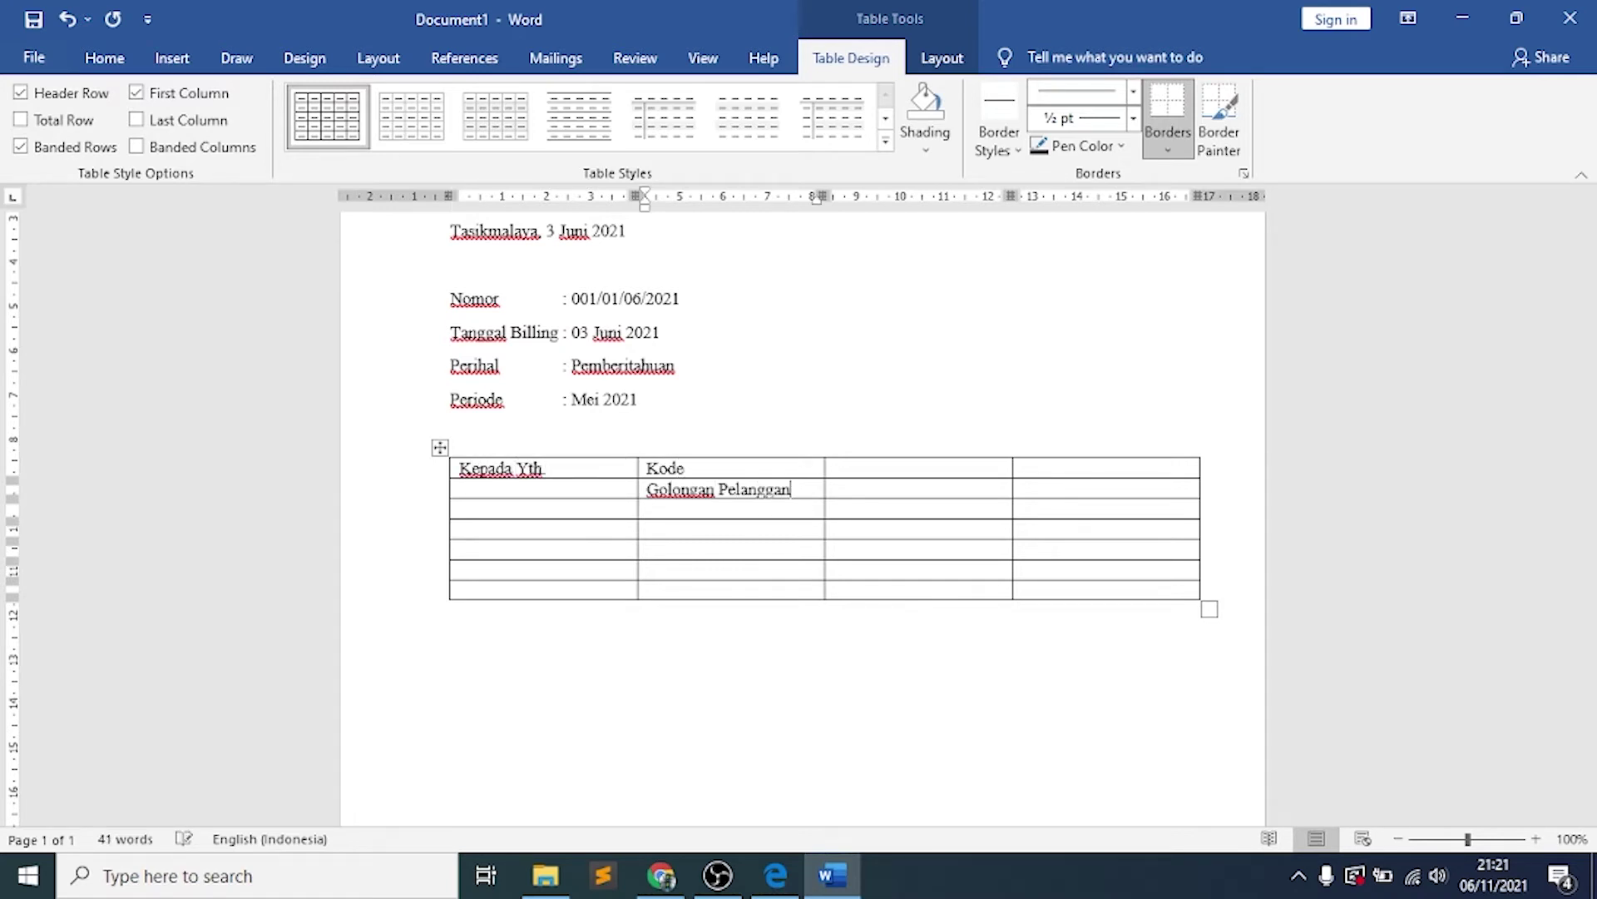
{"action": "key", "text": "Down"}
{"action": "type", "text": "Tarif/m3"}
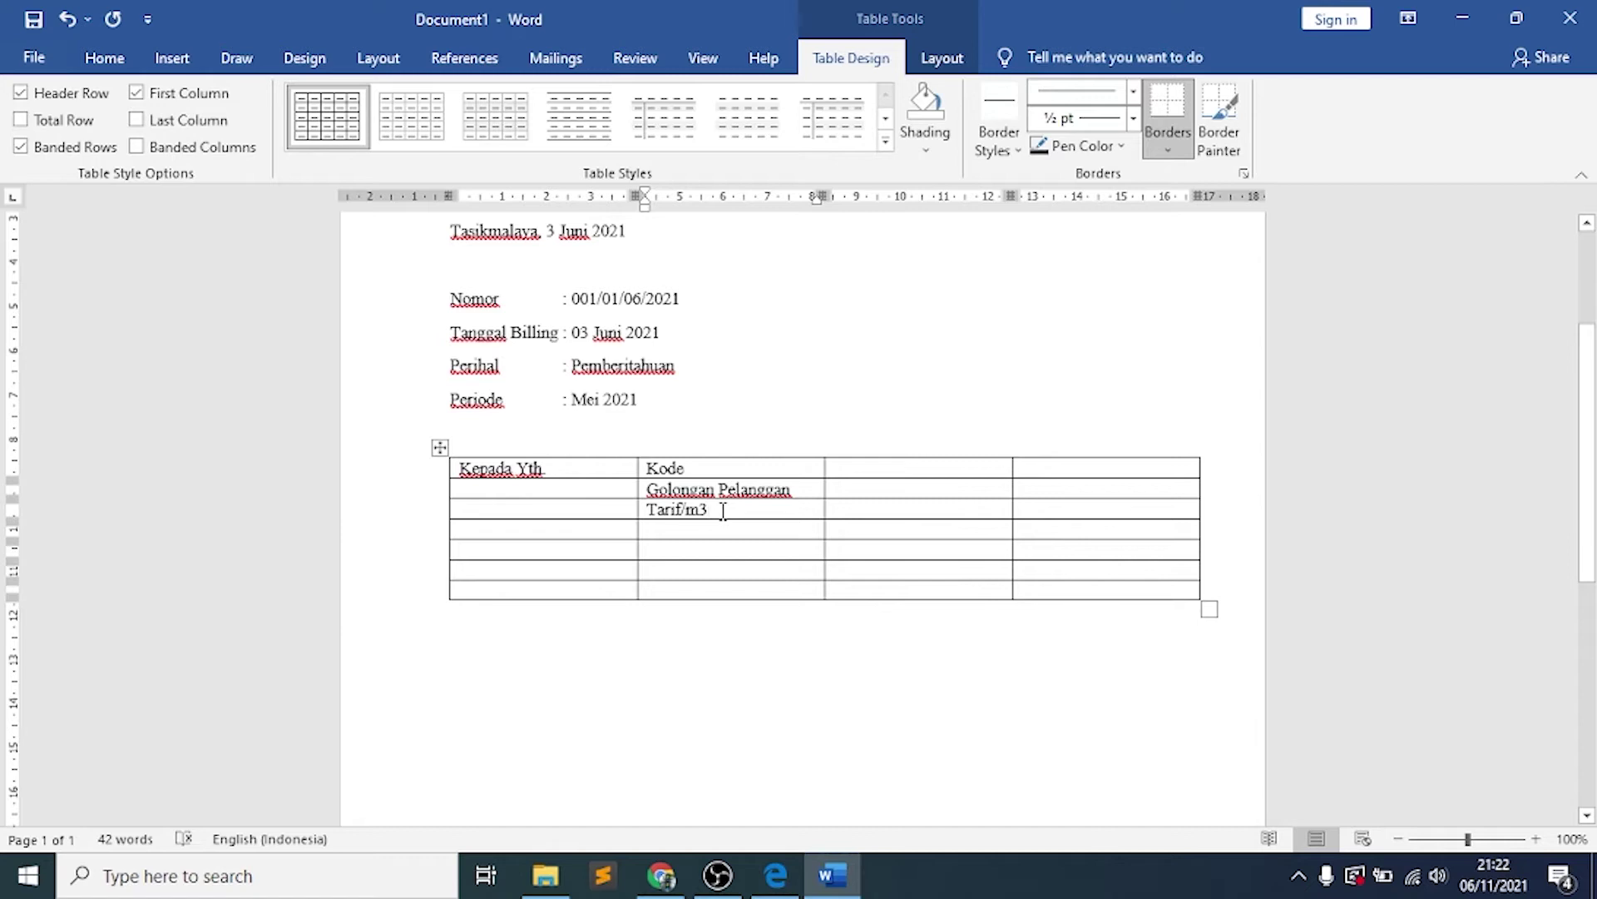
Check how m³ appears in the PDF and make the 3 in Tarif/m3 superscript
{"action": "key", "text": "alt+Tab"}
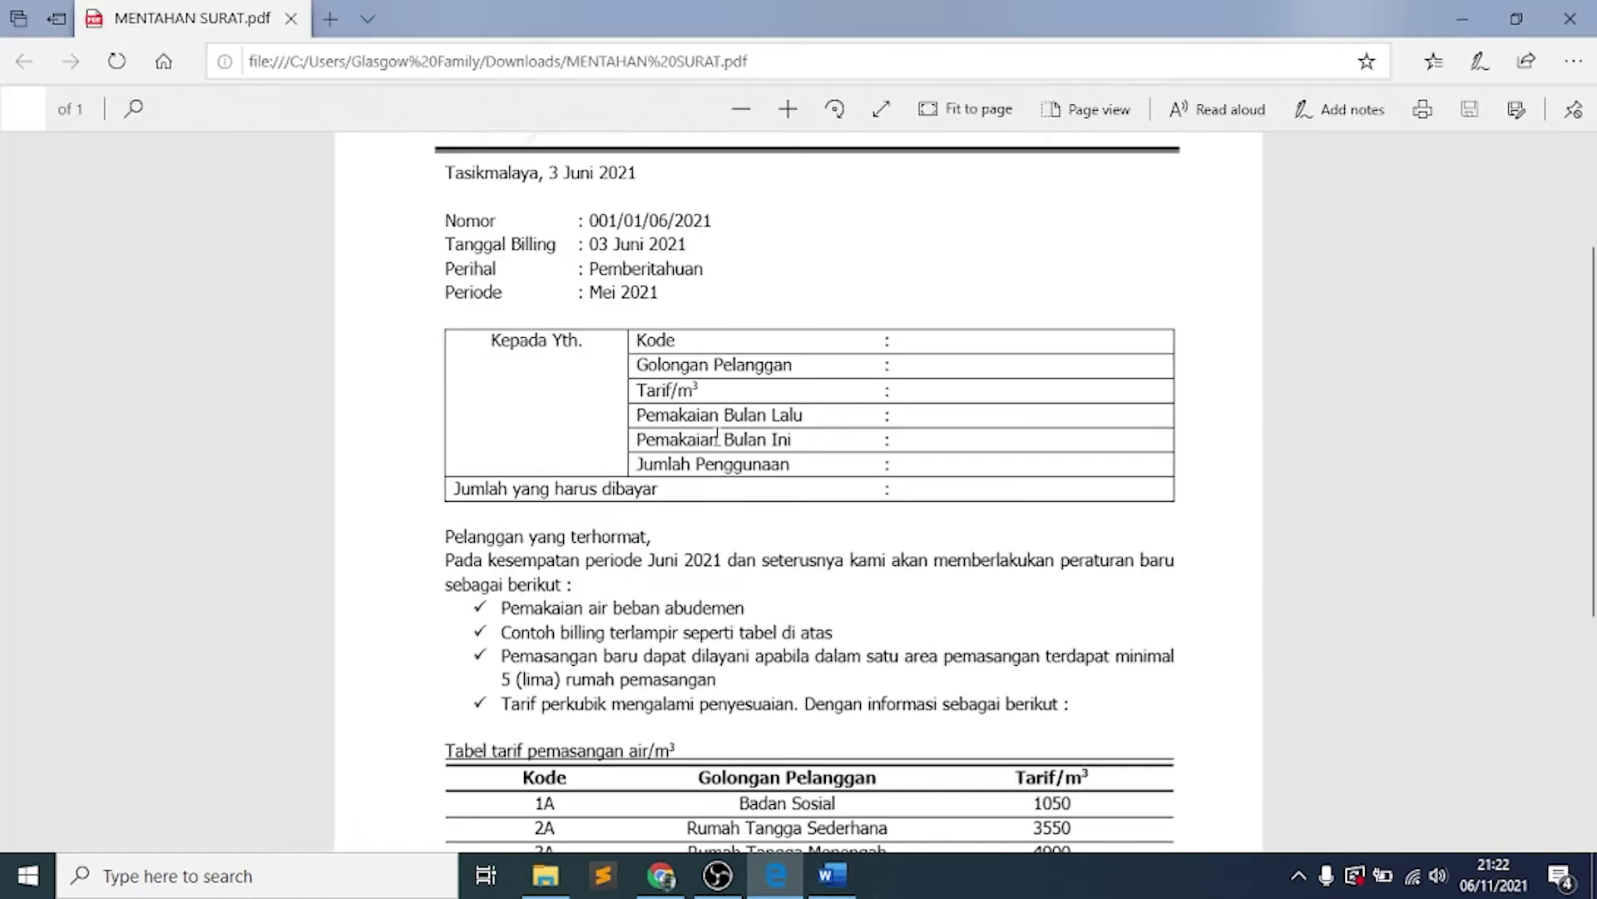
{"action": "double_click", "coordinate": [701, 387]}
{"action": "left_click", "coordinate": [832, 875]}
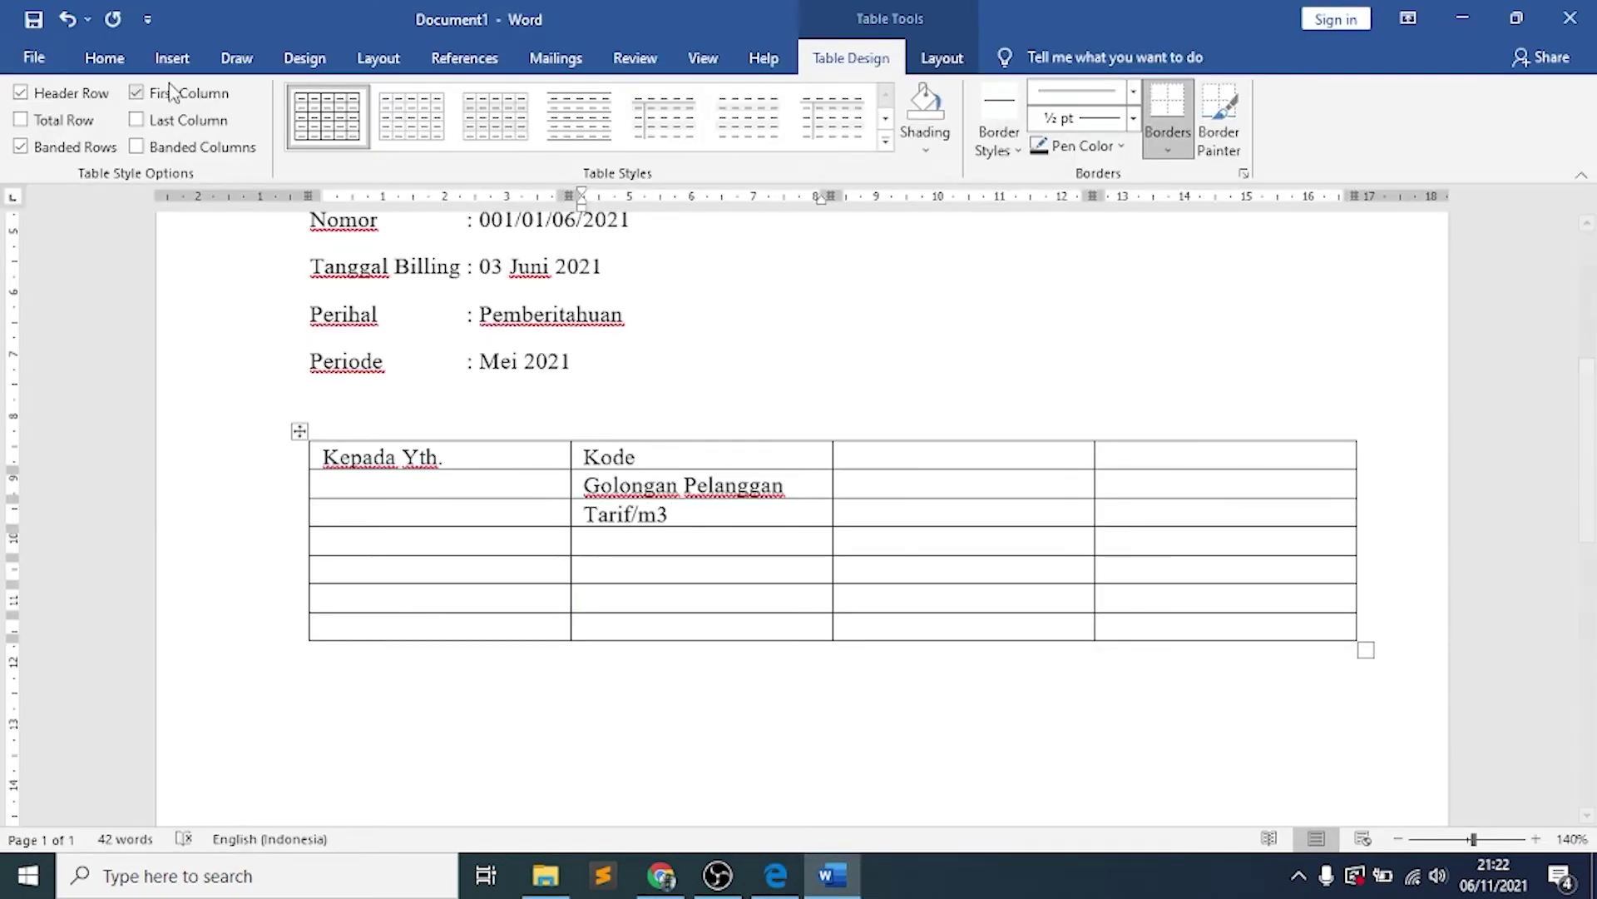
{"action": "left_click", "coordinate": [105, 58]}
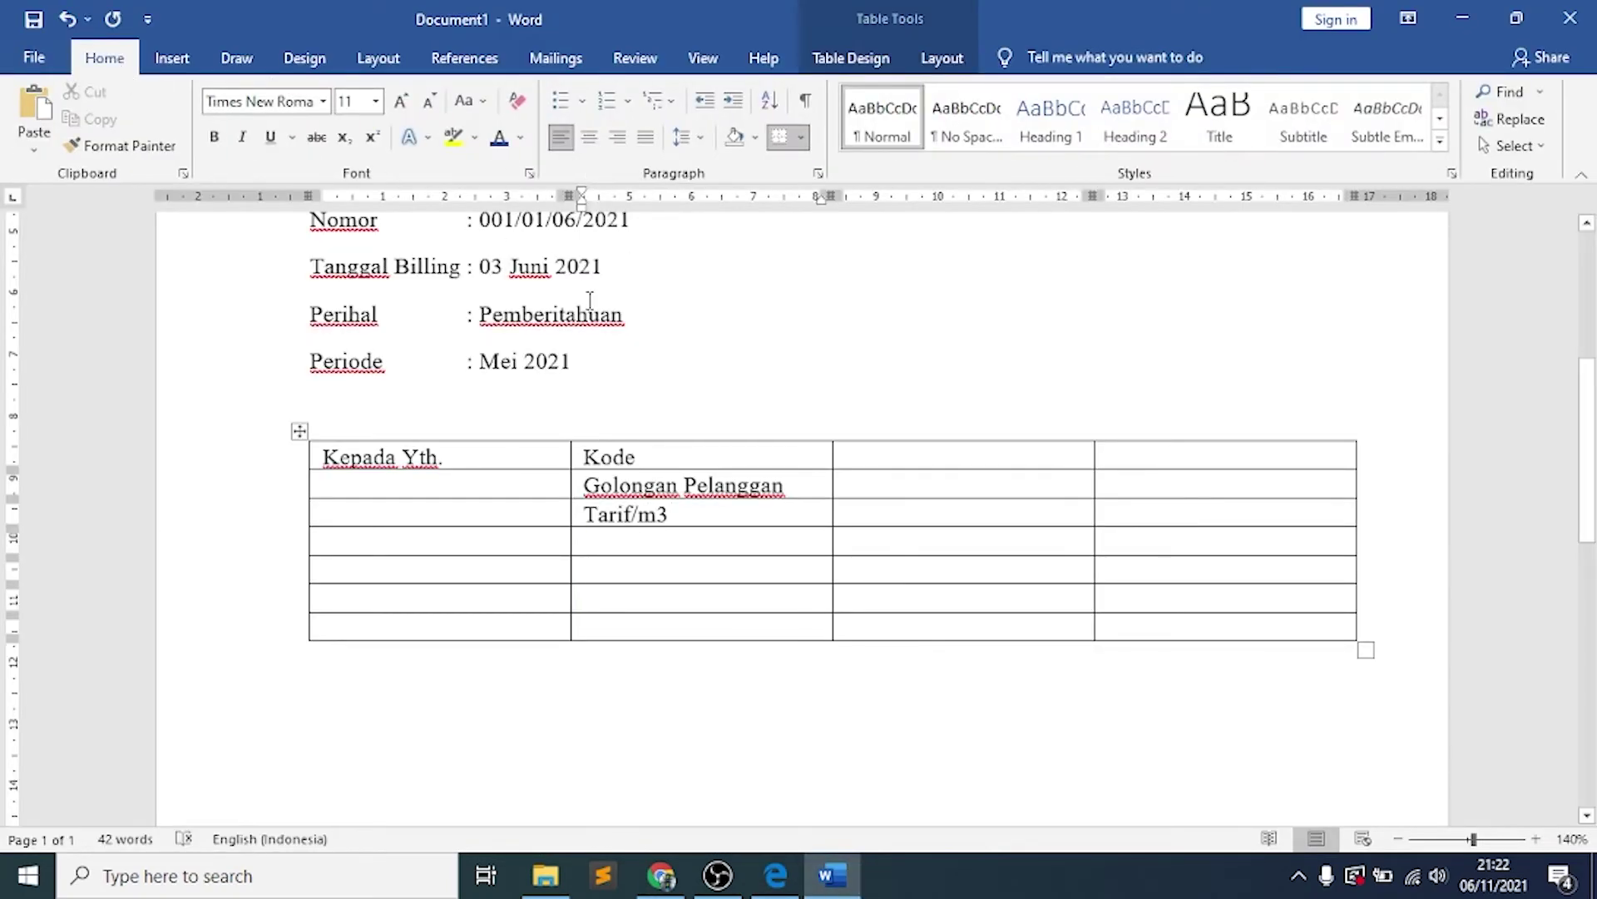
{"action": "key", "text": "shift+Left"}
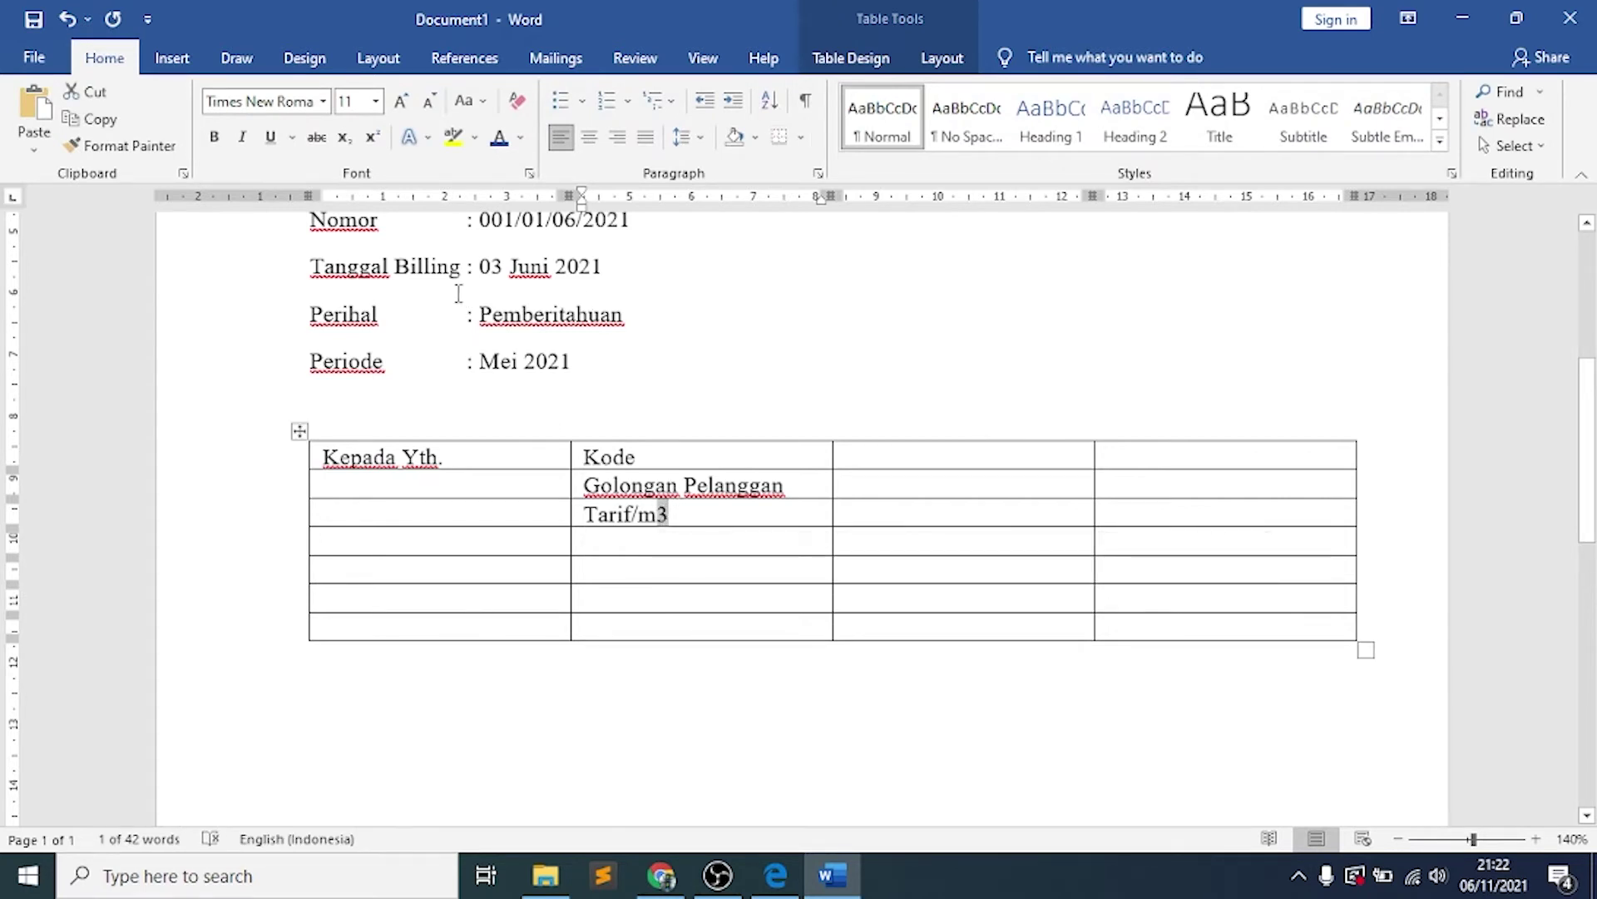
{"action": "left_click", "coordinate": [372, 138]}
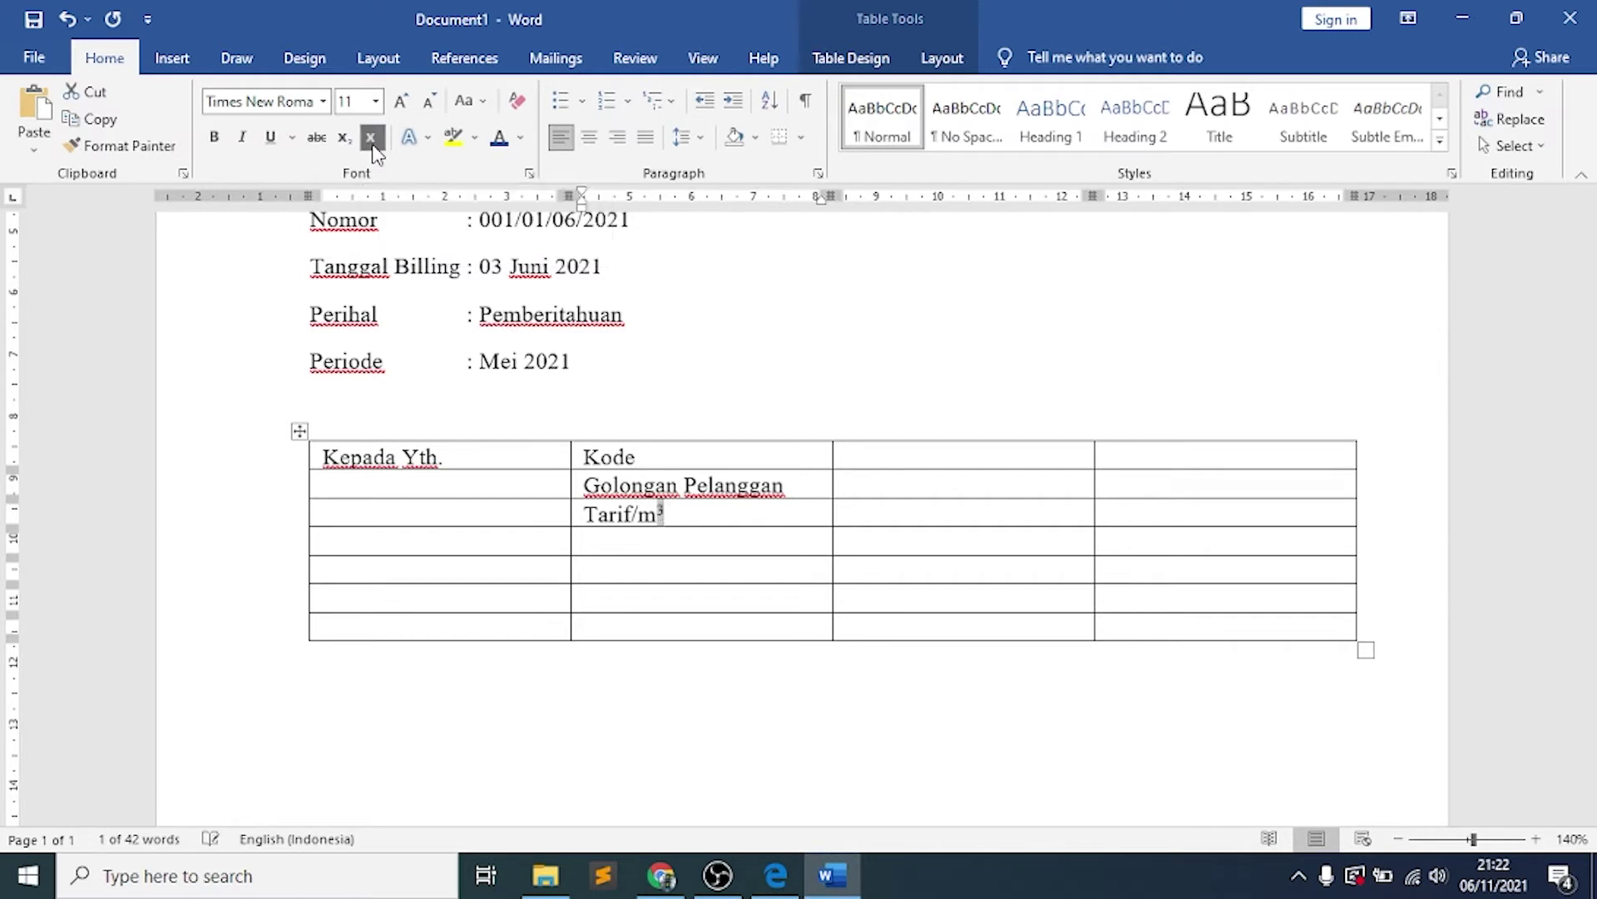
Add Pemakaian Bulan Lalu, Pemakaian Bulan Ini, Jumlah Penggunaan and Jumlah yang harus dibayar labels
{"action": "left_click", "coordinate": [691, 519]}
{"action": "key", "text": "Down"}
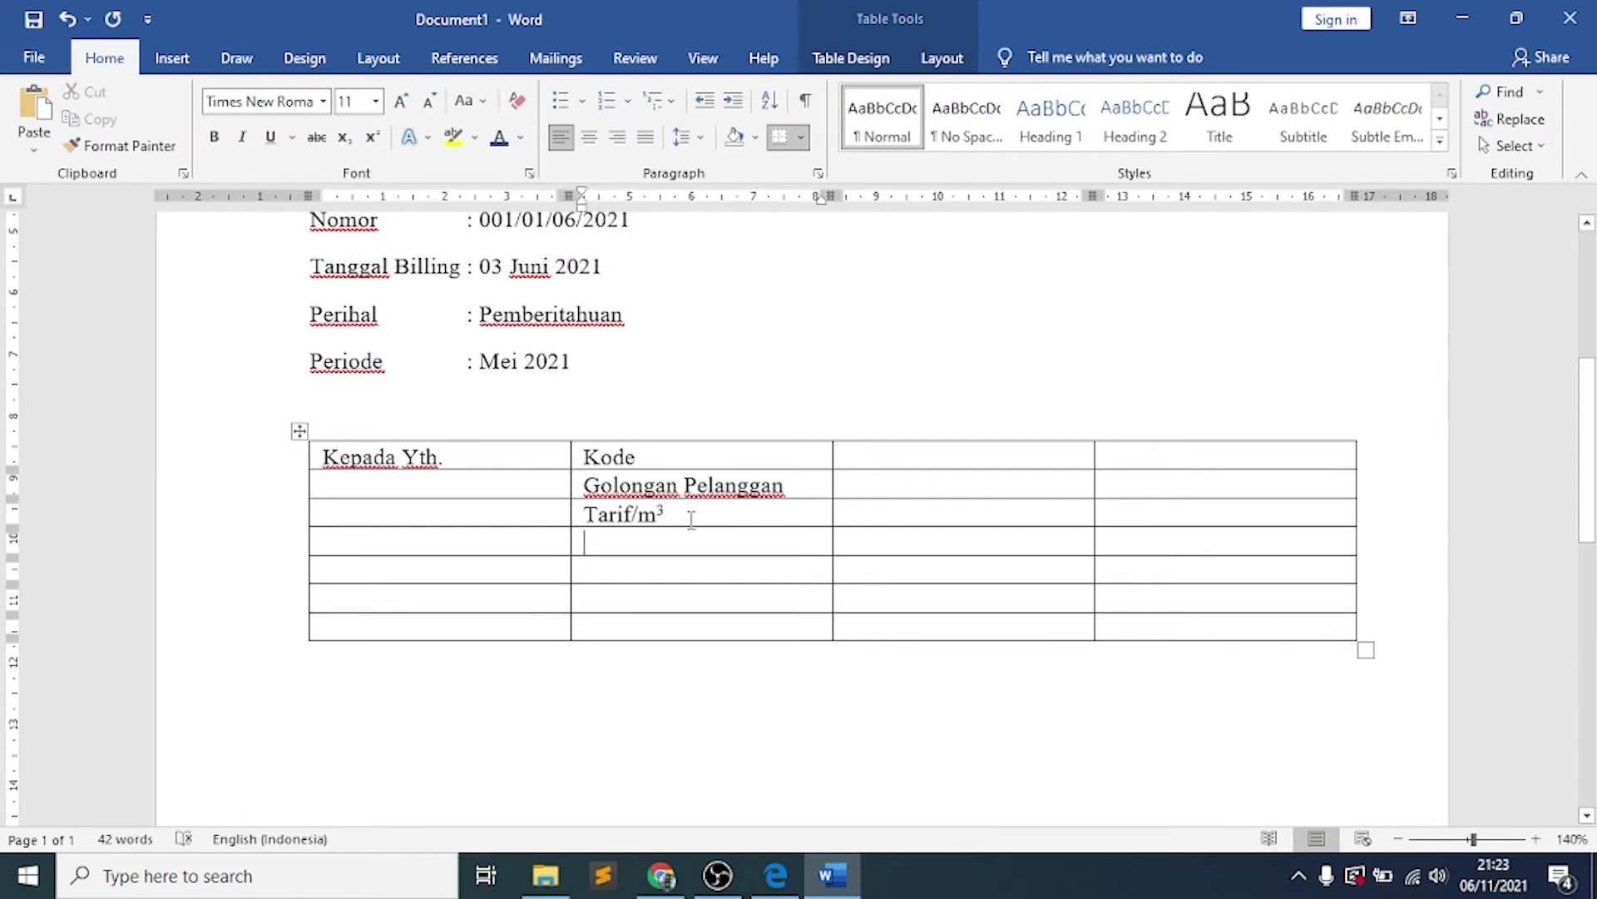
{"action": "type", "text": "Pemakaian Bulan Lalu"}
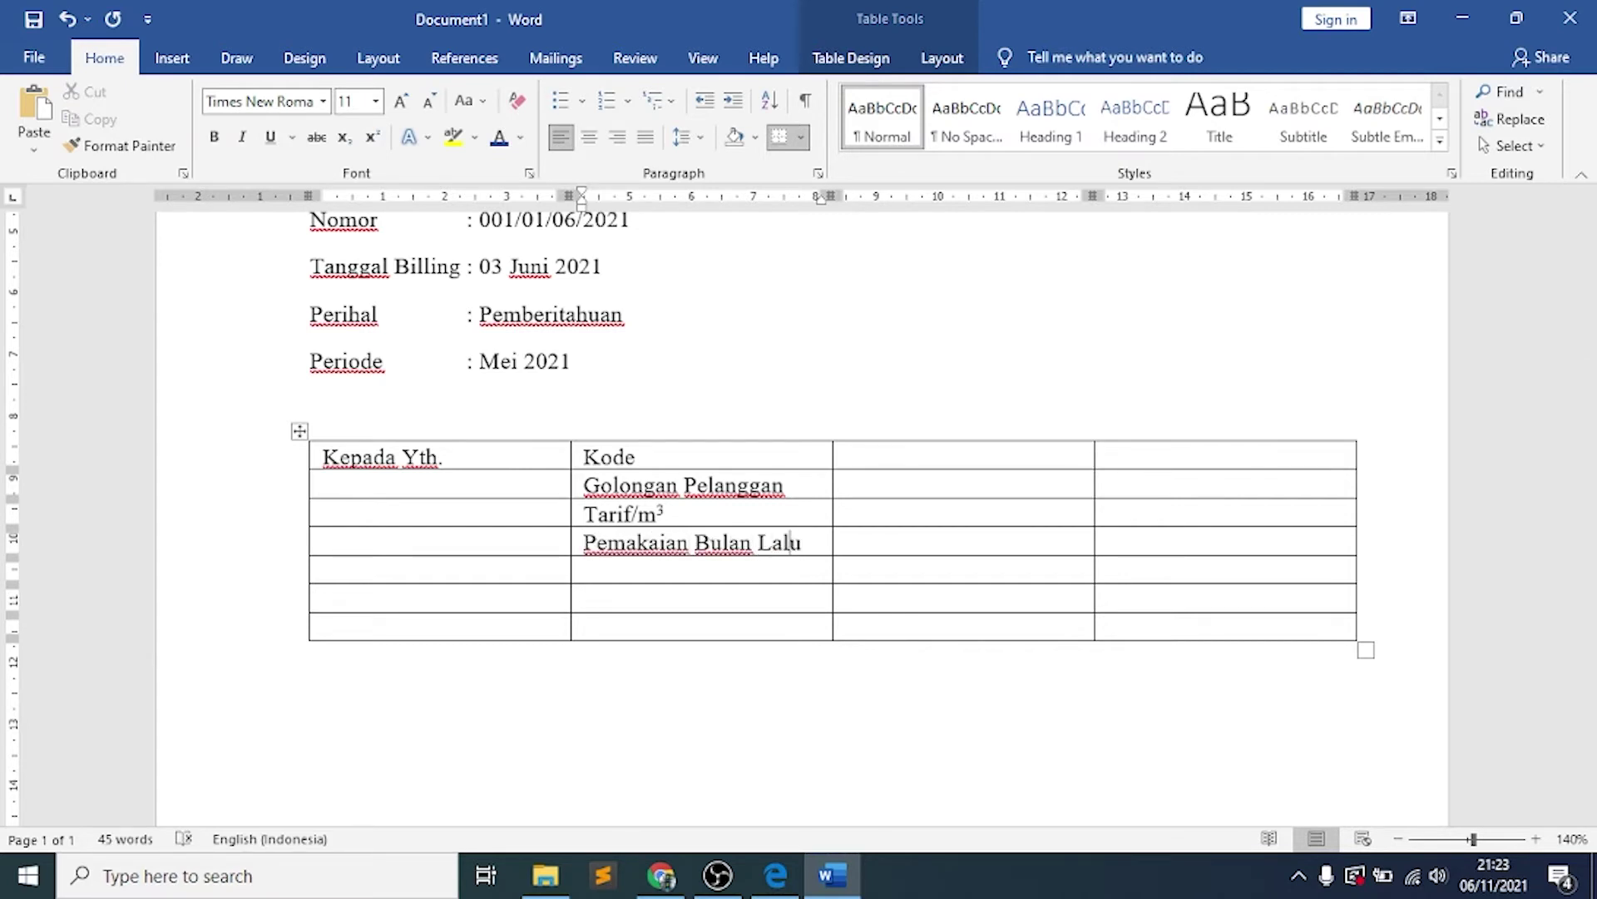
{"action": "key", "text": "Down"}
{"action": "type", "text": "Pemakaian Bulan Ini"}
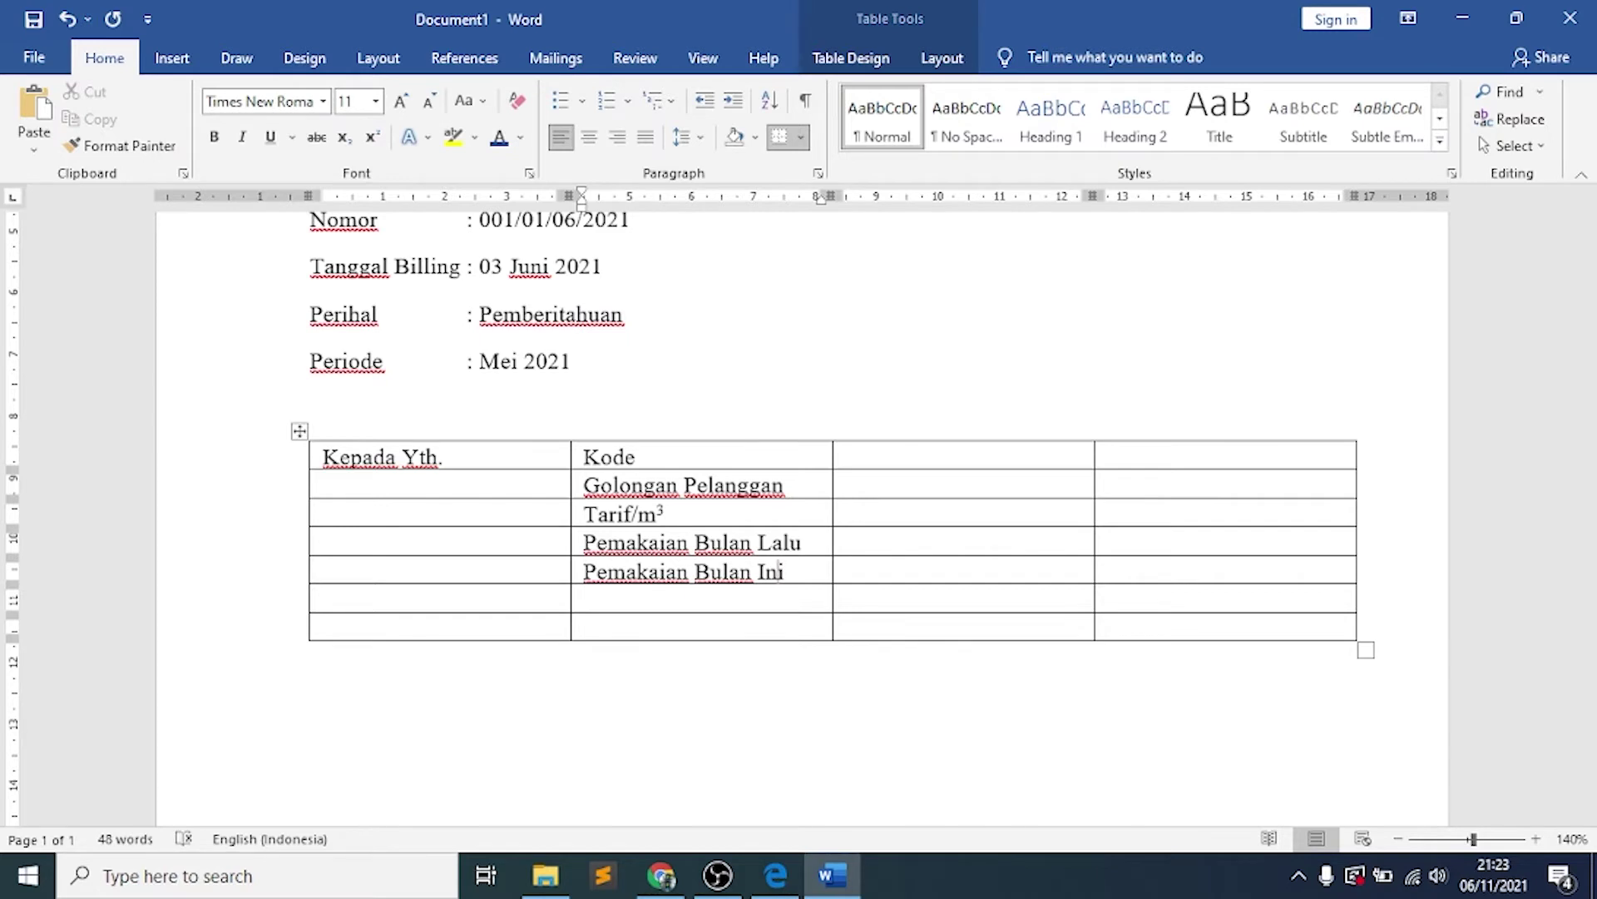
{"action": "type", "text": "jum"}
{"action": "key", "text": "BackSpace"}
{"action": "key", "text": "BackSpace"}
{"action": "key", "text": "BackSpace"}
{"action": "key", "text": "Down"}
{"action": "type", "text": "Jumlah Penggunaan"}
{"action": "key", "text": "Down"}
{"action": "key", "text": "Left"}
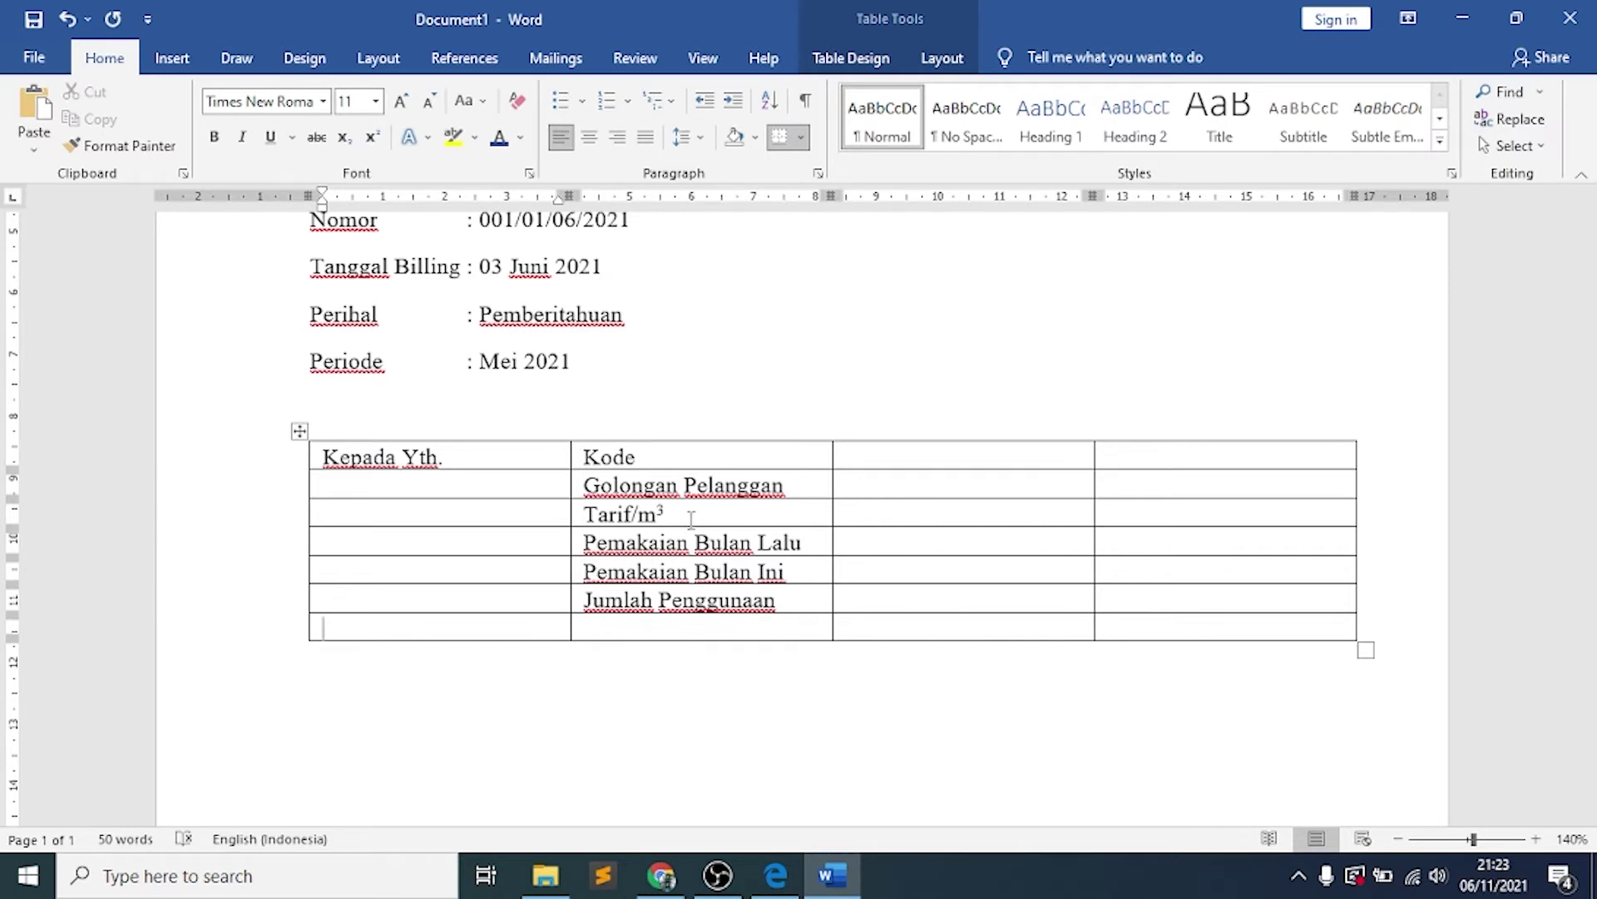
{"action": "type", "text": "Jumlah yang harus dibayar"}
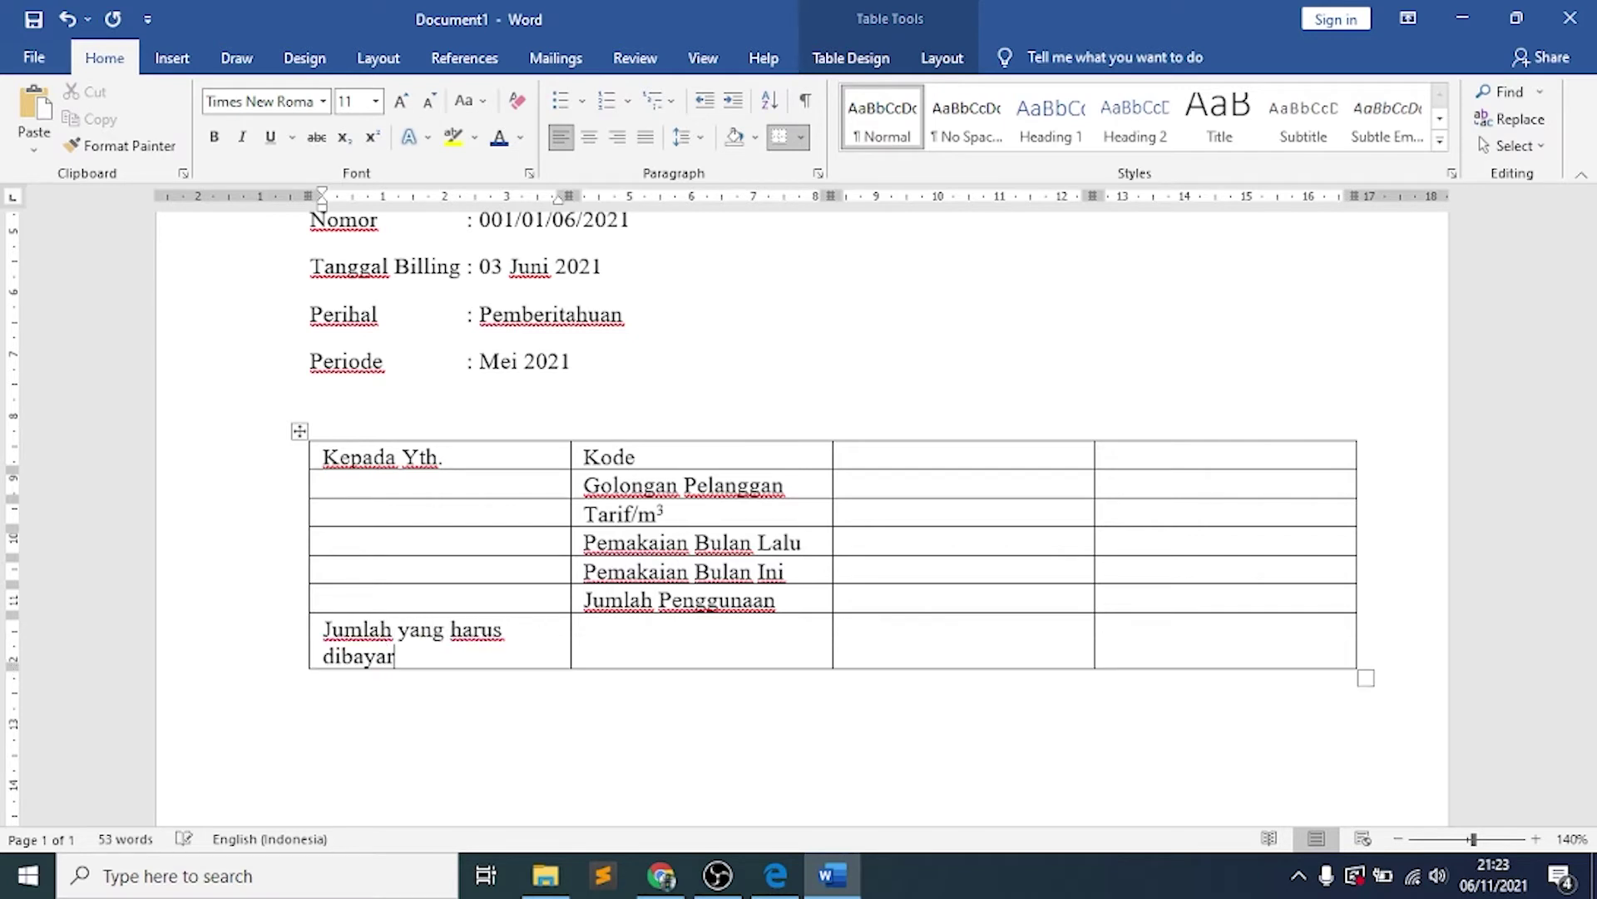
{"action": "left_click", "coordinate": [860, 452]}
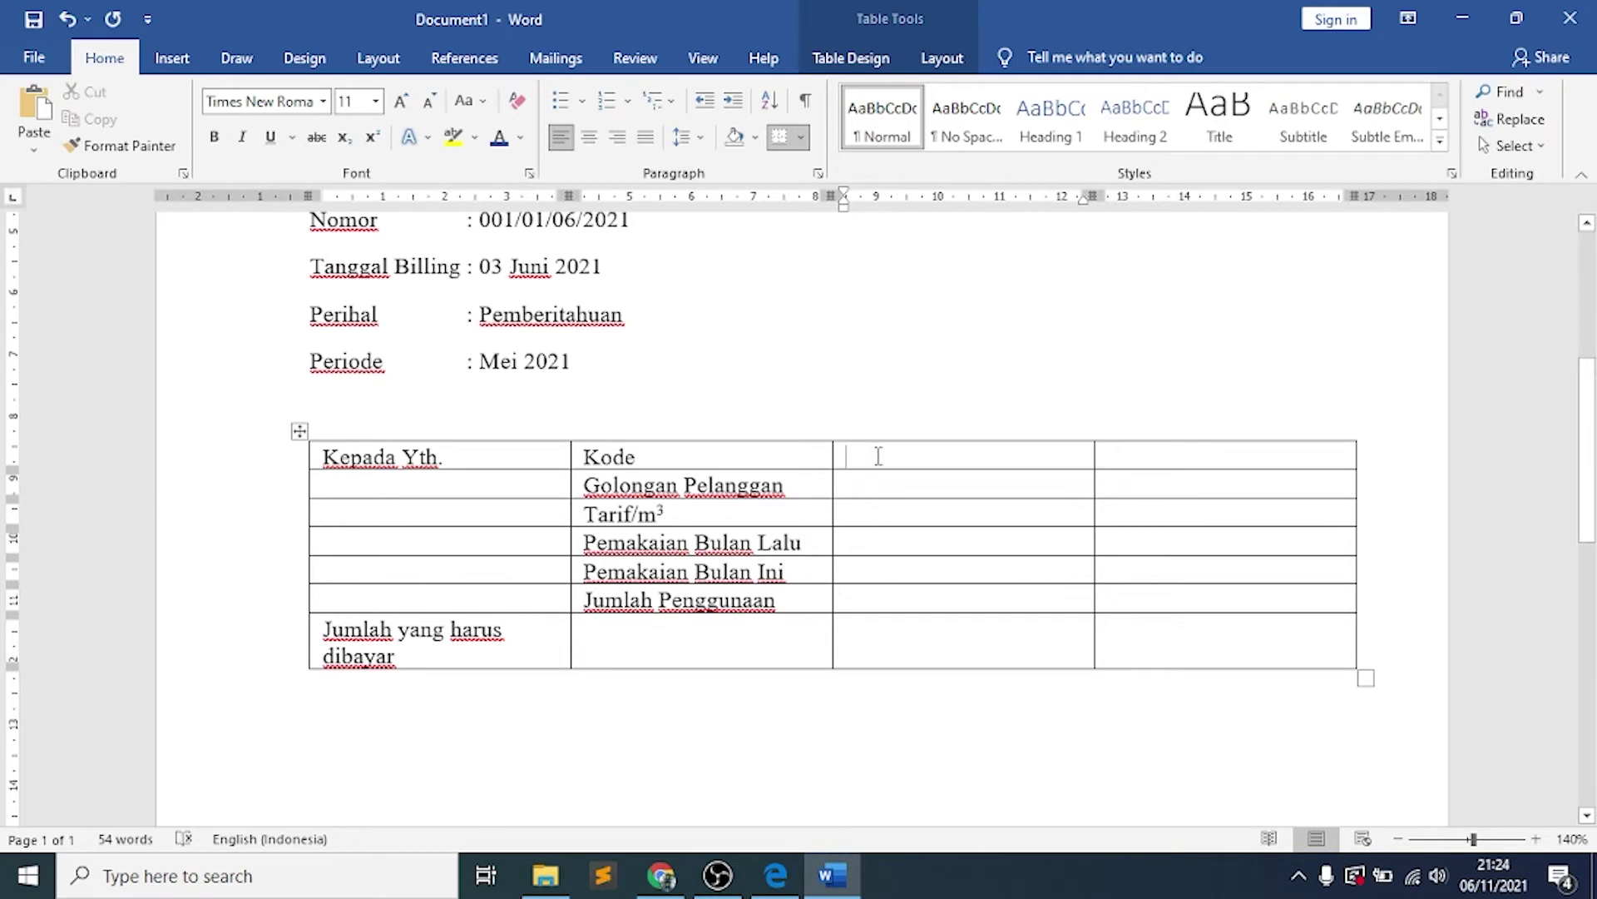
Type a colon in column 3 beside Kode and paste it down to Jumlah Penggunaan
{"action": "type", "text": ":"}
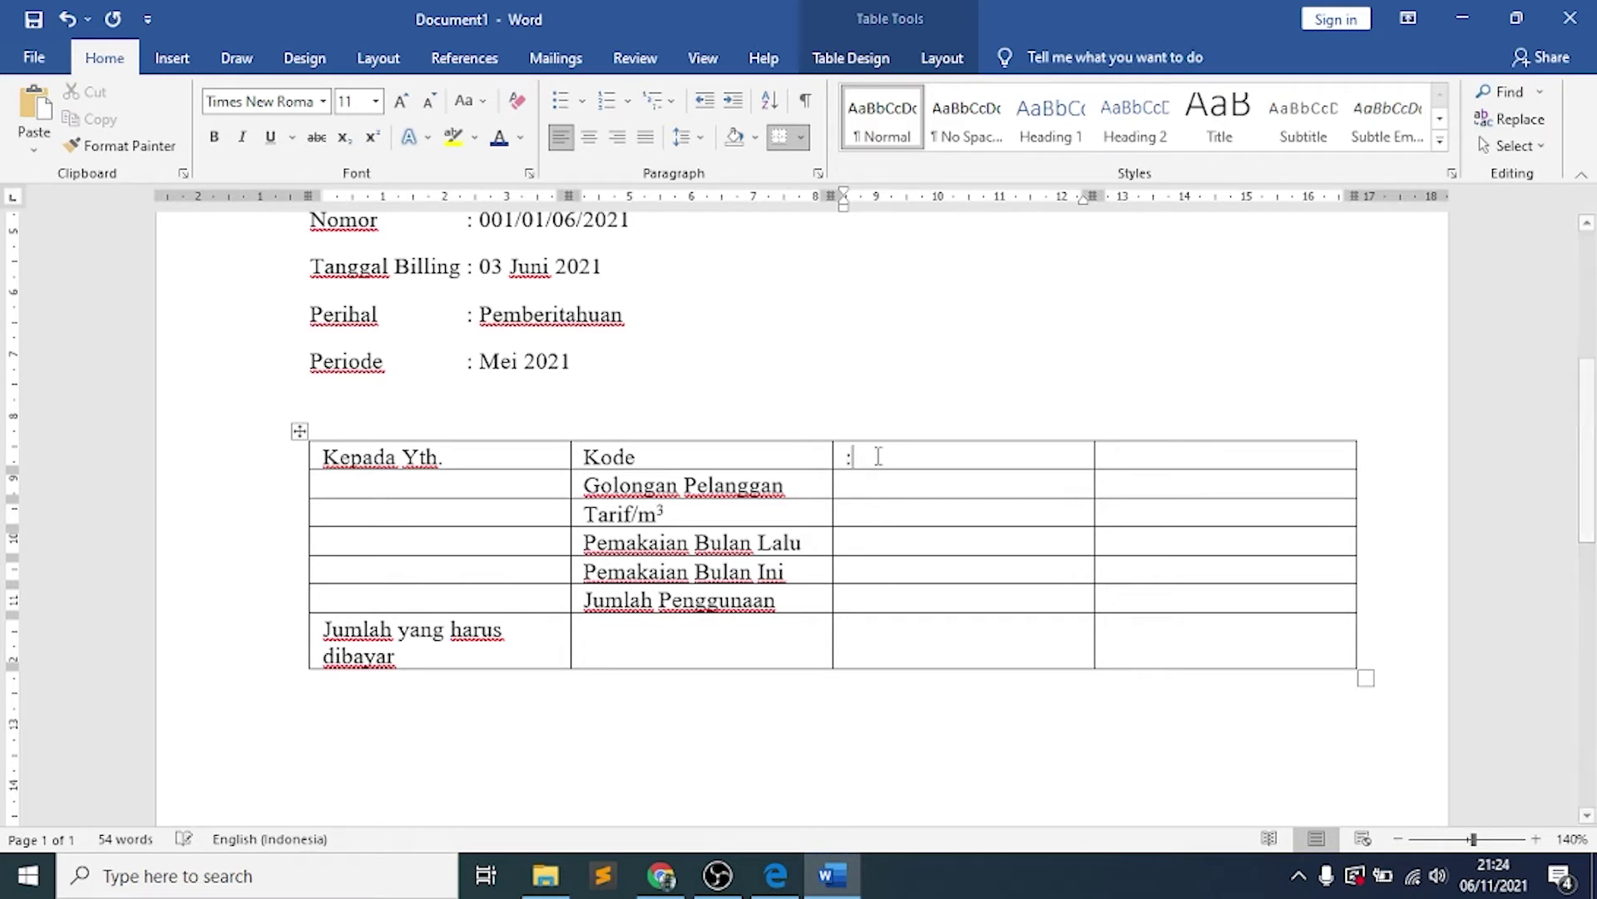
{"action": "key", "text": "shift+Left"}
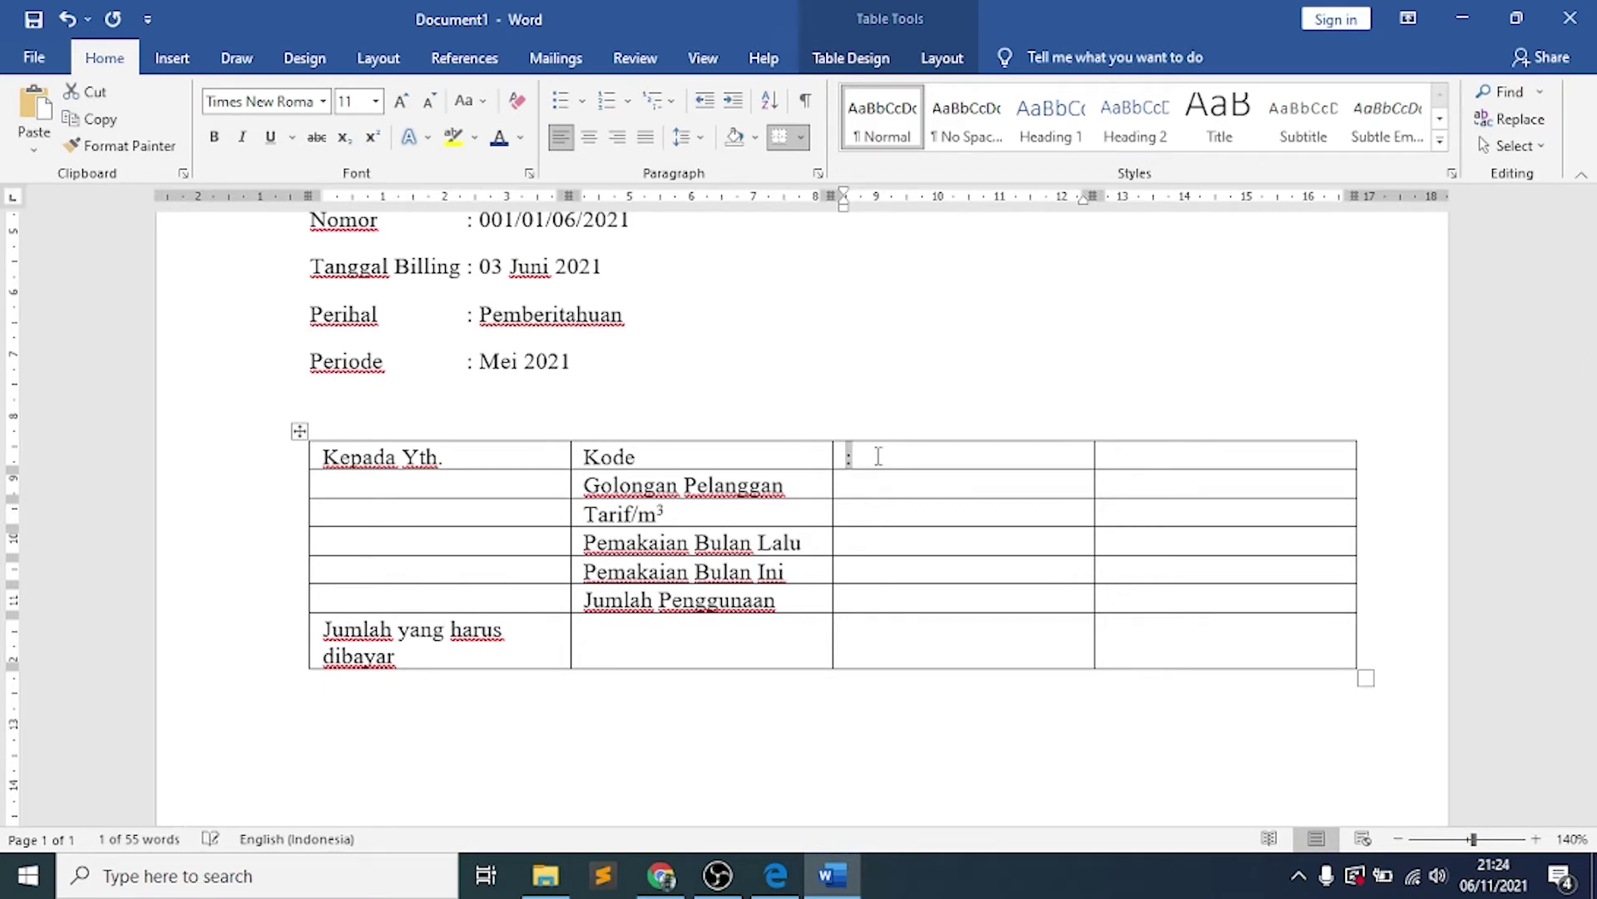
{"action": "key", "text": "ctrl+c"}
{"action": "key", "text": "Down"}
{"action": "key", "text": "shift+Down"}
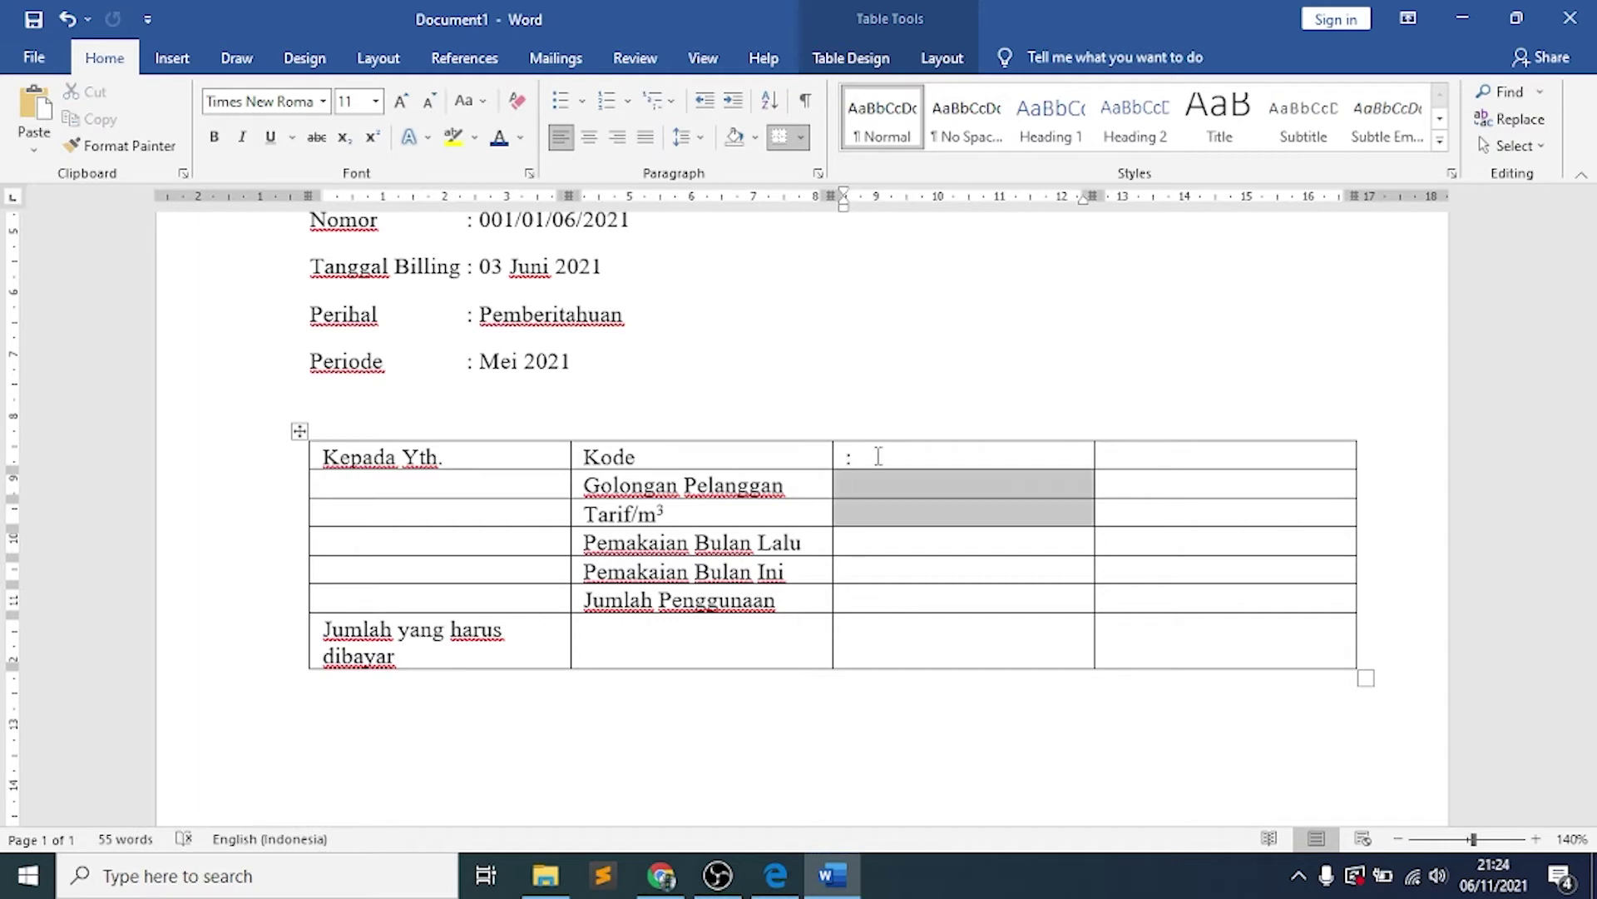
{"action": "key", "text": "shift+Down"}
{"action": "key", "text": "shift+Down"}
{"action": "key", "text": "shift+Down"}
{"action": "key", "text": "ctrl+v"}
{"action": "left_click", "coordinate": [498, 456]}
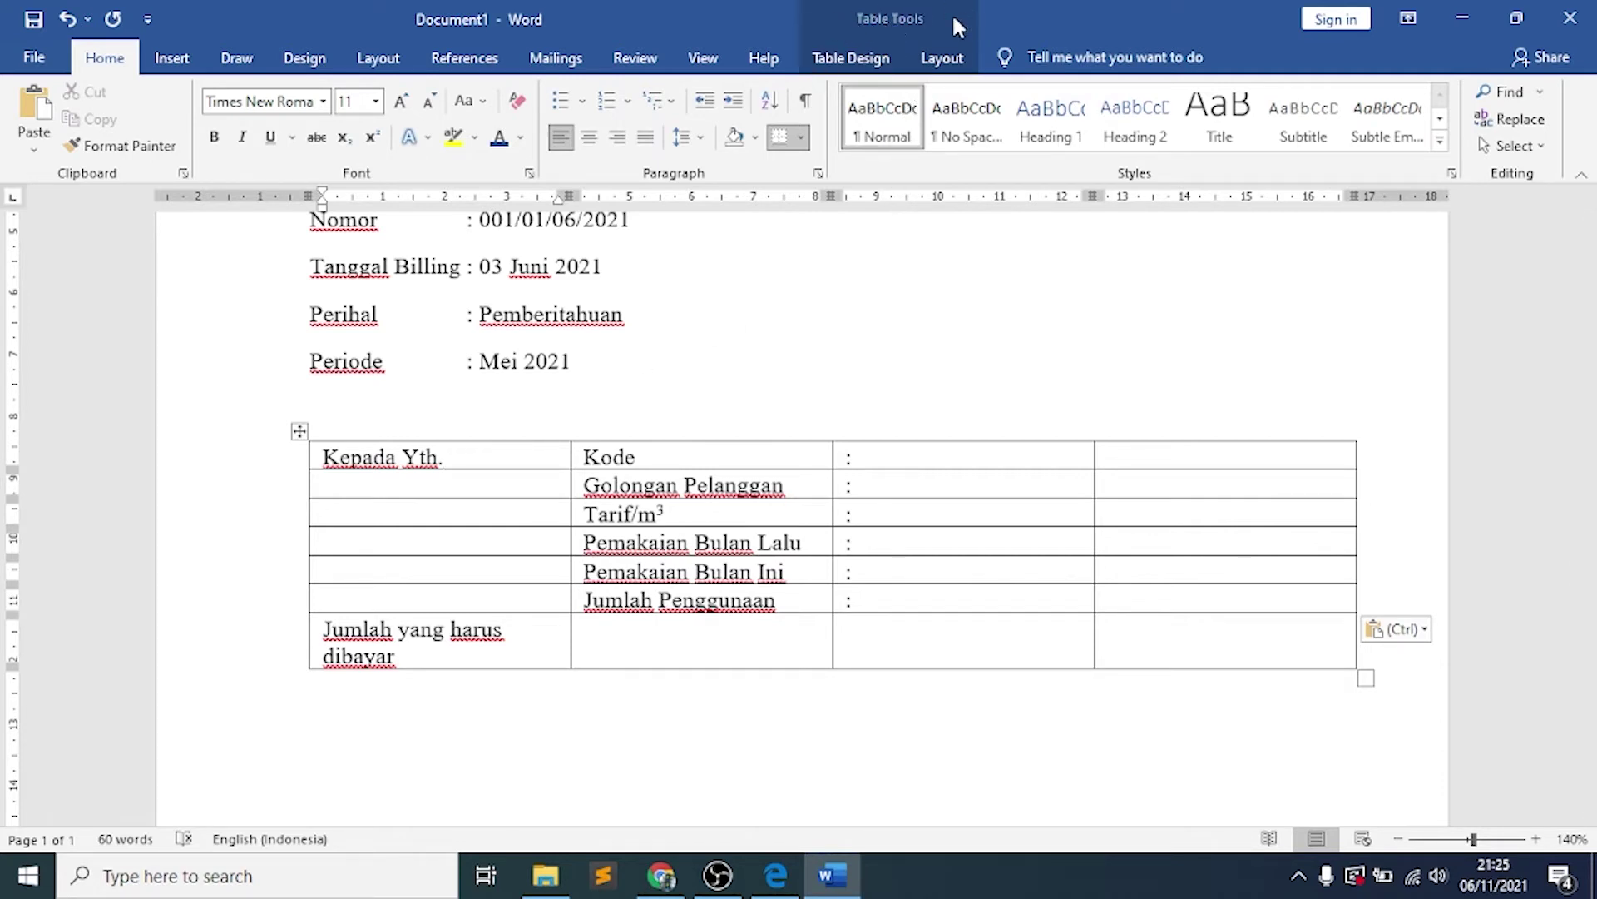
{"action": "left_click", "coordinate": [956, 66]}
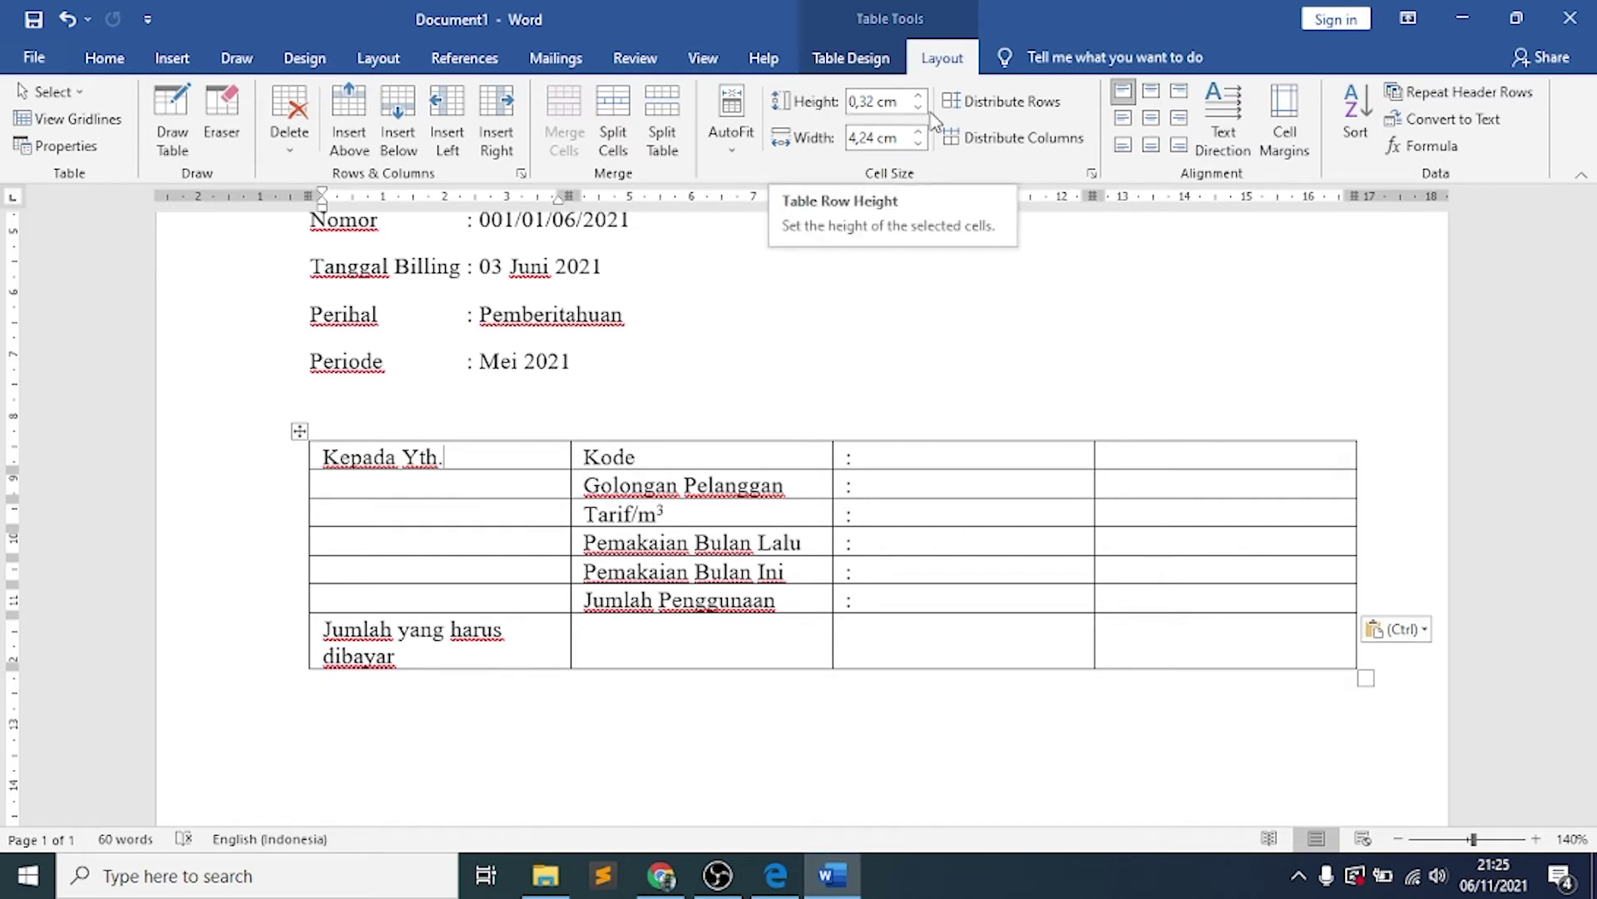
Set the first and second table columns to 5 cm wide each
{"action": "left_click", "coordinate": [873, 139]}
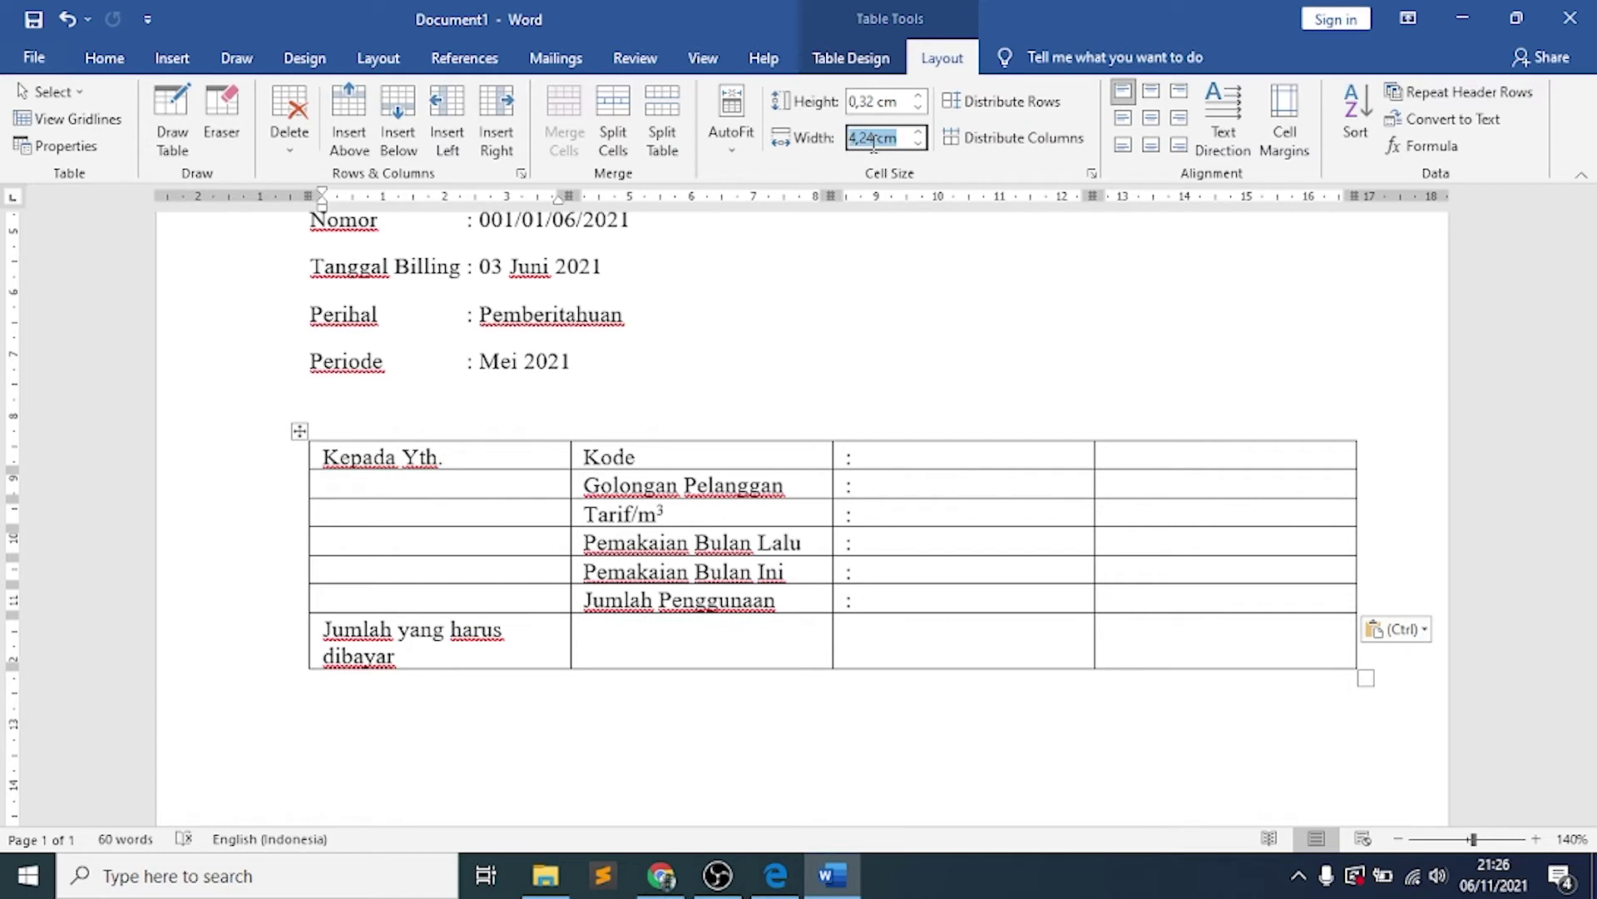
{"action": "type", "text": "5"}
{"action": "key", "text": "Return"}
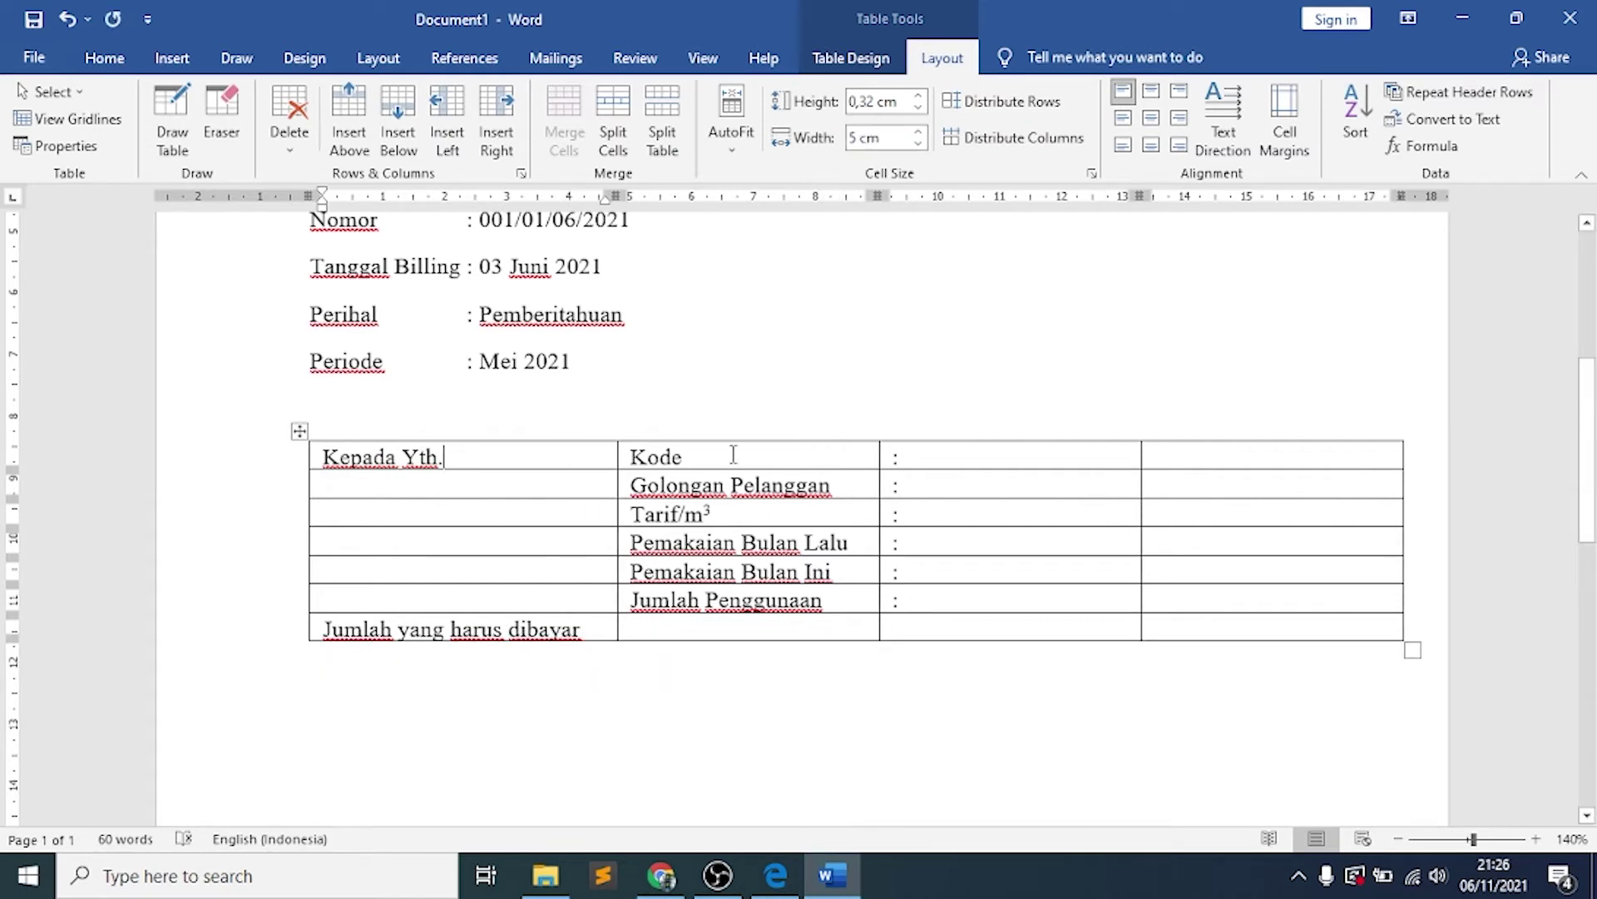
{"action": "left_click", "coordinate": [733, 455]}
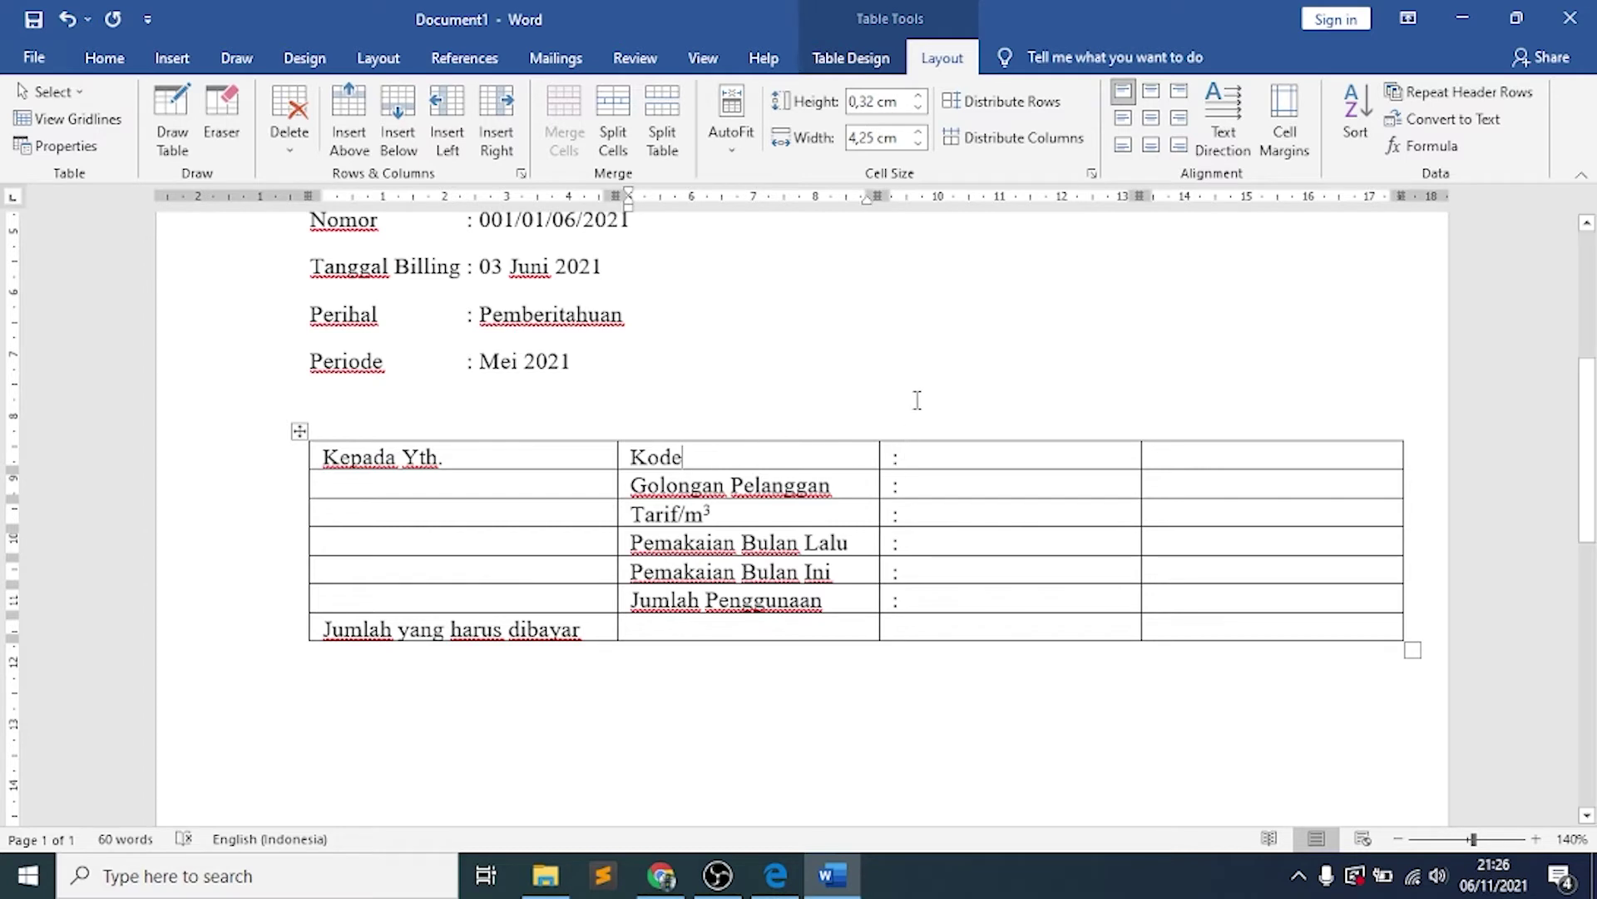
{"action": "left_click", "coordinate": [875, 133]}
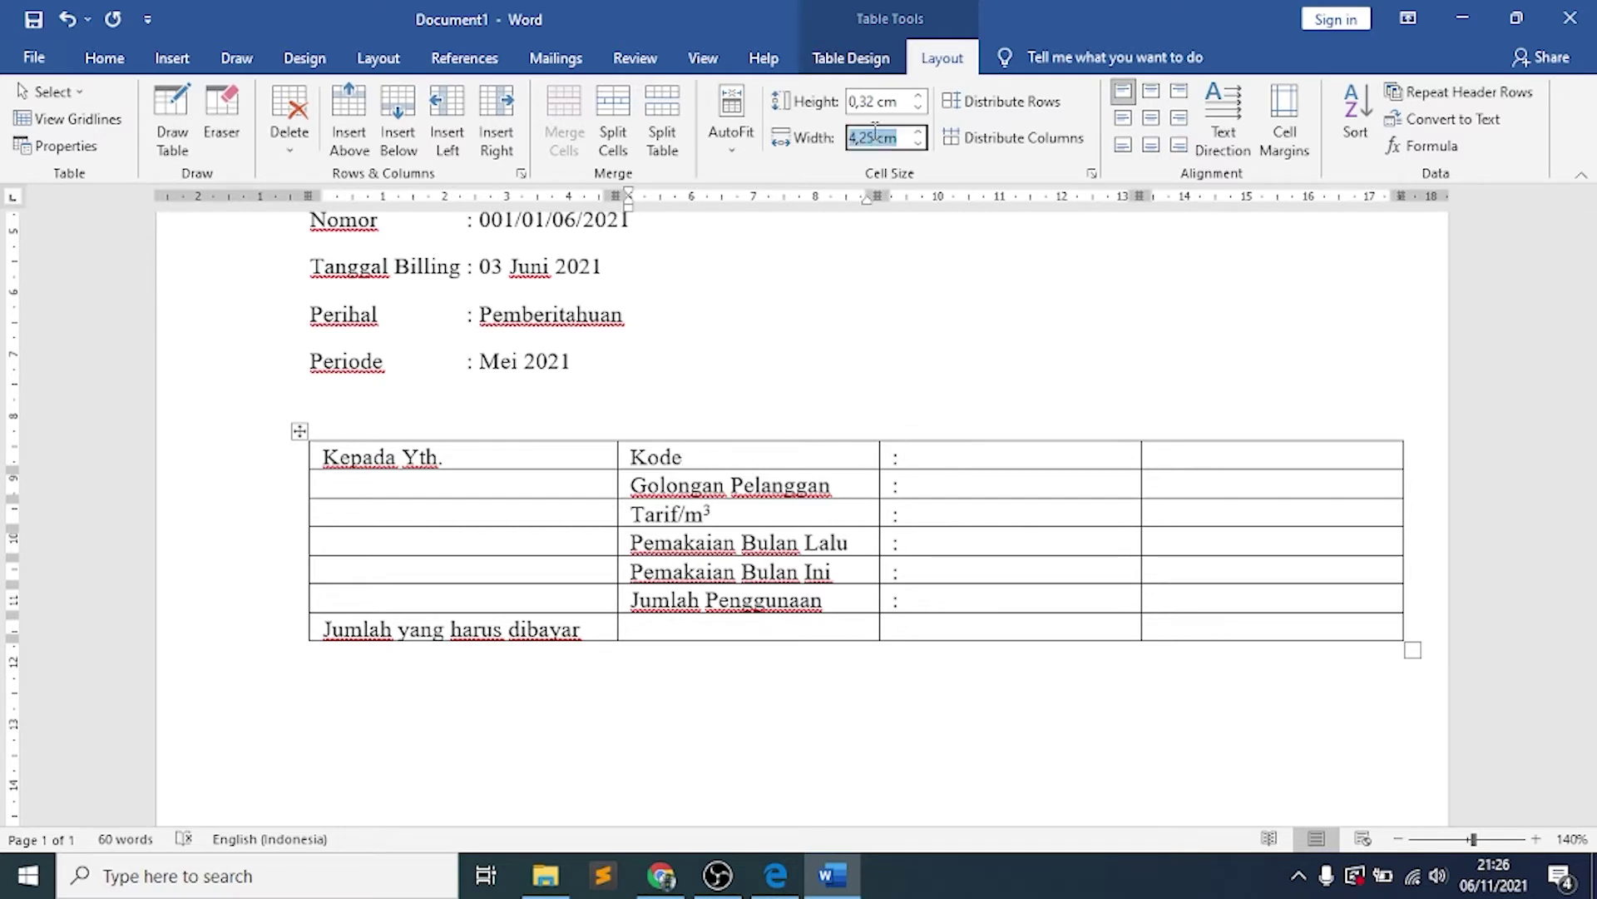
{"action": "type", "text": "5"}
{"action": "key", "text": "Return"}
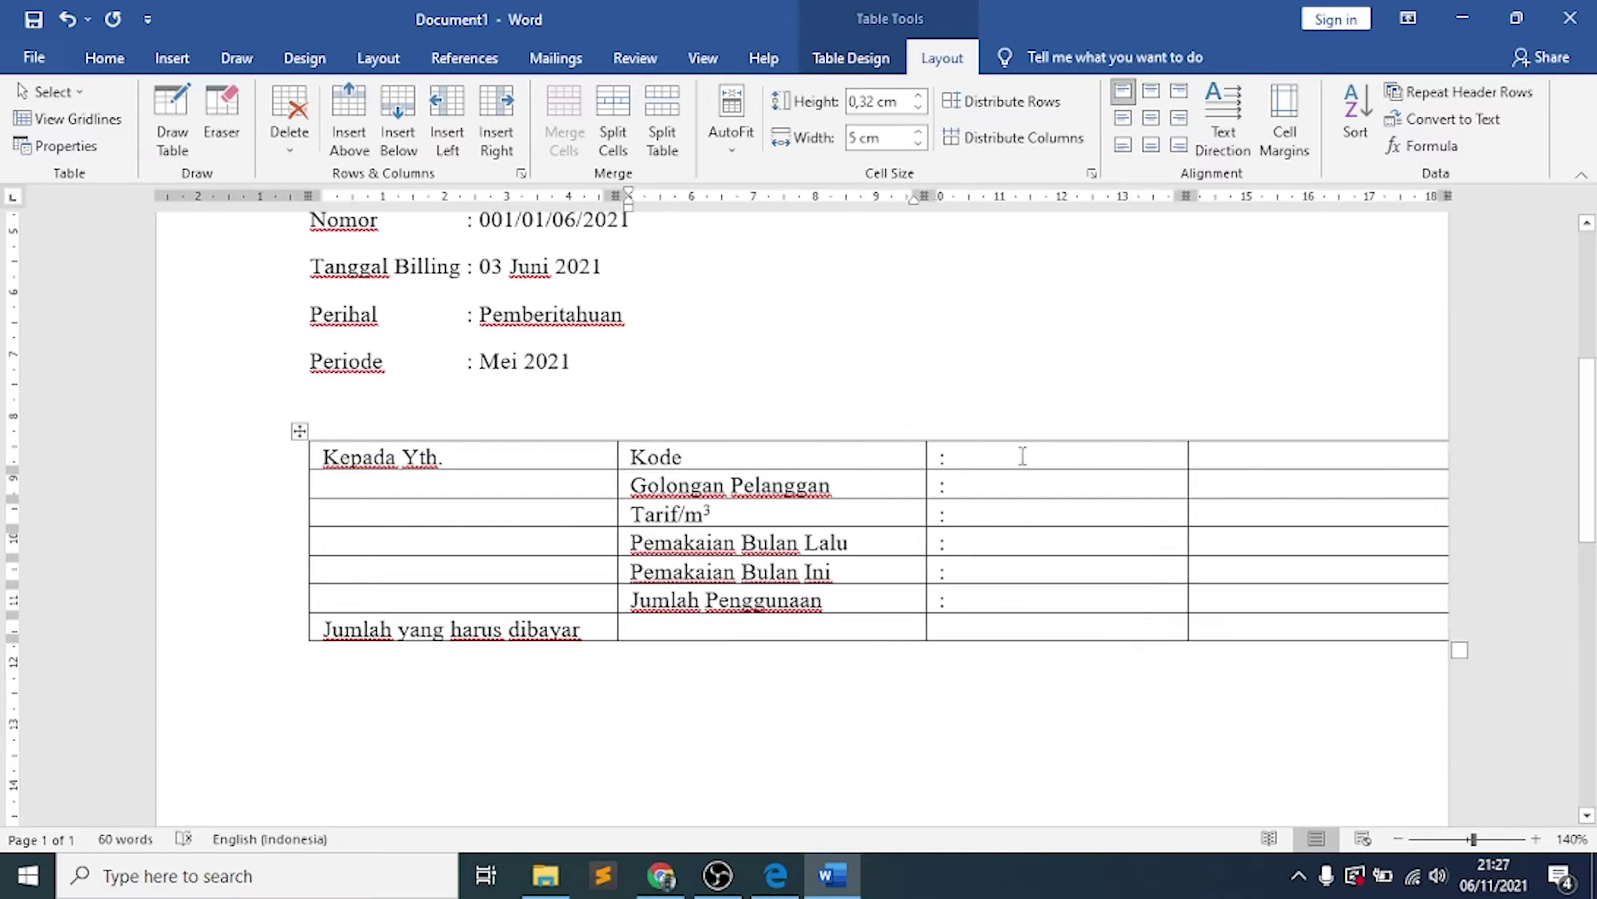
Narrow the colon column to 0,5 cm and widen the last column to 6 cm
{"action": "left_click", "coordinate": [1011, 456]}
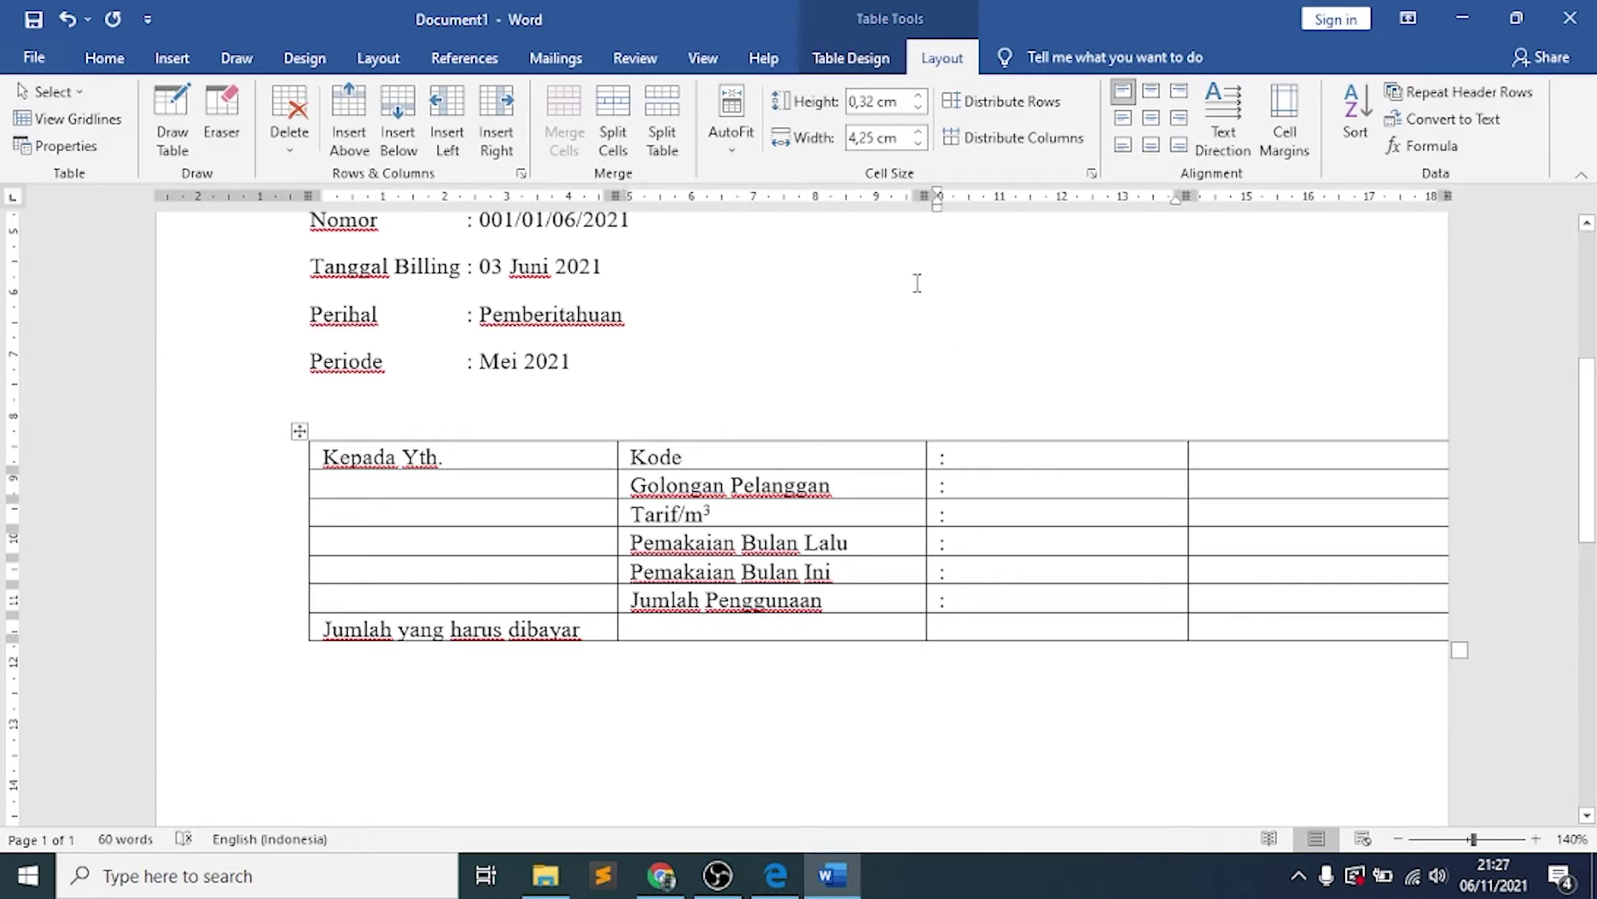
{"action": "left_click", "coordinate": [862, 136]}
{"action": "type", "text": "0,5"}
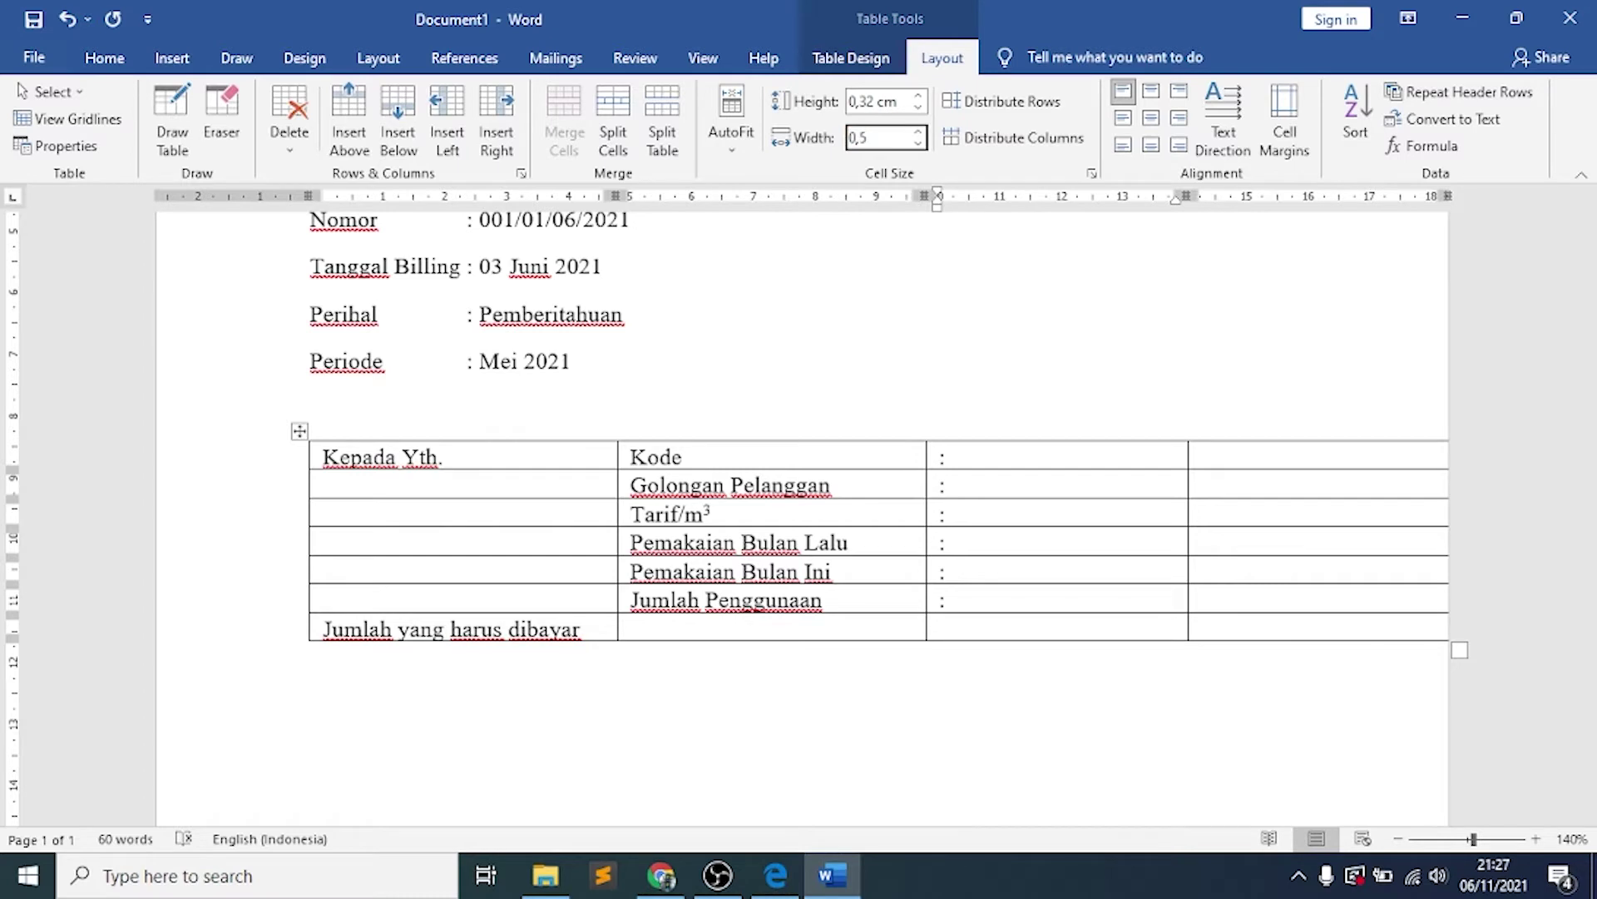
{"action": "key", "text": "Return"}
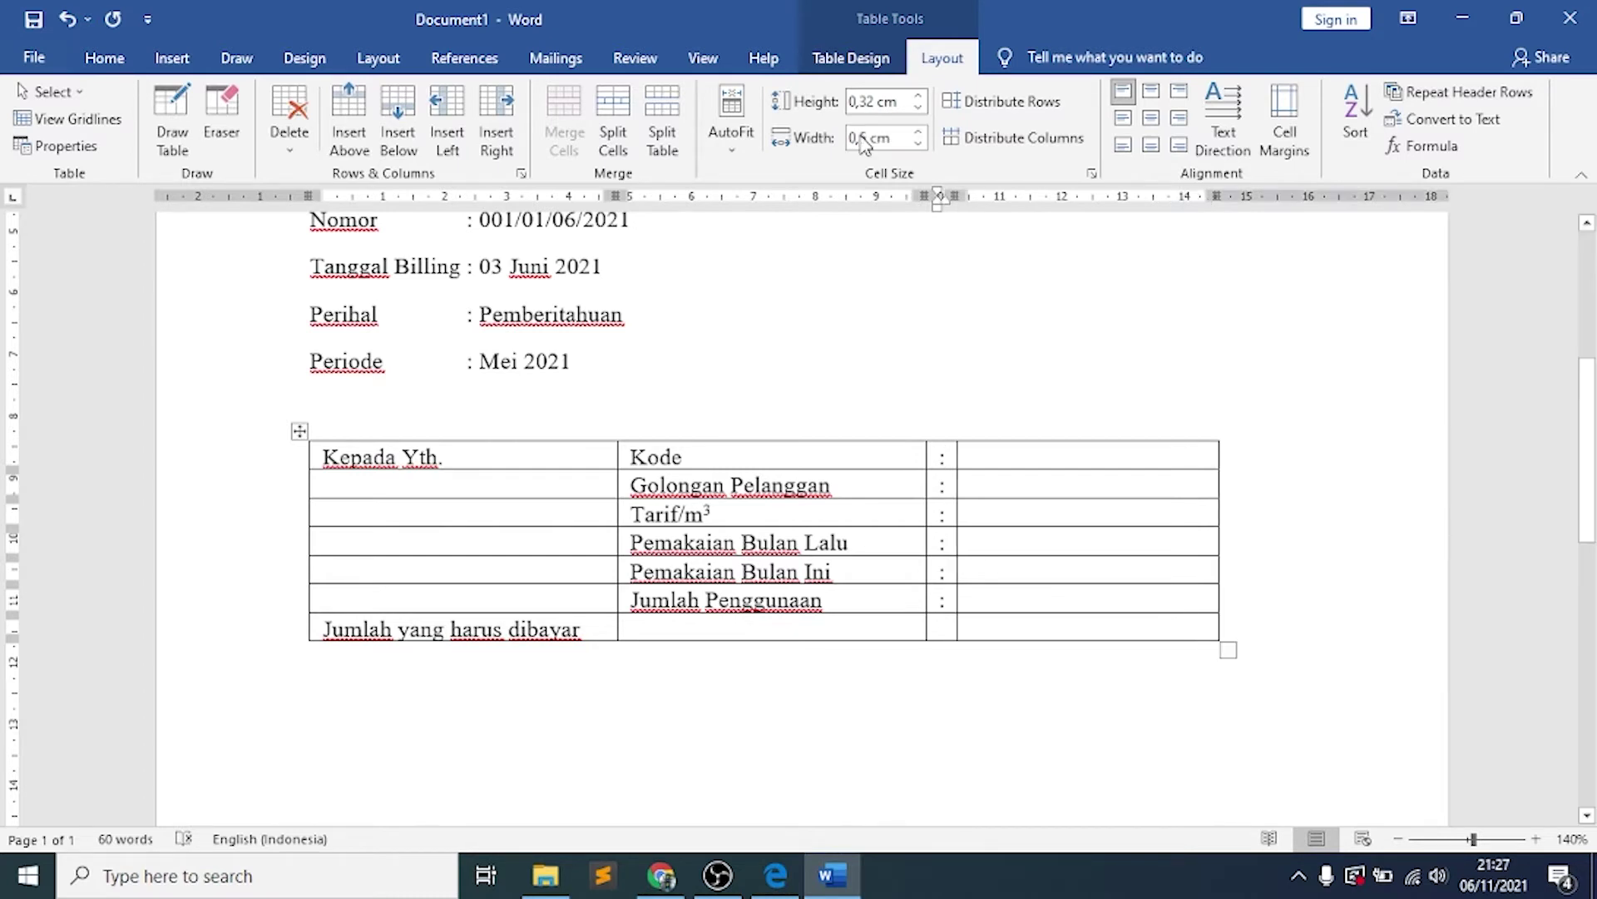
{"action": "left_click", "coordinate": [972, 456]}
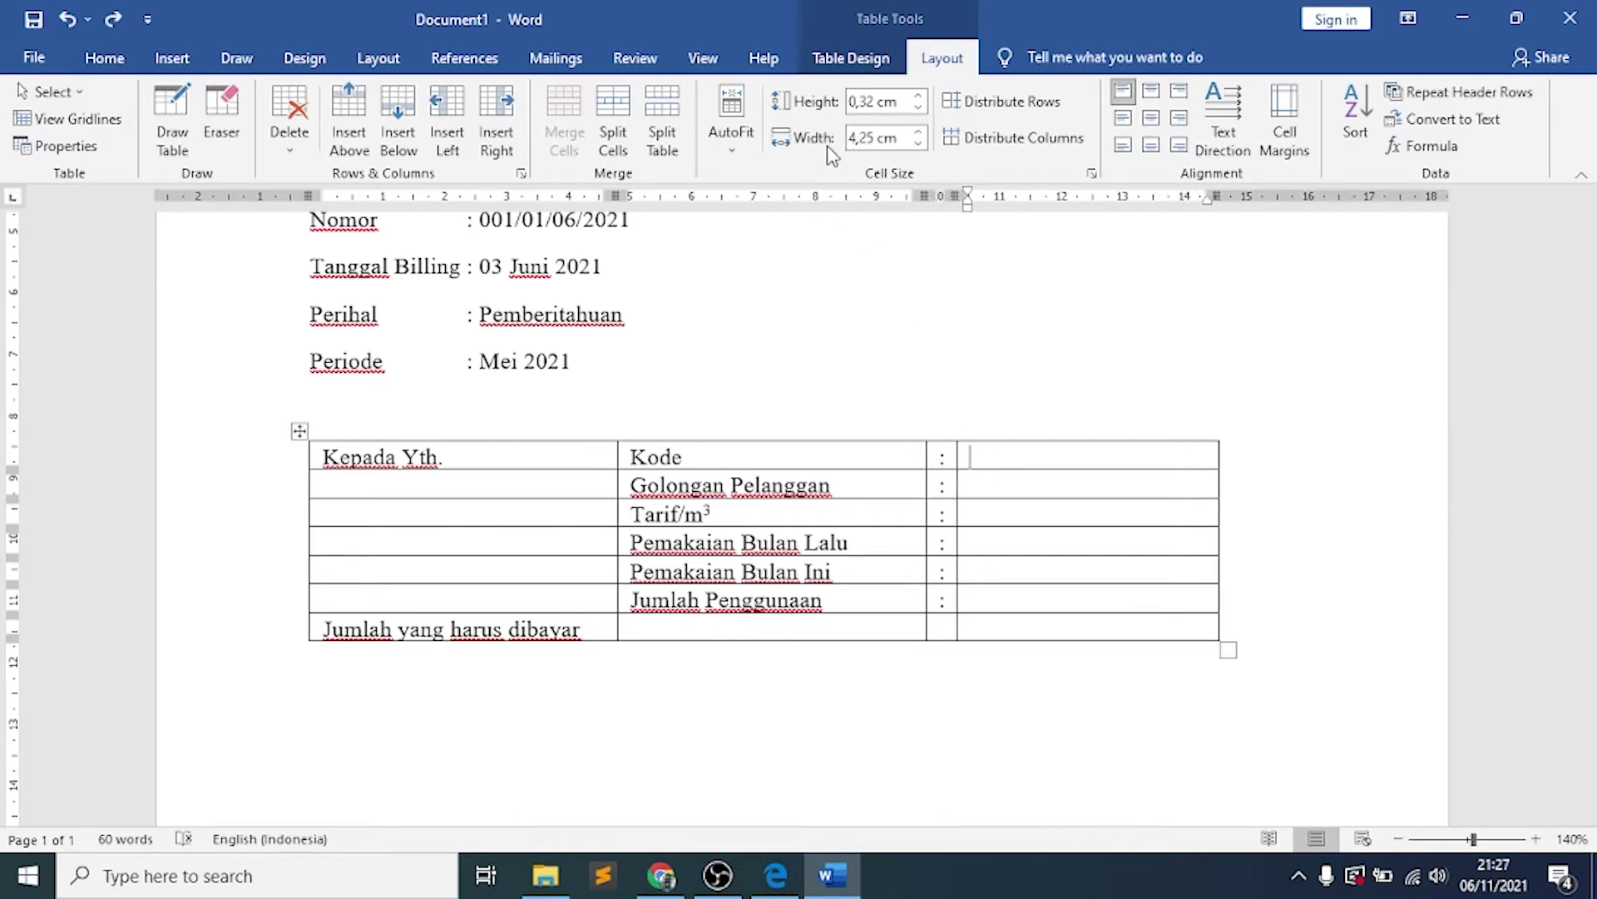
{"action": "left_click", "coordinate": [879, 134]}
{"action": "type", "text": "6"}
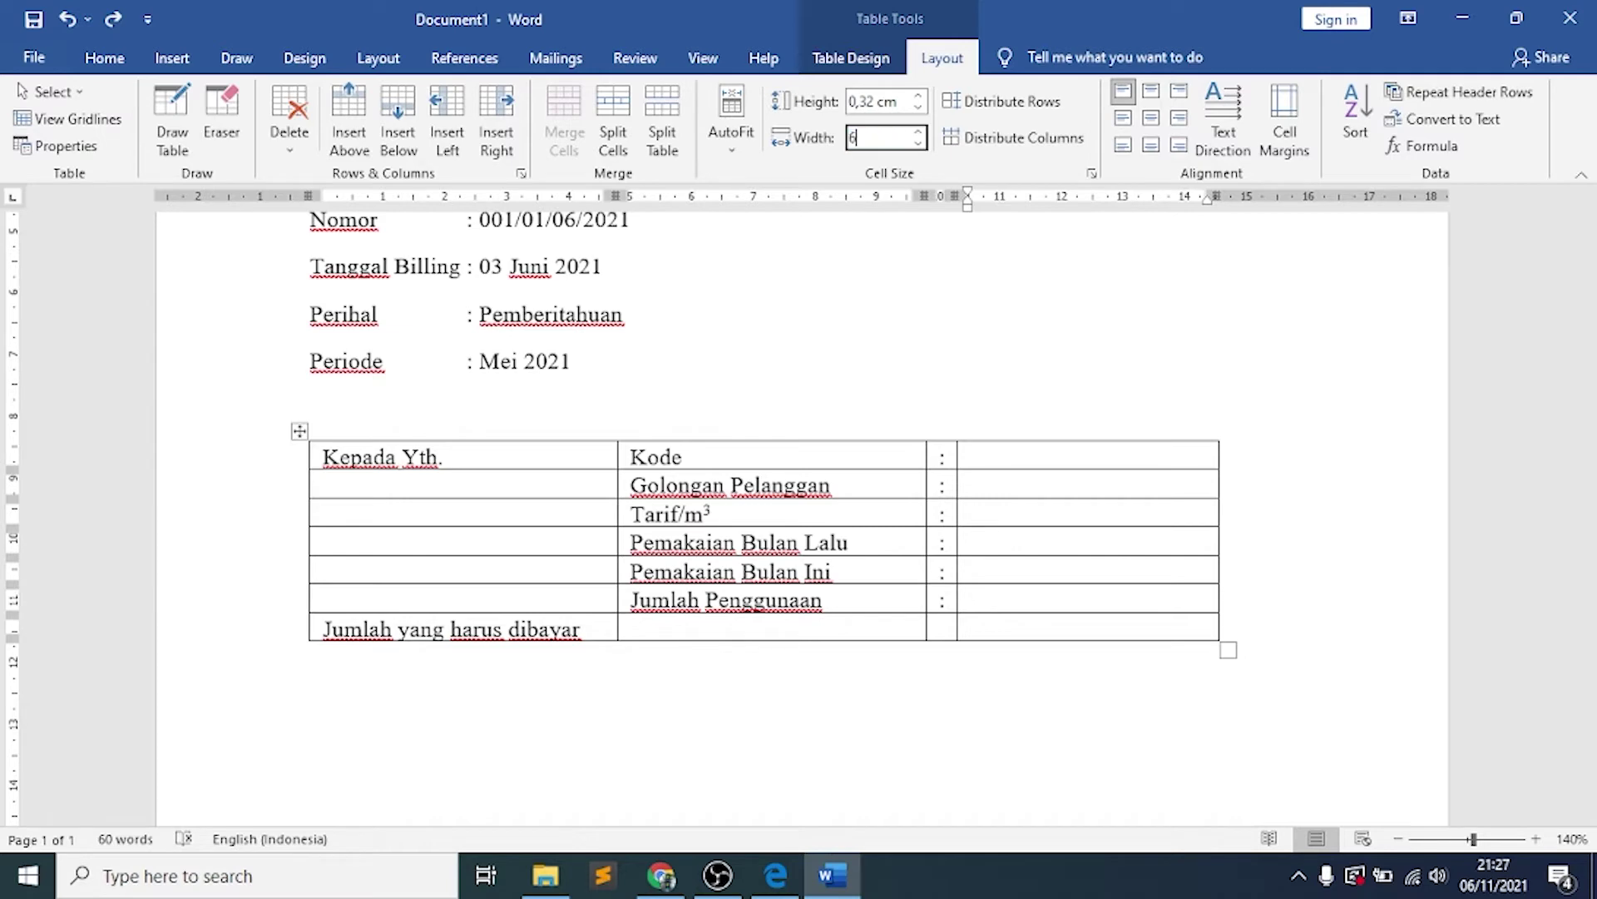
{"action": "key", "text": "Return"}
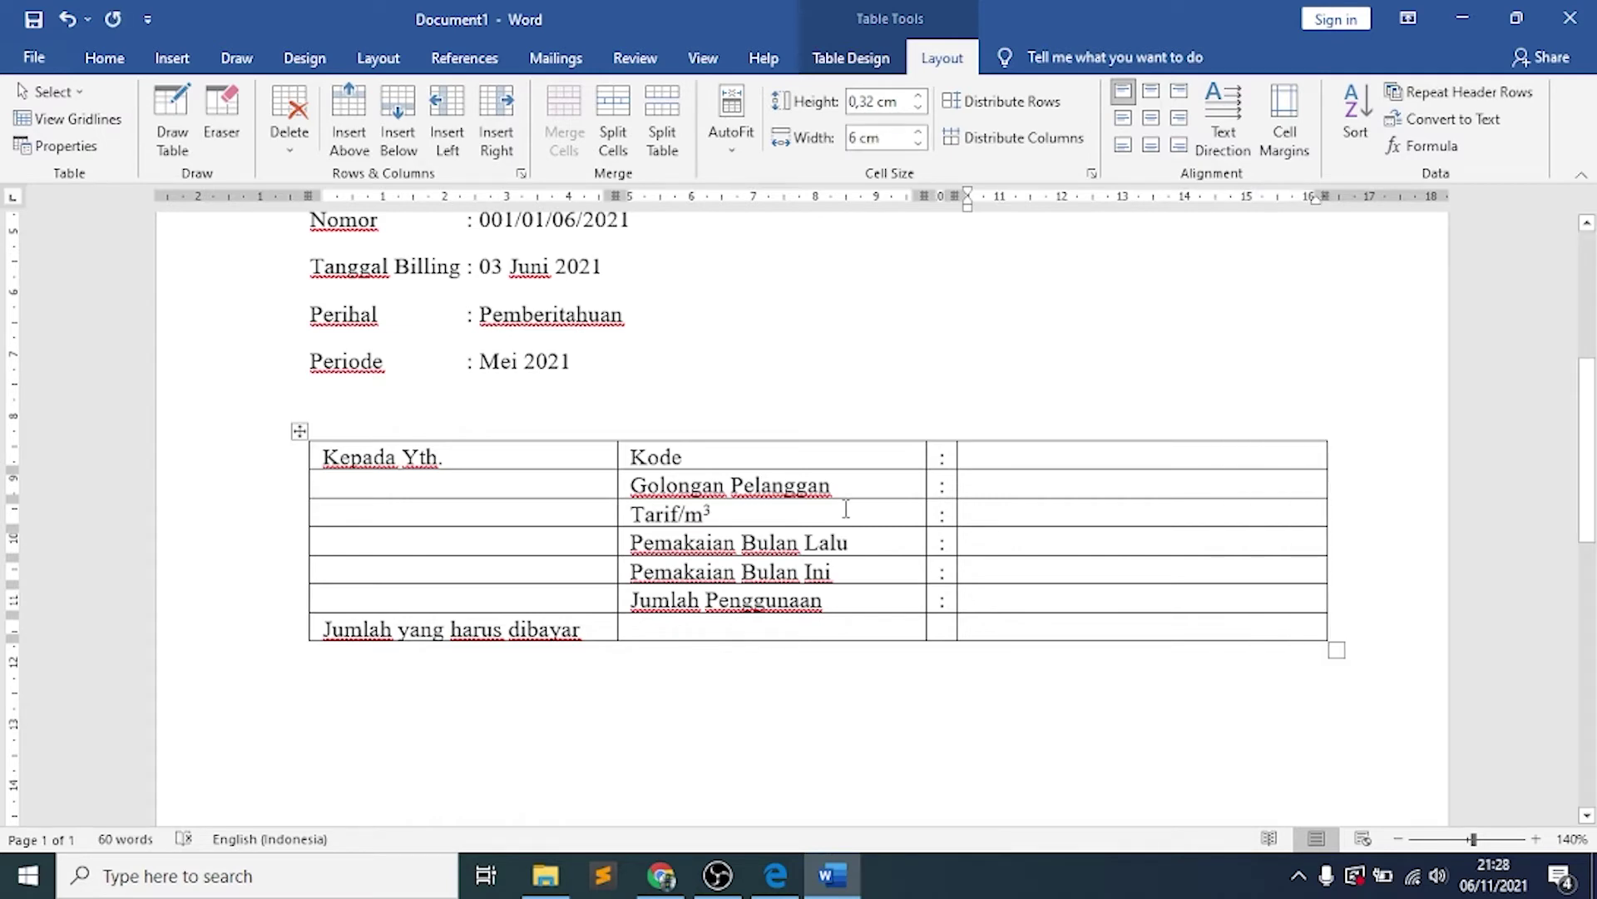
{"action": "left_click", "coordinate": [776, 877]}
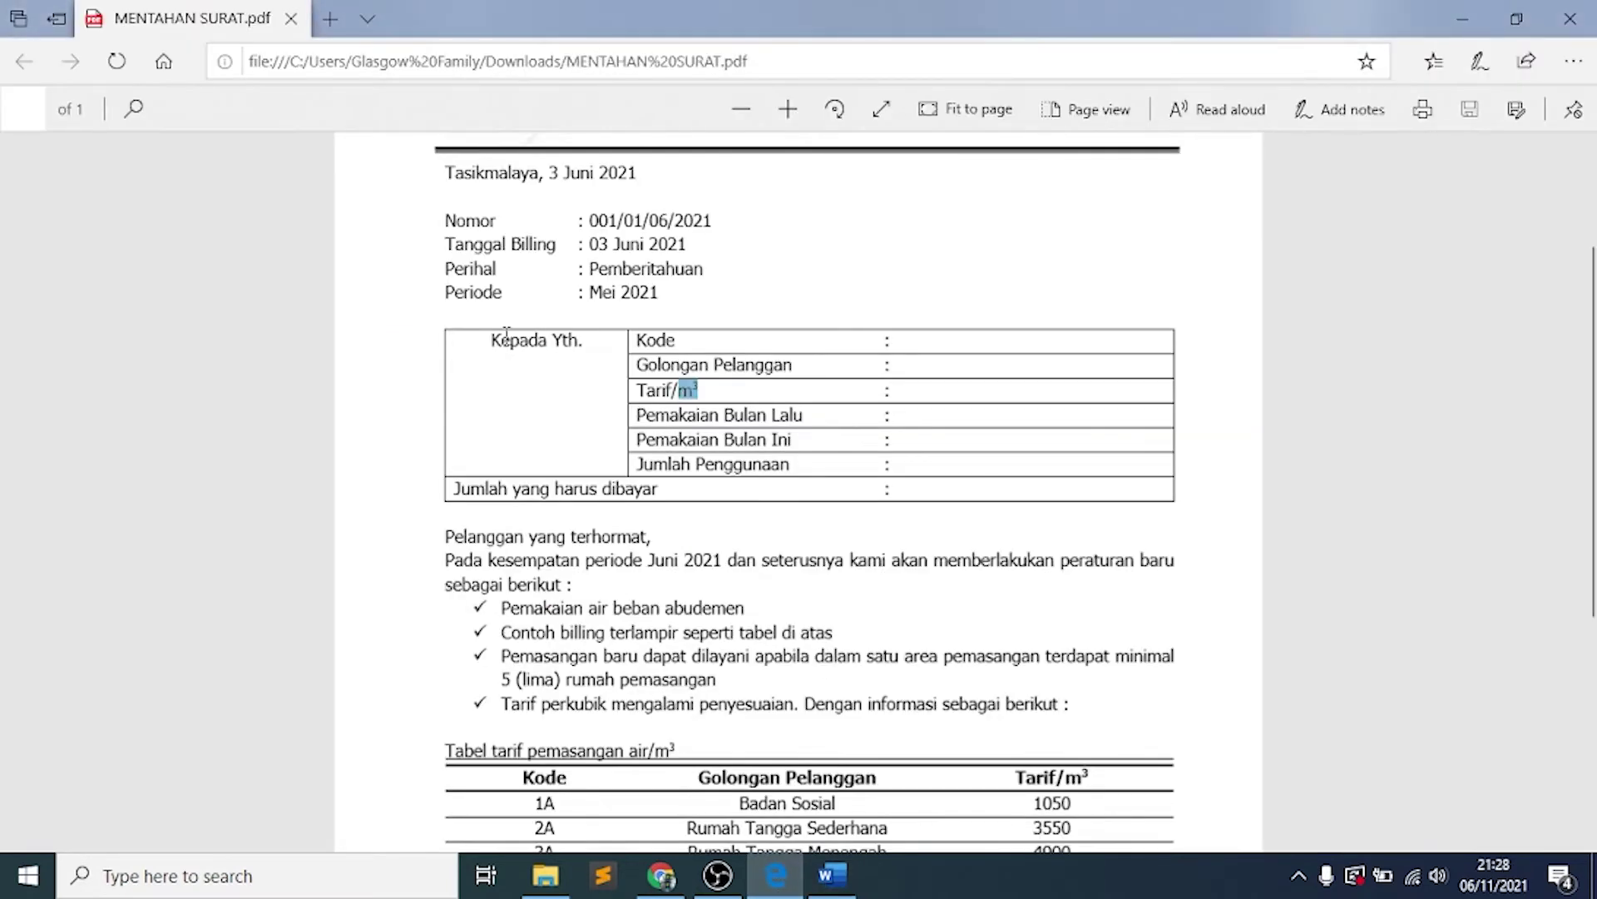
Inspect the top rows of the customer table in the reference PDF, then return to the Word letter
{"action": "left_click", "coordinate": [595, 364]}
{"action": "left_click_drag", "start_coordinate": [595, 363], "coordinate": [559, 429]}
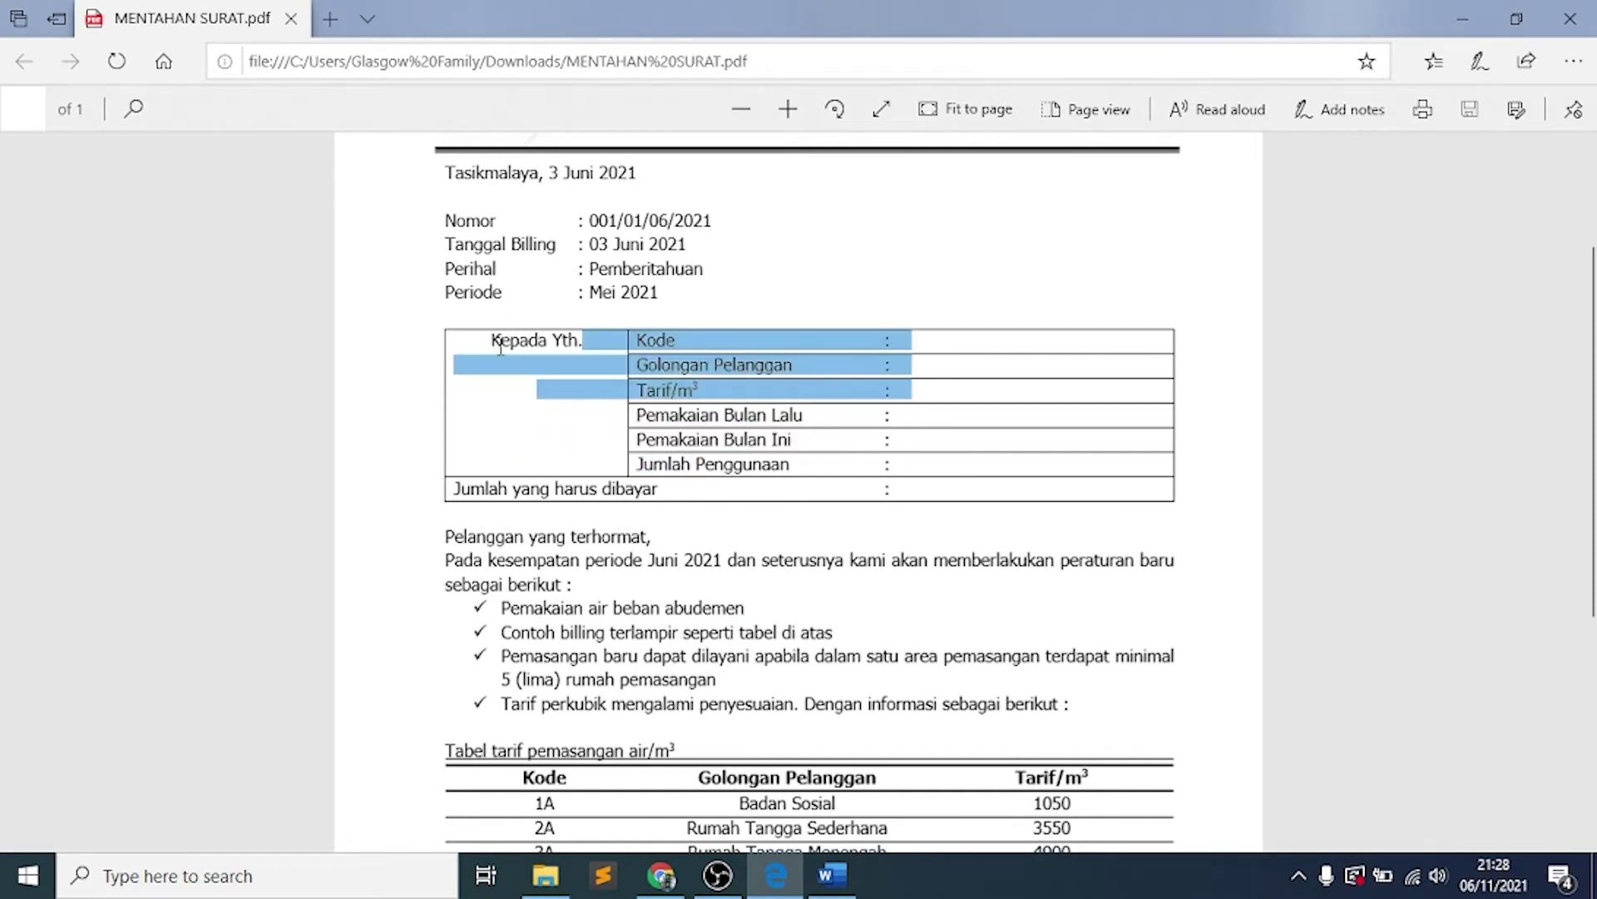
{"action": "left_click", "coordinate": [500, 348]}
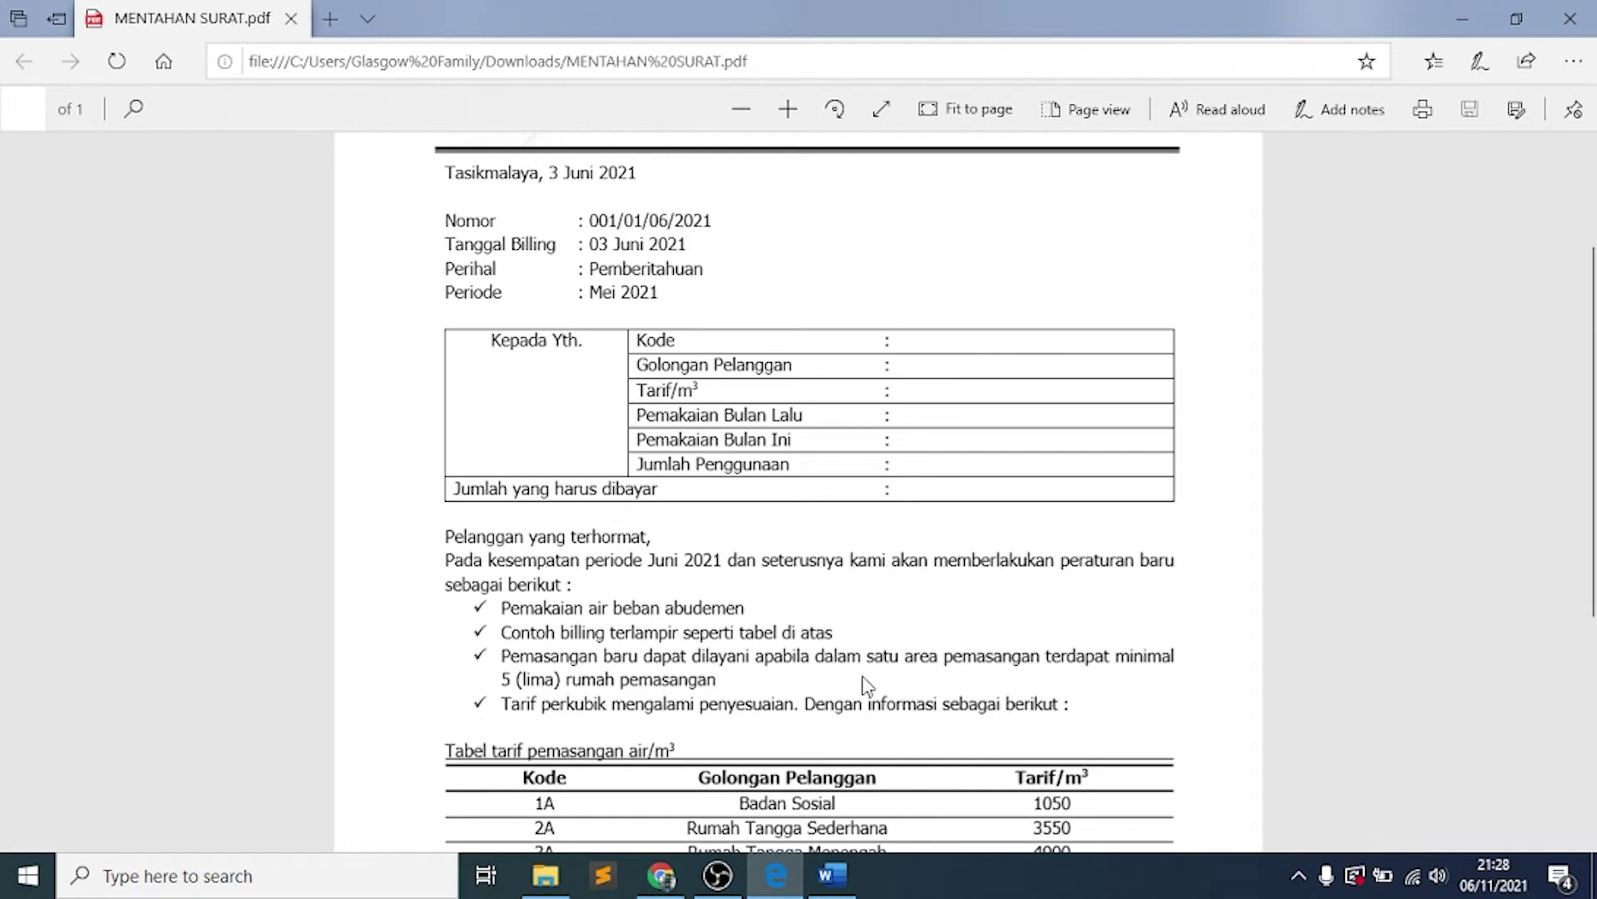
{"action": "left_click", "coordinate": [832, 876]}
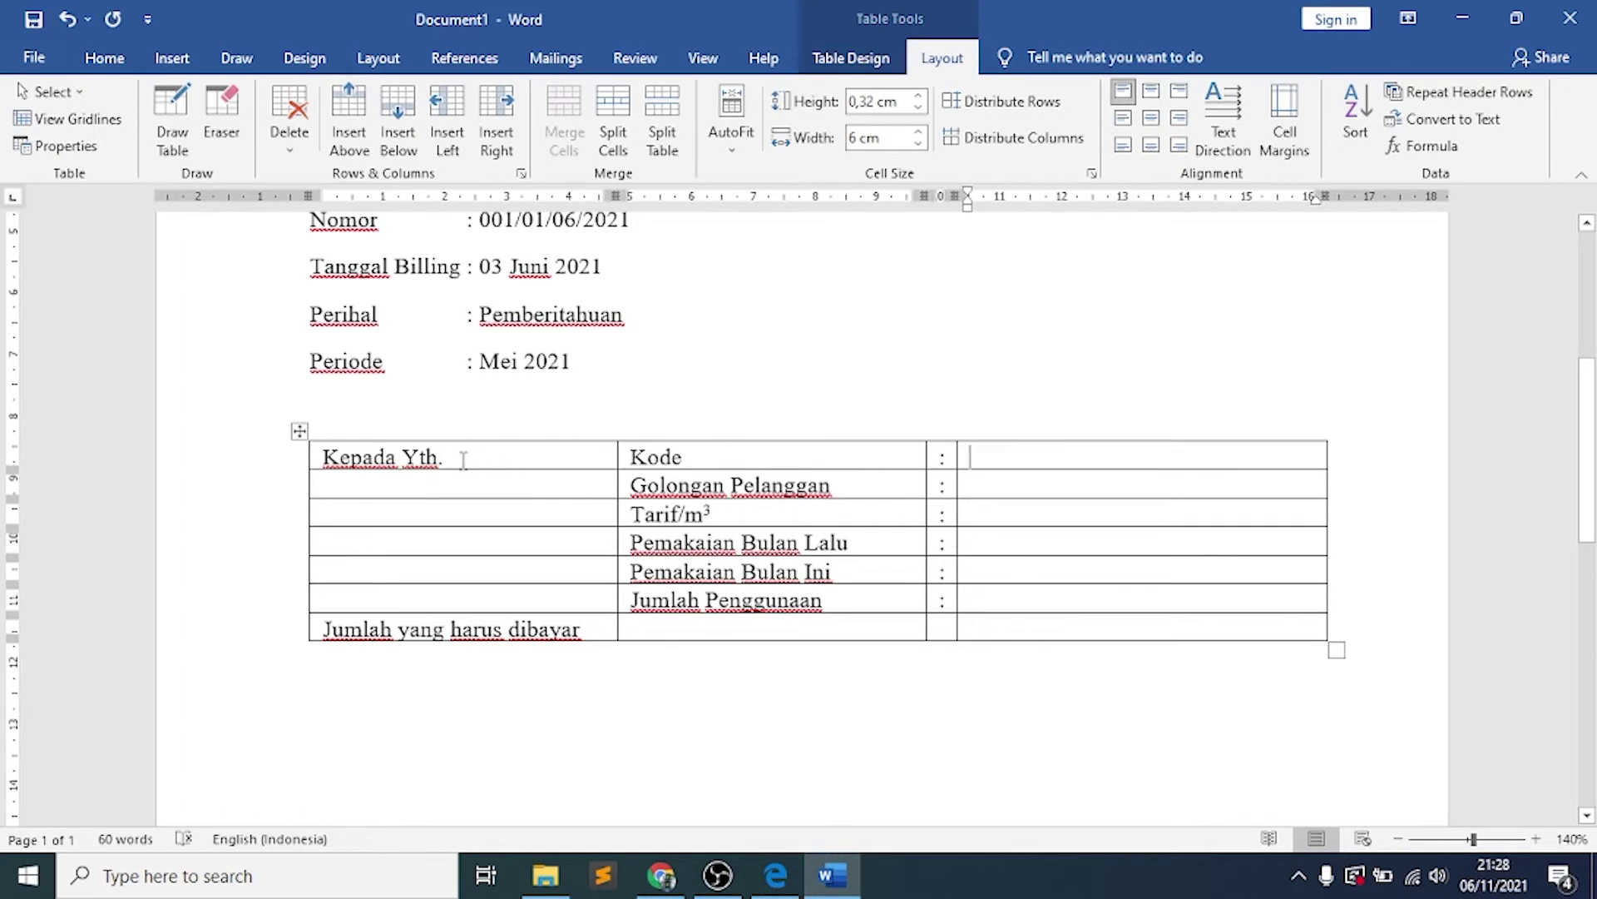
Merge the first-column cells from Kepada Yth. through Jumlah Penggunaan and align Kepada Yth. top-centre
{"action": "left_click_drag", "start_coordinate": [463, 460], "coordinate": [463, 598]}
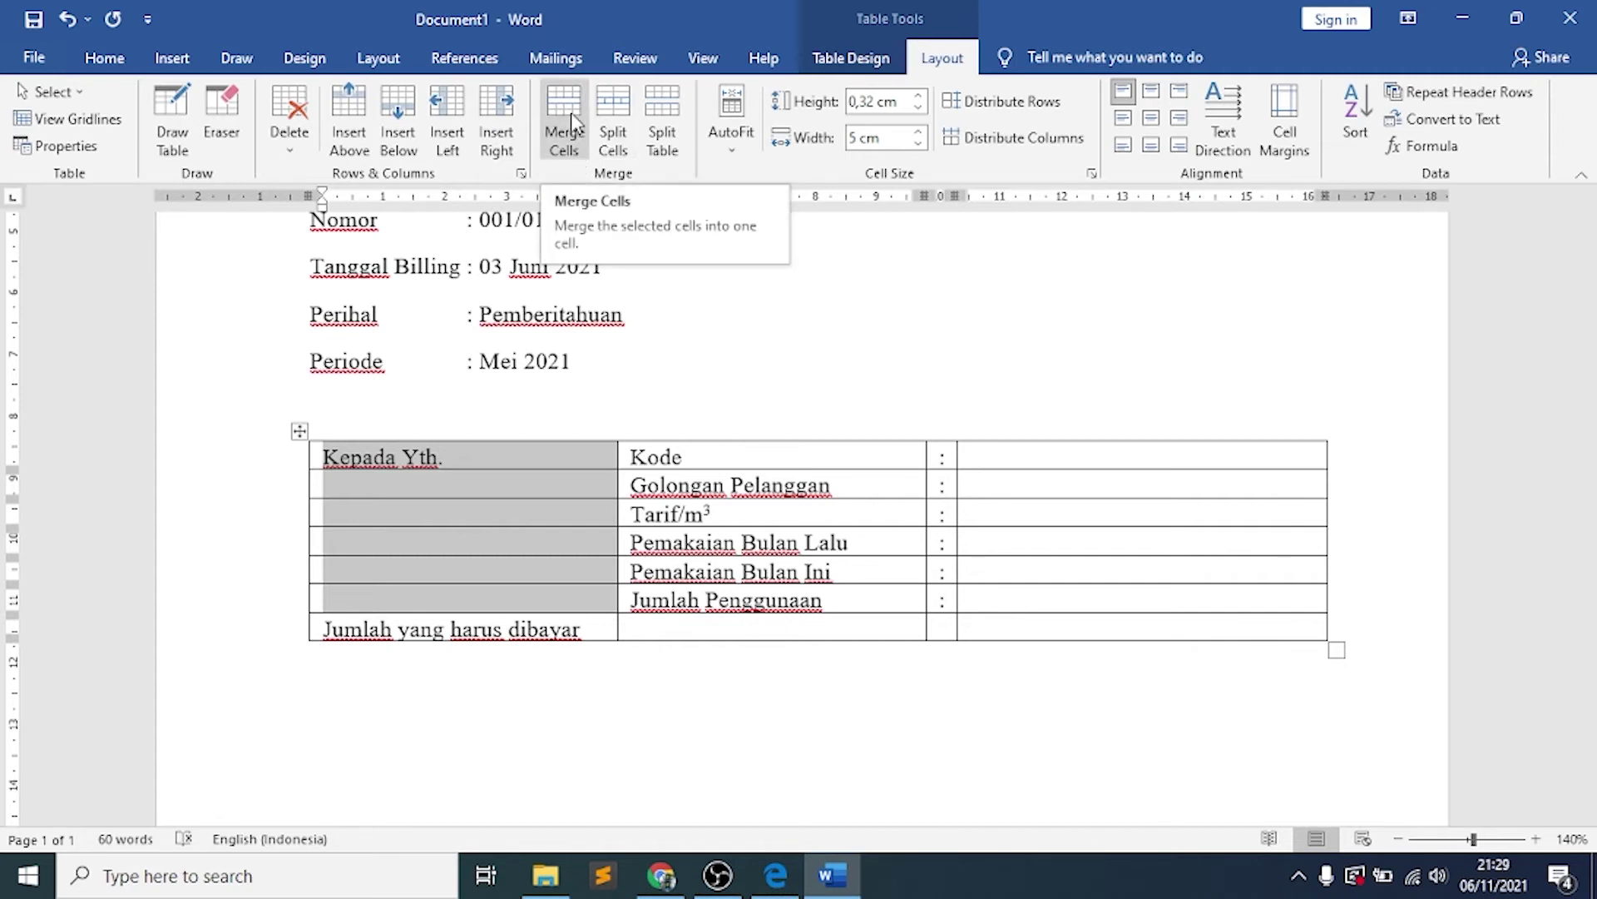
{"action": "left_click", "coordinate": [571, 116]}
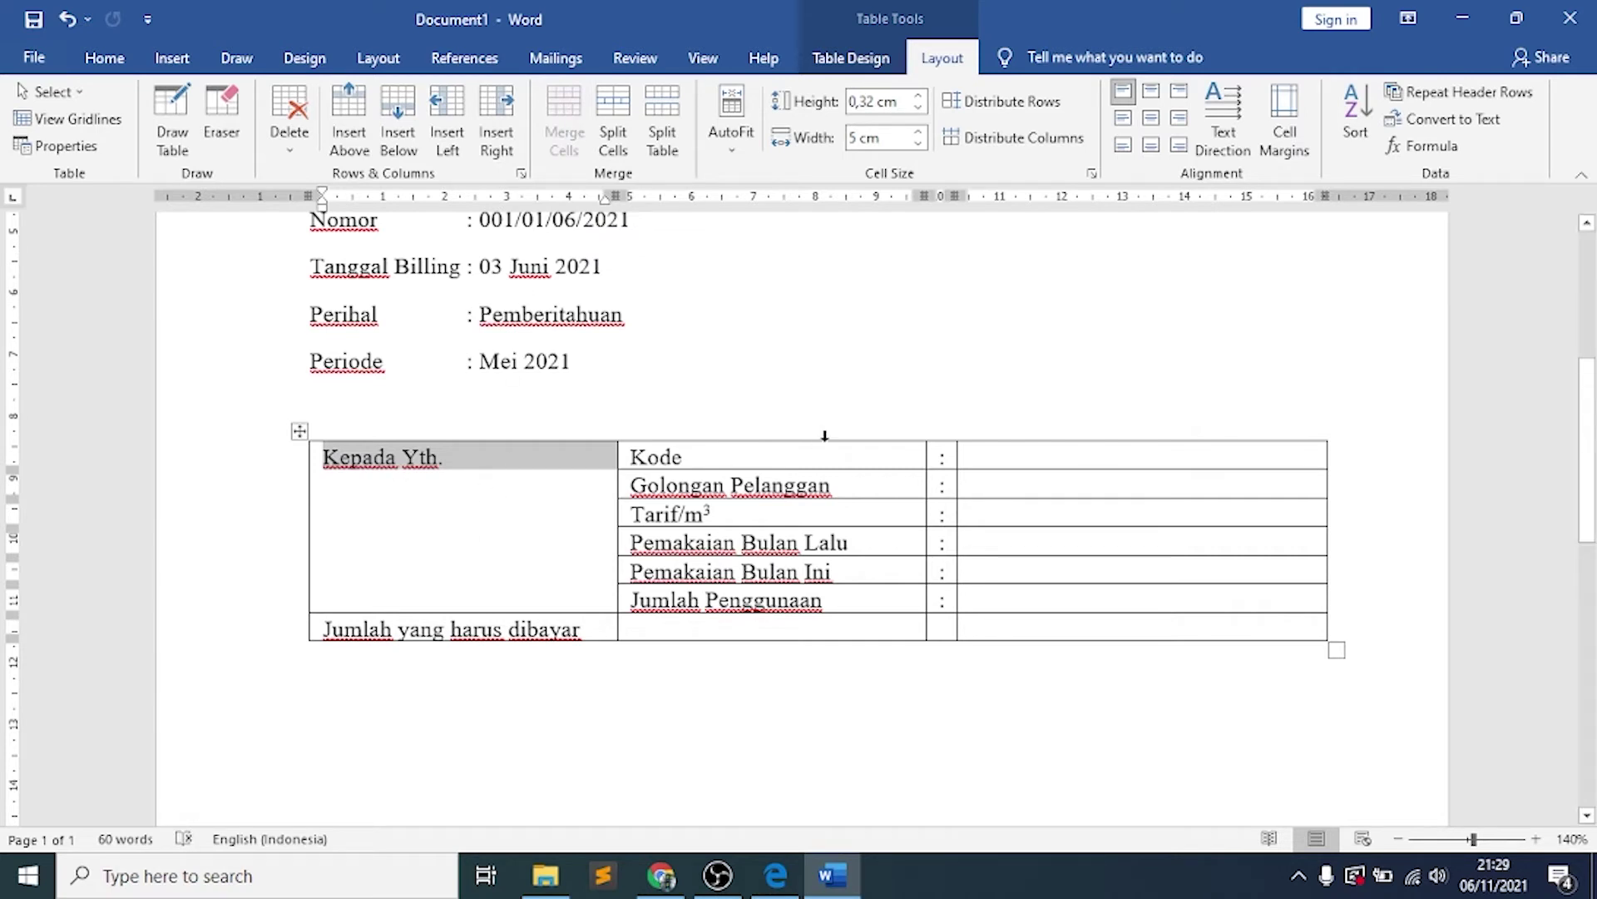
{"action": "left_click", "coordinate": [1153, 93]}
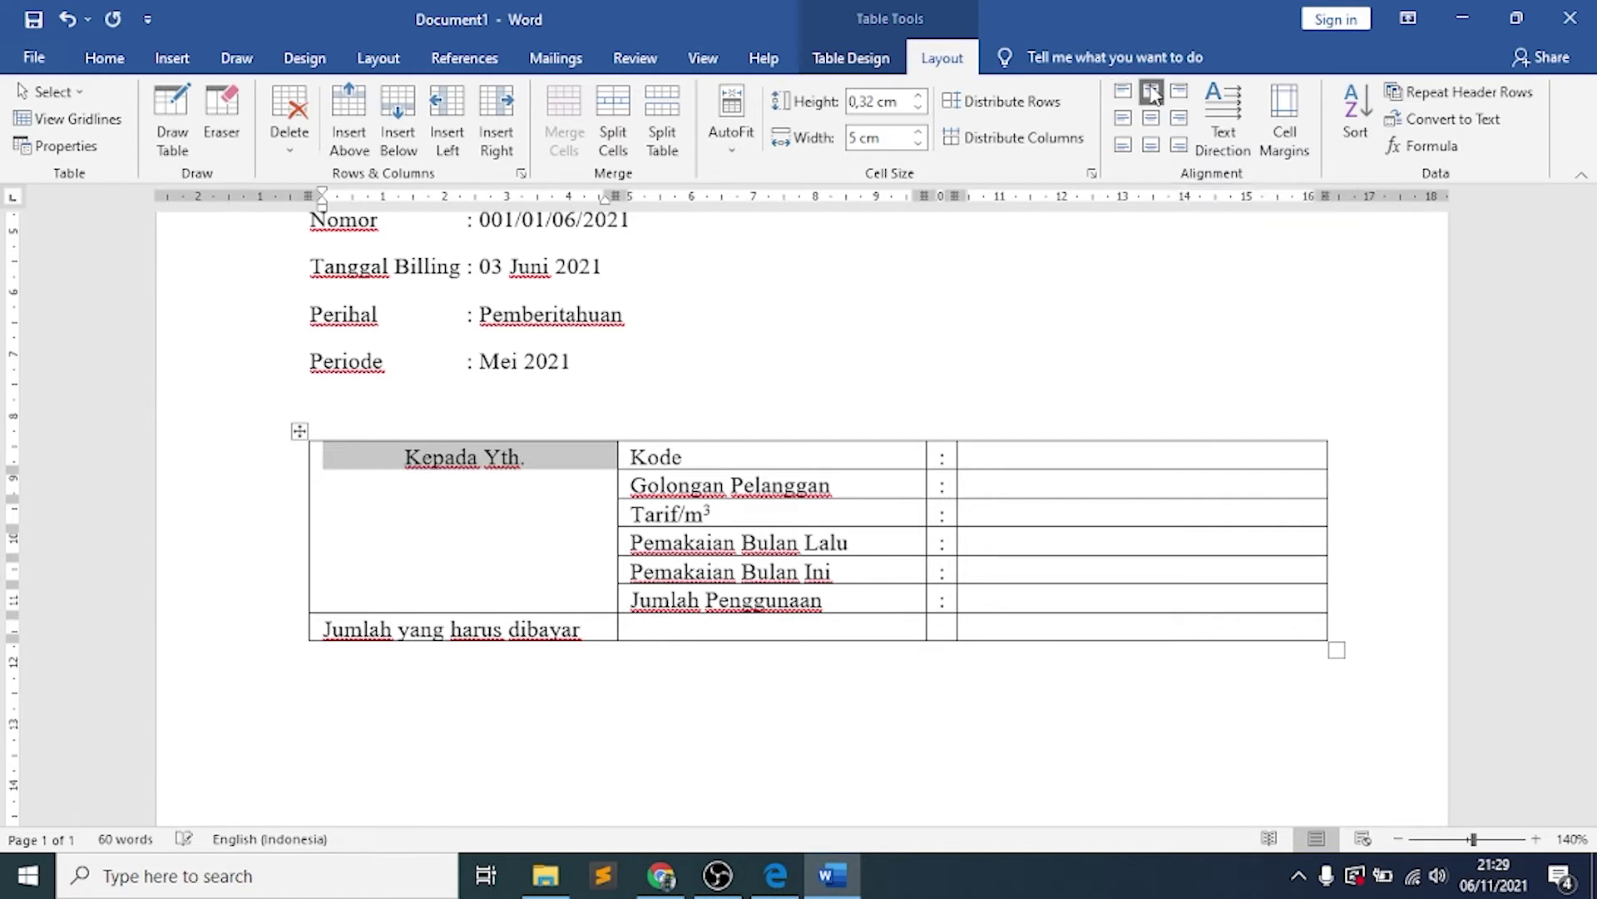
{"action": "left_click", "coordinate": [547, 468]}
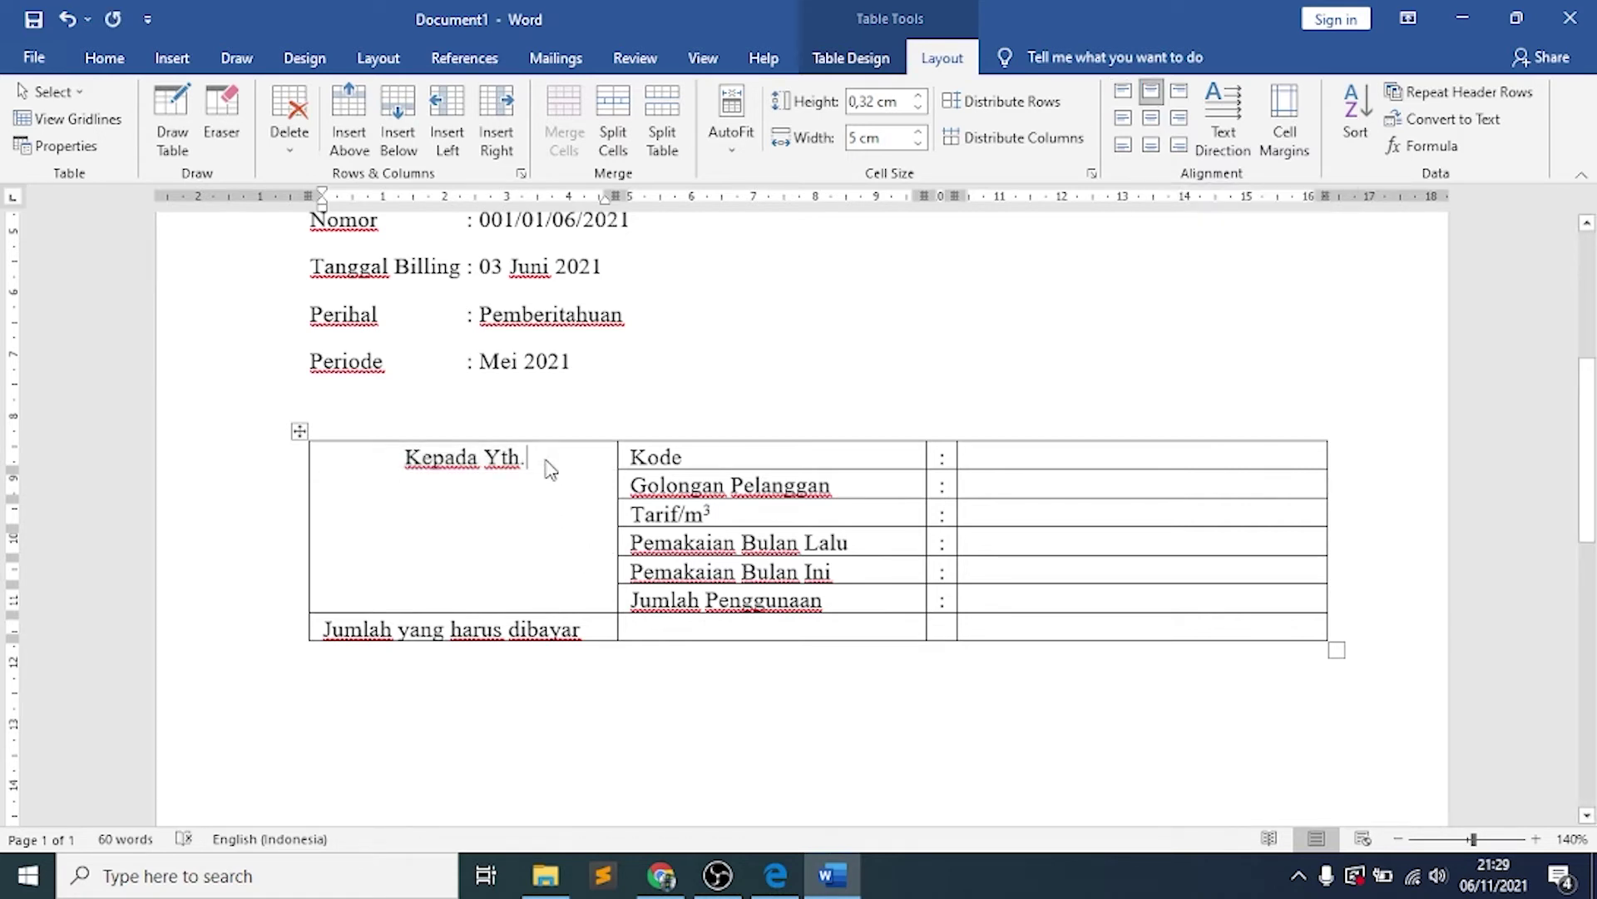
{"action": "left_click", "coordinate": [587, 632]}
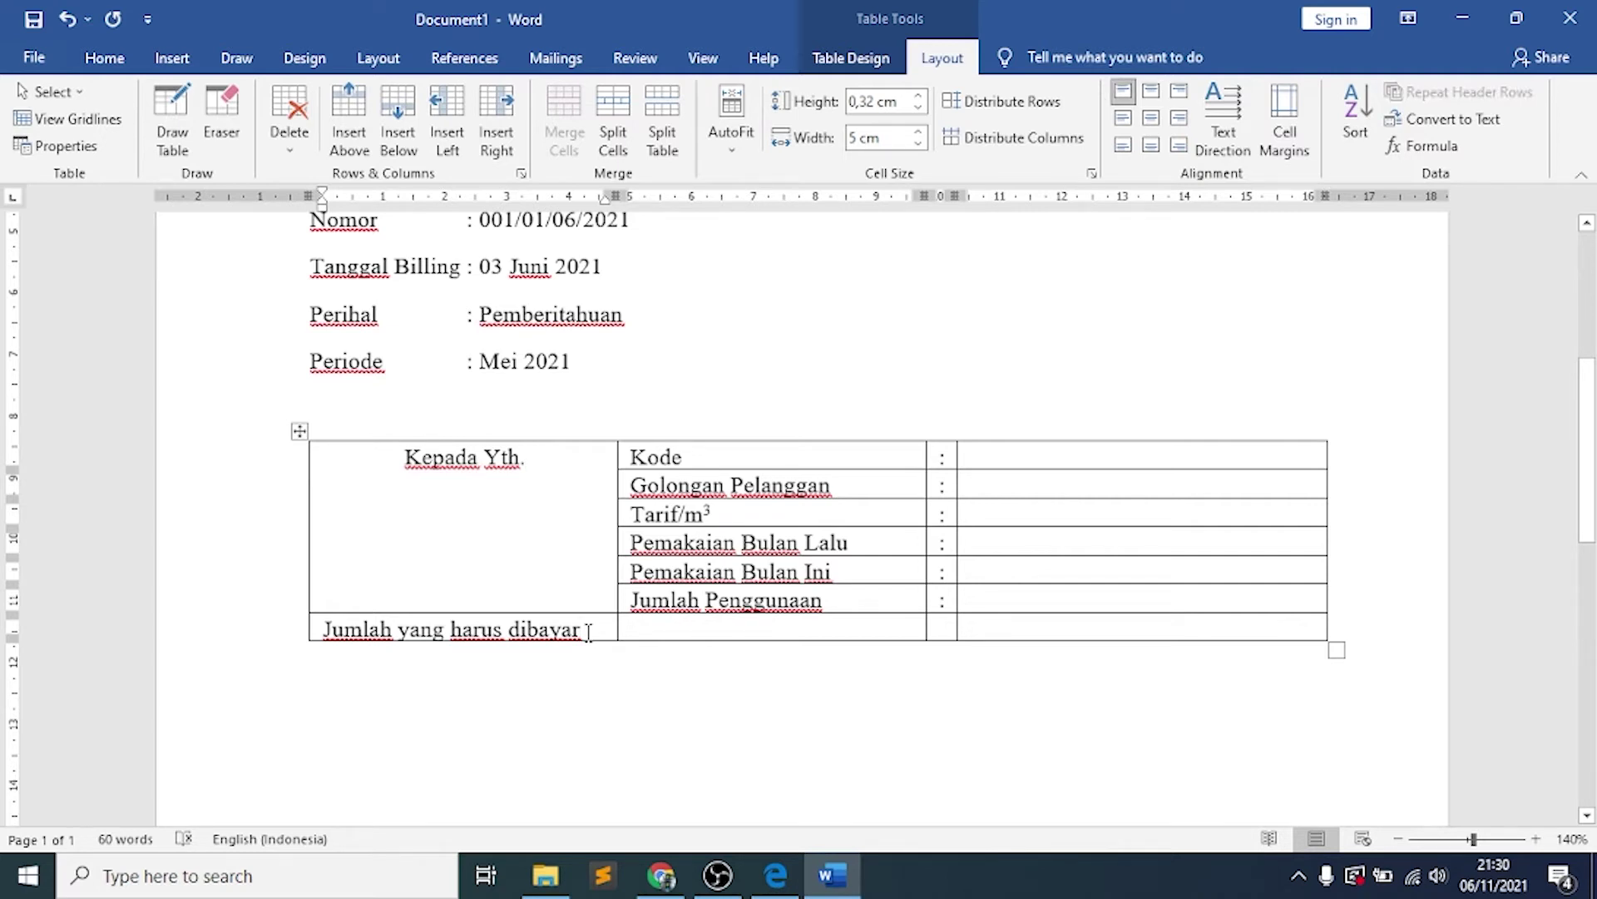
Merge the Jumlah yang harus dibayar cell with its empty neighbouring cell
{"action": "key", "text": "shift+Right"}
{"action": "key", "text": "shift+Right"}
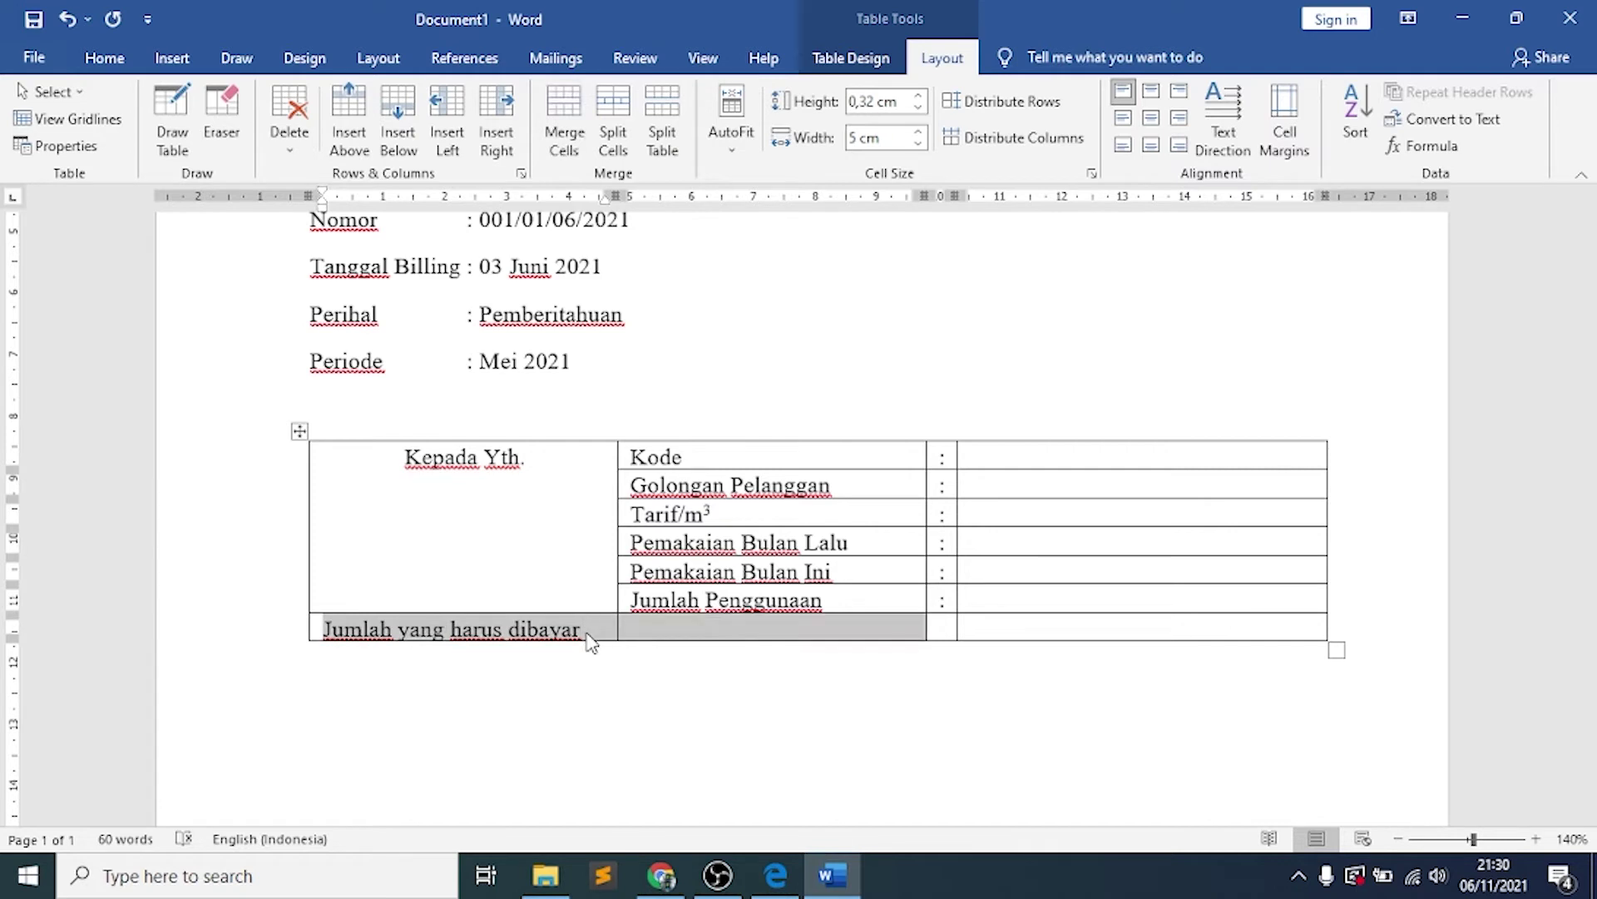
{"action": "left_click", "coordinate": [565, 143]}
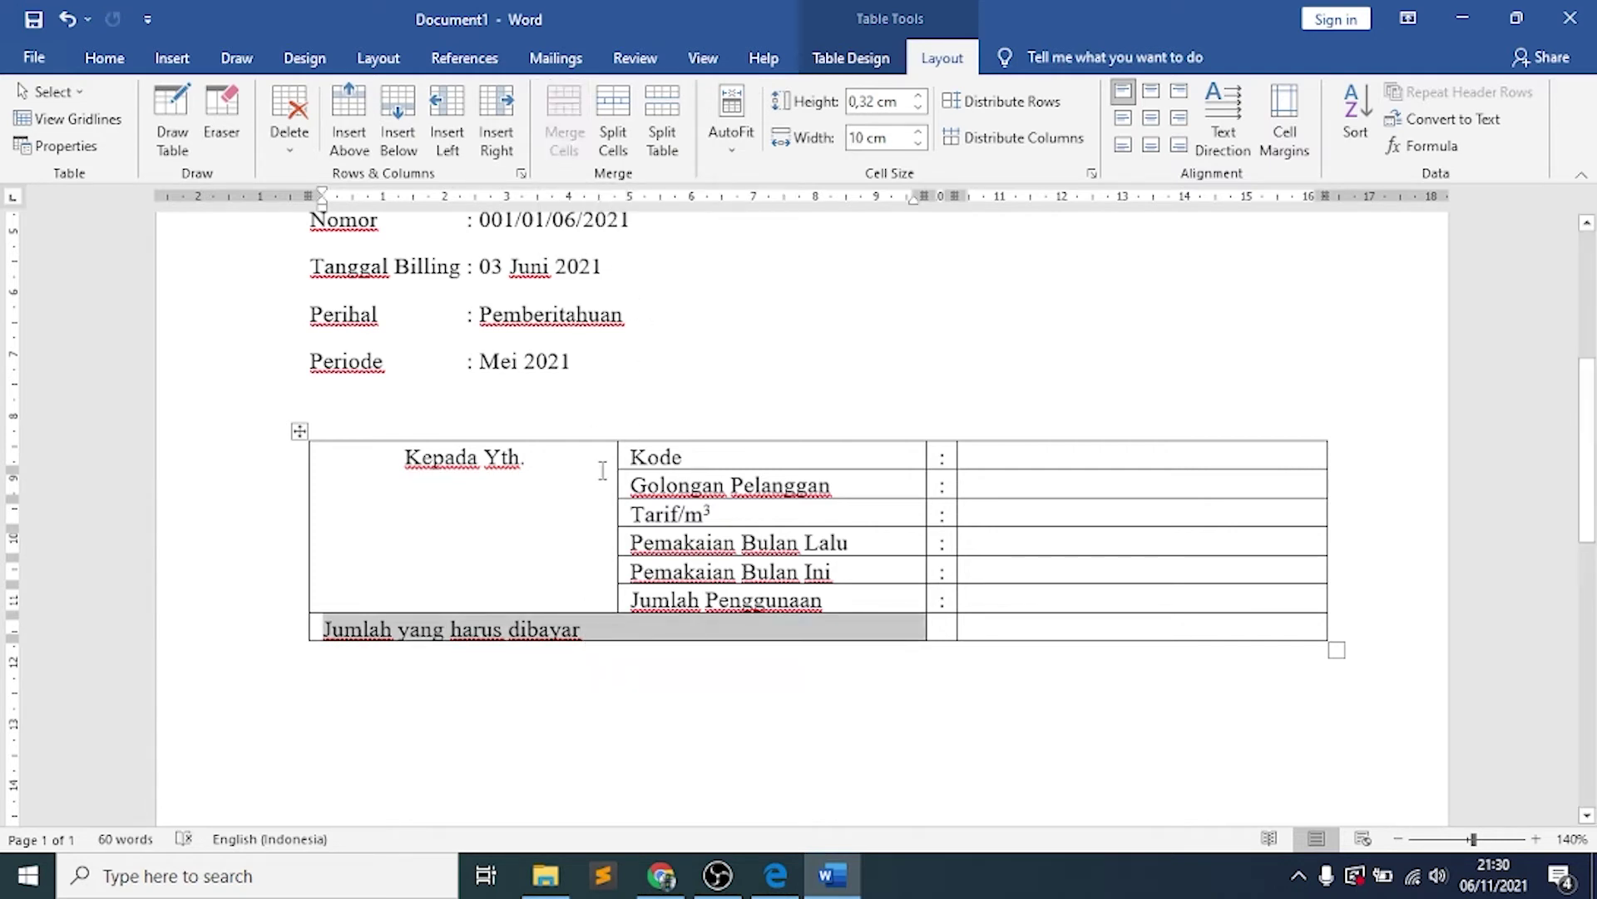
{"action": "left_click", "coordinate": [632, 634]}
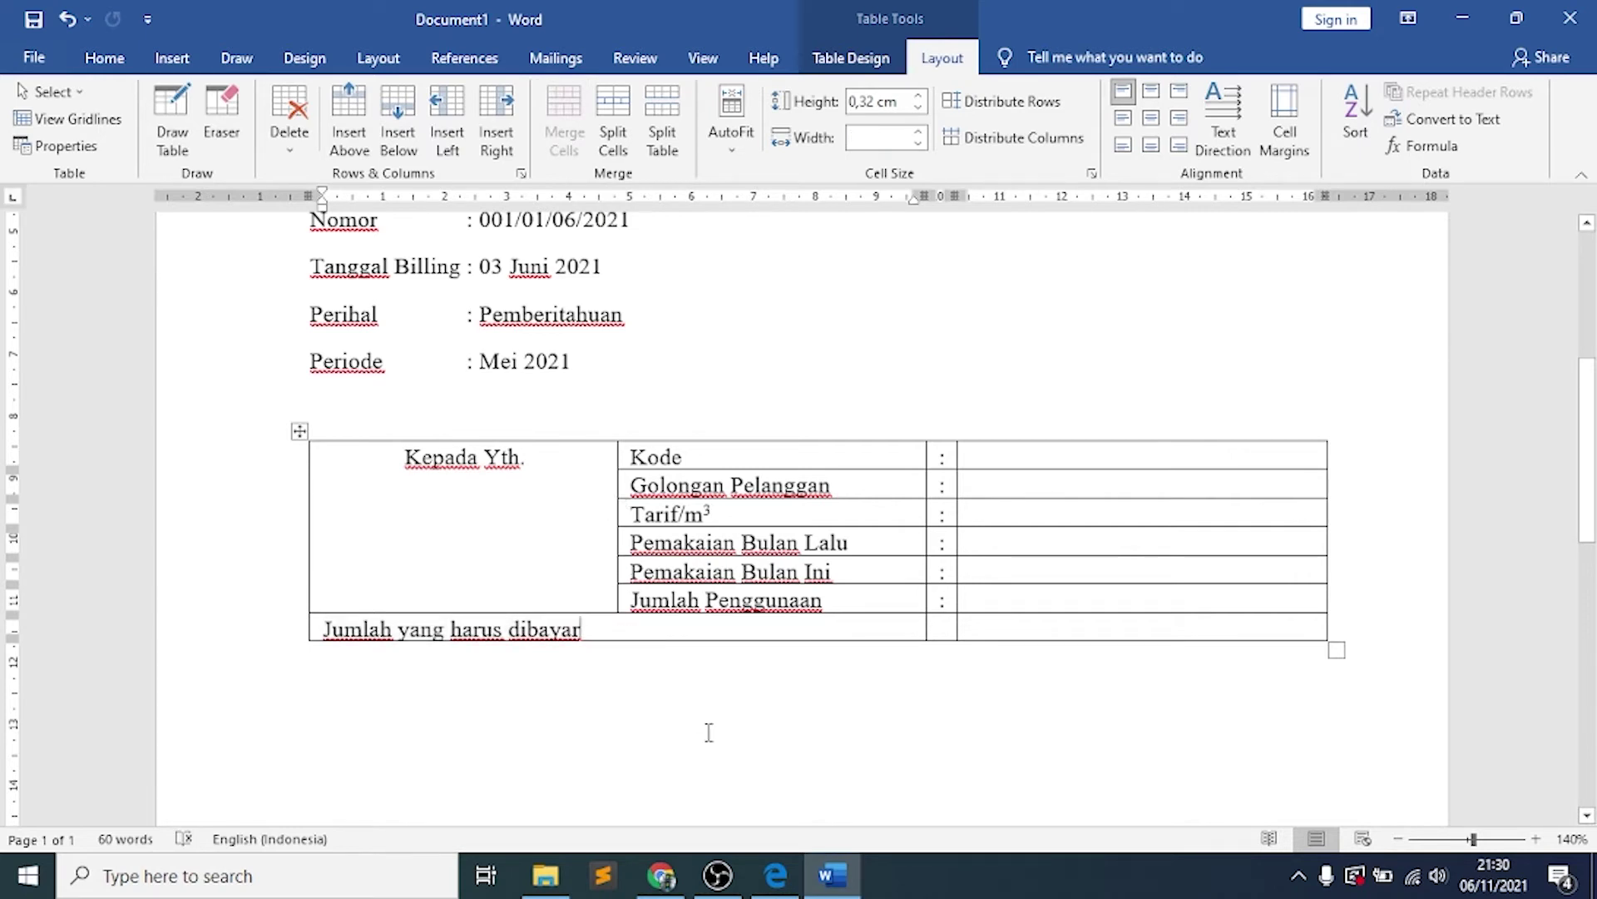
Copy the colon from the Jumlah Penggunaan row into the bottom row's colon cell
{"action": "left_click", "coordinate": [946, 598]}
{"action": "double_click", "coordinate": [946, 598]}
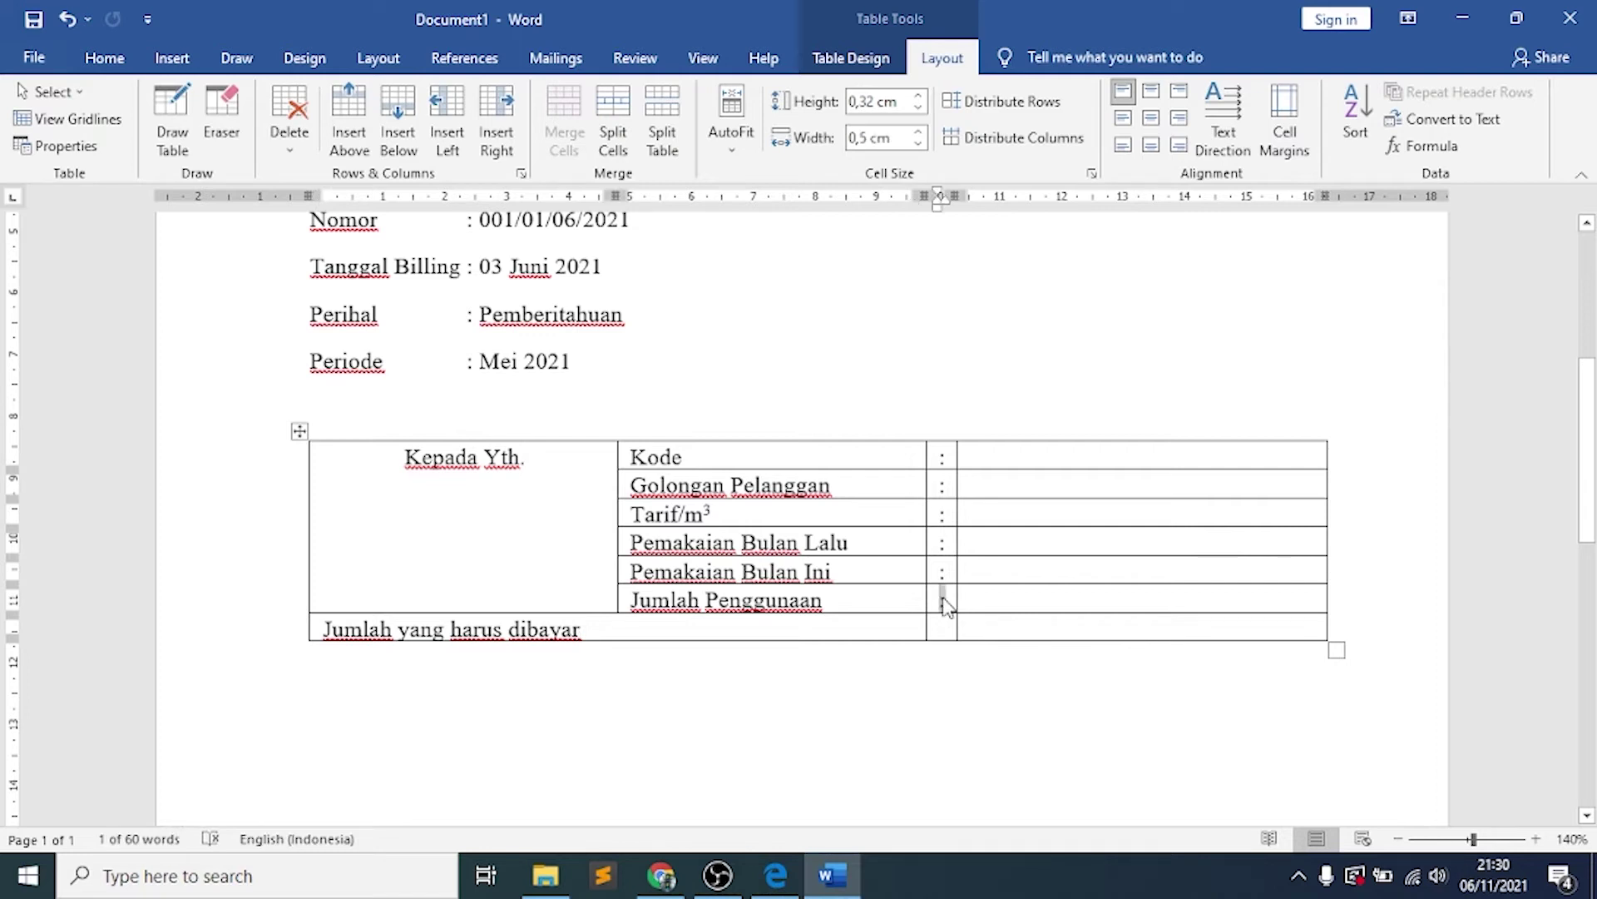
{"action": "key", "text": "ctrl+c"}
{"action": "key", "text": "Down"}
{"action": "key", "text": "ctrl+v"}
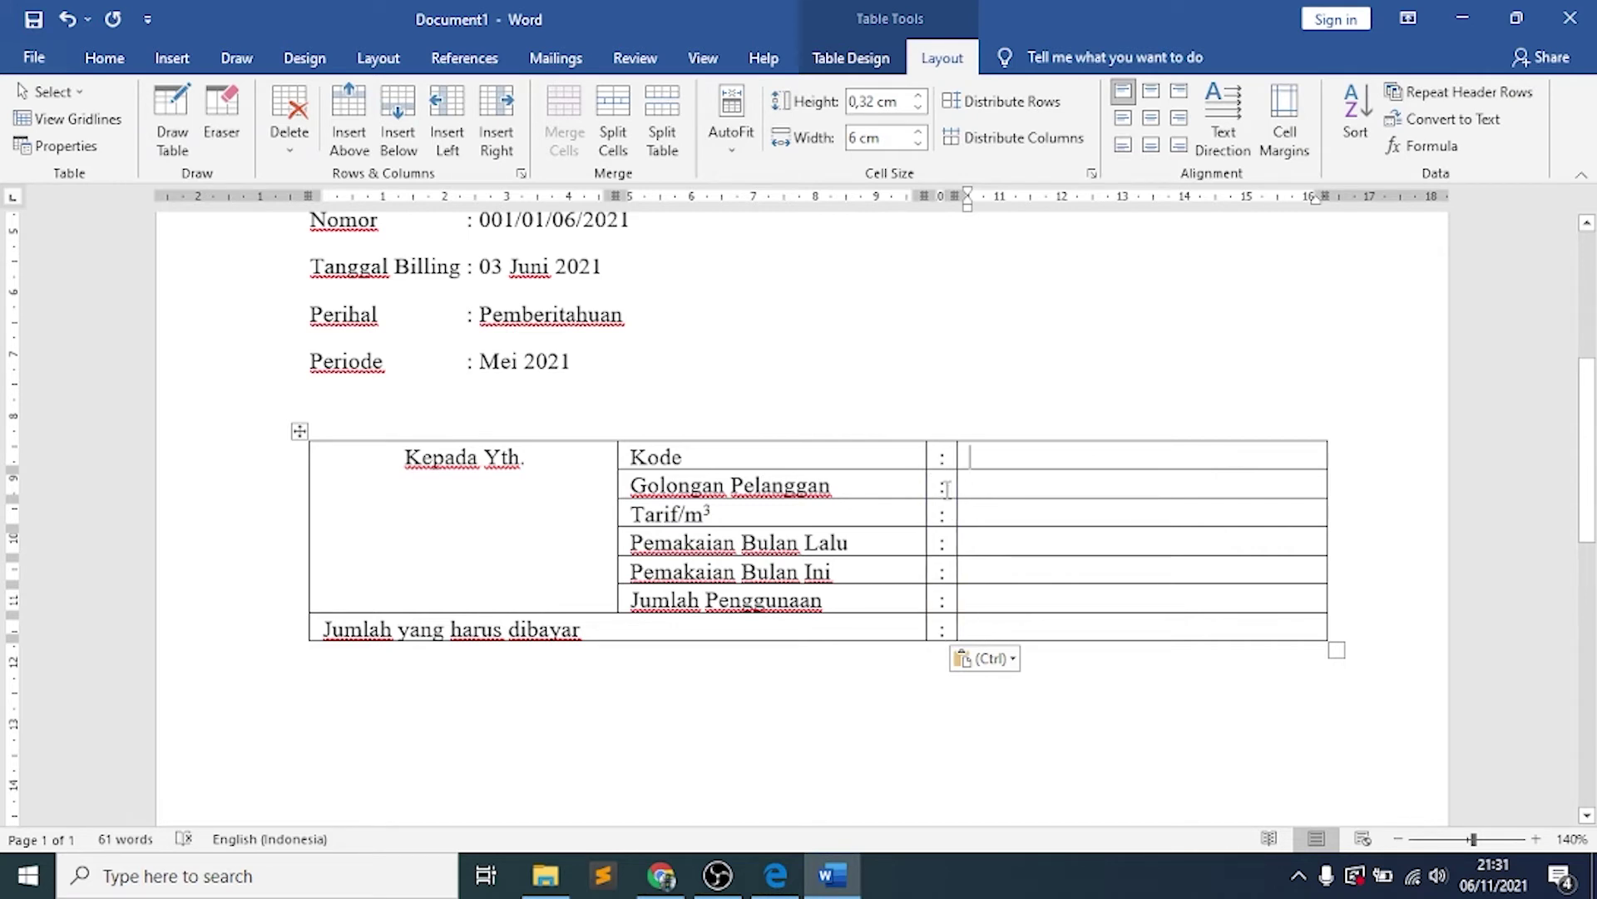
{"action": "left_click", "coordinate": [952, 457]}
{"action": "key", "text": "shift+Down"}
{"action": "key", "text": "shift+Down"}
{"action": "key", "text": "shift+Down"}
{"action": "key", "text": "shift+Down"}
{"action": "key", "text": "shift+Down"}
{"action": "key", "text": "shift+Down"}
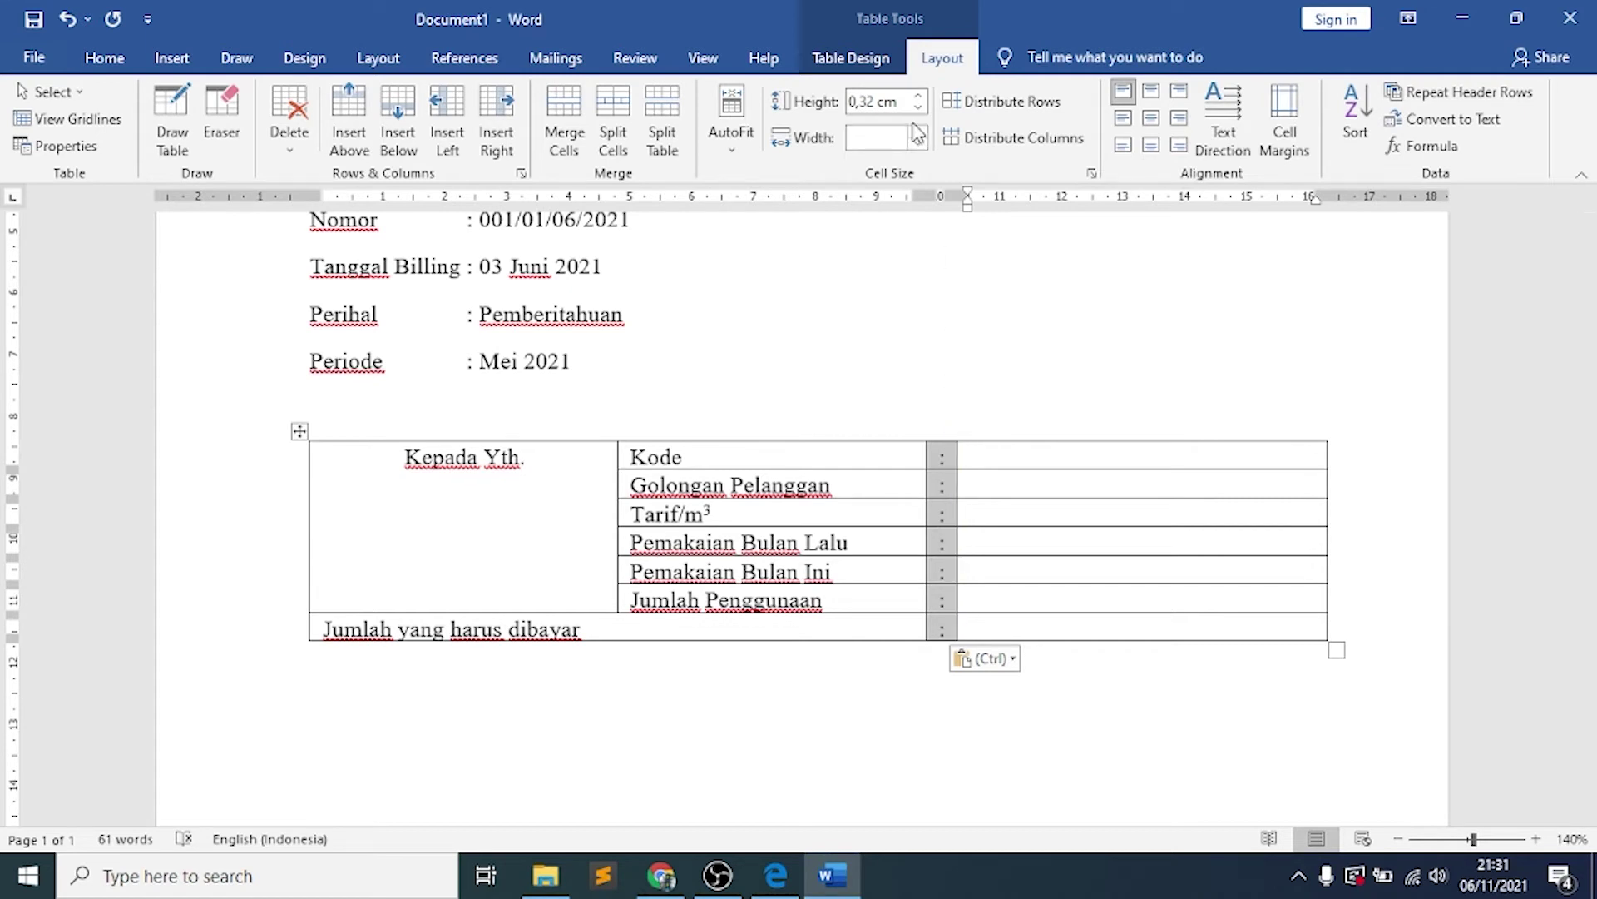
Remove the left and right borders of the colon column
{"action": "left_click", "coordinate": [851, 58]}
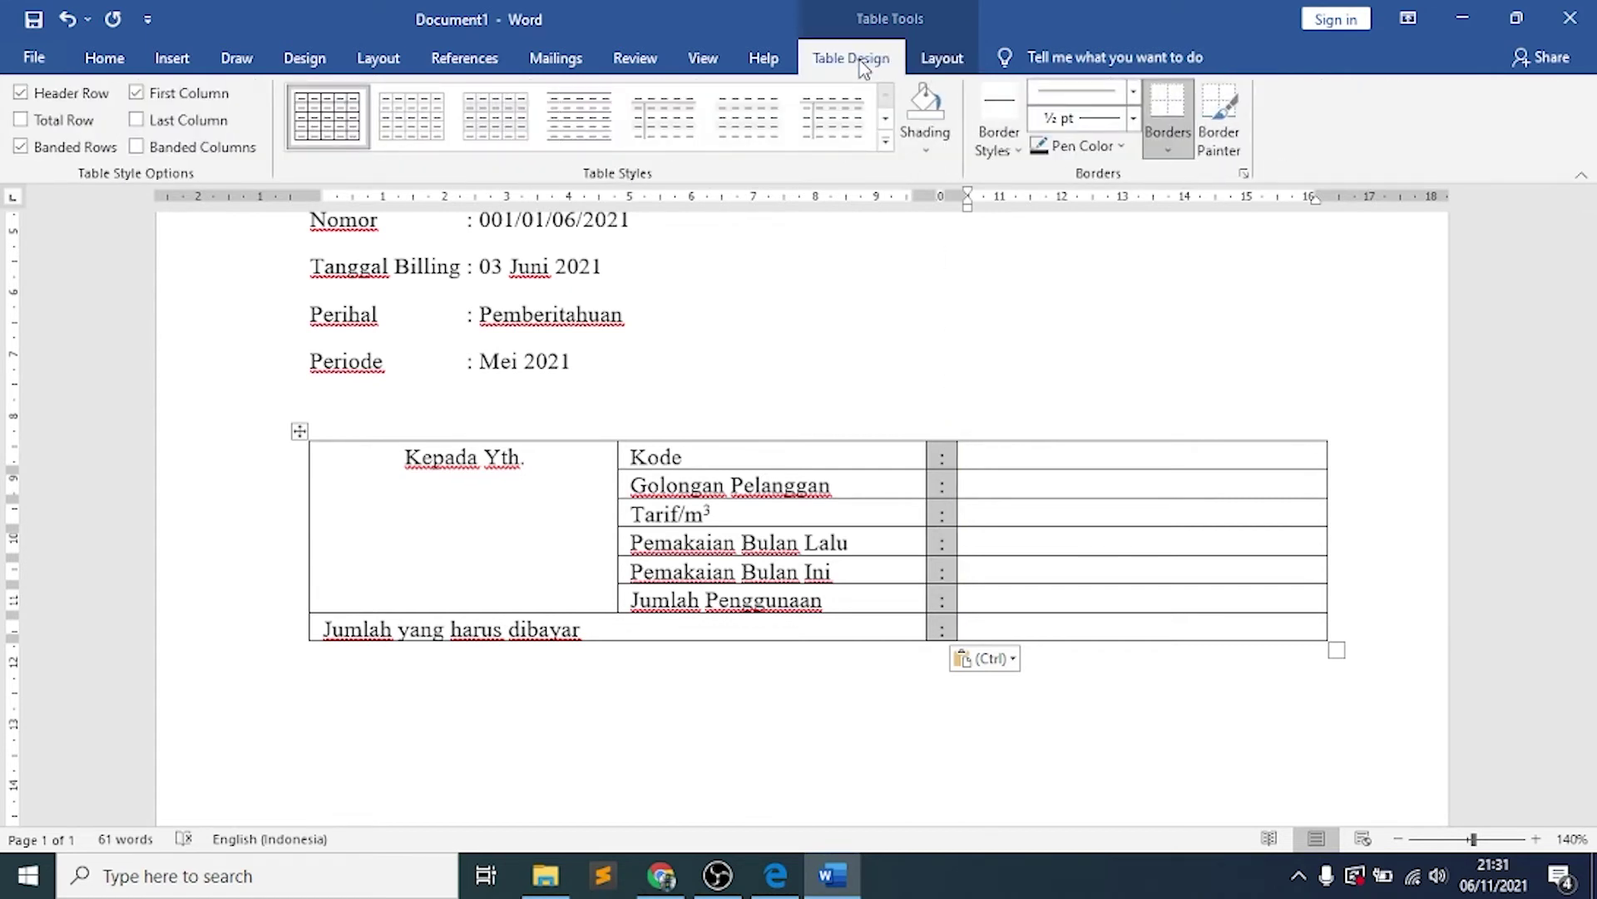
{"action": "left_click", "coordinate": [1169, 150]}
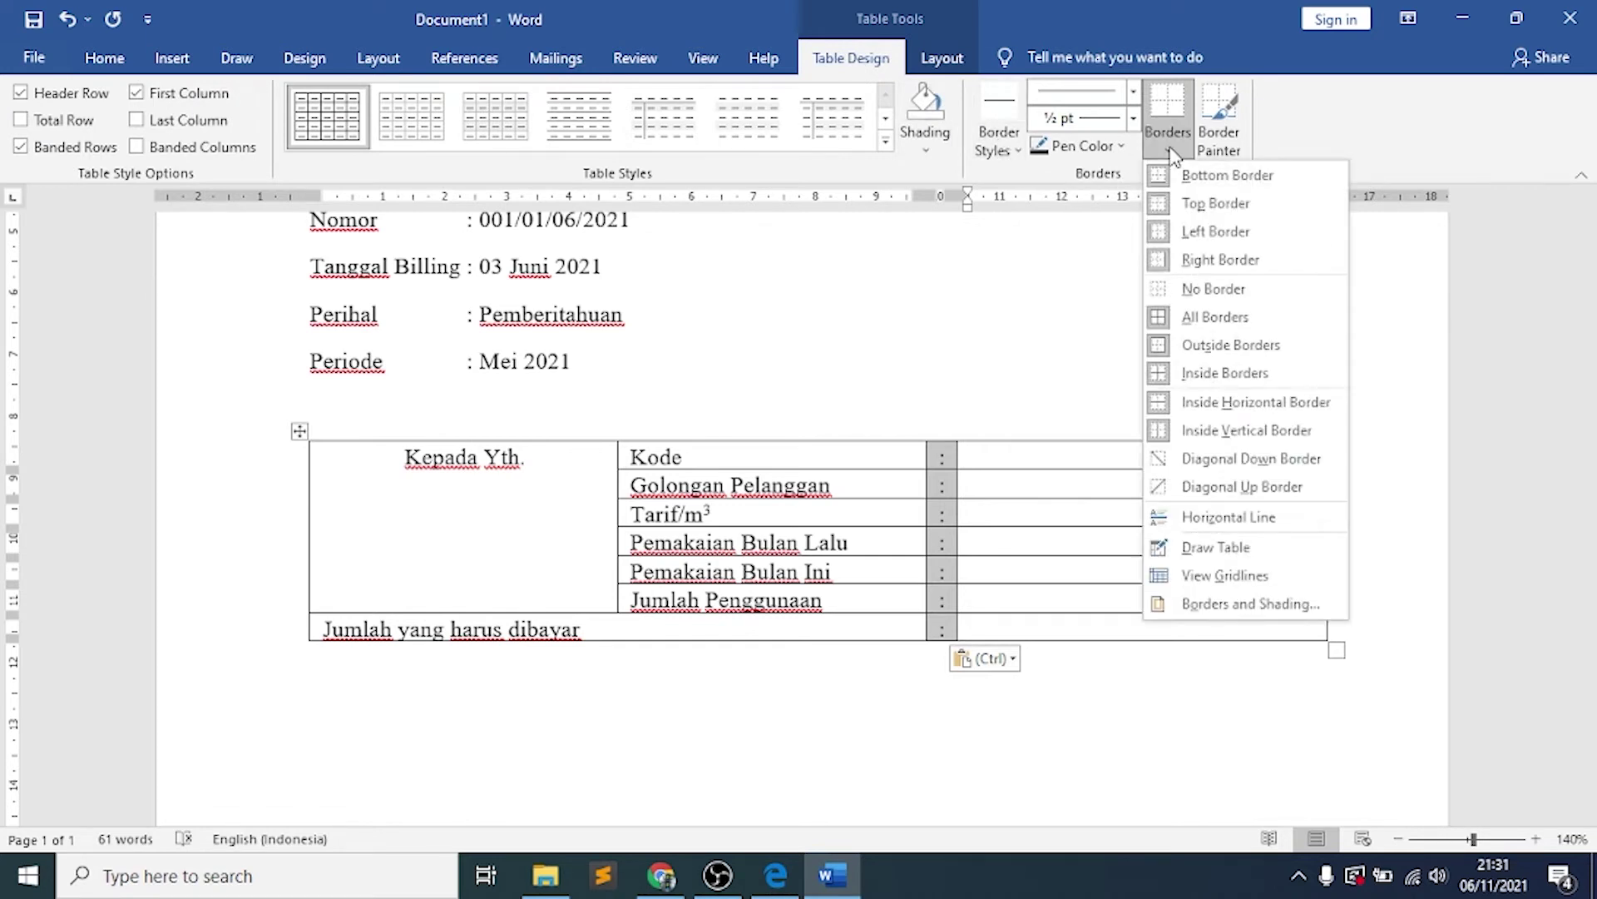
{"action": "left_click", "coordinate": [1211, 232]}
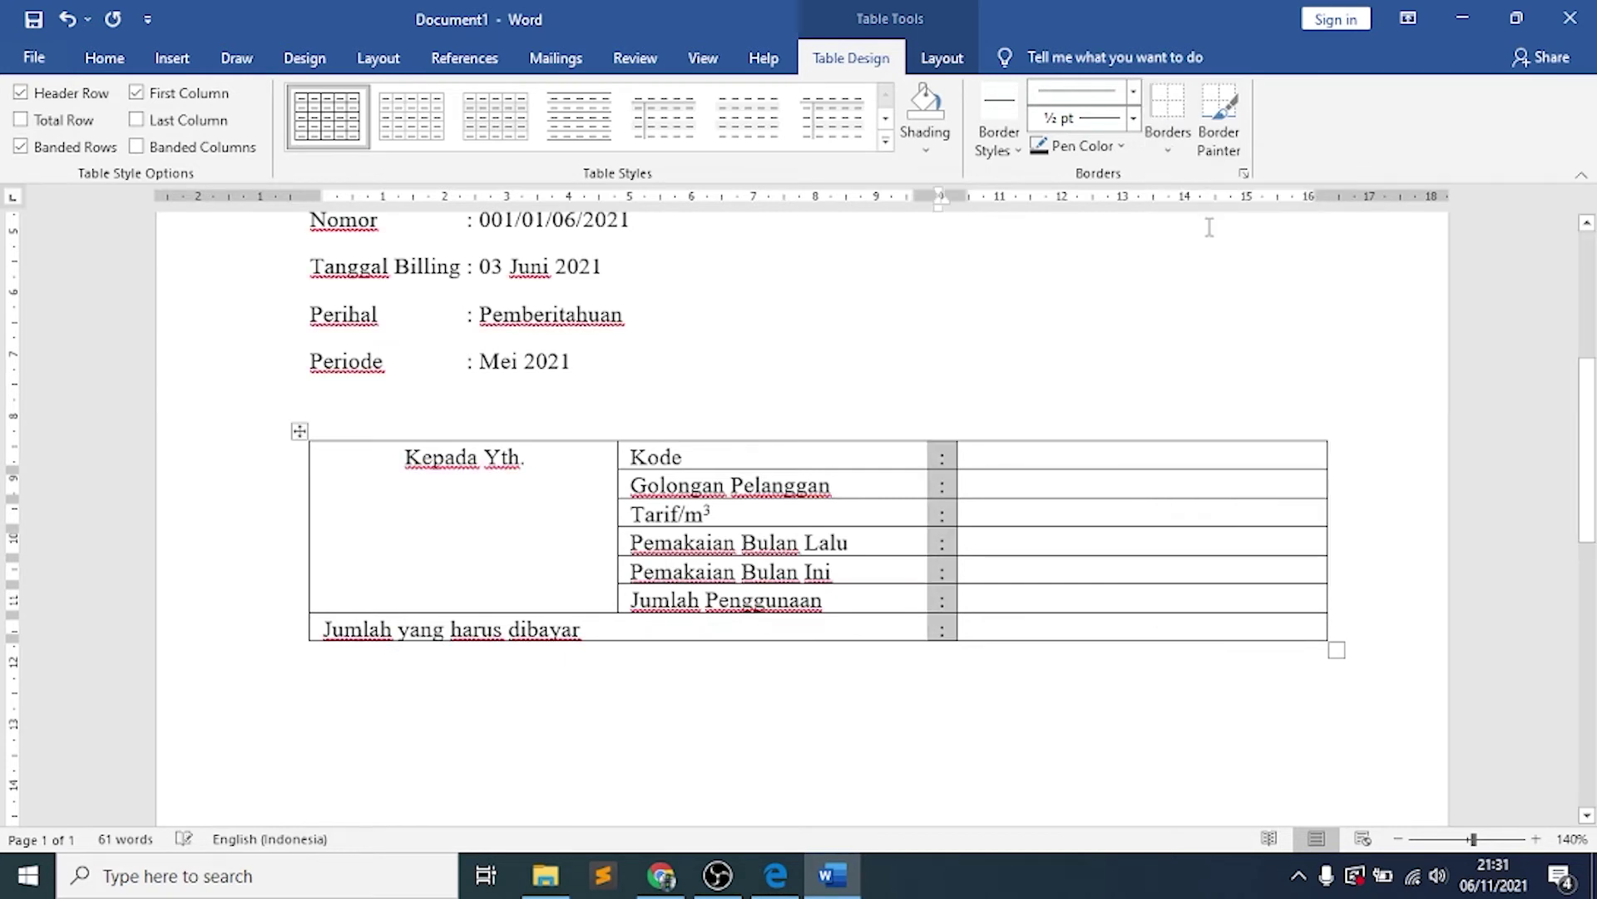
{"action": "left_click", "coordinate": [1172, 153]}
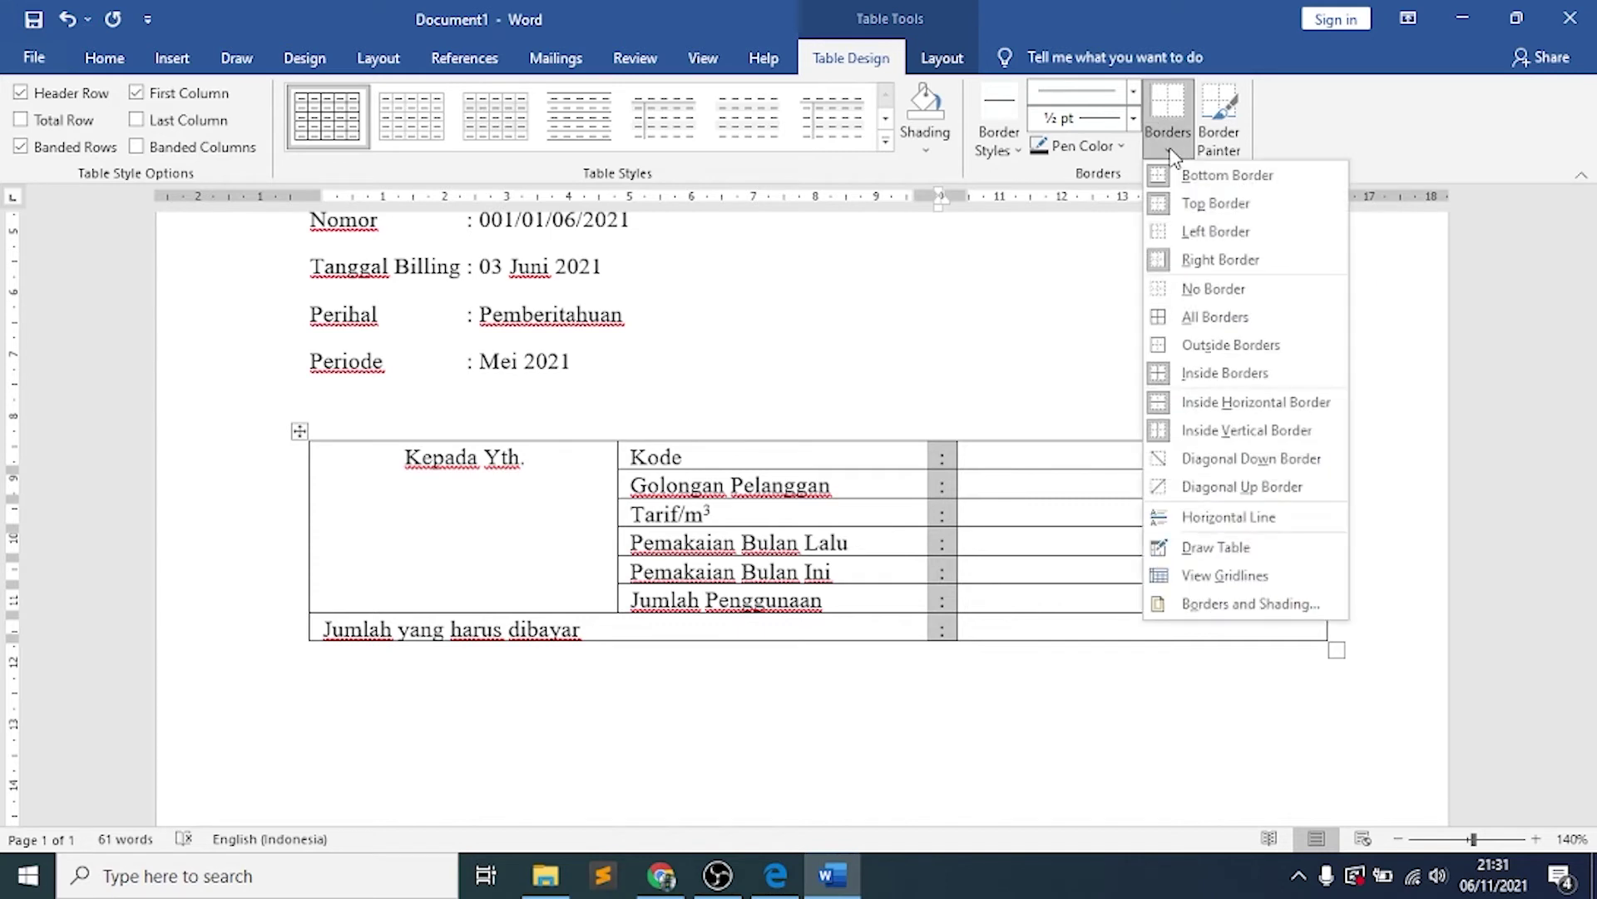
{"action": "left_click", "coordinate": [1190, 261]}
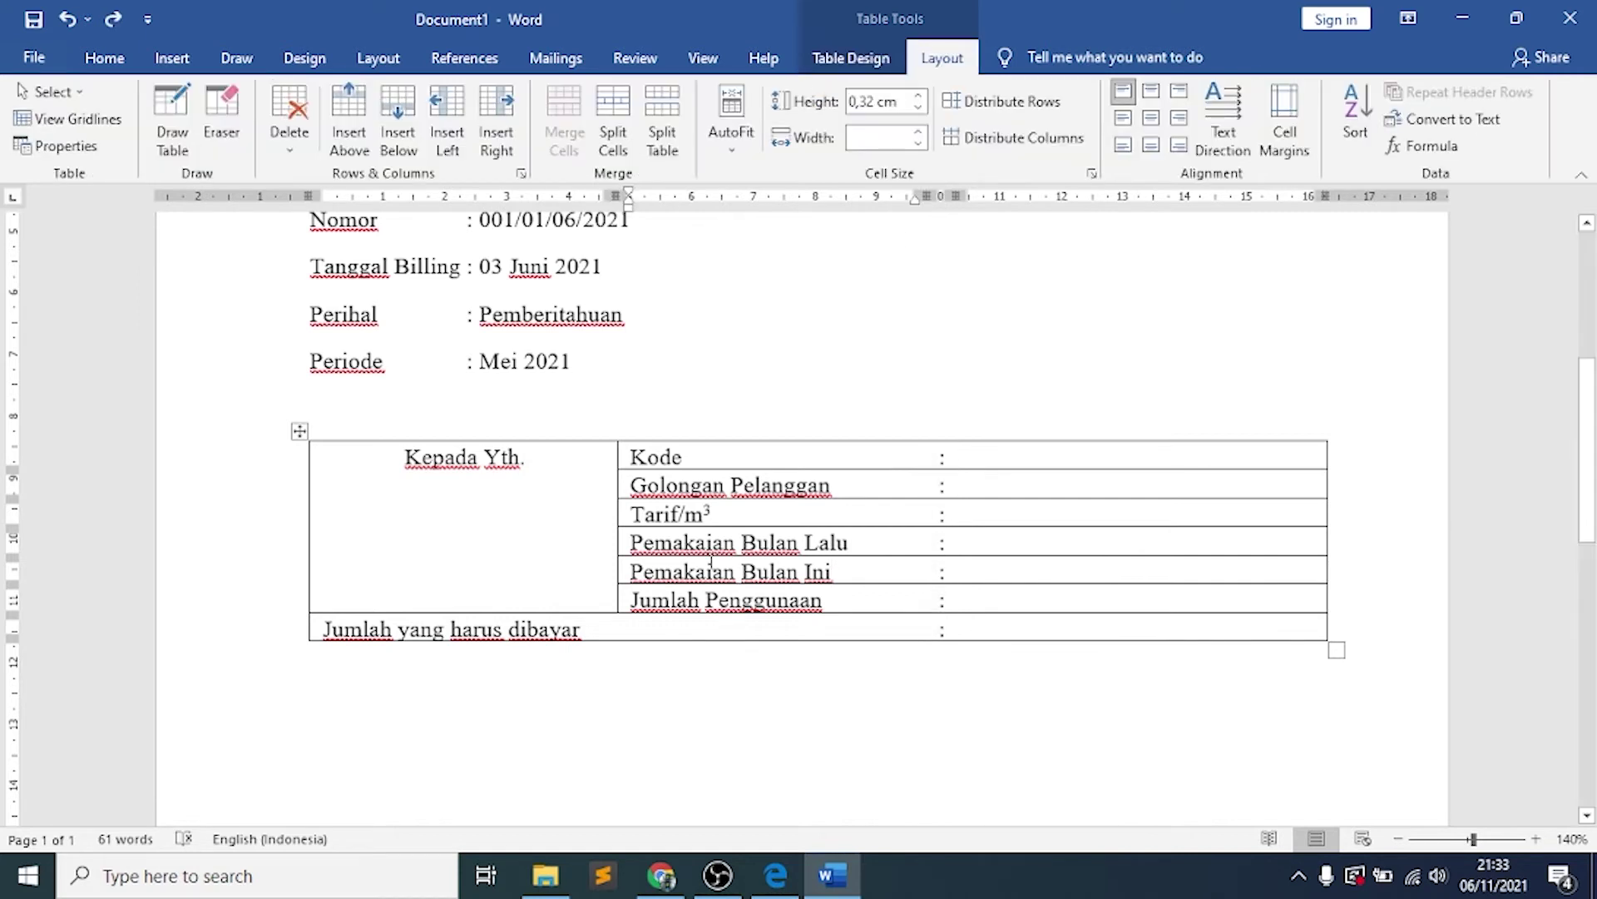
Narrow the Kepada Yth. column and widen the table's right edge
{"action": "left_click", "coordinate": [564, 465]}
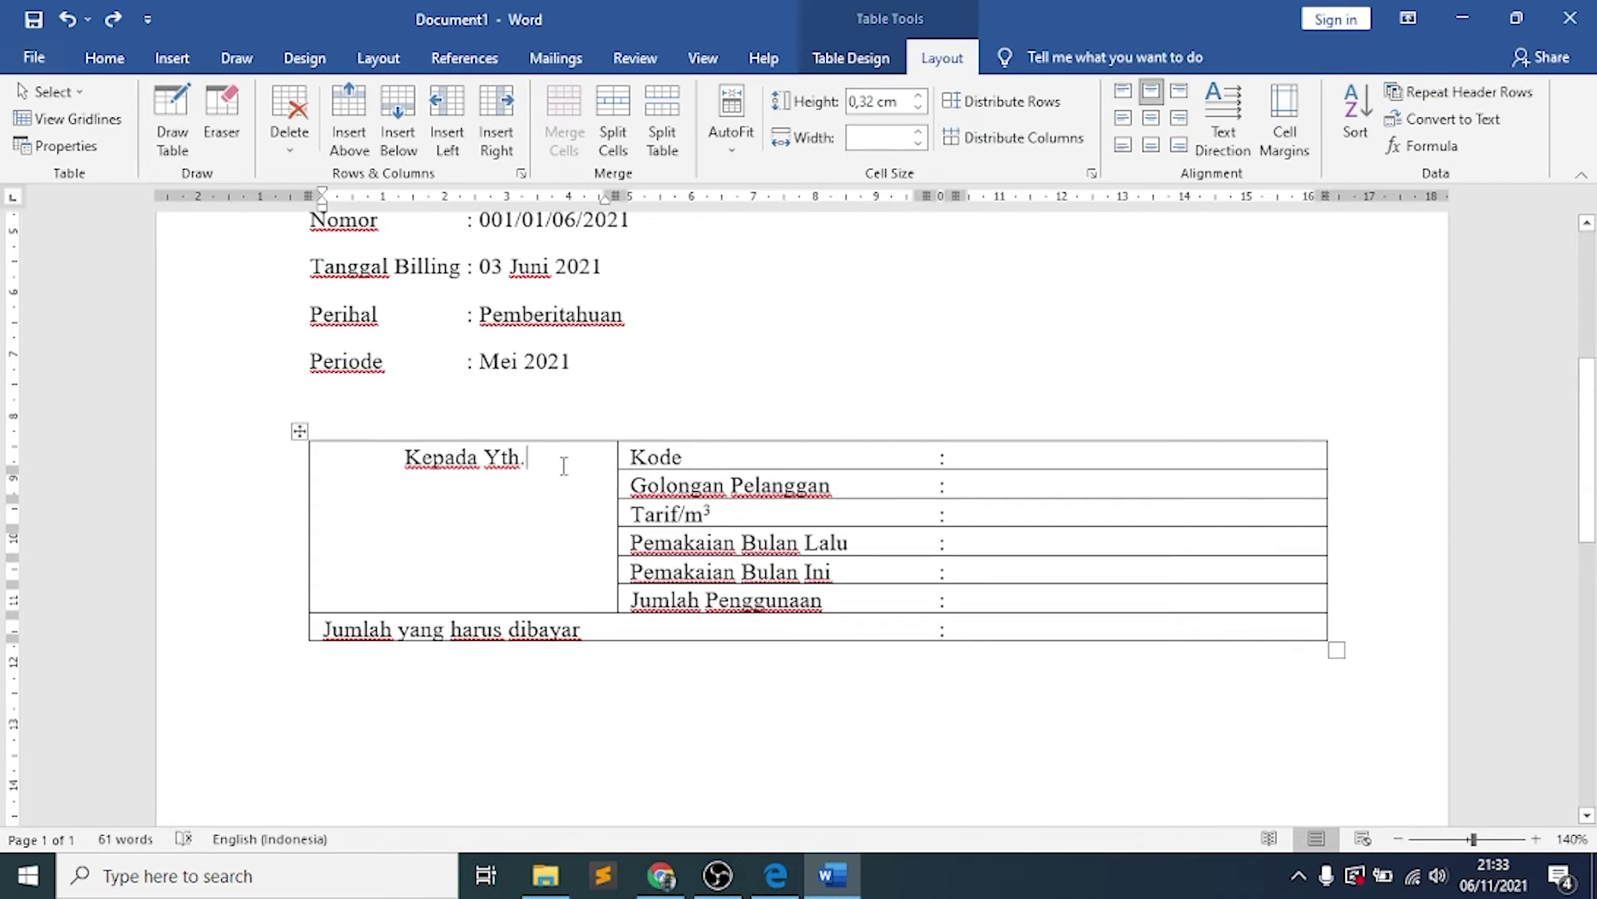
{"action": "left_click_drag", "start_coordinate": [616, 196], "coordinate": [569, 195]}
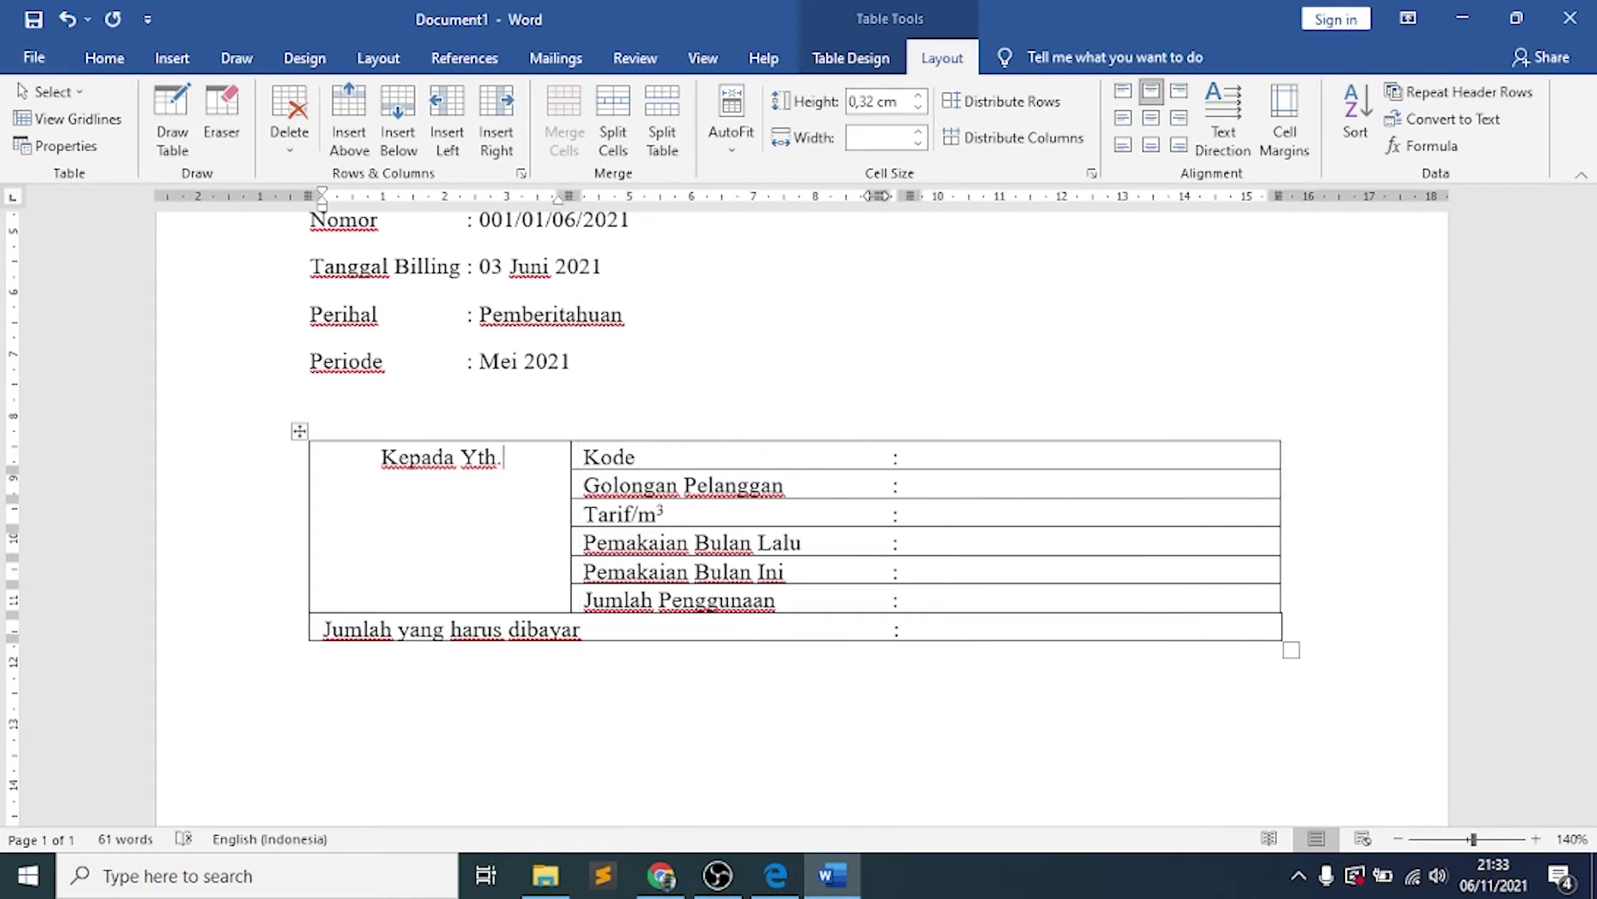
{"action": "left_click_drag", "start_coordinate": [884, 195], "coordinate": [959, 197]}
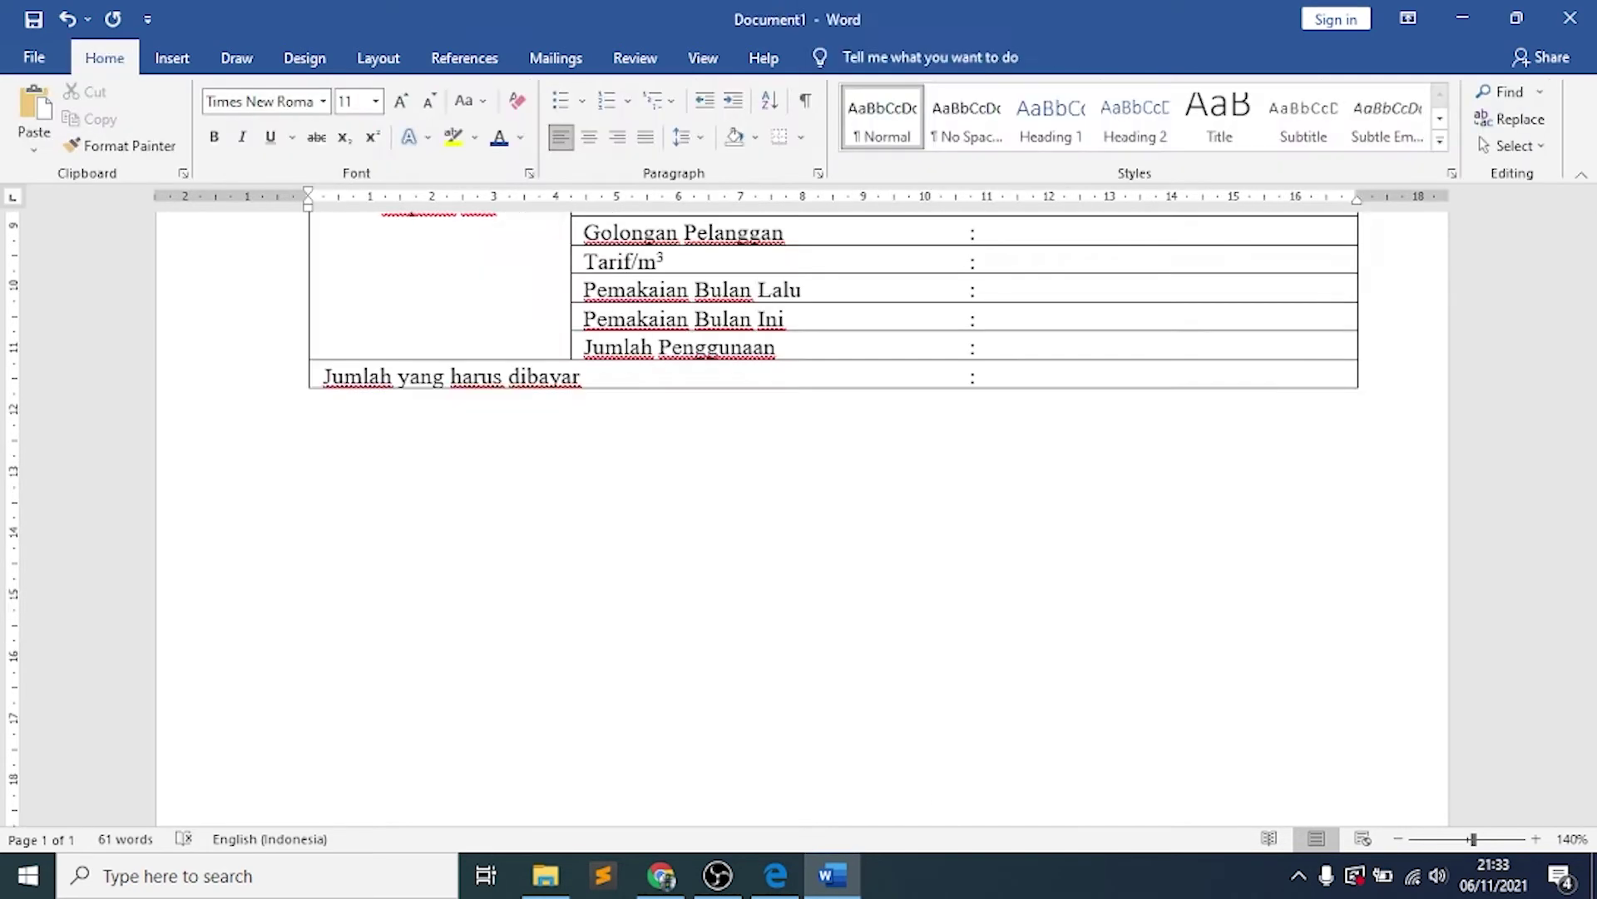
Type the greeting 'pelanggan yang terhormat,' and the Juni 2021 sentence ending 'sebagai berikut :'
{"action": "type", "text": "pelanggan yang terhormat,"}
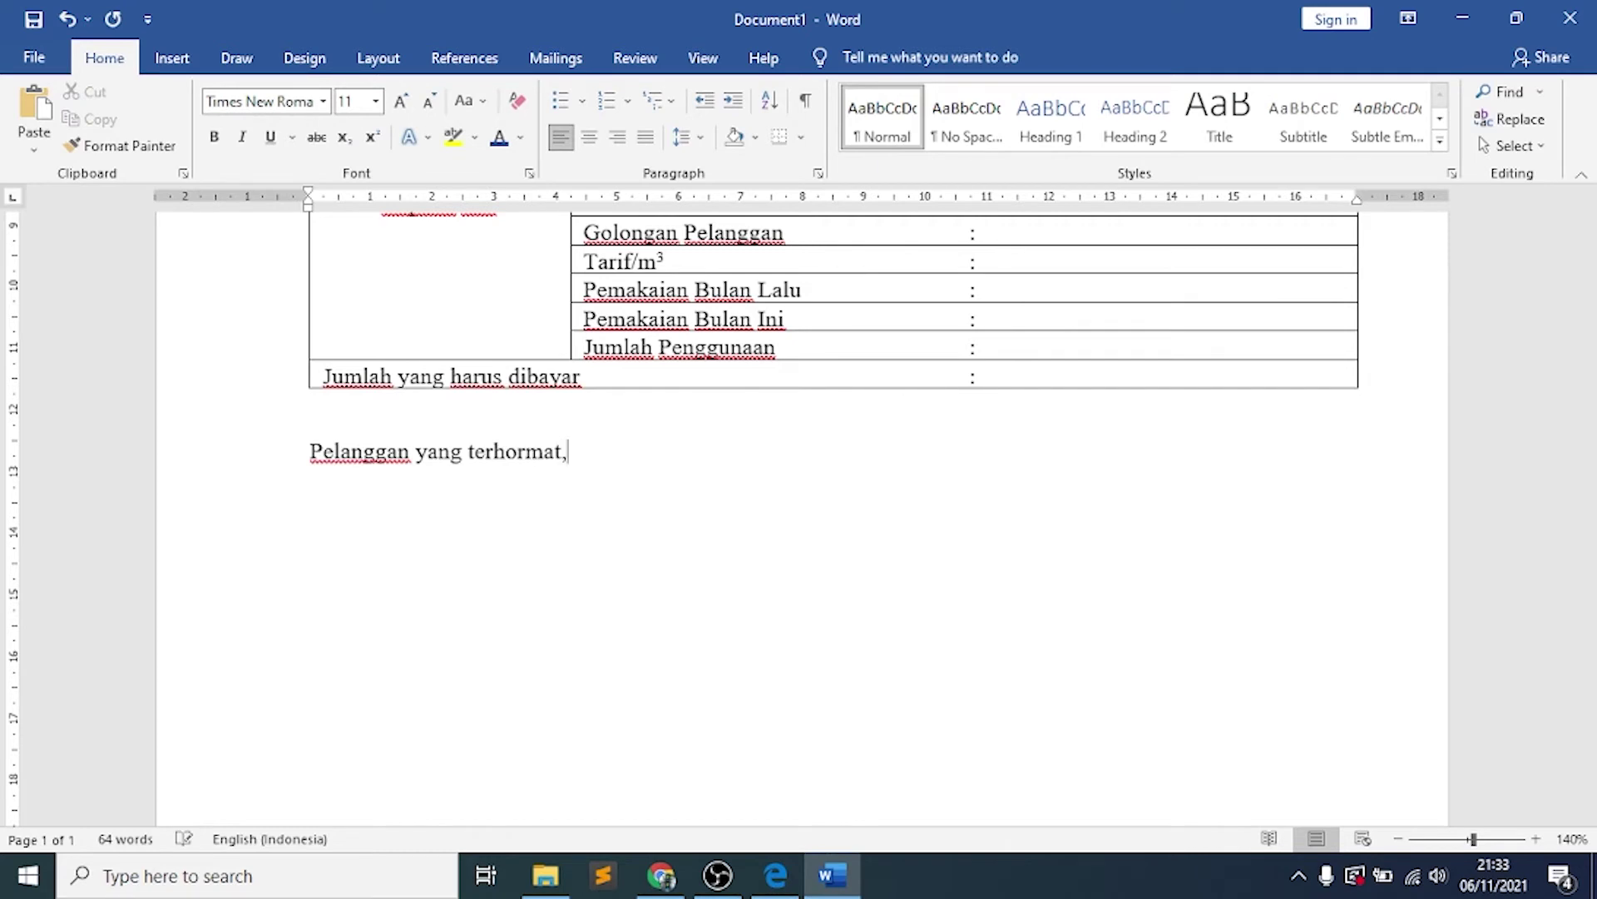
{"action": "key", "text": "Return"}
{"action": "type", "text": "Pada kesempatan pe"}
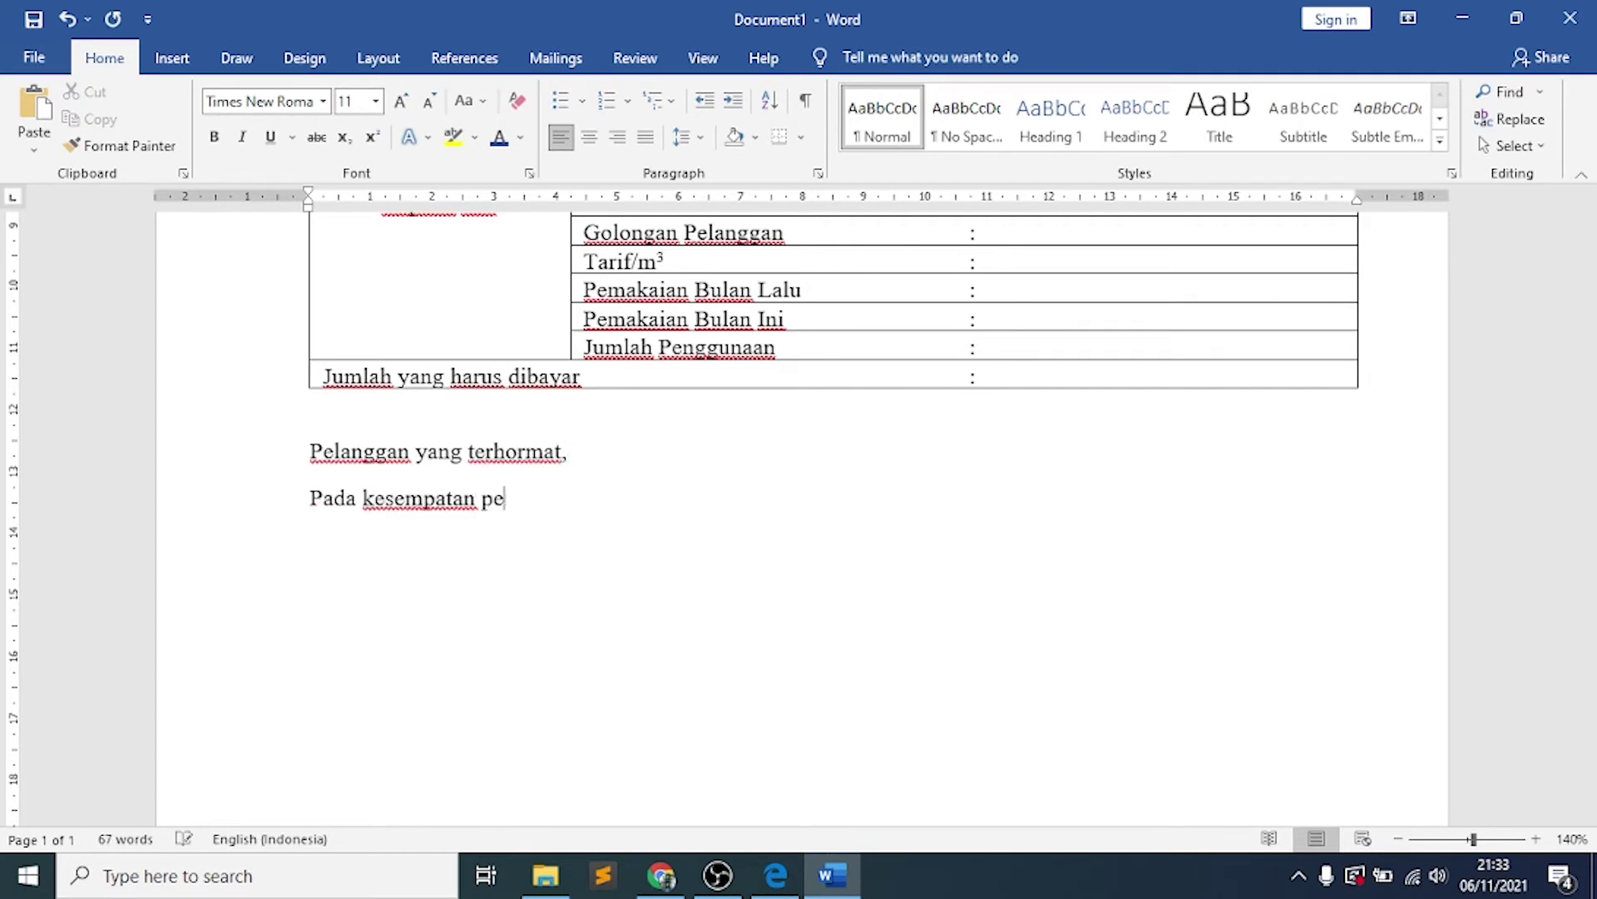
{"action": "type", "text": "riode Juni 2021 dan seterus"}
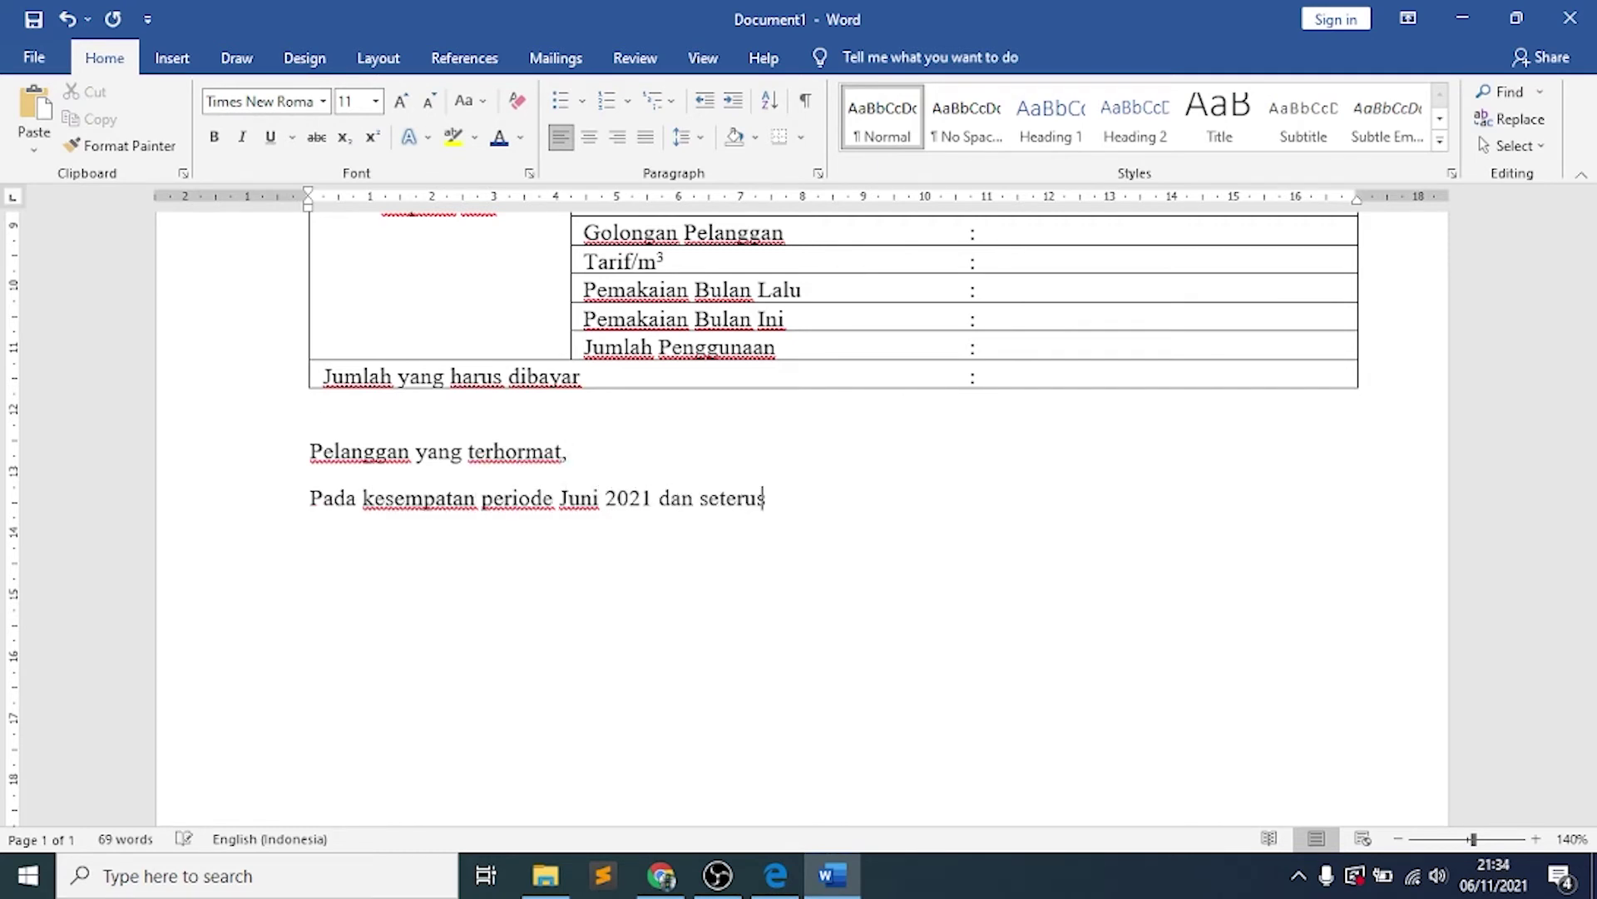
{"action": "type", "text": "nya kami akan "}
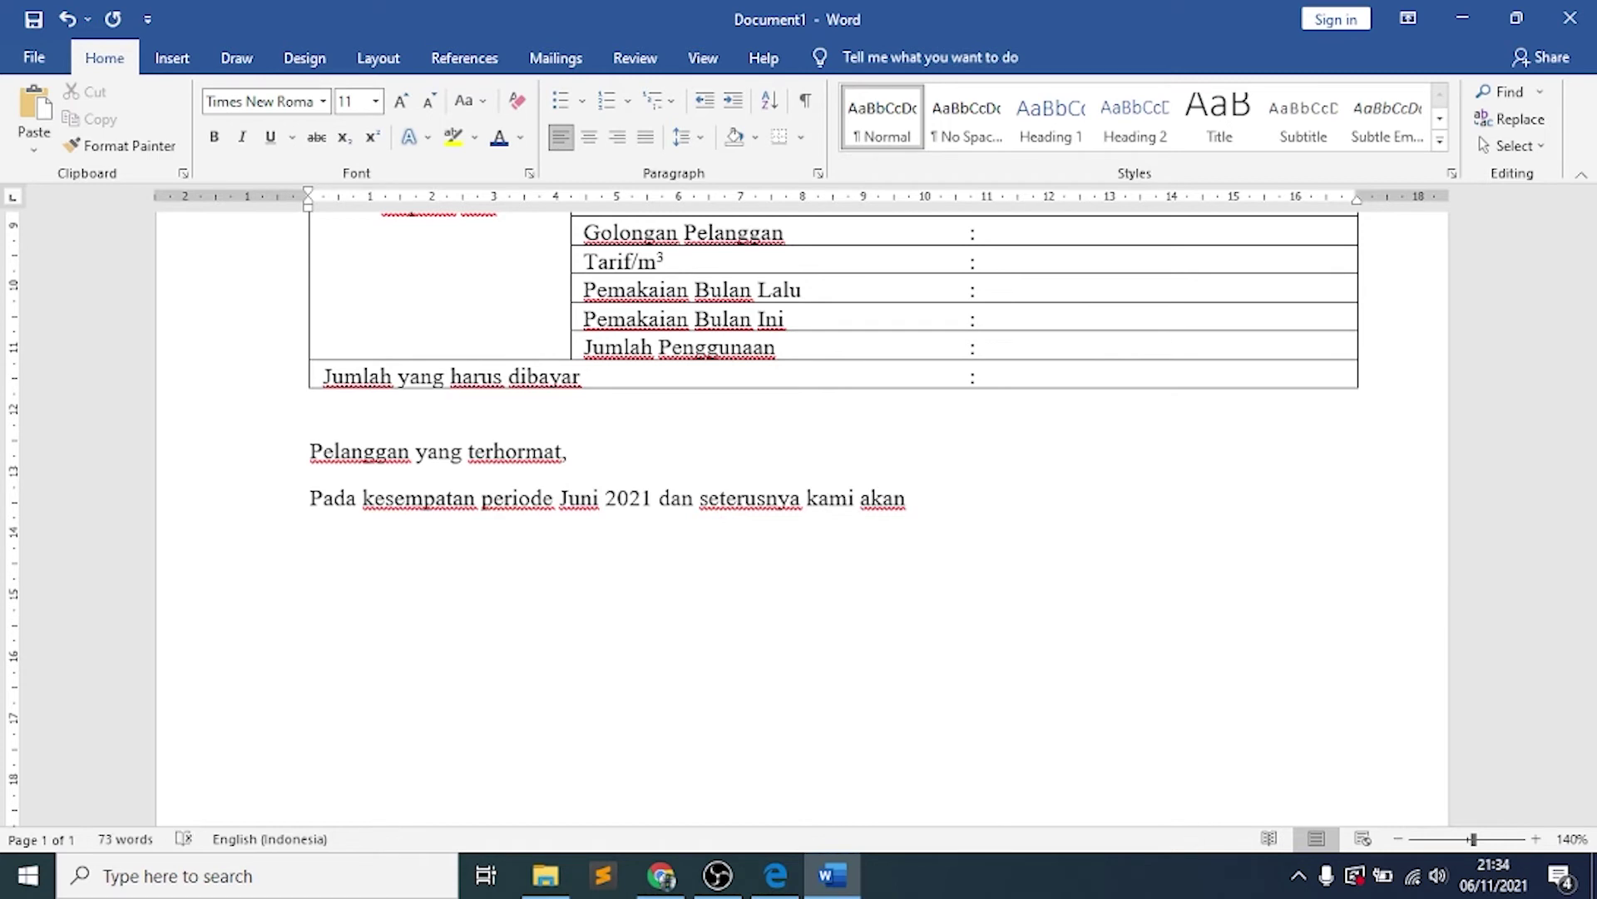
{"action": "type", "text": "memberlakukan peraturan baru"}
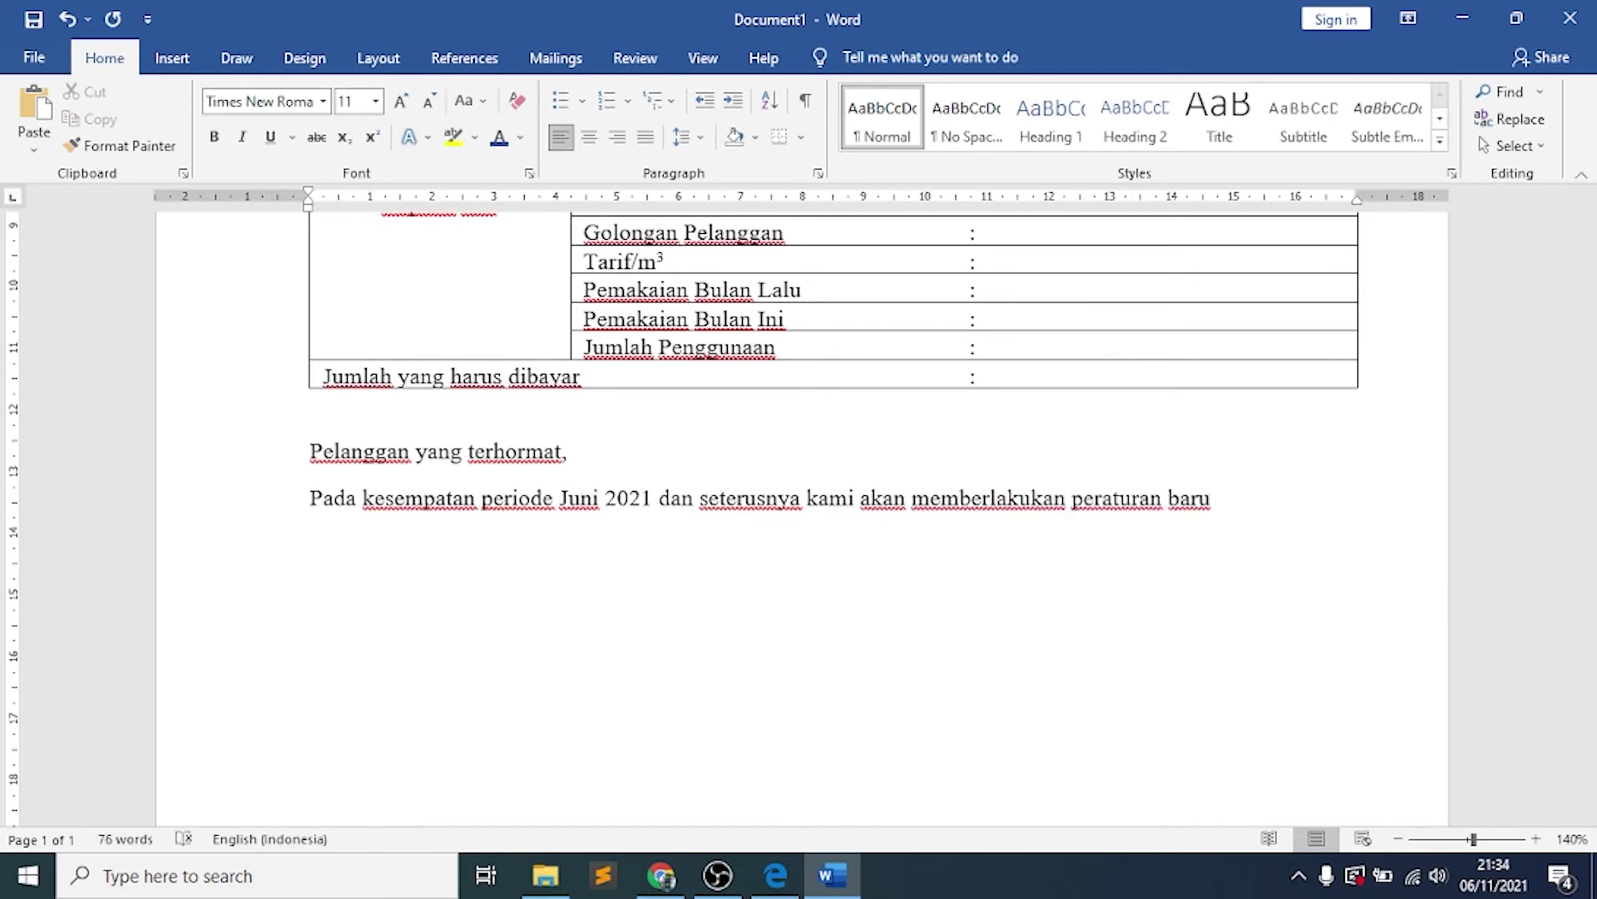
{"action": "type", "text": " sebagai berikut :"}
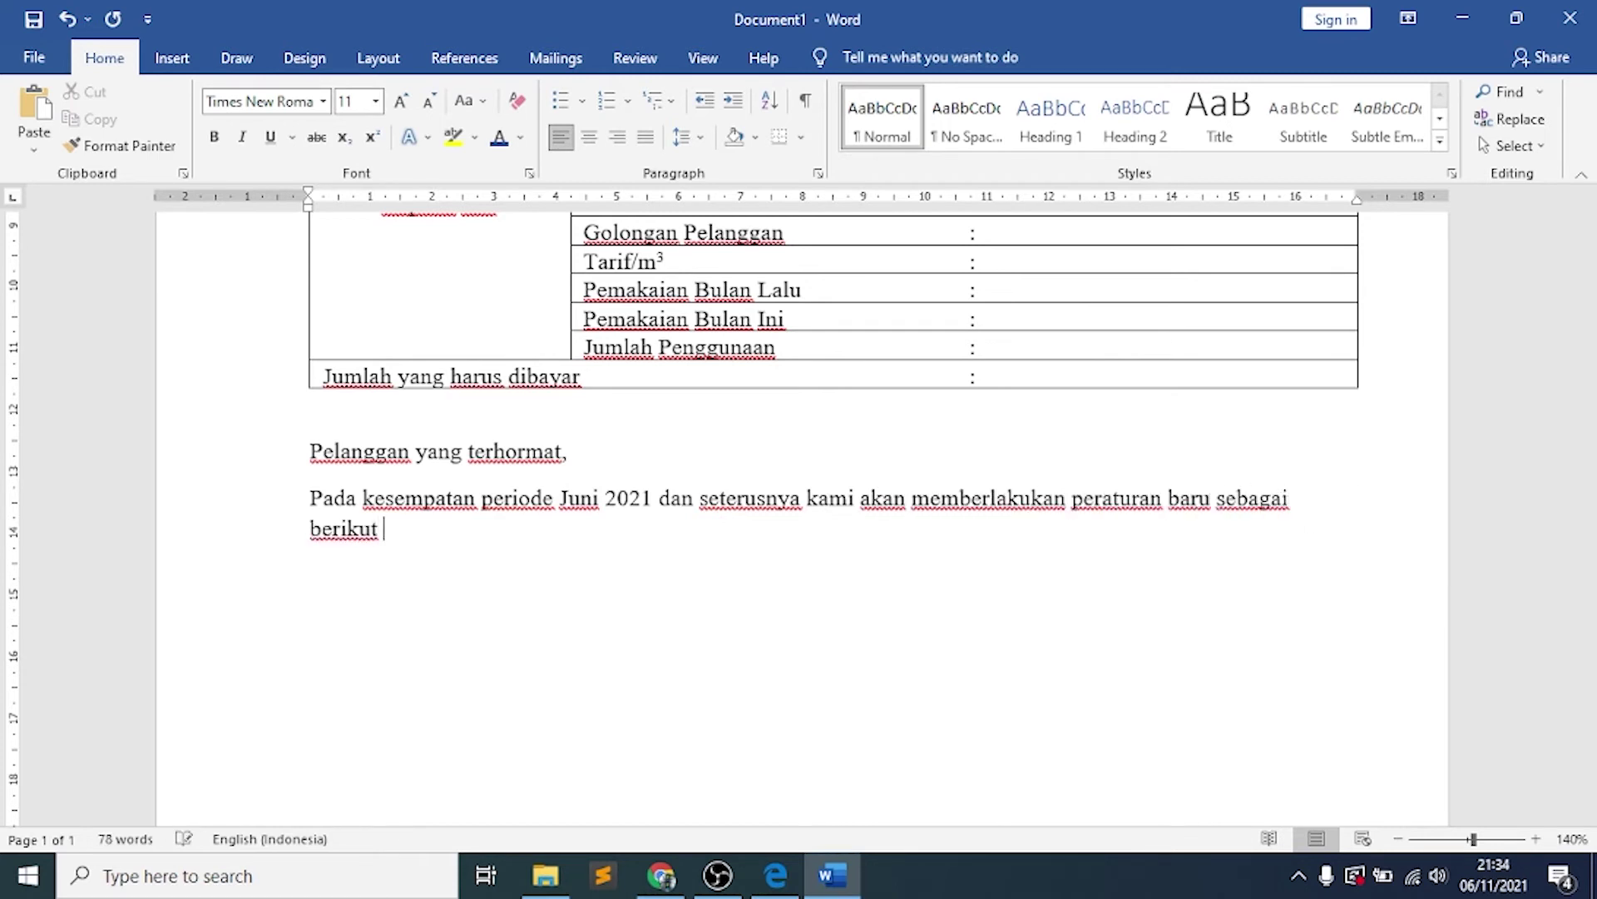
{"action": "key", "text": "Return"}
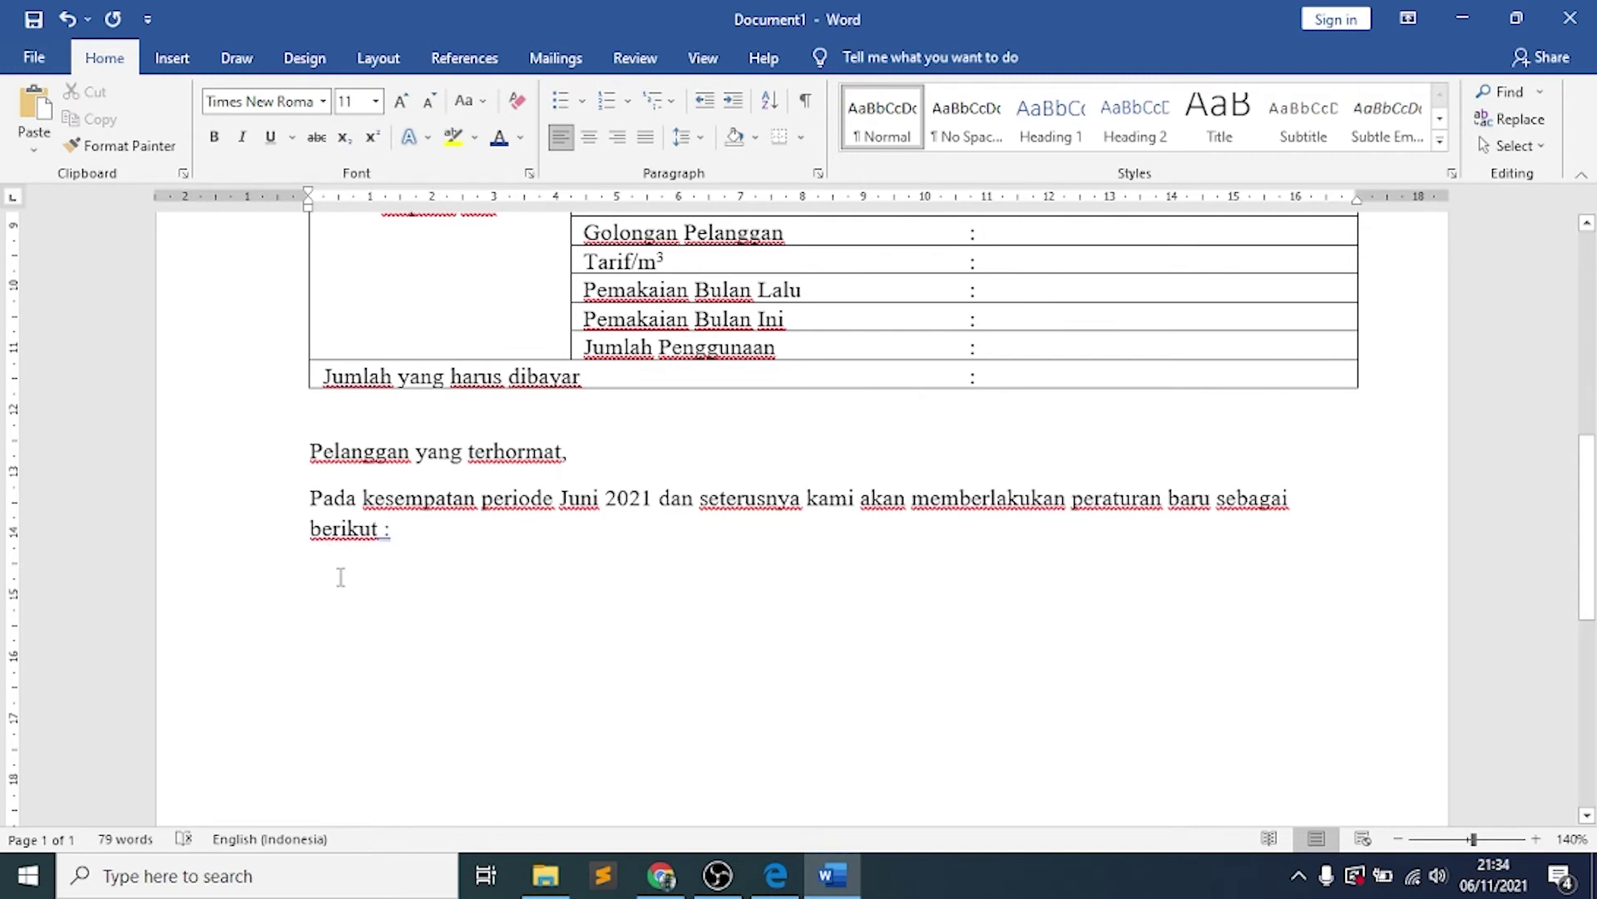
{"action": "left_click", "coordinate": [776, 875]}
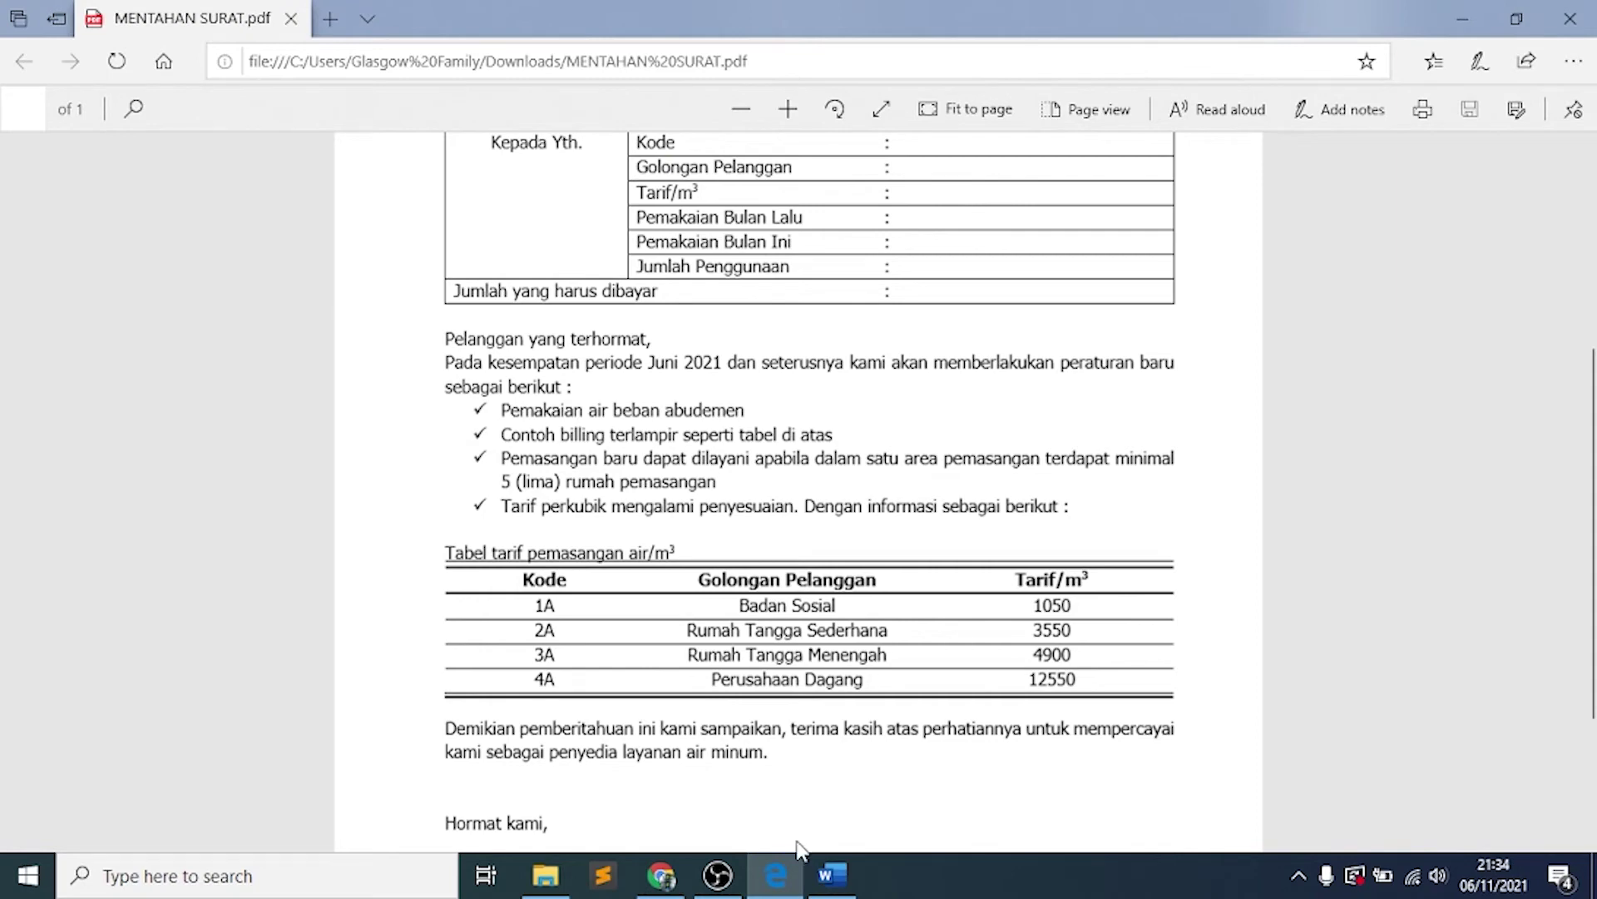
{"action": "left_click", "coordinate": [828, 878]}
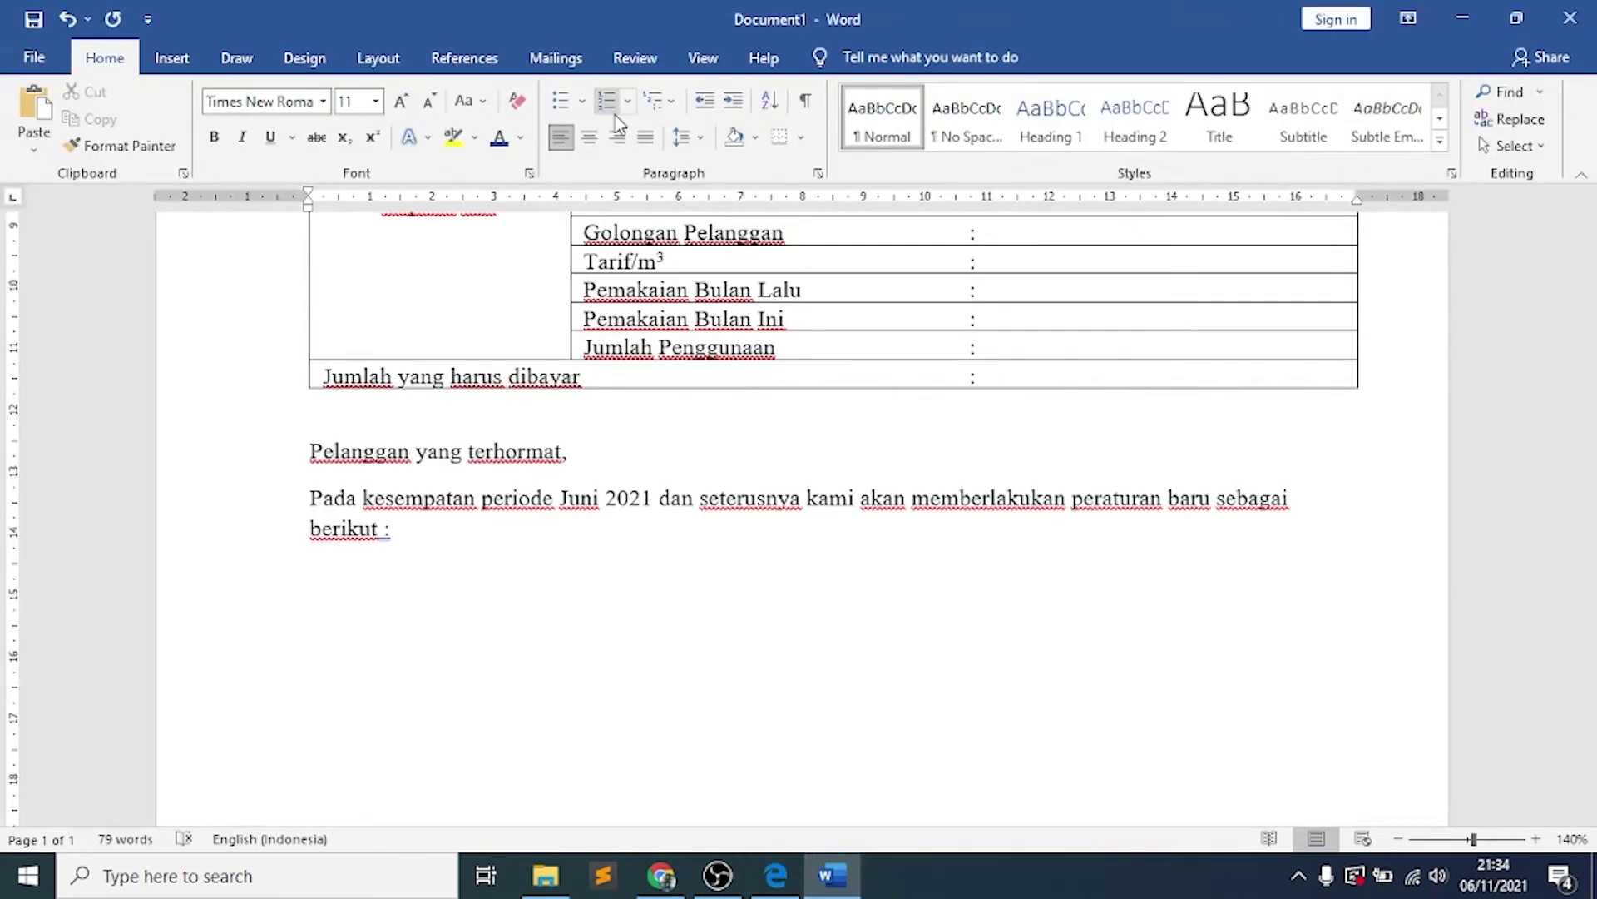
Add a check-mark list: beban abudemen, billing example, minimal 5 rumah rule, and Tarif perkubik
{"action": "left_click", "coordinate": [585, 103]}
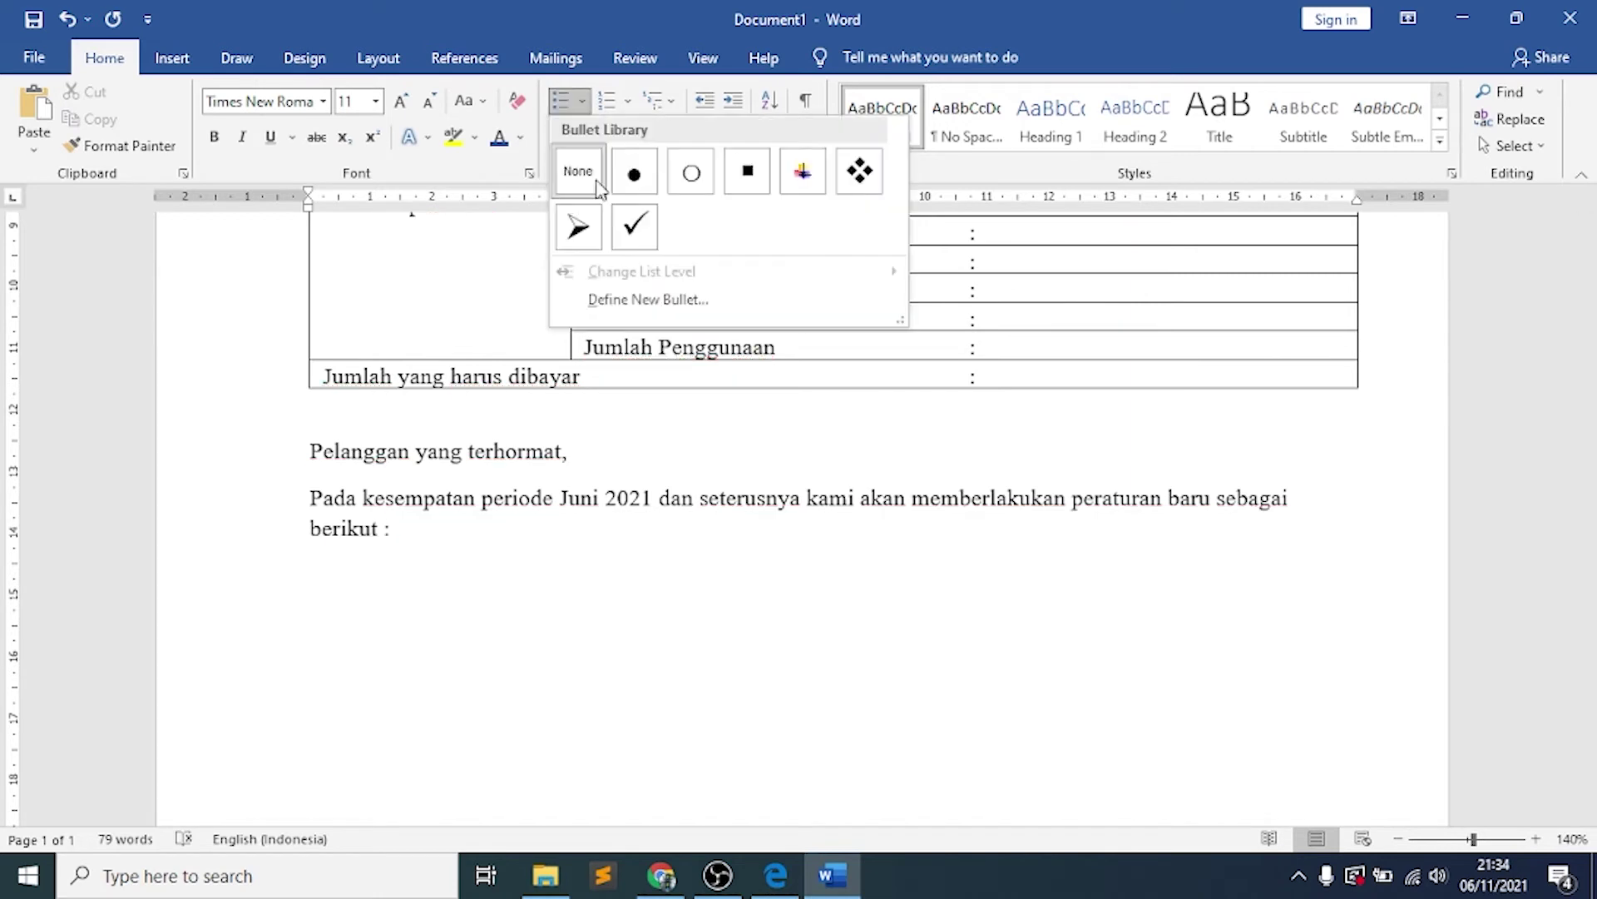
{"action": "left_click", "coordinate": [649, 239]}
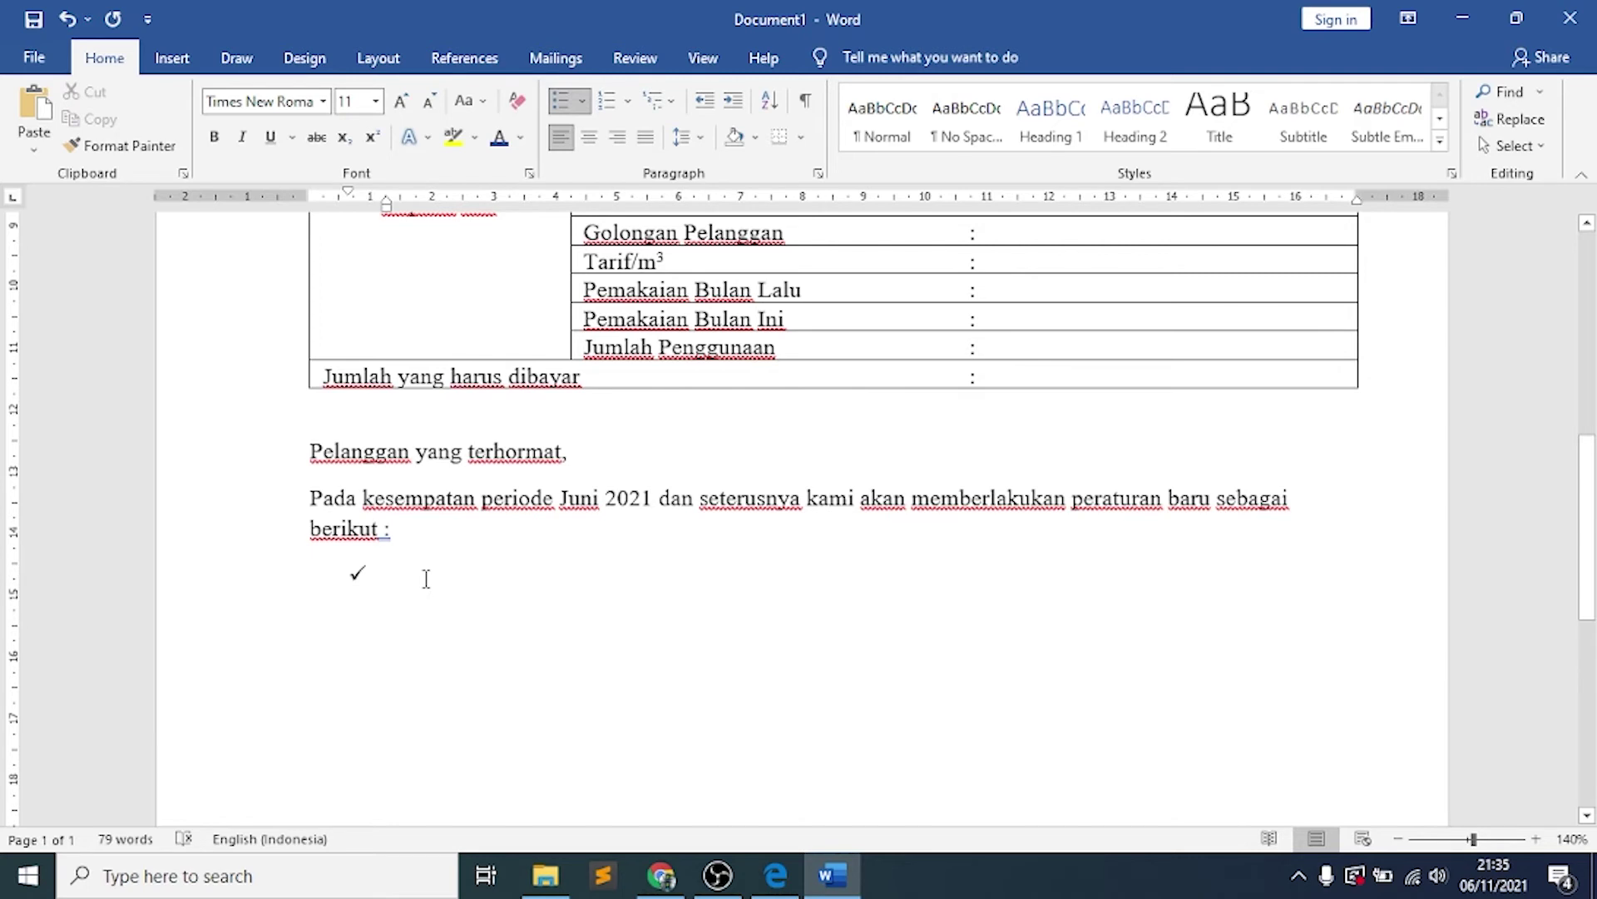
{"action": "type", "text": "pemaka"}
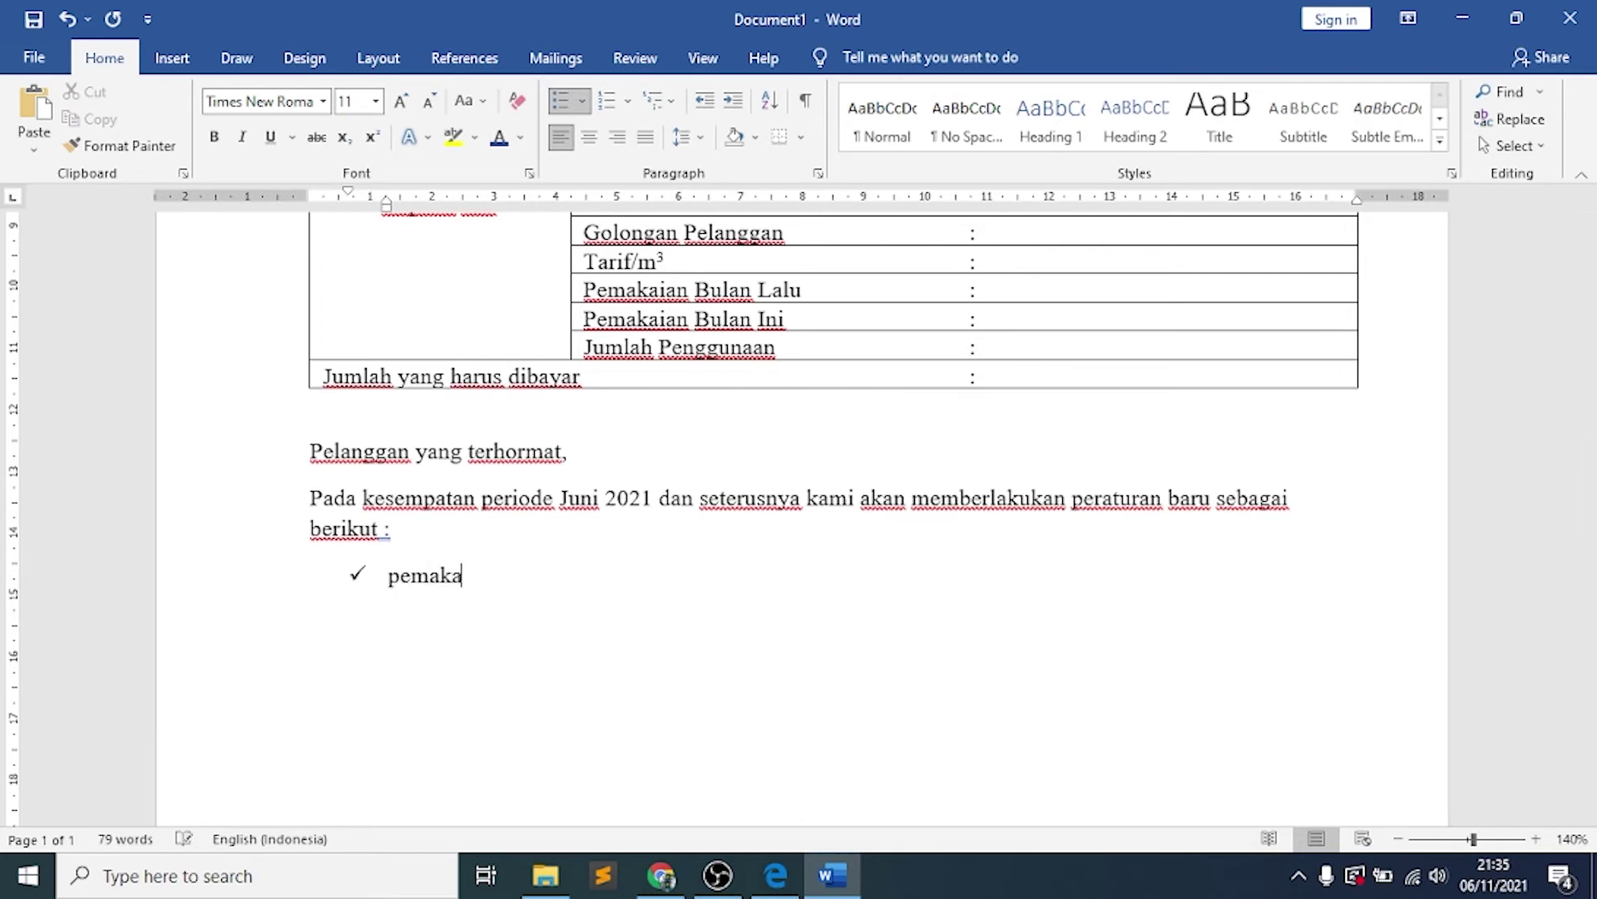
{"action": "type", "text": "ian air beban abudemen"}
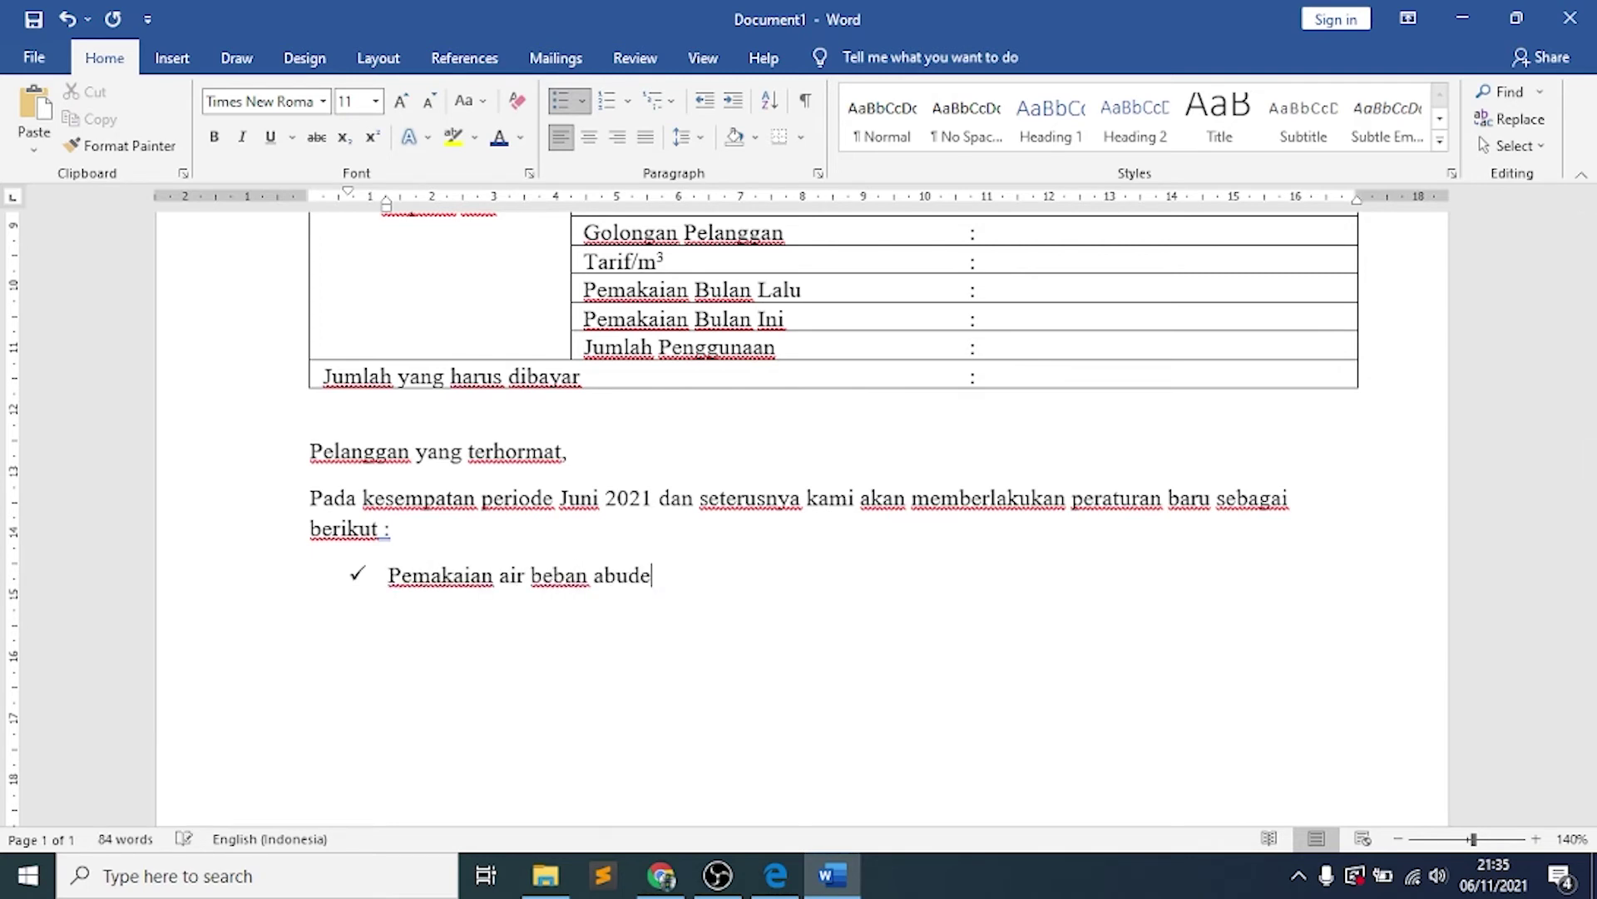
{"action": "key", "text": "Return"}
{"action": "type", "text": "Contoh billi"}
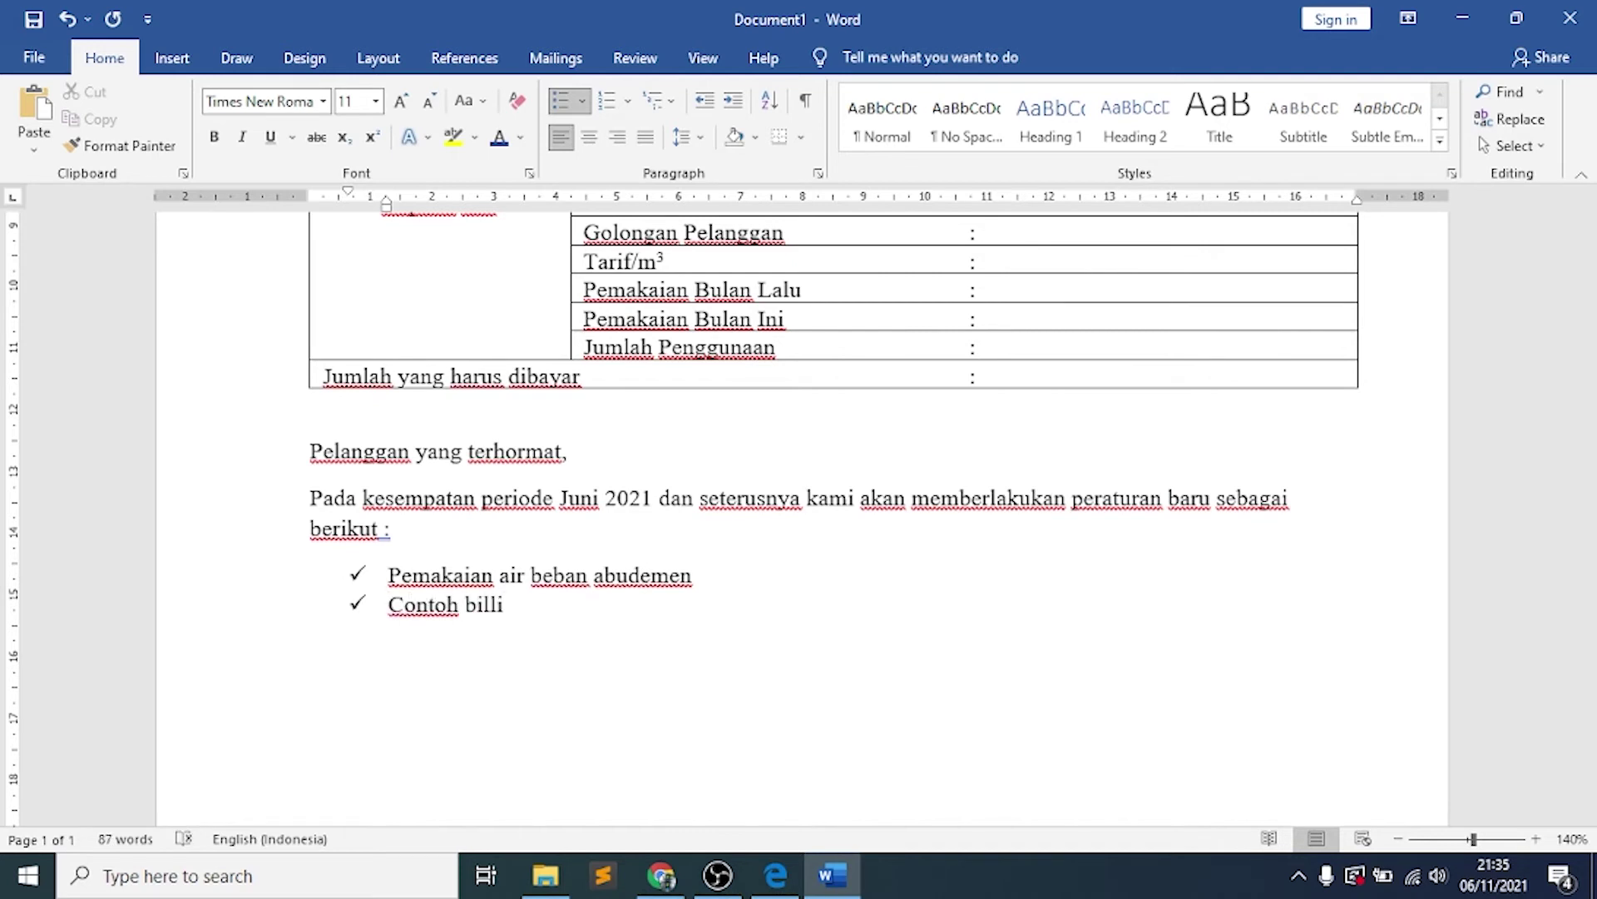
{"action": "type", "text": "ng terlampir sepe"}
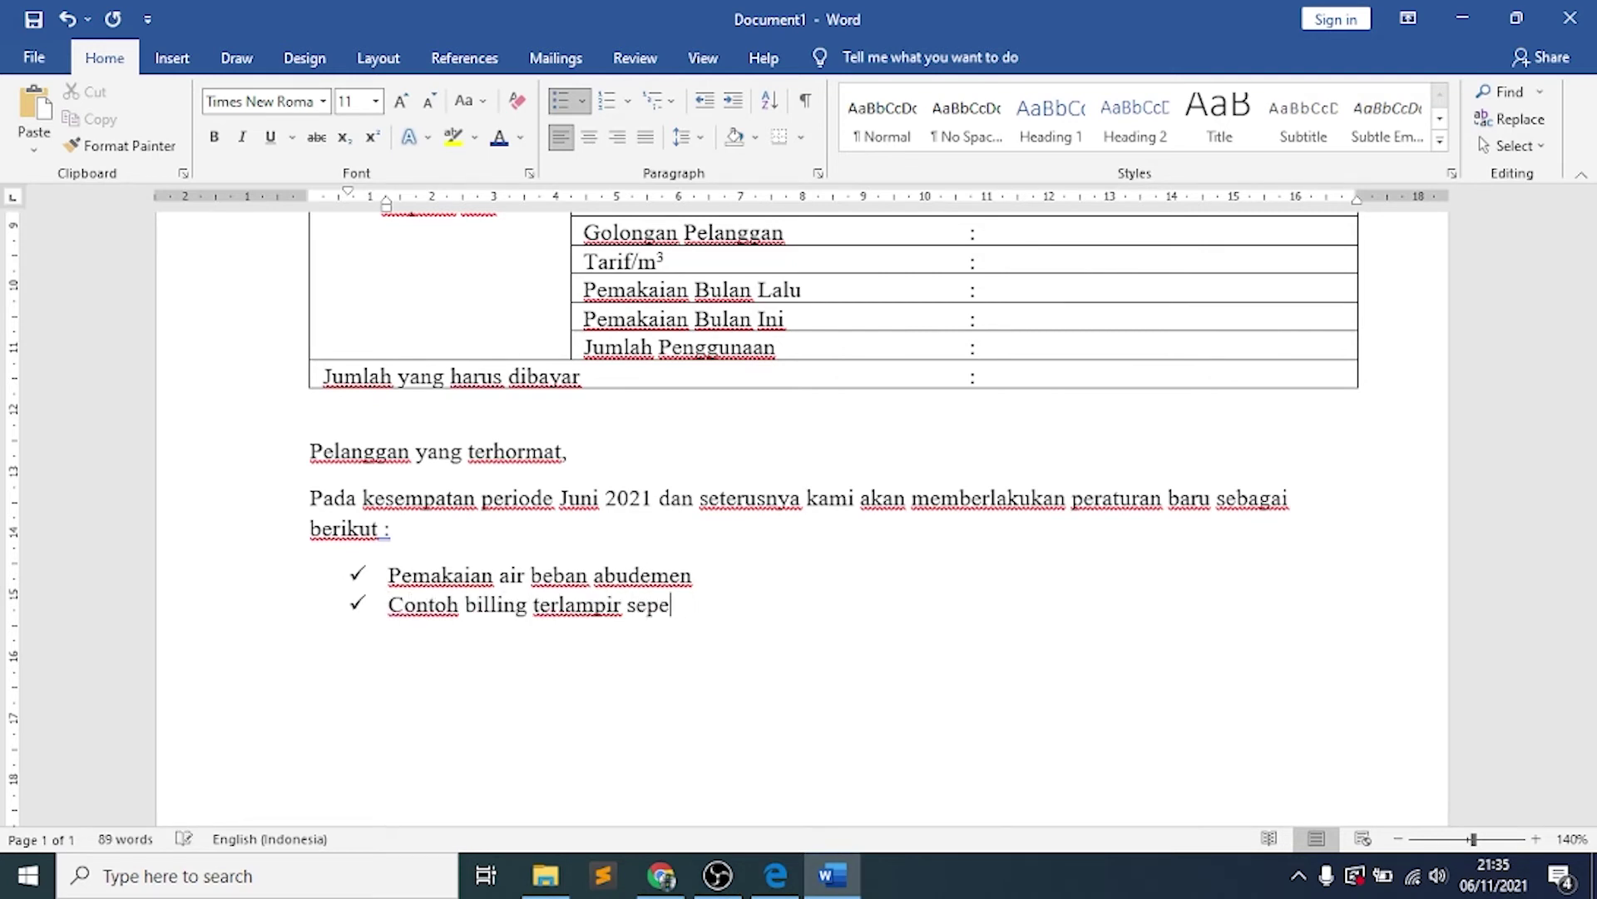
{"action": "type", "text": "rti table di atas"}
{"action": "key", "text": "Return"}
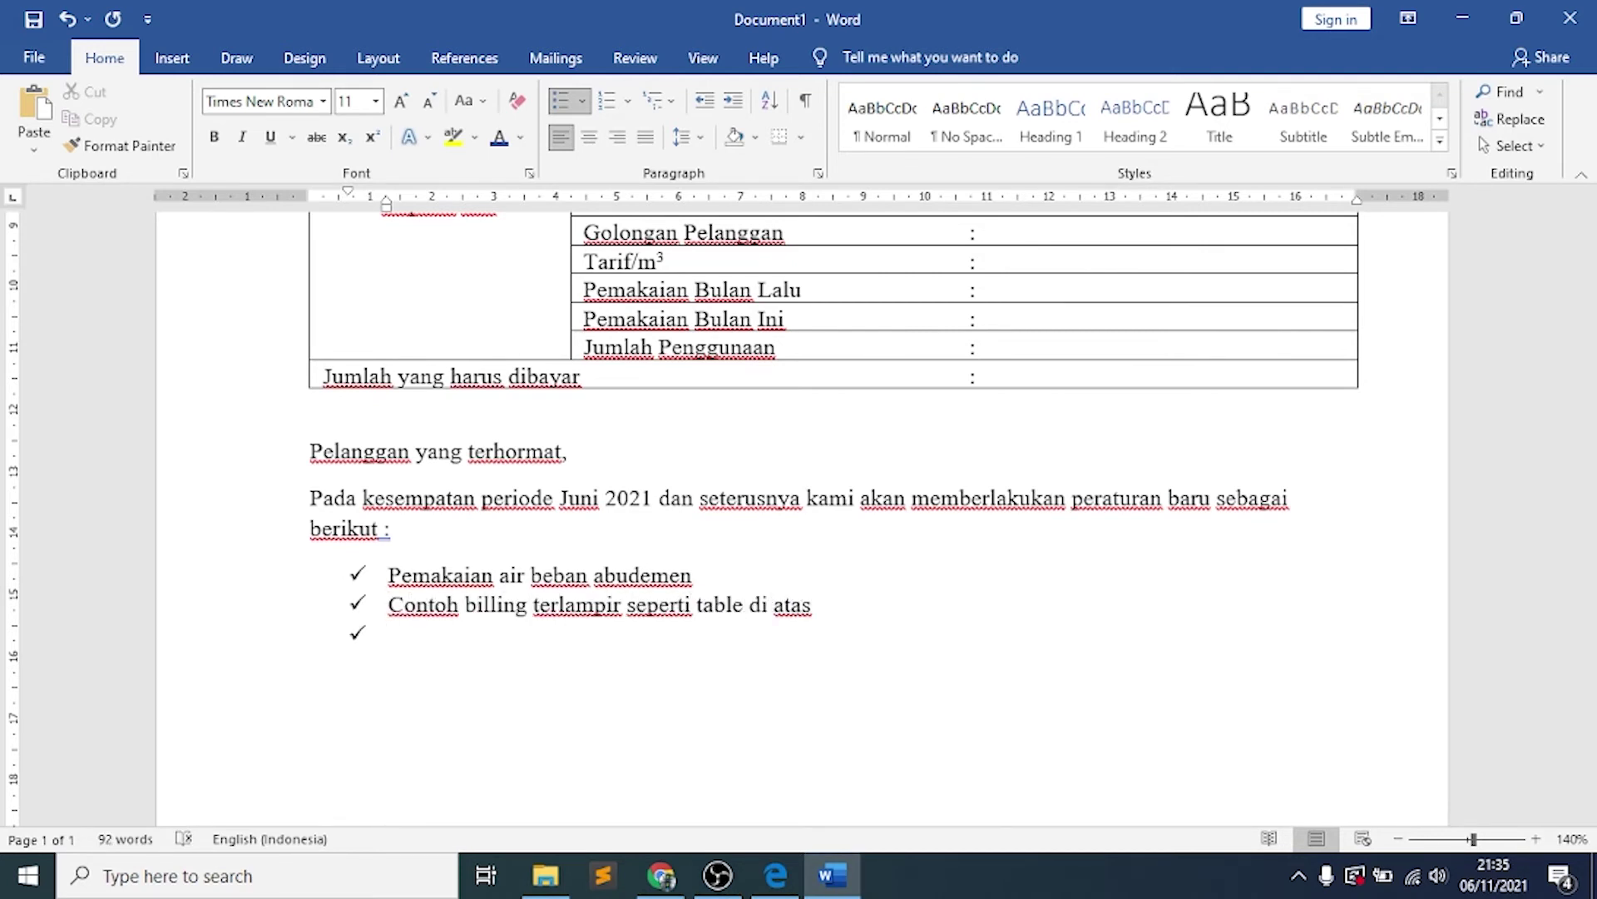
{"action": "type", "text": "Pemasangan baru dapat di"}
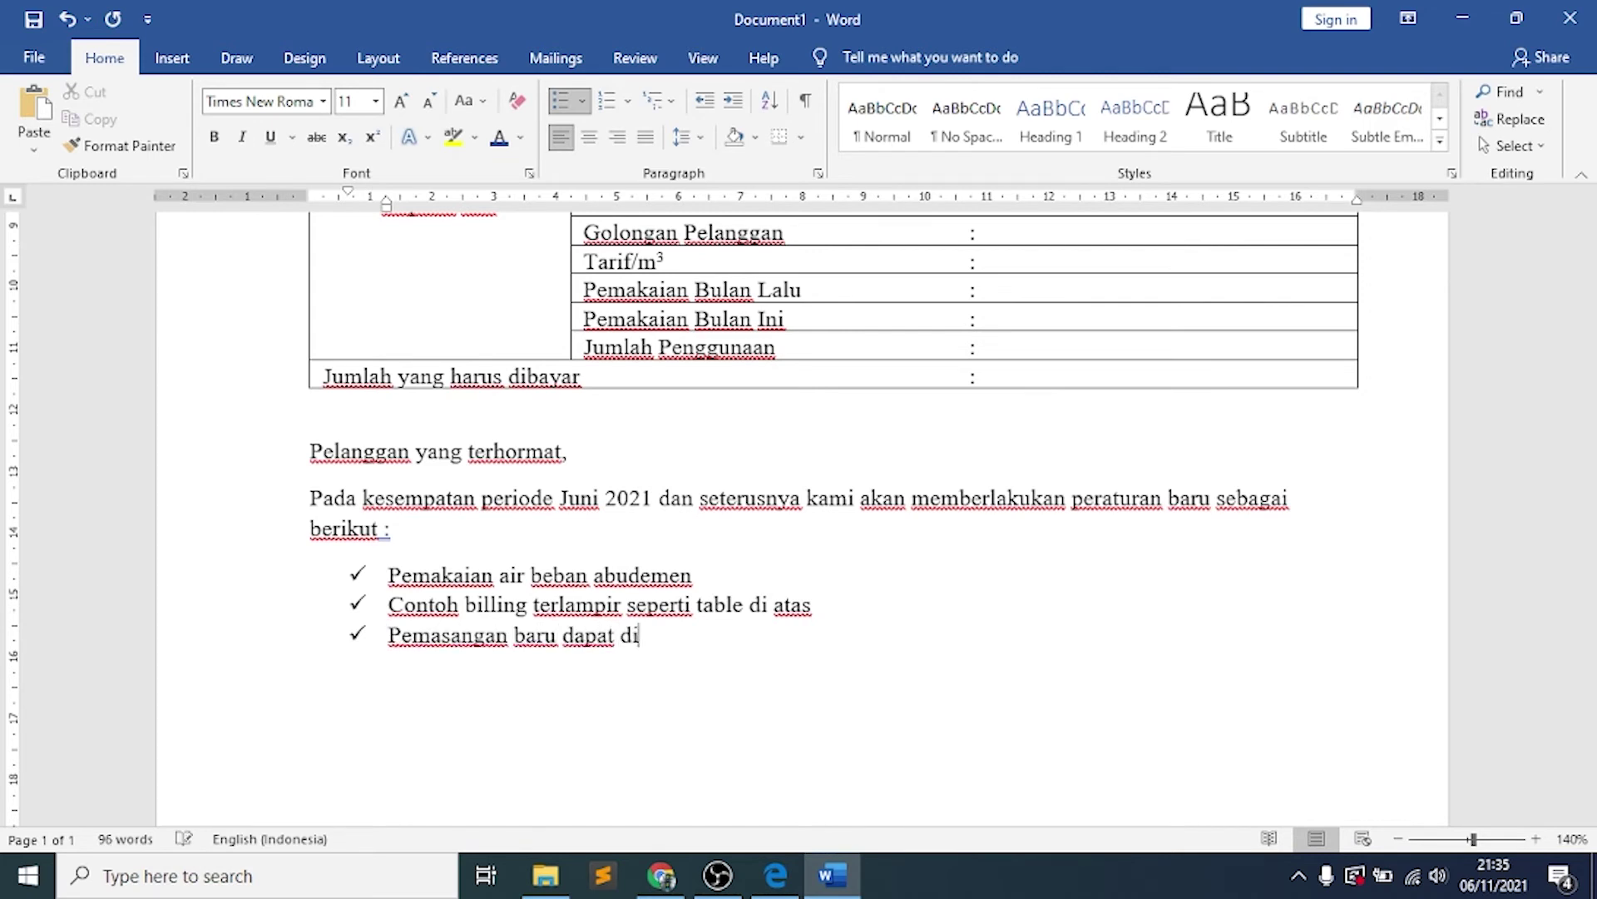
{"action": "type", "text": "layani apabila dalam satu area"}
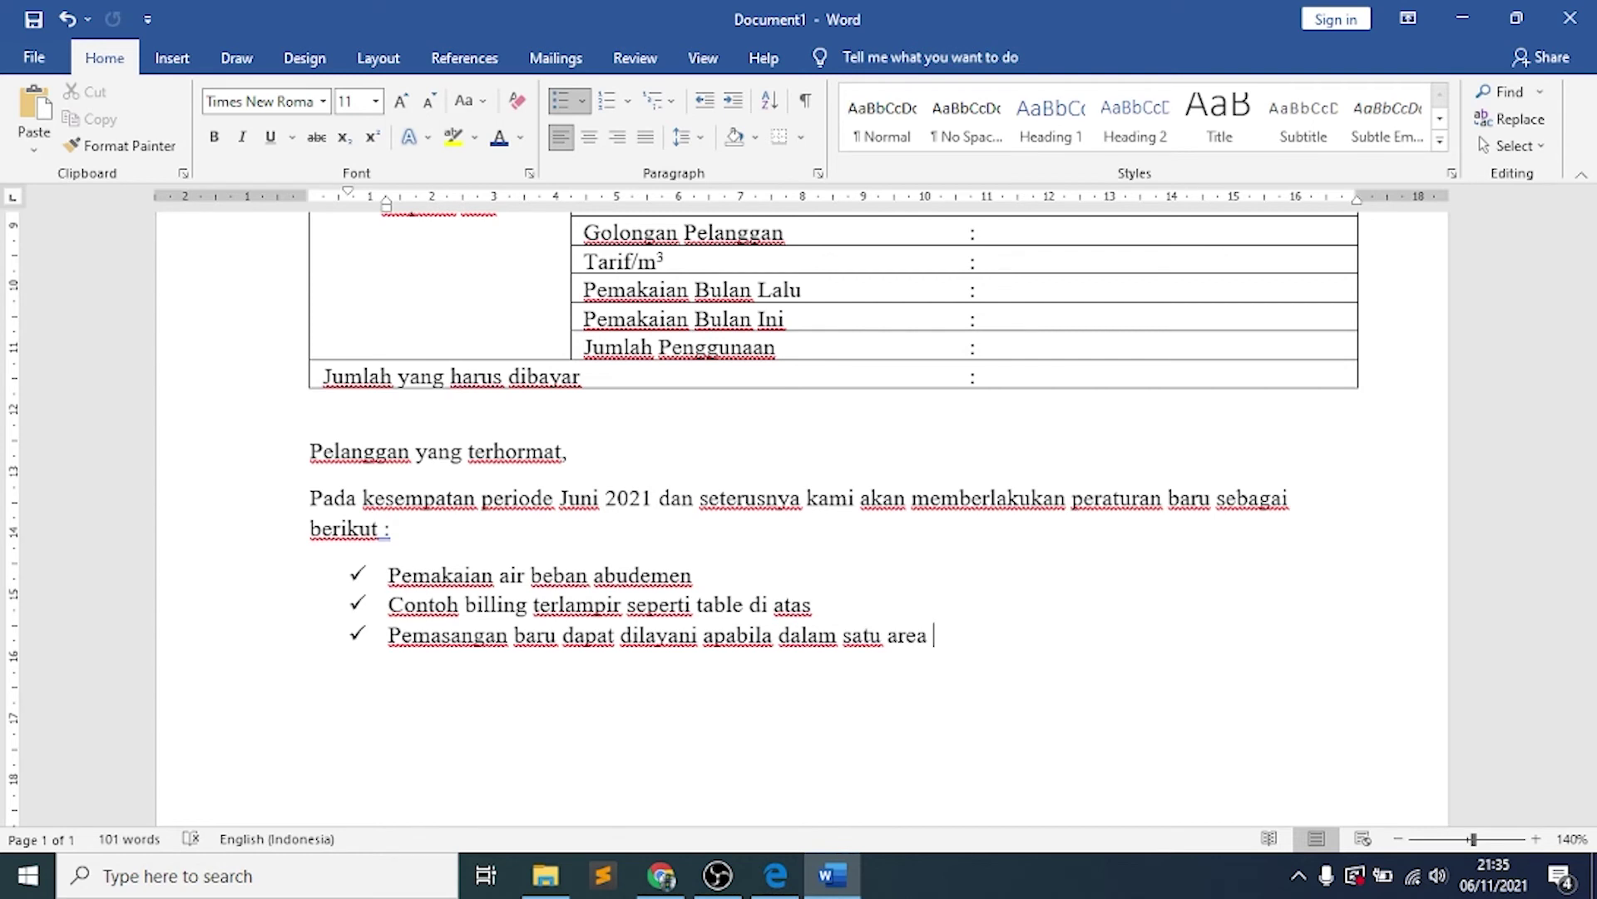
{"action": "type", "text": " pemasangan terdapat "}
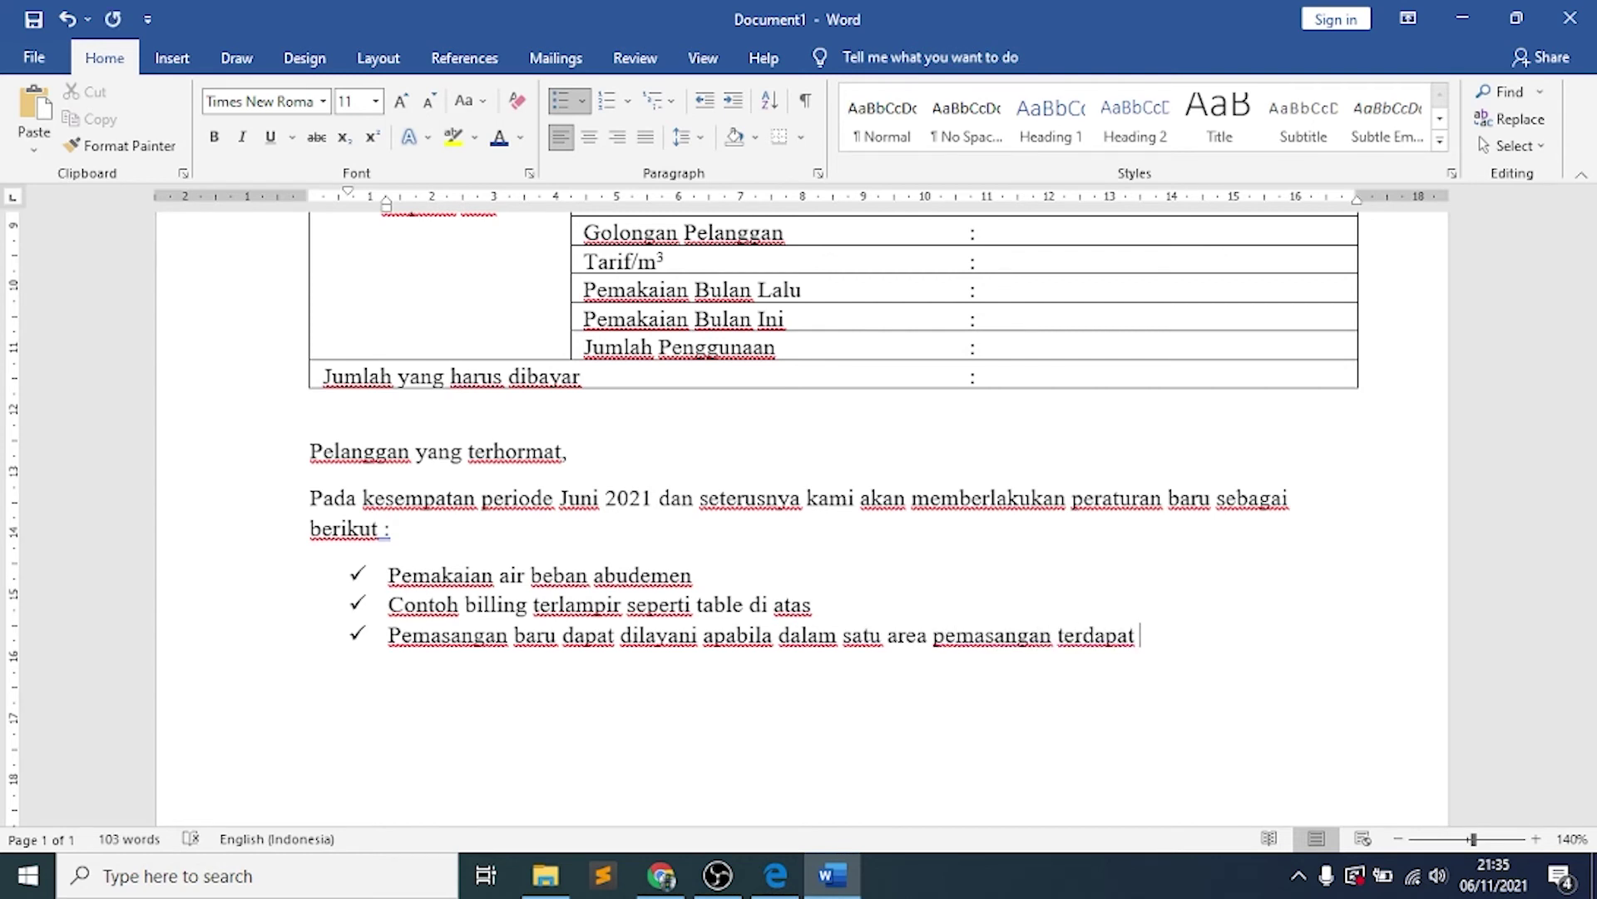
{"action": "type", "text": "minimal 5 (lima) rumah pemasangan"}
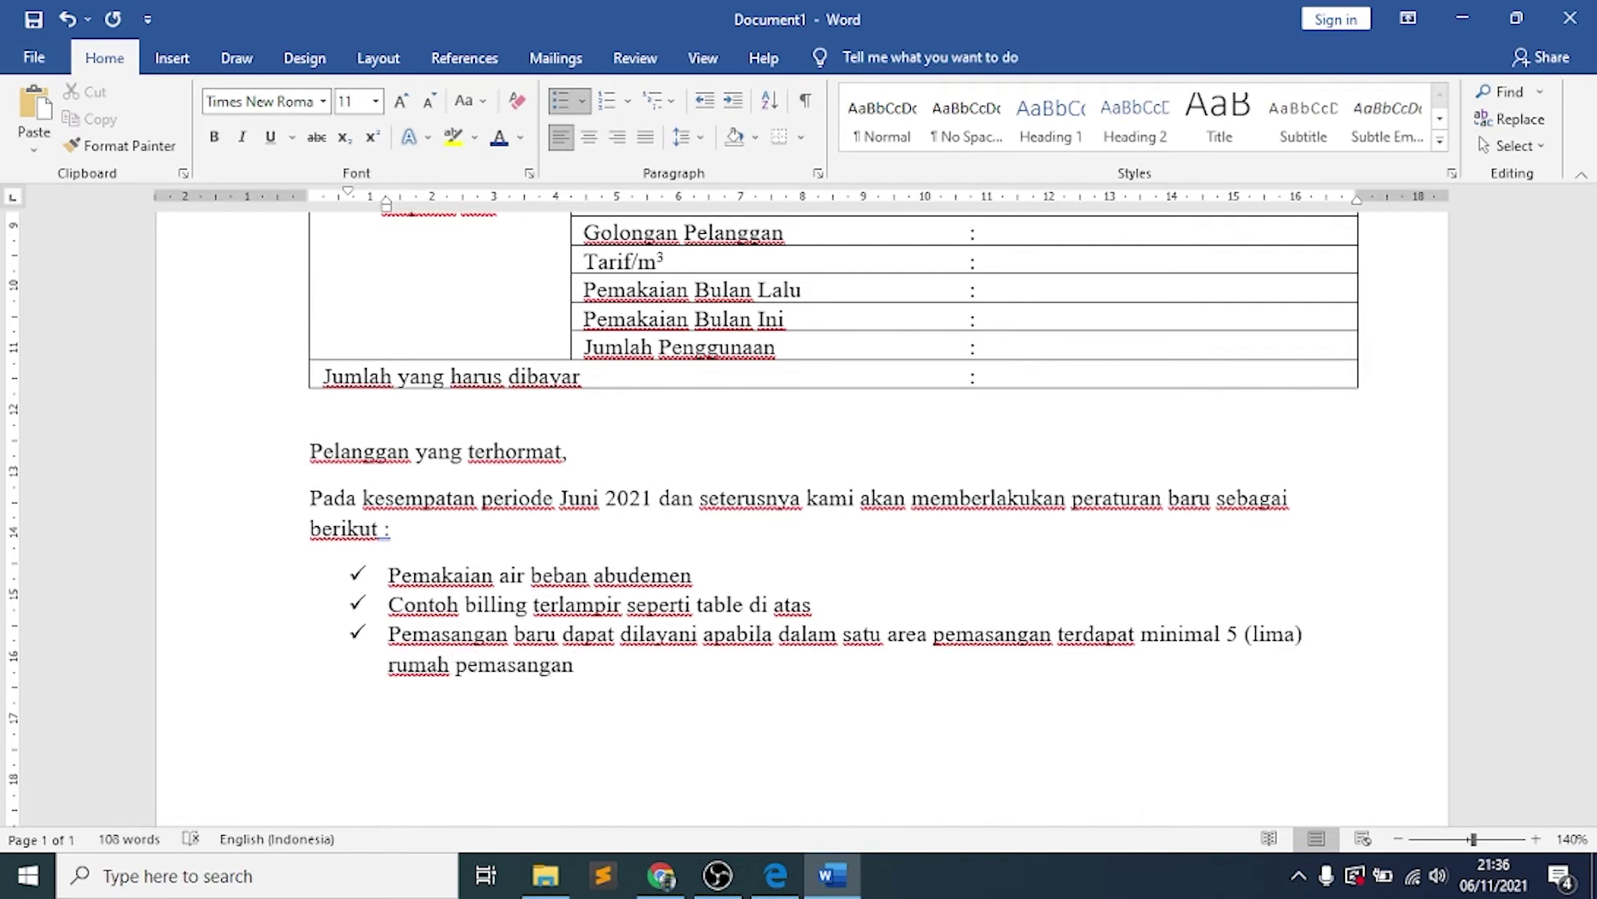
{"action": "key", "text": "Return"}
{"action": "type", "text": "Tarif perkubik"}
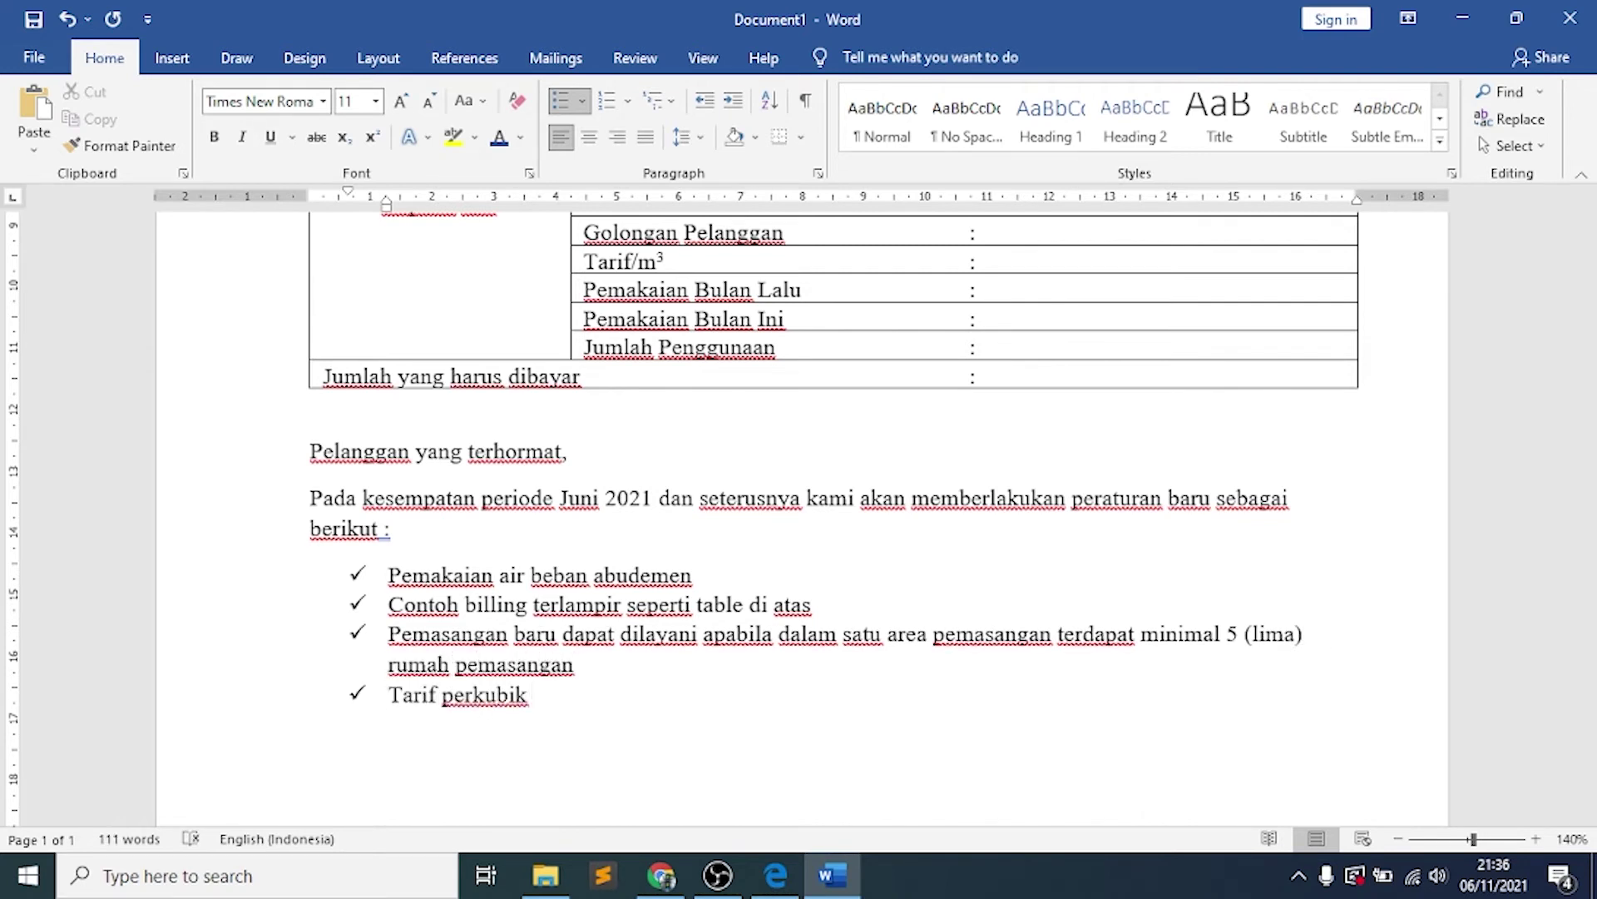
{"action": "type", "text": " mengalami penyesuaia"}
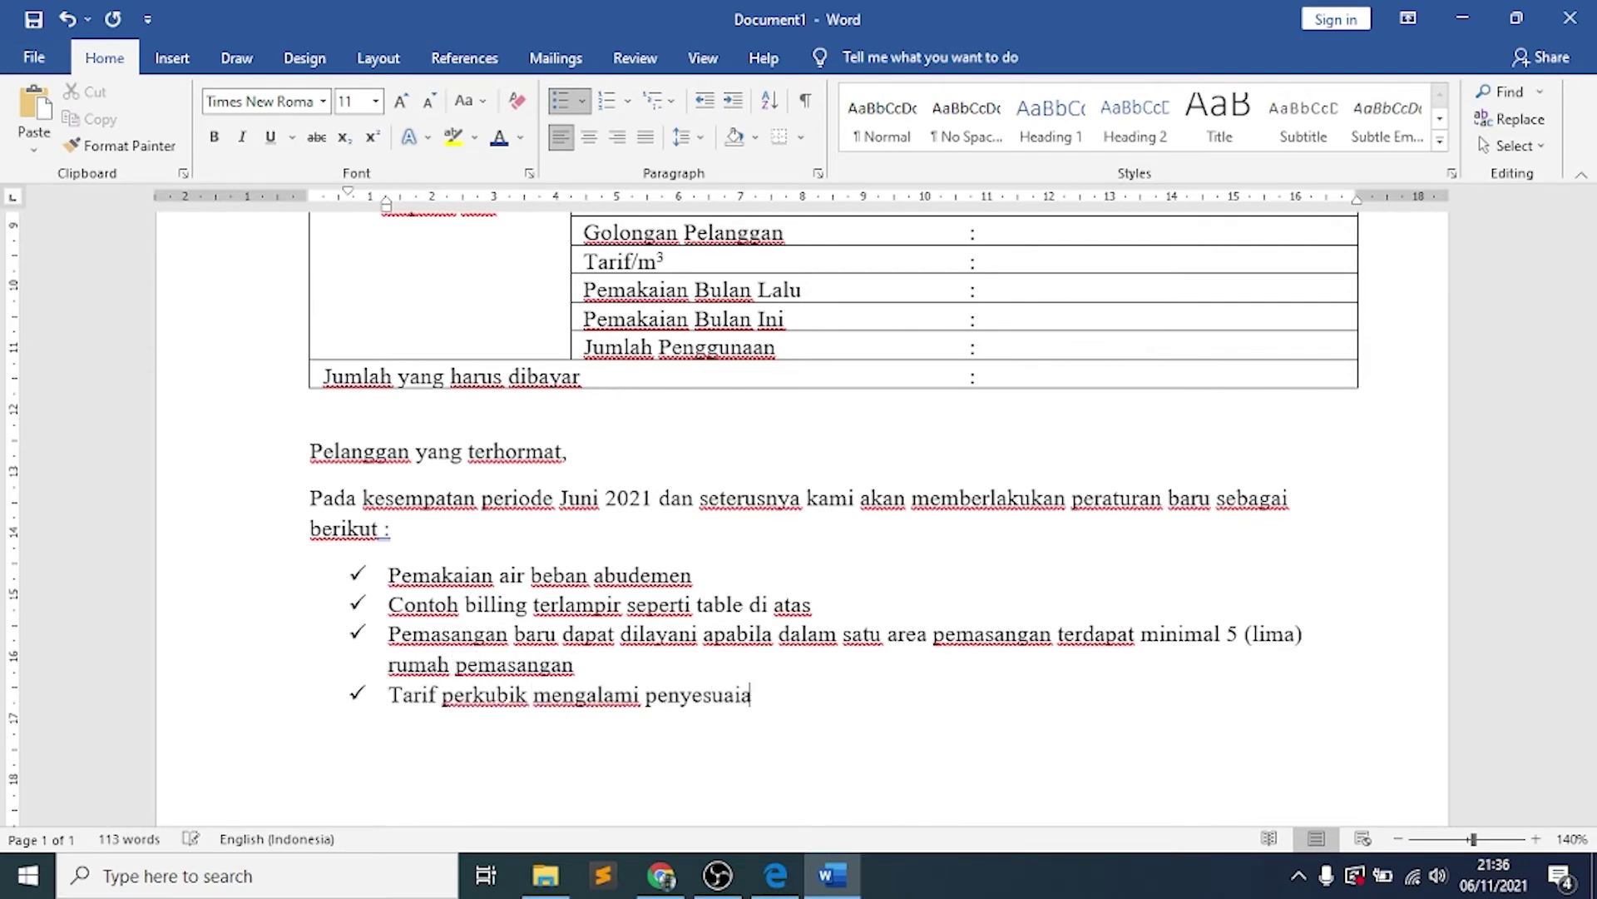
{"action": "type", "text": "n. dengan info"}
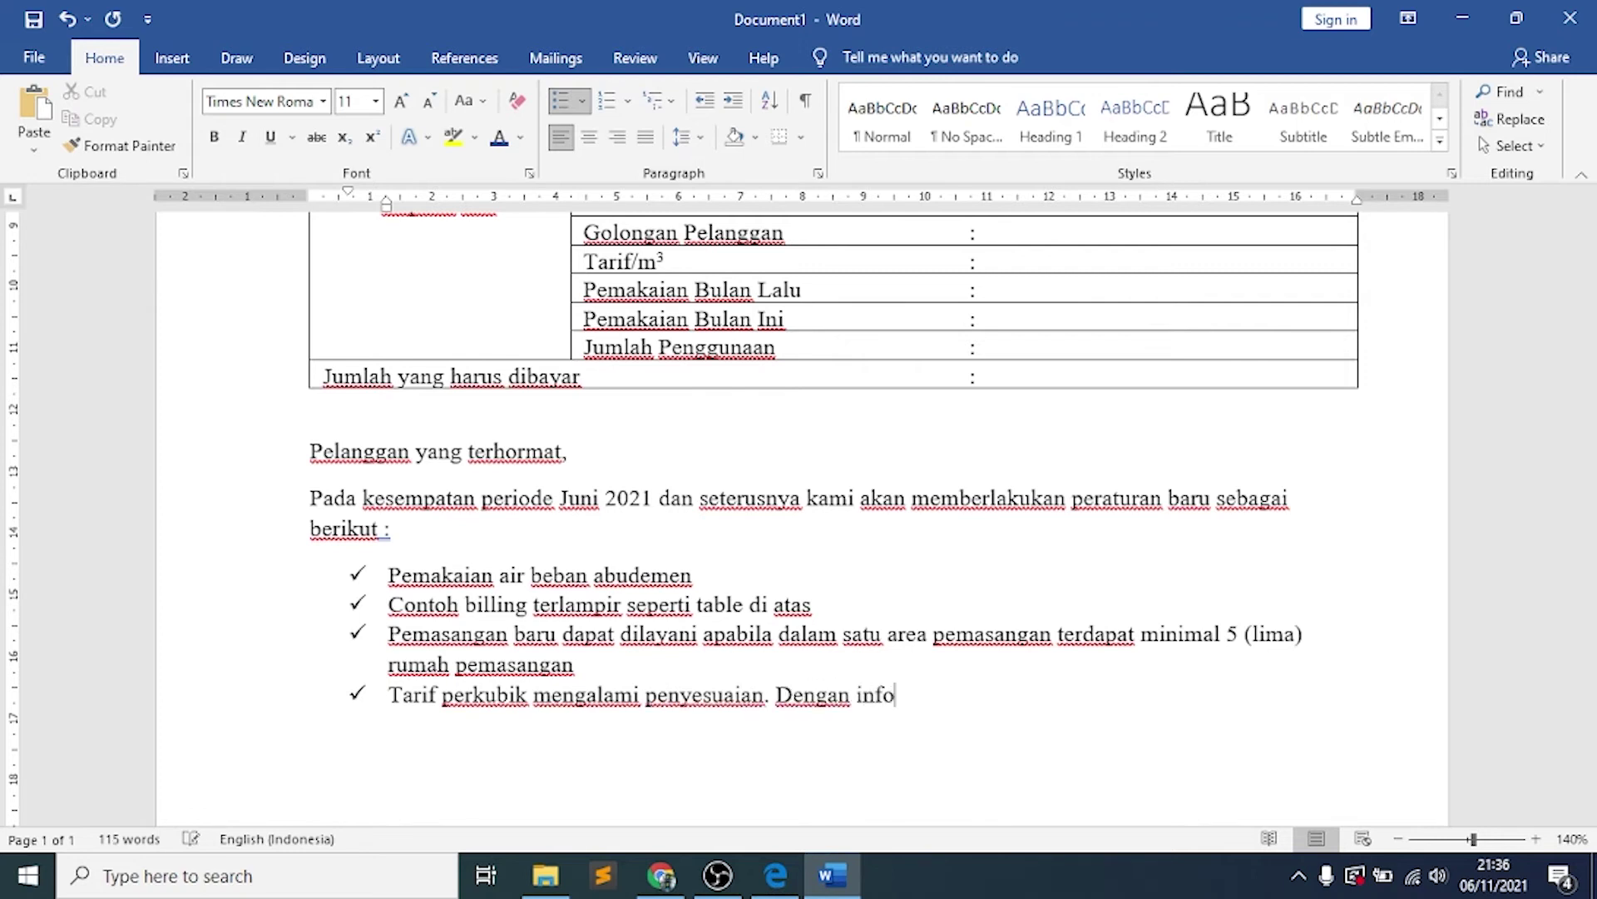
{"action": "type", "text": "rmasi sebagai berikut :"}
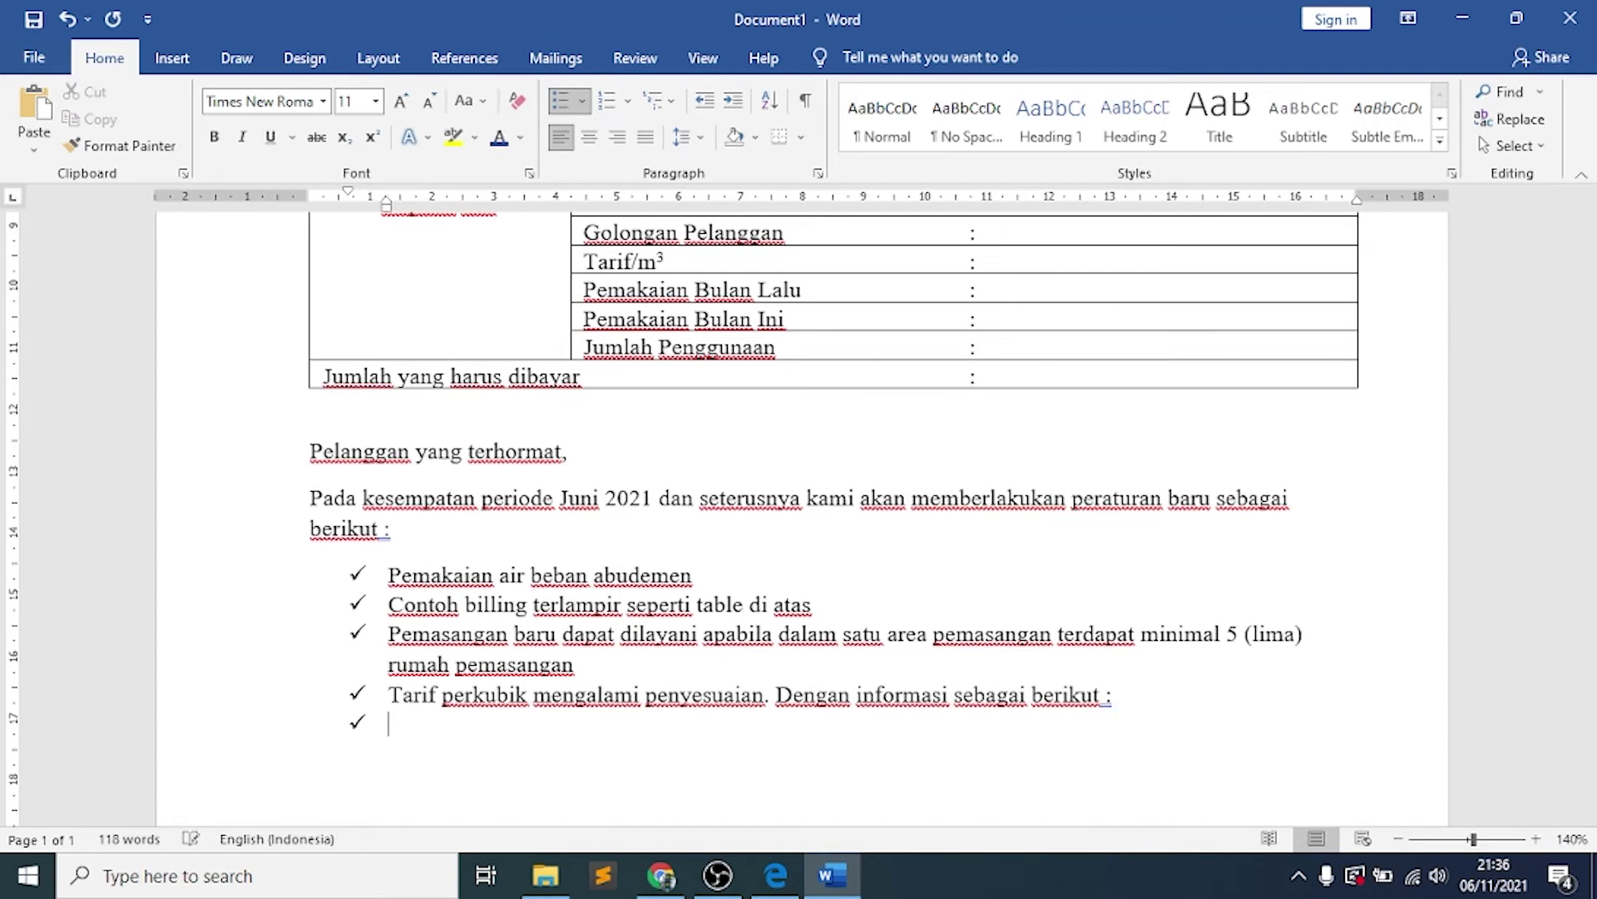
End the list and type the caption 'tabel tarif pemasangan air/m³' with a superscript 3
{"action": "key", "text": "BackSpace"}
{"action": "key", "text": "BackSpace"}
{"action": "type", "text": "tabel"}
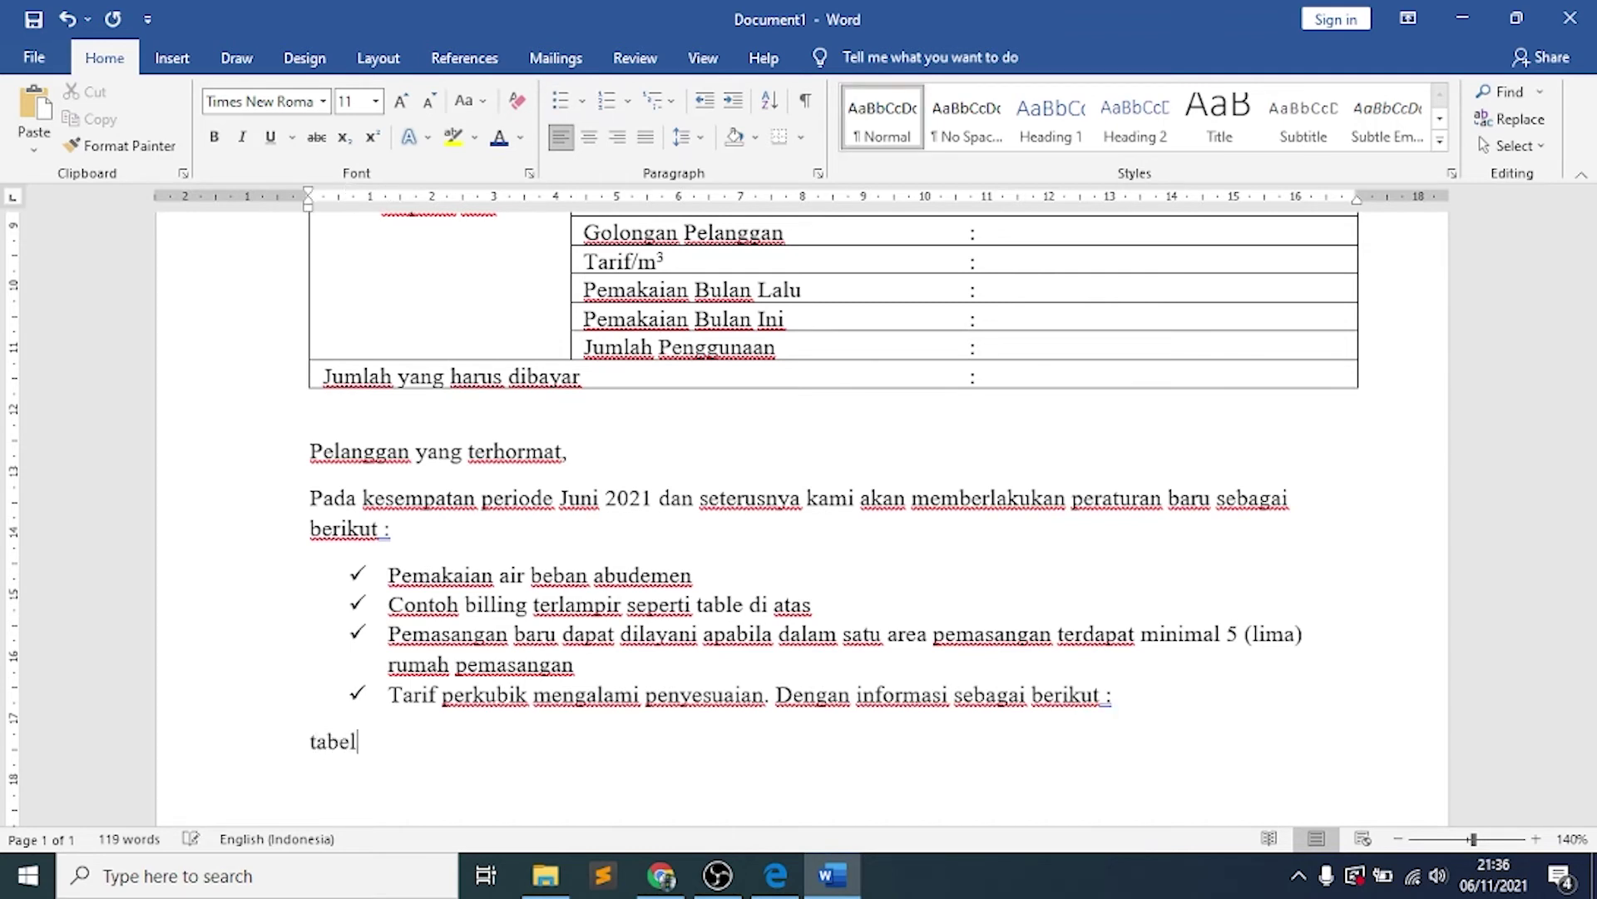
{"action": "type", "text": " tarif pemasangan air/m"}
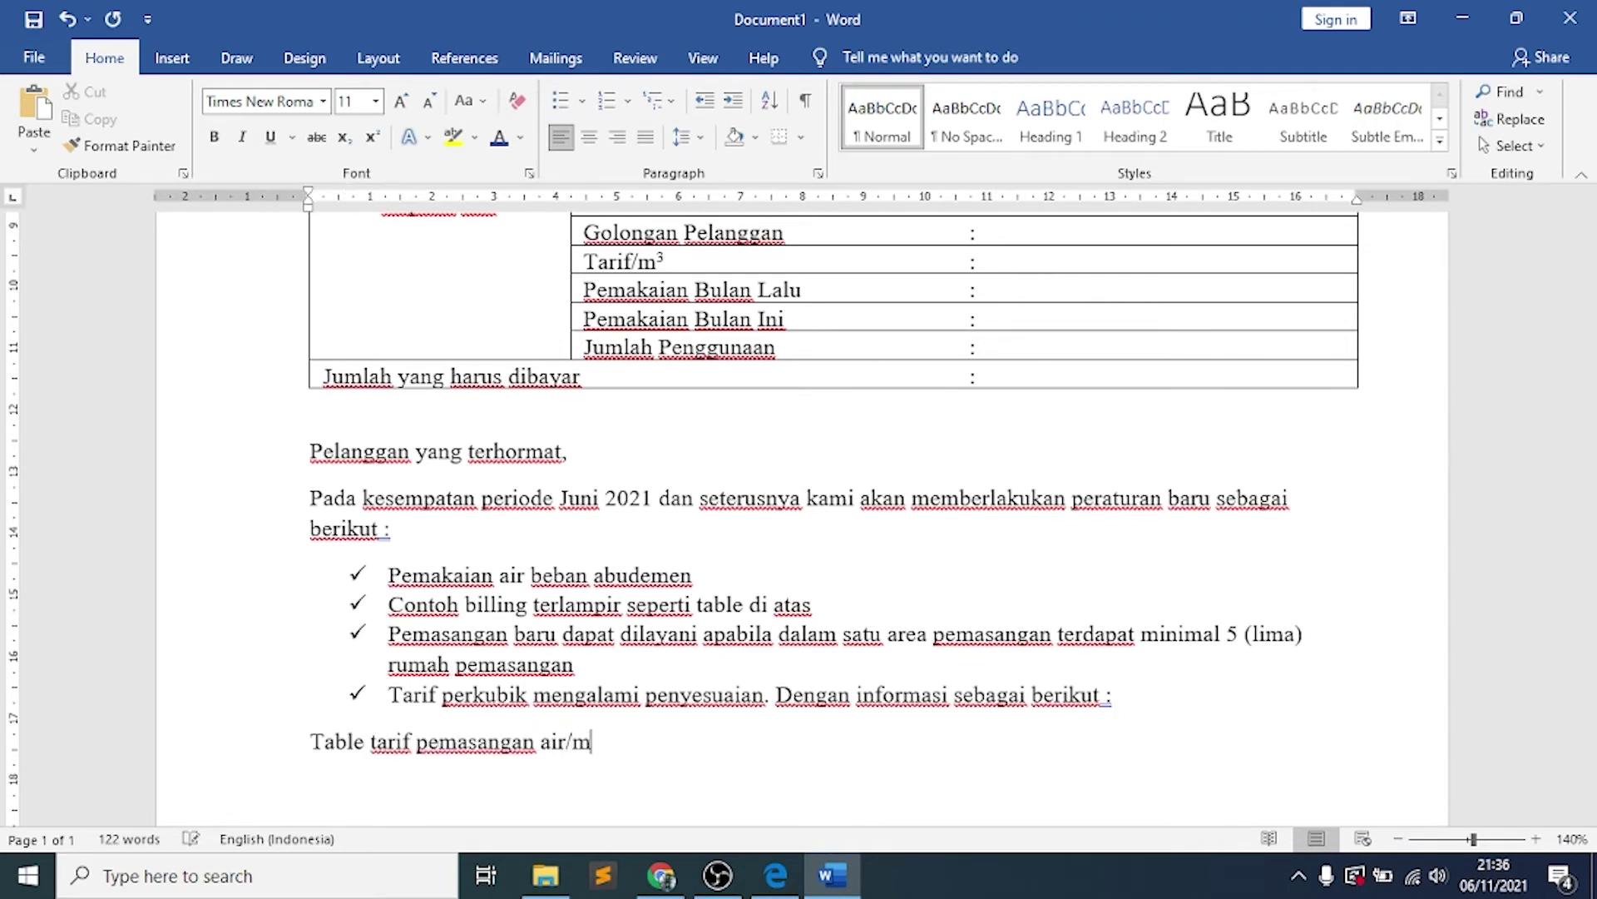
{"action": "type", "text": "3"}
{"action": "key", "text": "shift+Left"}
{"action": "key", "text": "ctrl+shift+plus"}
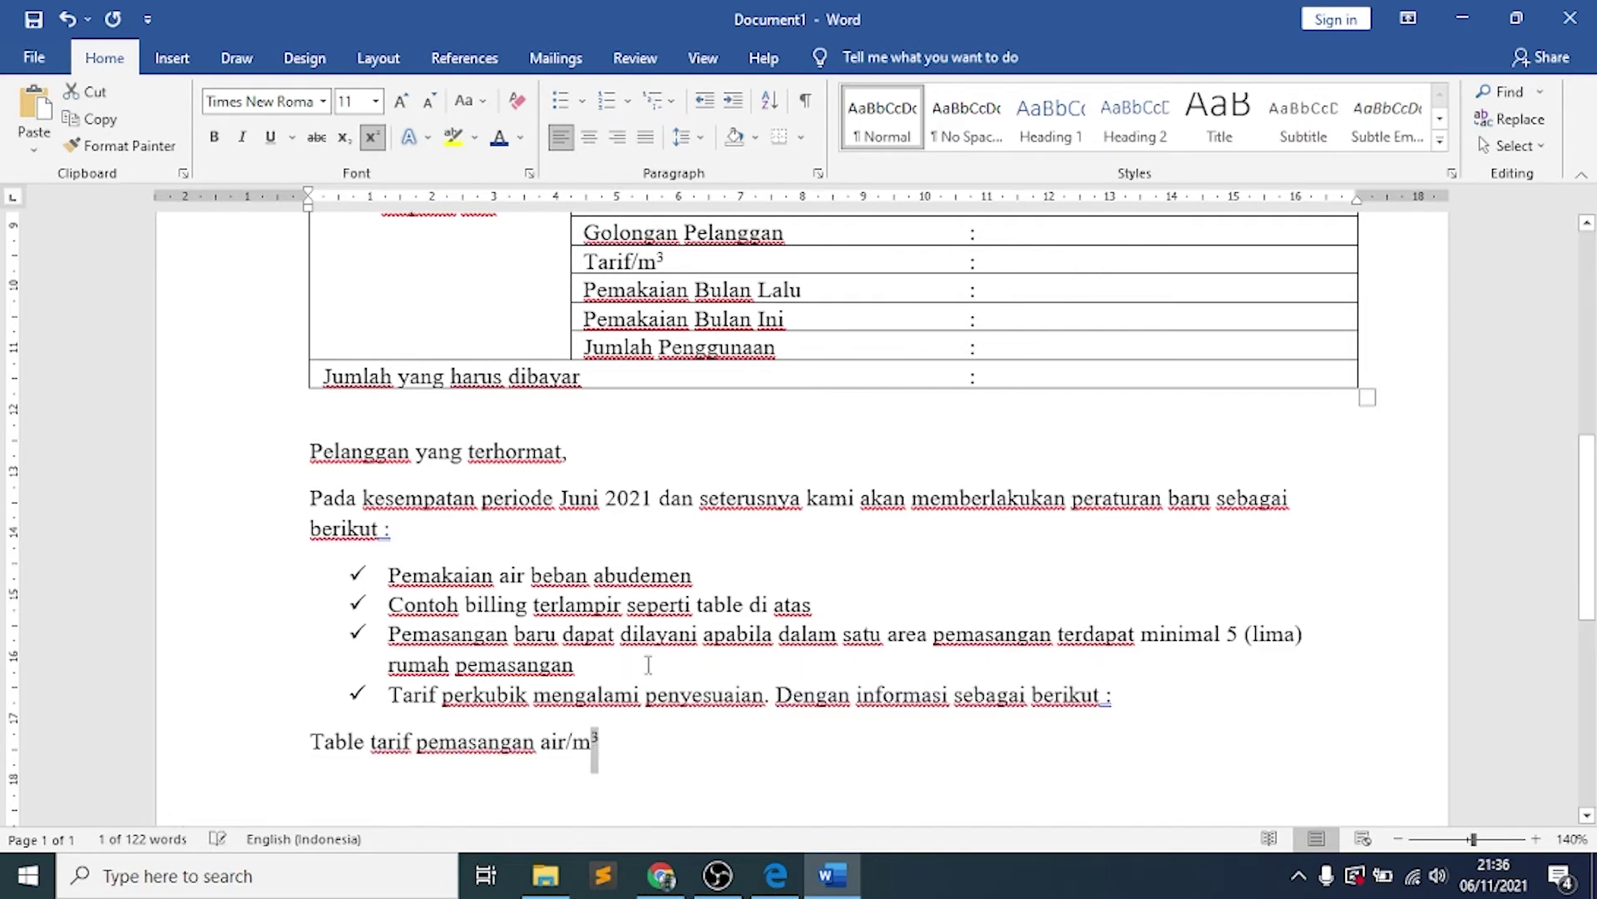
{"action": "left_click", "coordinate": [619, 746]}
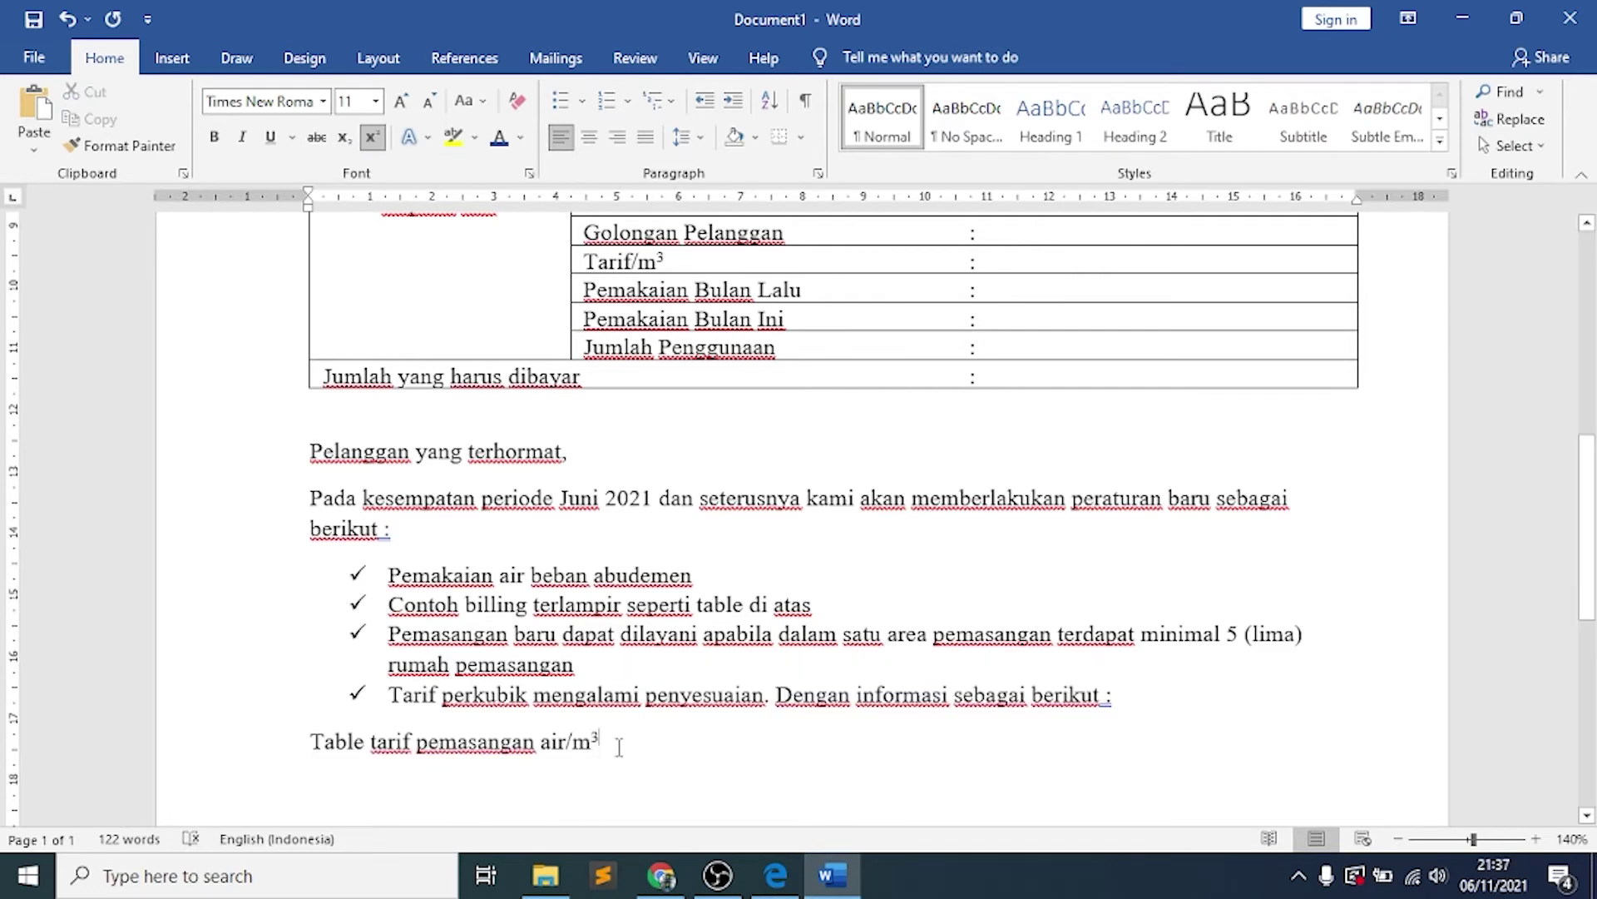
Review the letter and bring up the reference PDF in Edge for comparison
{"action": "scroll", "coordinate": [632, 582], "scroll_direction": "down", "scroll_amount": 4}
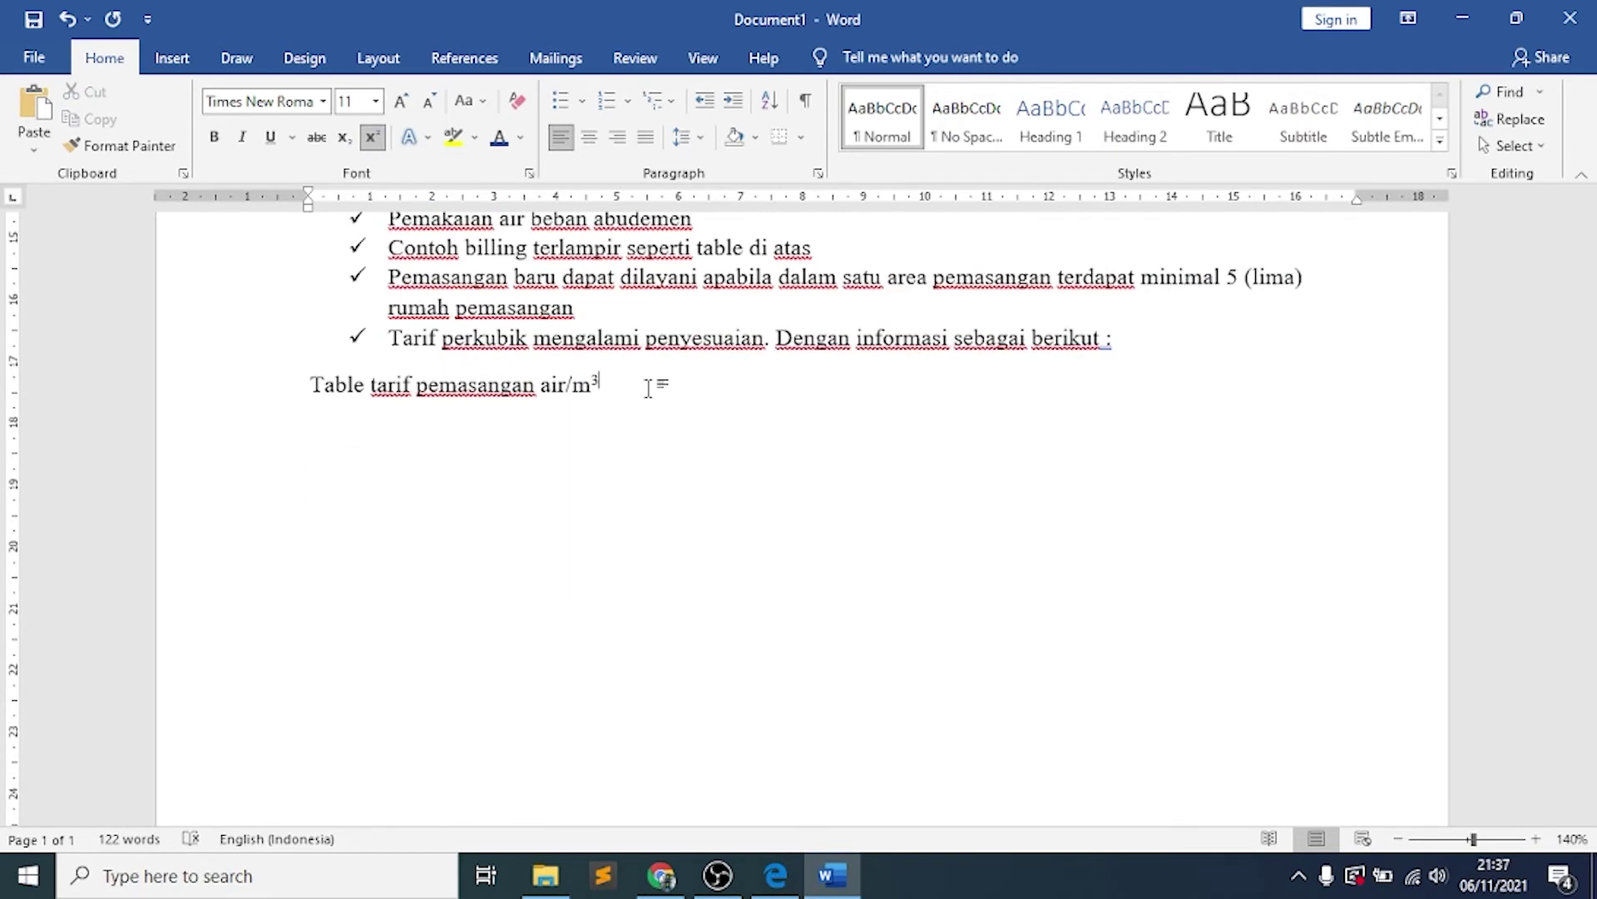
{"action": "scroll", "coordinate": [648, 389], "scroll_direction": "up", "scroll_amount": 5}
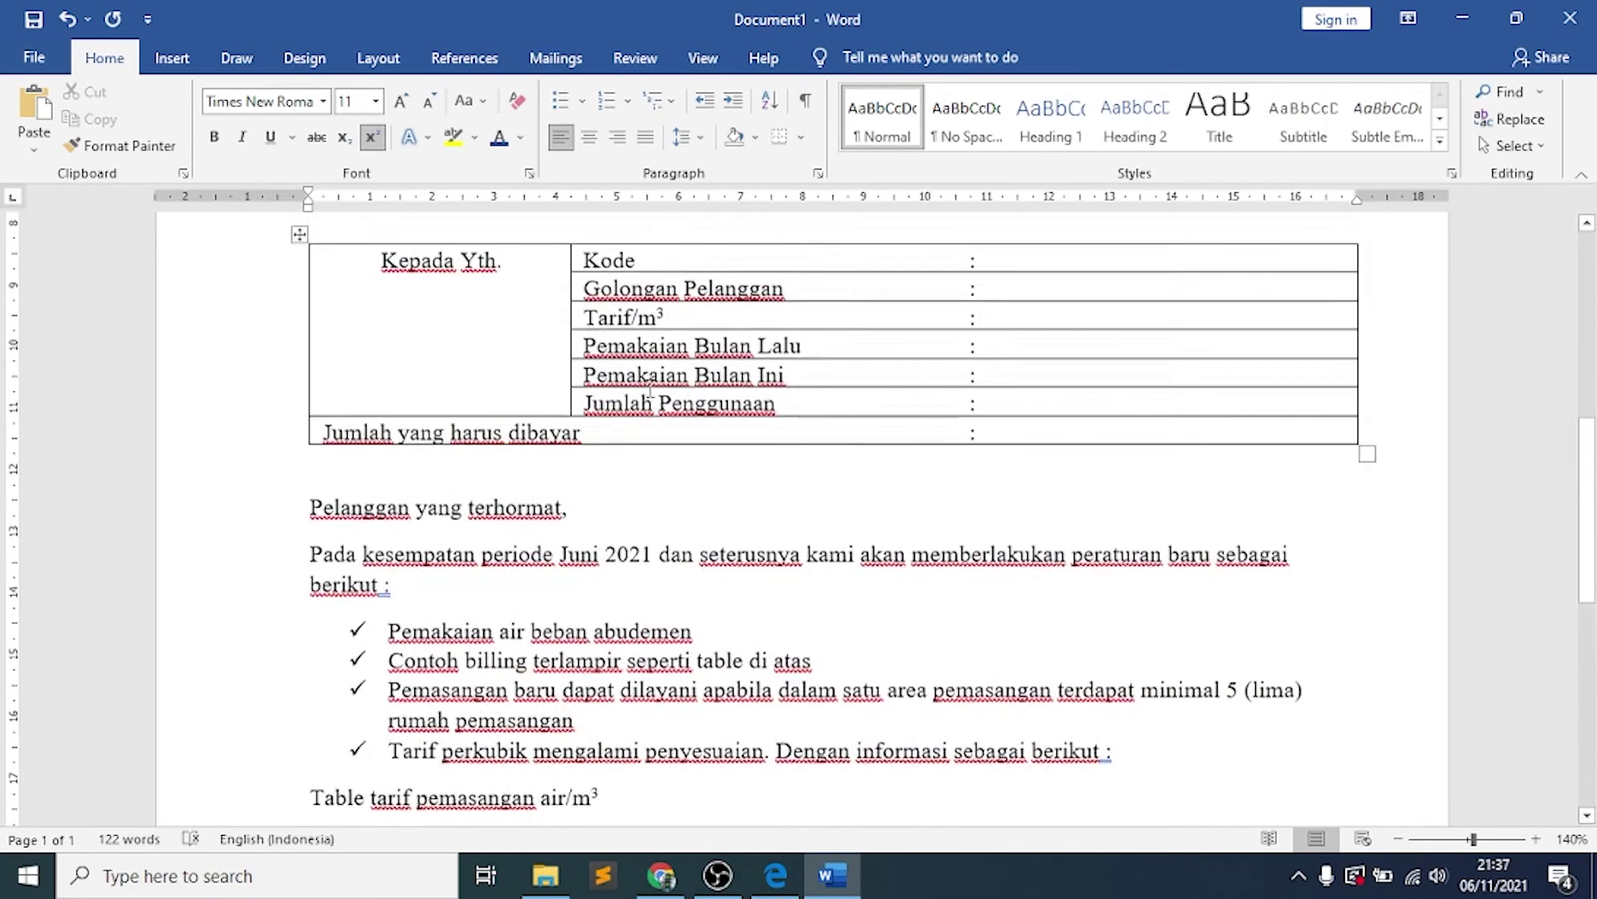
{"action": "scroll", "coordinate": [650, 391], "scroll_direction": "down", "scroll_amount": 3}
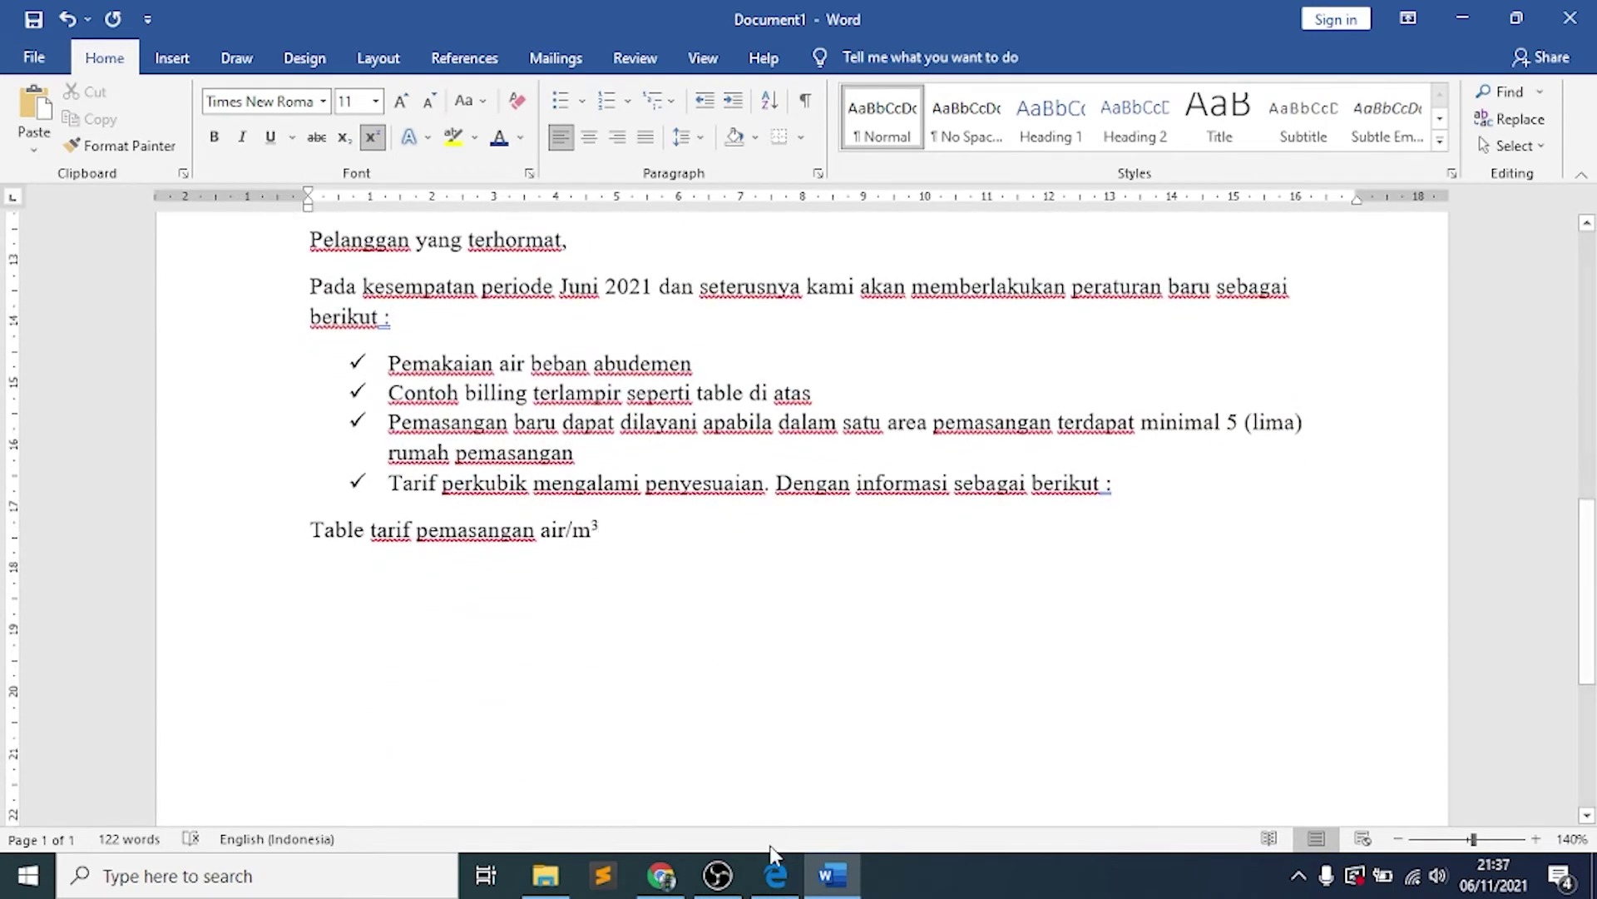
{"action": "left_click", "coordinate": [775, 875]}
{"action": "scroll", "coordinate": [682, 583], "scroll_direction": "down", "scroll_amount": 1}
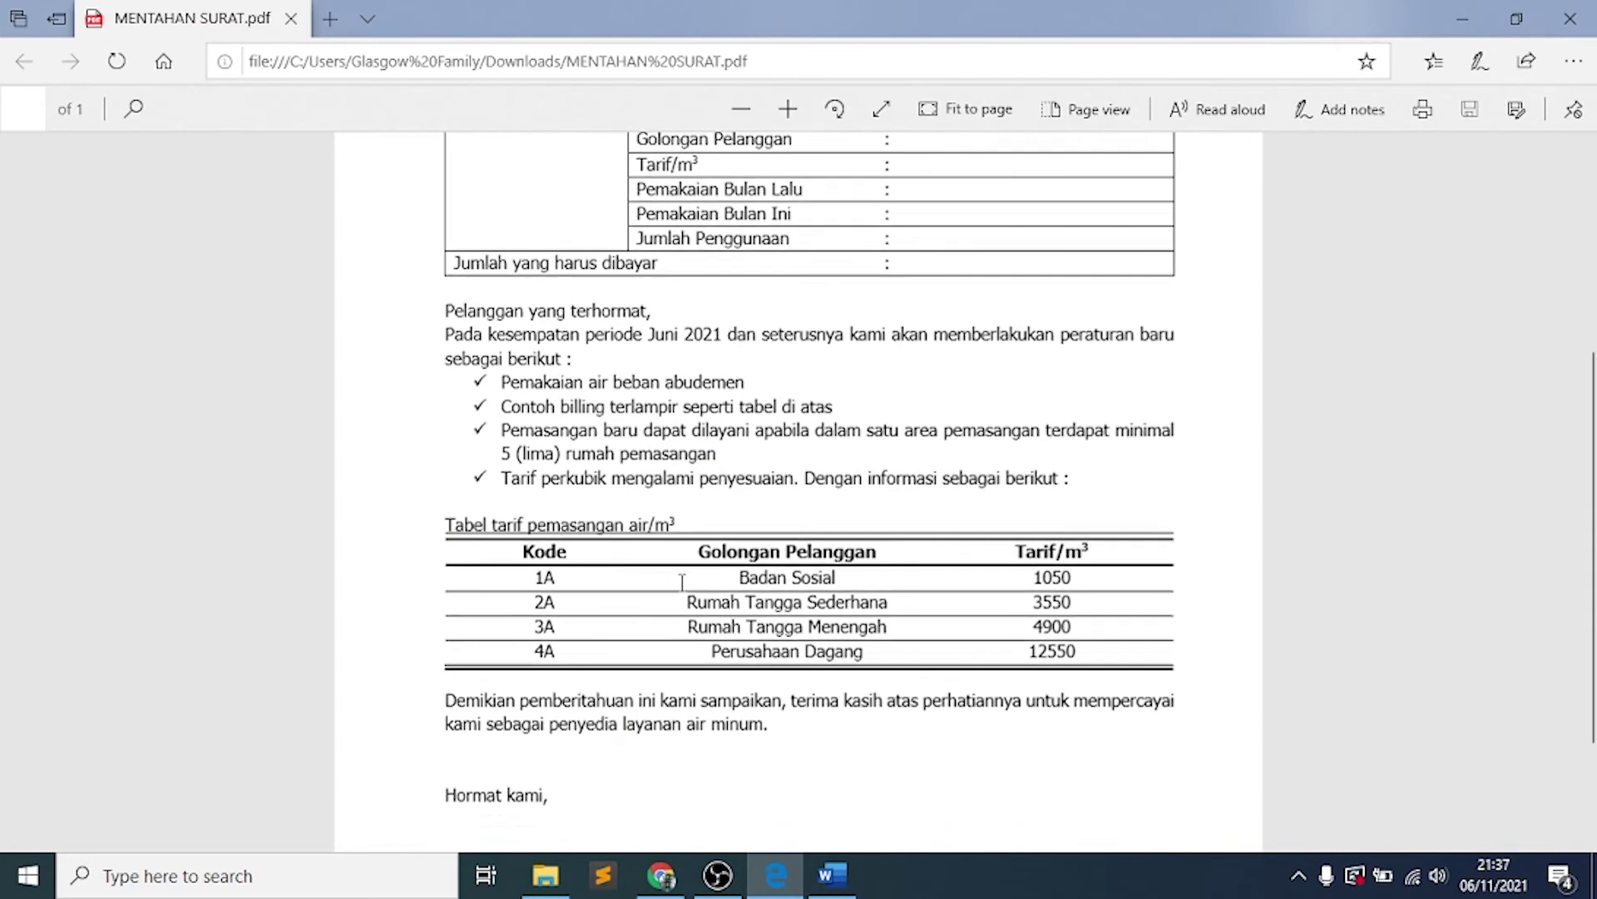
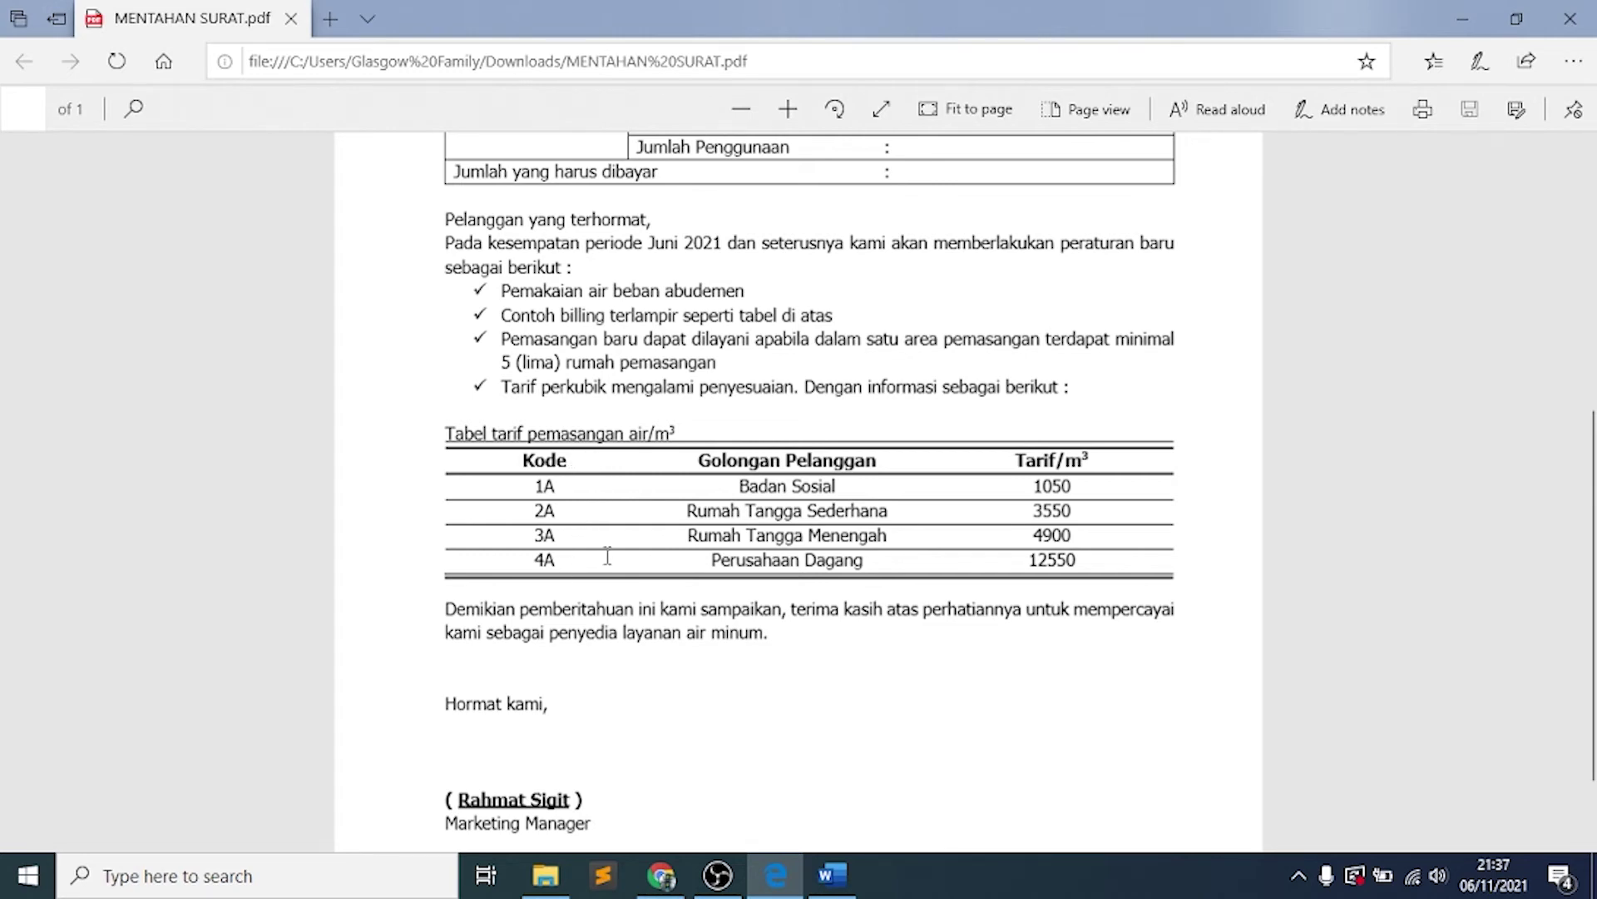
Insert a table of three columns and five rows into the Word letter
{"action": "left_click", "coordinate": [817, 883]}
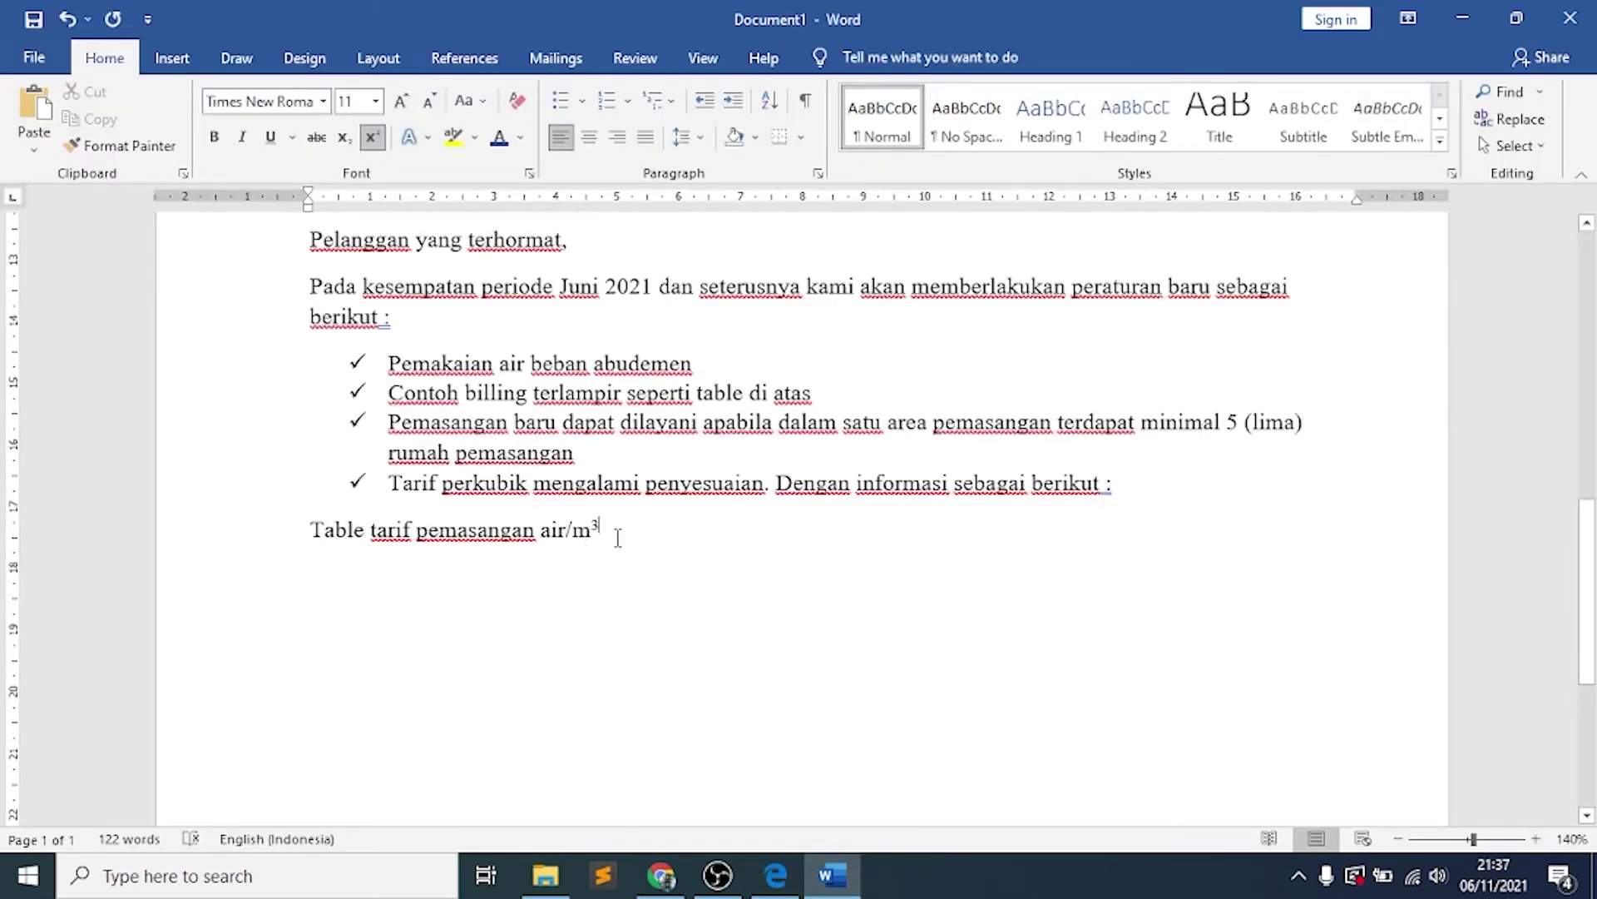
{"action": "left_click", "coordinate": [175, 62]}
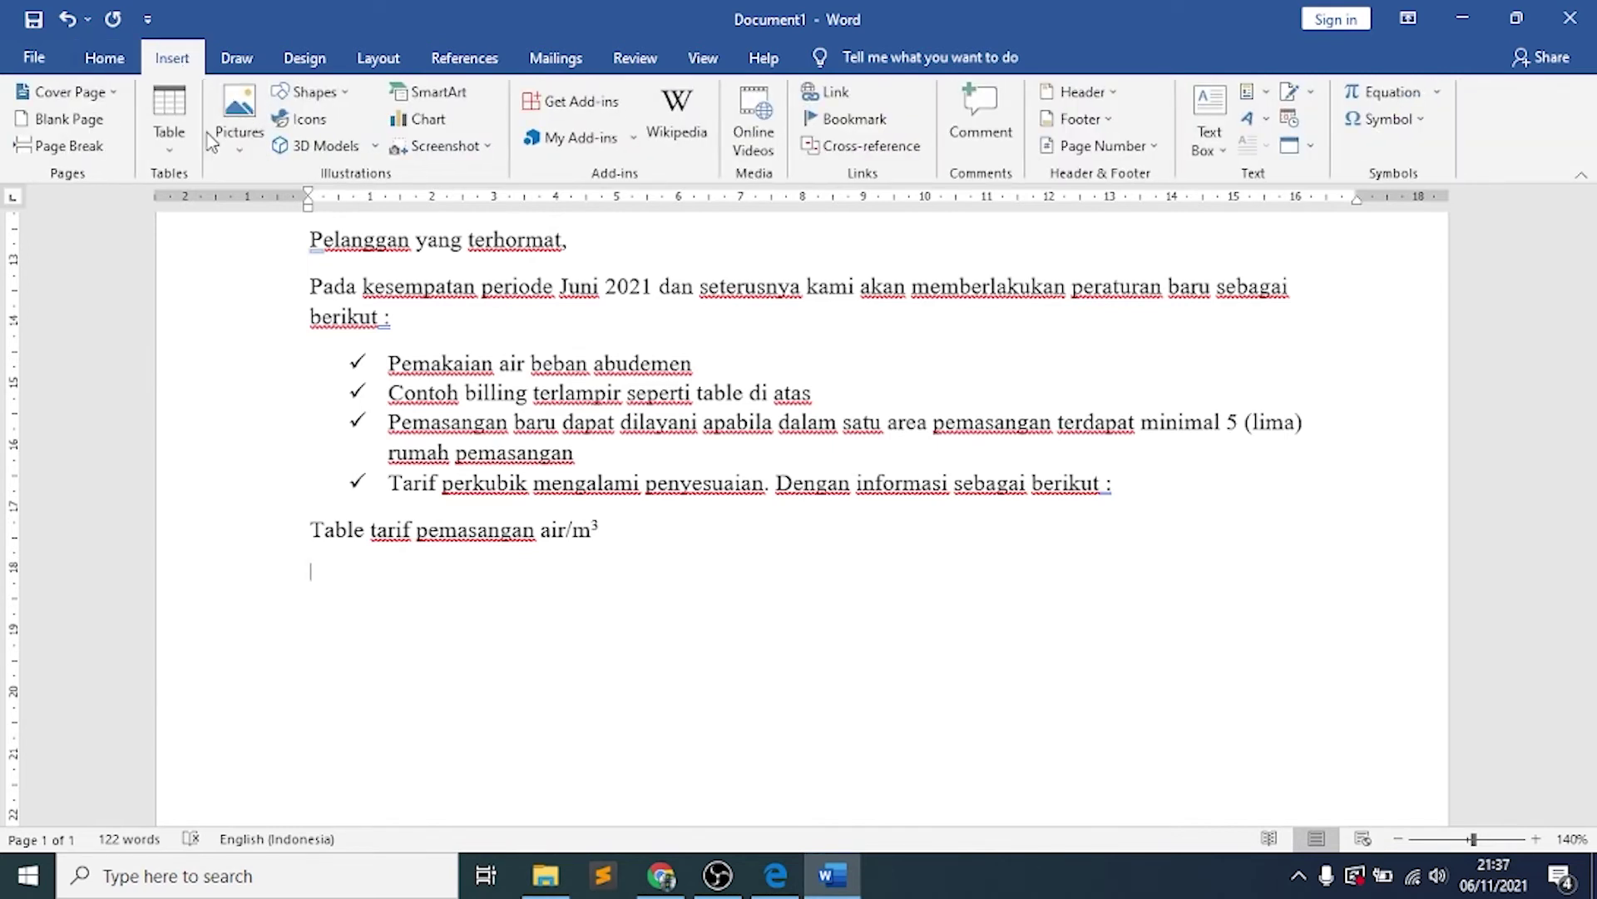
{"action": "left_click", "coordinate": [171, 155]}
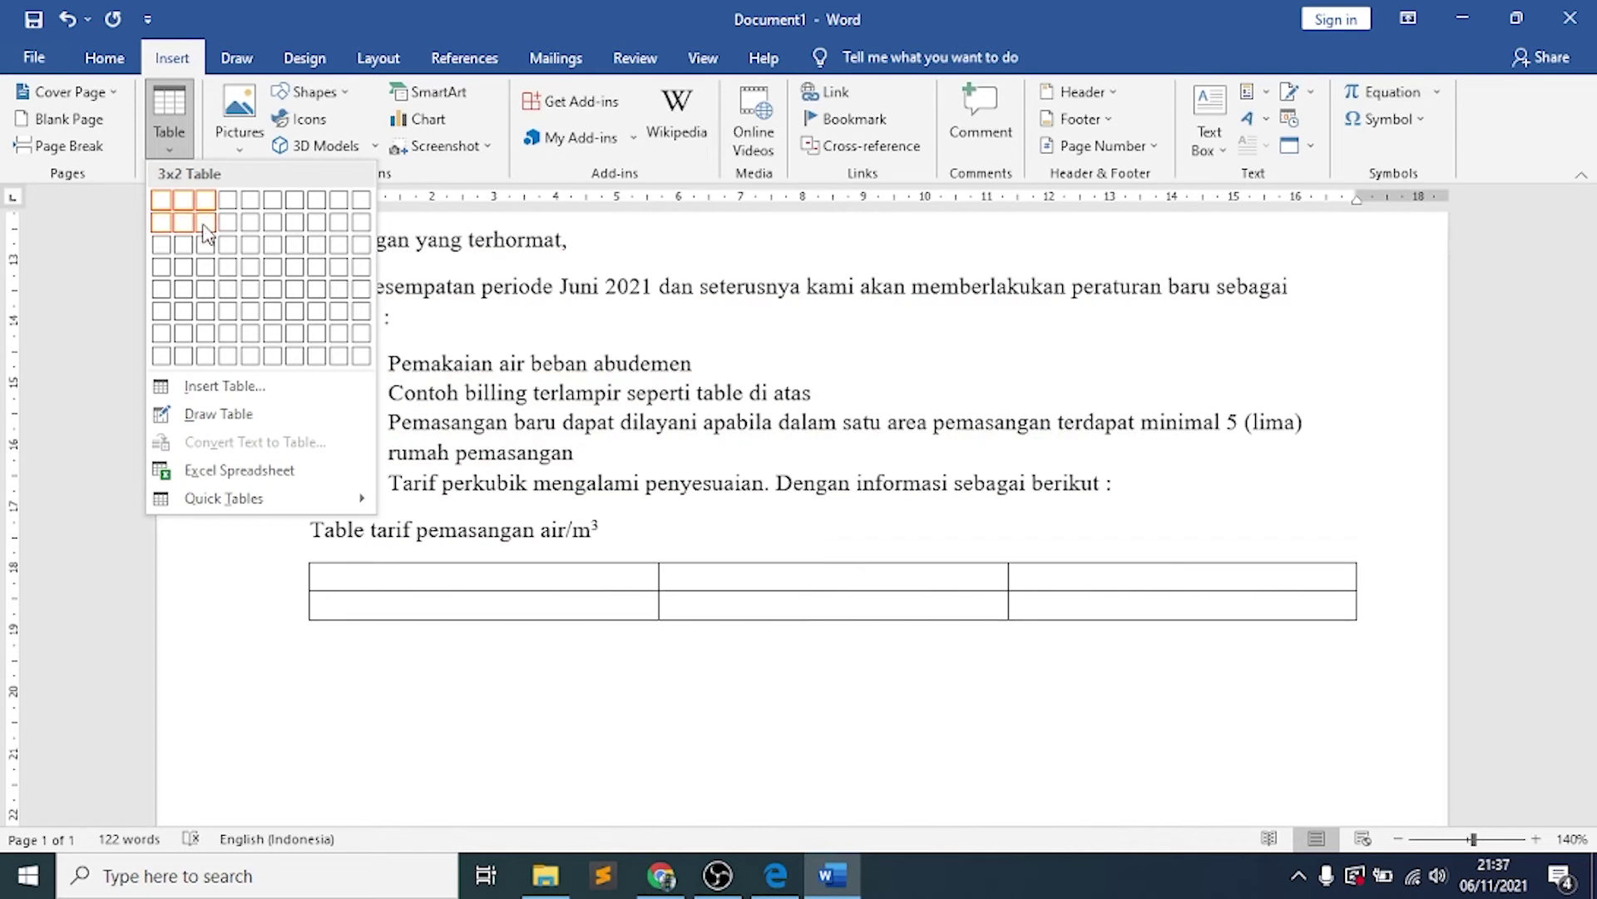
{"action": "left_click", "coordinate": [206, 288]}
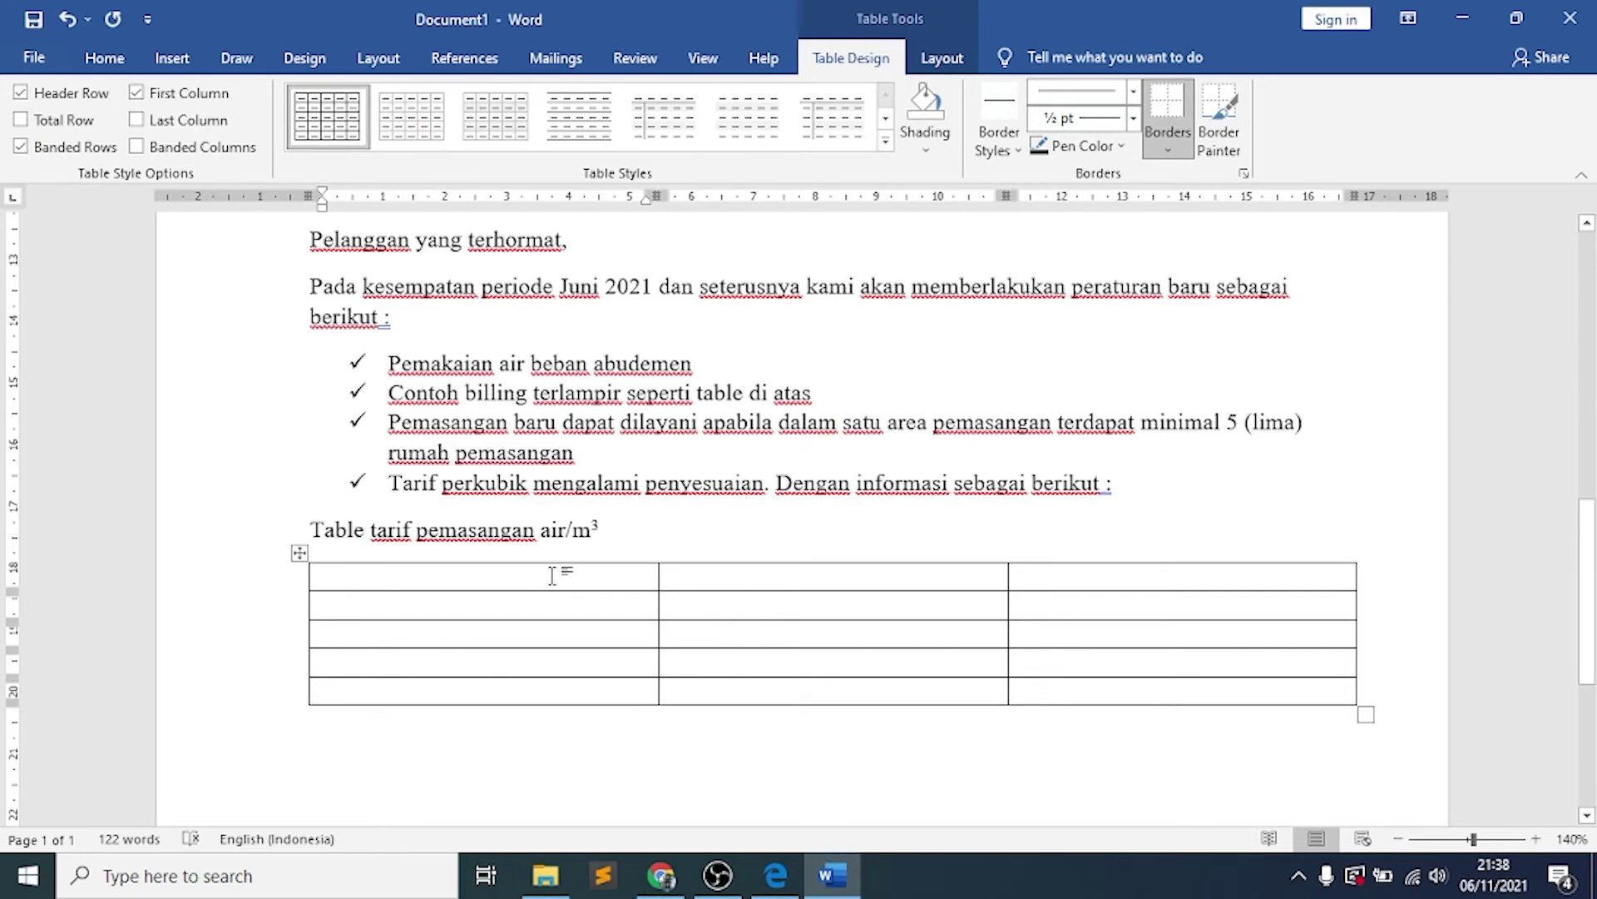
Type the headers Kode, Golongan Pelanggan and Tarif/m³, with the 3 in superscript
{"action": "type", "text": "kode\t"}
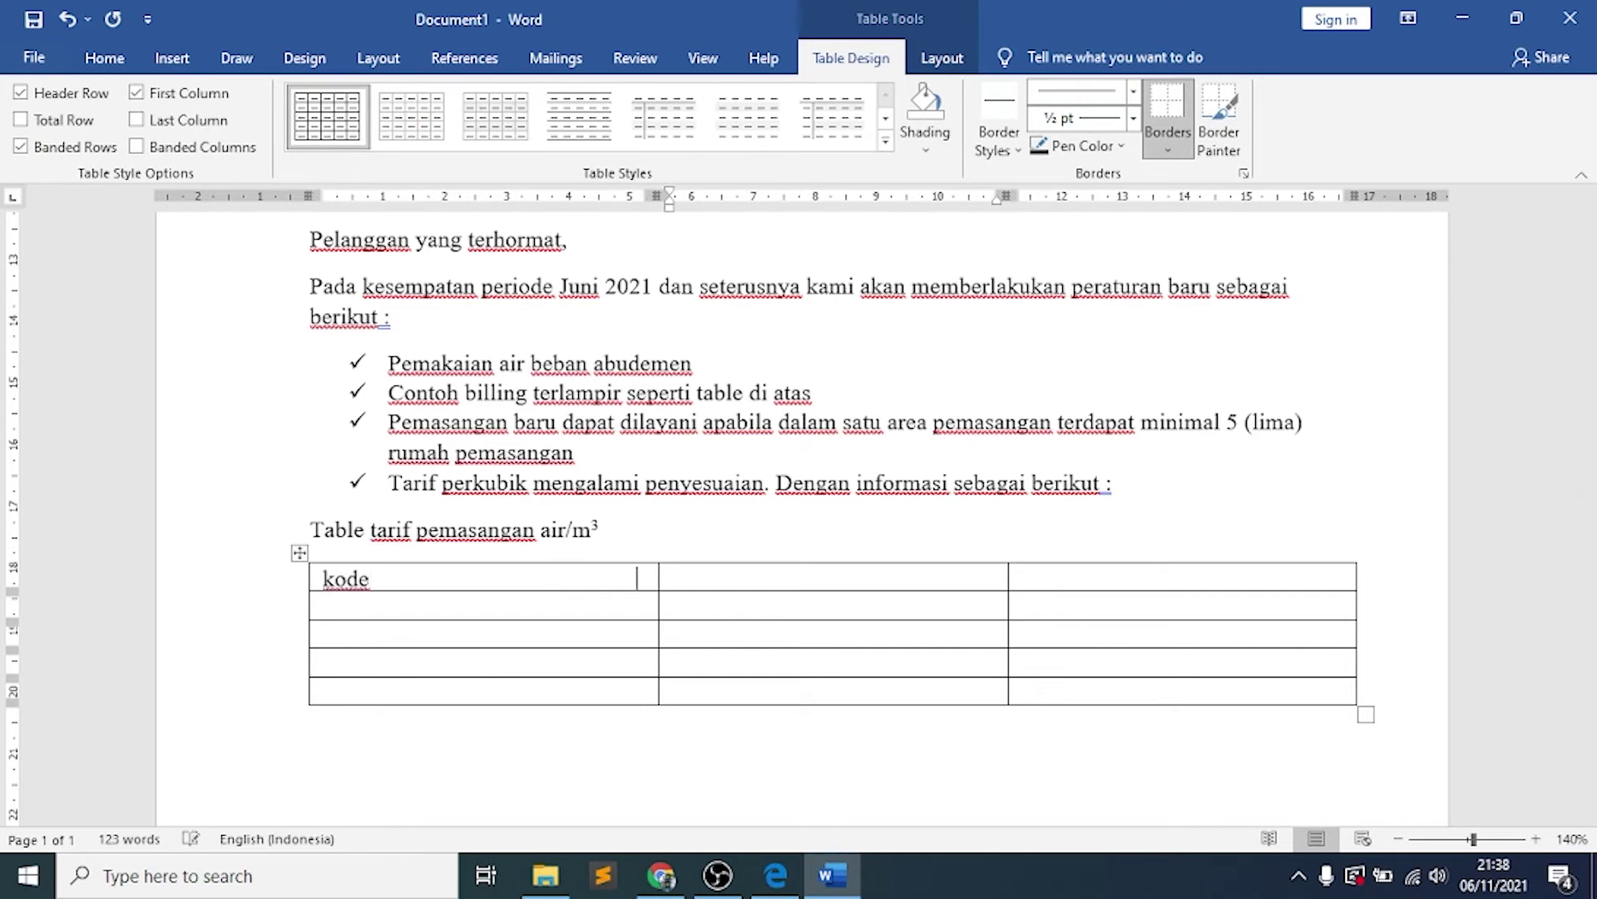
{"action": "type", "text": "Golongan Pelanggan"}
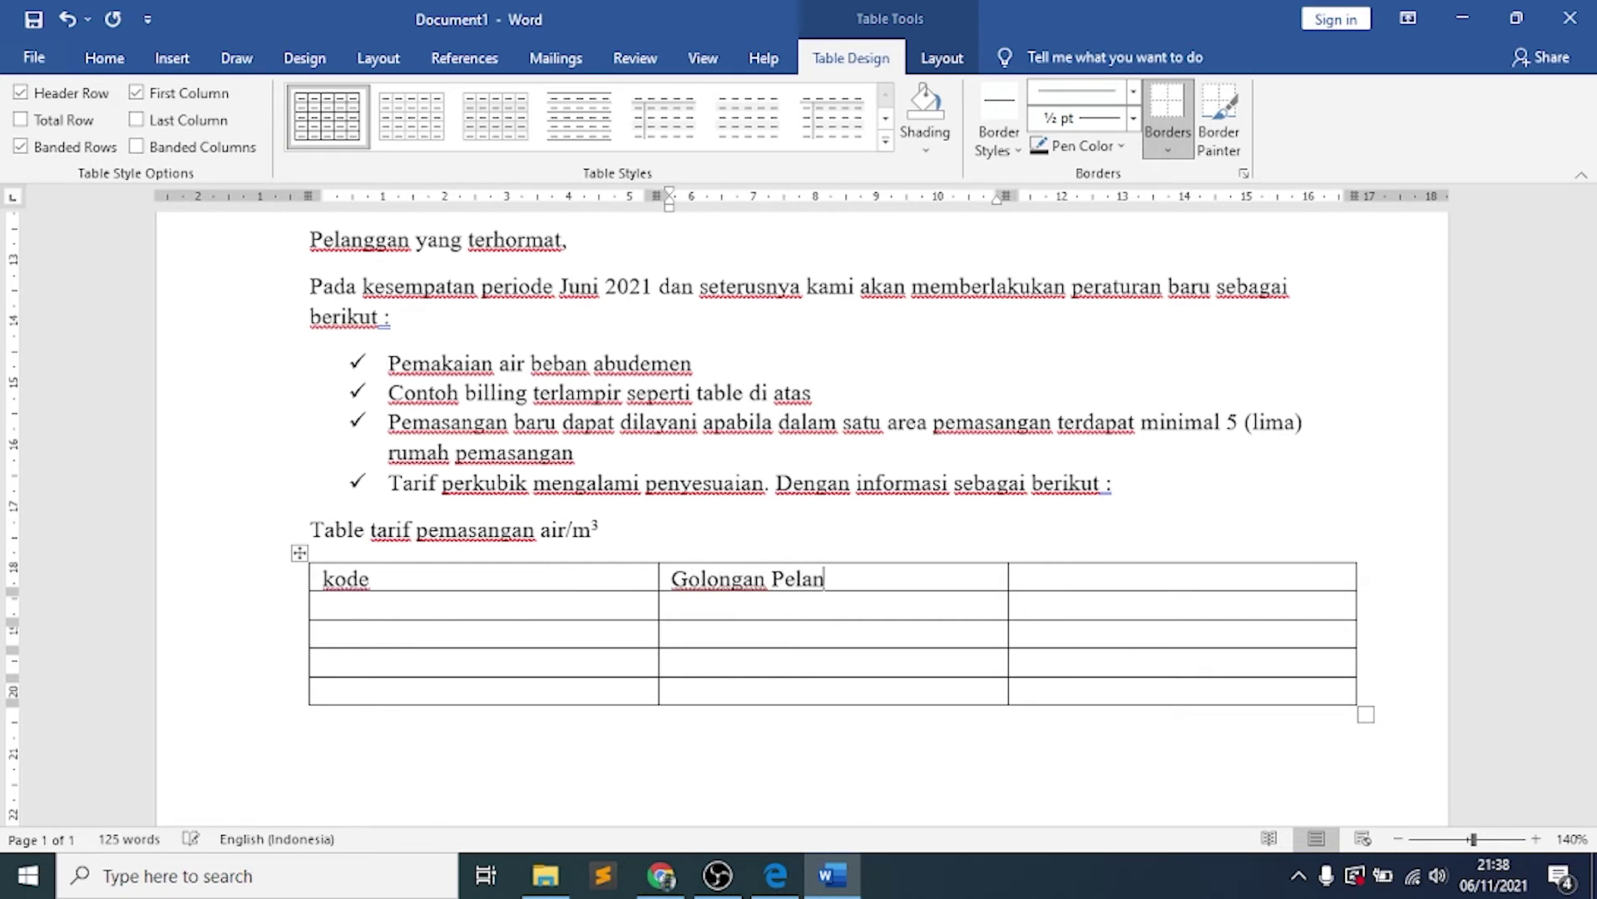
{"action": "key", "text": "Tab"}
{"action": "type", "text": "Tarif/m3"}
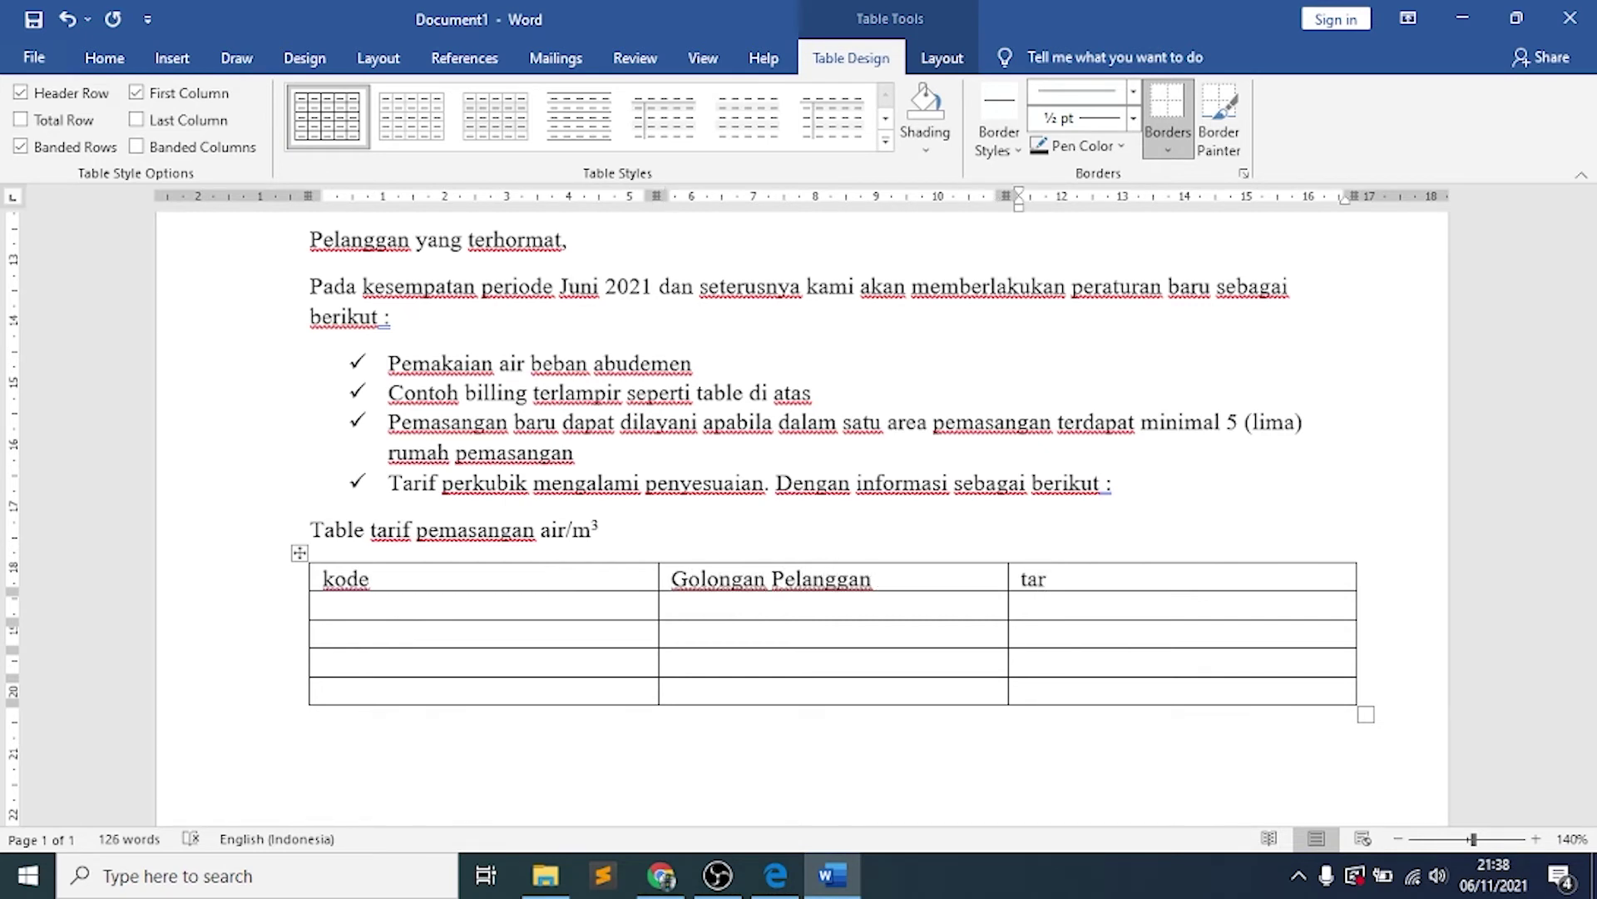
{"action": "key", "text": "shift+Left"}
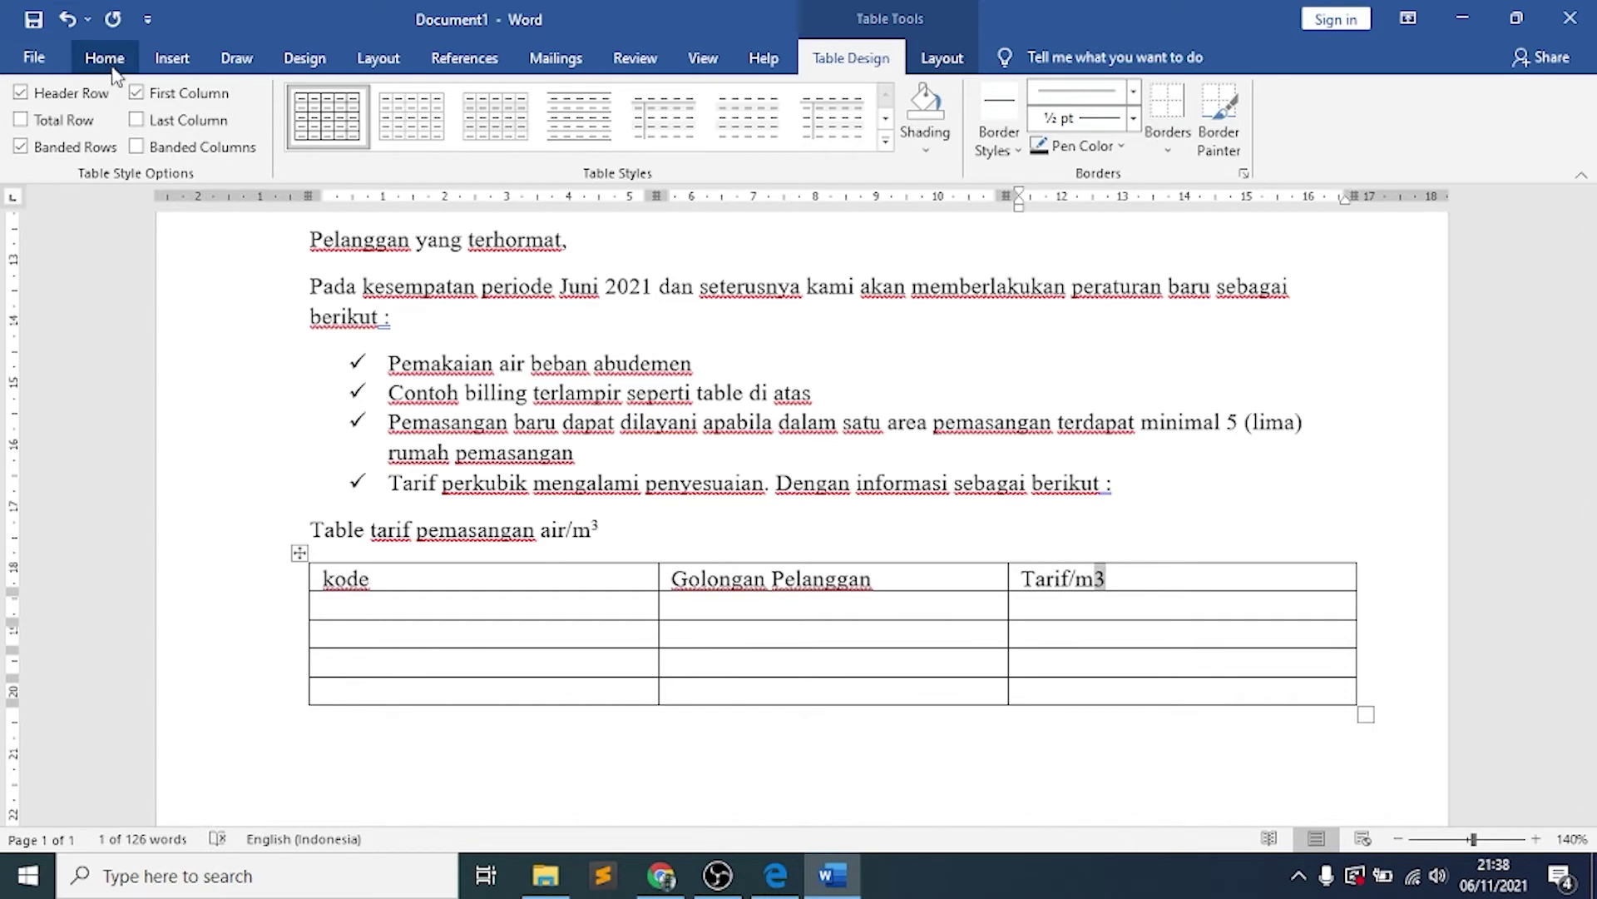
{"action": "left_click", "coordinate": [104, 57]}
{"action": "left_click", "coordinate": [372, 138]}
{"action": "left_click", "coordinate": [460, 572]}
{"action": "key", "text": "Return"}
{"action": "key", "text": "BackSpace"}
{"action": "key", "text": "Down"}
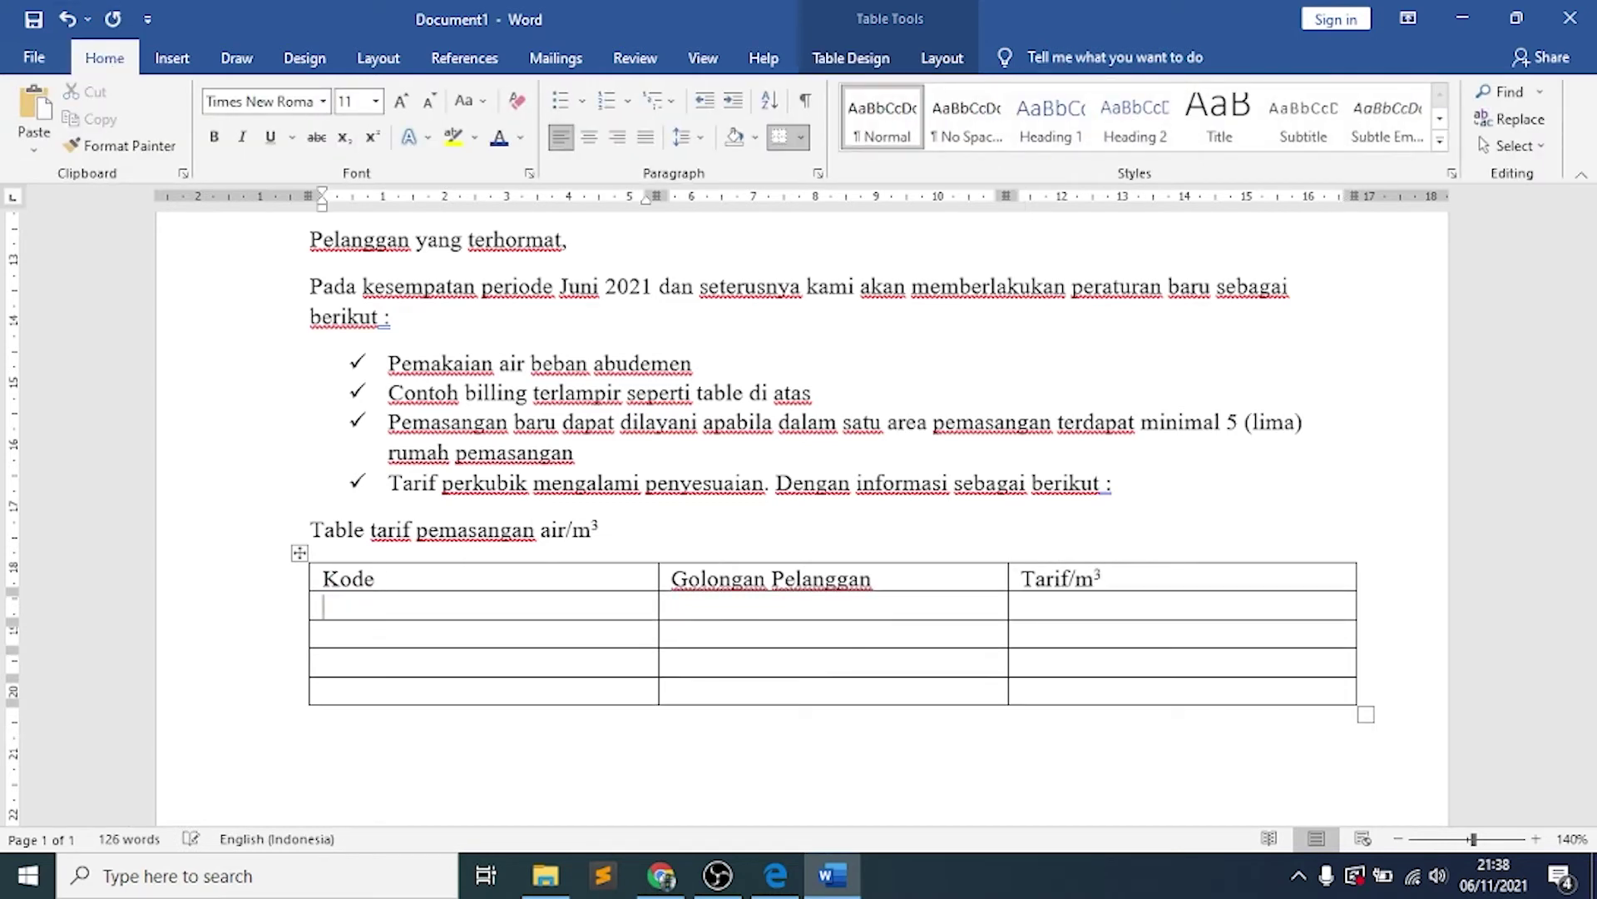
Fill the Kode column with 1A, 2A, 3A and 4A
{"action": "type", "text": "1A"}
{"action": "key", "text": "Down"}
{"action": "type", "text": "2A"}
{"action": "key", "text": "Down"}
{"action": "type", "text": "3A"}
{"action": "key", "text": "Down"}
{"action": "type", "text": "4A"}
Enter groups Badan Sosial, Rumah Tangga Sederhana, Rumah Tangga Menegah, Perusahaan Dagang
{"action": "key", "text": "Tab"}
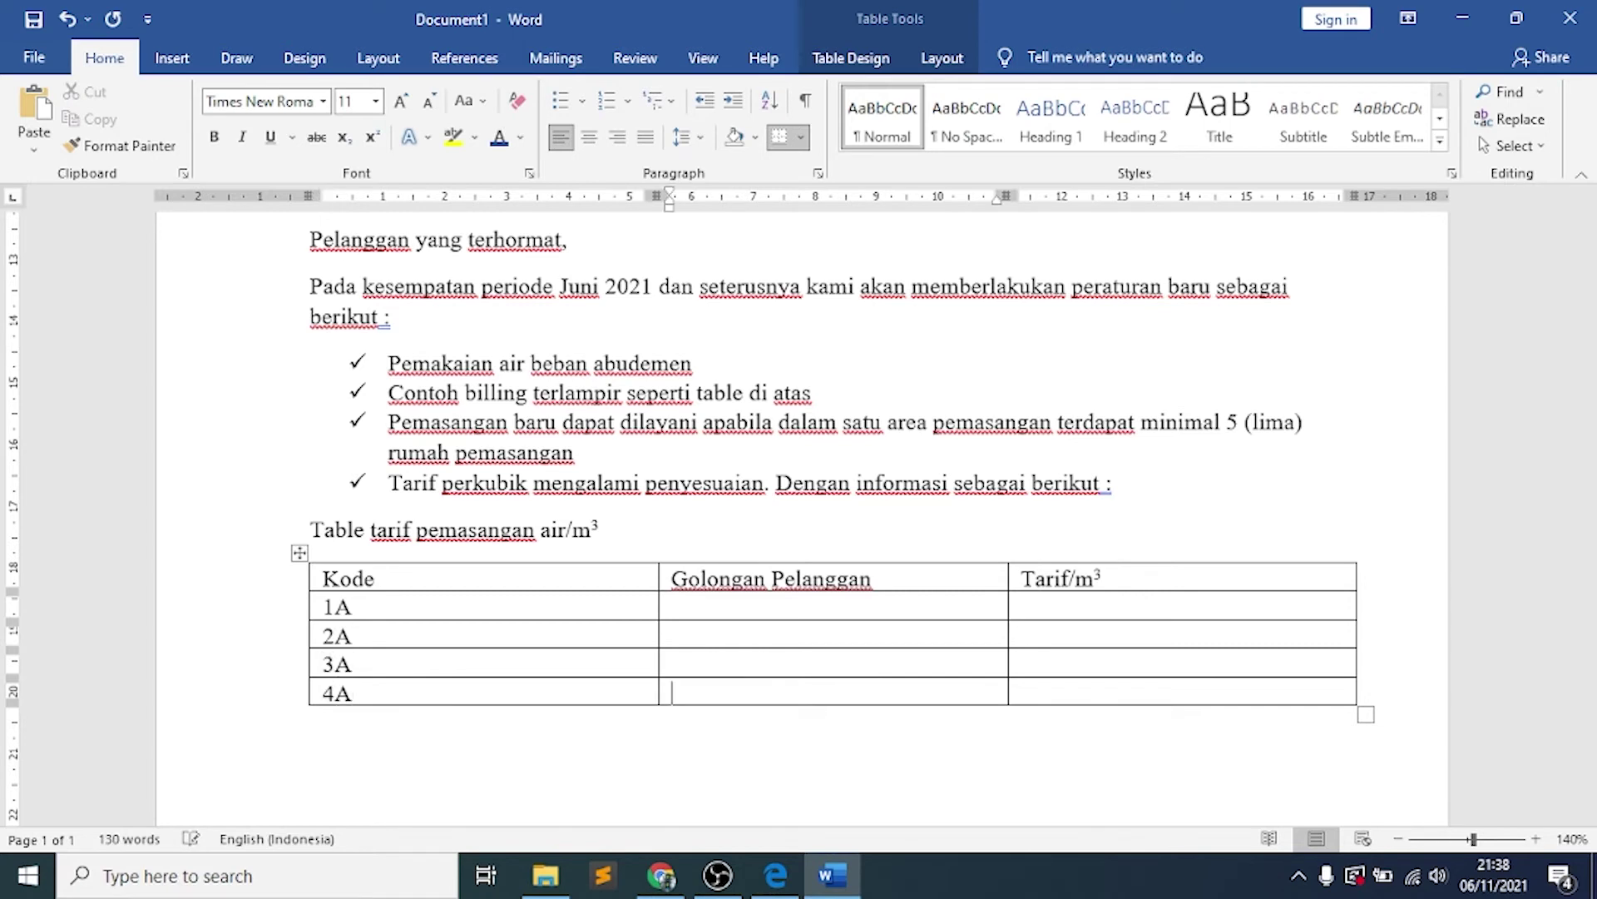
{"action": "key", "text": "Up"}
{"action": "key", "text": "Up"}
{"action": "key", "text": "Up"}
{"action": "type", "text": "Badan Sosial"}
{"action": "key", "text": "Down"}
{"action": "type", "text": "Rumah Tangga Sederhana"}
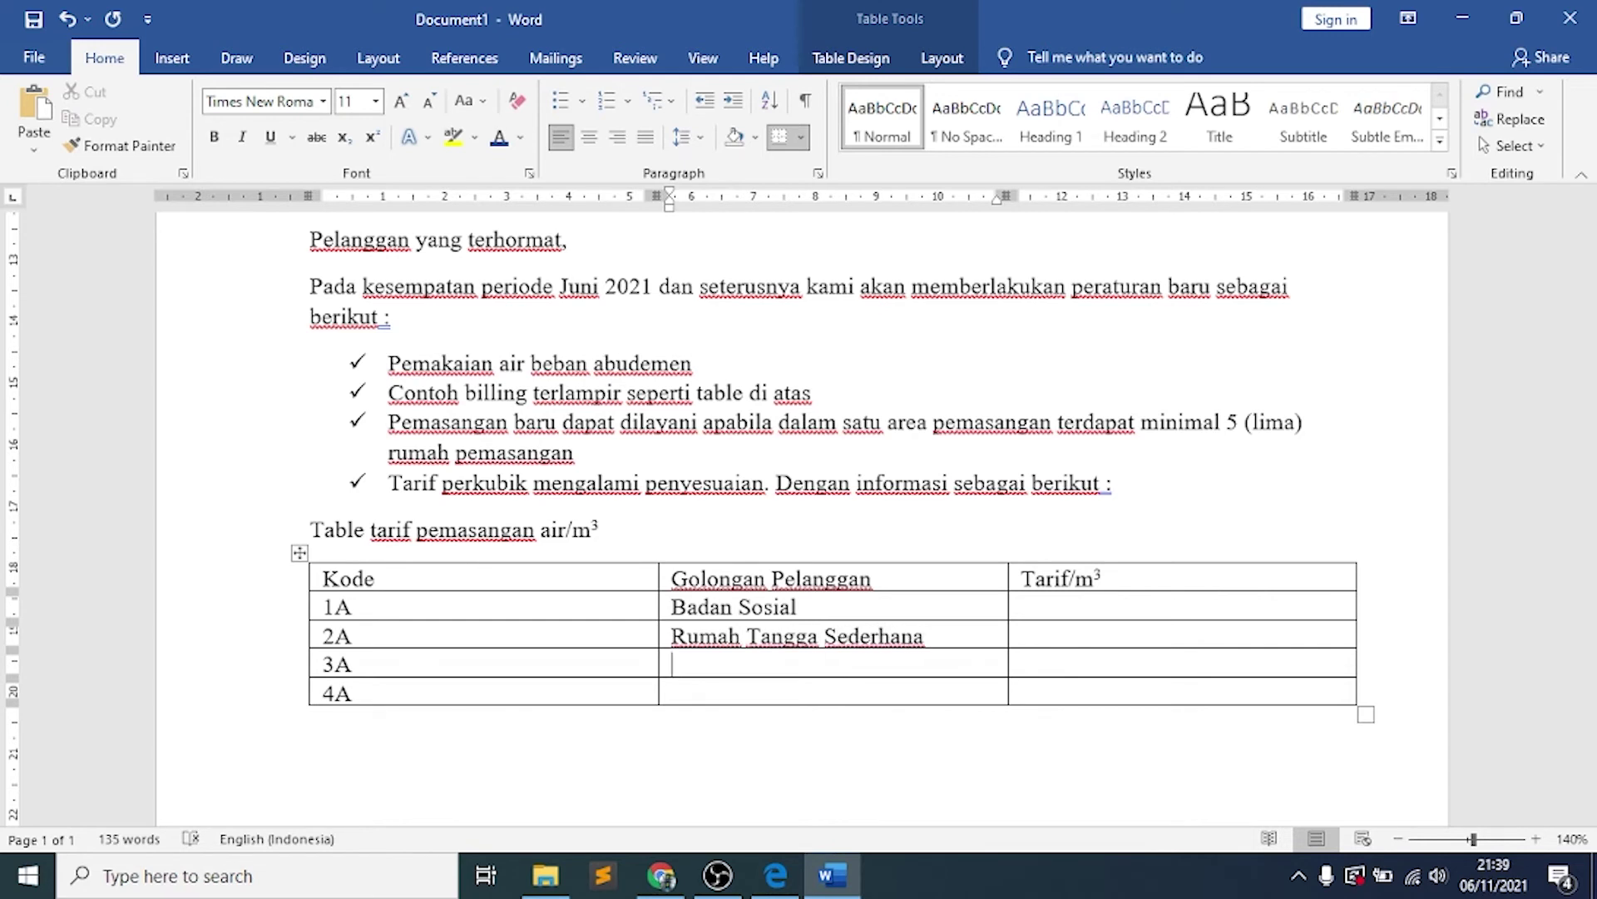
{"action": "type", "text": "Rumah Tangga Men"}
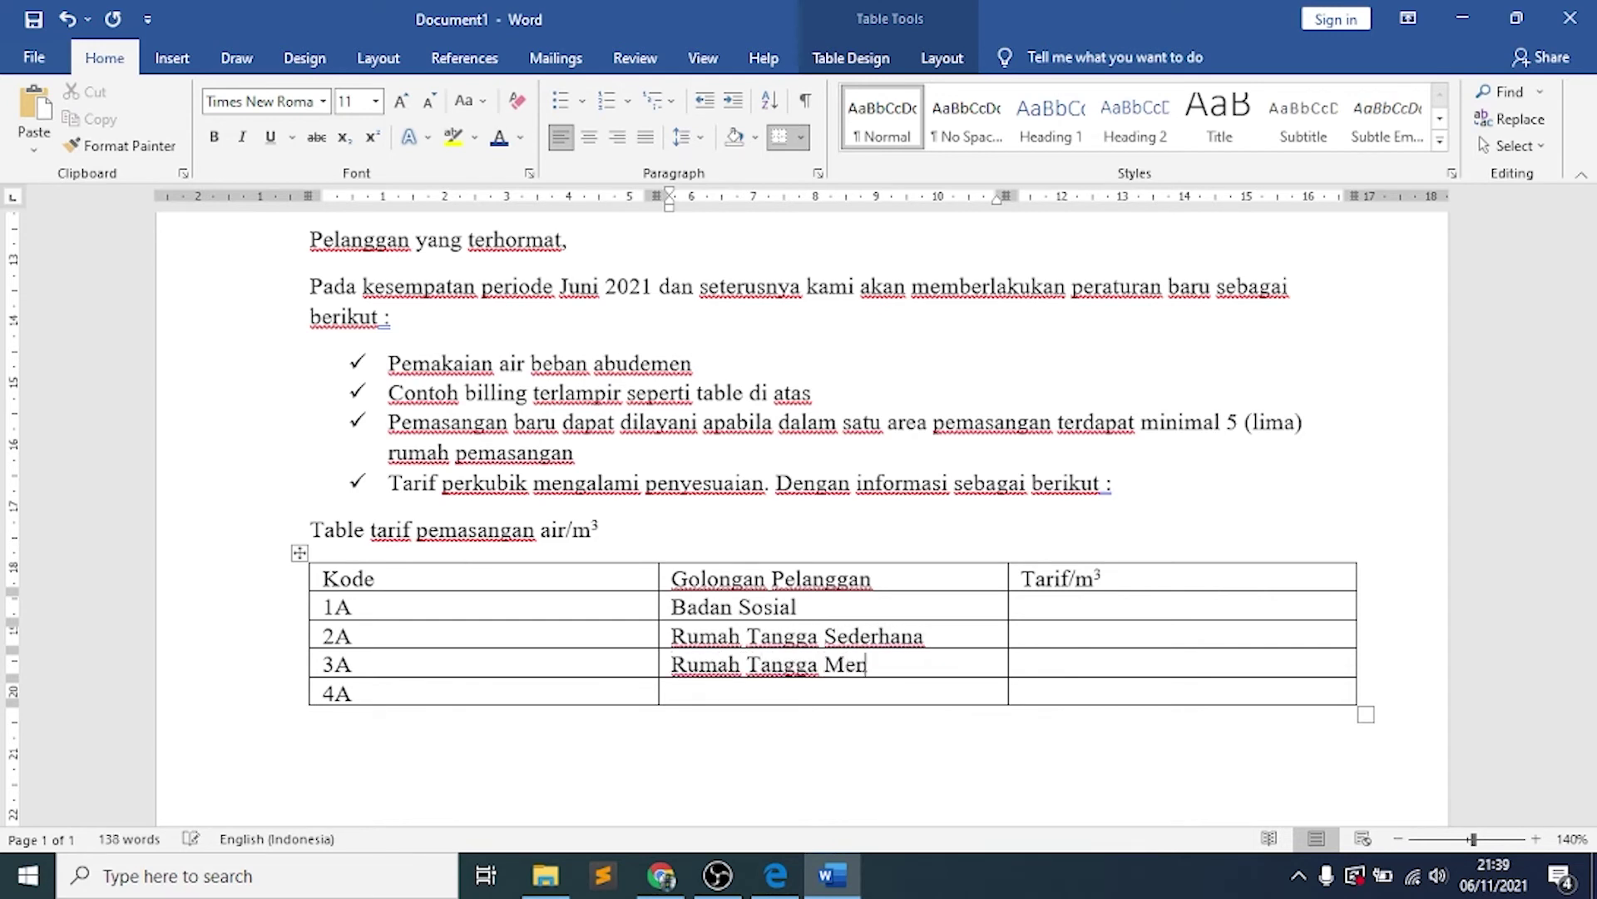
{"action": "type", "text": "egah"}
{"action": "key", "text": "Down"}
{"action": "type", "text": "Perusahaan Dagang"}
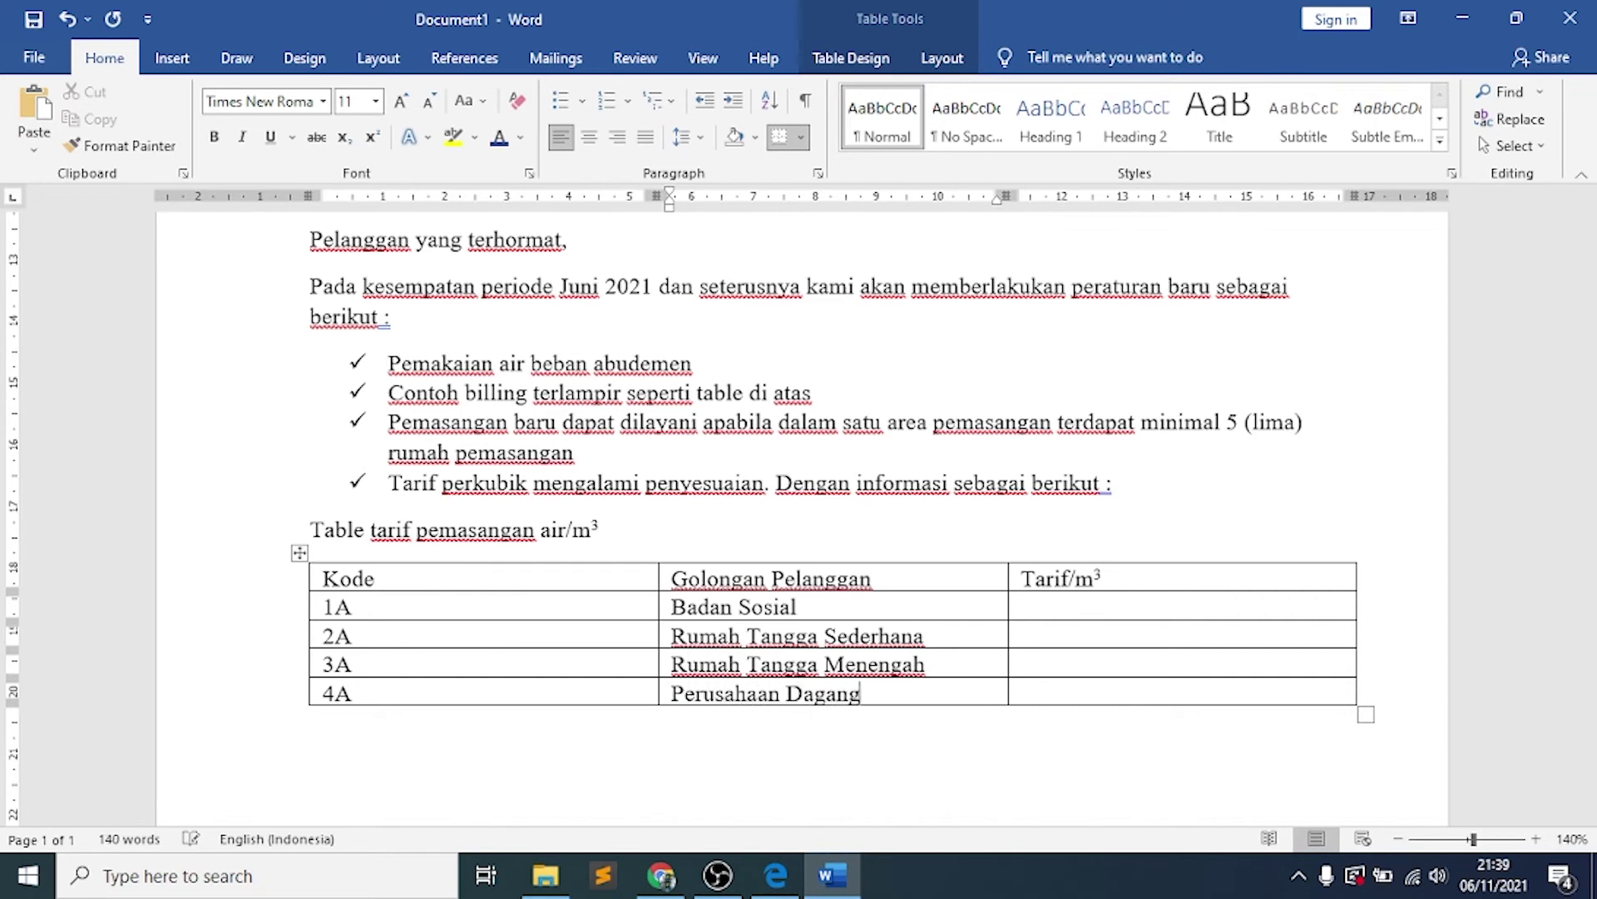
Fill the Tarif/m³ column with 1050, 3550, 4900 and 12550
{"action": "left_click", "coordinate": [1022, 646]}
{"action": "type", "text": "1050"}
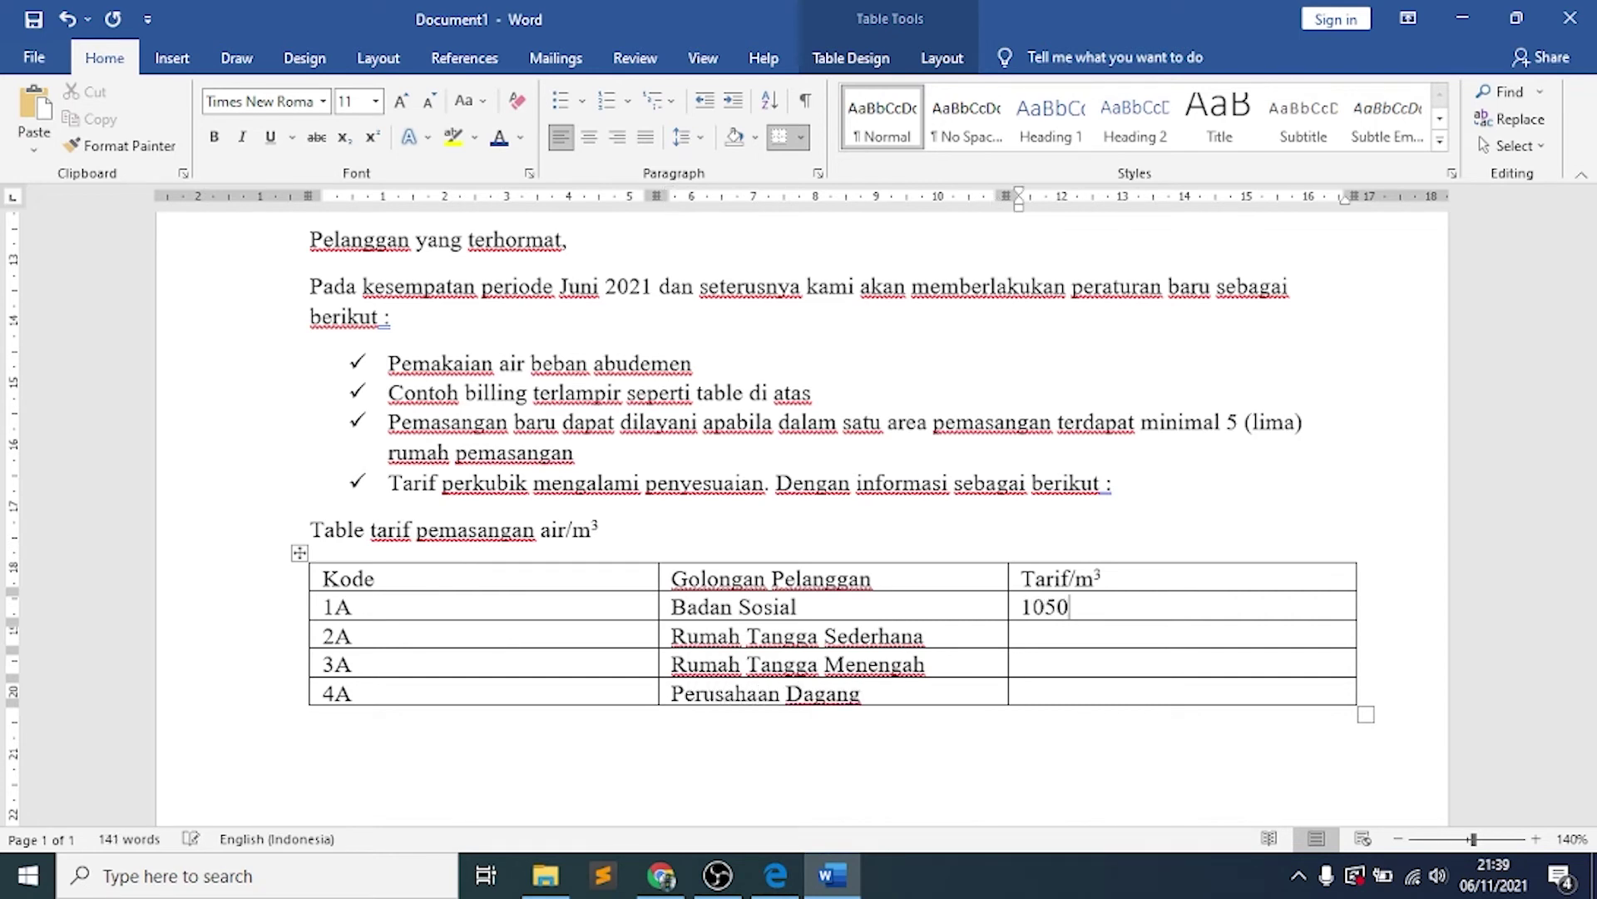
{"action": "key", "text": "Down"}
{"action": "type", "text": "3550"}
{"action": "key", "text": "Down"}
{"action": "type", "text": "4900"}
{"action": "type", "text": "12550"}
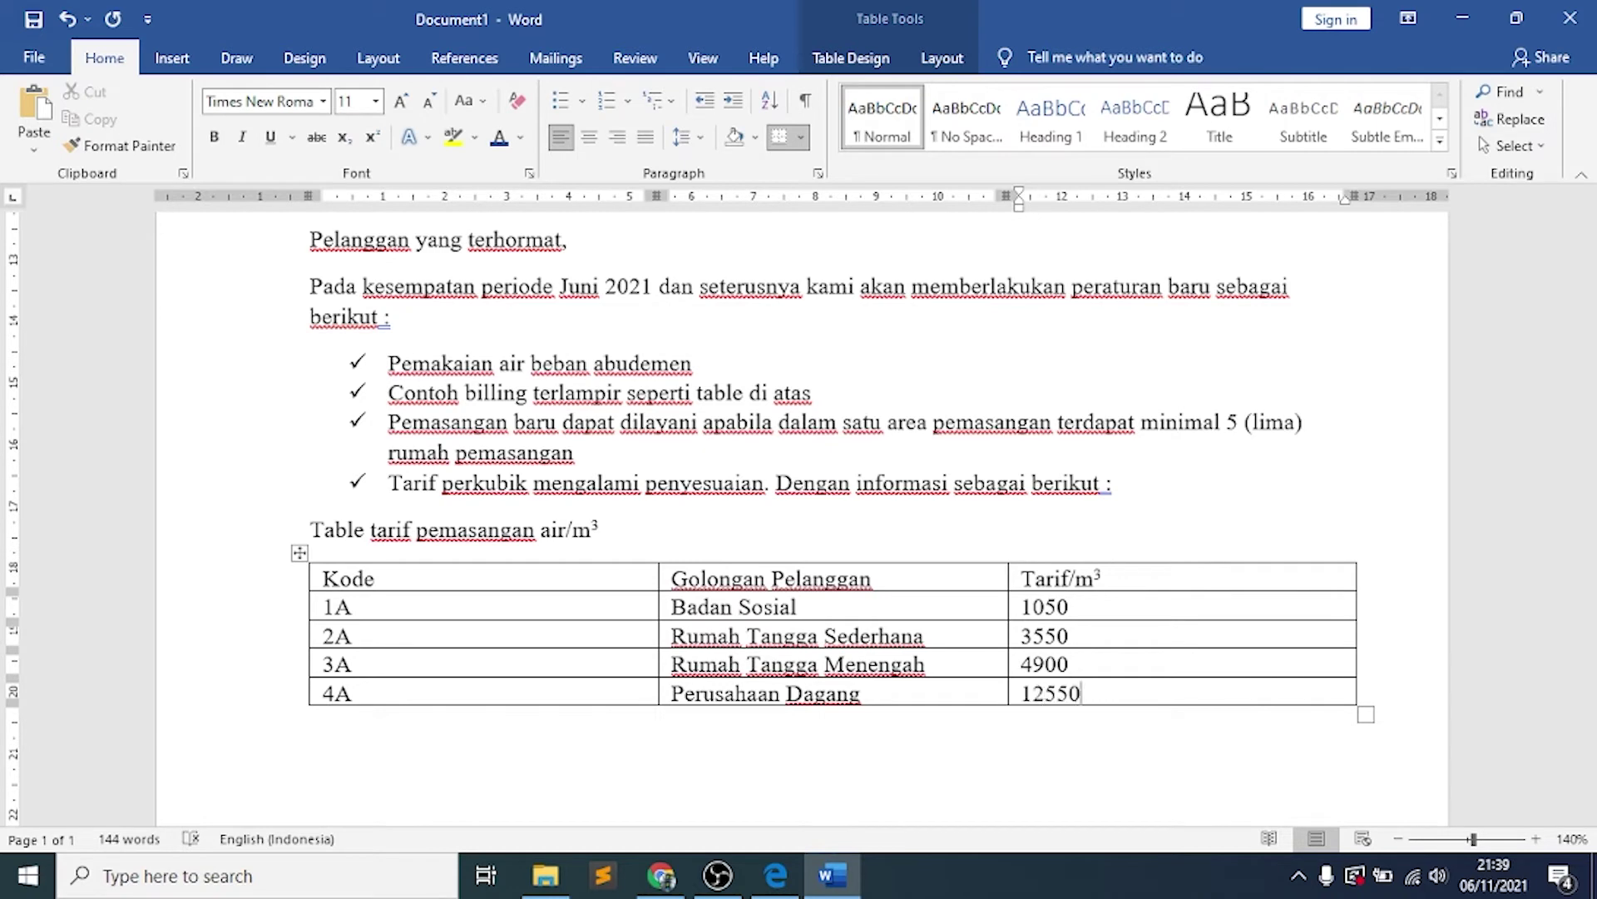
{"action": "left_click", "coordinate": [770, 881]}
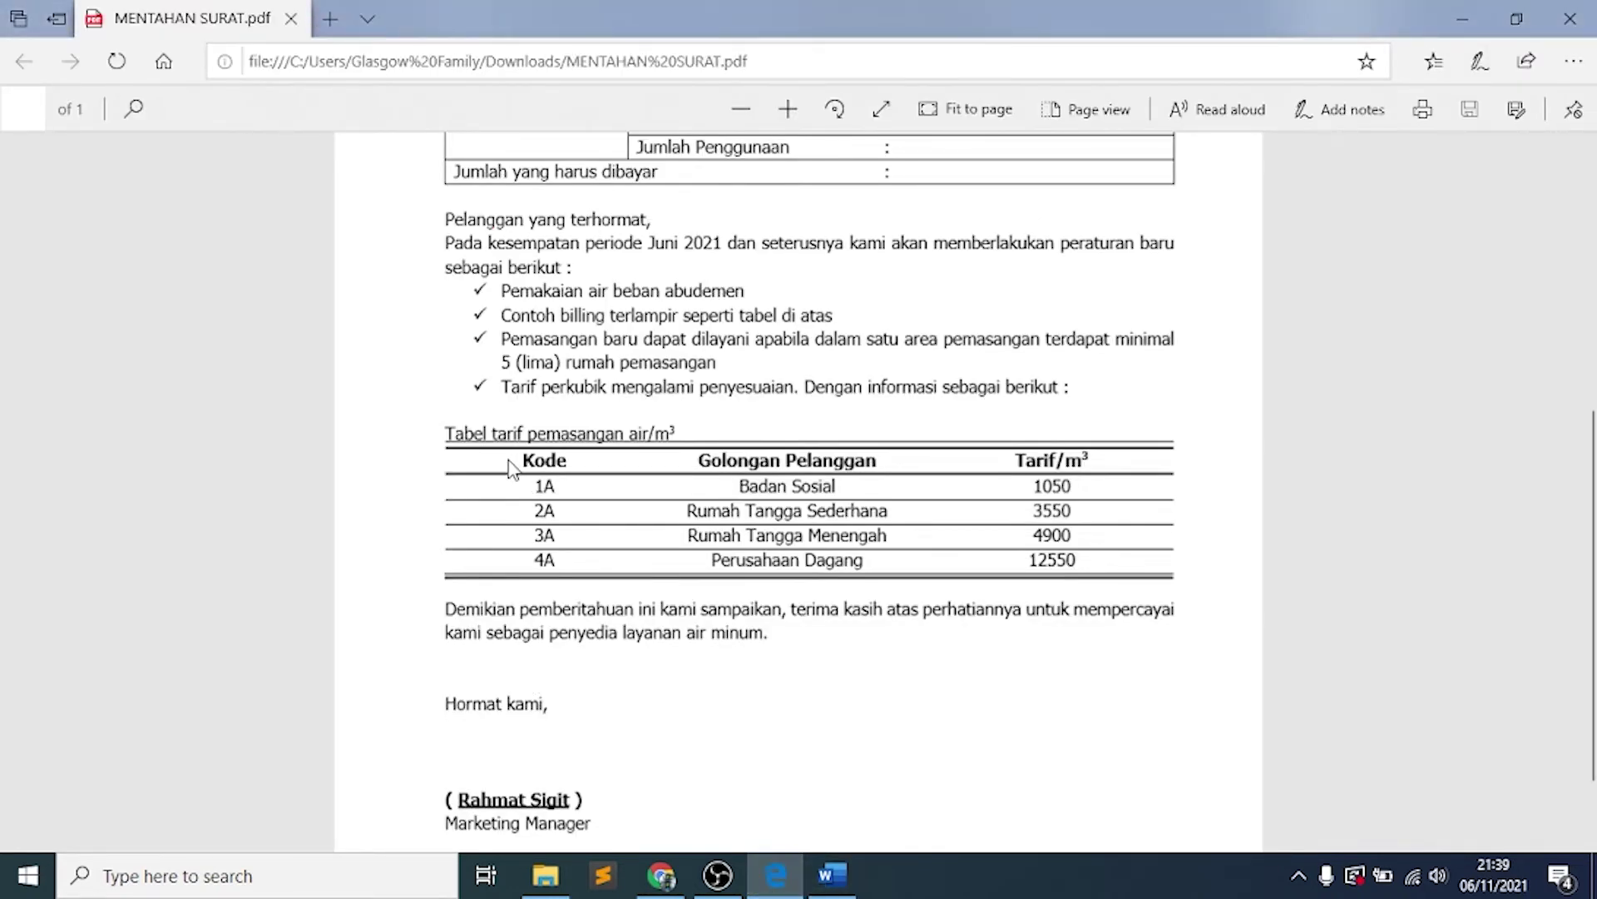
Select the Kode, Golongan Pelanggan, Tarif/m³ header row and apply Bold
{"action": "left_click", "coordinate": [832, 877]}
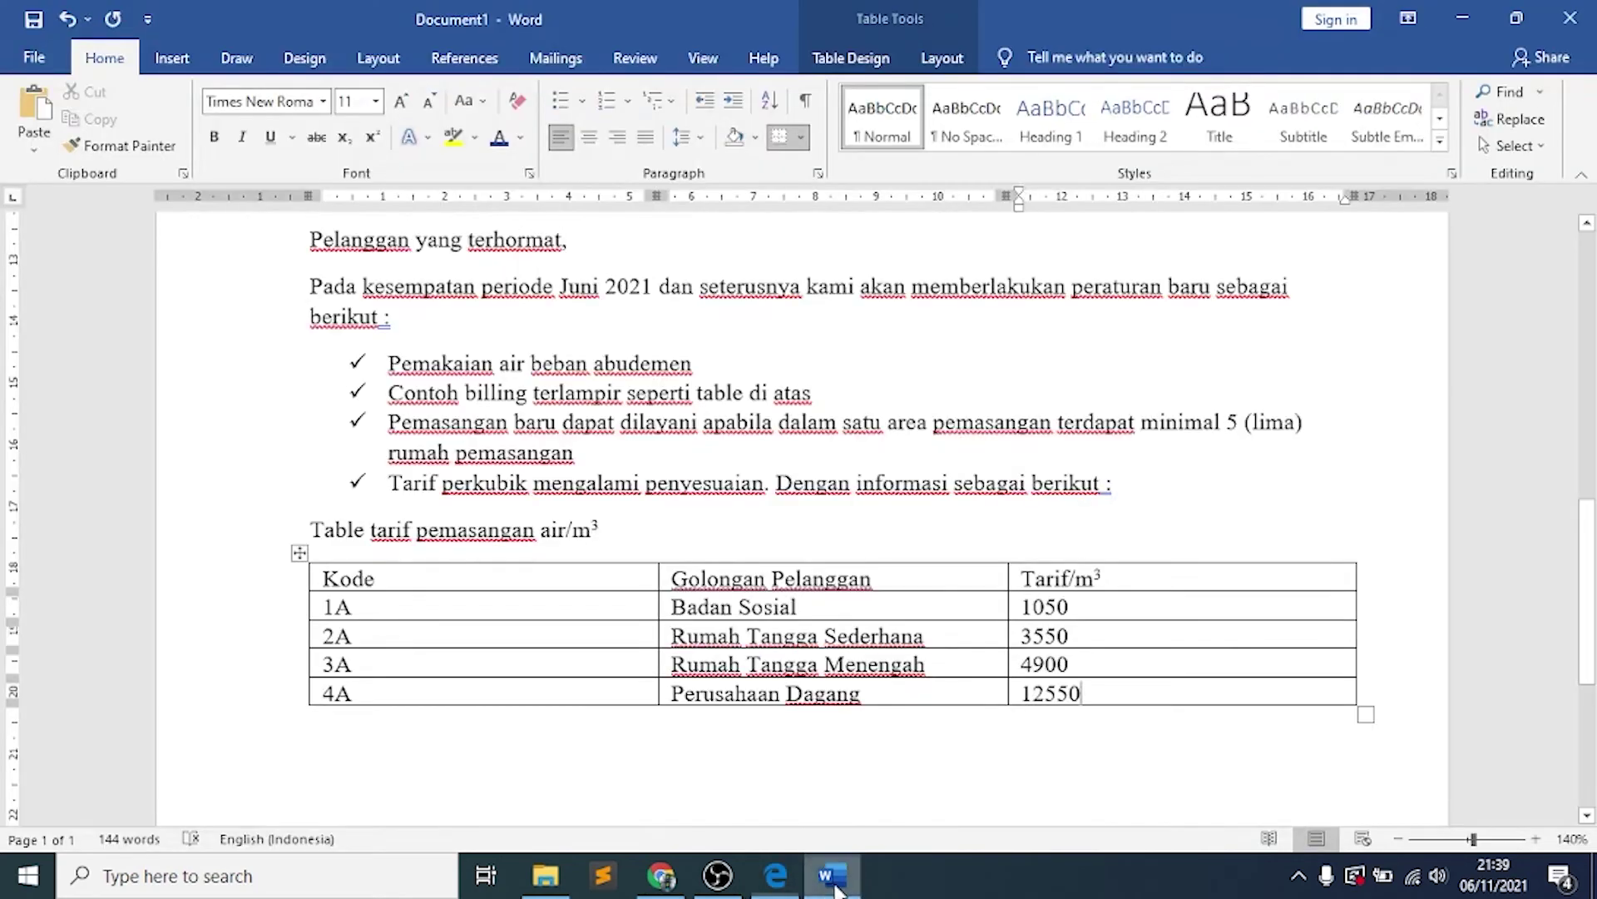
{"action": "left_click", "coordinate": [391, 582]}
{"action": "key", "text": "shift+Right"}
{"action": "key", "text": "shift+Right"}
{"action": "key", "text": "shift+Right"}
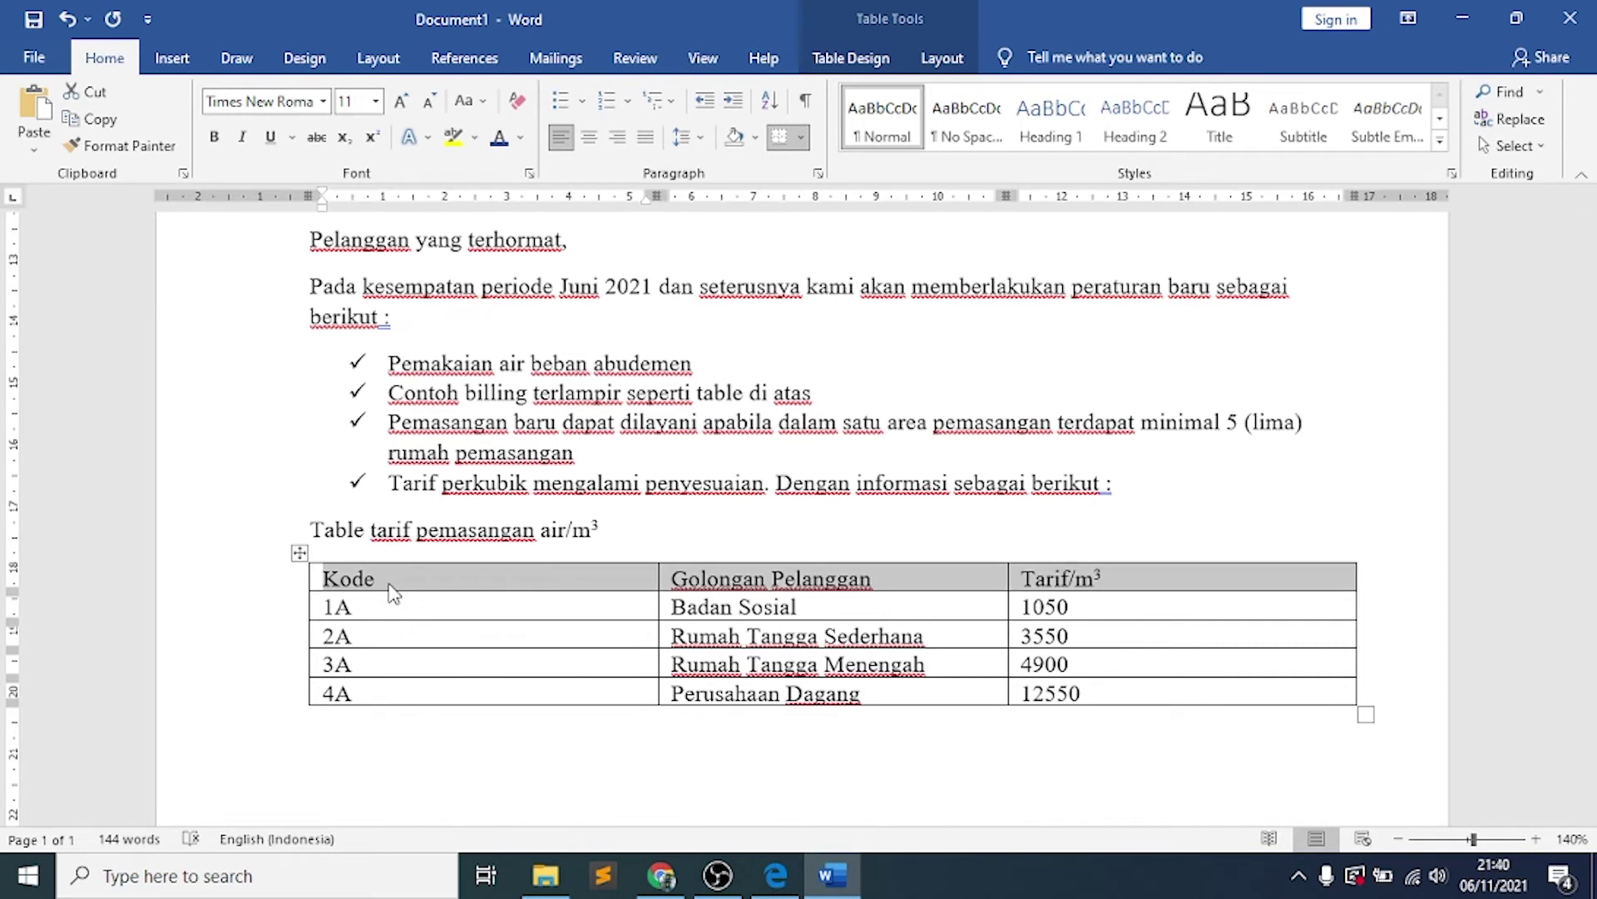
{"action": "key", "text": "ctrl+b"}
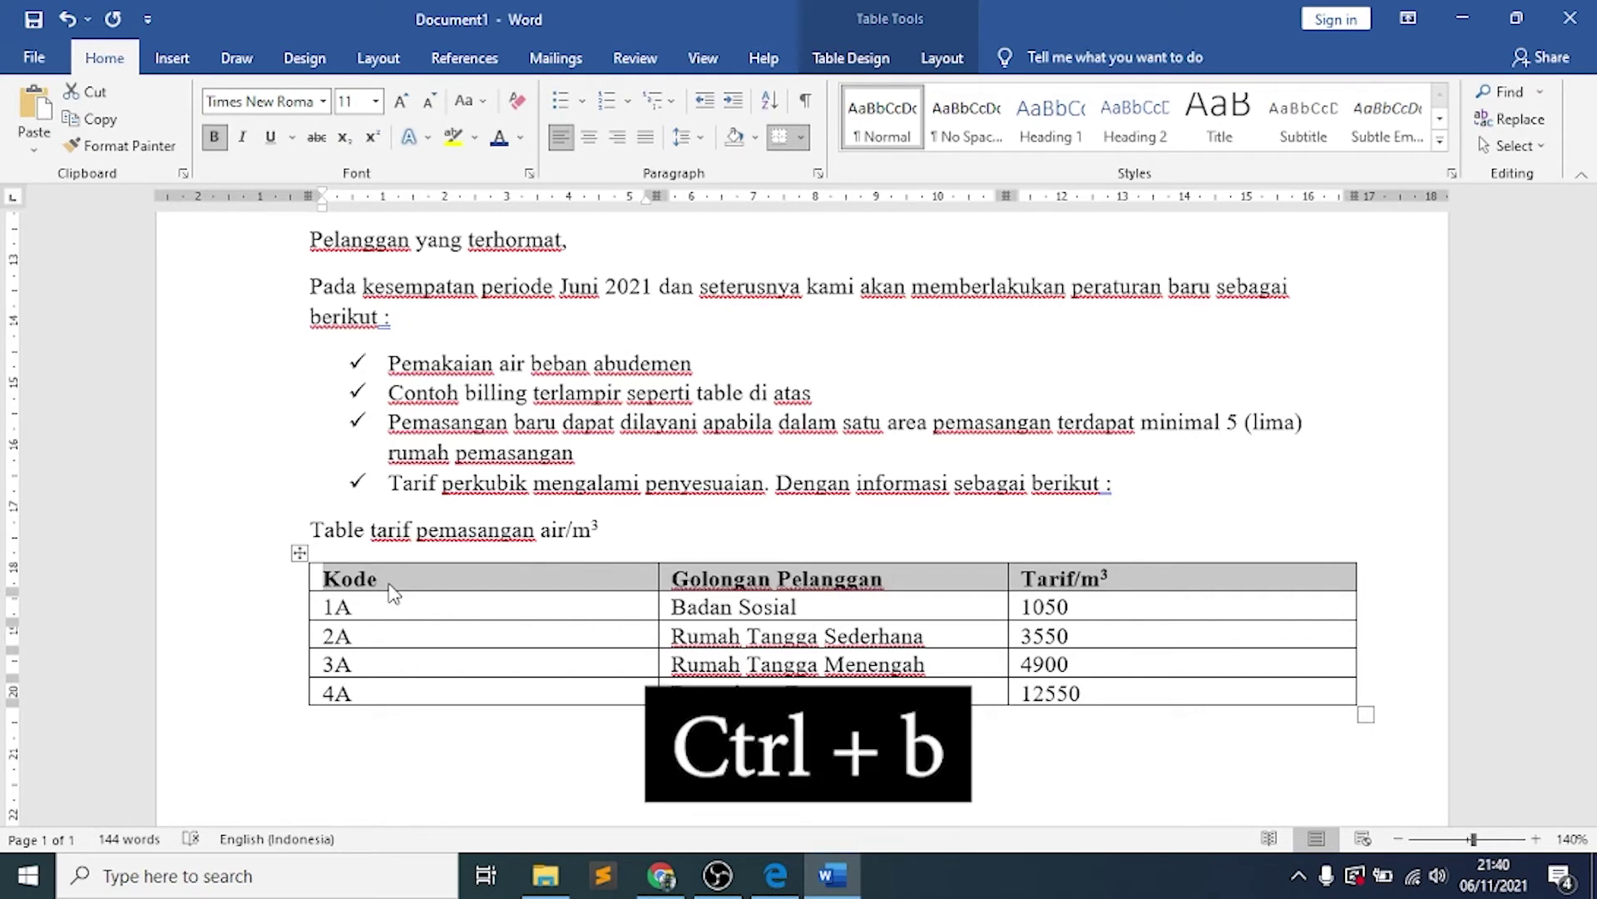
{"action": "key", "text": "ctrl+b"}
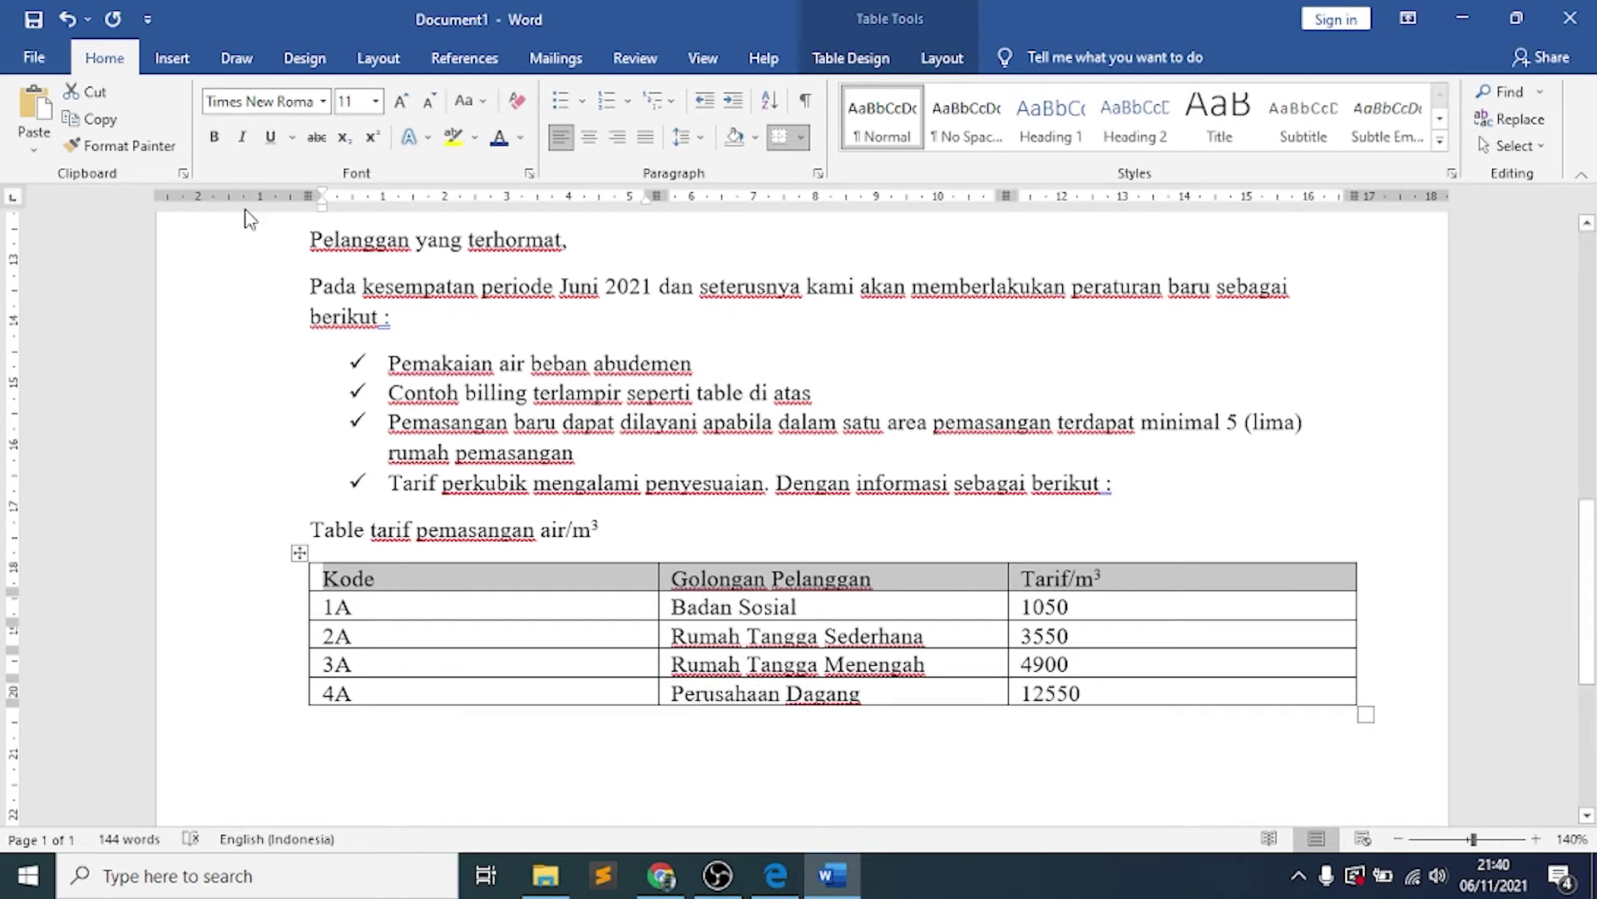
{"action": "left_click", "coordinate": [214, 138]}
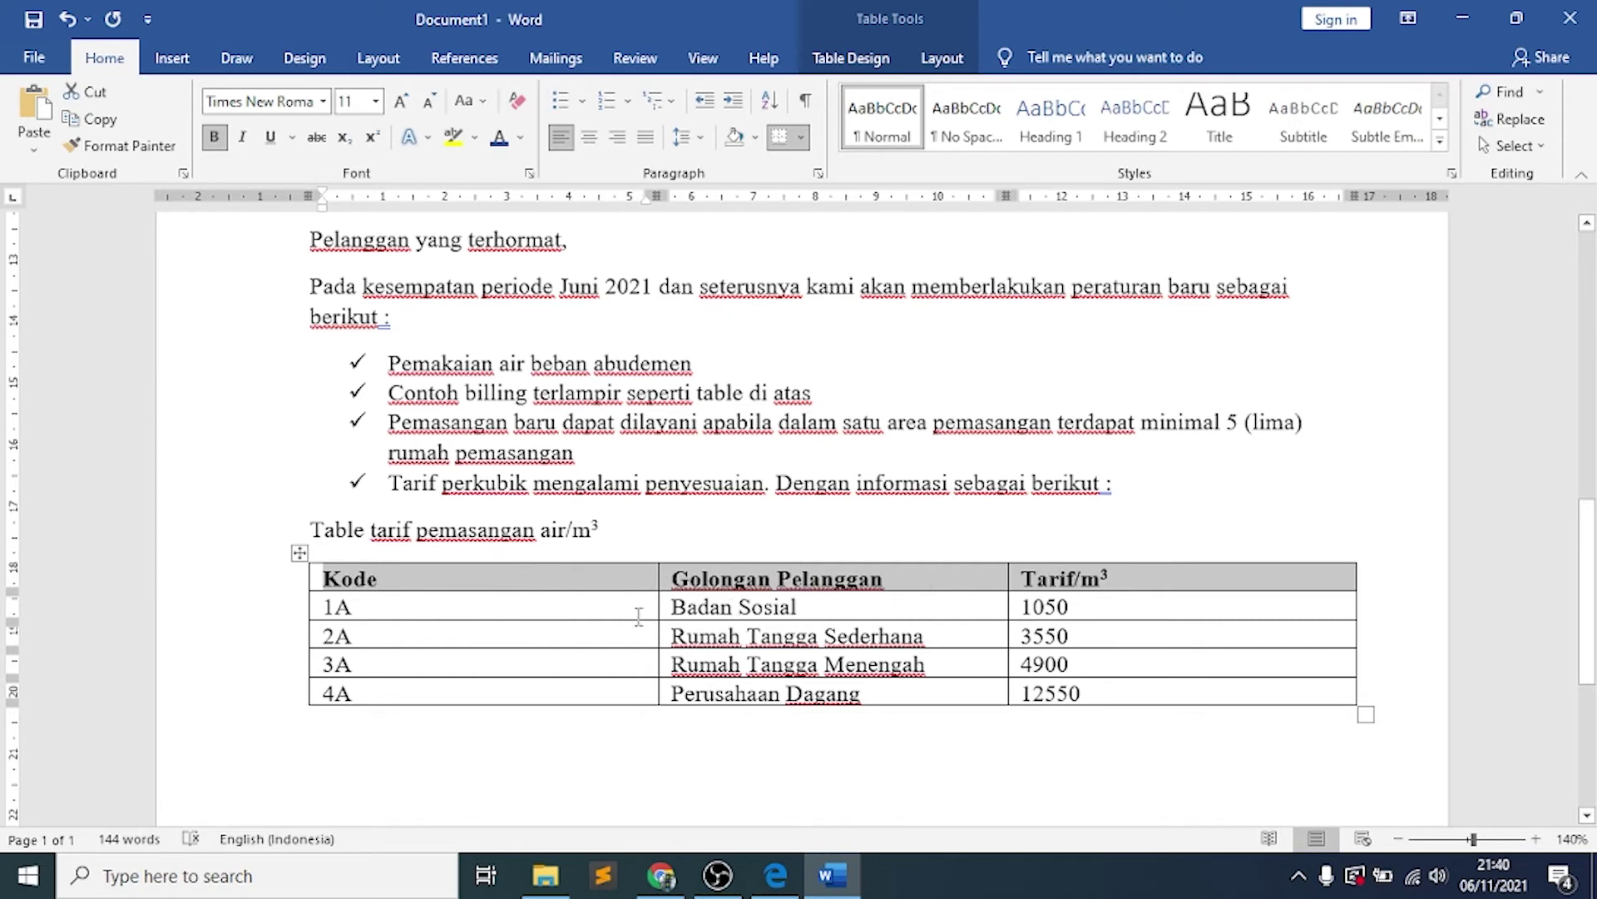
Compare with the reference PDF's tariff table, then select the whole Word table
{"action": "left_click", "coordinate": [776, 875]}
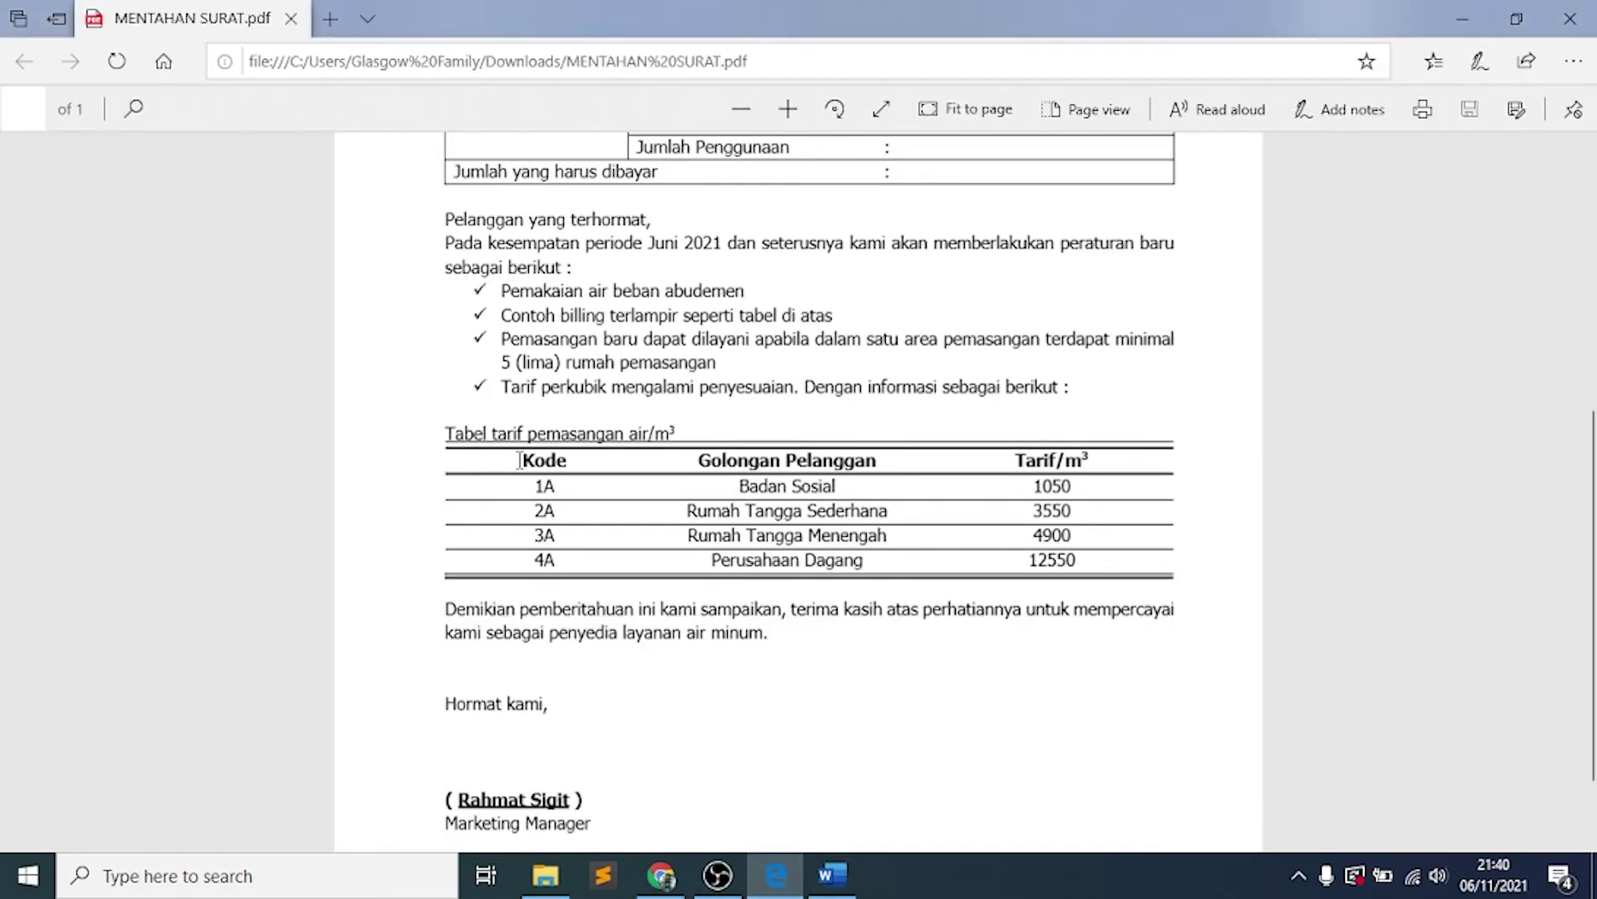
{"action": "left_click_drag", "start_coordinate": [519, 460], "coordinate": [1075, 560]}
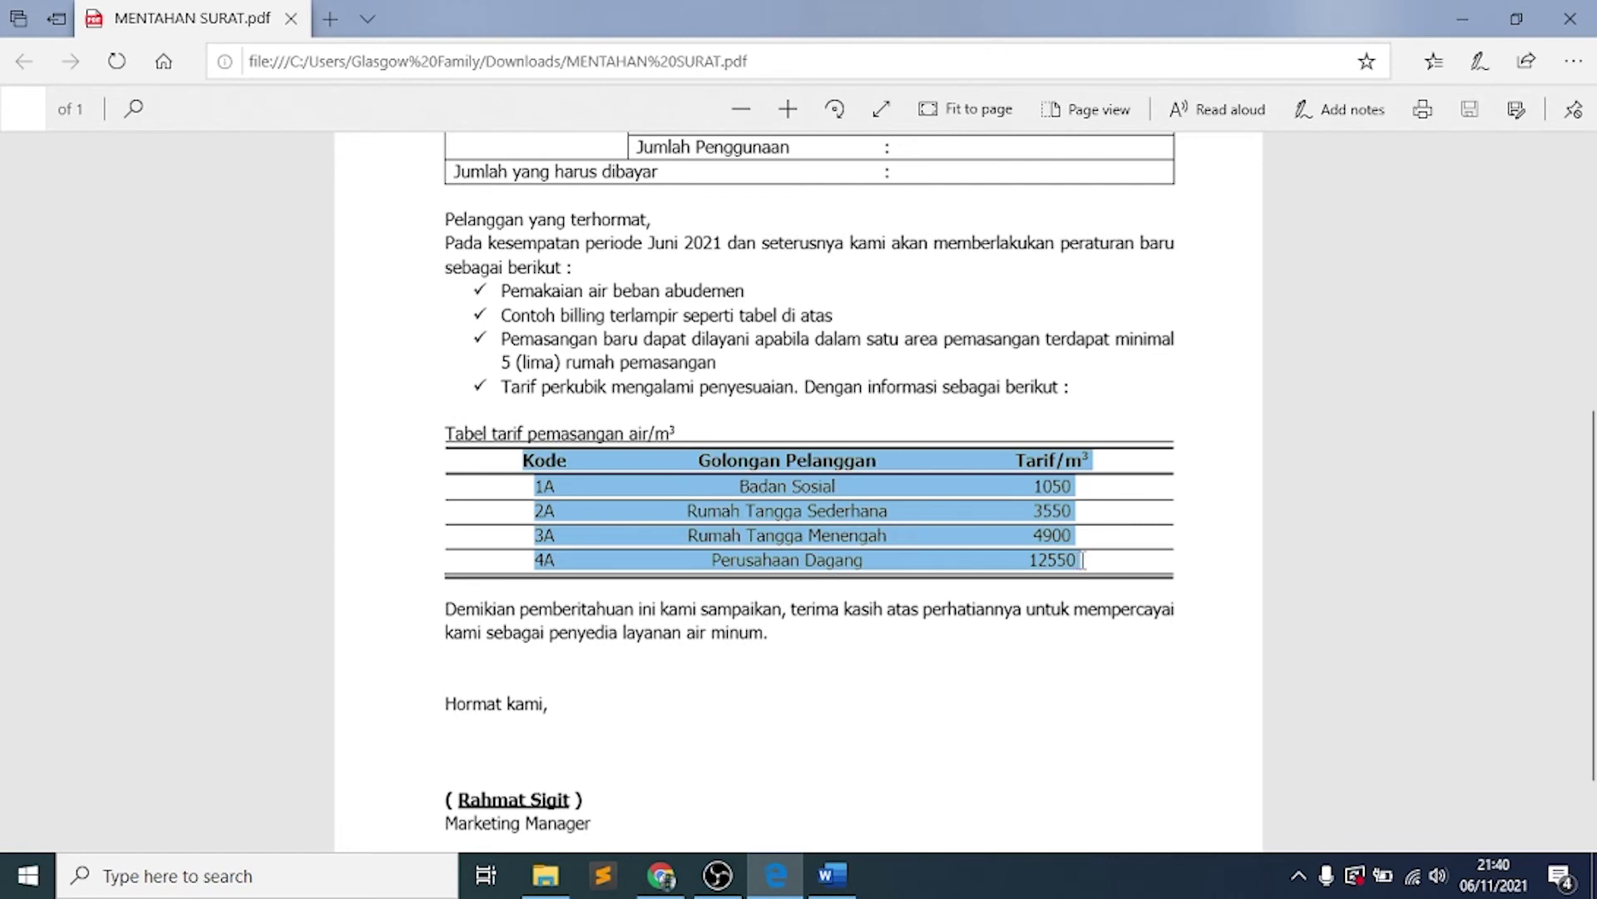
{"action": "left_click", "coordinate": [907, 689]}
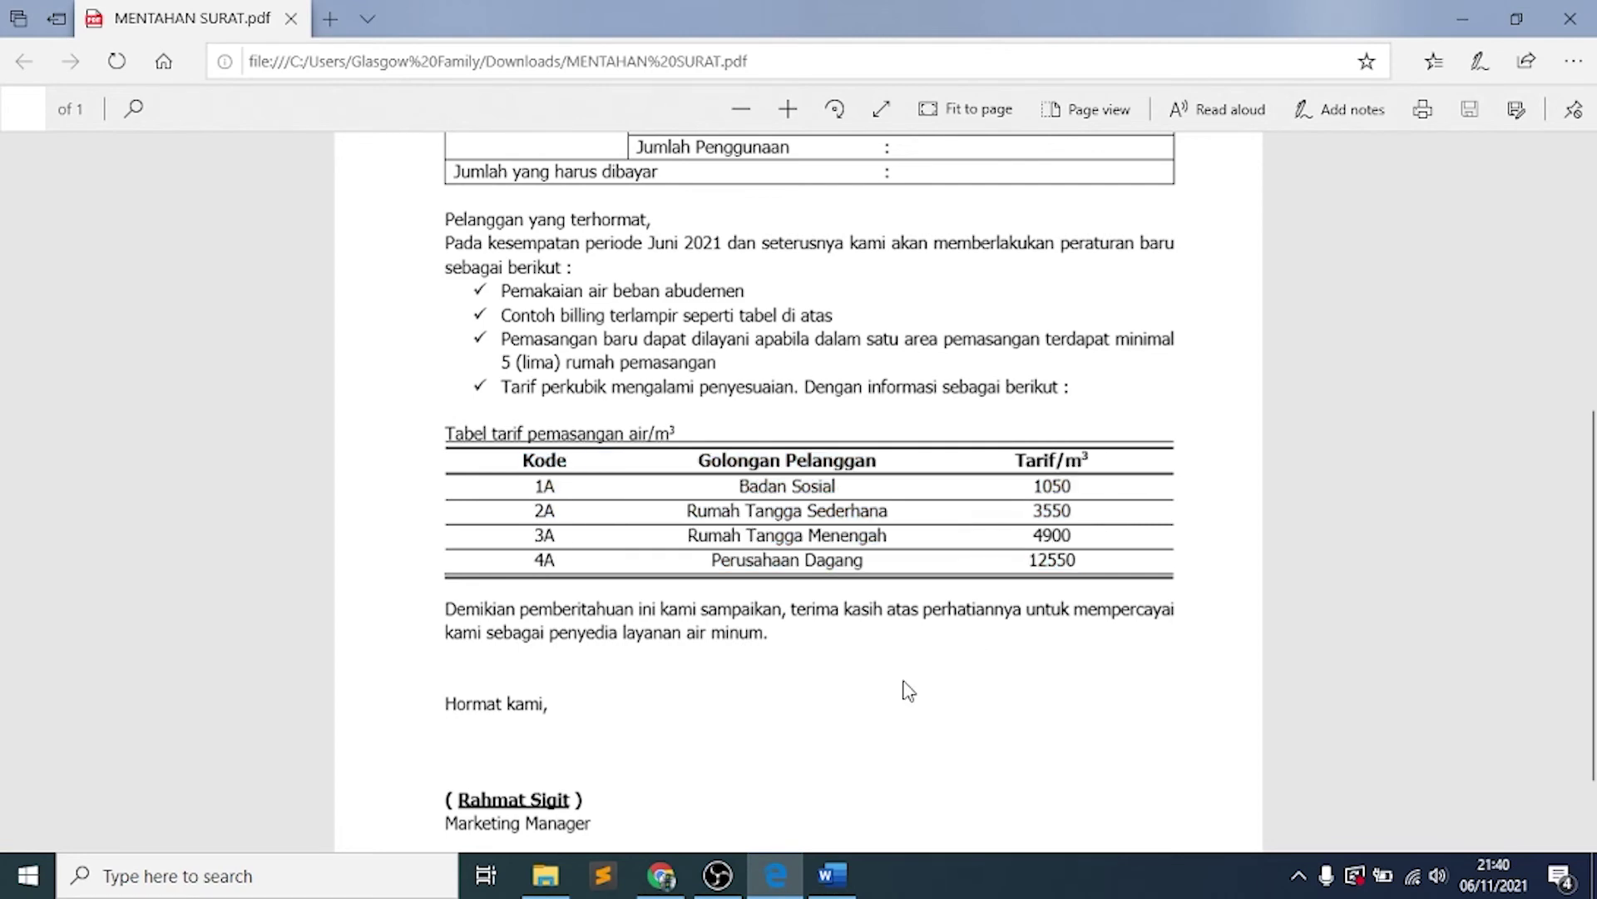
{"action": "left_click", "coordinate": [830, 875]}
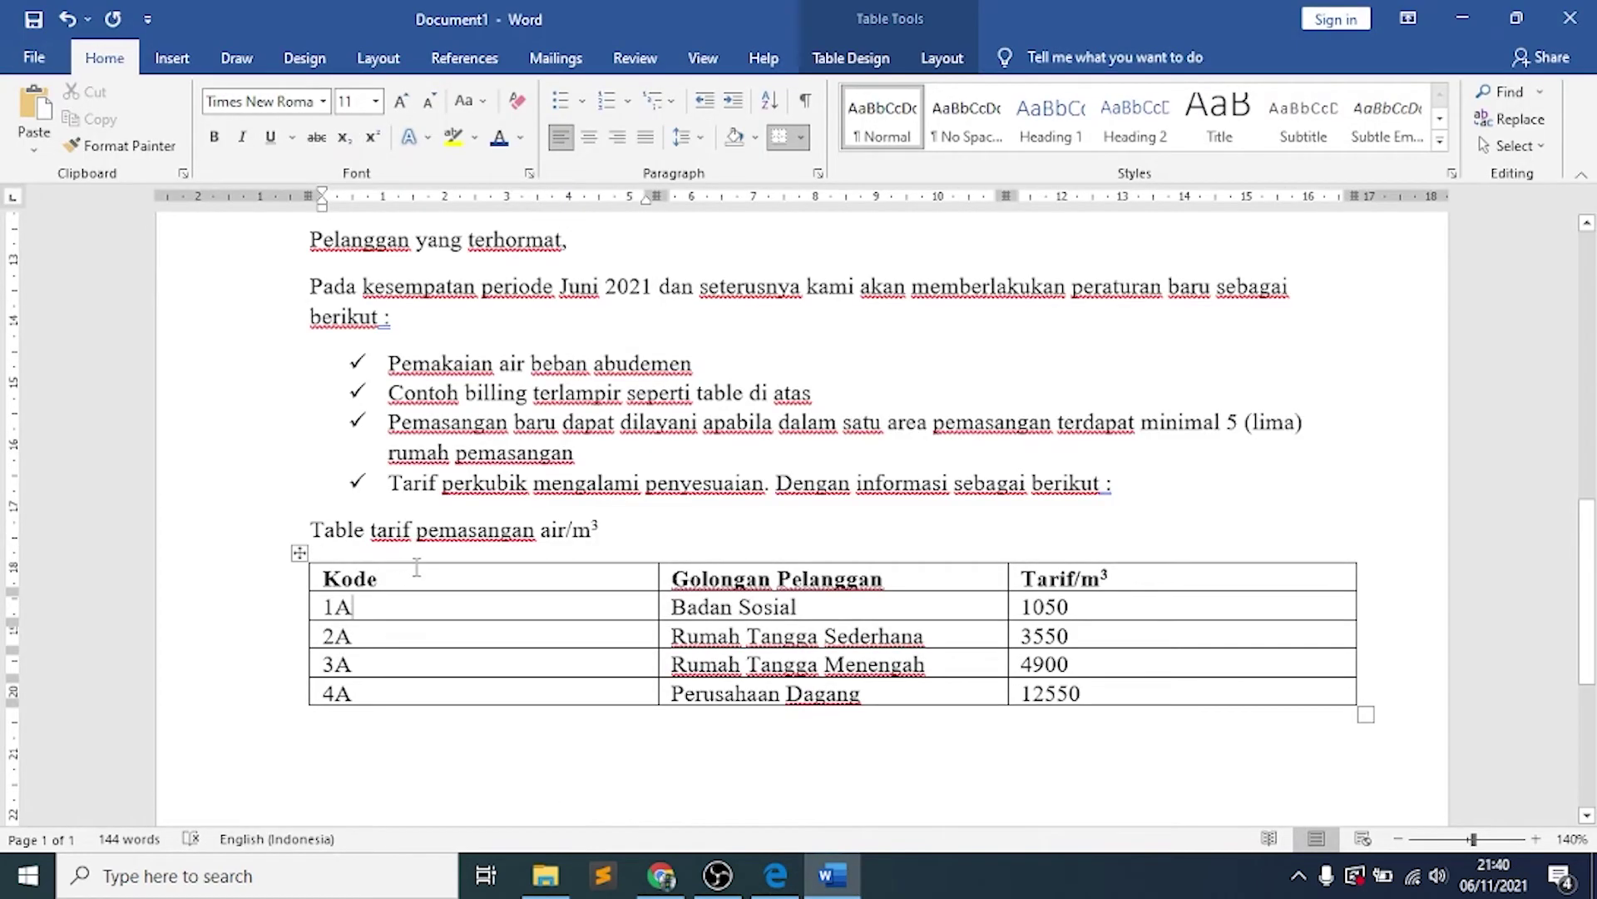
{"action": "left_click_drag", "start_coordinate": [417, 585], "coordinate": [1174, 695]}
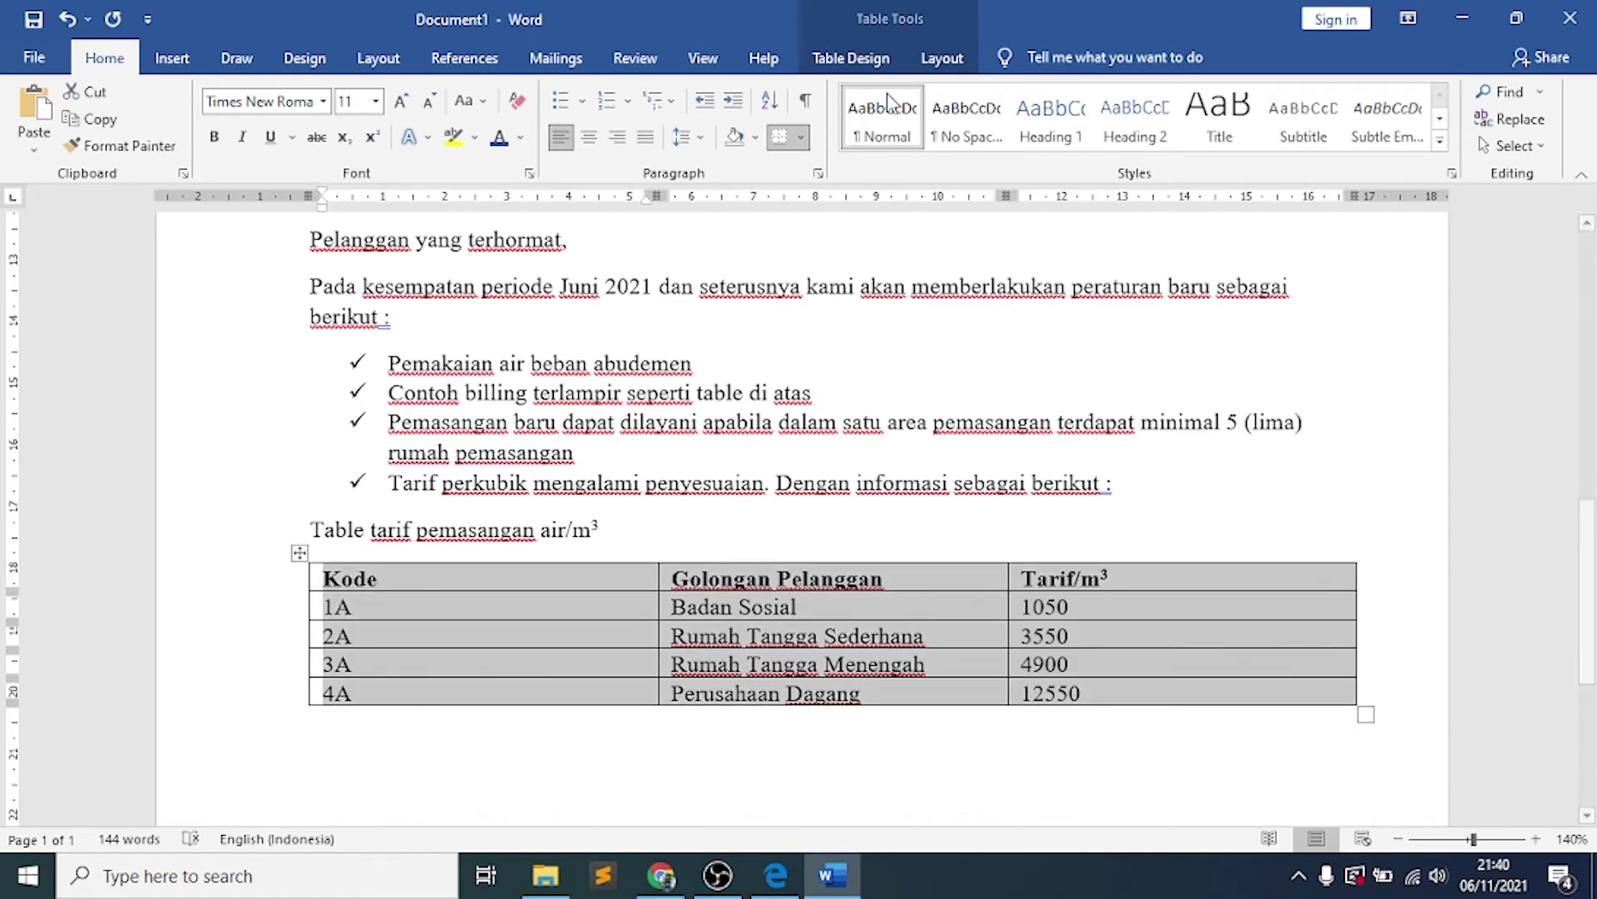
Apply Align Center to every cell of the selected tariff table, then deselect it
{"action": "left_click", "coordinate": [954, 68]}
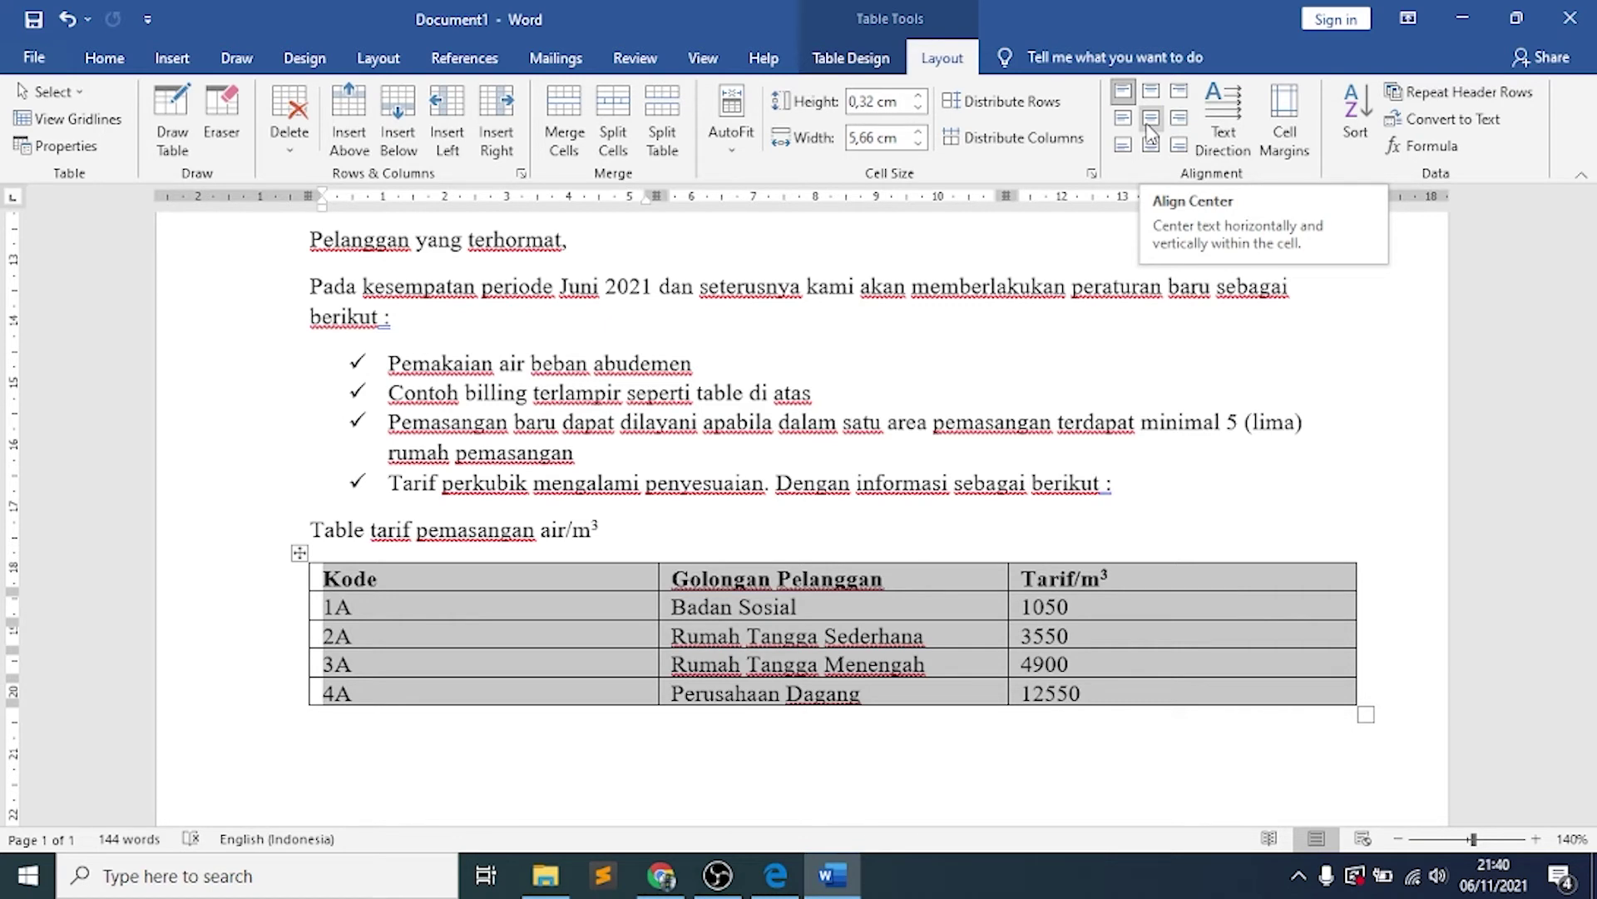
{"action": "left_click", "coordinate": [1150, 119]}
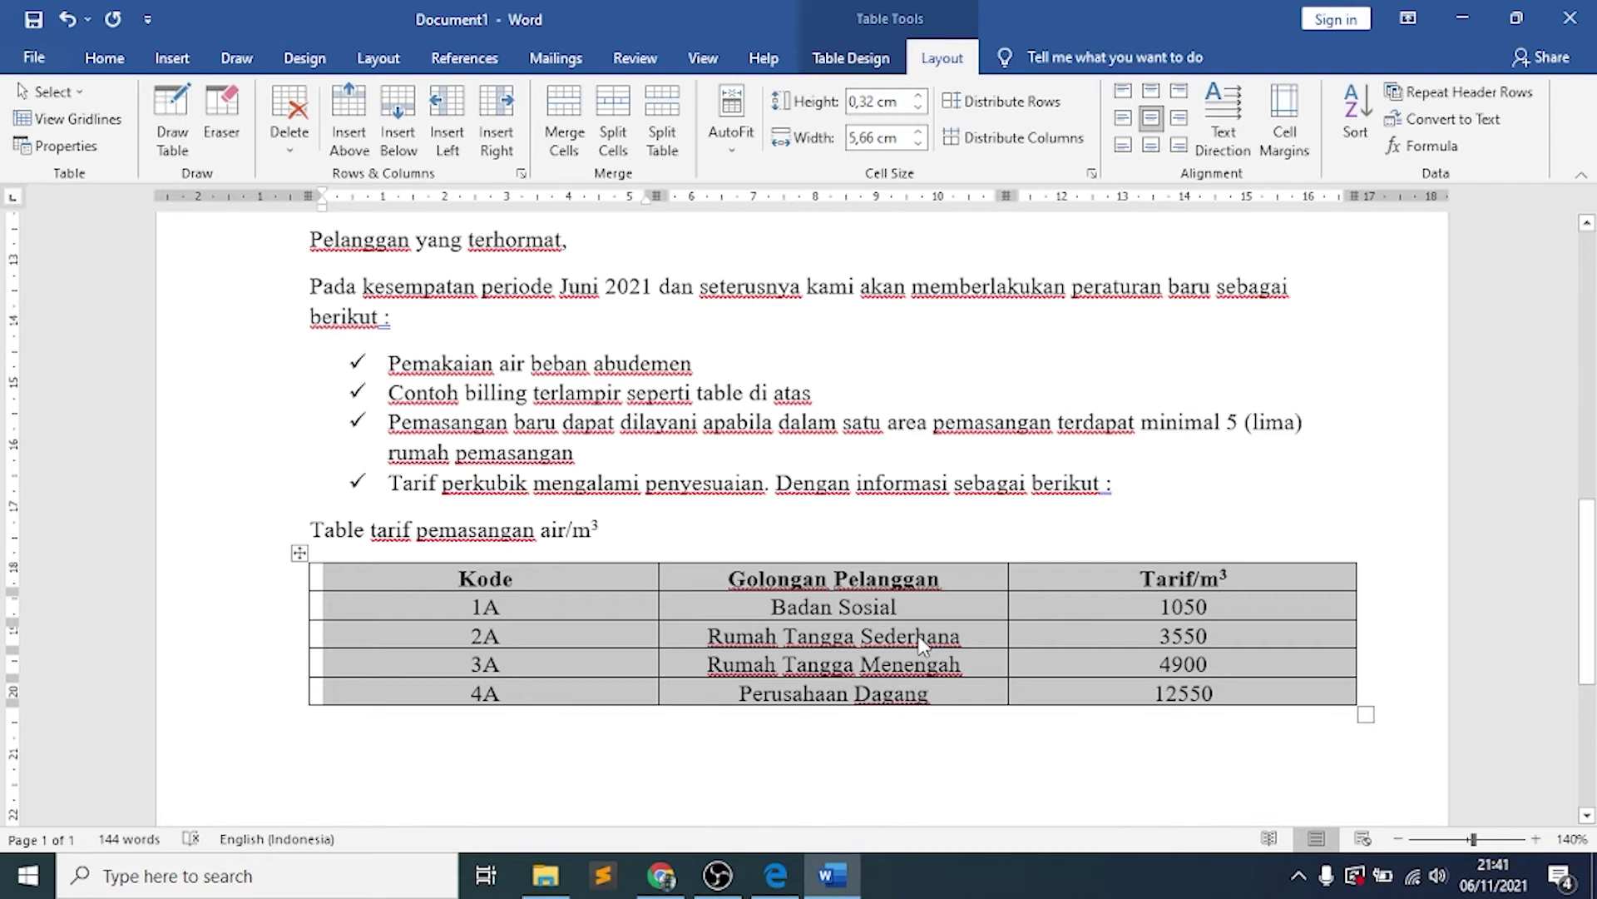
{"action": "left_click", "coordinate": [589, 592]}
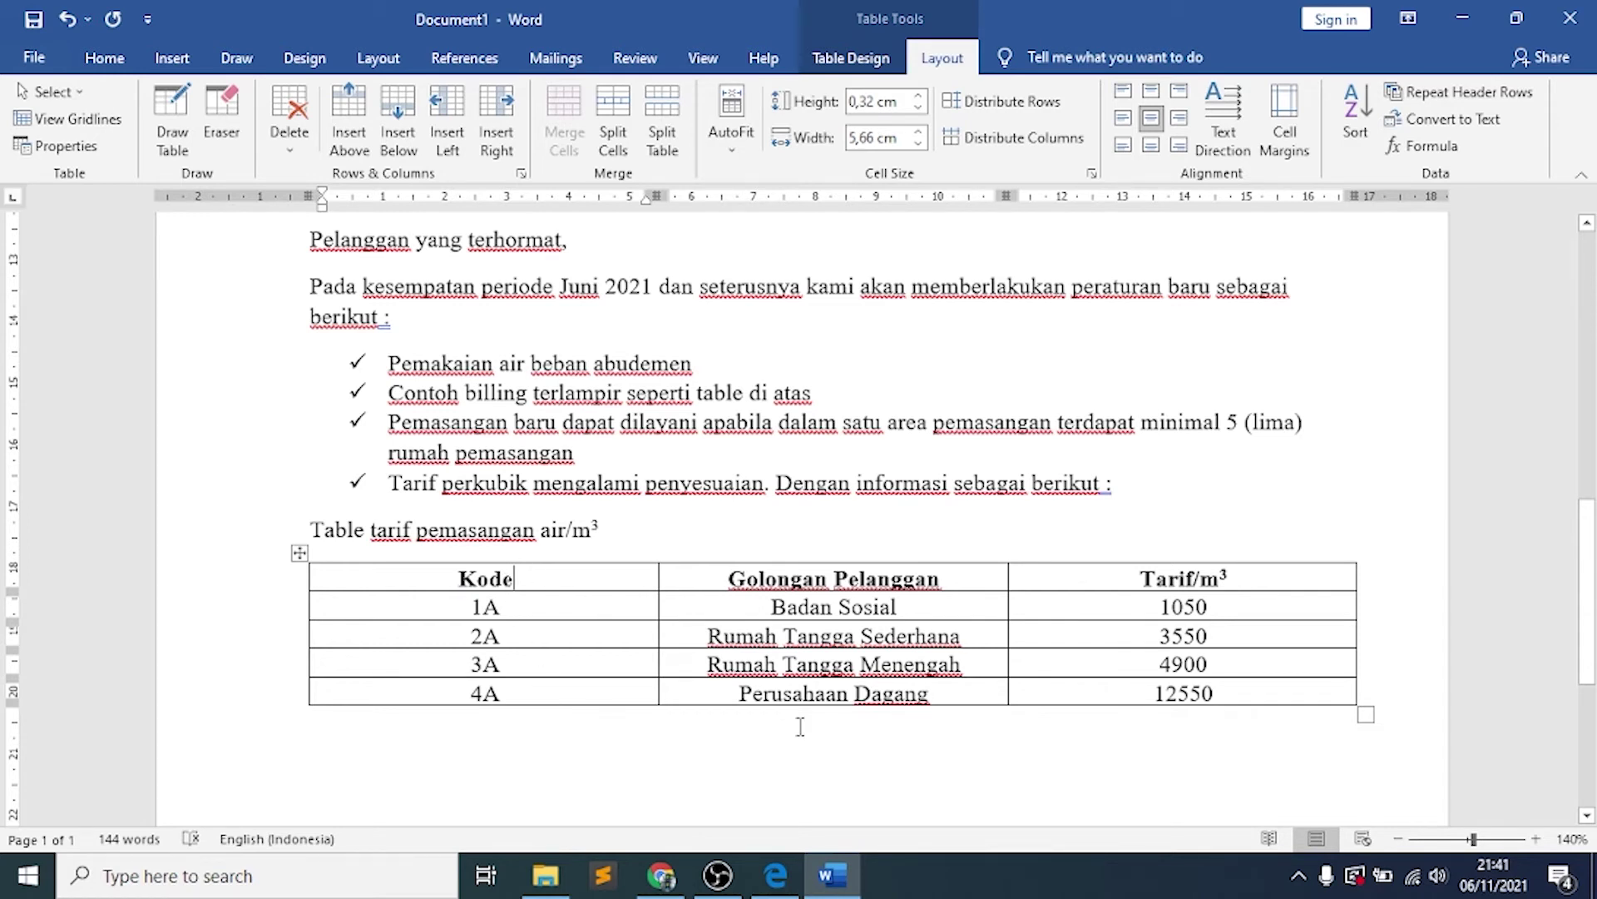
{"action": "left_click", "coordinate": [776, 876]}
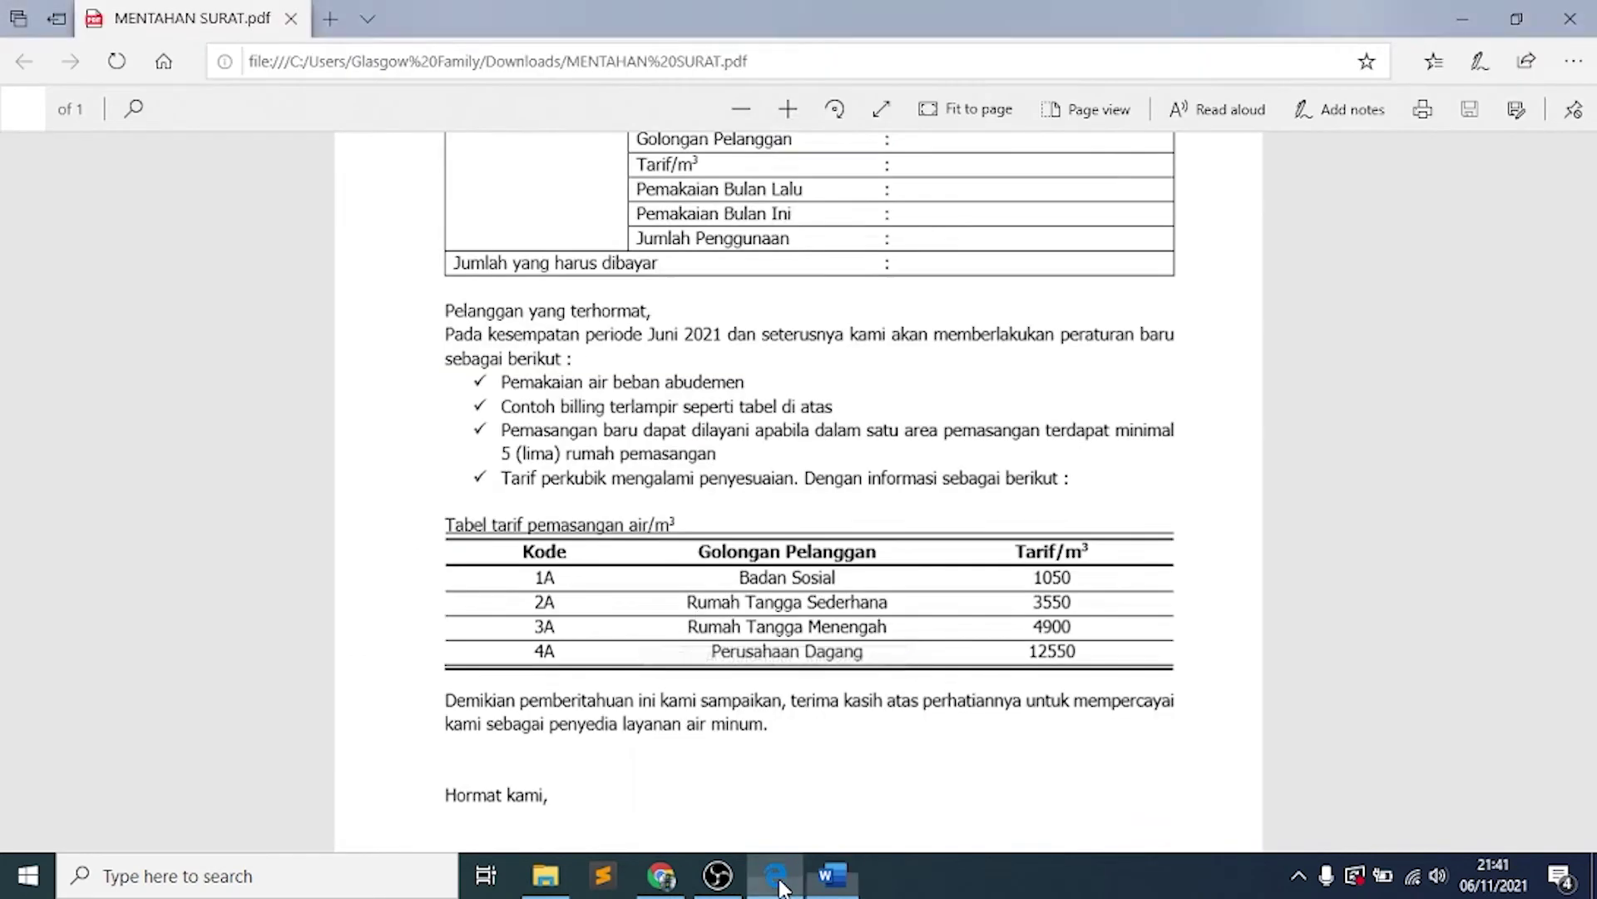
Check the tariff table in MENTAHAN SURAT.pdf, then select the Word table's cells
{"action": "scroll", "coordinate": [662, 539], "scroll_direction": "up", "scroll_amount": 4}
{"action": "scroll", "coordinate": [642, 592], "scroll_direction": "down", "scroll_amount": 4}
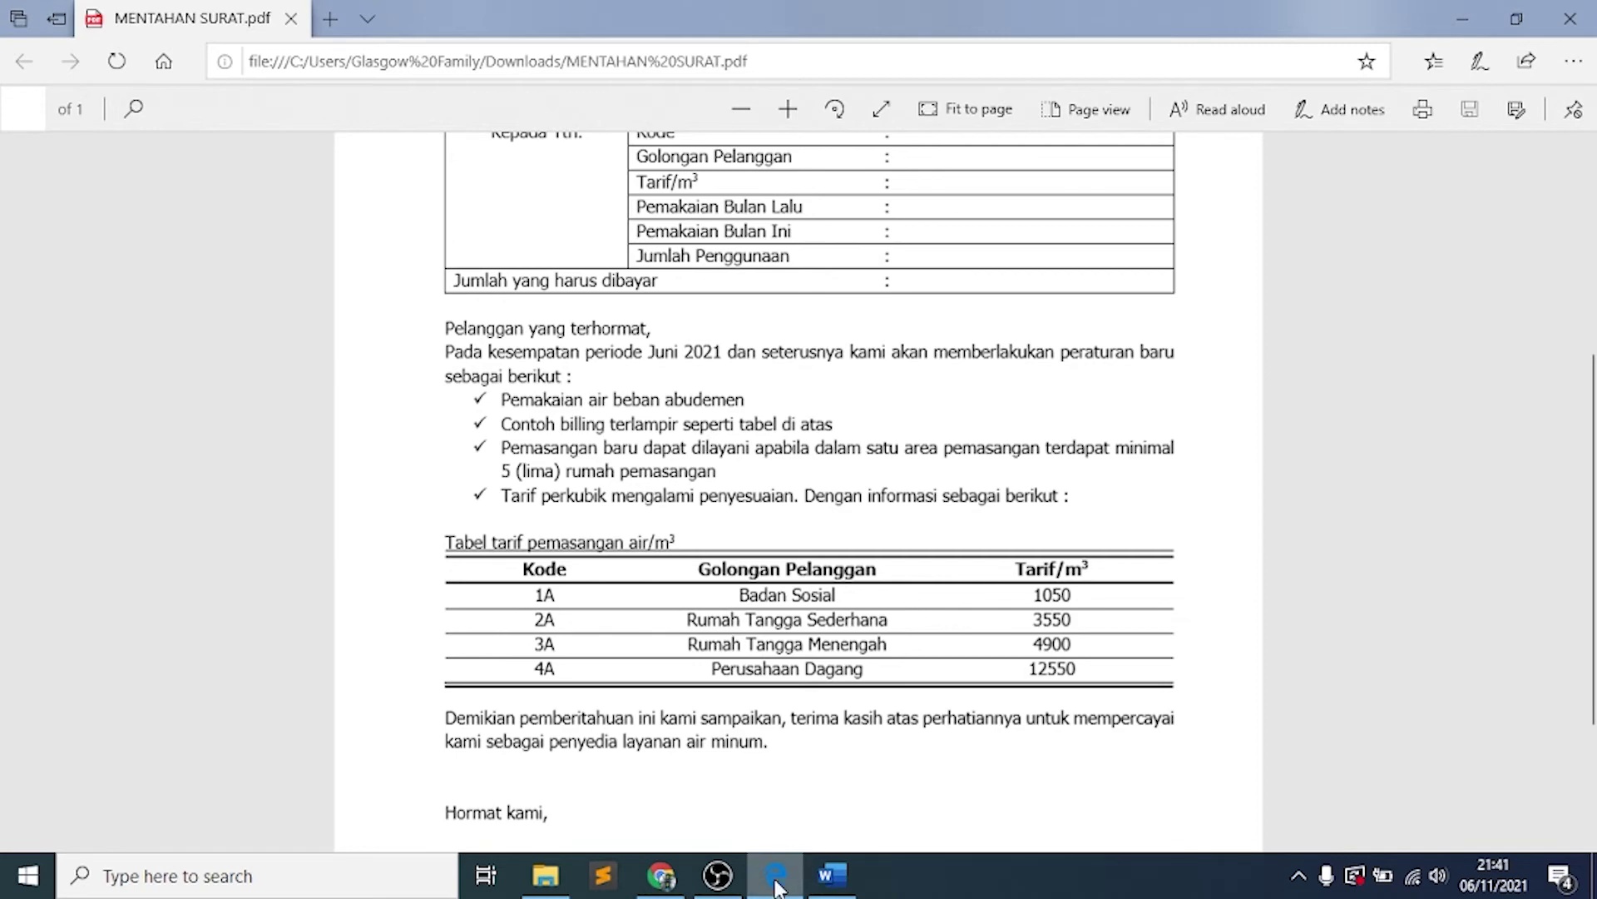
{"action": "left_click", "coordinate": [836, 874]}
{"action": "left_click_drag", "start_coordinate": [329, 574], "coordinate": [1180, 693]}
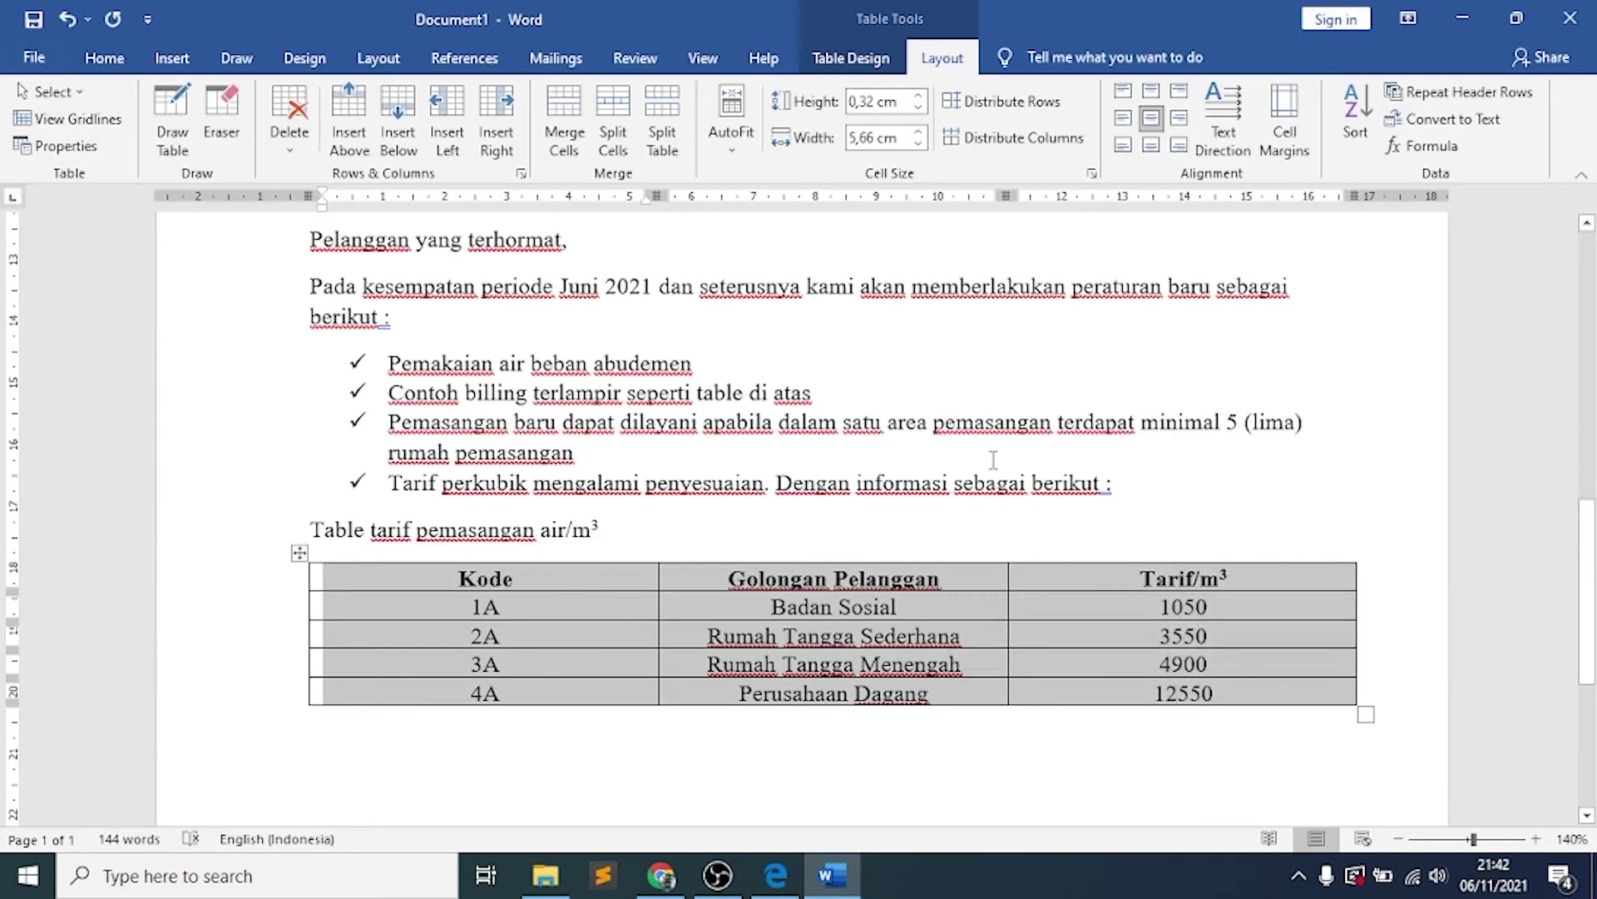
Remove the tariff table's left and right outer borders
{"action": "left_click", "coordinate": [850, 60]}
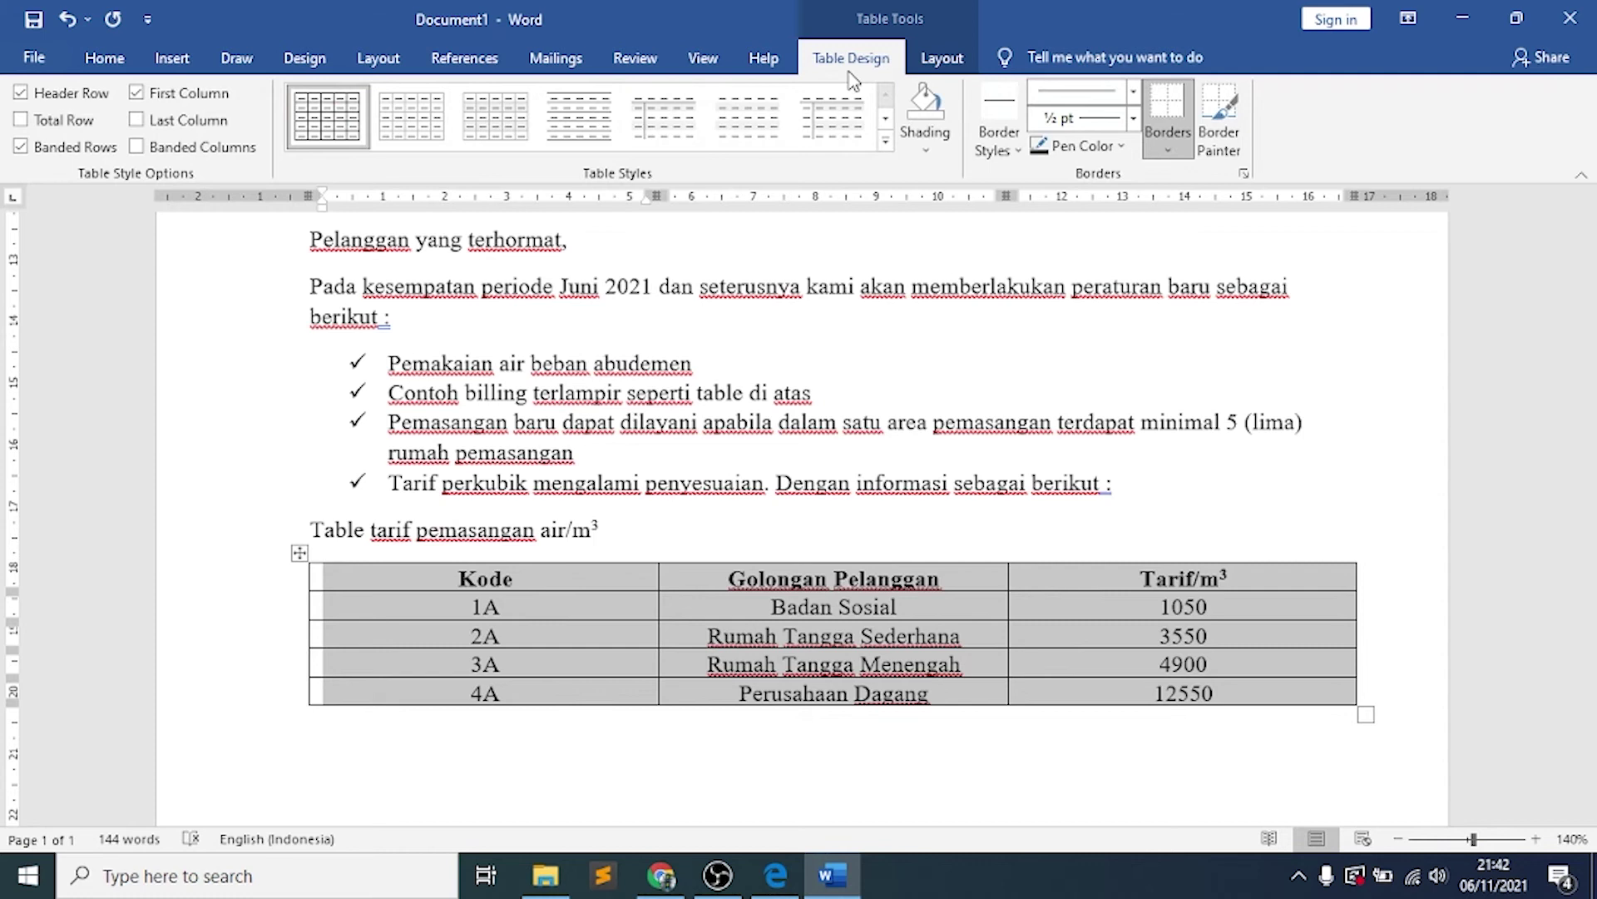
{"action": "left_click", "coordinate": [1166, 148]}
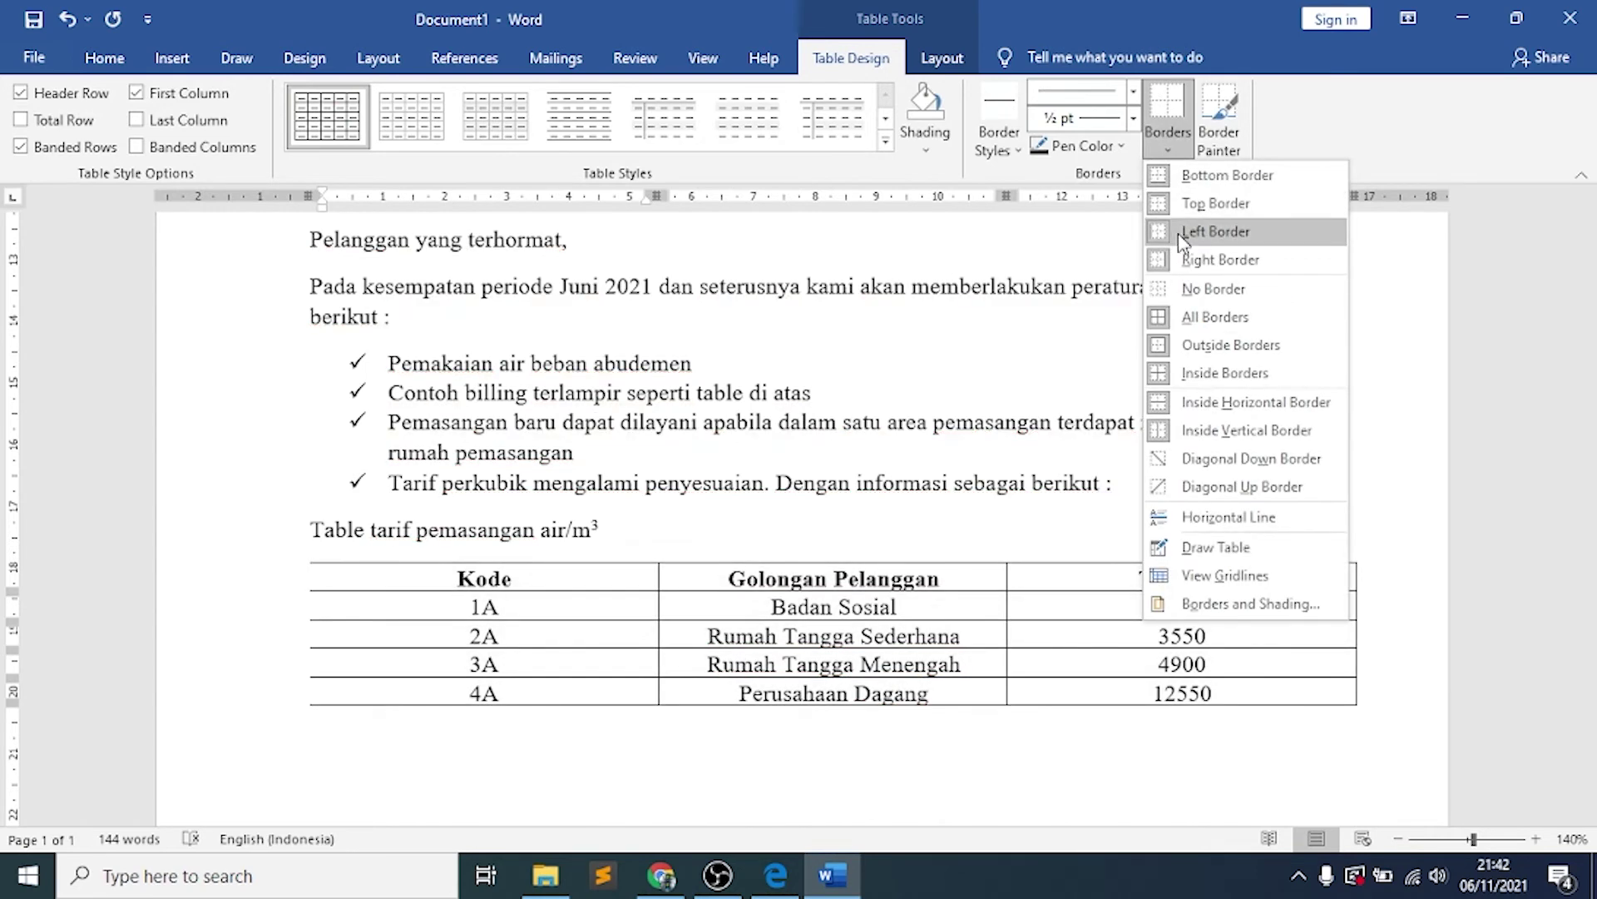
{"action": "left_click", "coordinate": [1181, 234]}
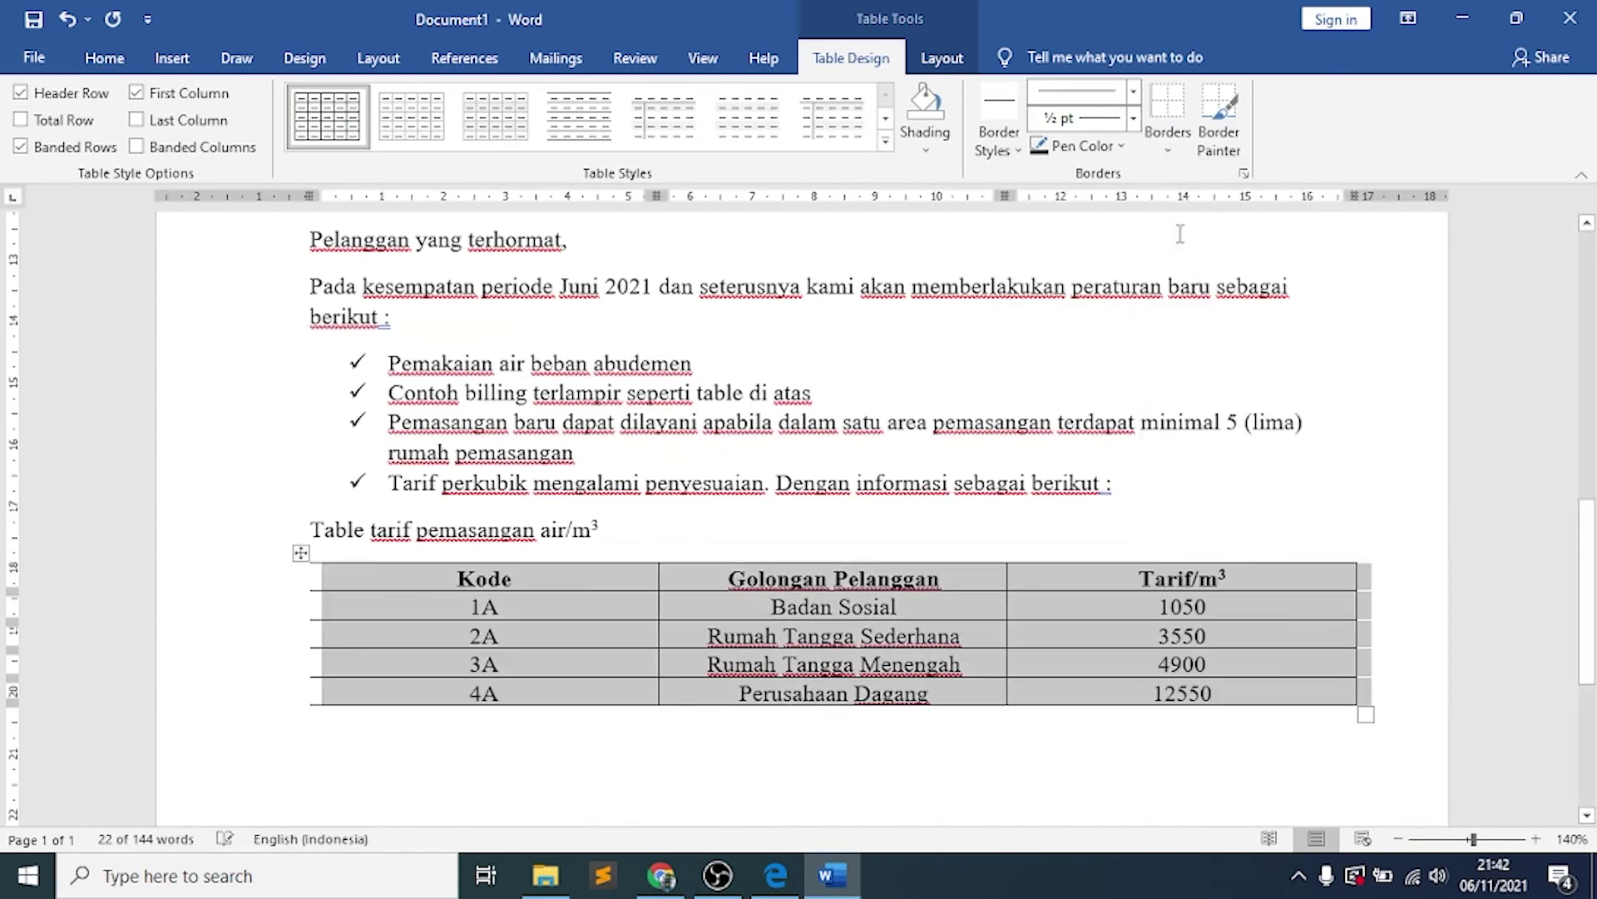
{"action": "left_click", "coordinate": [1186, 148]}
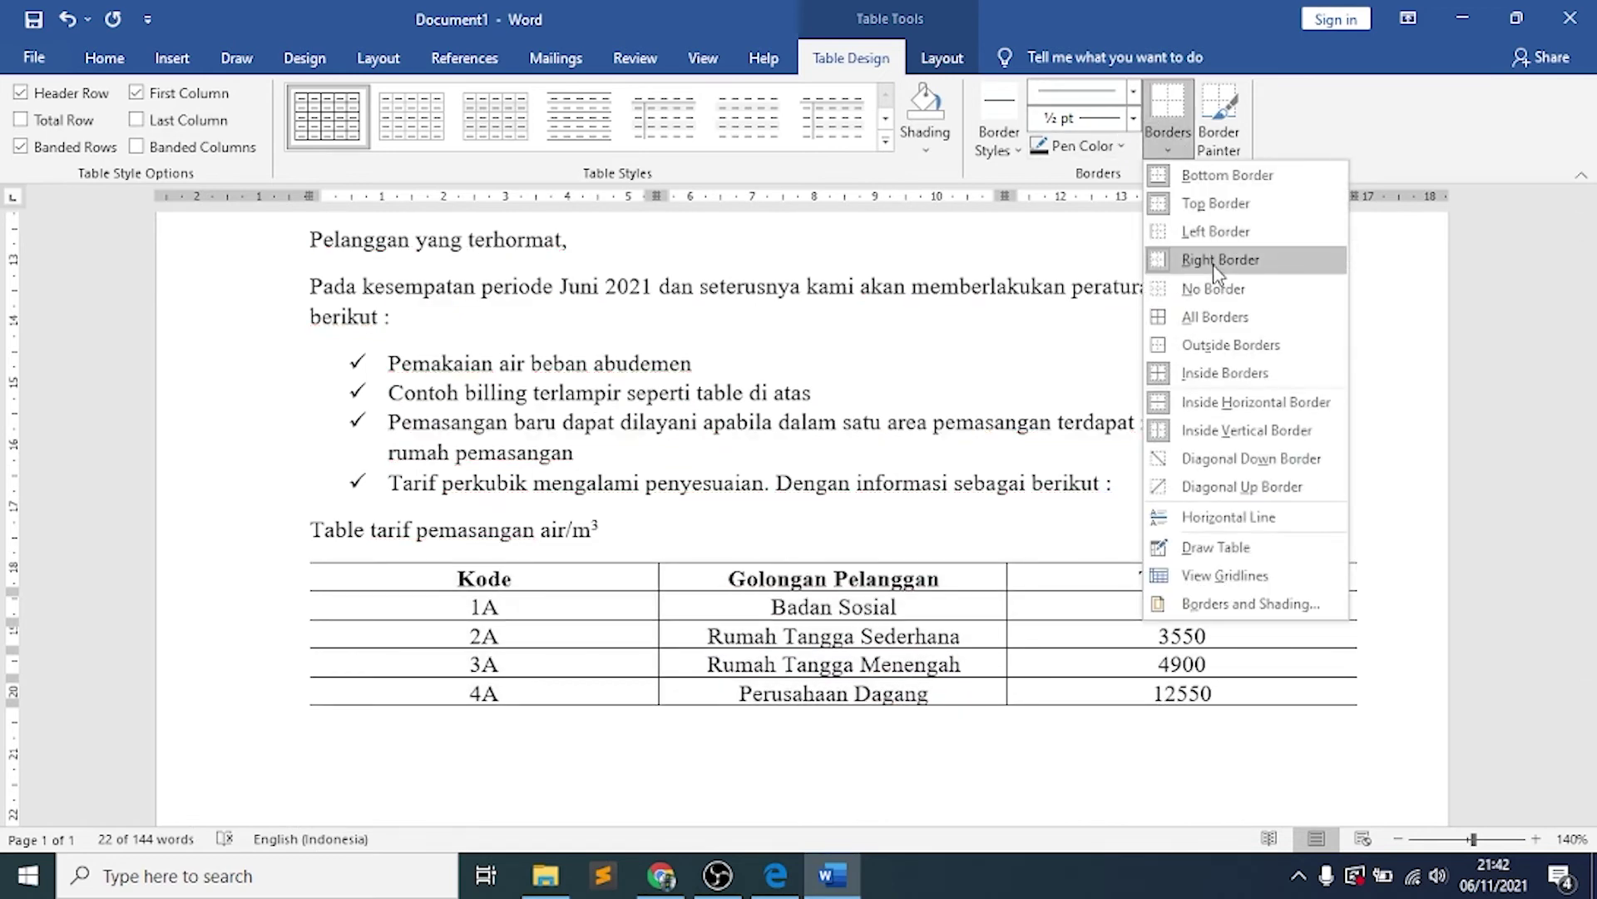
{"action": "left_click", "coordinate": [1216, 265]}
{"action": "left_click", "coordinate": [899, 606]}
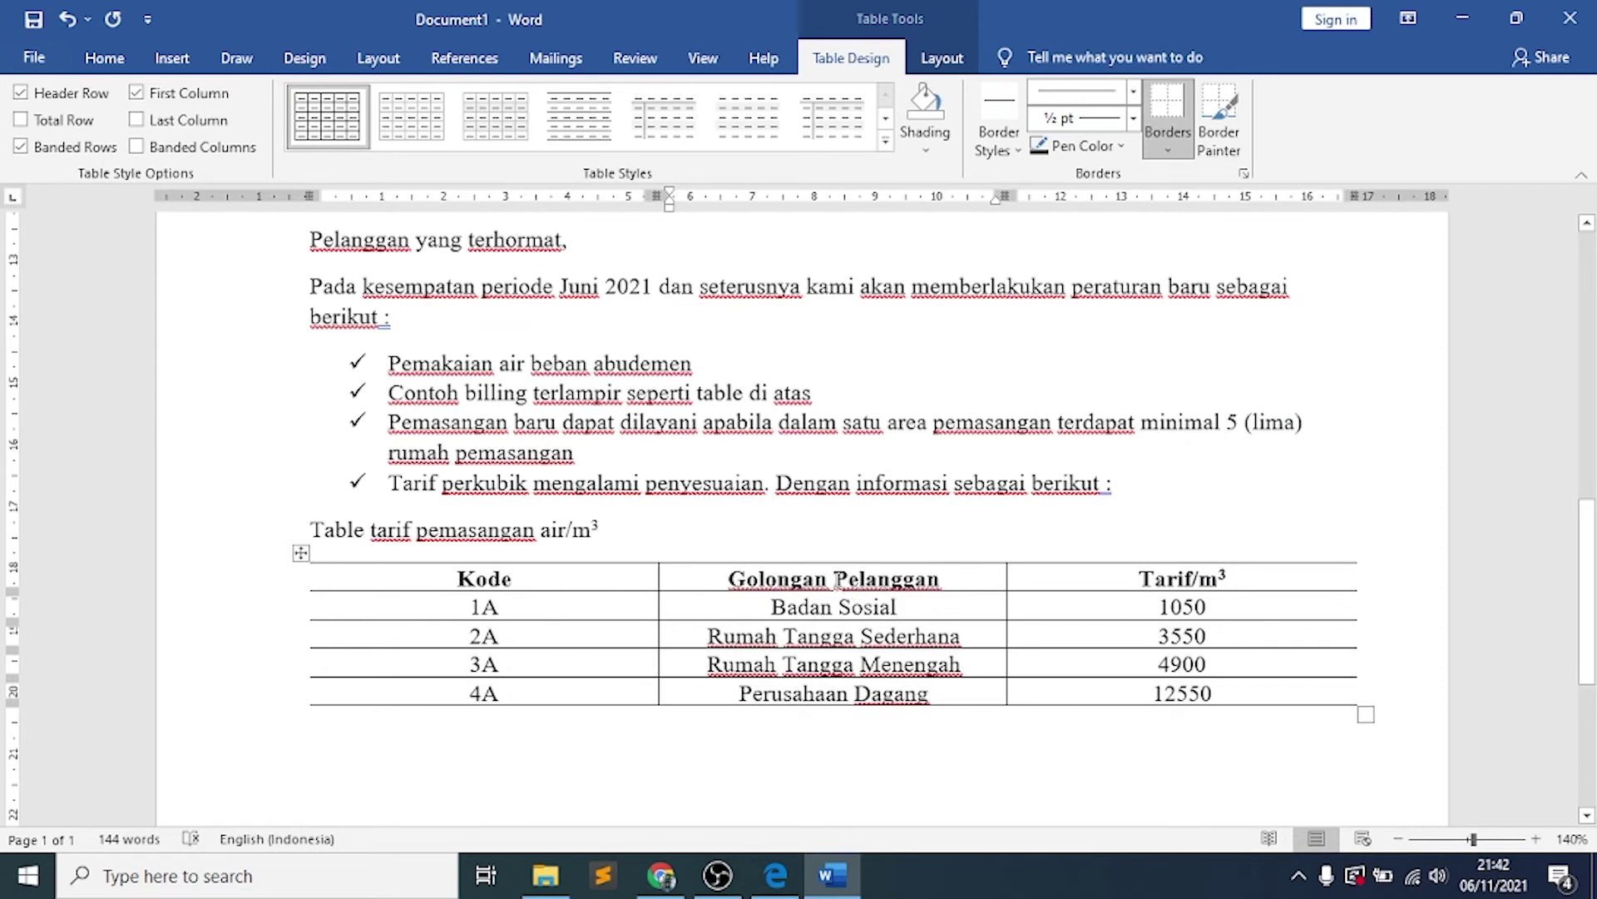
Remove the left and right borders of the Golongan Pelanggan column
{"action": "left_click_drag", "start_coordinate": [838, 579], "coordinate": [845, 709]}
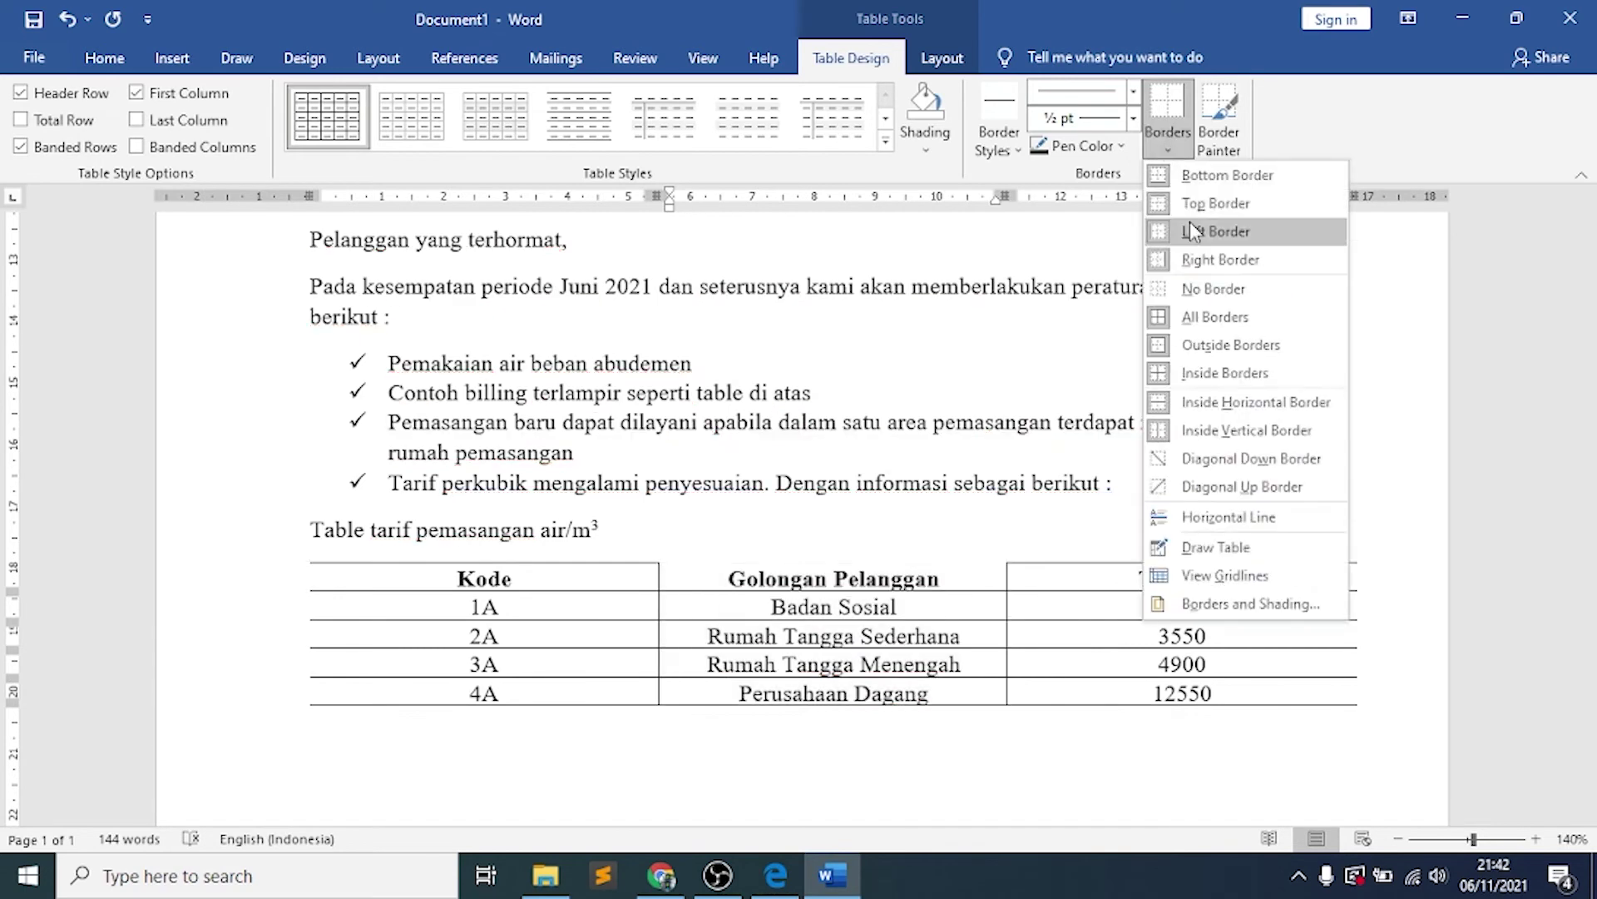
{"action": "left_click", "coordinate": [1189, 222]}
{"action": "left_click", "coordinate": [1163, 136]}
{"action": "left_click", "coordinate": [1185, 150]}
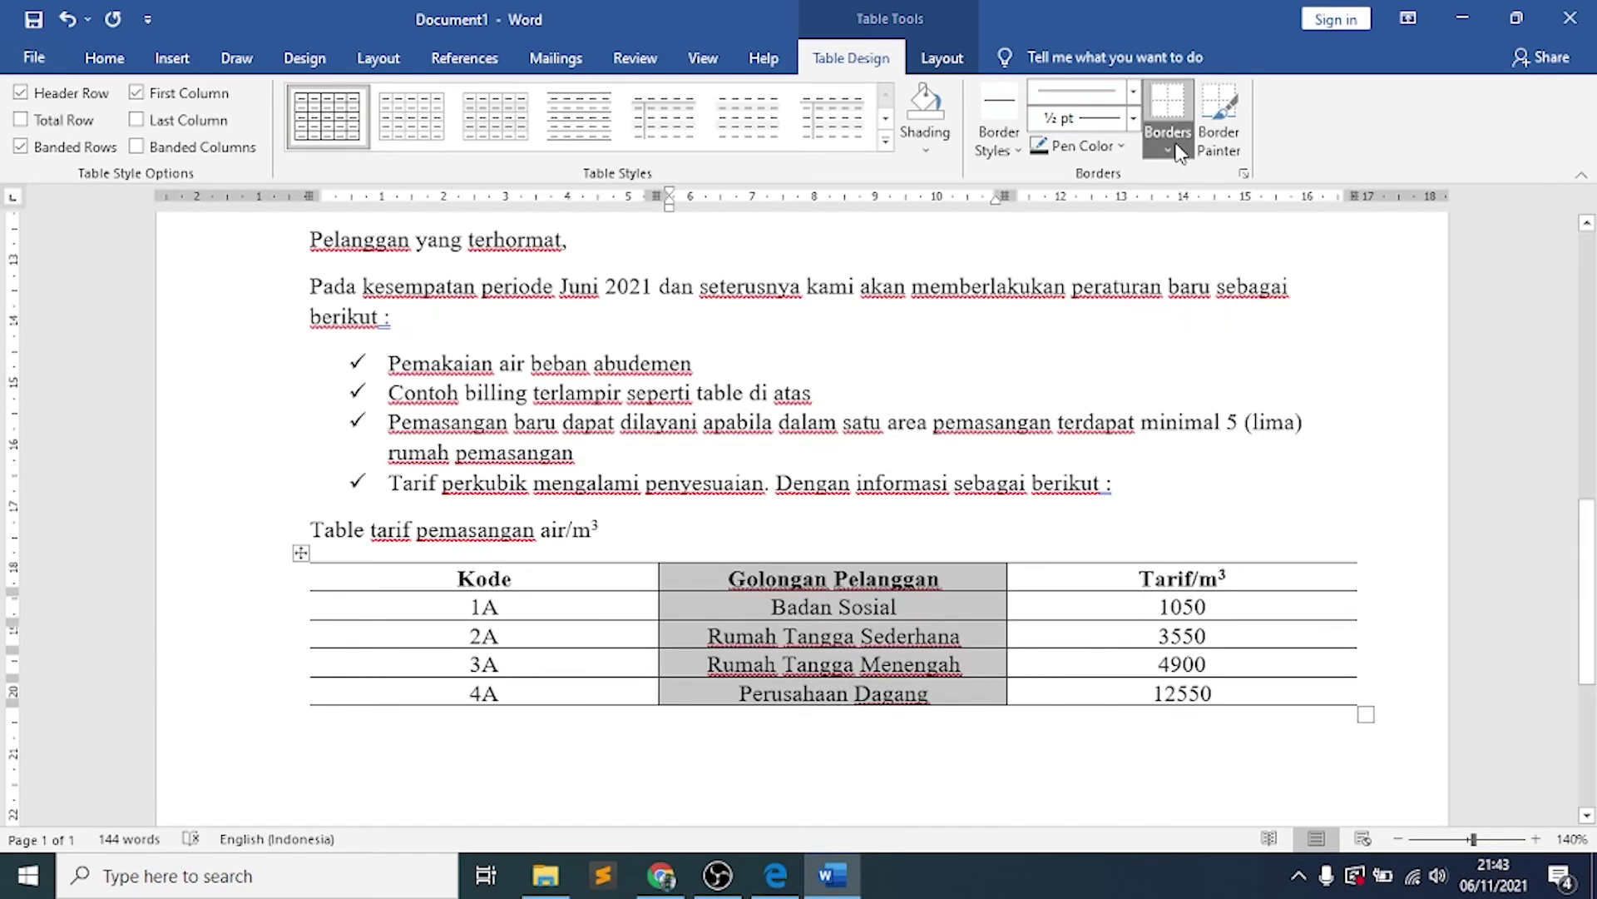
{"action": "left_click", "coordinate": [1177, 147]}
{"action": "left_click", "coordinate": [1185, 234]}
{"action": "left_click", "coordinate": [1176, 148]}
{"action": "left_click", "coordinate": [1186, 234]}
{"action": "left_click", "coordinate": [1168, 148]}
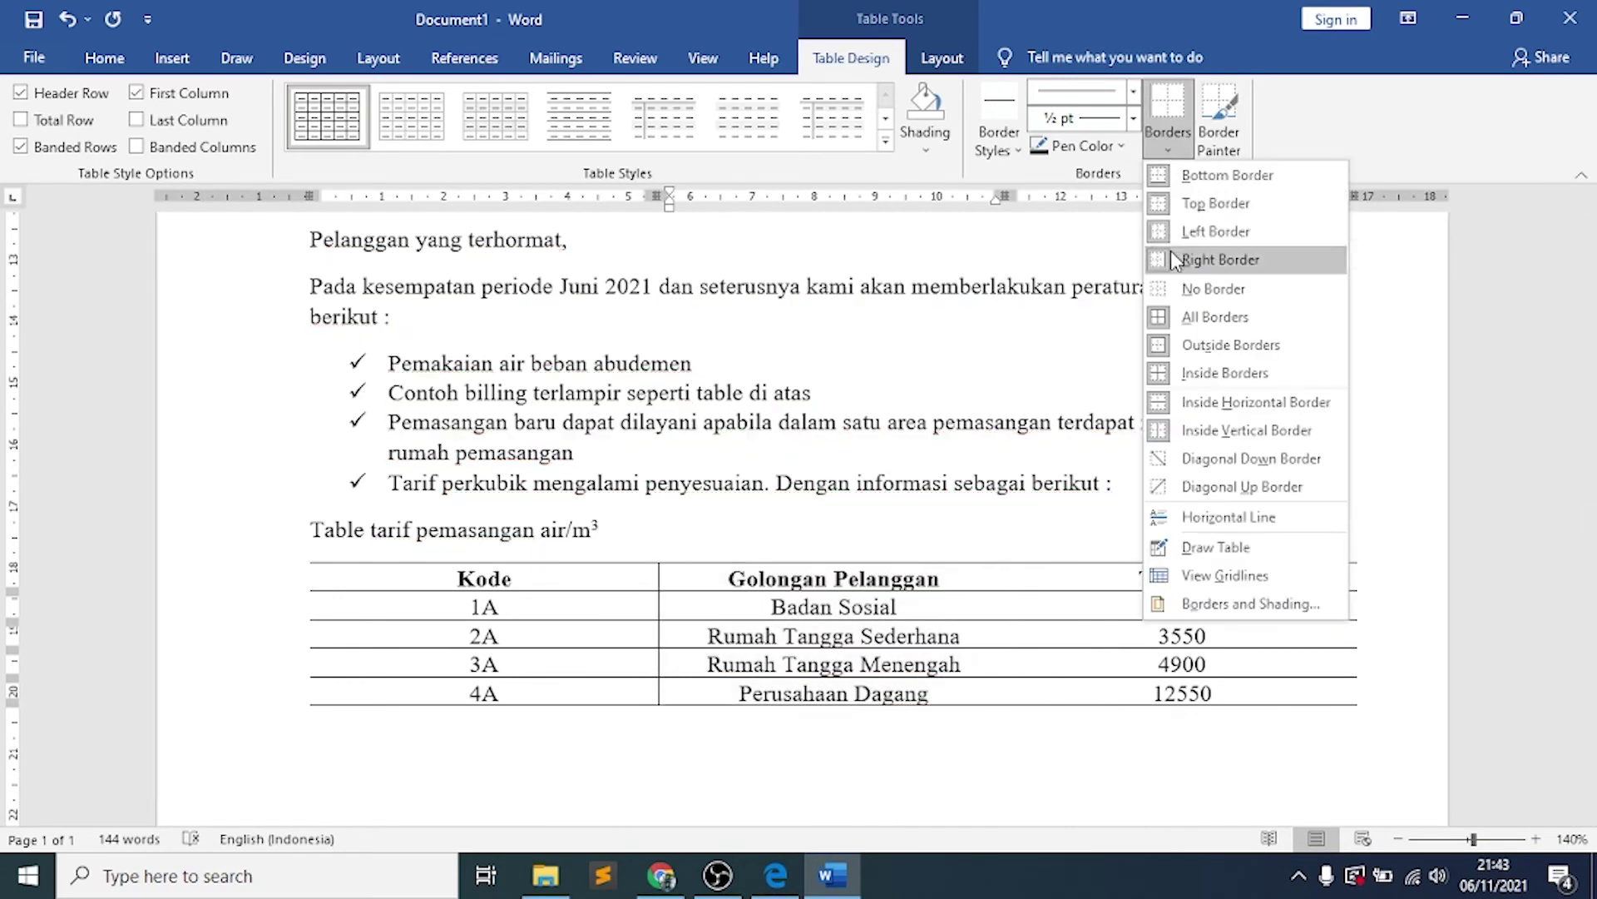
{"action": "left_click", "coordinate": [1187, 203]}
{"action": "left_click", "coordinate": [1069, 582]}
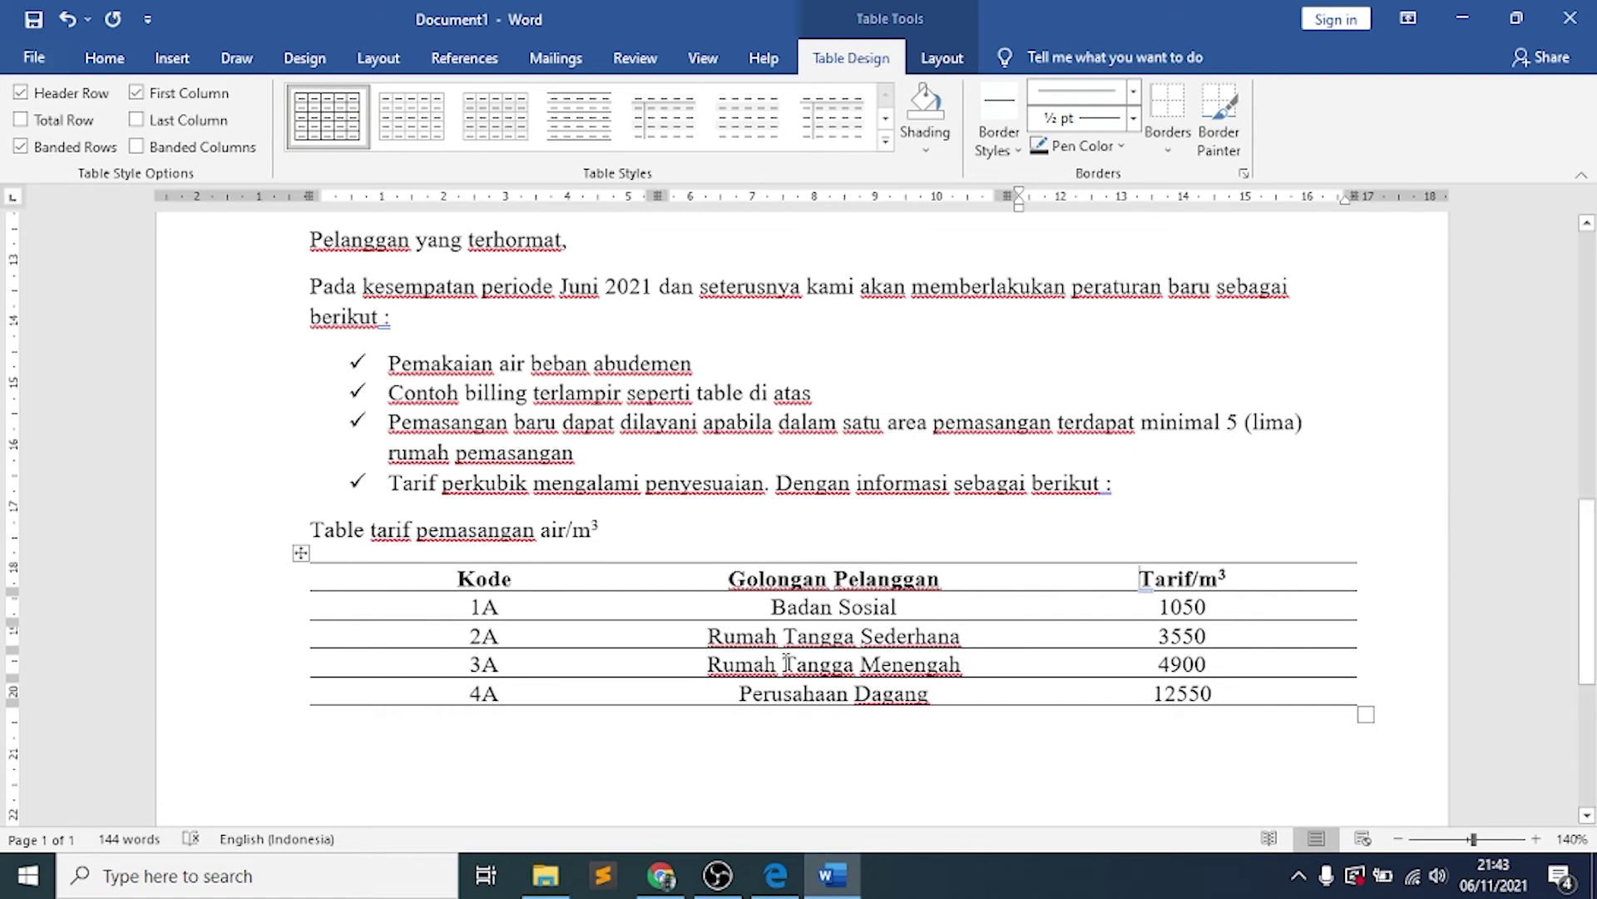
{"action": "left_click", "coordinate": [775, 875]}
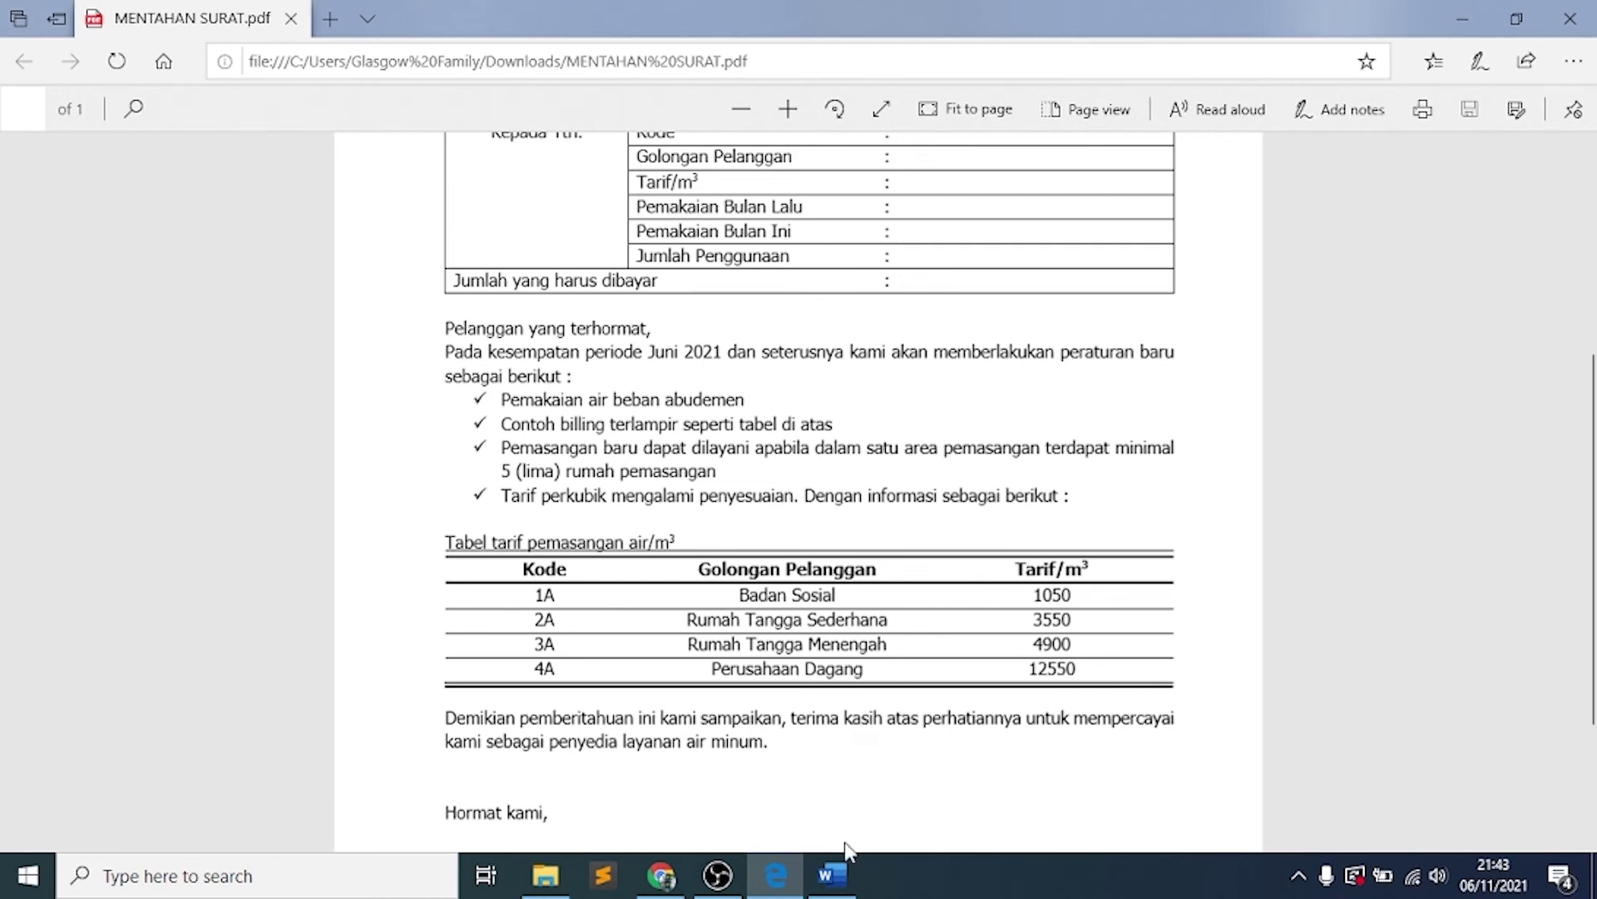
Select the tariff table's header row and bring up the Line Style choices
{"action": "left_click", "coordinate": [832, 872]}
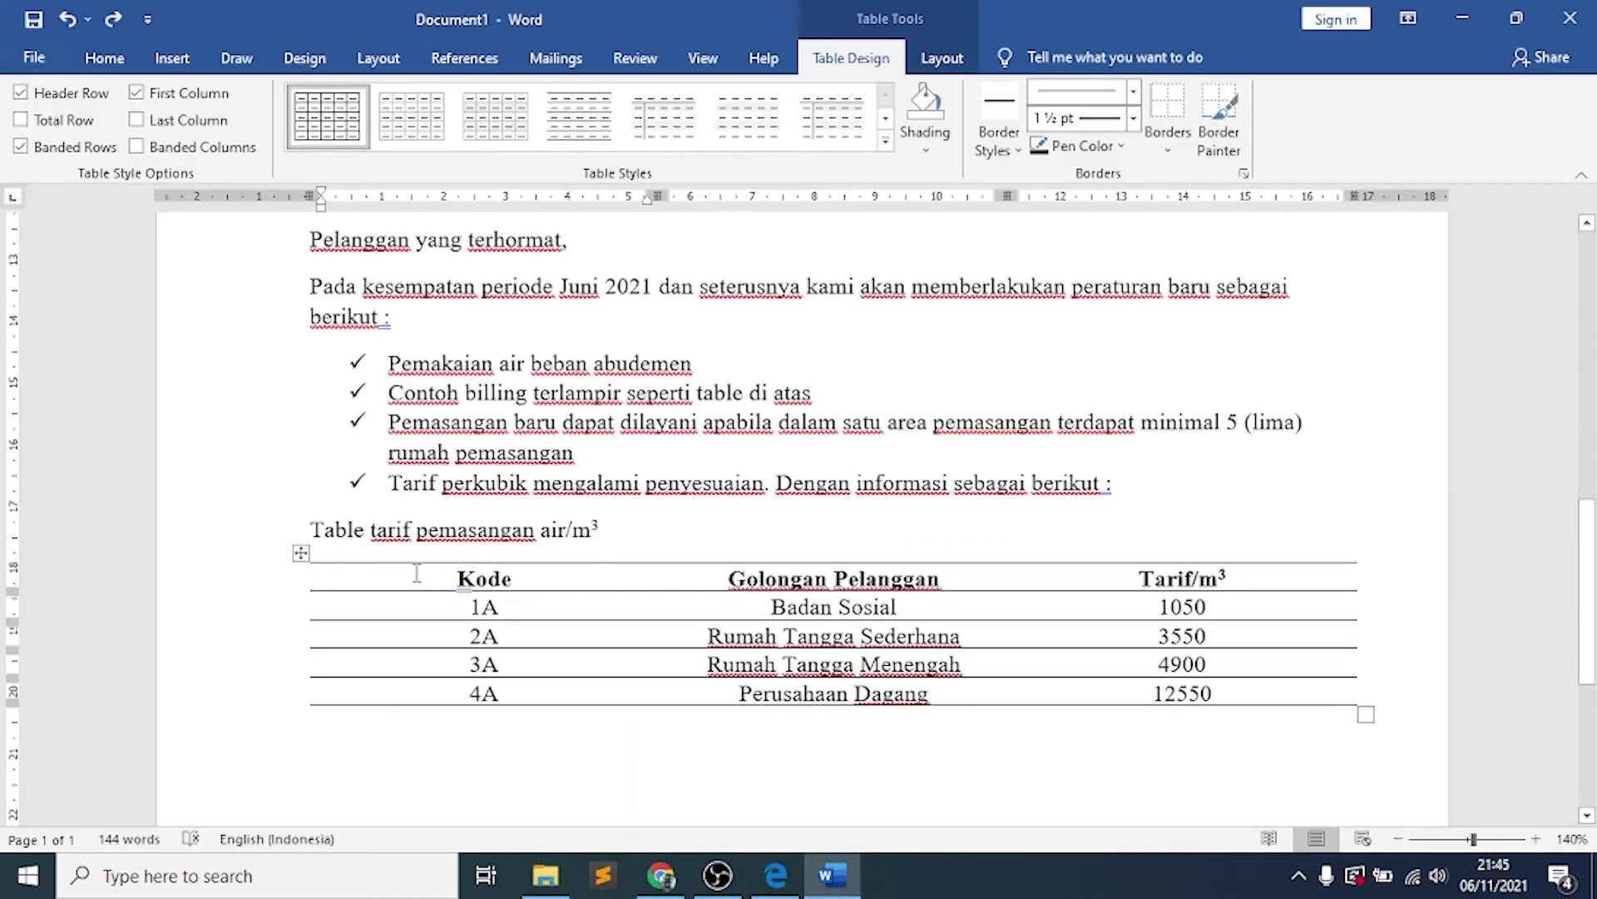
{"action": "left_click_drag", "start_coordinate": [417, 572], "coordinate": [1046, 589]}
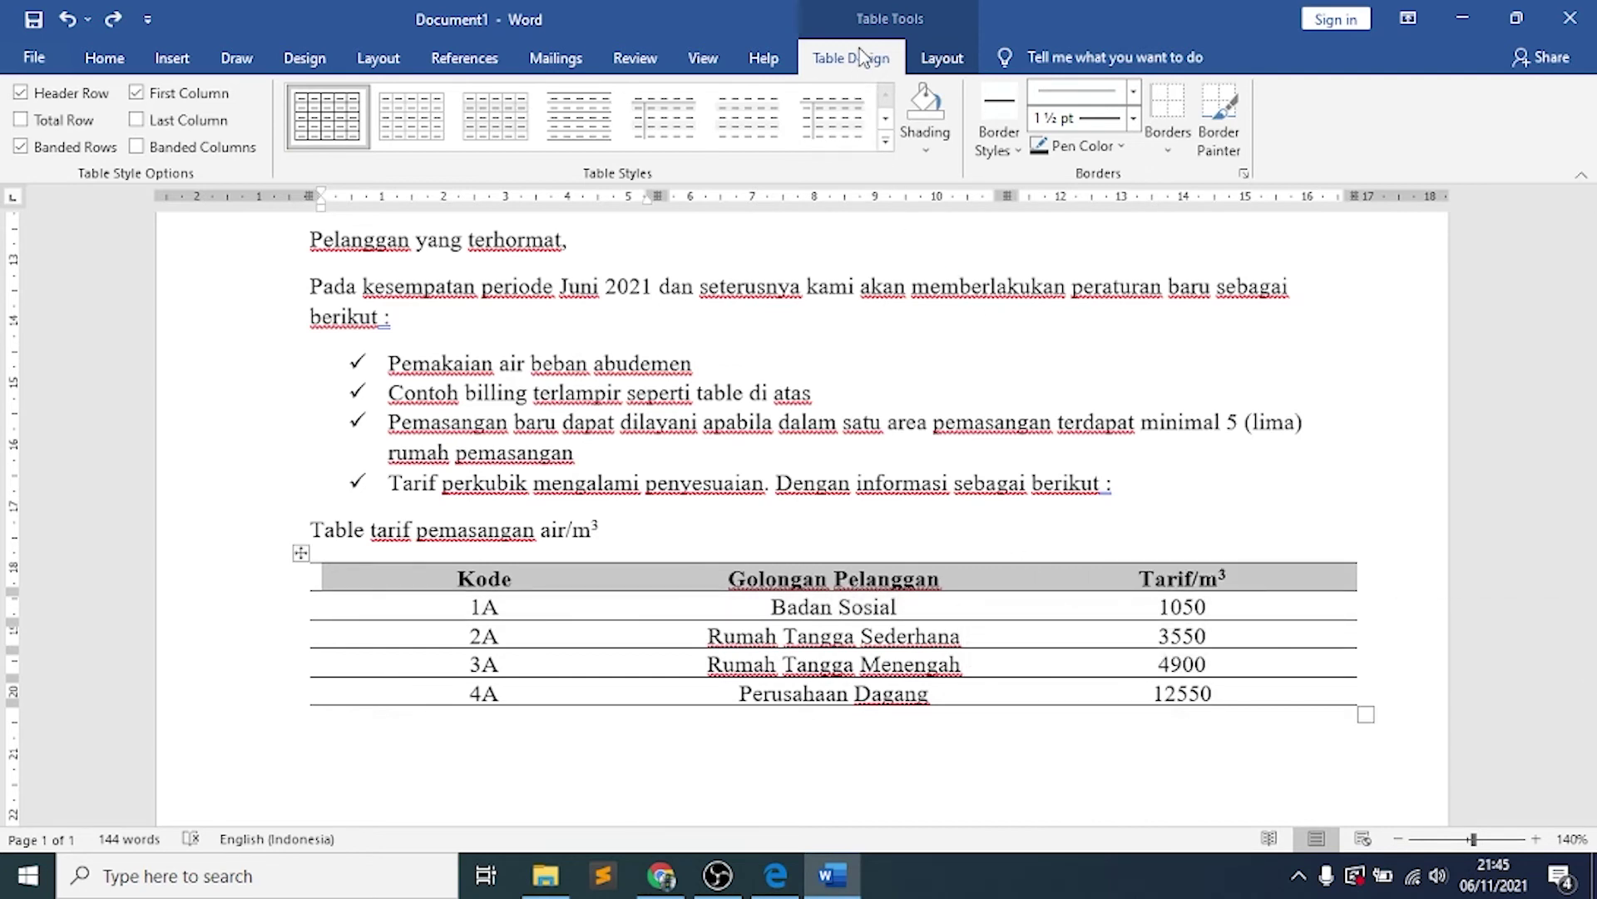
{"action": "left_click", "coordinate": [1132, 98]}
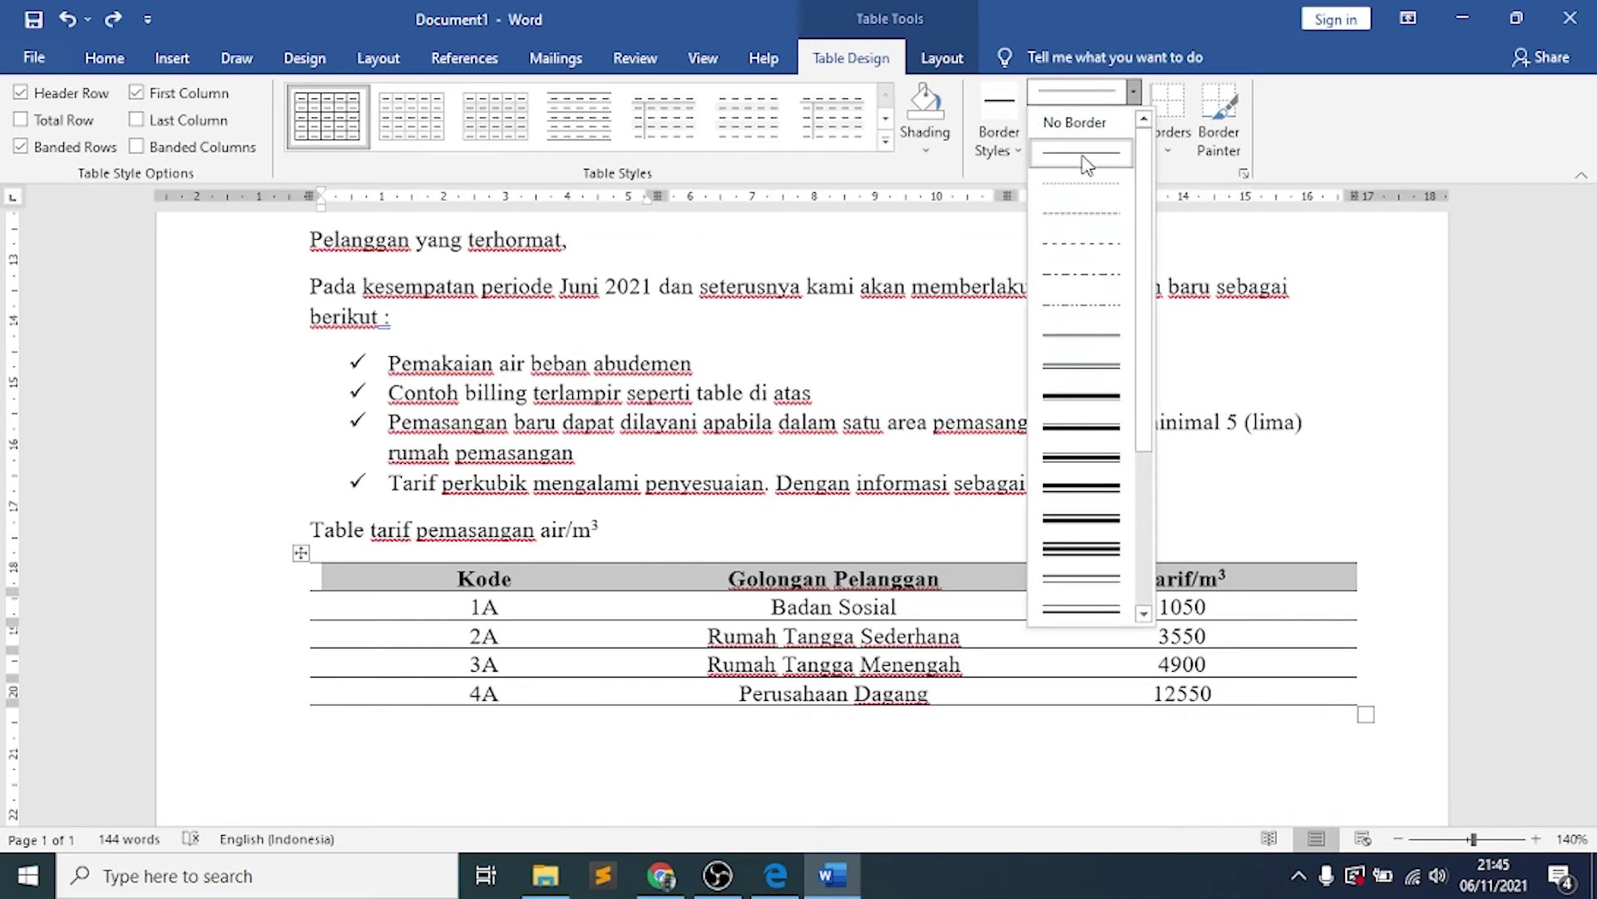
Paint a solid 1½ pt line under the Kode, Golongan Pelanggan and Tarif/m³ headers
{"action": "left_click", "coordinate": [1091, 161]}
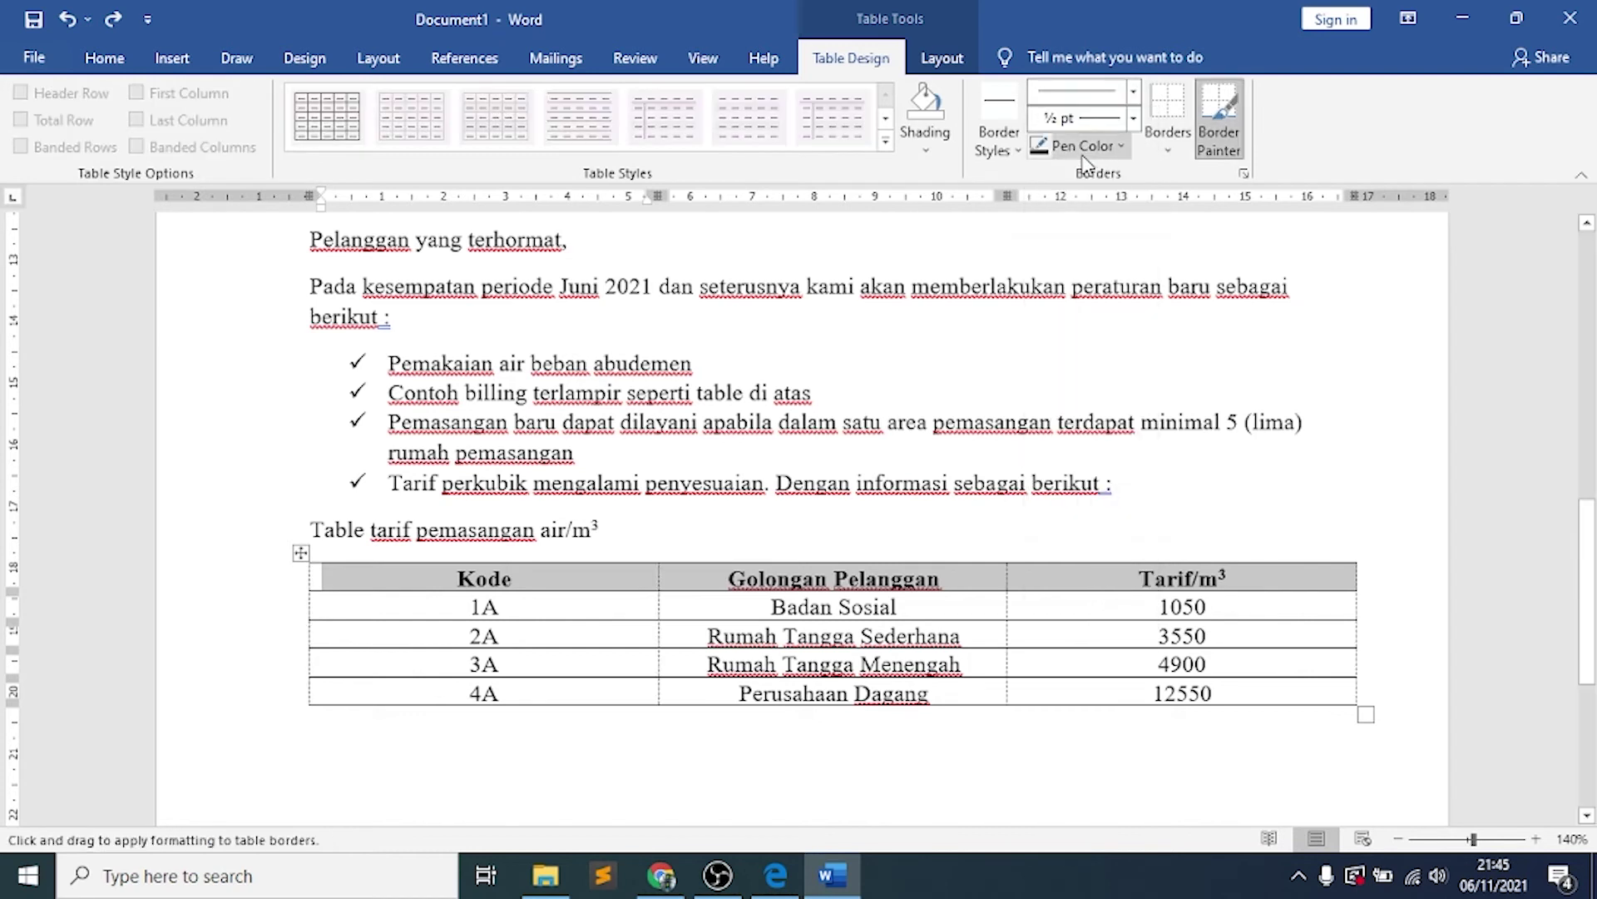
{"action": "left_click", "coordinate": [1135, 120]}
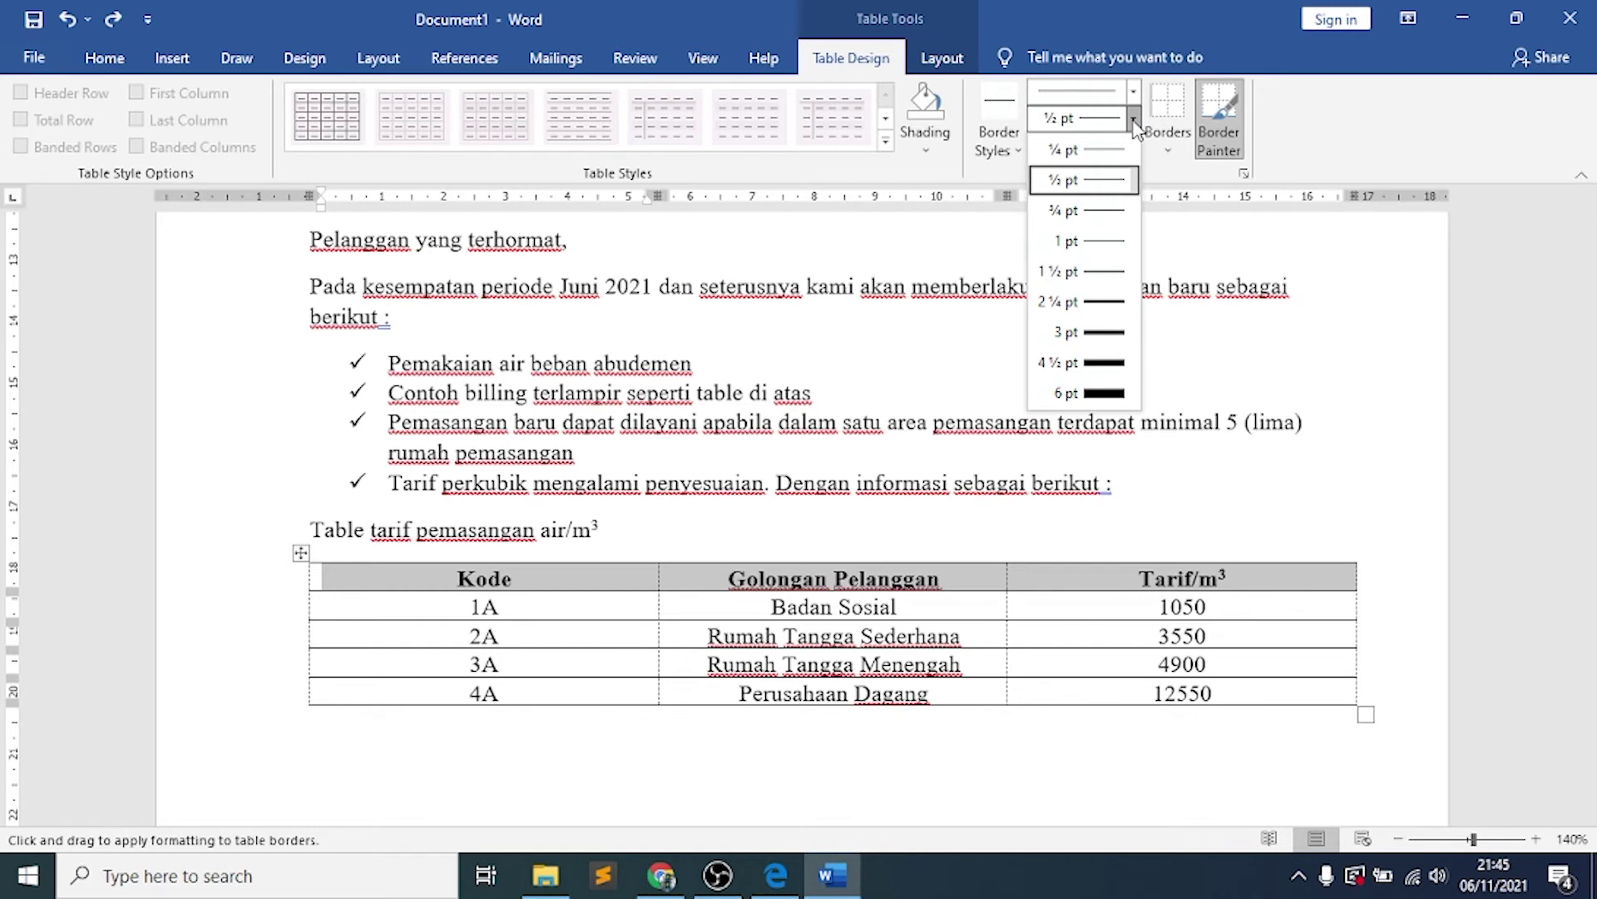
{"action": "left_click", "coordinate": [1107, 273]}
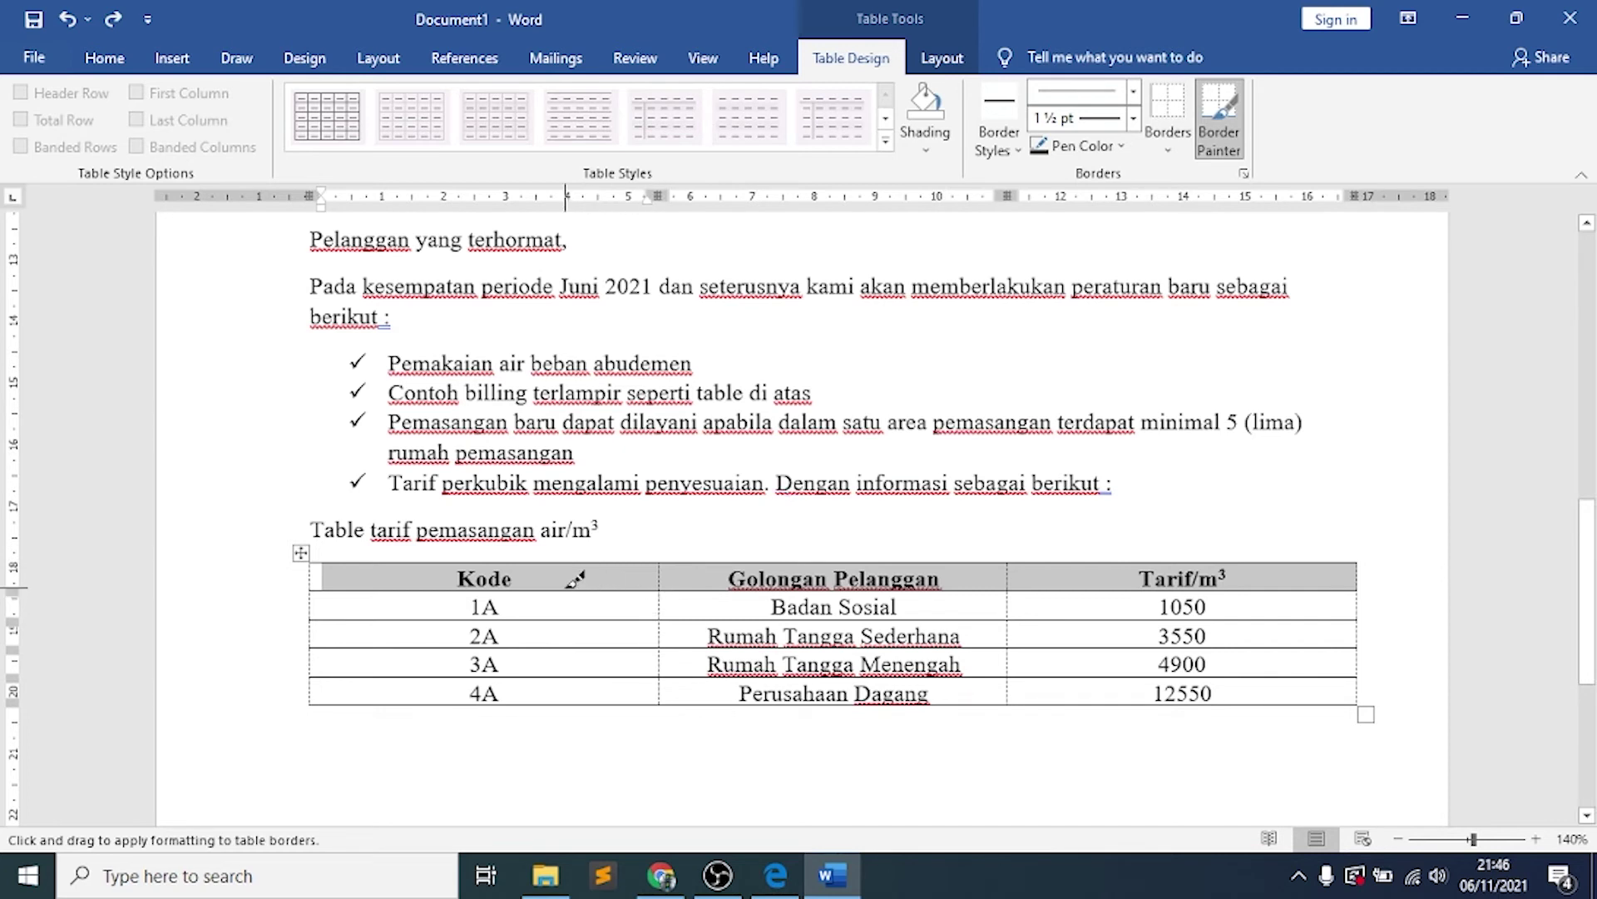
{"action": "left_click", "coordinate": [571, 585]}
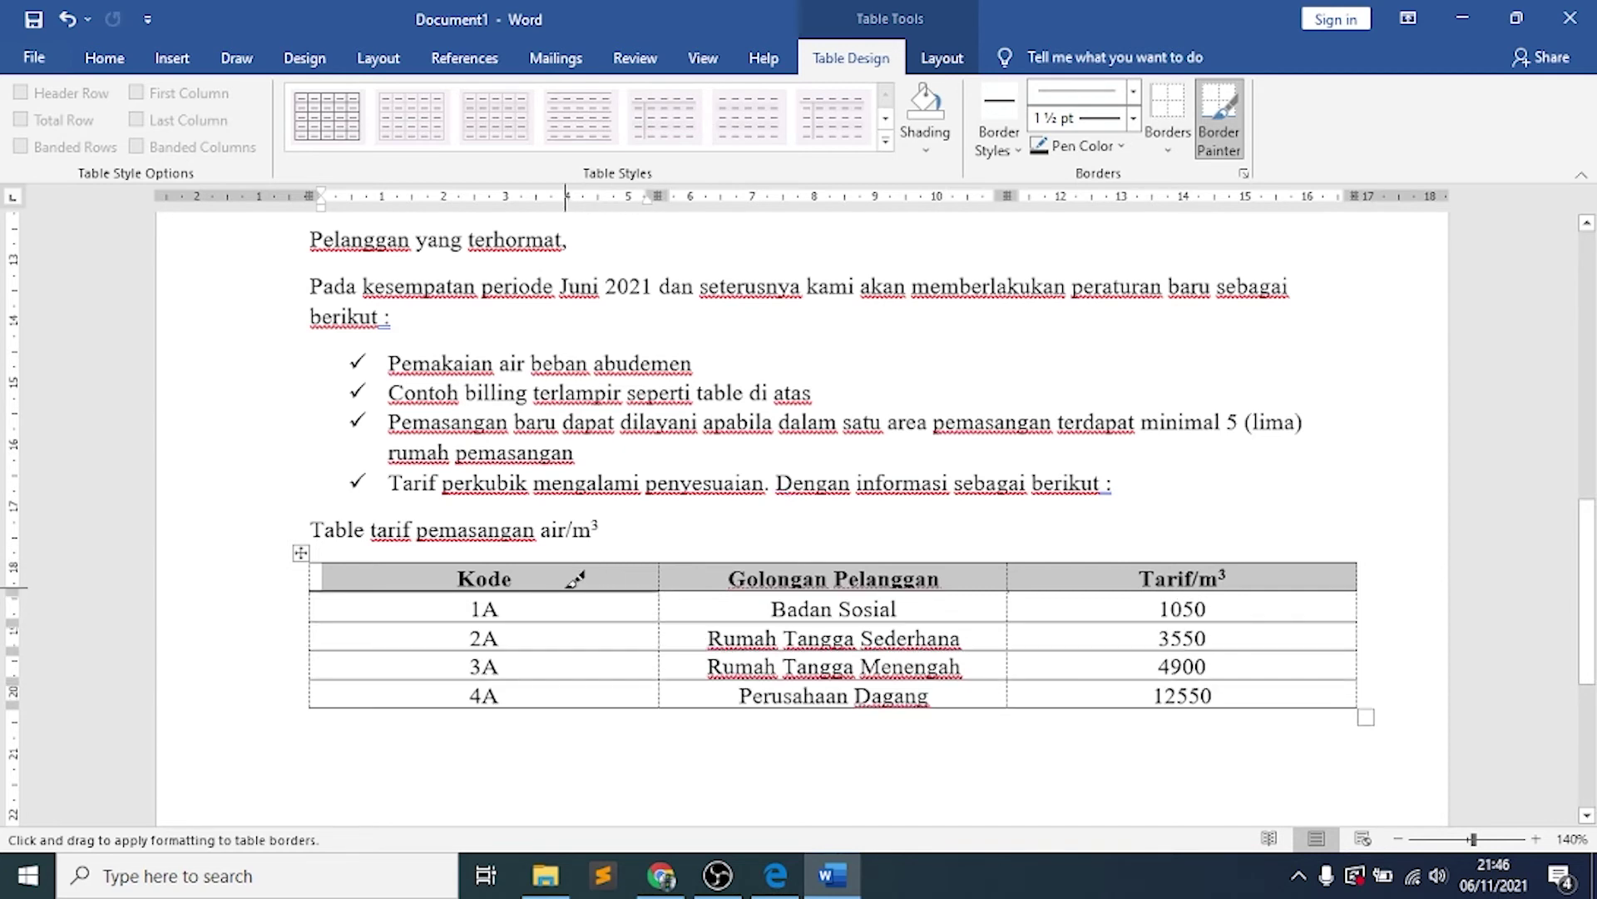
{"action": "left_click", "coordinate": [732, 588]}
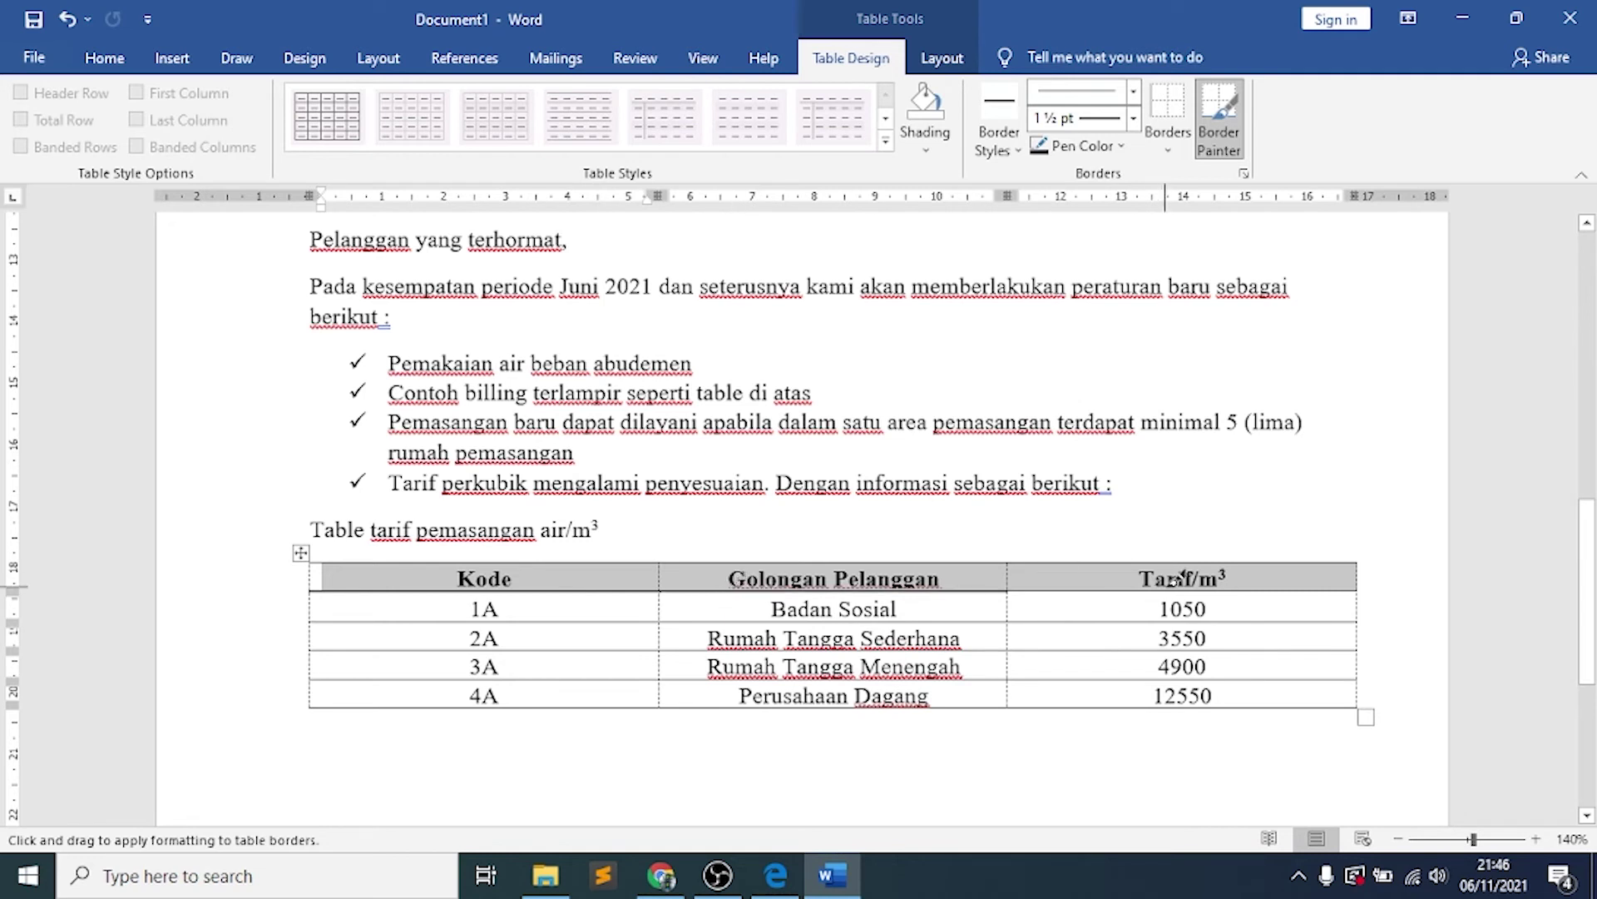
{"action": "left_click", "coordinate": [1087, 585]}
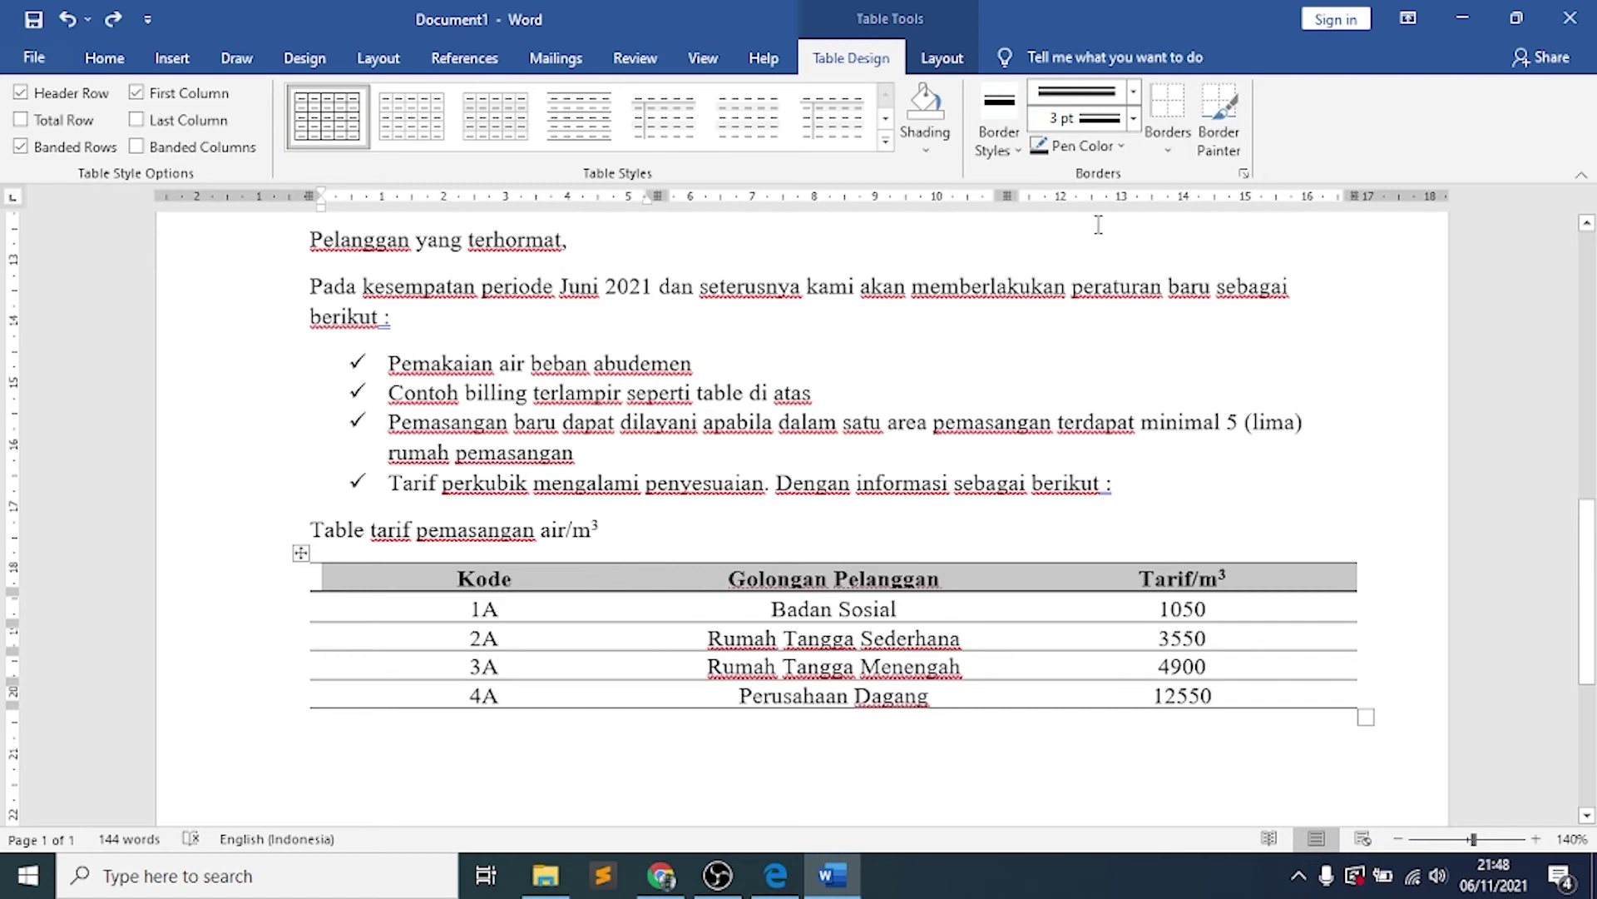
Paint a double-line 3 pt border above the Kode, Golongan Pelanggan and Tarif/m³ cells
{"action": "left_click", "coordinate": [1132, 94]}
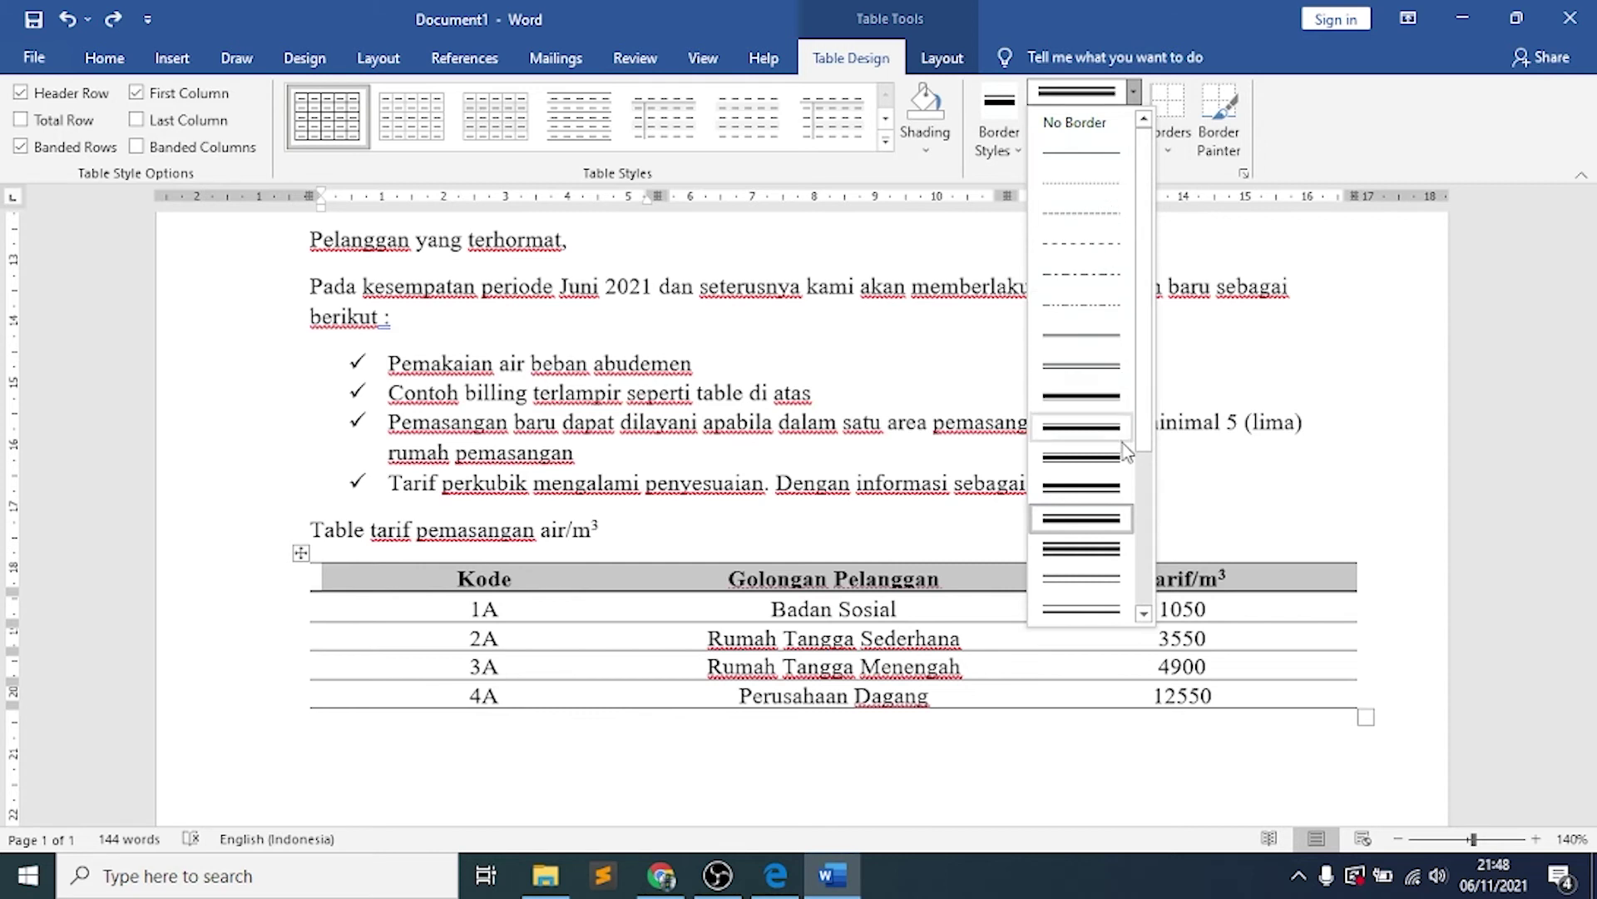
{"action": "left_click_drag", "start_coordinate": [1145, 418], "coordinate": [1152, 543]}
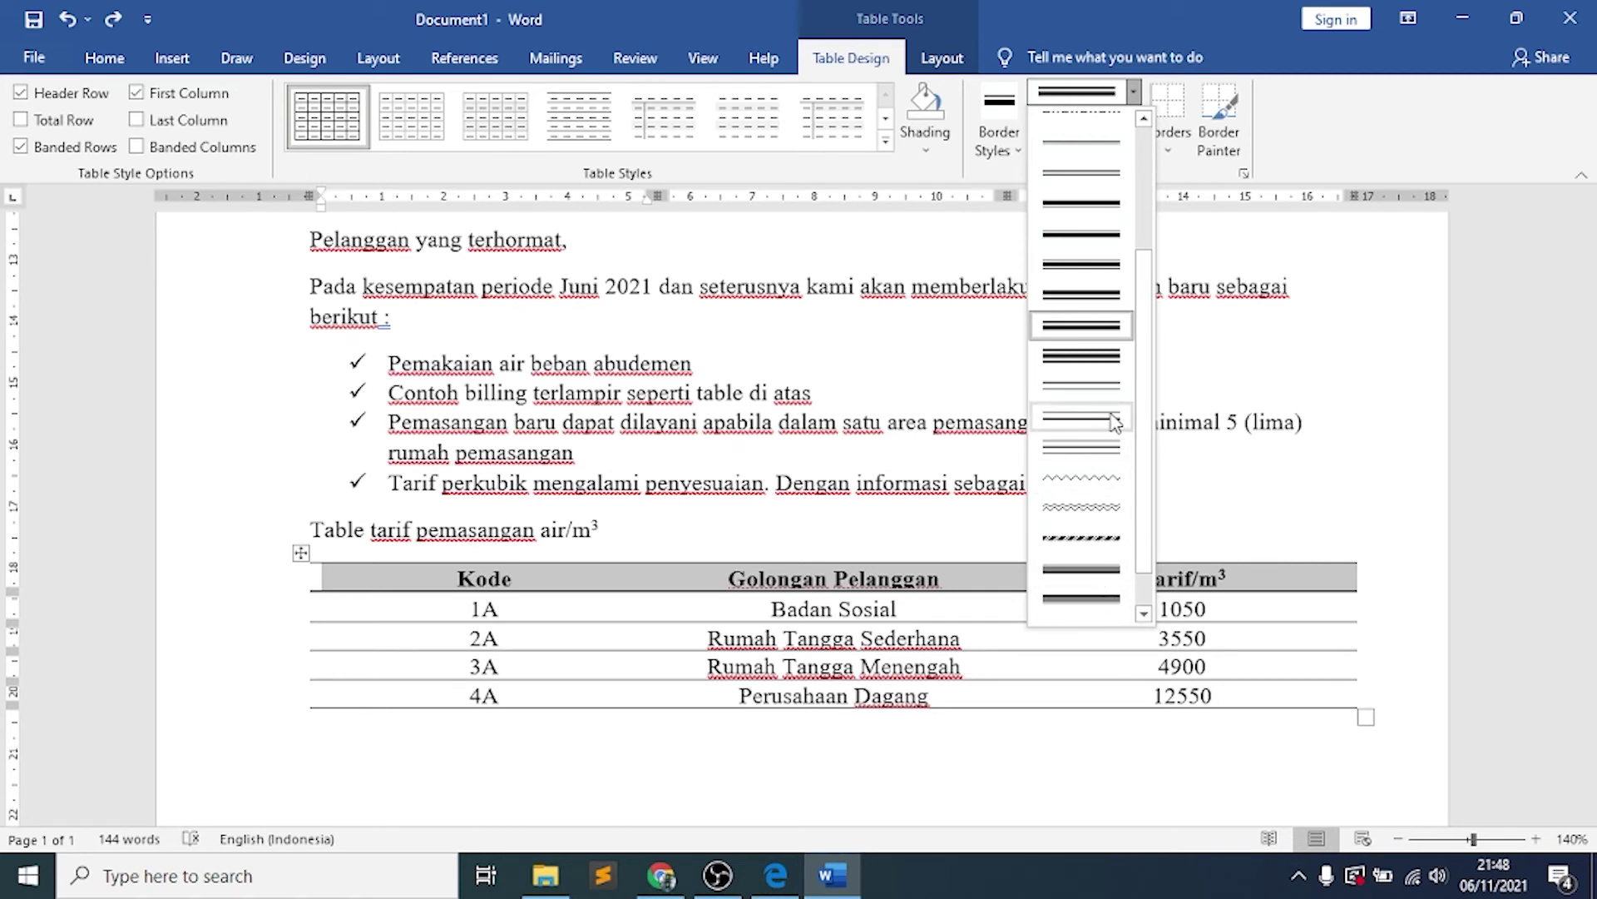
{"action": "left_click", "coordinate": [1113, 421]}
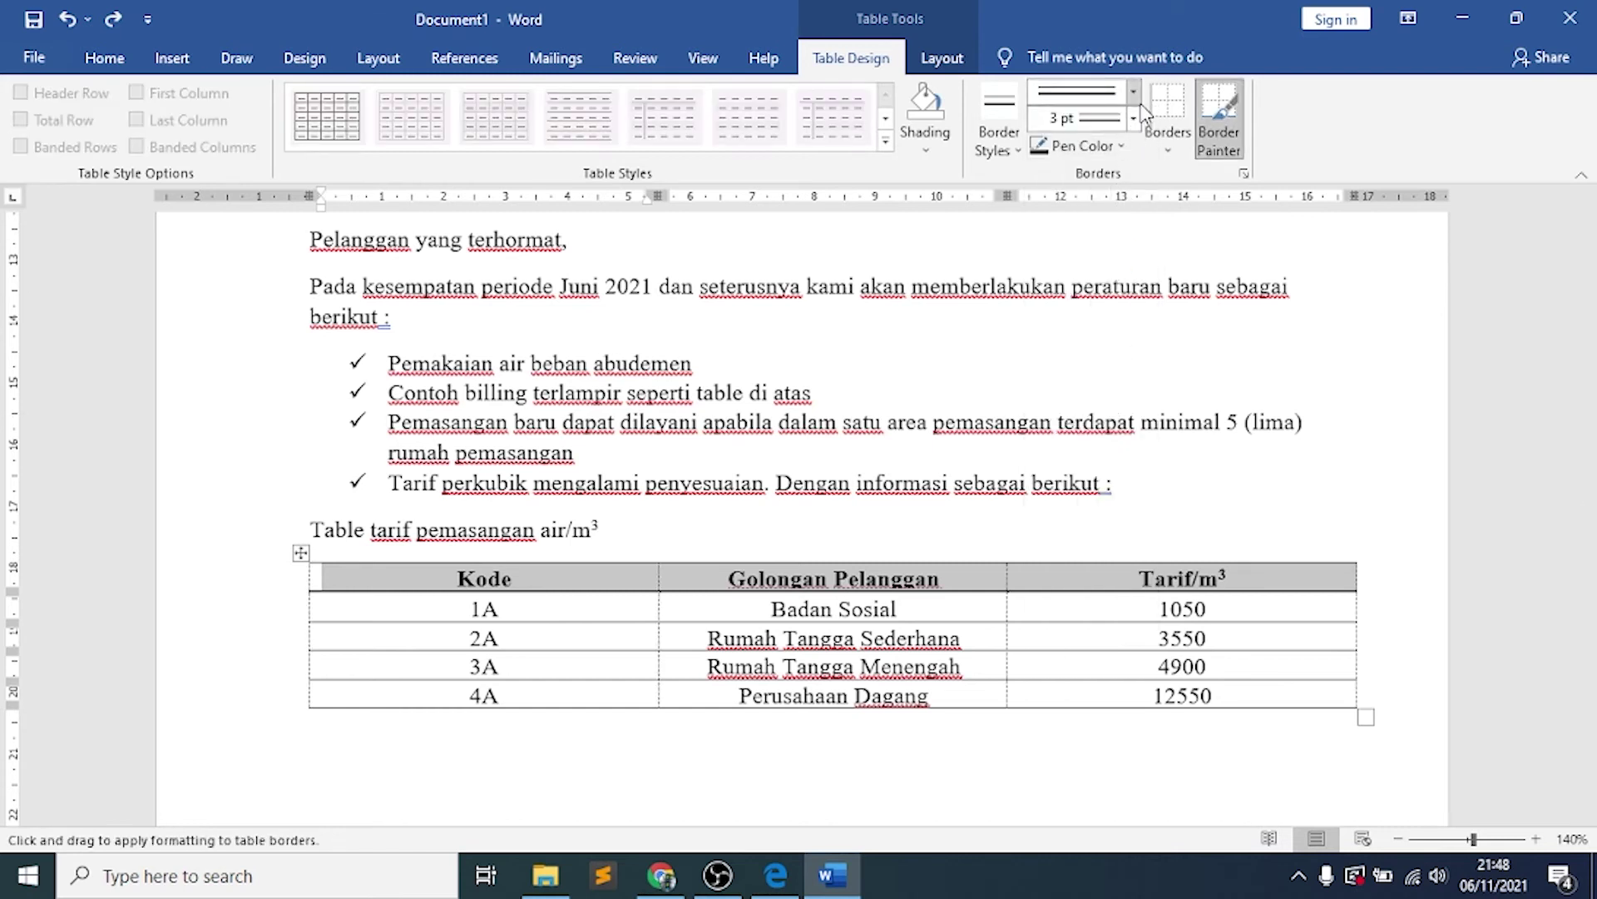
{"action": "left_click", "coordinate": [630, 552]}
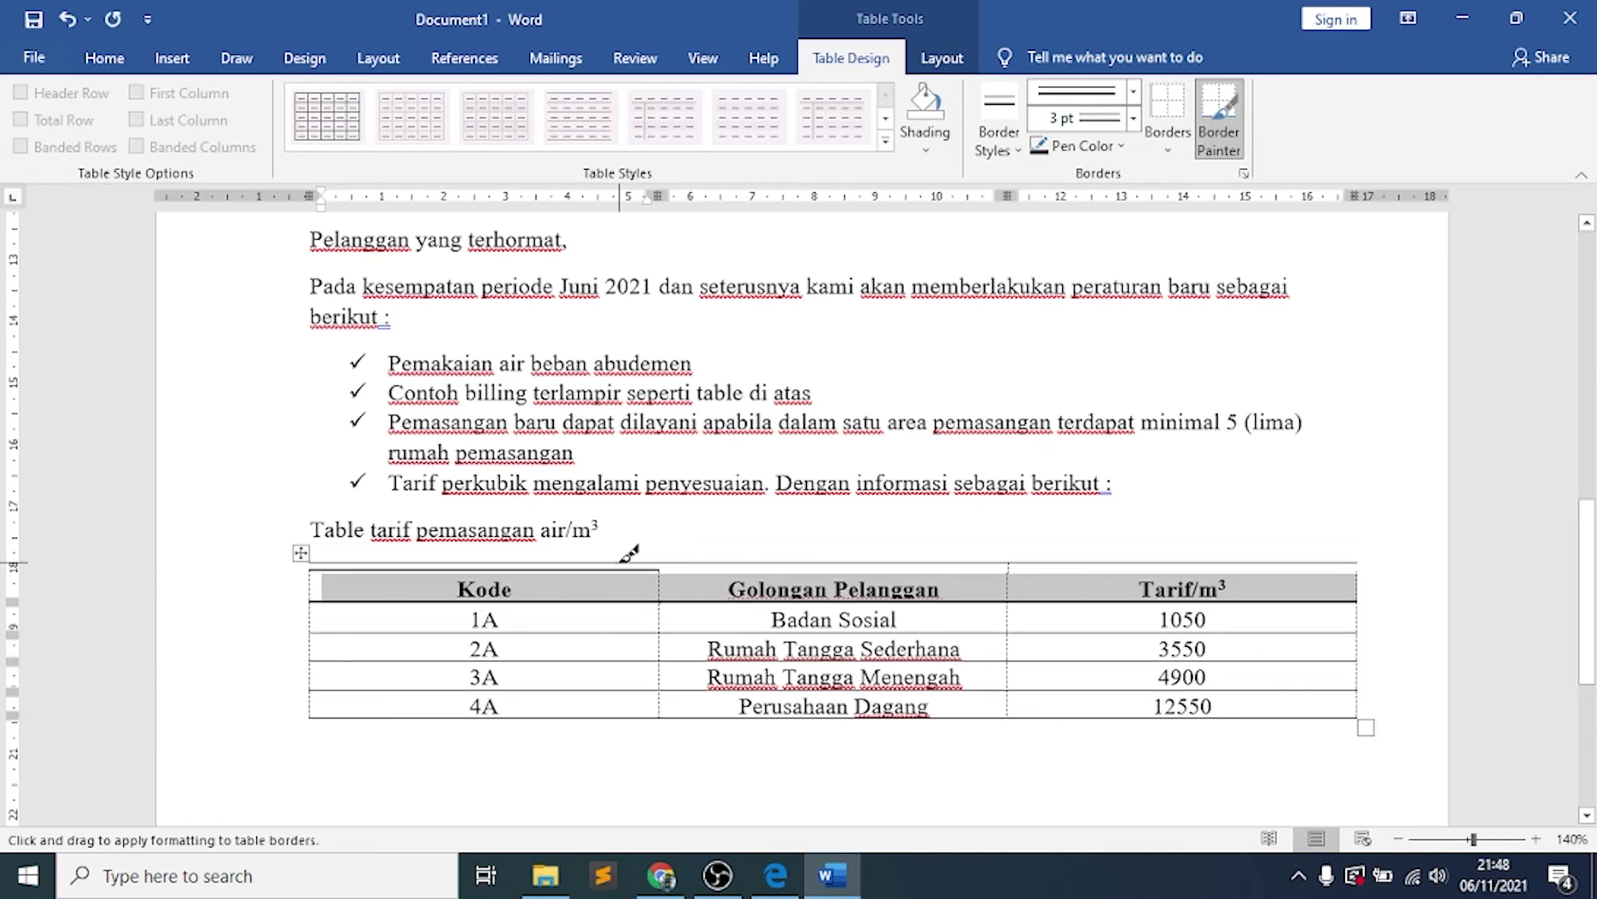
{"action": "left_click", "coordinate": [711, 553]}
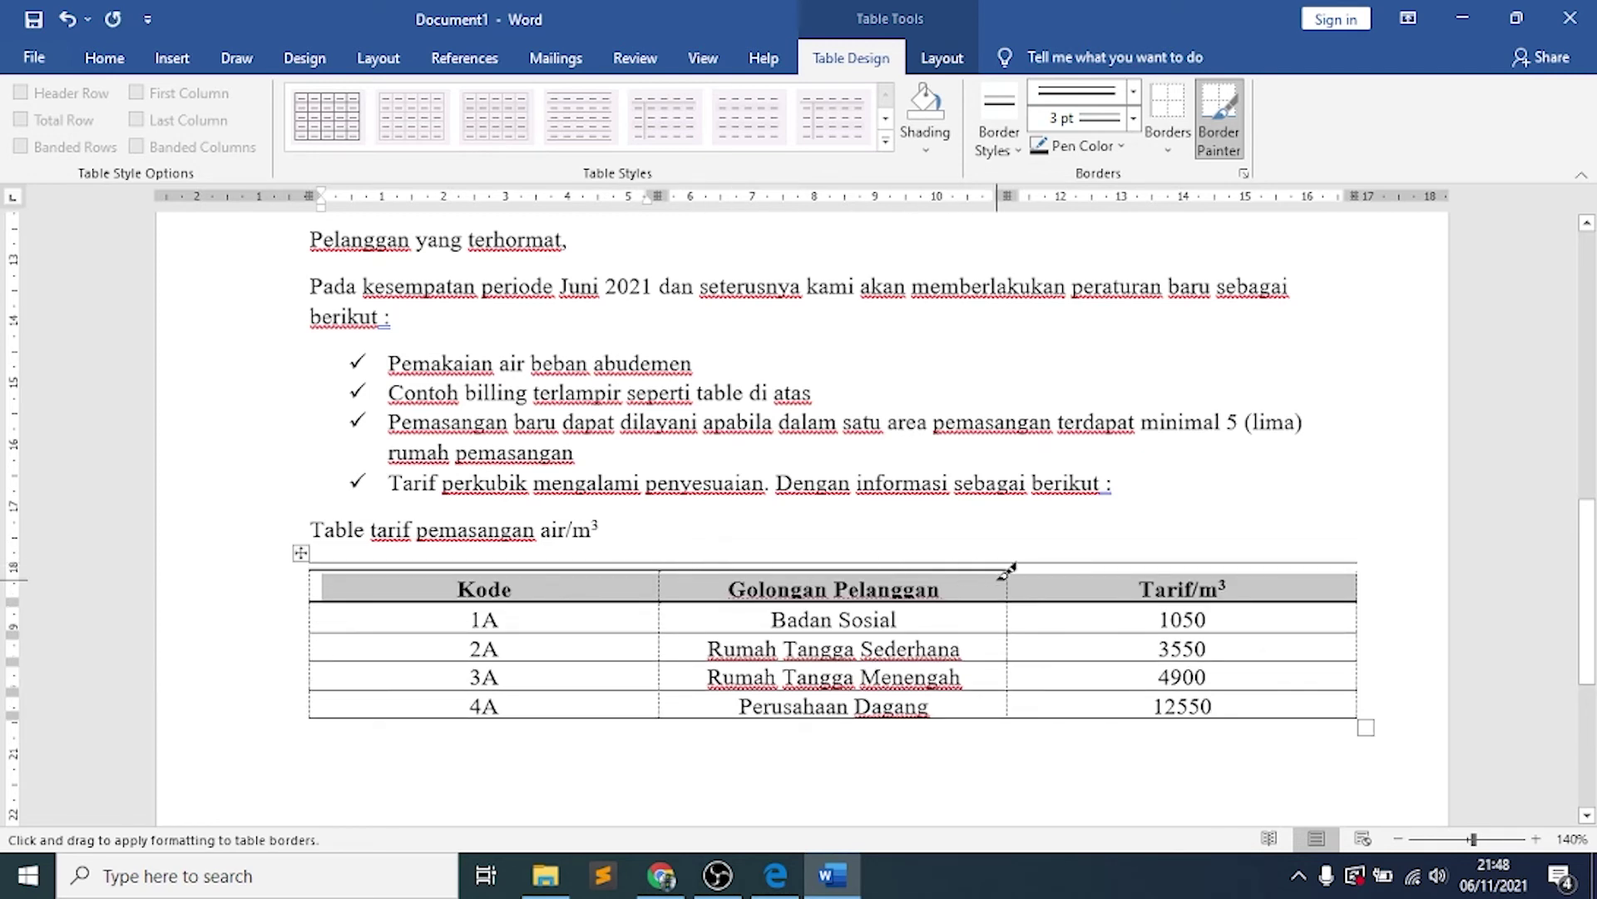
{"action": "left_click", "coordinate": [1051, 563]}
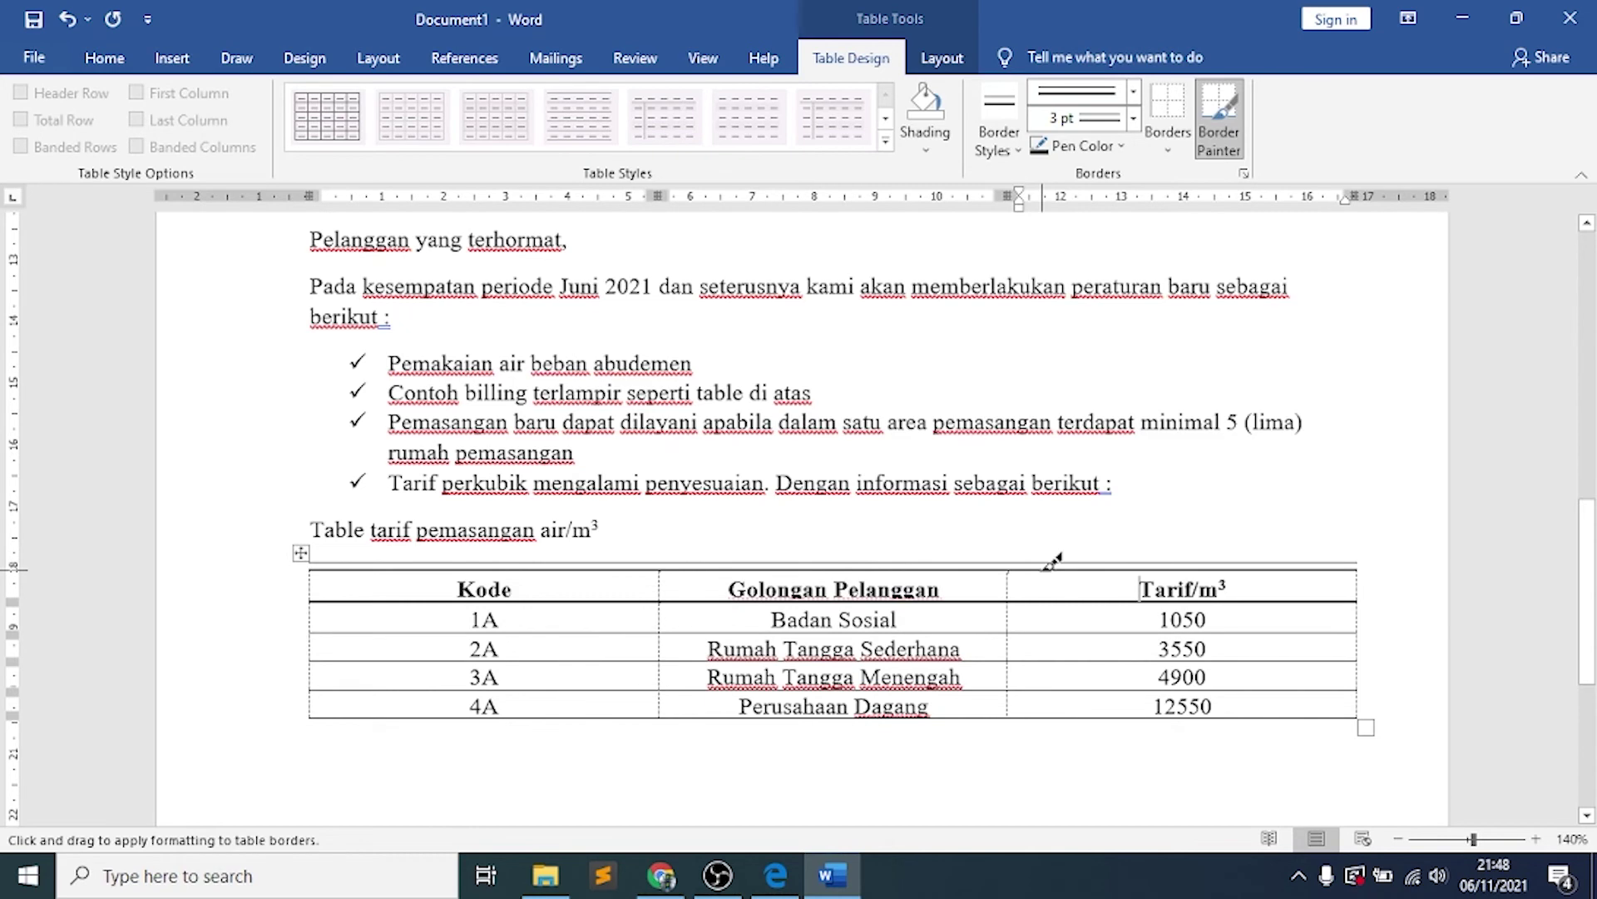
{"action": "left_click", "coordinate": [1216, 125]}
{"action": "scroll", "coordinate": [1099, 622], "scroll_direction": "down", "scroll_amount": 5}
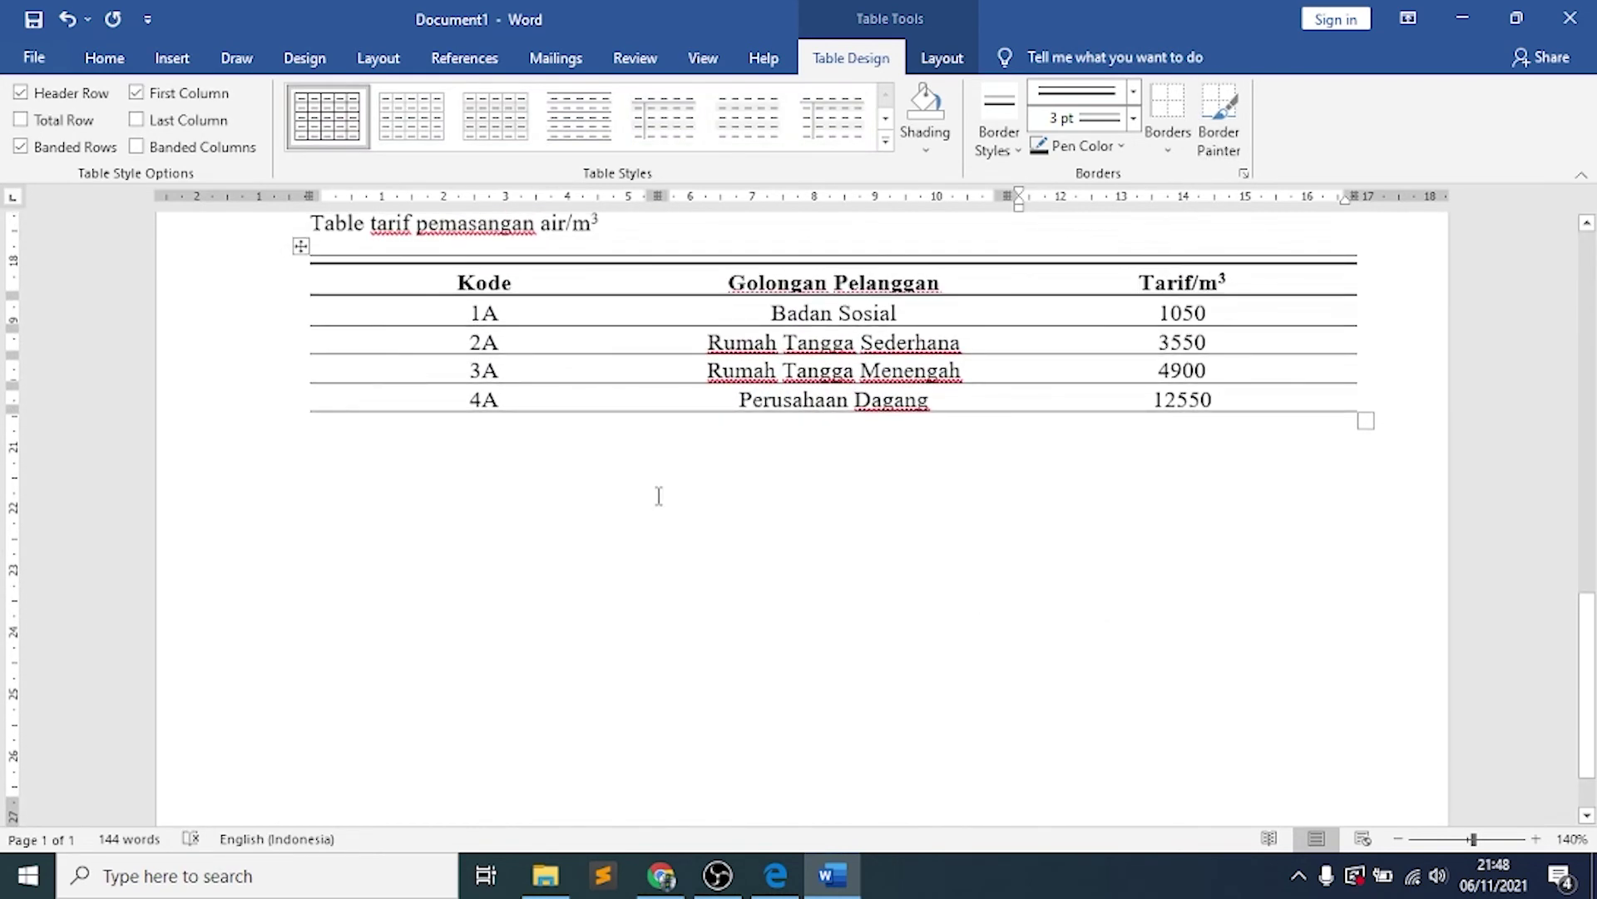
Select the 4A row and paint a thick double 2¼ pt line under its cells
{"action": "left_click", "coordinate": [510, 397]}
{"action": "left_click_drag", "start_coordinate": [562, 401], "coordinate": [1102, 398]}
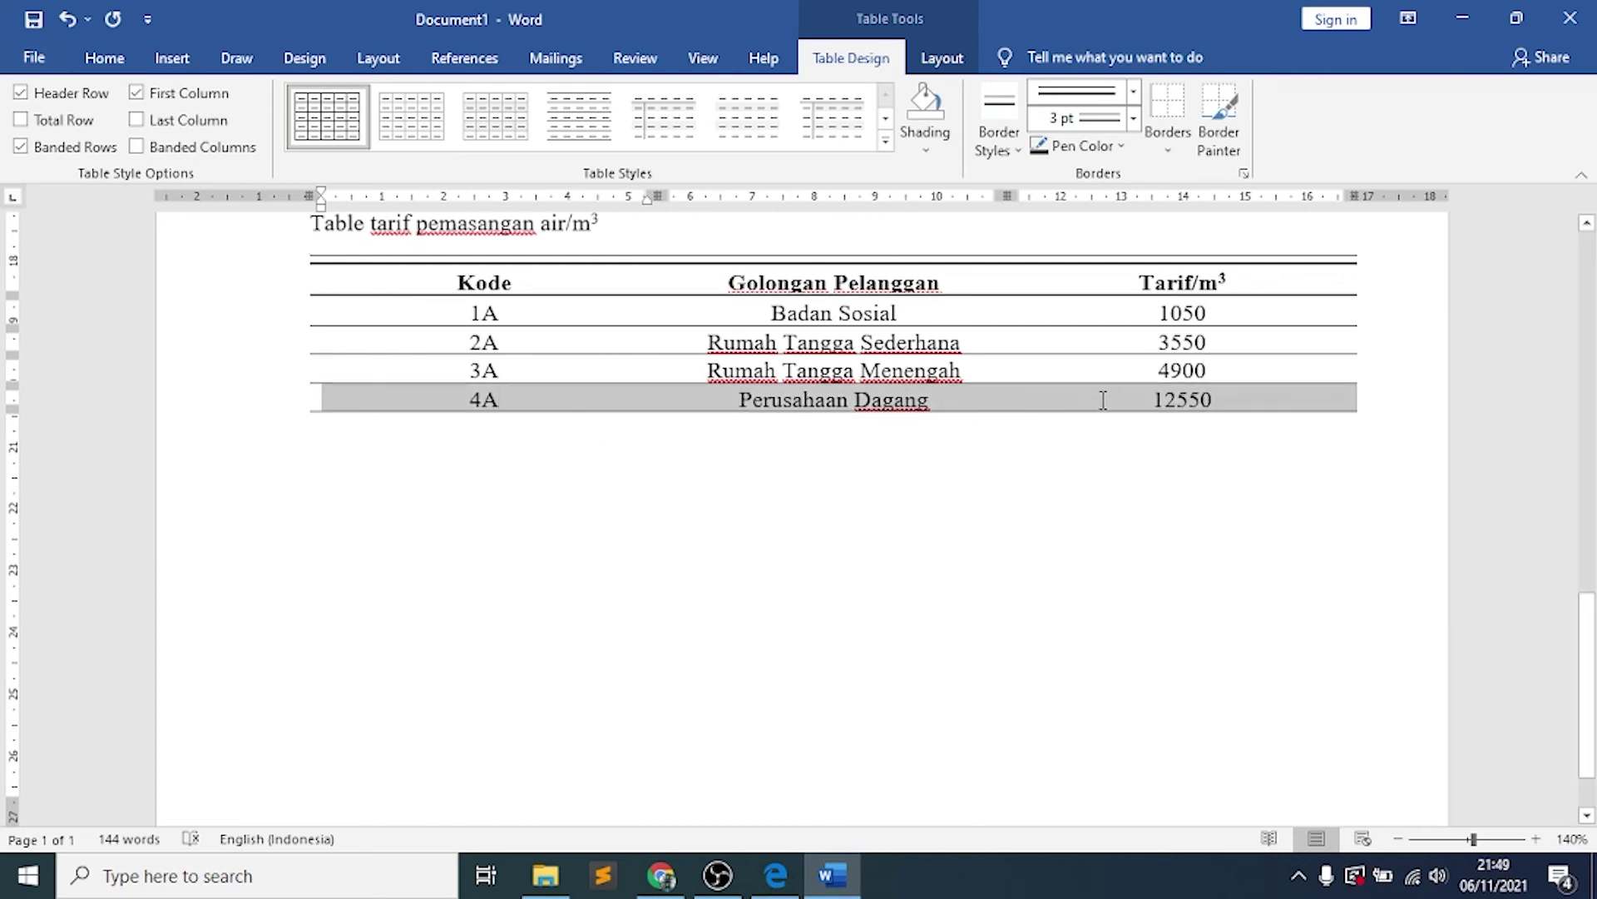
{"action": "left_click", "coordinate": [1133, 92]}
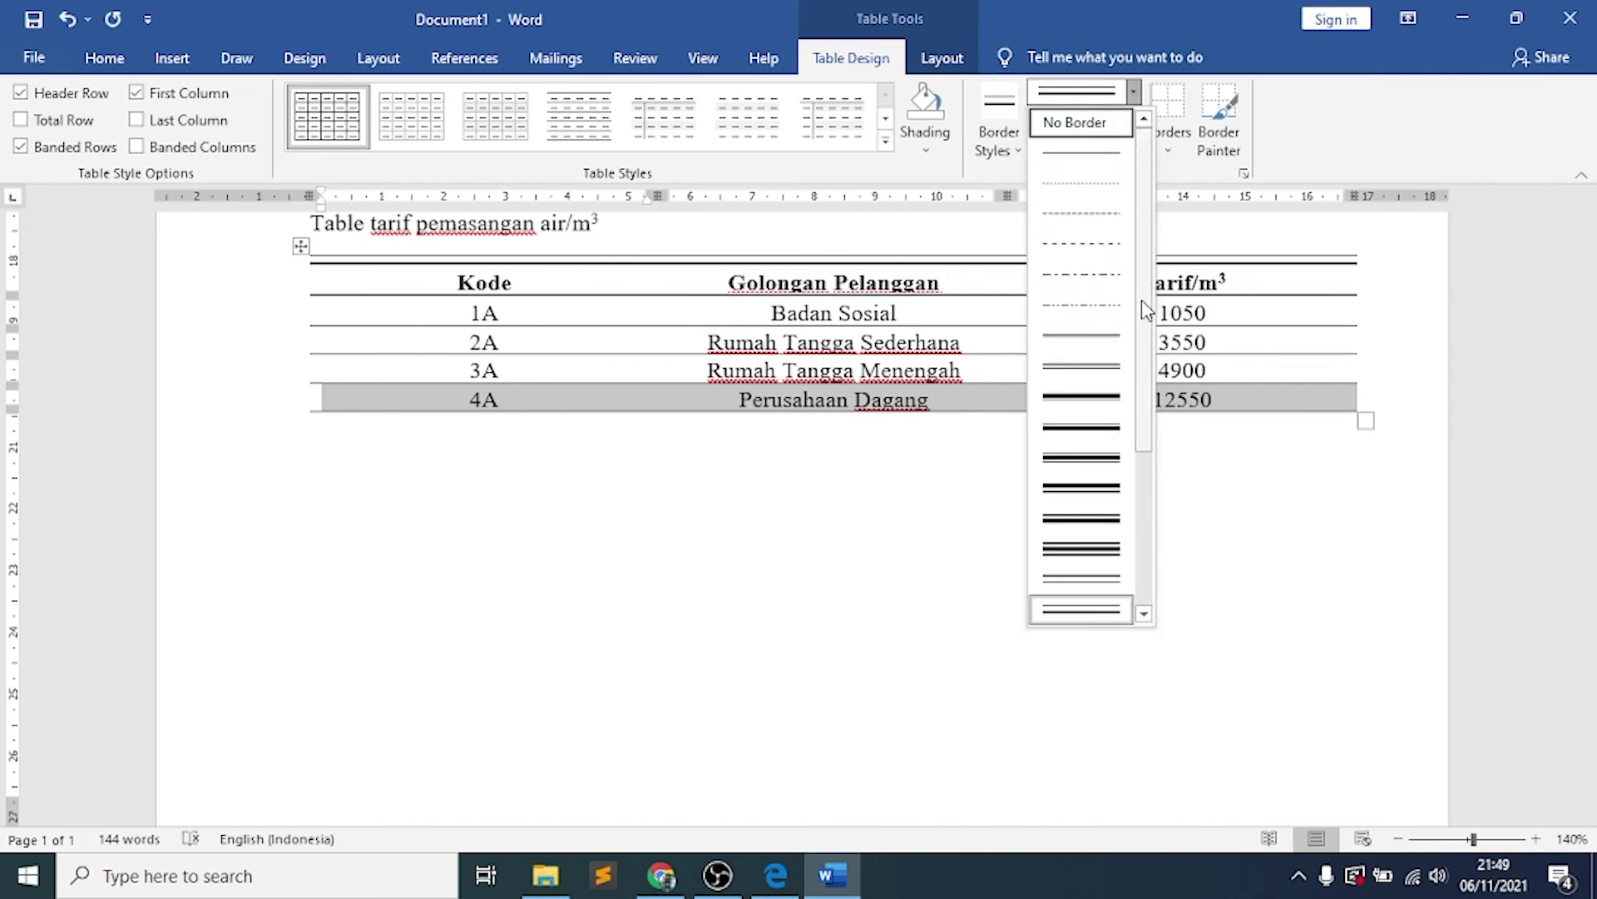
{"action": "mouse_move", "coordinate": [1147, 310]}
{"action": "left_mouse_down"}
{"action": "mouse_move", "coordinate": [1157, 380]}
{"action": "mouse_move", "coordinate": [1145, 347]}
{"action": "left_mouse_up"}
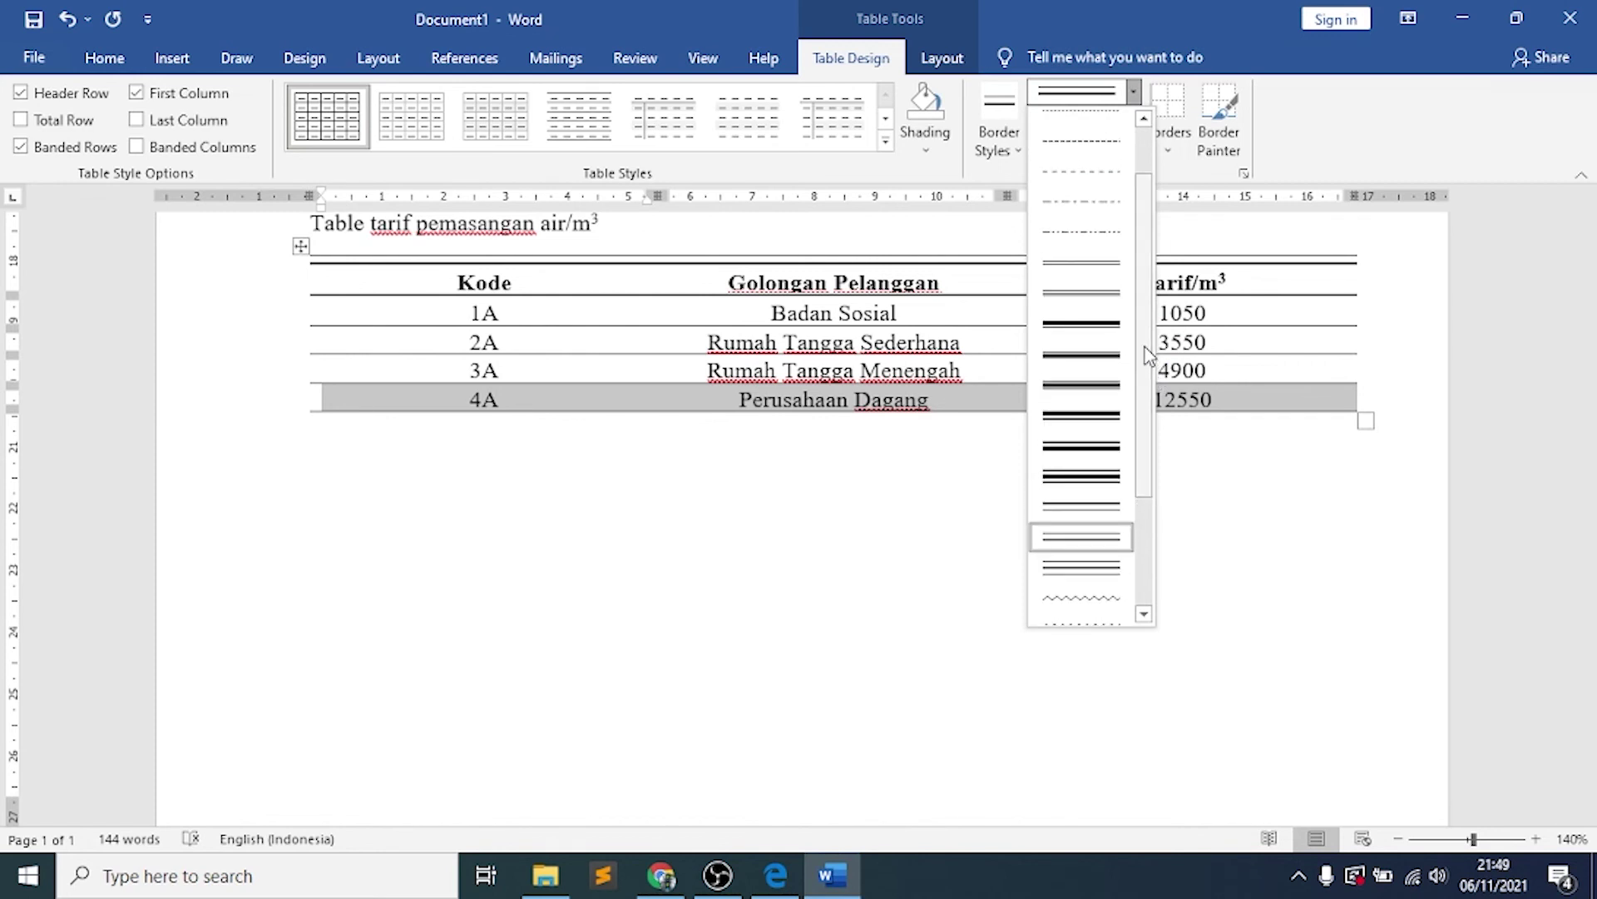
{"action": "left_click", "coordinate": [1095, 371]}
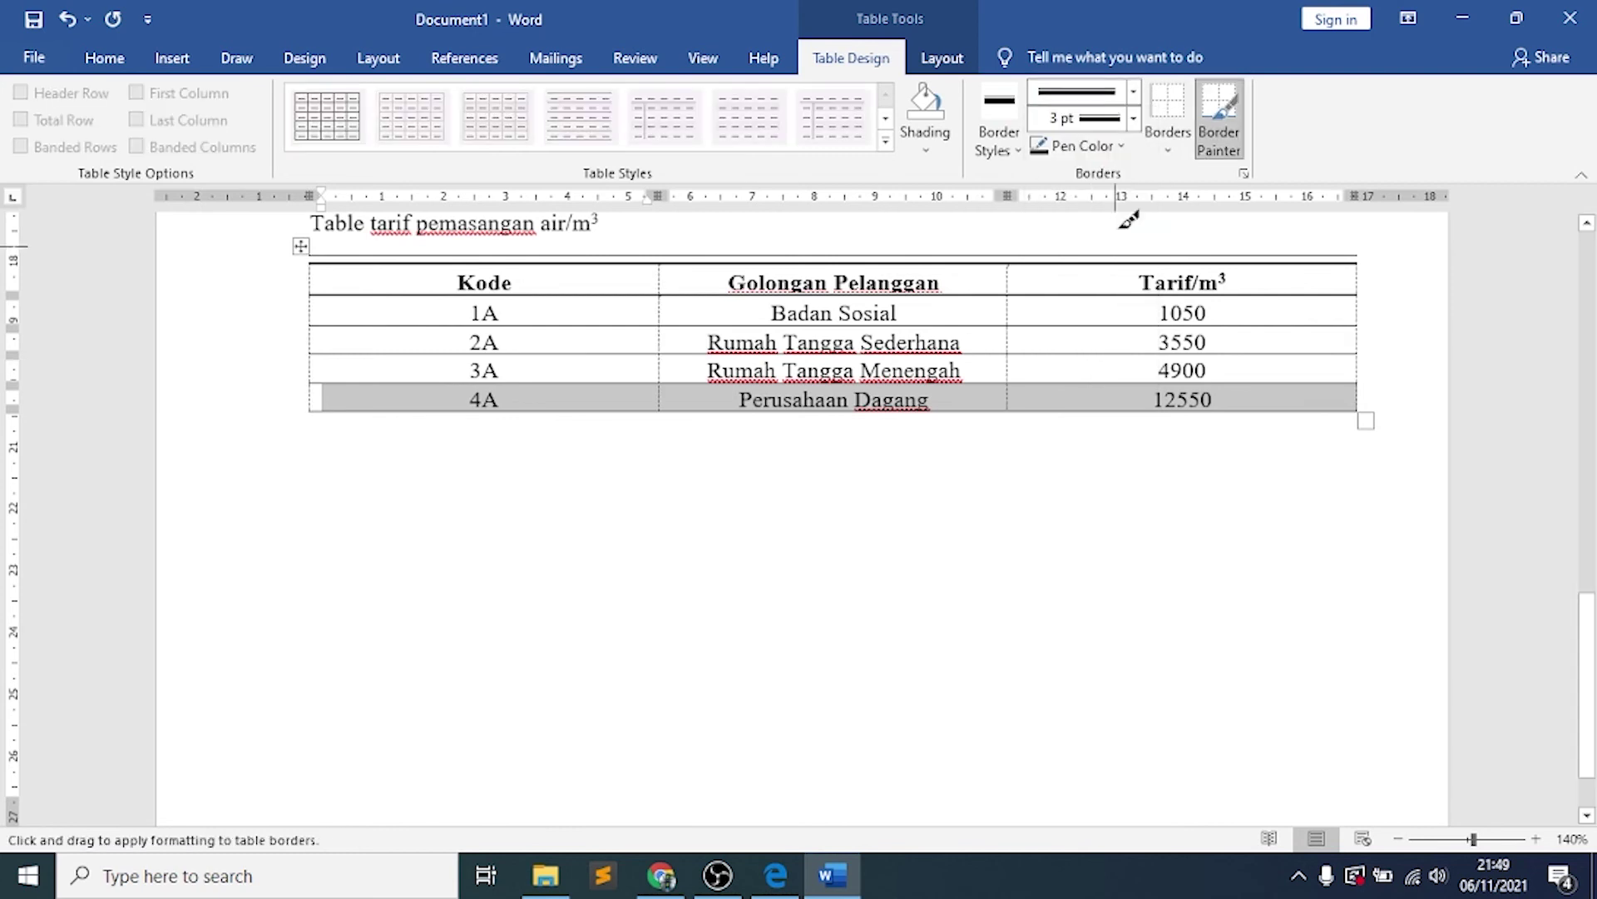
{"action": "left_click", "coordinate": [1134, 120]}
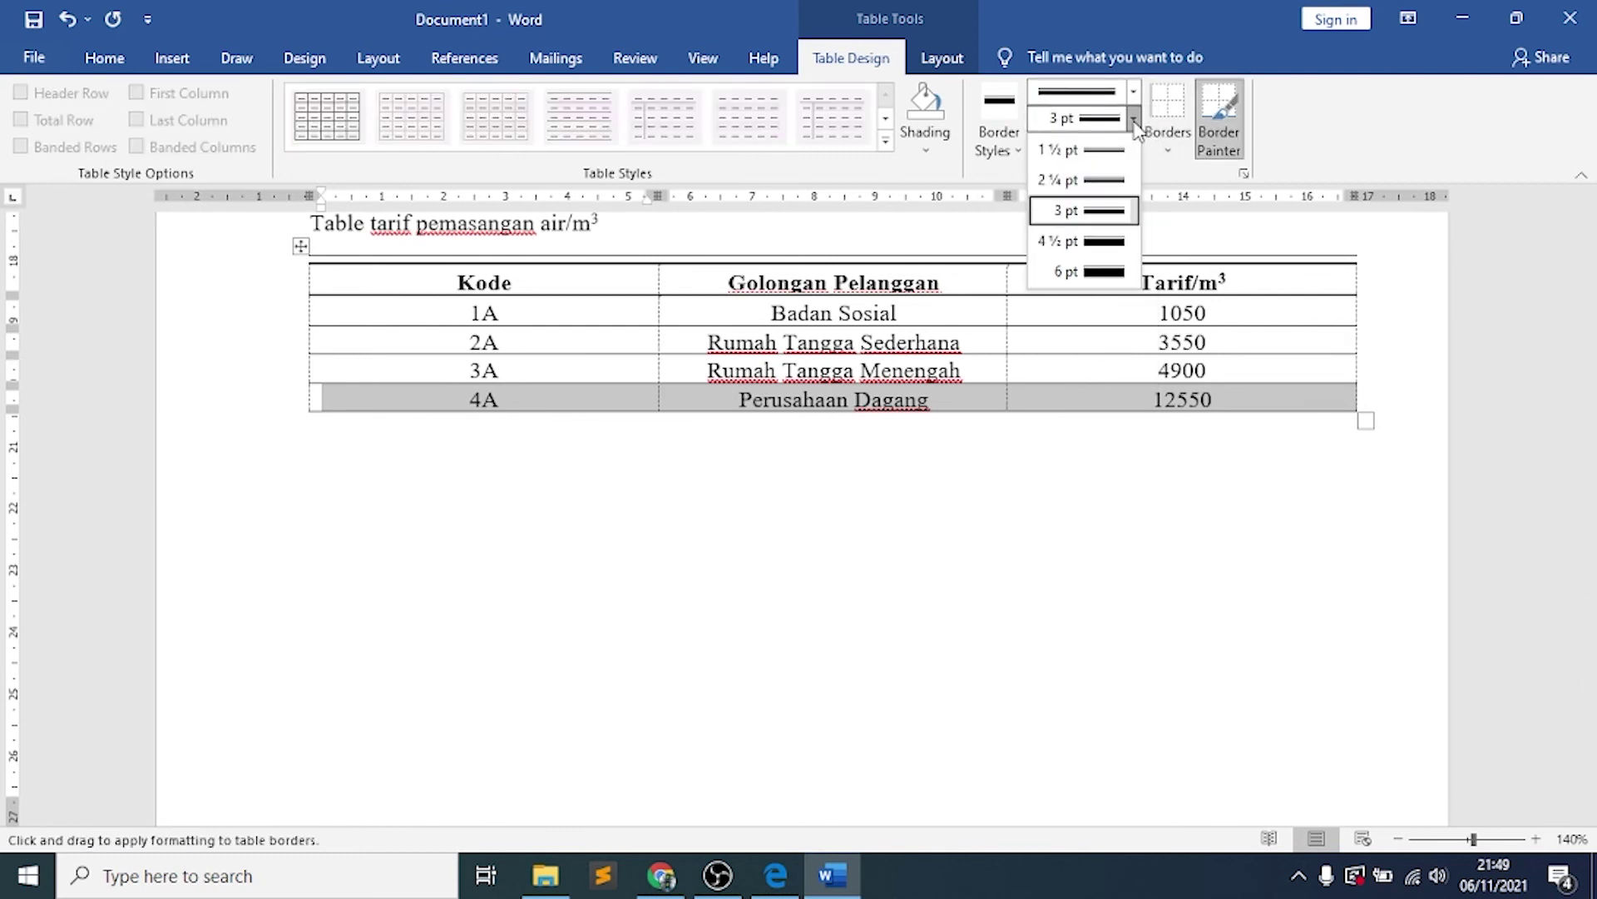
{"action": "left_click", "coordinate": [1115, 181]}
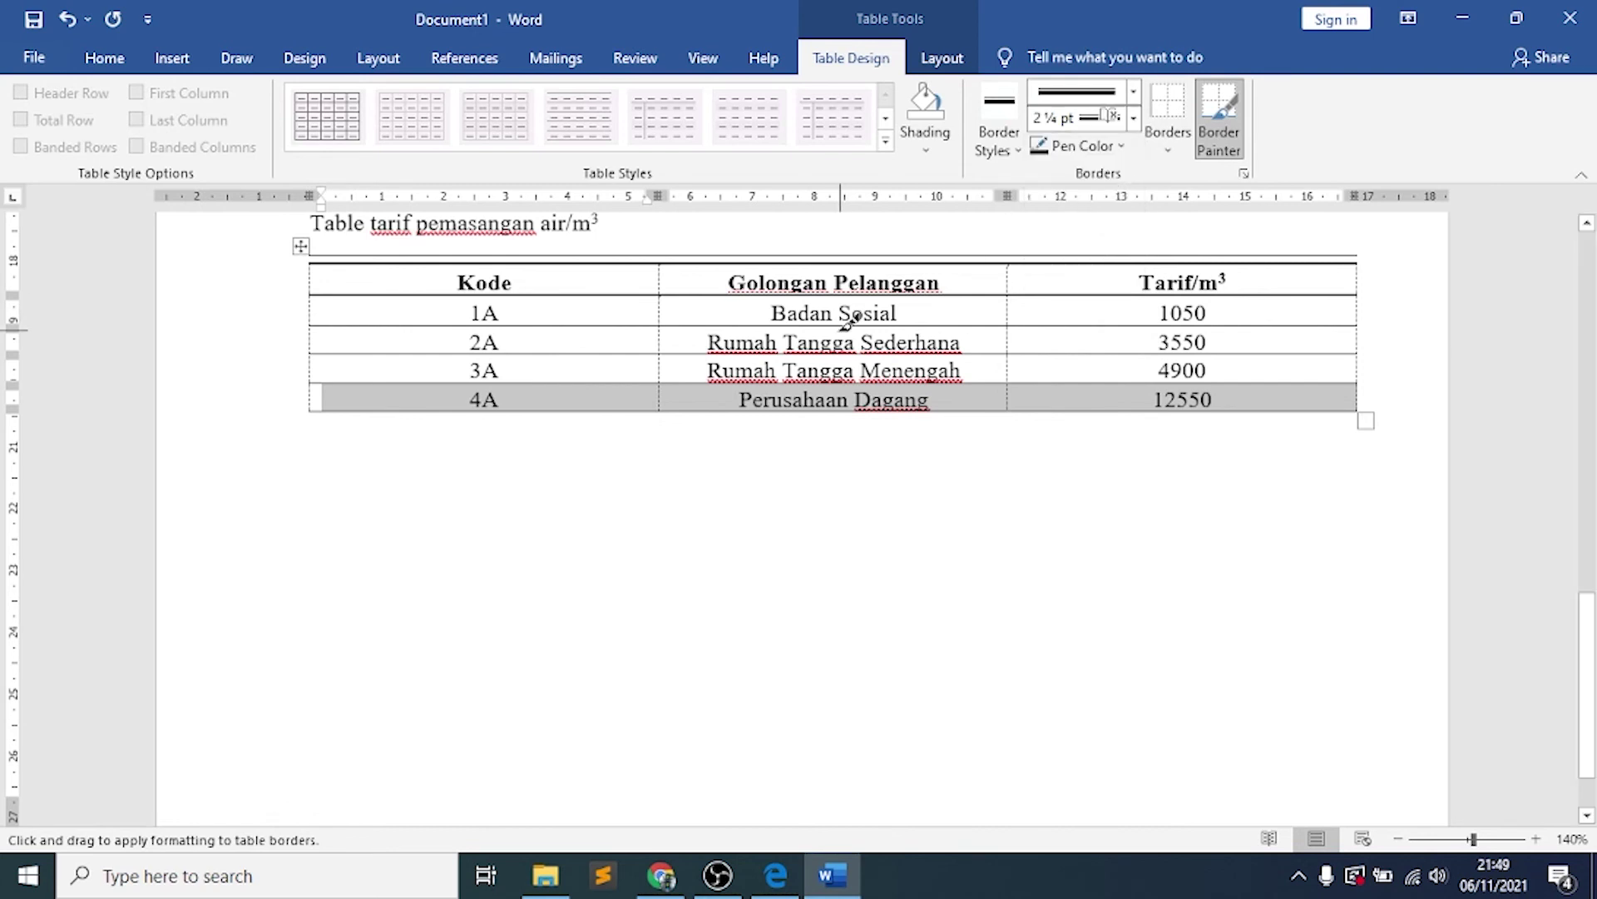
{"action": "left_click", "coordinate": [622, 412]}
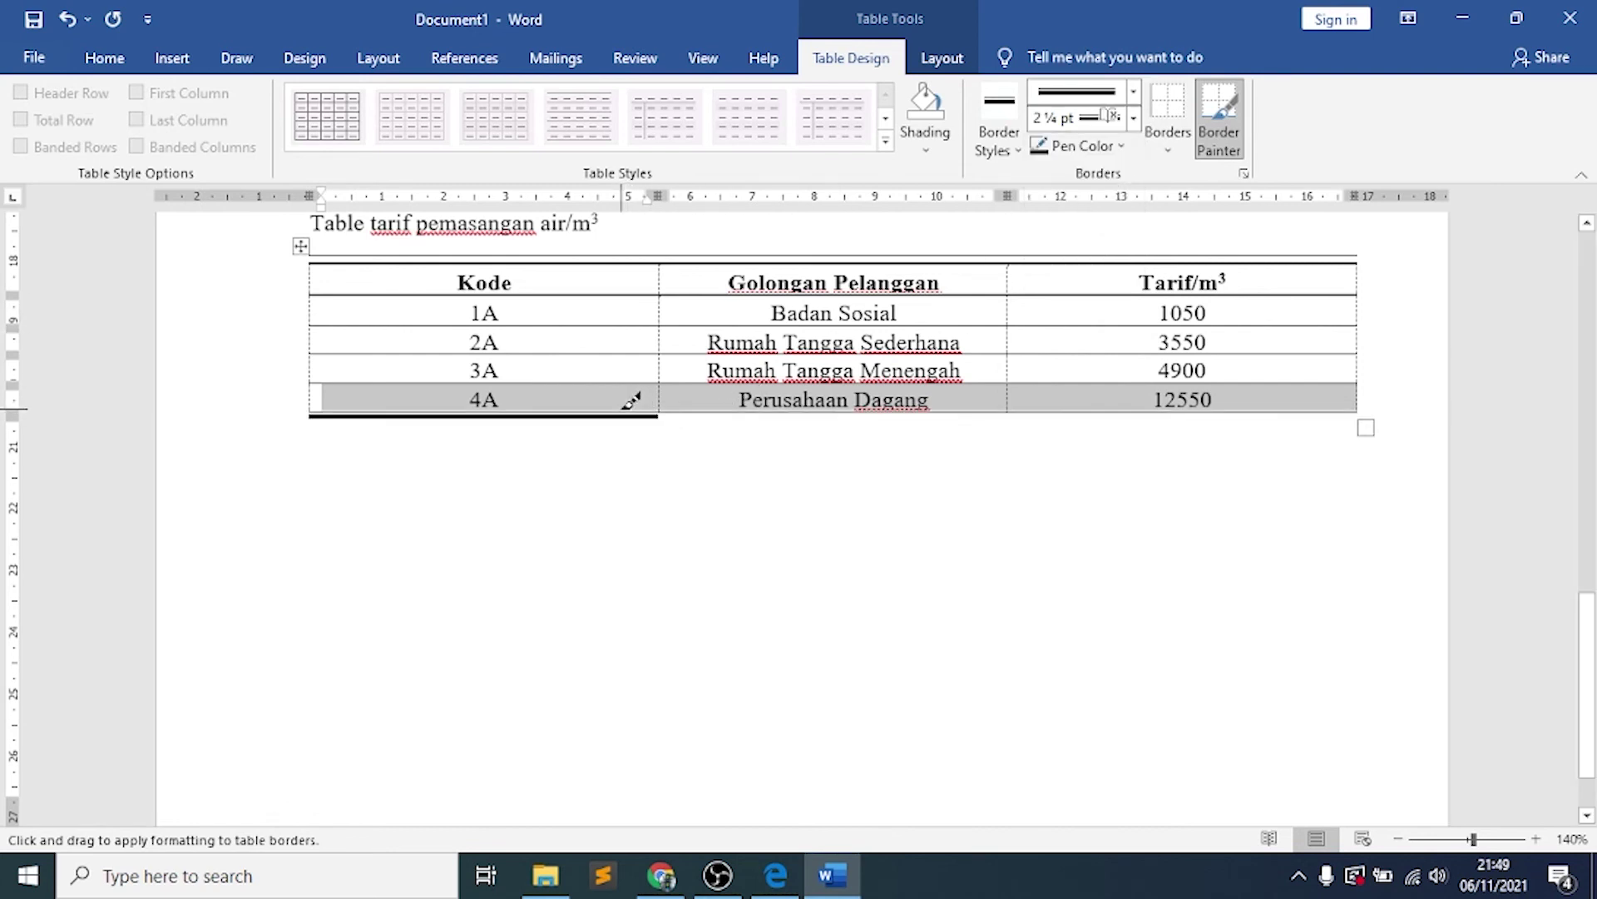
{"action": "left_click", "coordinate": [728, 412]}
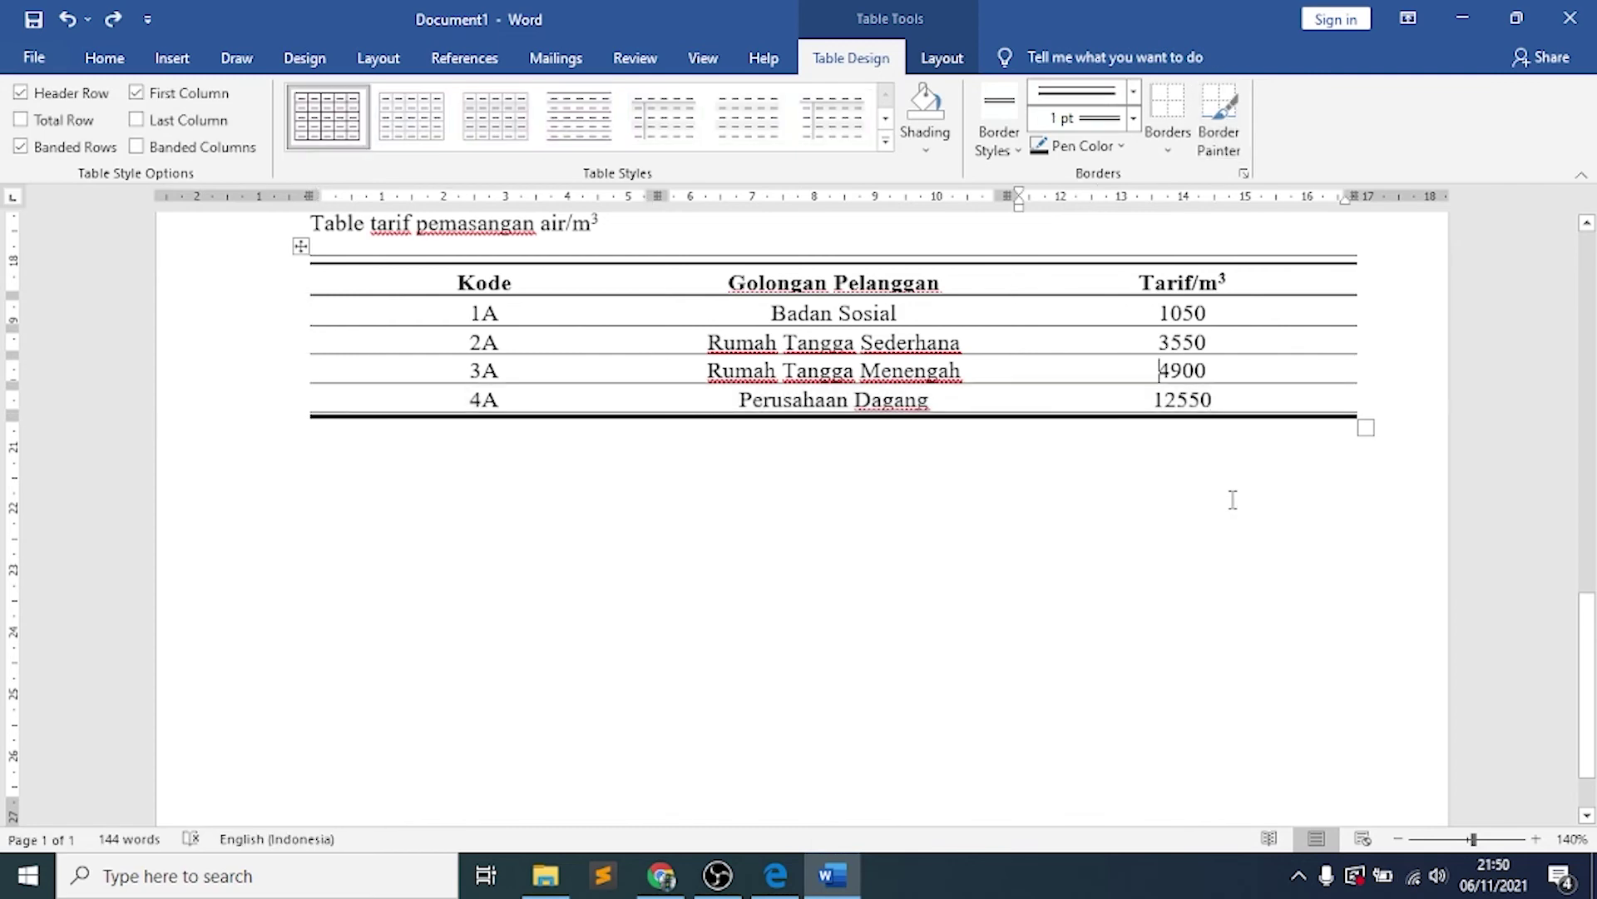
{"action": "scroll", "coordinate": [1233, 500], "scroll_direction": "up", "scroll_amount": 3}
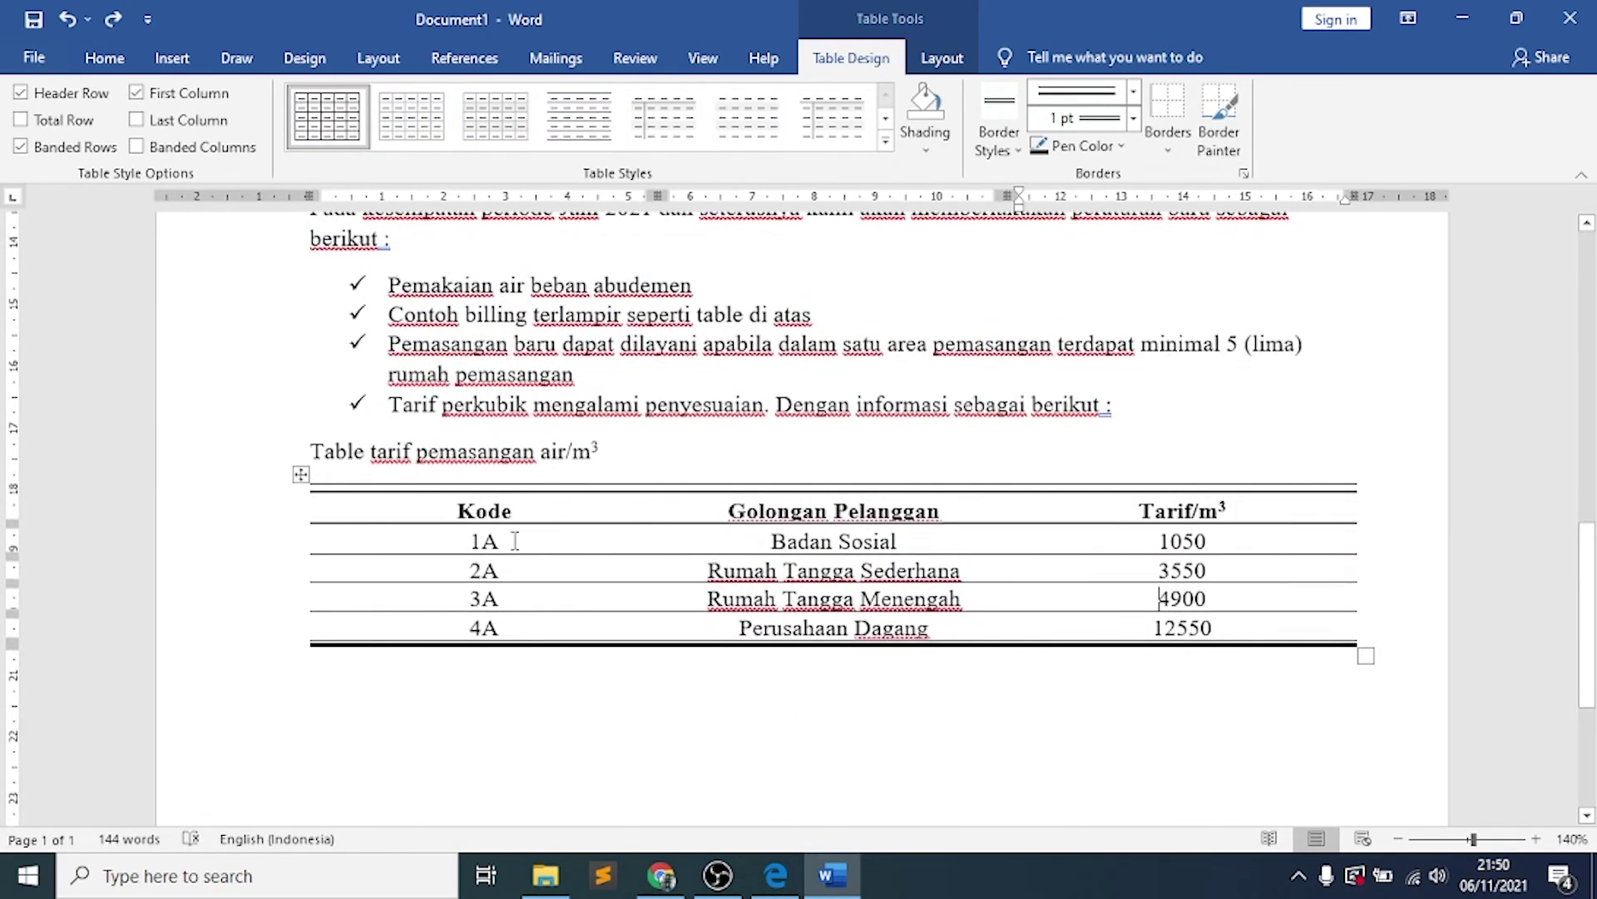
{"action": "left_click", "coordinate": [775, 875]}
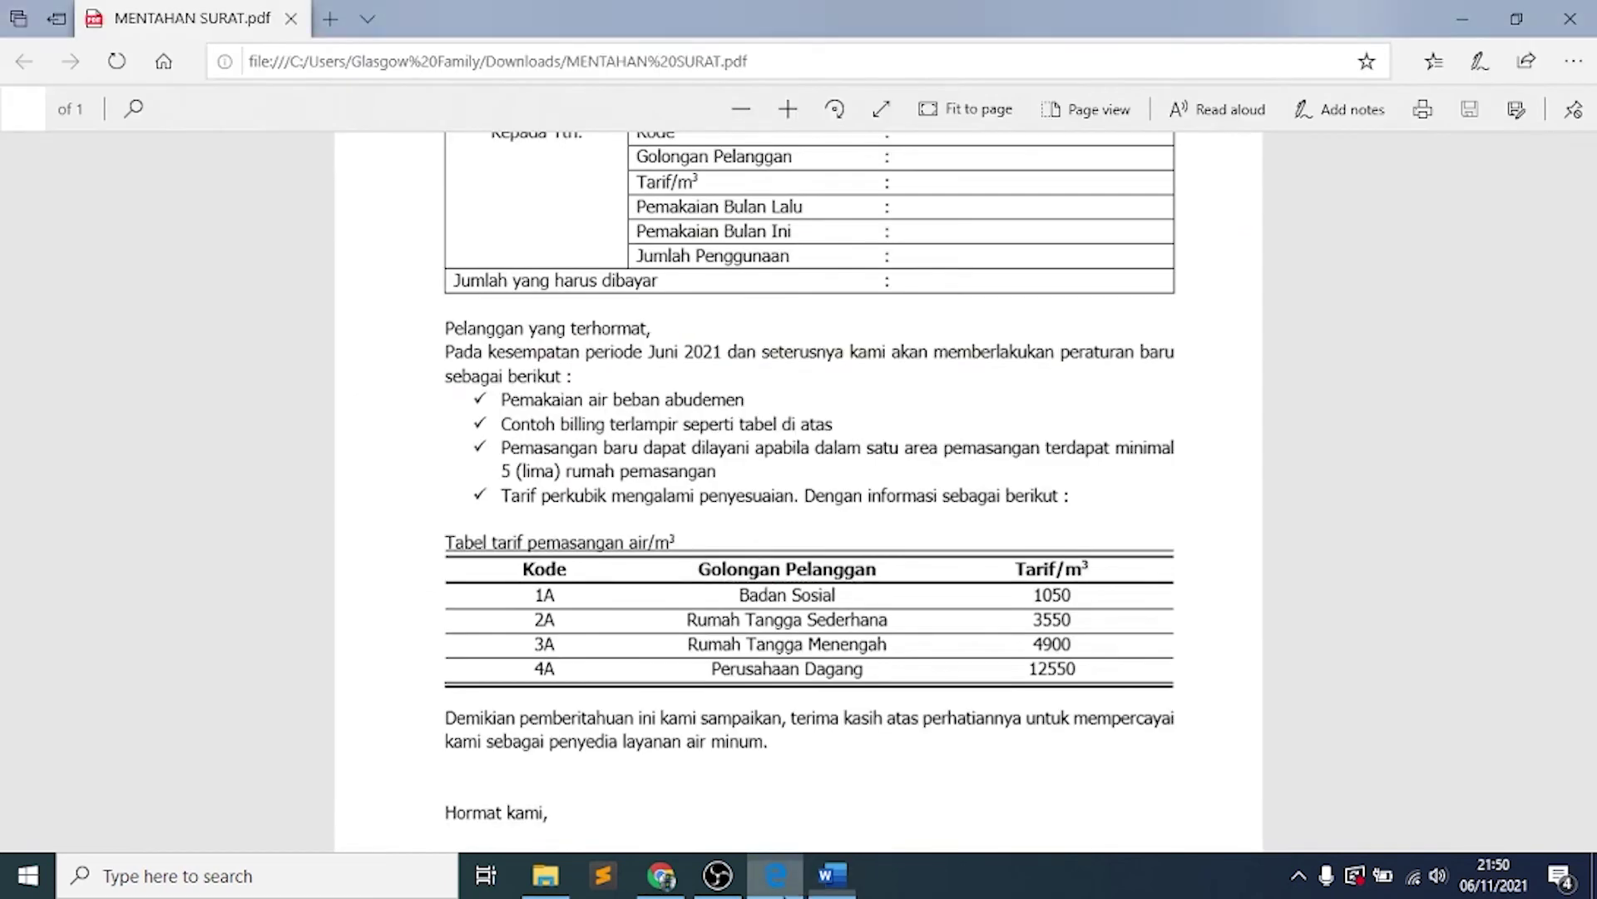
{"action": "scroll", "coordinate": [861, 605], "scroll_direction": "down", "scroll_amount": 1}
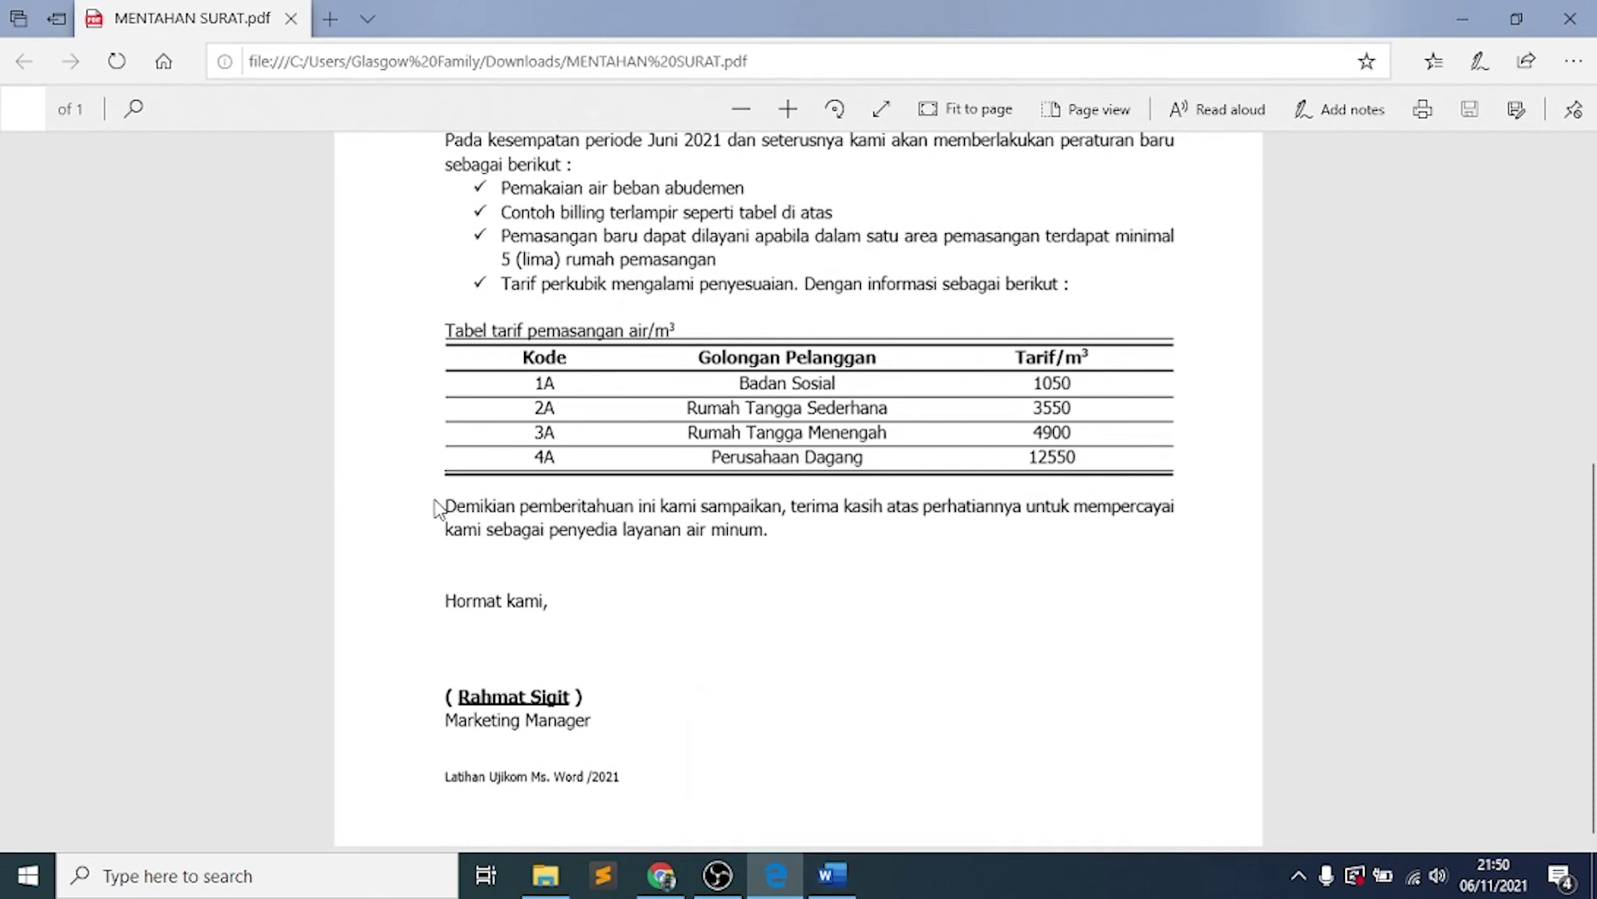
{"action": "mouse_move", "coordinate": [452, 500]}
{"action": "left_mouse_down"}
{"action": "mouse_move", "coordinate": [599, 642]}
{"action": "mouse_move", "coordinate": [671, 774]}
{"action": "mouse_move", "coordinate": [608, 724]}
{"action": "left_mouse_up"}
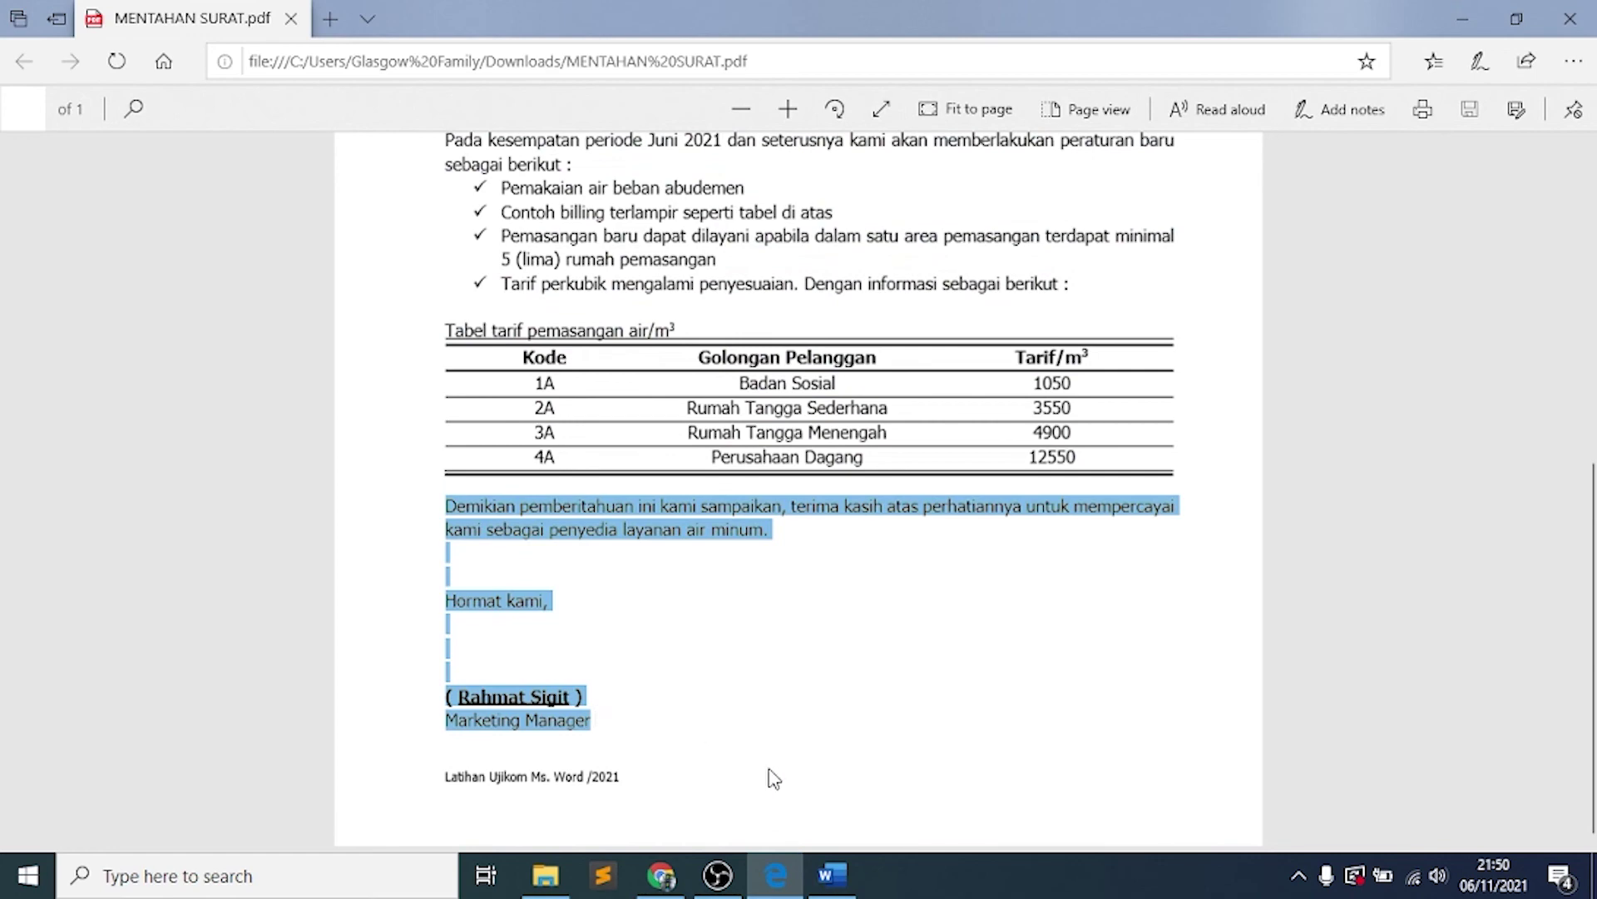
{"action": "left_click", "coordinate": [692, 726]}
{"action": "left_click", "coordinate": [832, 857]}
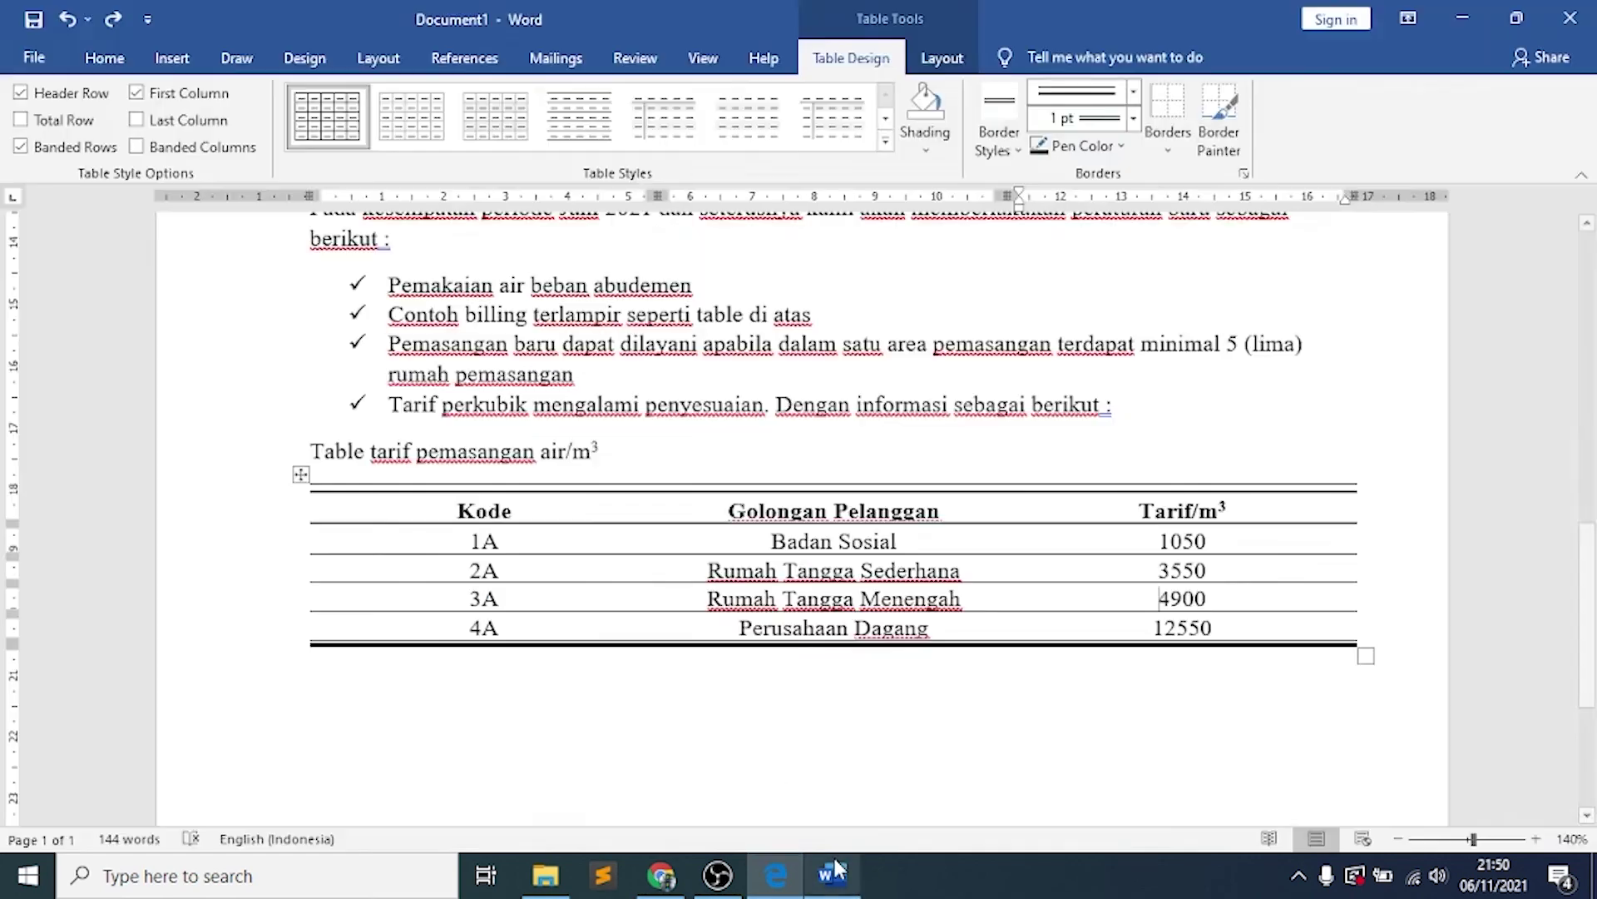
{"action": "left_click", "coordinate": [329, 673]}
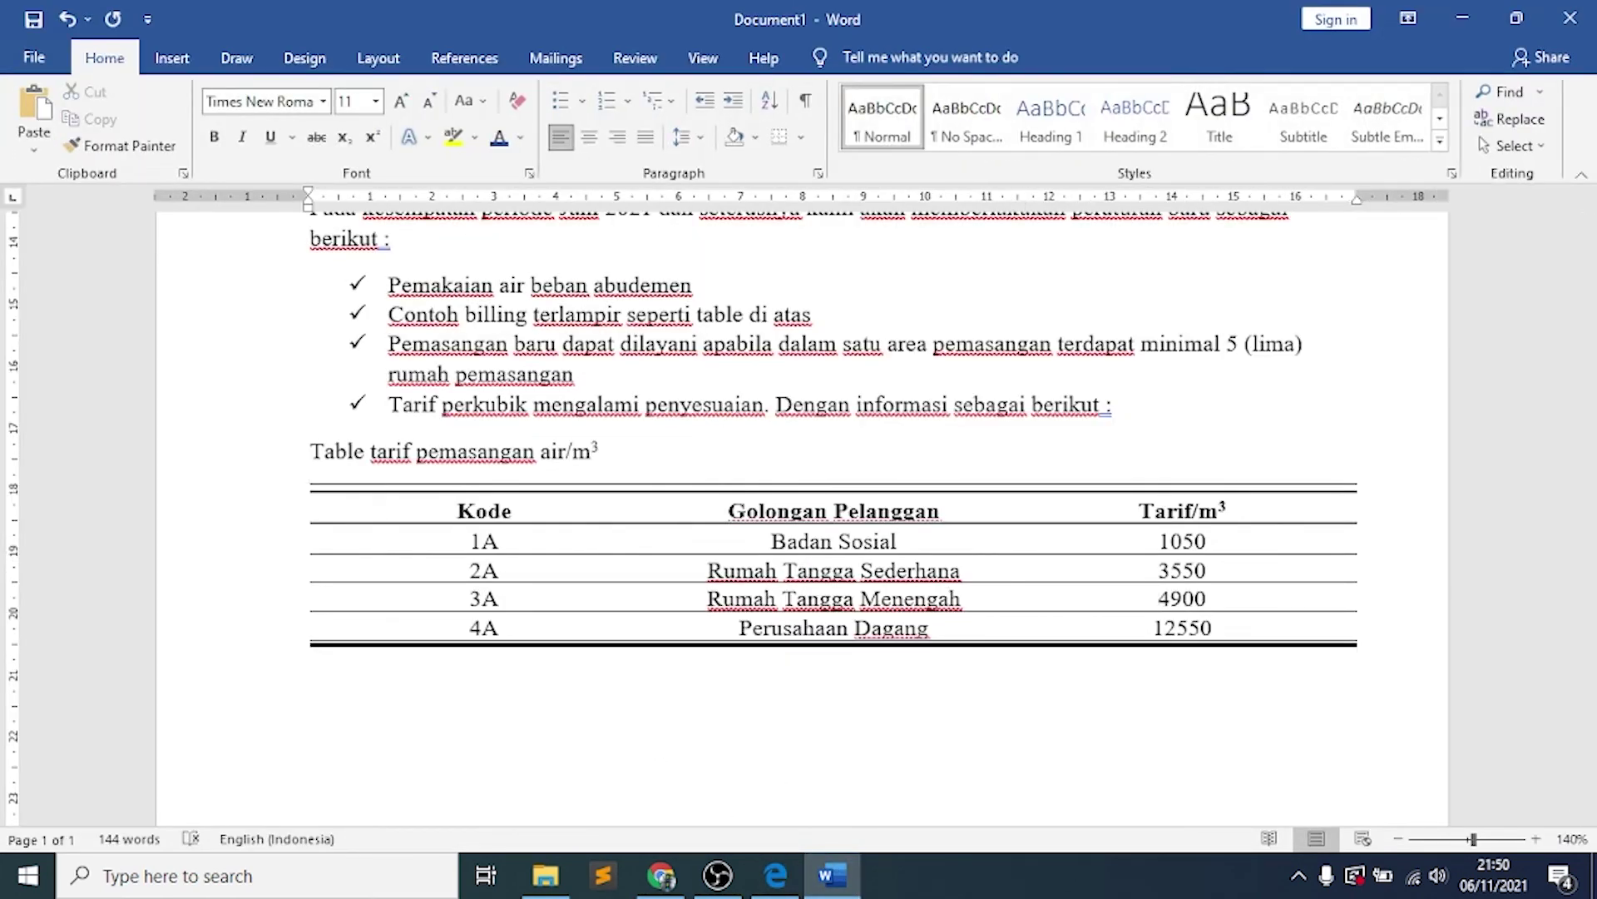
Type the closing paragraph 'Demikian pemberitahuan ini kami sampaikan…' followed by 'Hormat kami,'
{"action": "type", "text": "Demikian pemberita"}
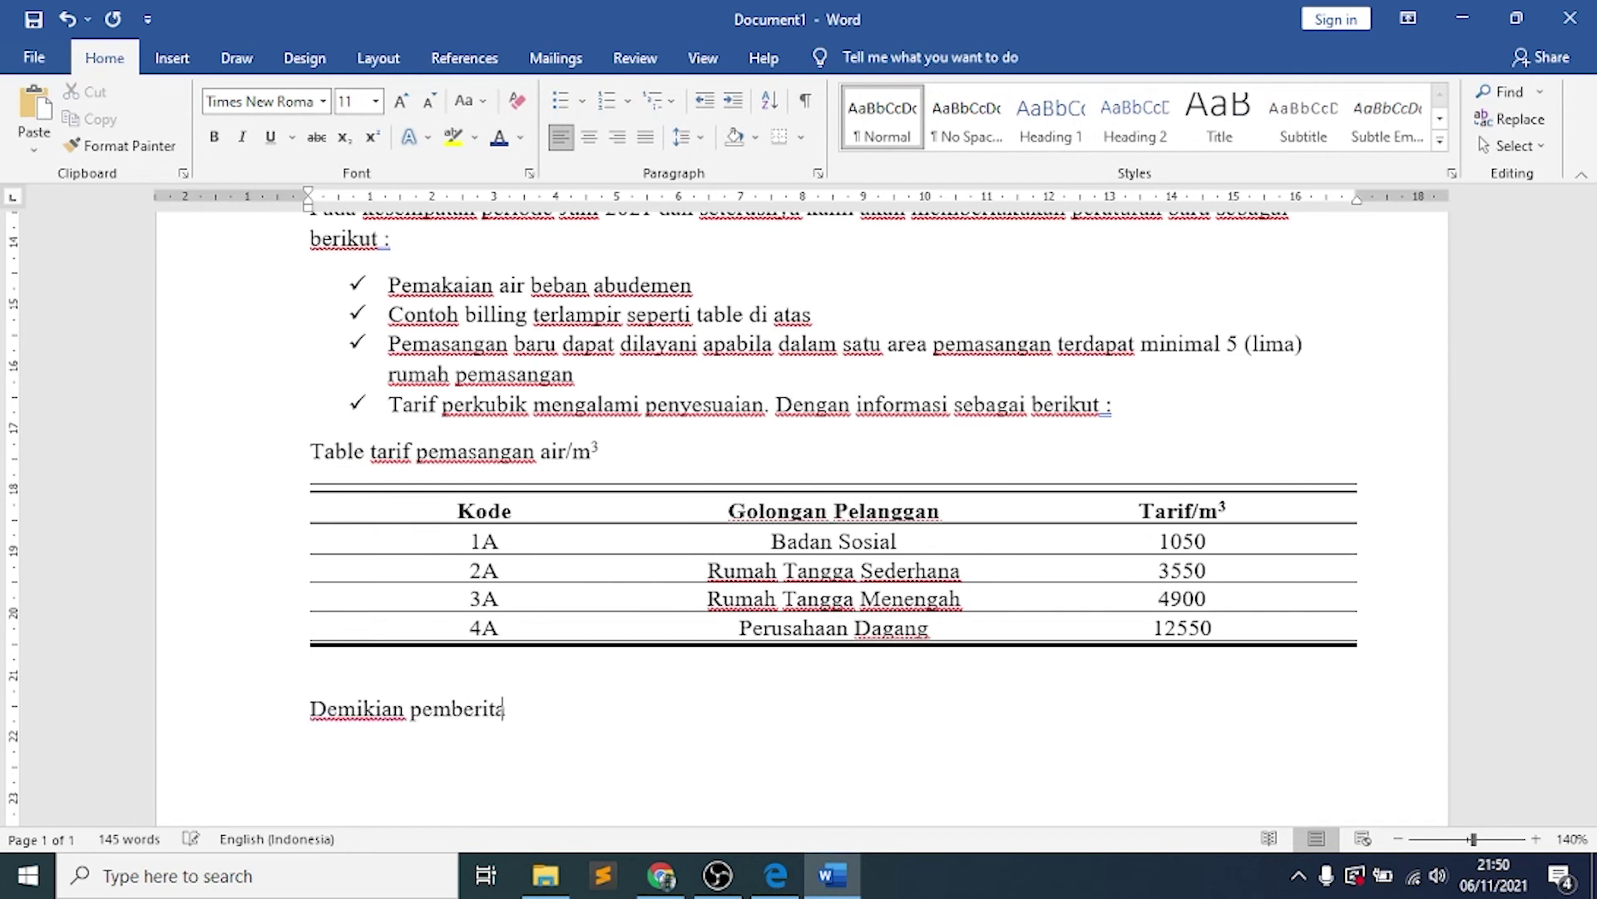
{"action": "type", "text": "huan ini kami sampaikan, "}
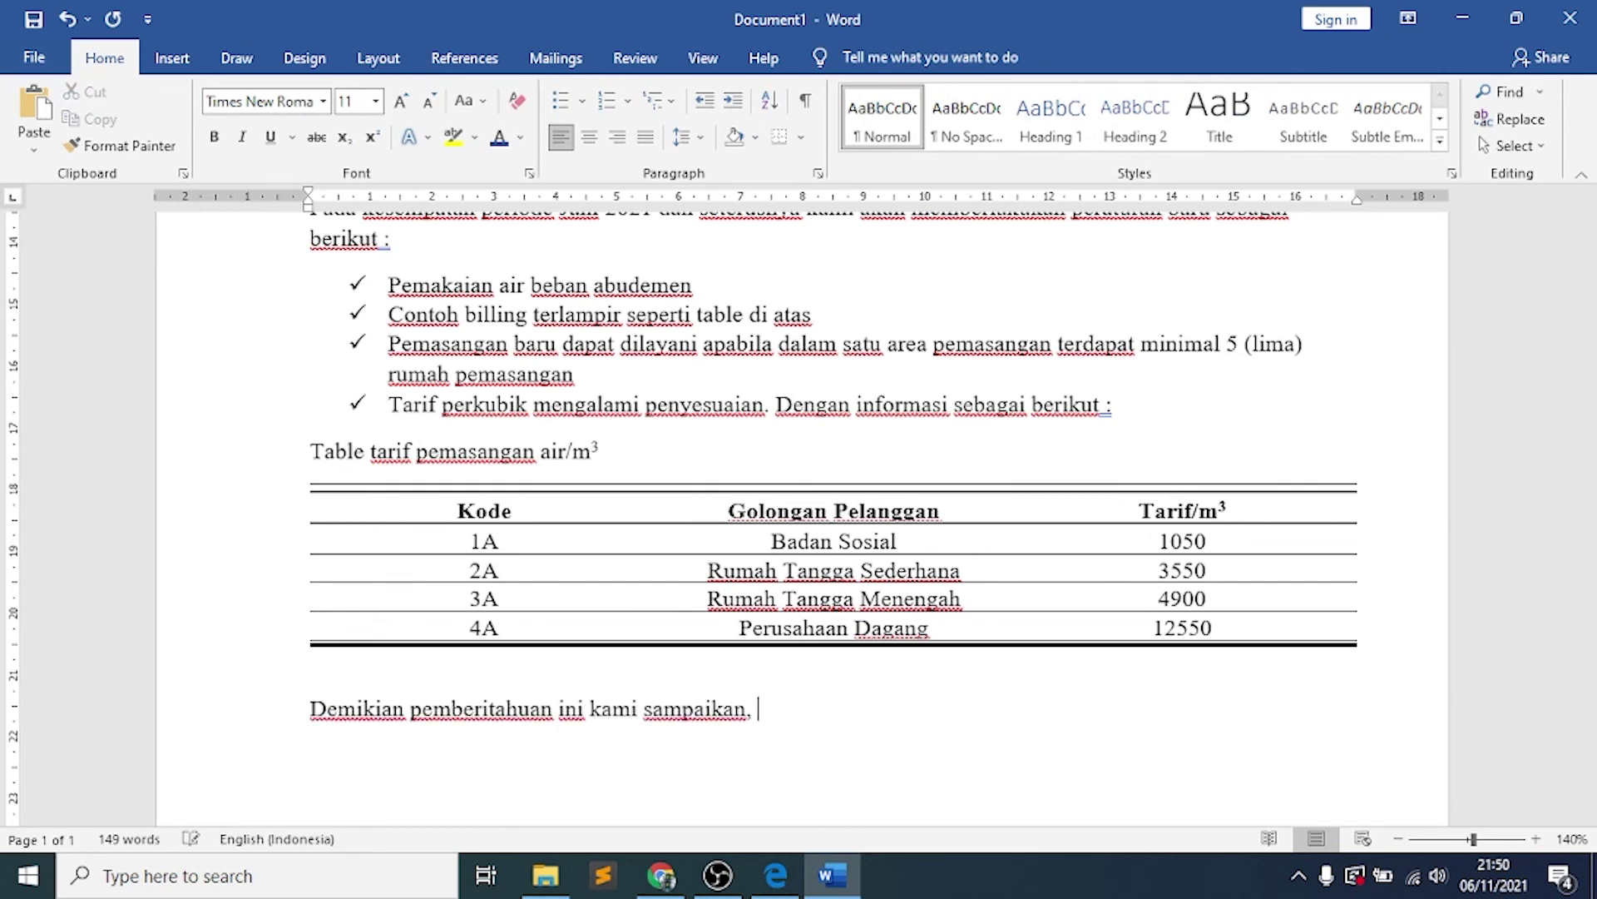
{"action": "type", "text": "terima kas"}
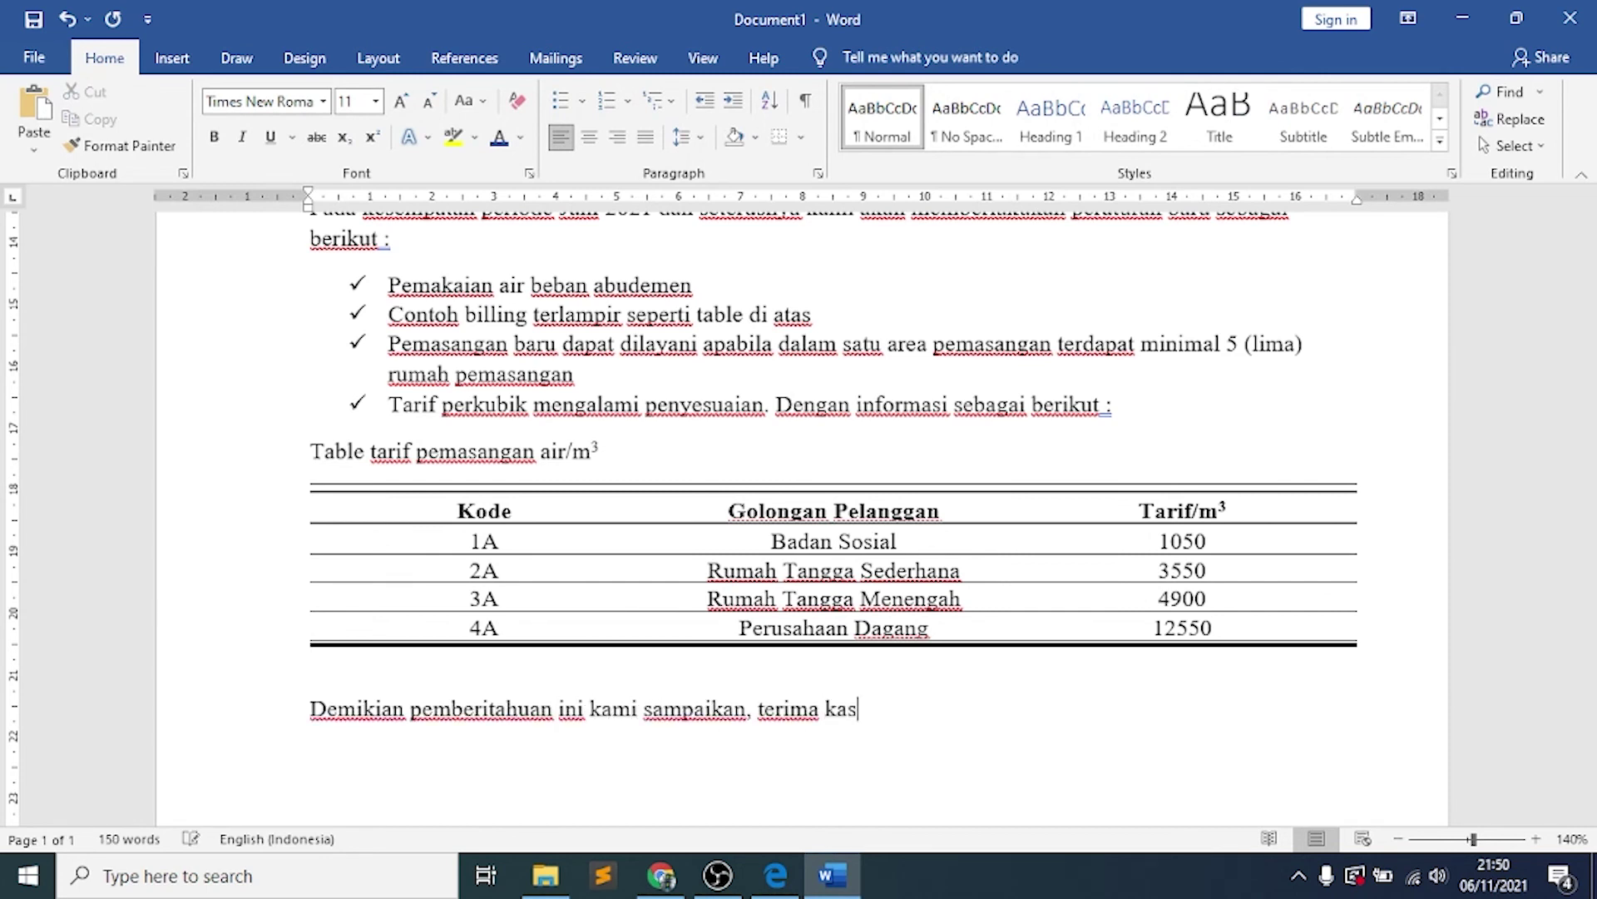
{"action": "type", "text": "ih atas perhatiannya untuk mempercayai"}
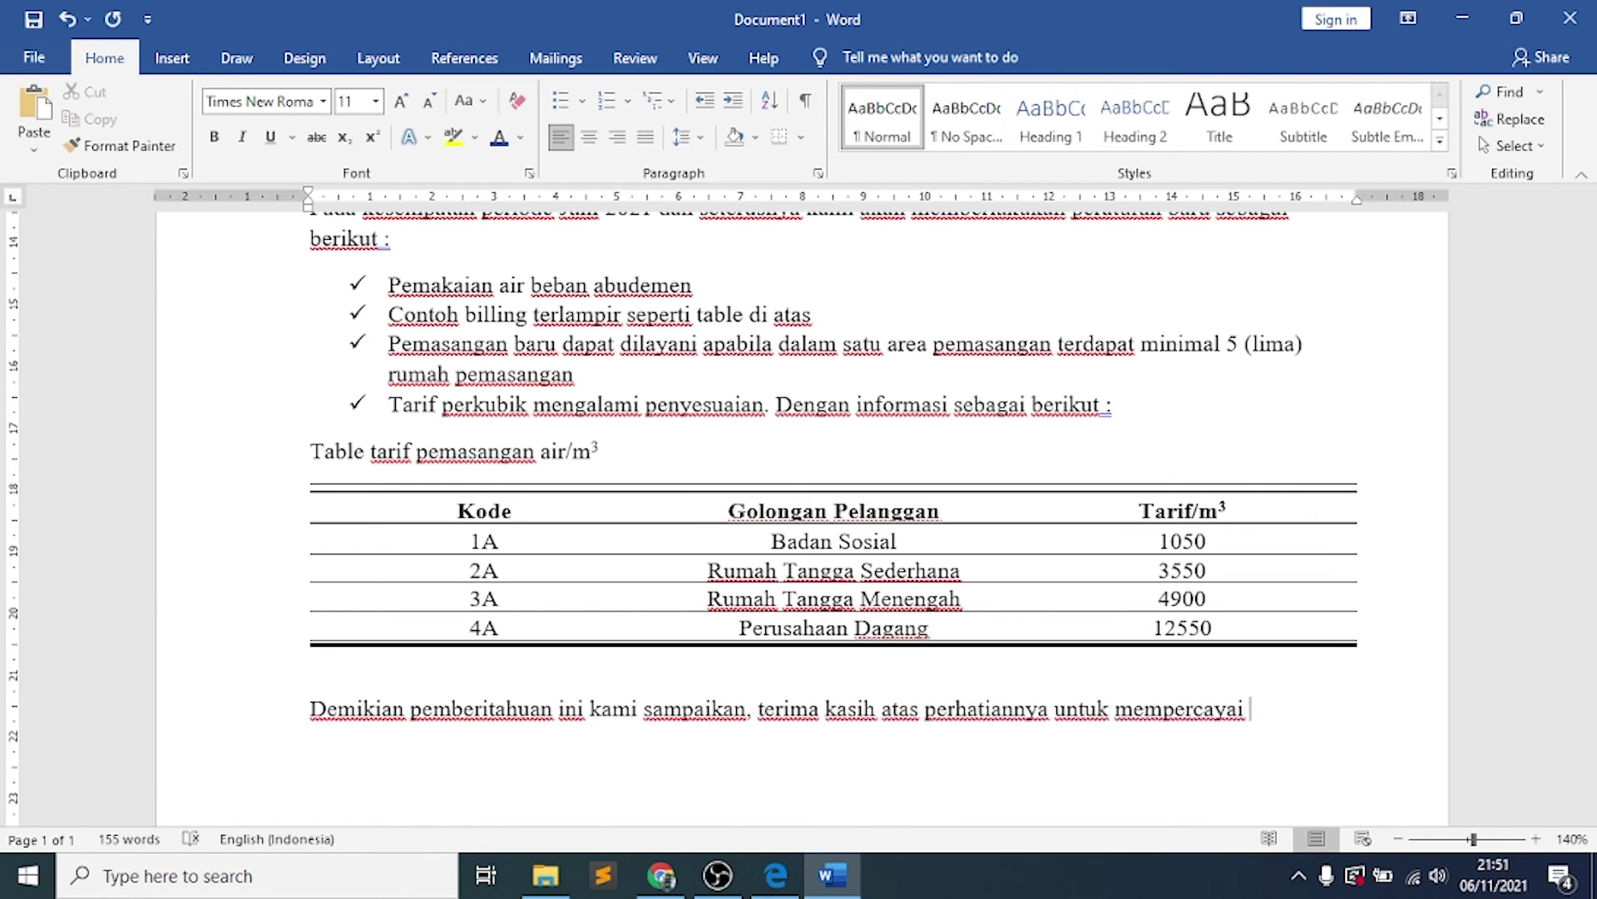
{"action": "type", "text": " kami sebgai penye"}
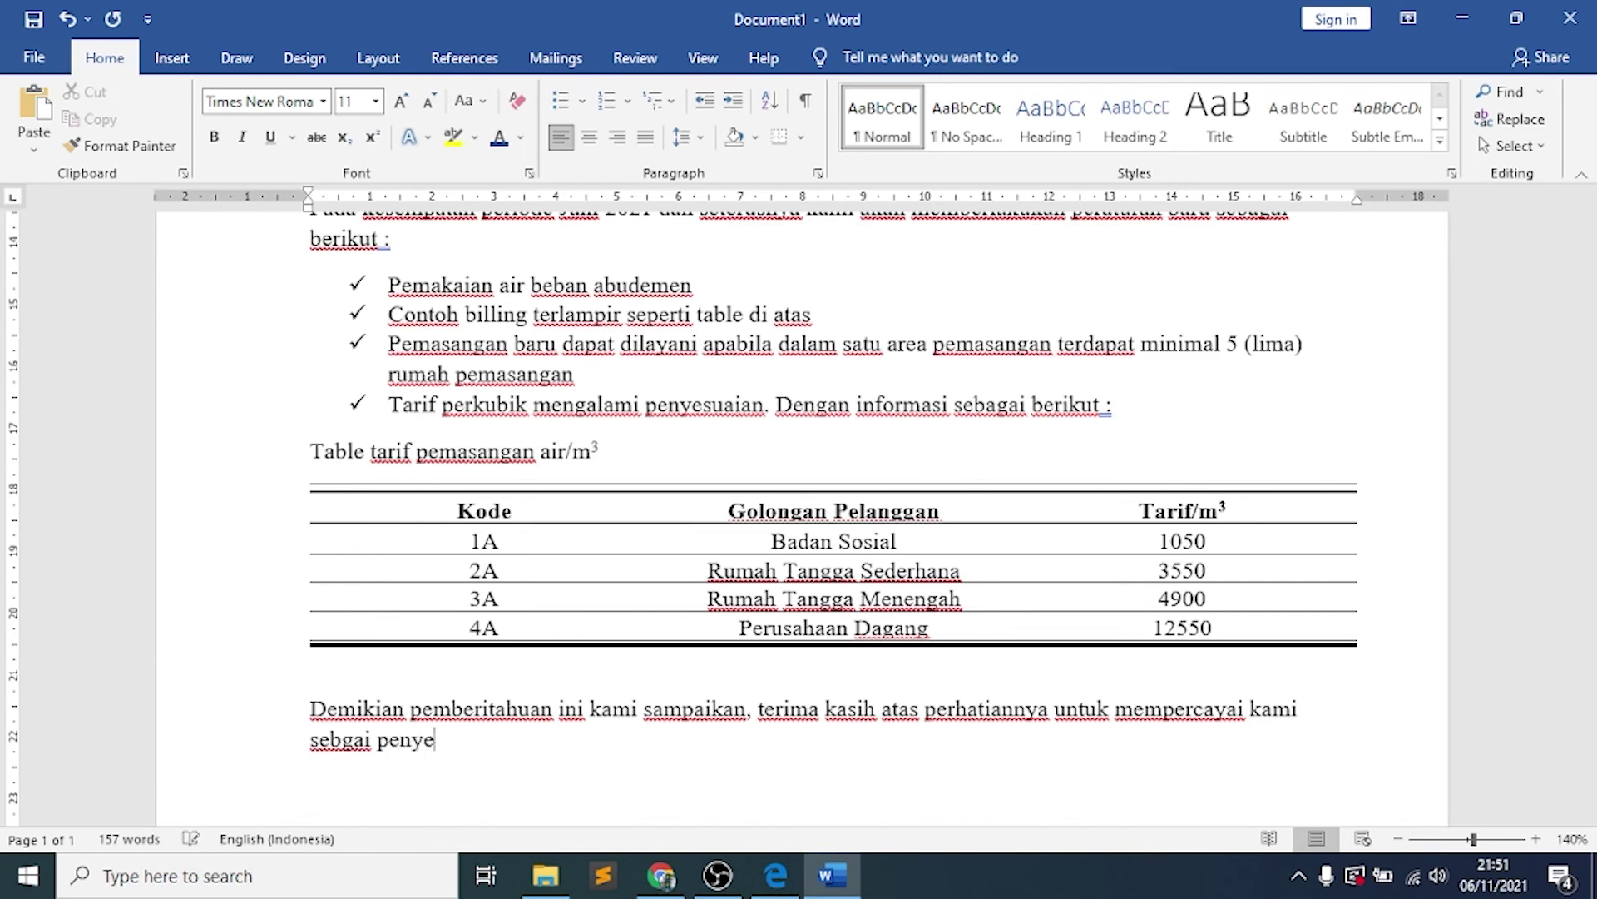
{"action": "type", "text": "dia layanan air minm"}
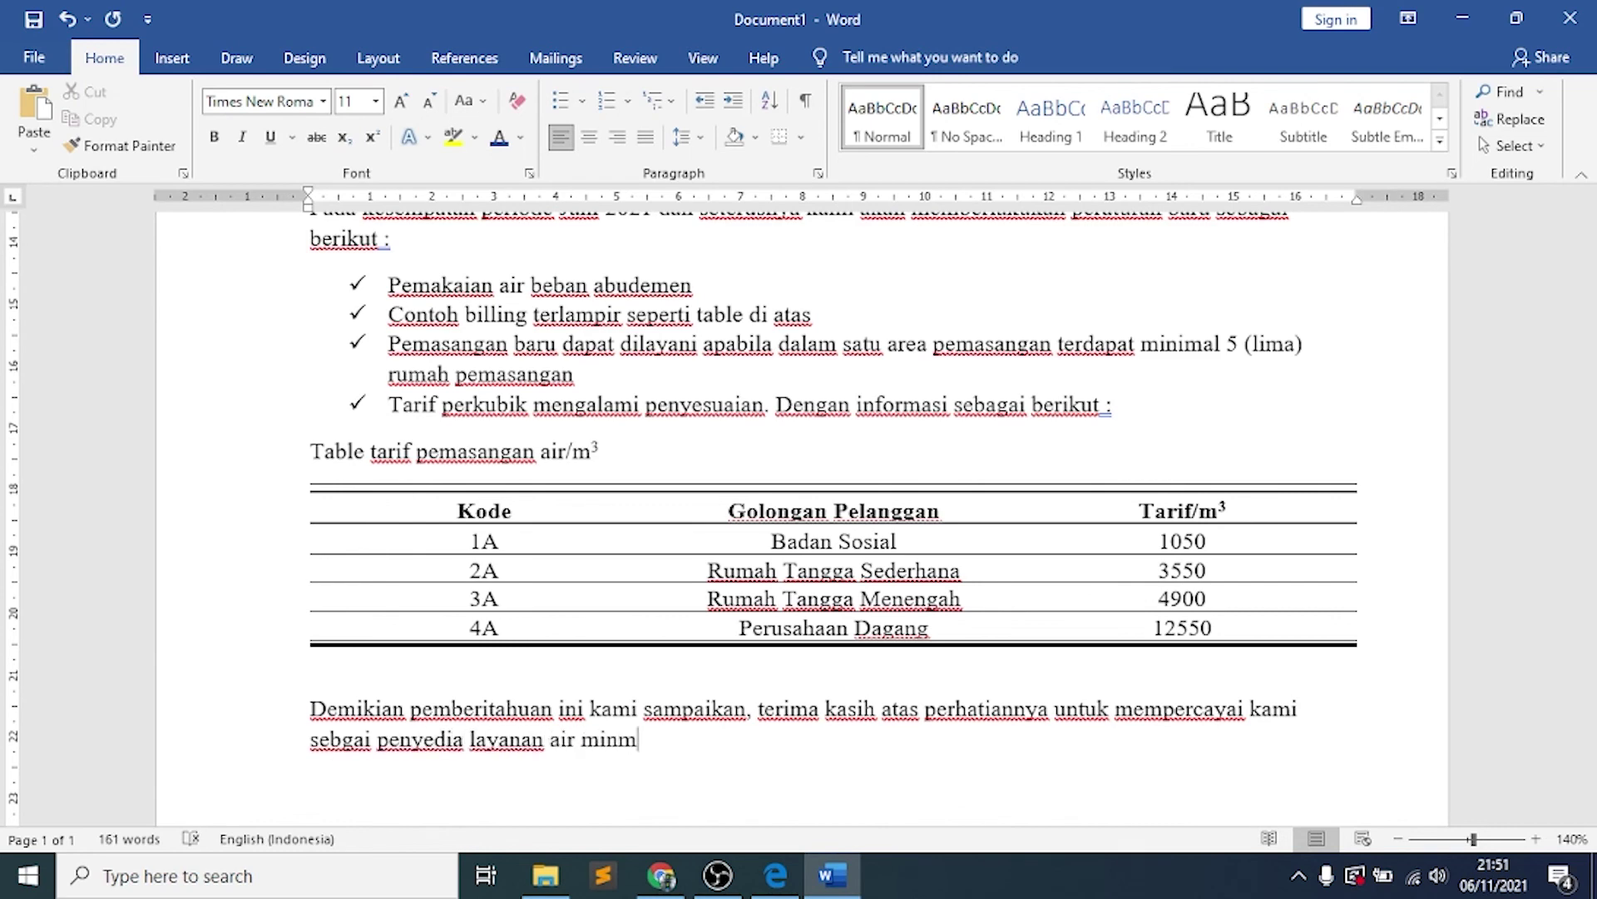
{"action": "key", "text": "BackSpace"}
{"action": "type", "text": "um."}
{"action": "key", "text": "Return"}
{"action": "key", "text": "Return"}
{"action": "key", "text": "Return"}
{"action": "type", "text": "hor"}
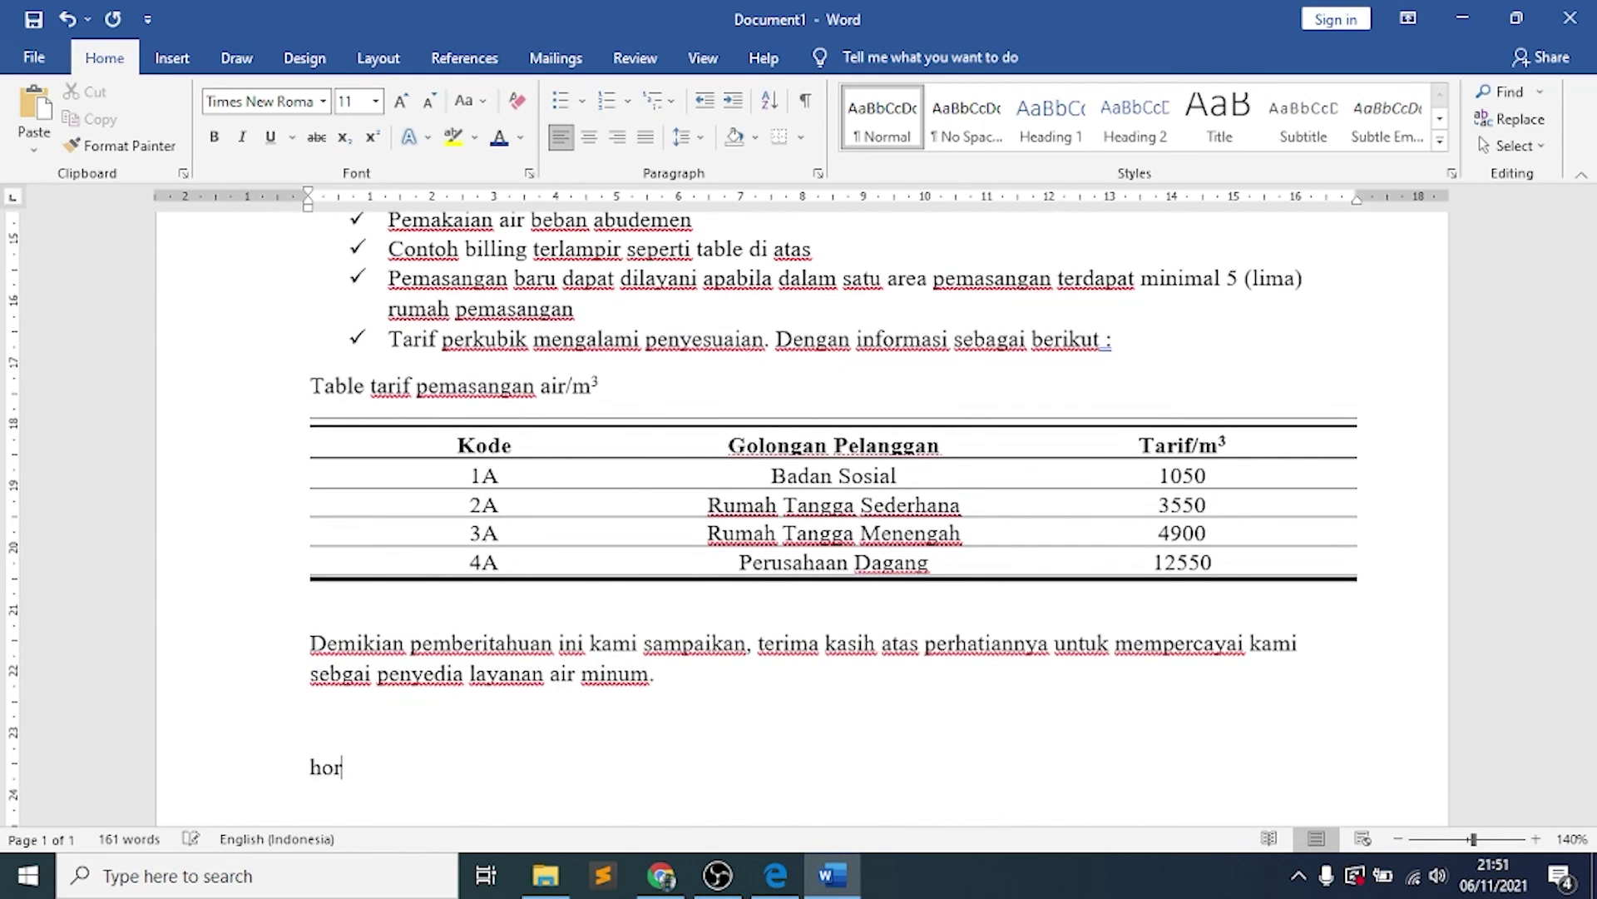
{"action": "type", "text": "mat kami,"}
{"action": "key", "text": "Return"}
{"action": "key", "text": "Return"}
{"action": "key", "text": "Return"}
{"action": "key", "text": "Return"}
{"action": "key", "text": "Return"}
Add the signatory's name in parentheses and remove the empty line under the table
{"action": "type", "text": "("}
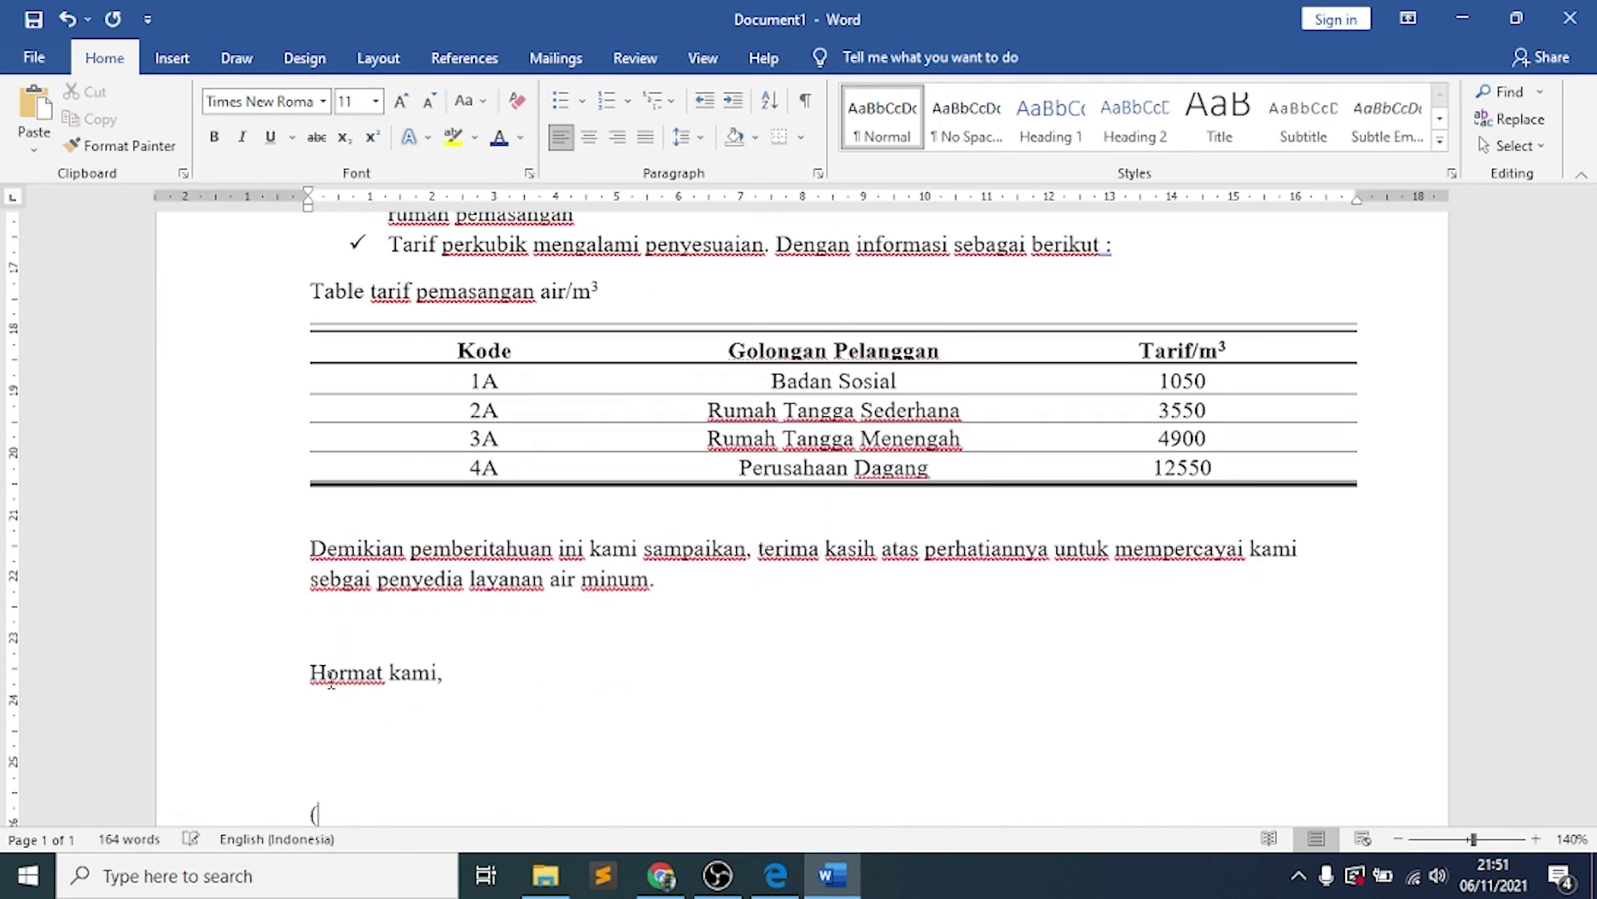
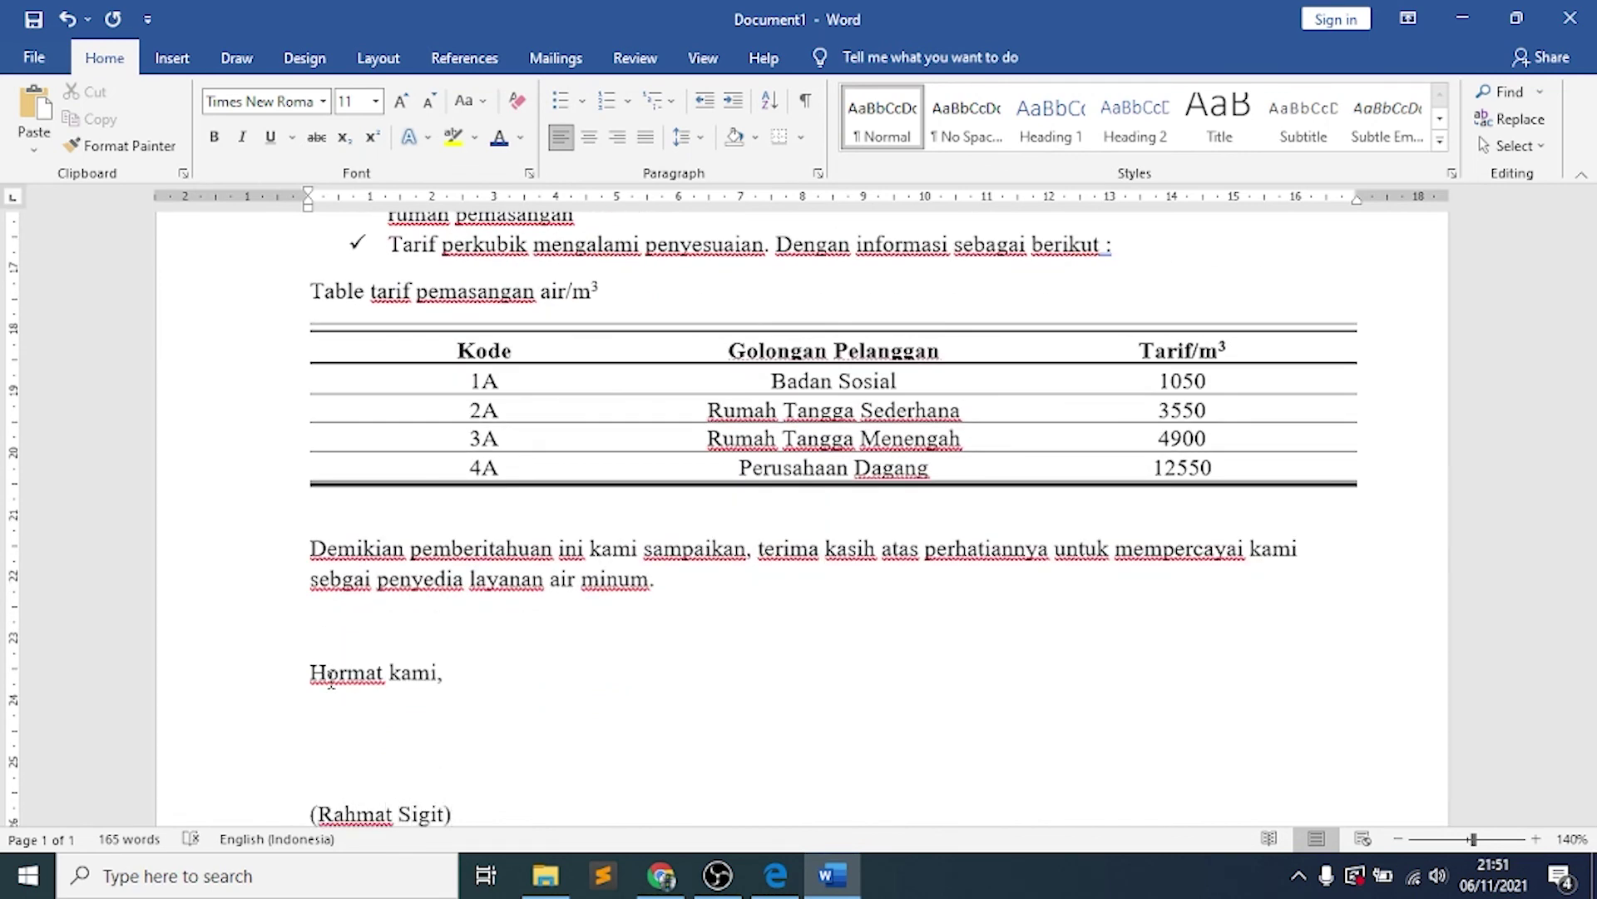
{"action": "key", "text": "Return"}
{"action": "type", "text": "Men"}
{"action": "key", "text": "BackSpace"}
{"action": "key", "text": "BackSpace"}
{"action": "key", "text": "BackSpace"}
{"action": "key", "text": "BackSpace"}
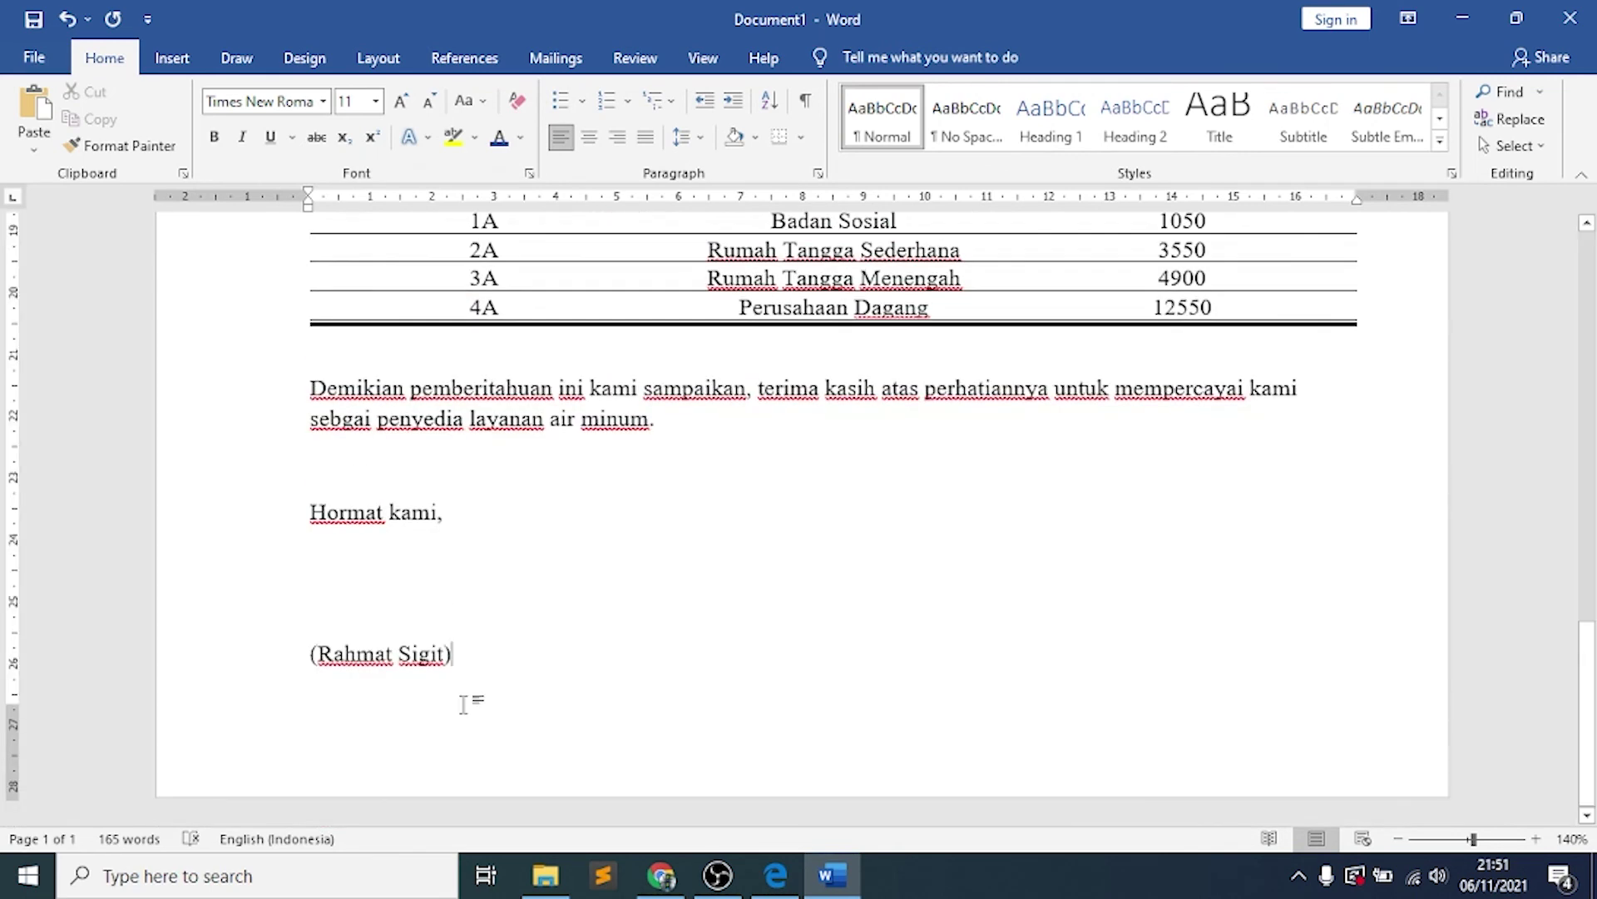
{"action": "scroll", "coordinate": [424, 683], "scroll_direction": "up", "scroll_amount": 4}
{"action": "key", "text": "Delete"}
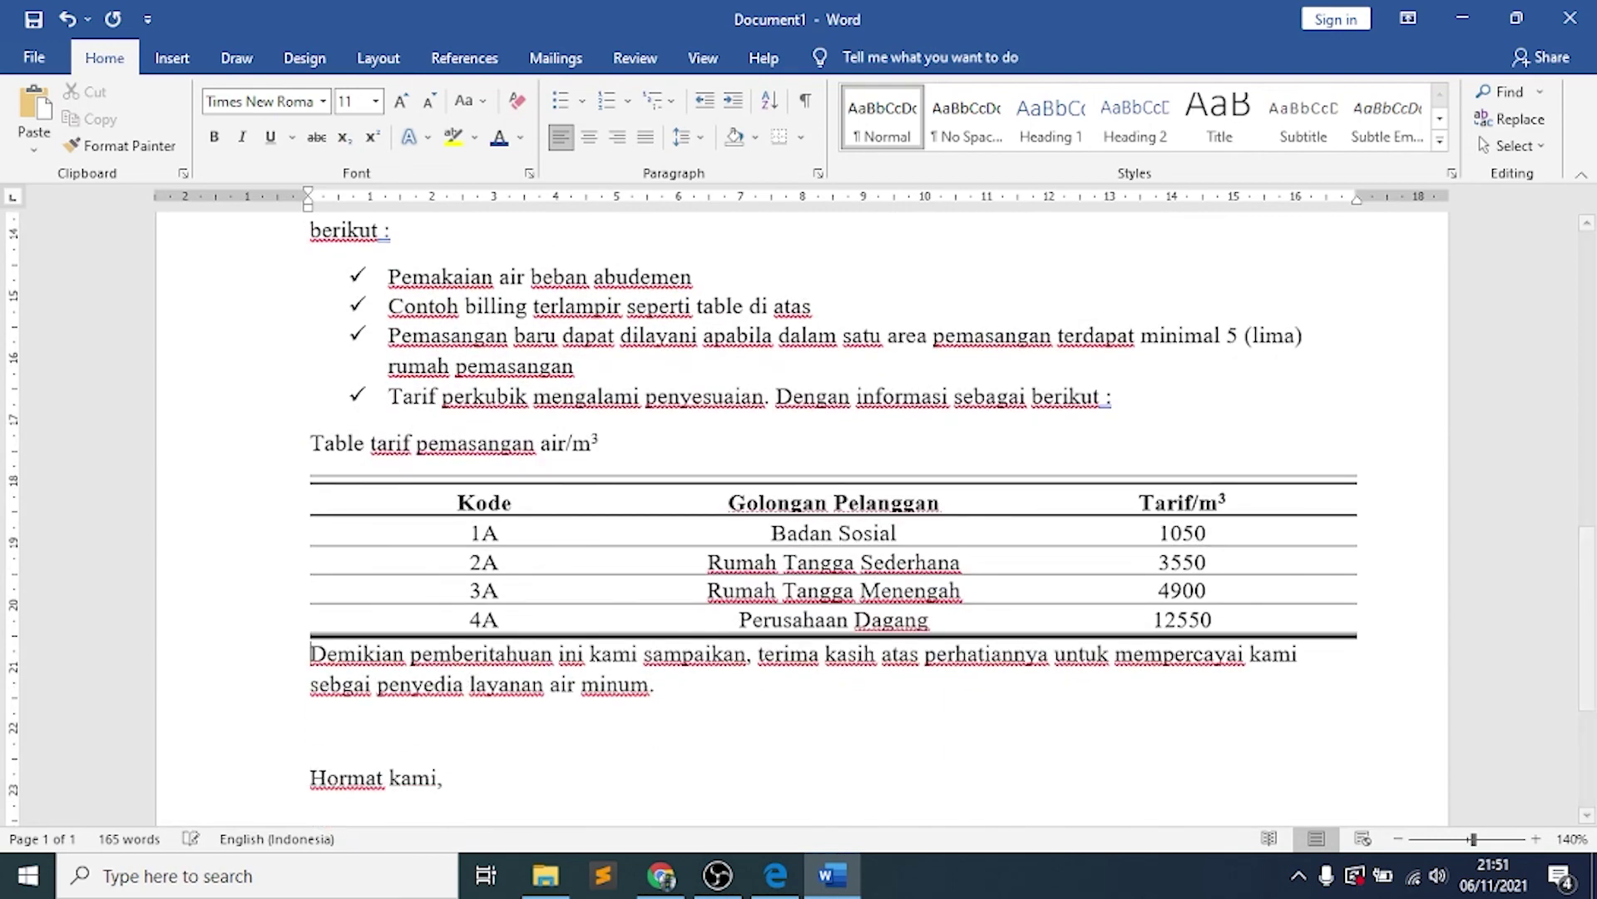
{"action": "scroll", "coordinate": [459, 718], "scroll_direction": "up", "scroll_amount": 9}
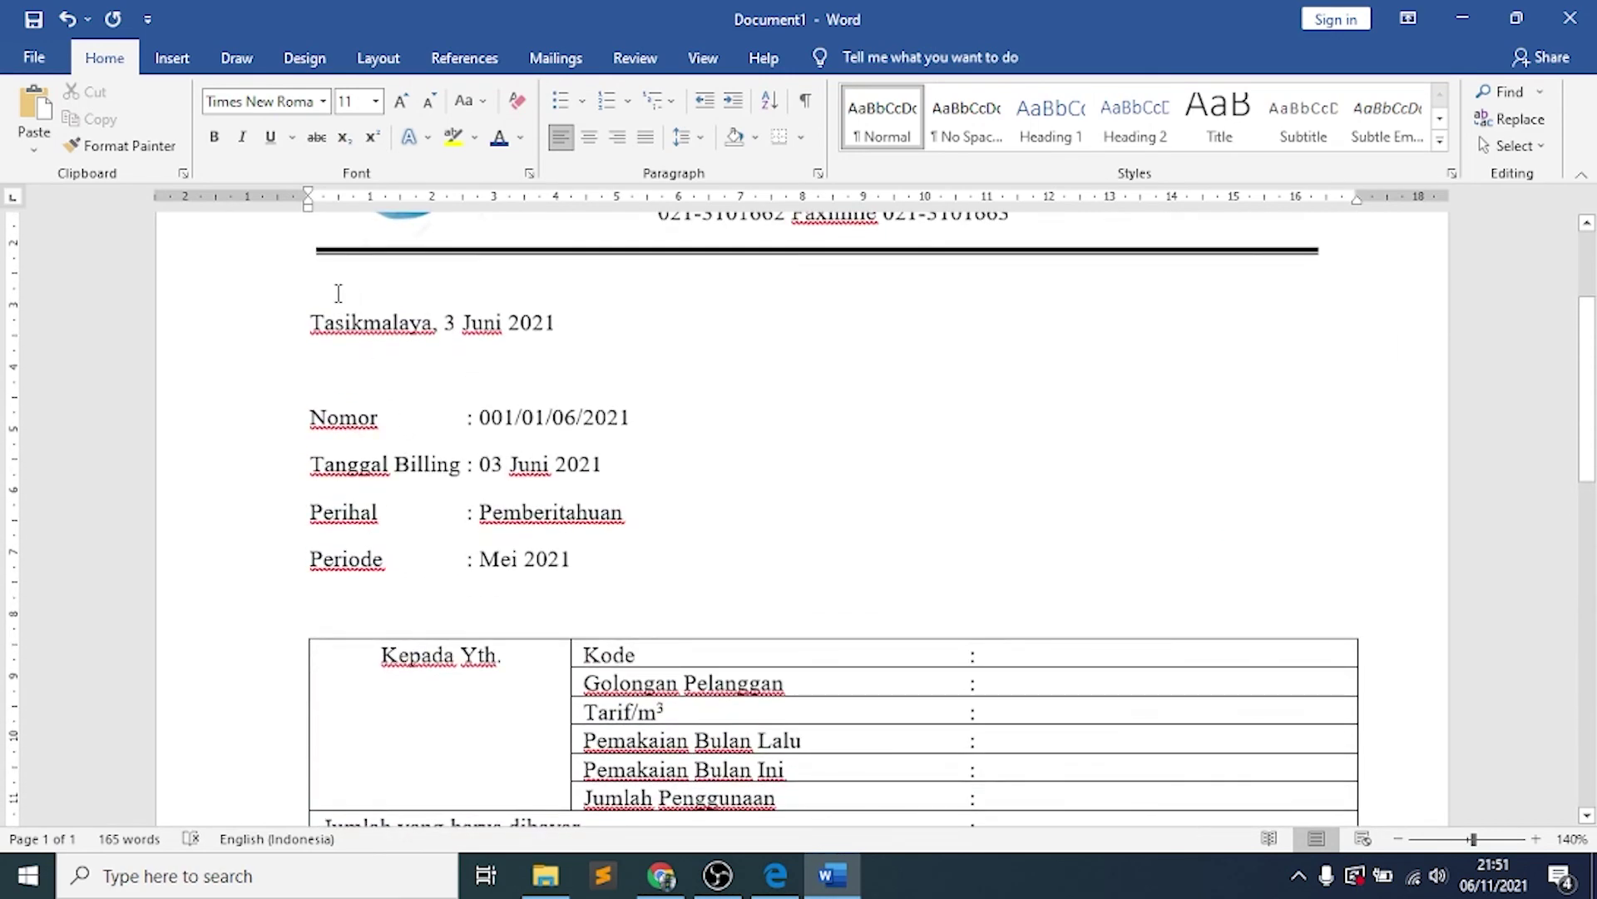
{"action": "left_click", "coordinate": [338, 292]}
{"action": "scroll", "coordinate": [374, 466], "scroll_direction": "down", "scroll_amount": 10}
Add 'Marketing Manager' on the line below the signatory's name
{"action": "left_click", "coordinate": [477, 548]}
{"action": "key", "text": "Return"}
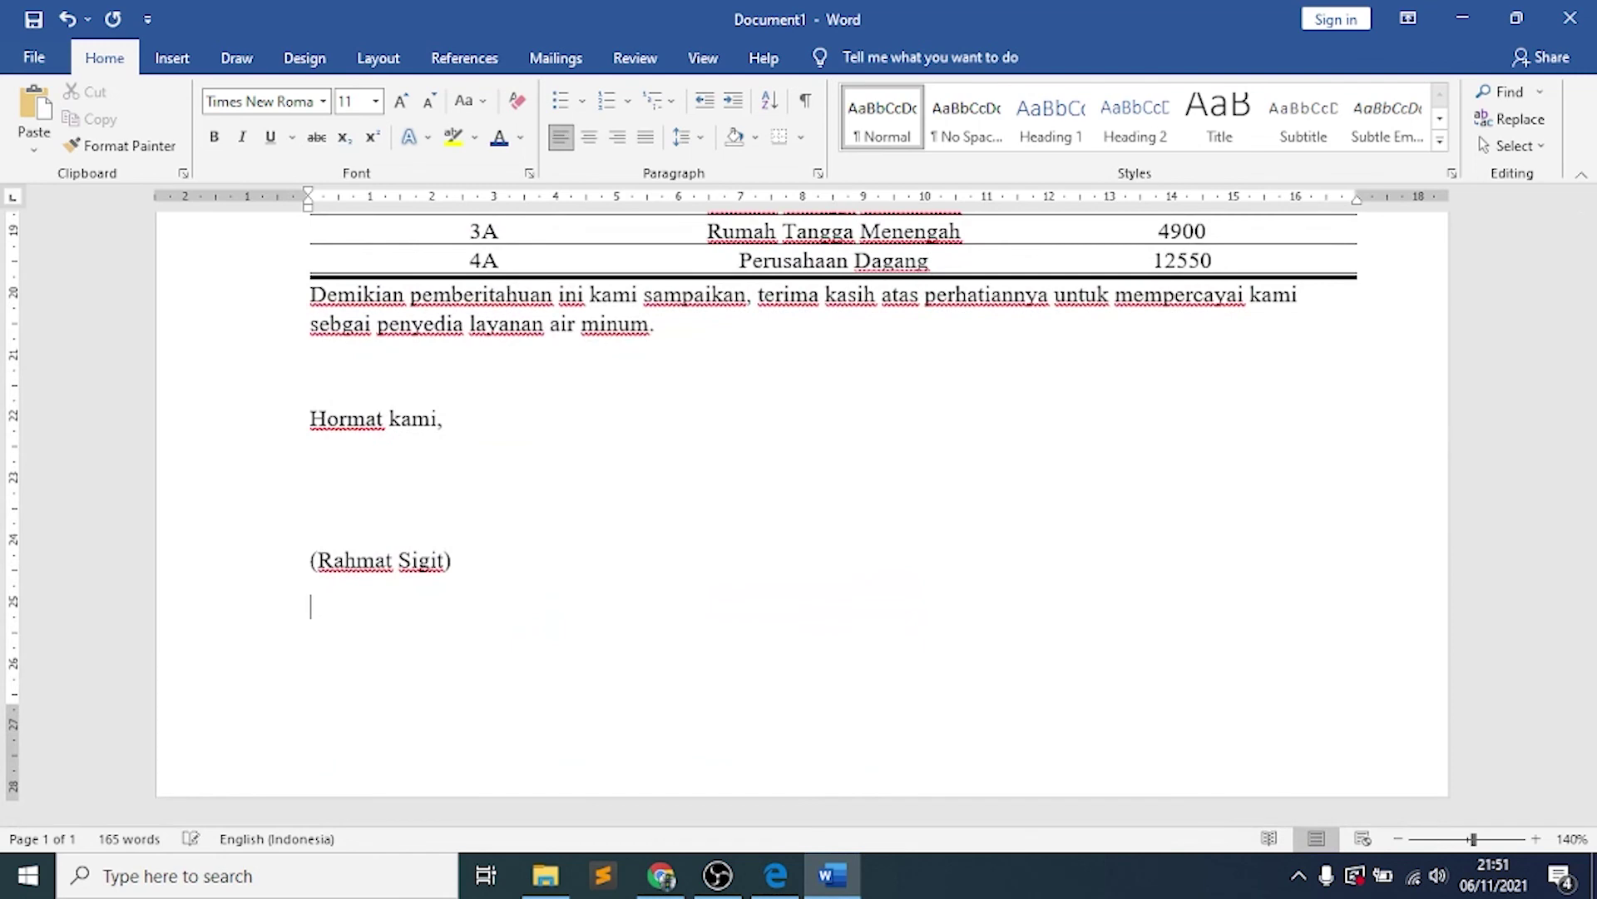
{"action": "type", "text": "Marketing Manager"}
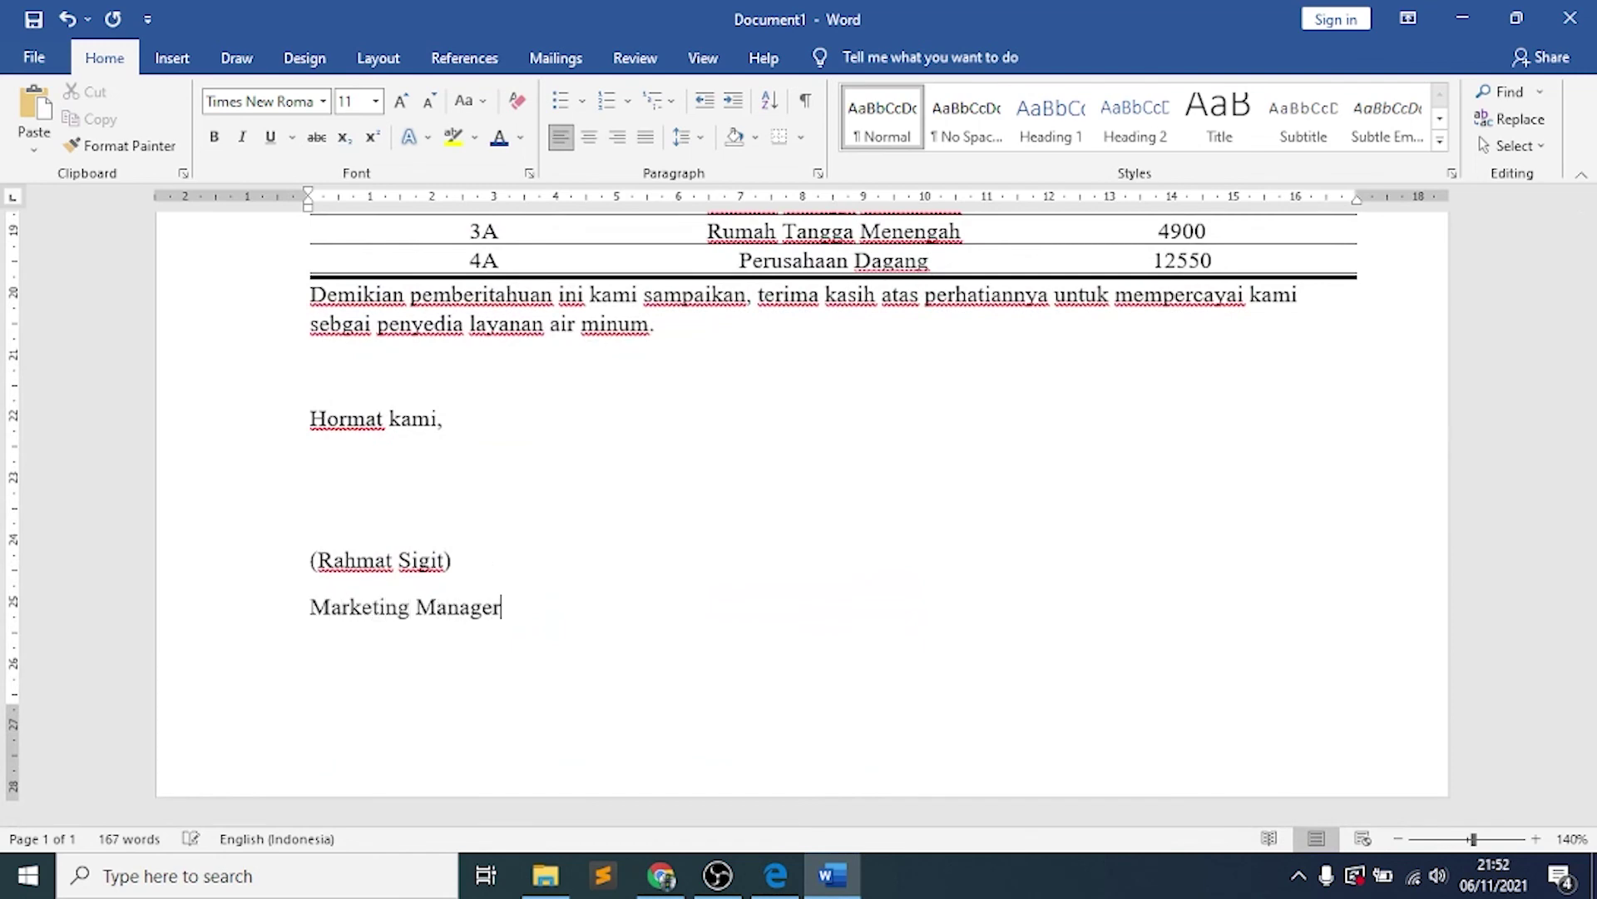
{"action": "scroll", "coordinate": [553, 574], "scroll_direction": "up", "scroll_amount": 10}
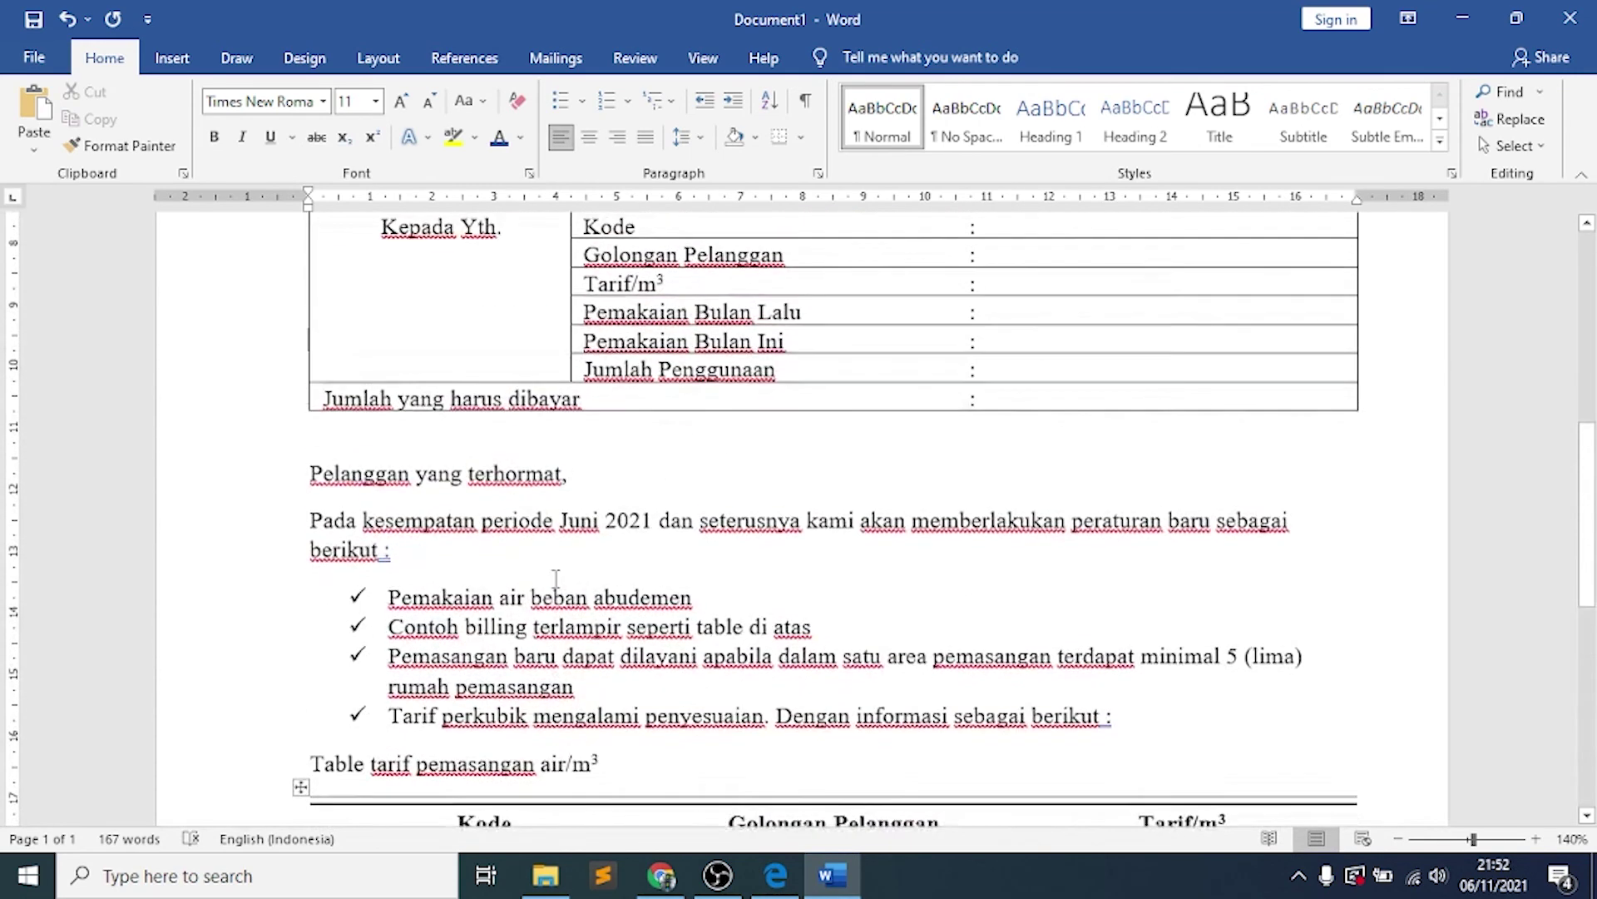
{"action": "scroll", "coordinate": [555, 578], "scroll_direction": "up", "scroll_amount": 3}
{"action": "scroll", "coordinate": [556, 578], "scroll_direction": "down", "scroll_amount": 10}
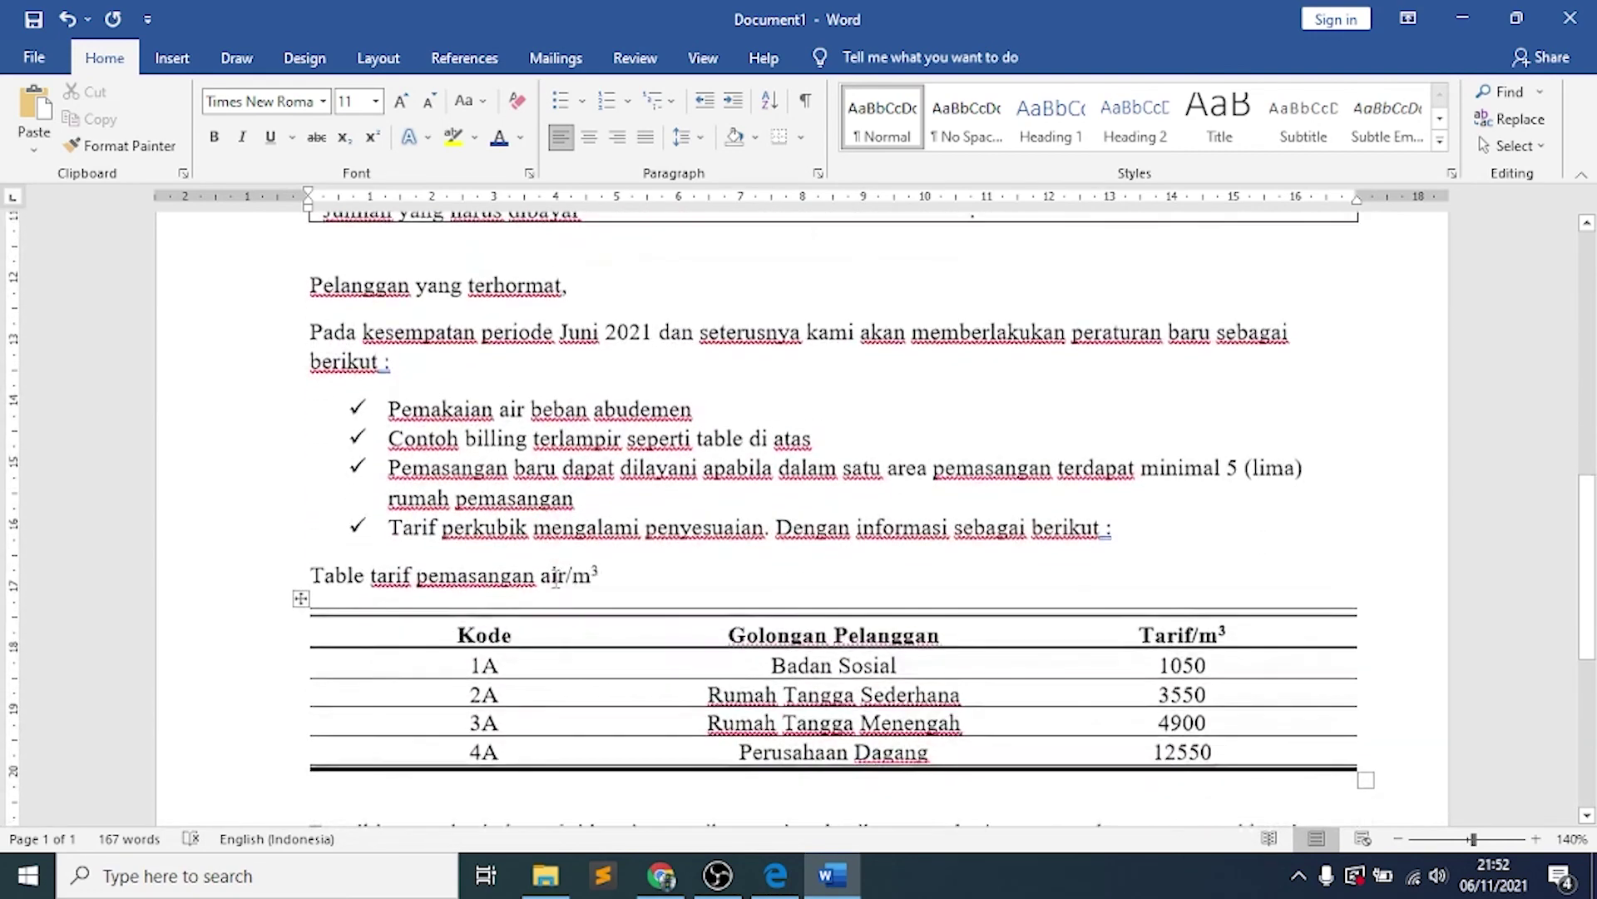
{"action": "scroll", "coordinate": [556, 578], "scroll_direction": "down", "scroll_amount": 1}
{"action": "scroll", "coordinate": [556, 580], "scroll_direction": "up", "scroll_amount": 1}
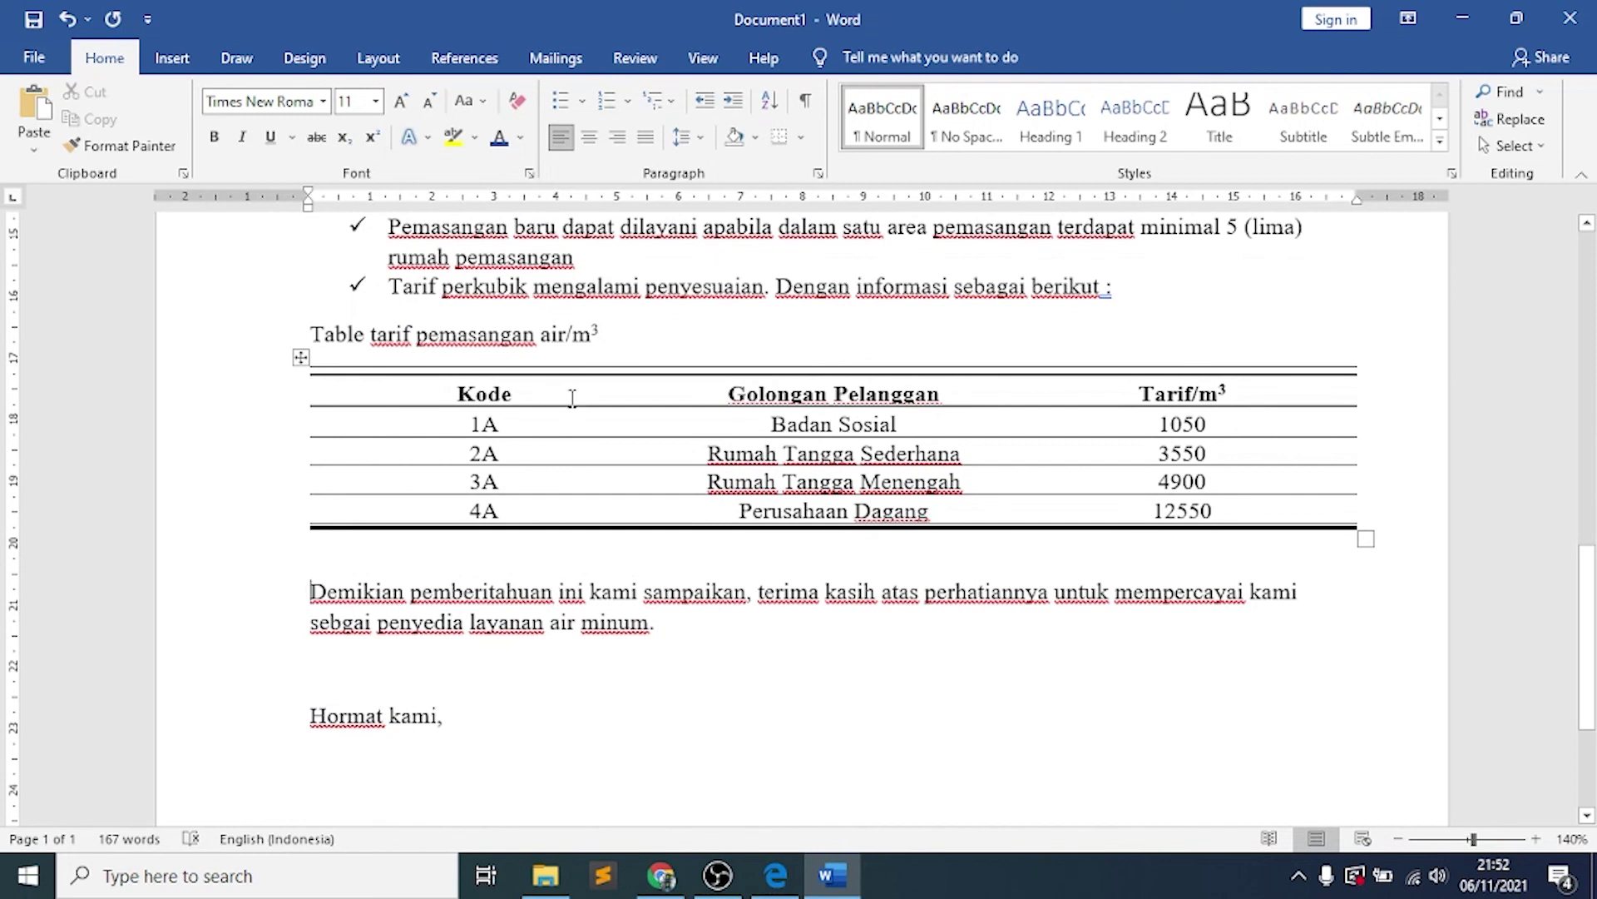
Select the tariff table's header row and view its Table Layout settings
{"action": "left_click_drag", "start_coordinate": [572, 397], "coordinate": [1098, 399]}
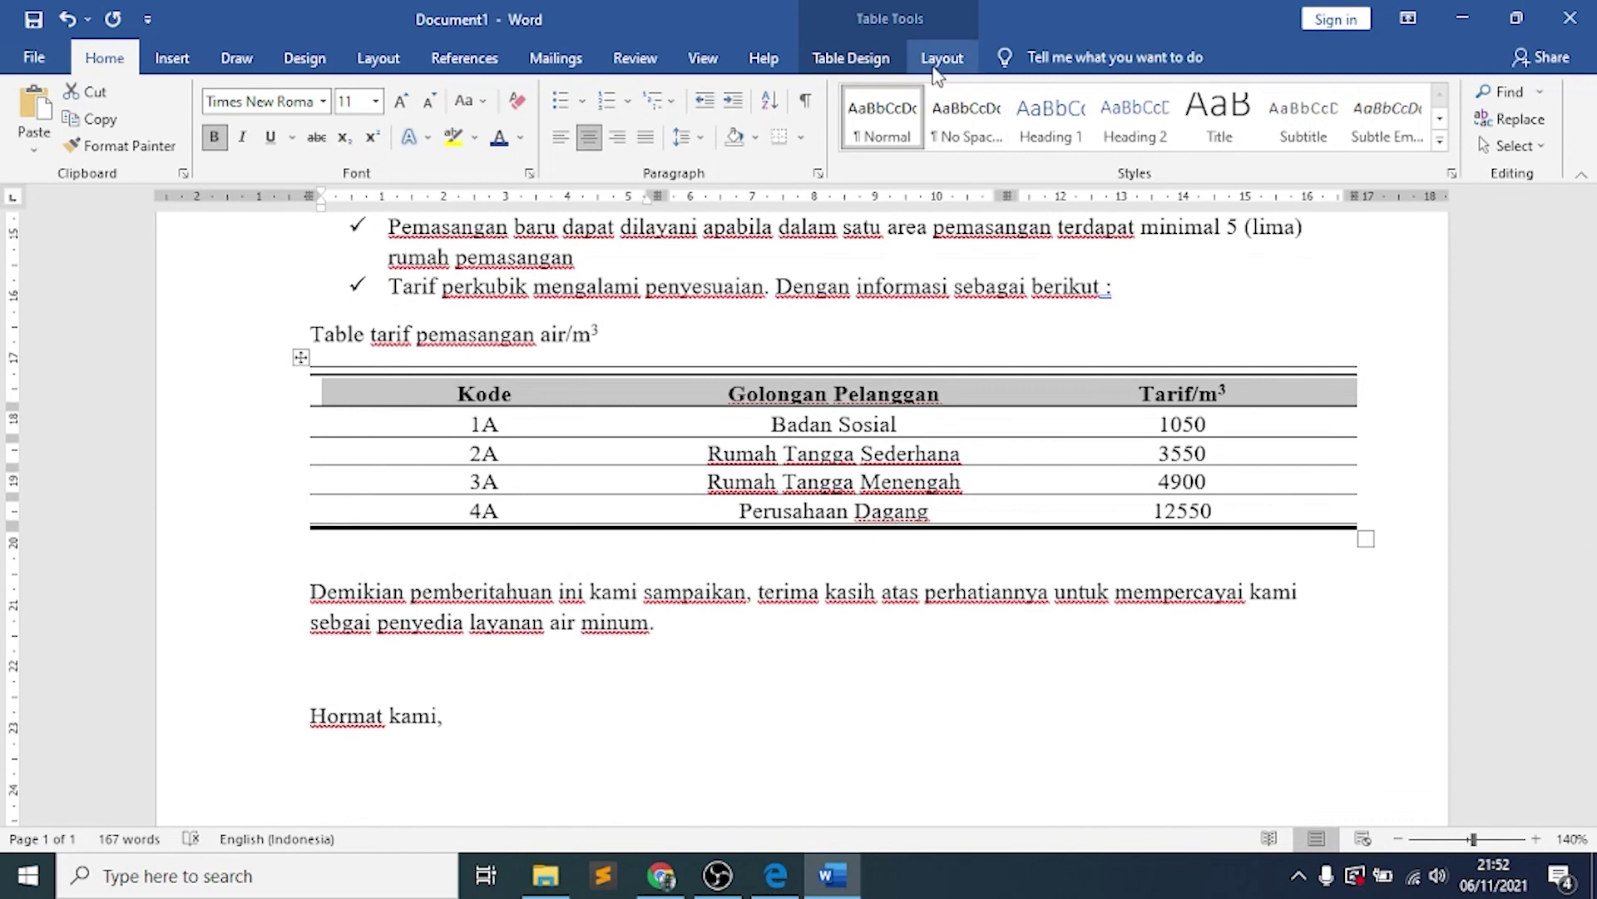
{"action": "left_click", "coordinate": [937, 70]}
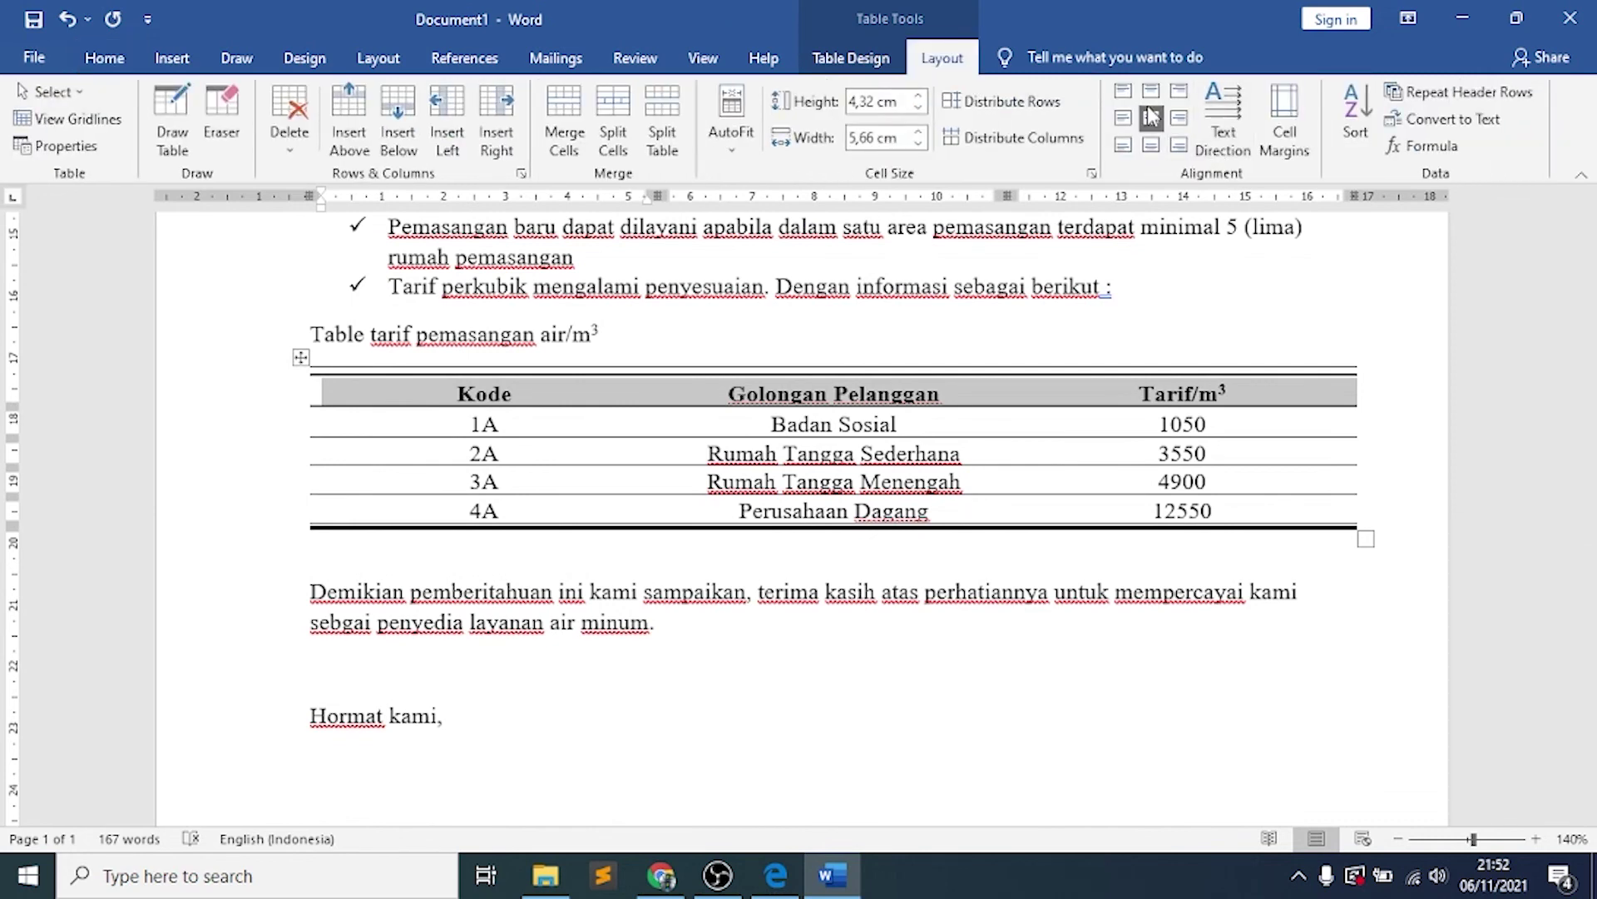
{"action": "left_click", "coordinate": [990, 482]}
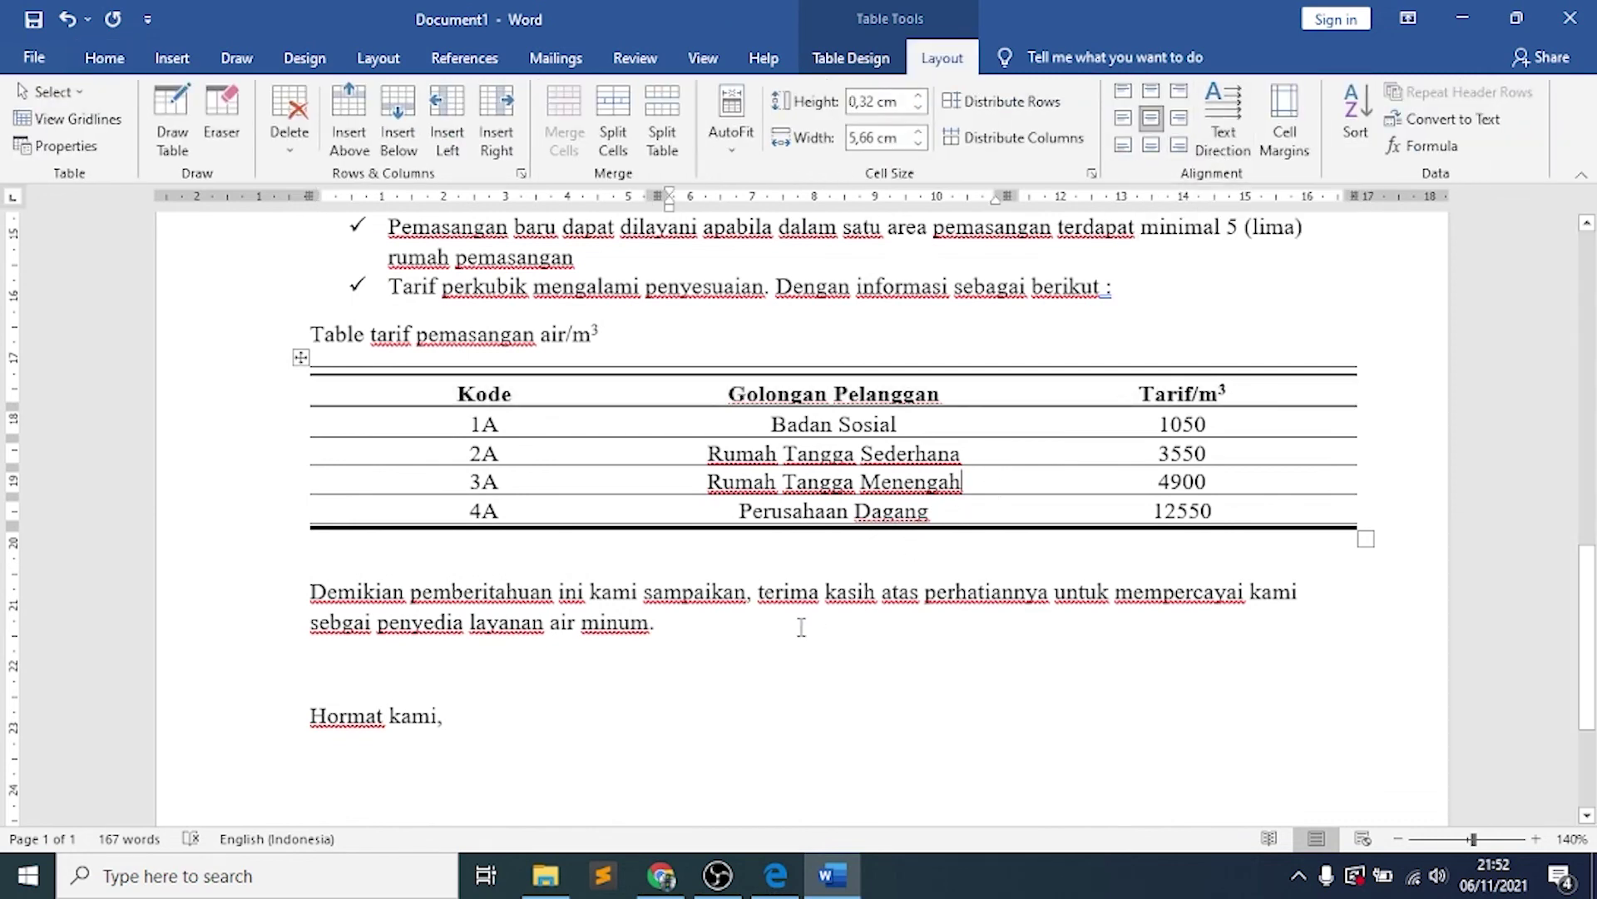
Put the caret at the end of the Word signature line, then highlight the signature in the reference PDF
{"action": "scroll", "coordinate": [802, 627], "scroll_direction": "down", "scroll_amount": 3}
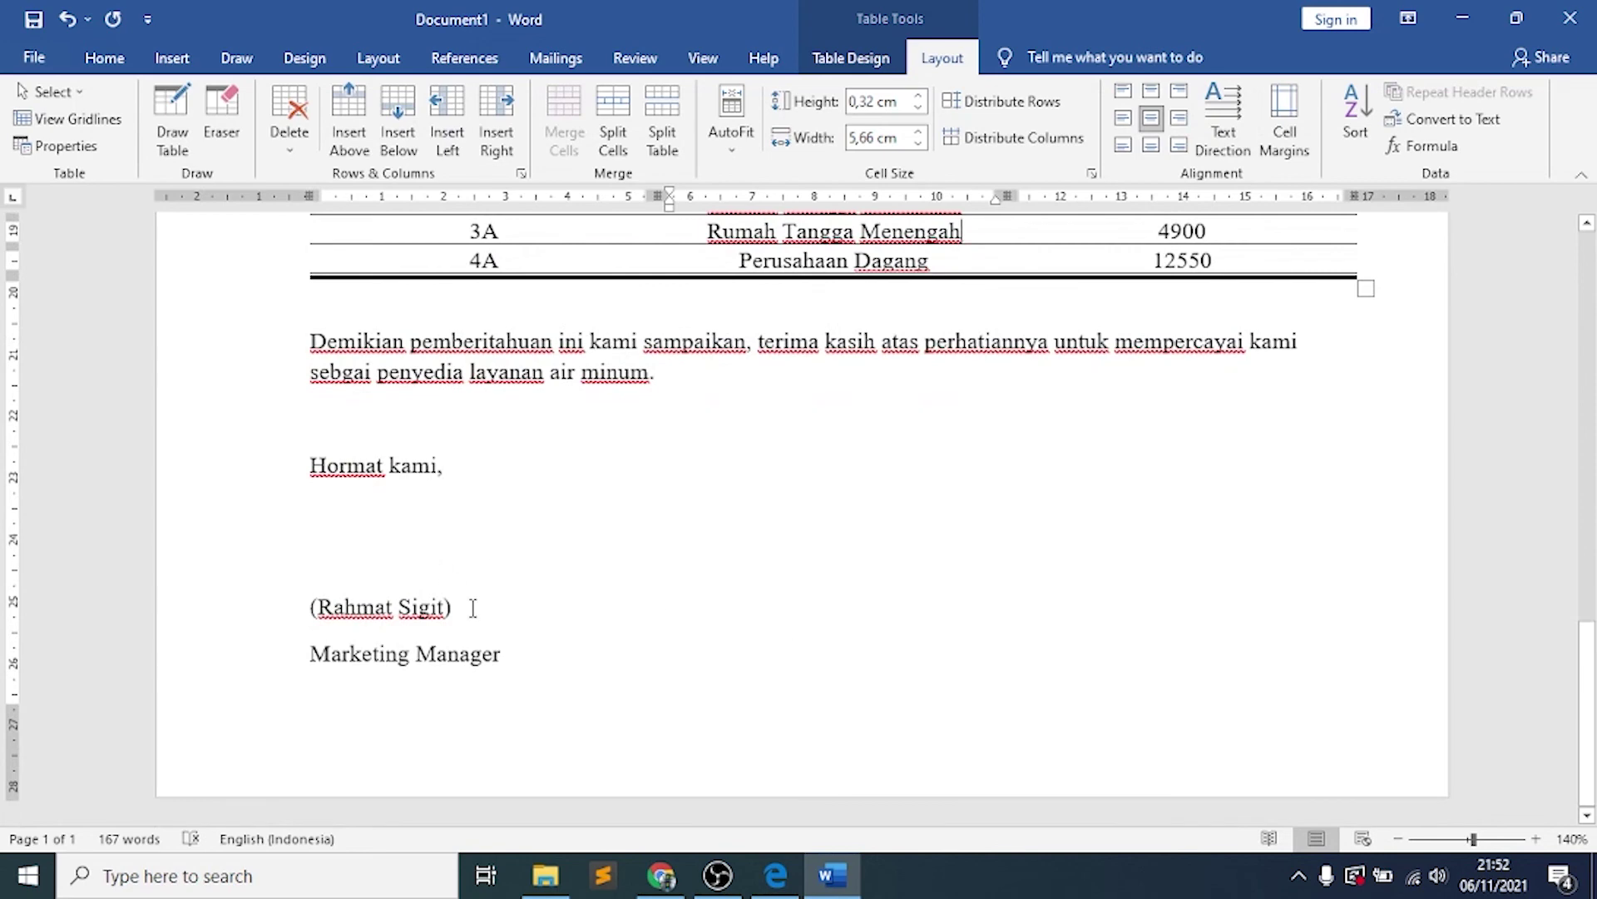
{"action": "left_click", "coordinate": [473, 608]}
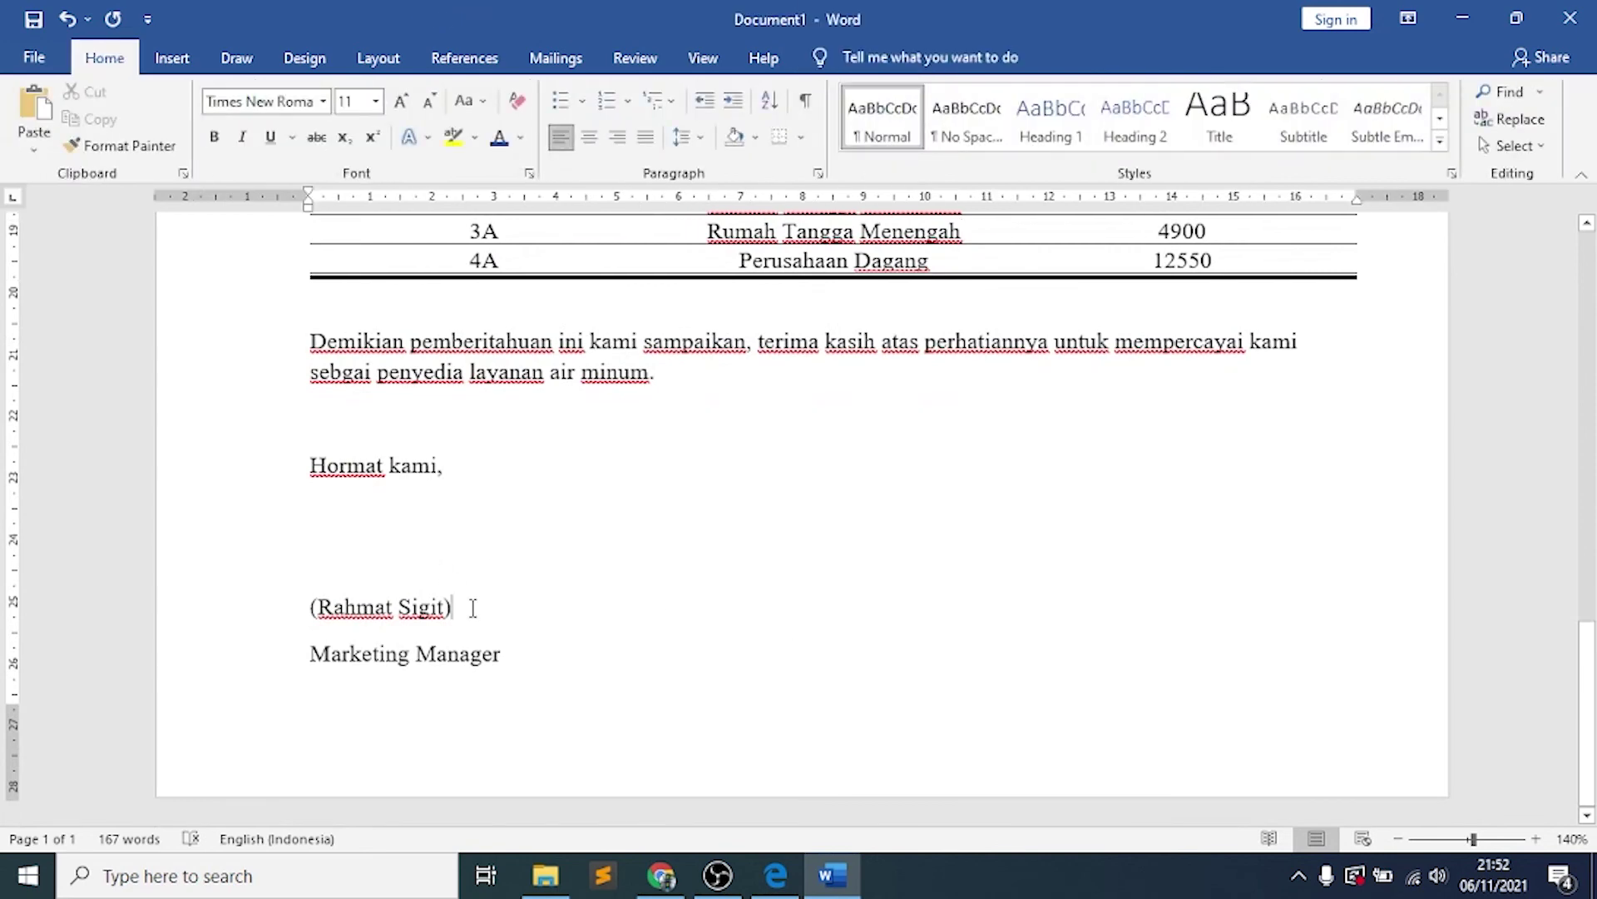
{"action": "key", "text": "alt+Tab"}
{"action": "left_click_drag", "start_coordinate": [590, 698], "coordinate": [447, 699]}
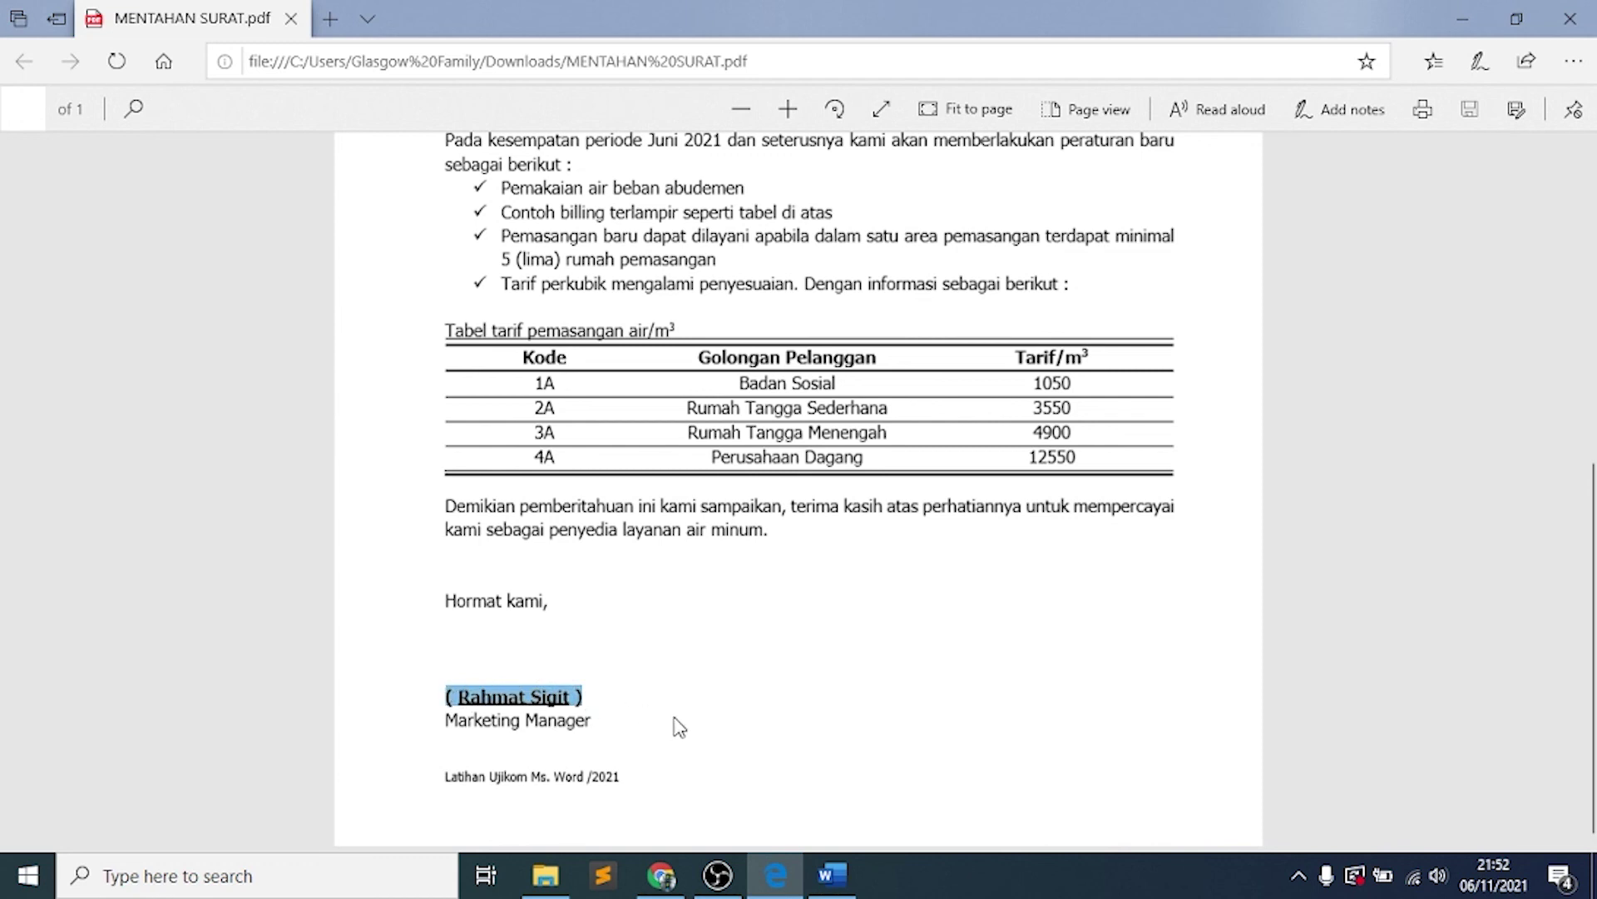
Clear the PDF signature highlight and return to the Word letter
{"action": "left_click", "coordinate": [599, 705]}
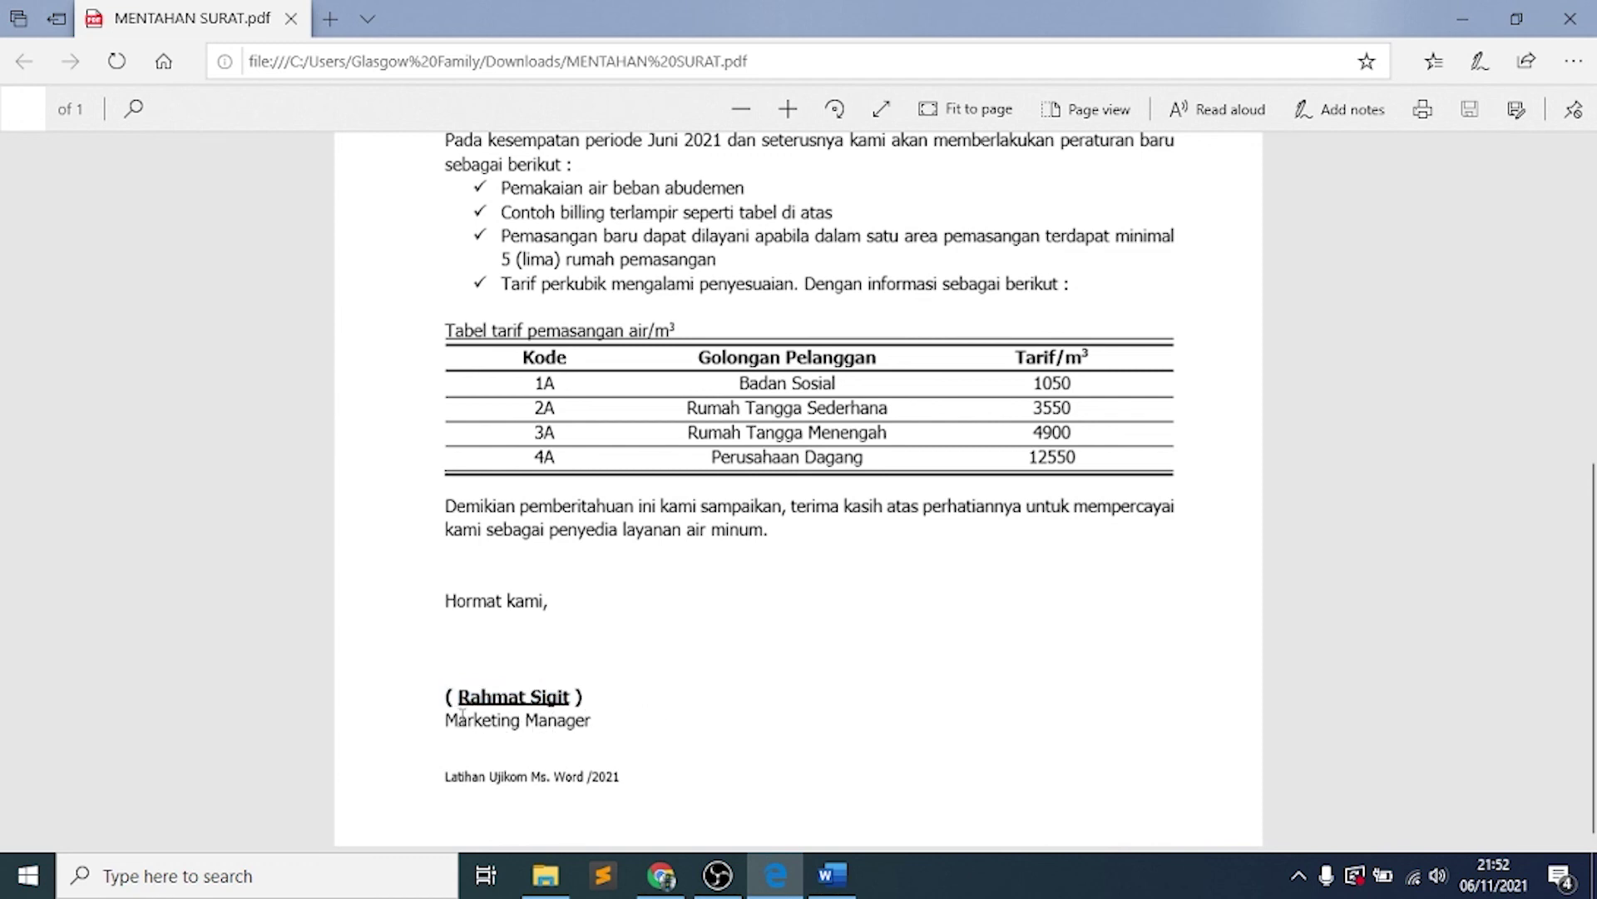
{"action": "left_click", "coordinate": [828, 878]}
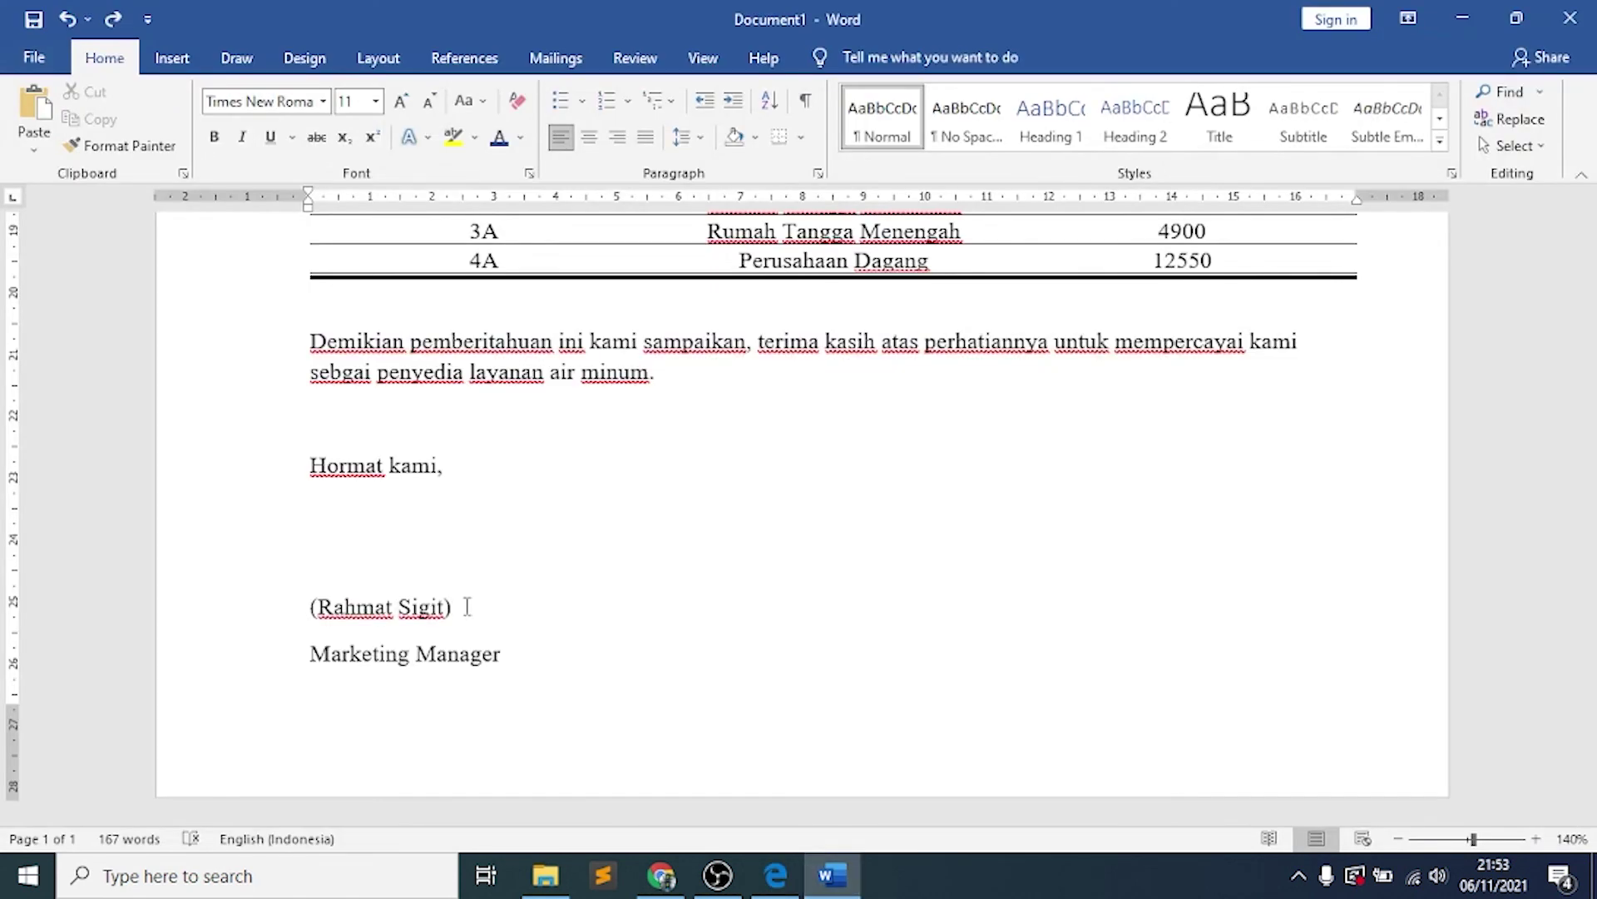
Make the whole signature line bold
{"action": "left_click_drag", "start_coordinate": [456, 607], "coordinate": [314, 617]}
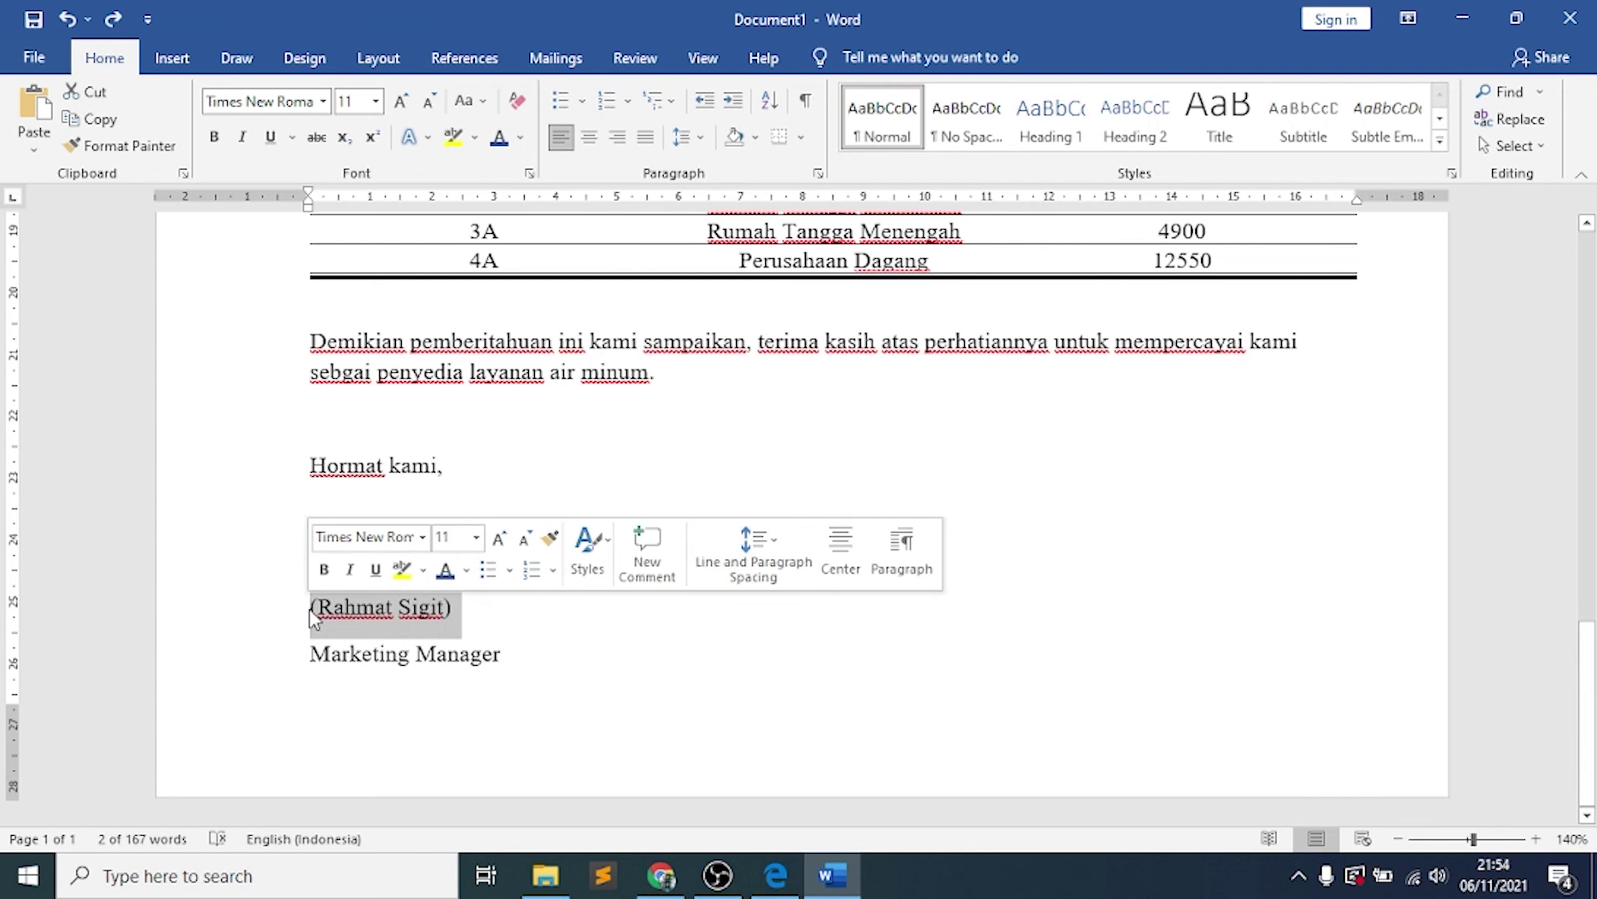
{"action": "key", "text": "ctrl+b"}
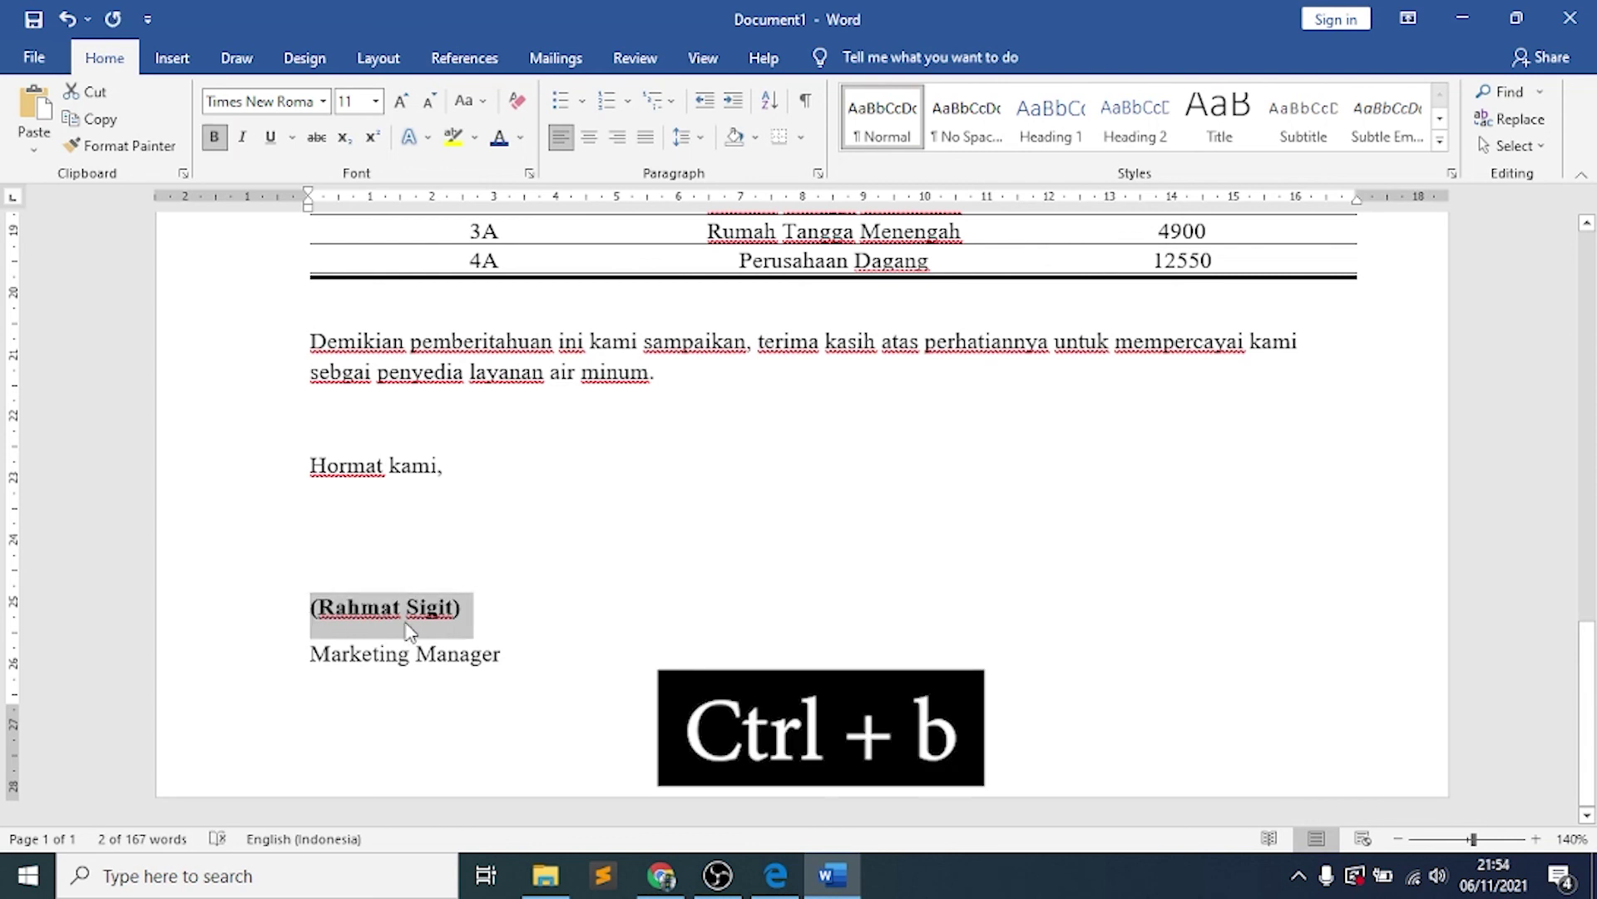
{"action": "left_click", "coordinate": [412, 629]}
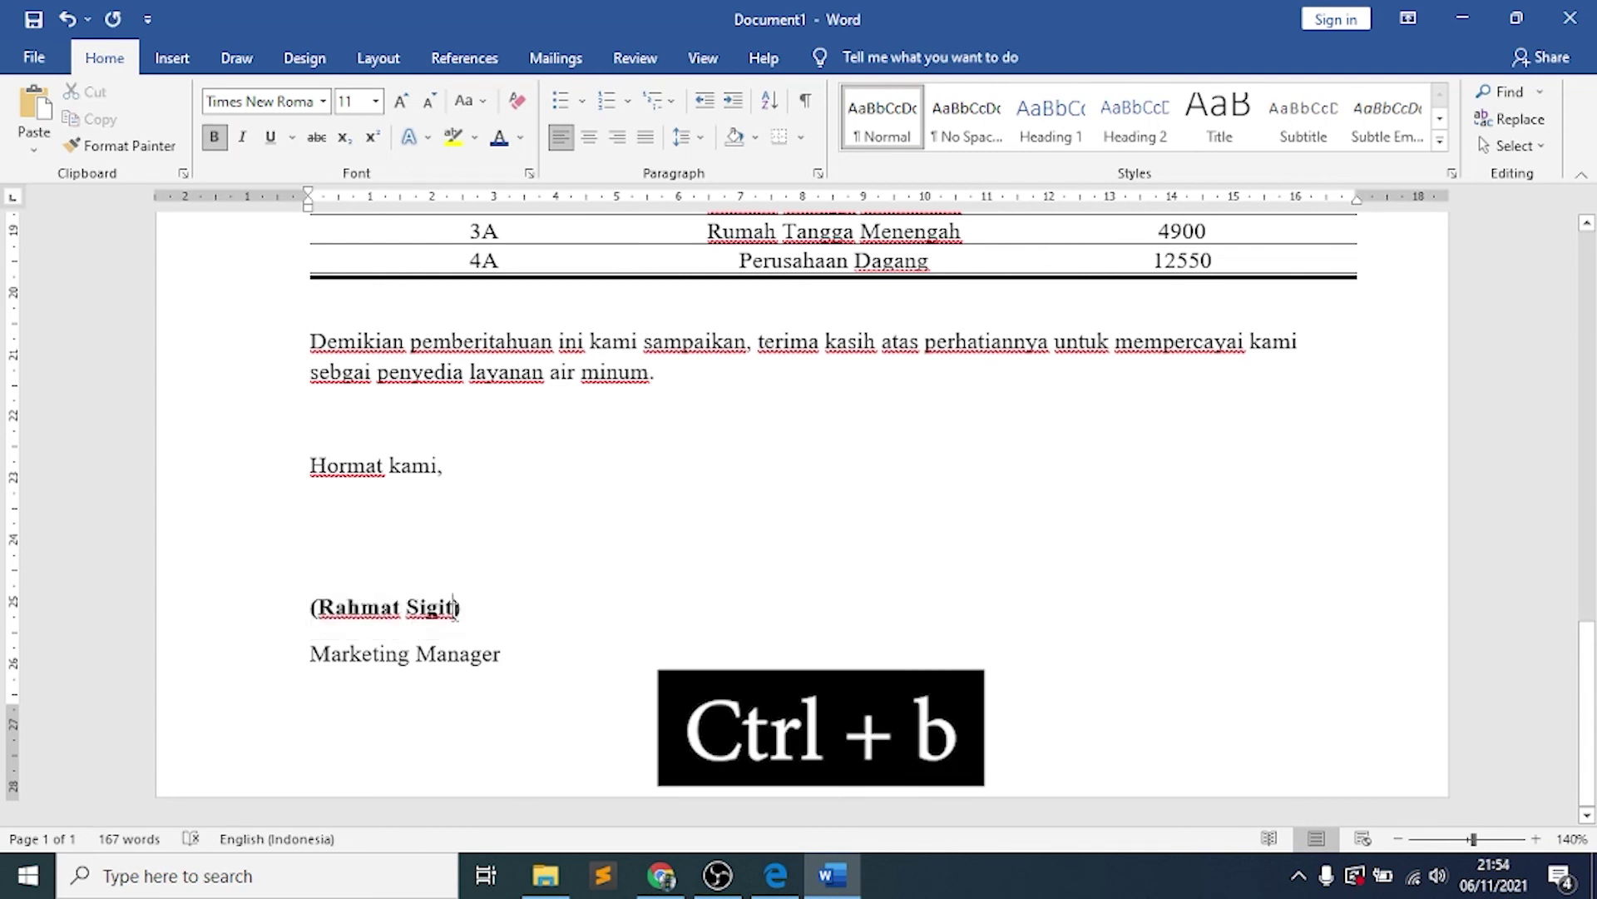
Underline the signer's name inside the brackets and compare it against the reference PDF
{"action": "key", "text": "shift+Left"}
{"action": "key", "text": "shift+Left"}
{"action": "key", "text": "shift+Left"}
{"action": "key", "text": "shift+Left"}
{"action": "key", "text": "shift+Left"}
{"action": "key", "text": "shift+Left"}
{"action": "key", "text": "shift+Left"}
{"action": "key", "text": "shift+Left"}
{"action": "key", "text": "shift+Left"}
{"action": "key", "text": "shift+Left"}
{"action": "key", "text": "shift+Left"}
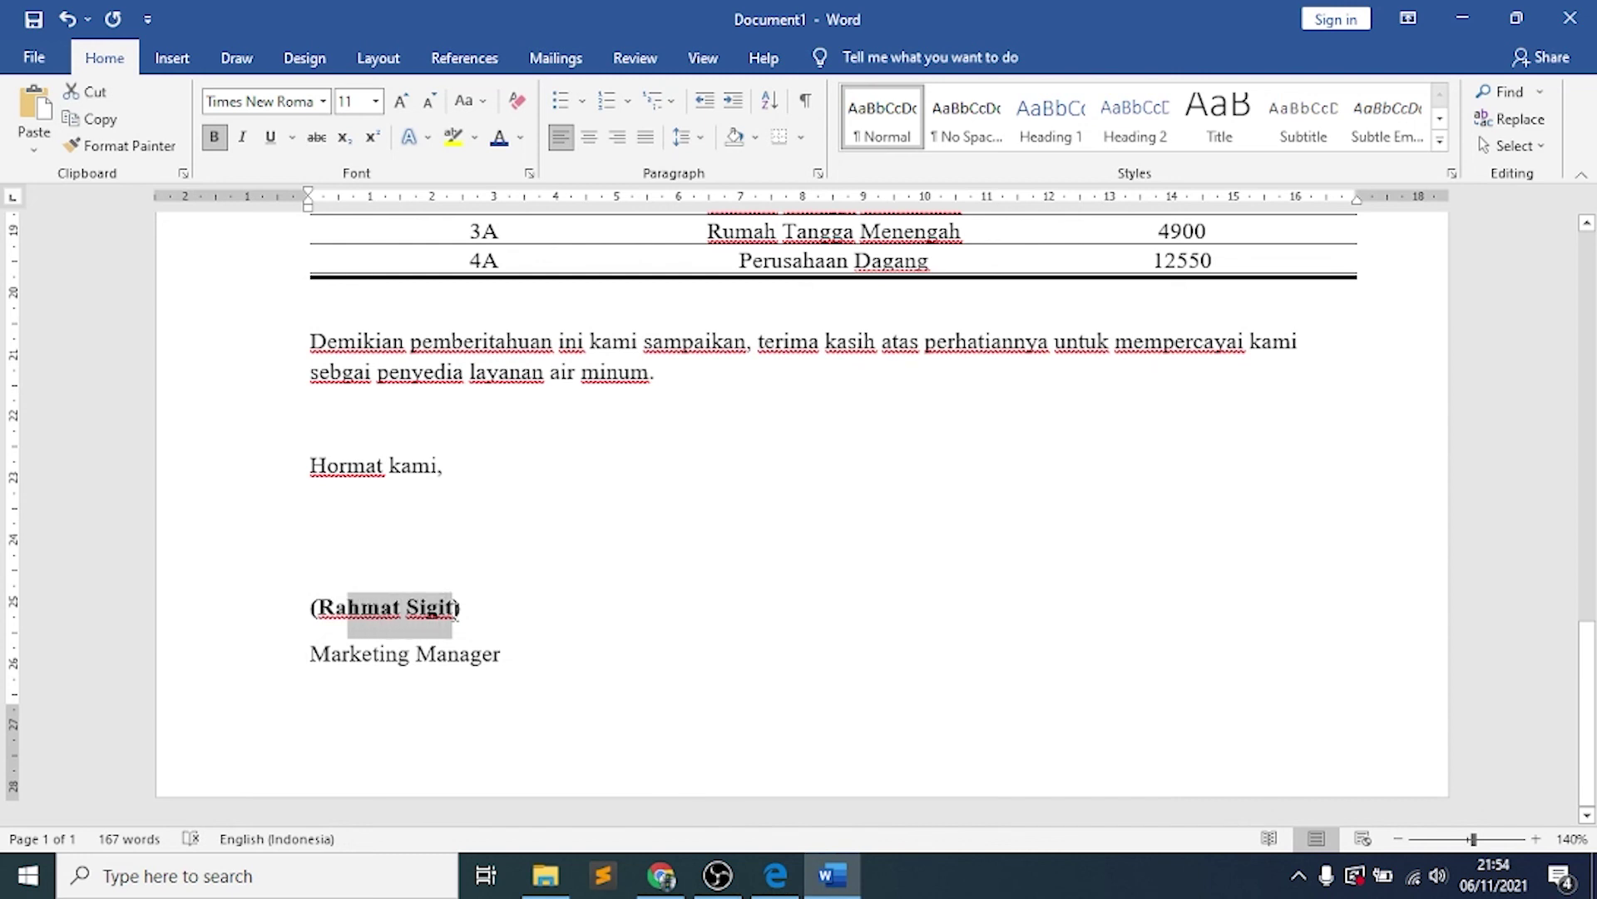
{"action": "key", "text": "shift+Left"}
{"action": "key", "text": "shift+Left"}
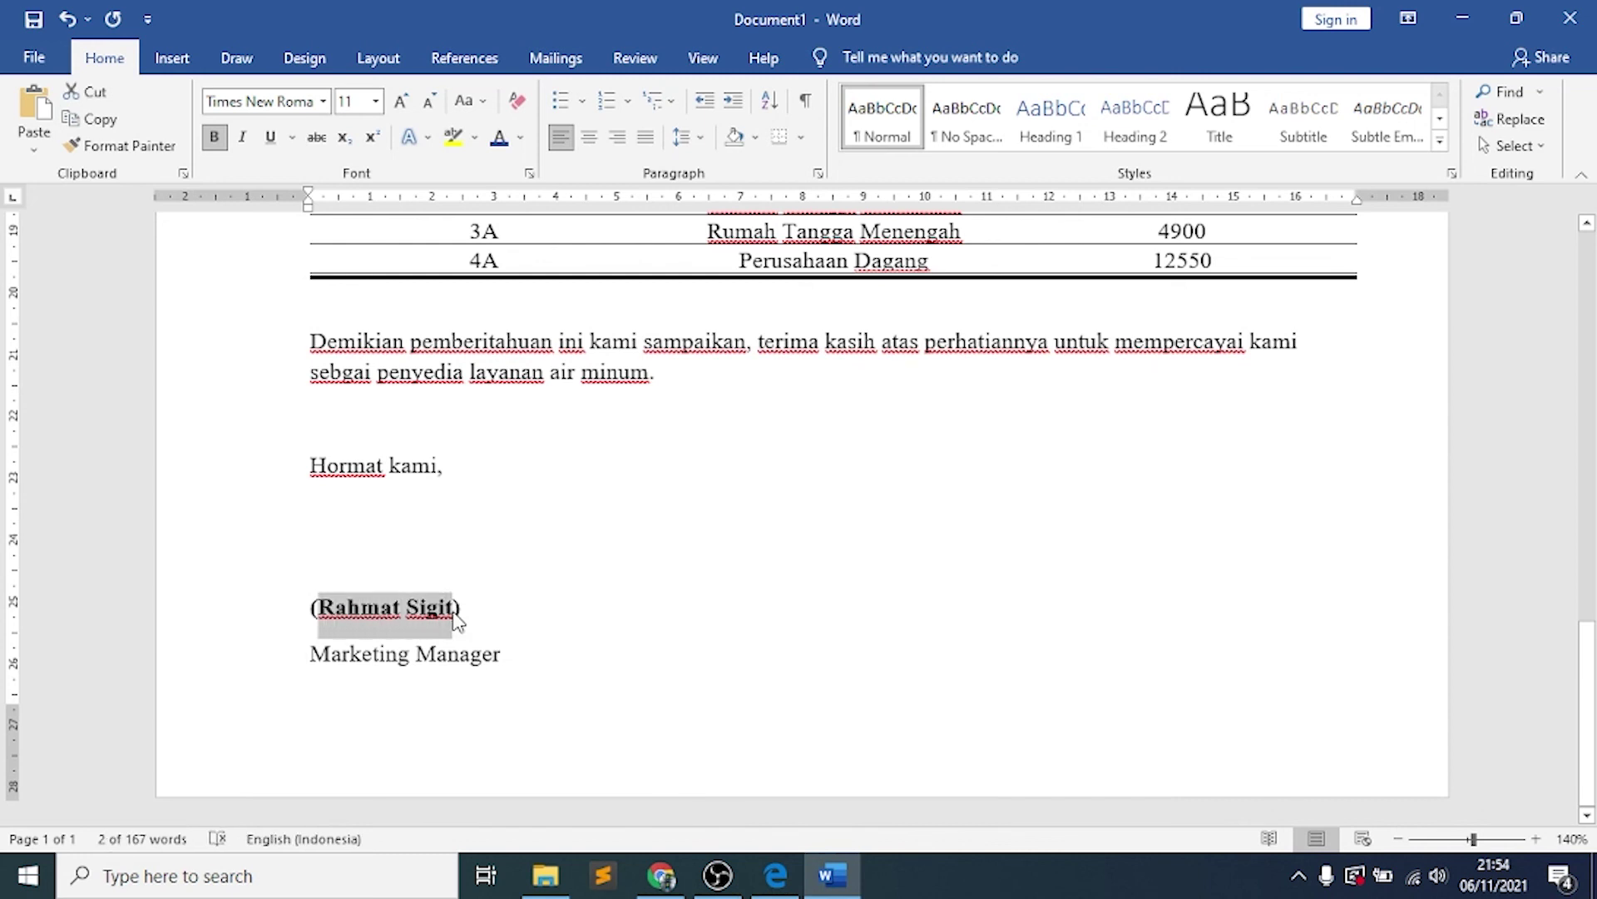
{"action": "key", "text": "ctrl+u"}
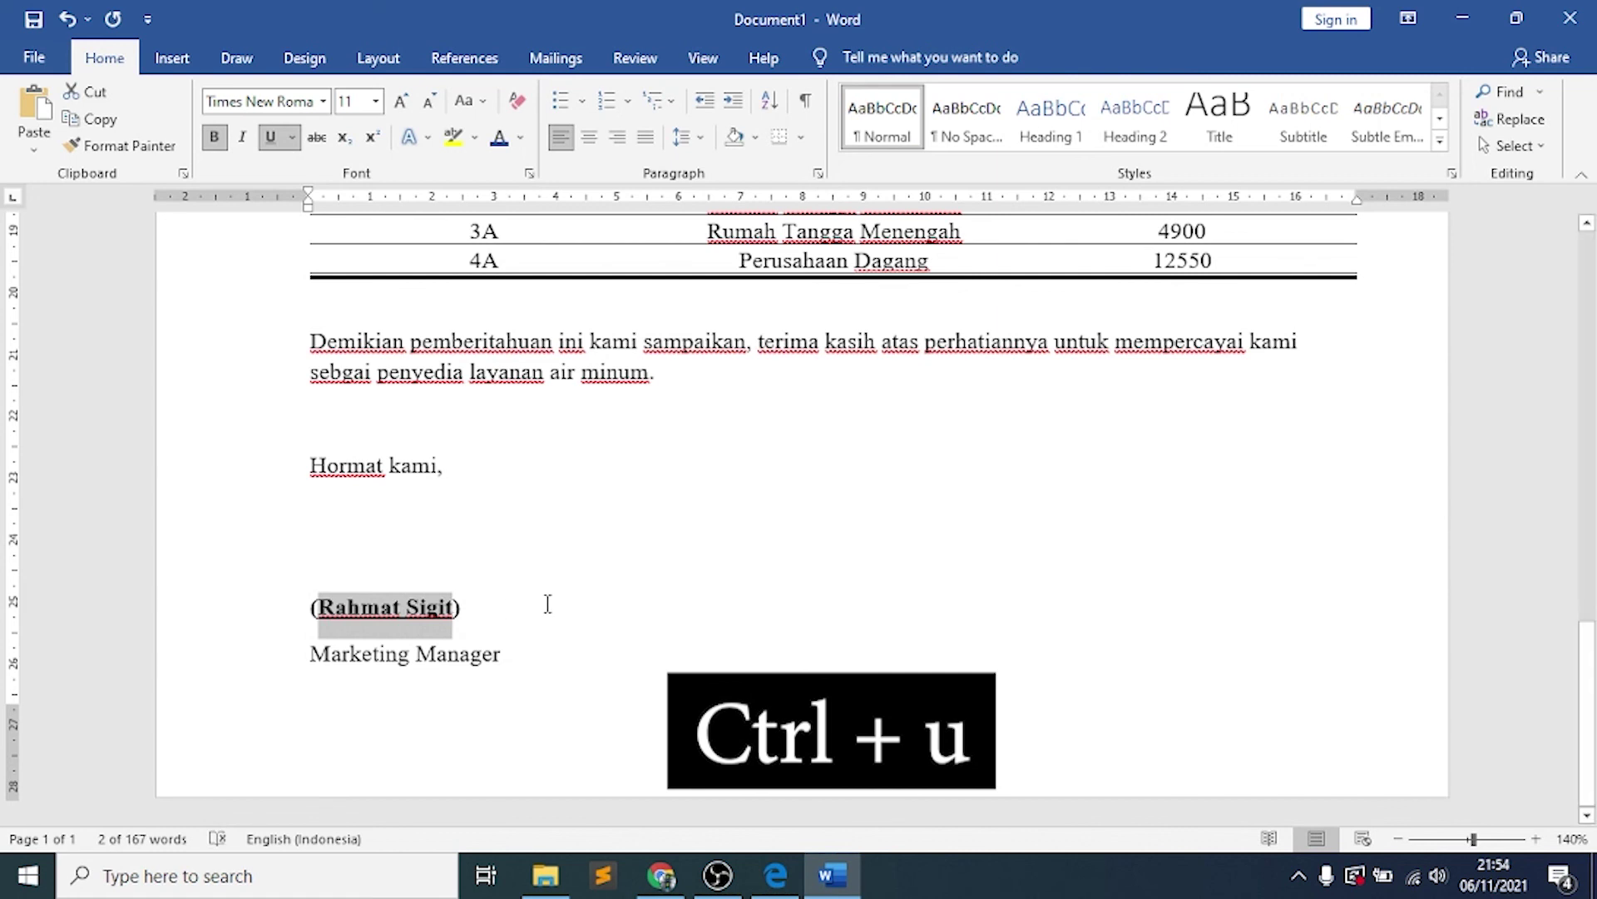
{"action": "left_click", "coordinate": [548, 603]}
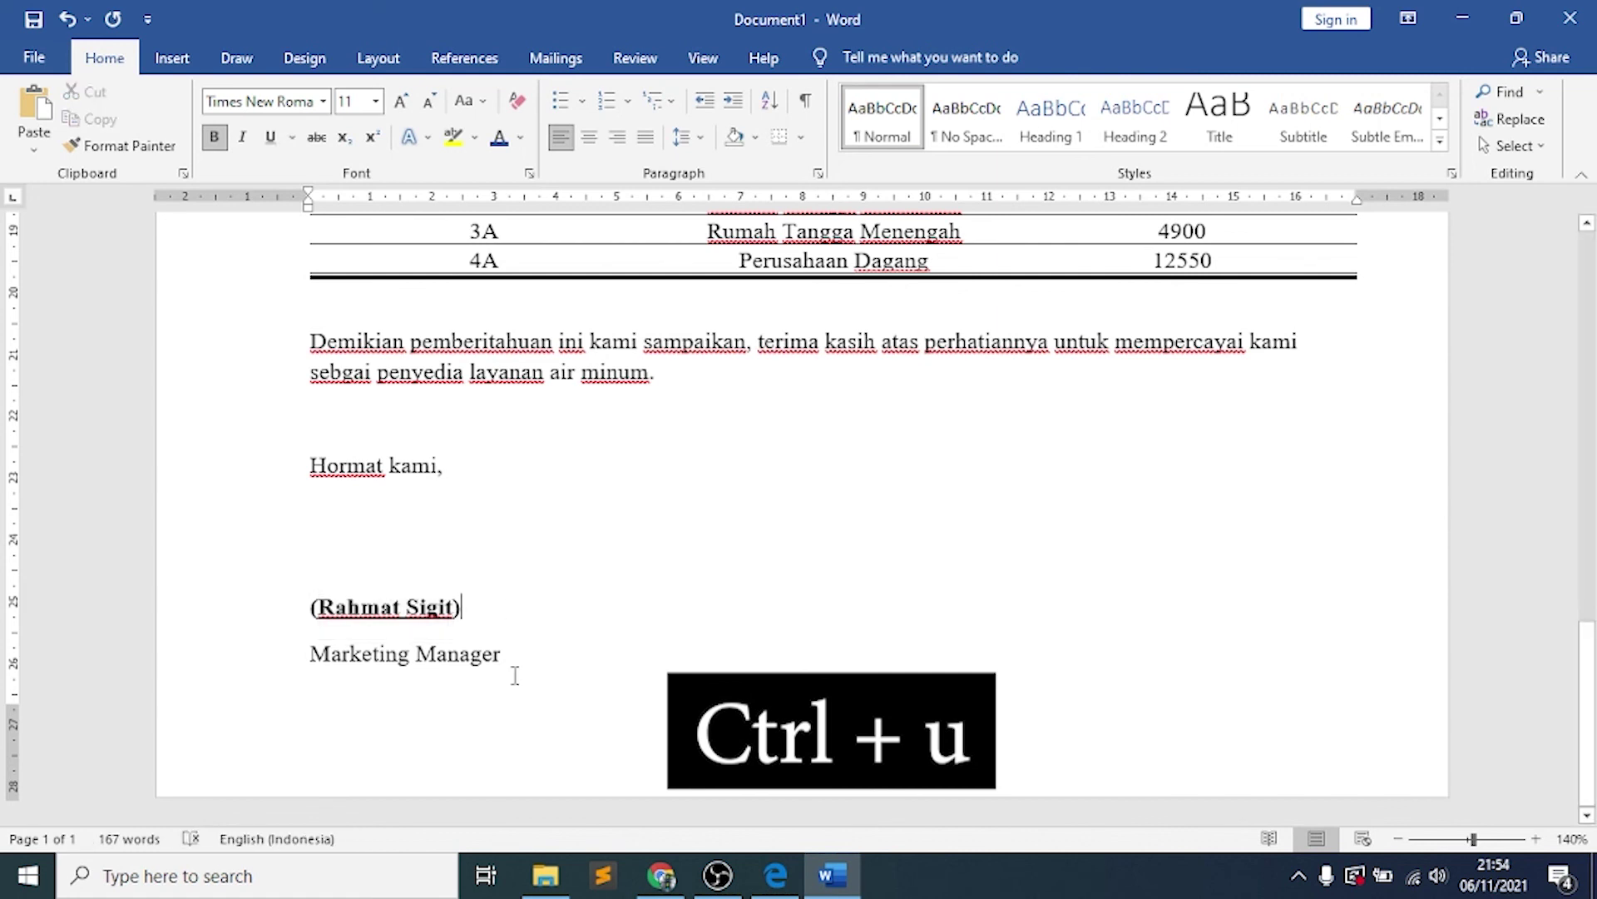
{"action": "left_click", "coordinate": [775, 875]}
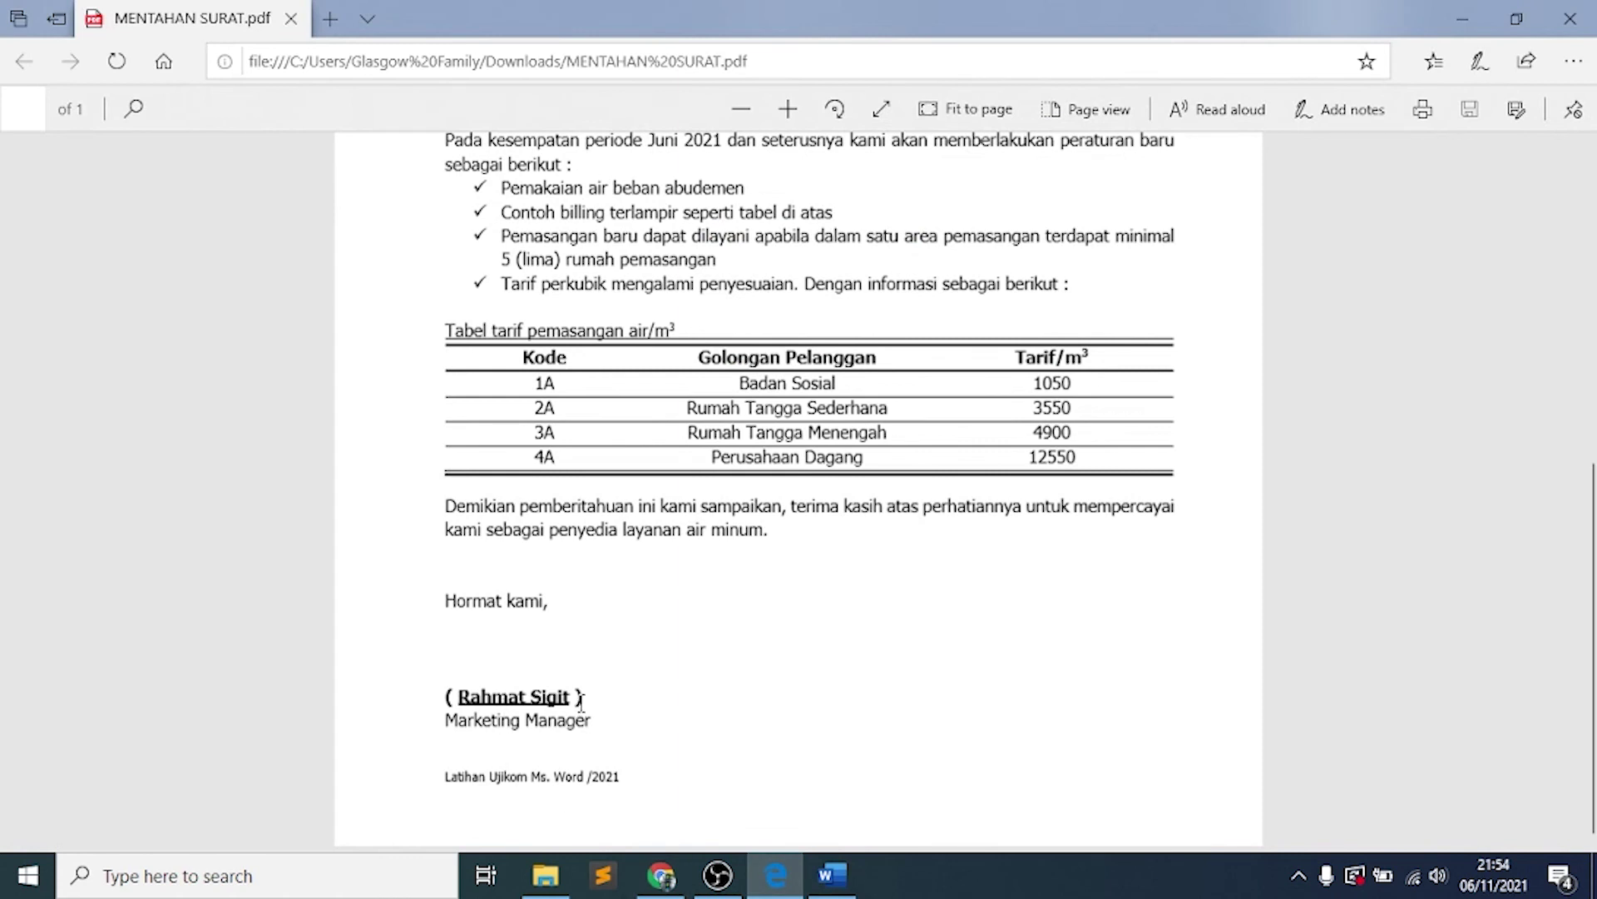
{"action": "left_click", "coordinate": [832, 874]}
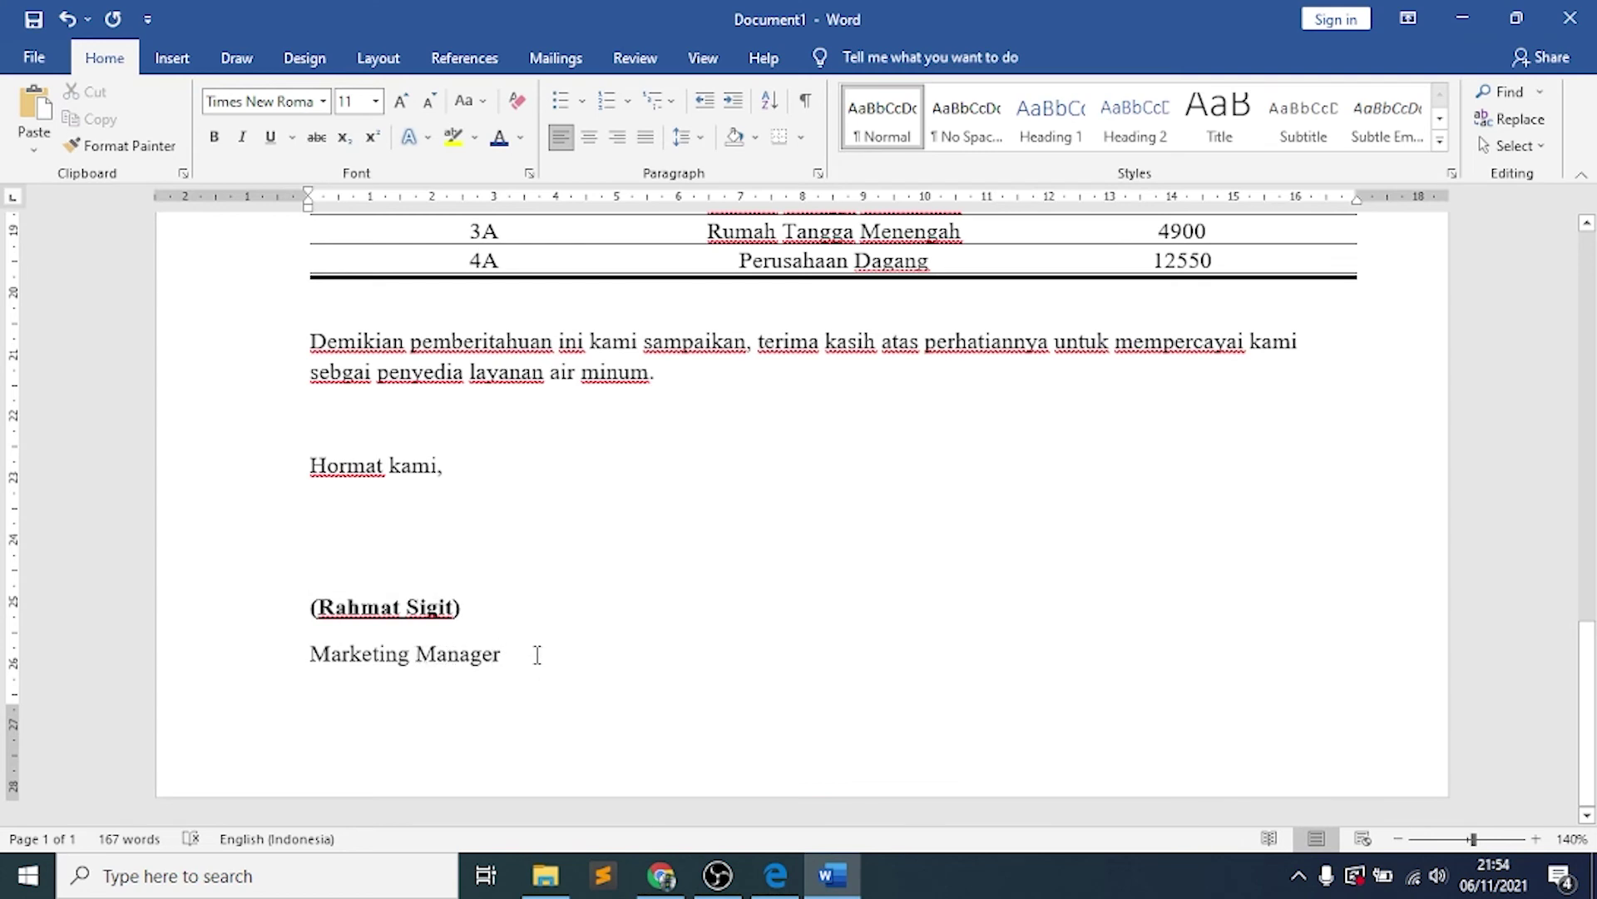
Remove the space after the signature and Marketing Manager paragraphs
{"action": "left_click_drag", "start_coordinate": [535, 653], "coordinate": [309, 625]}
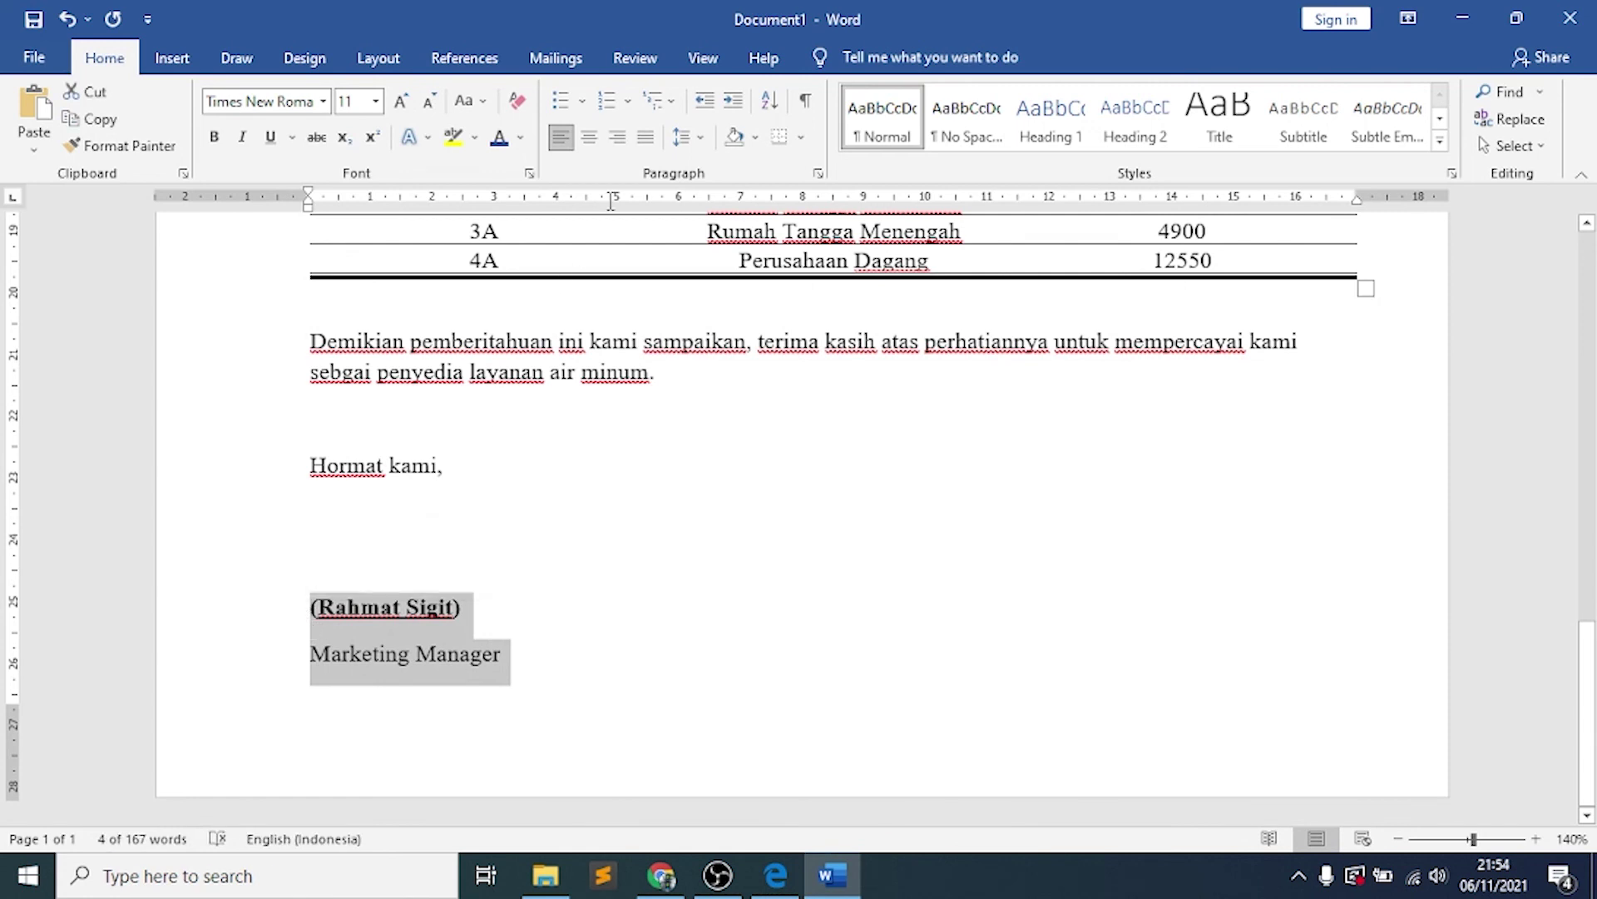
{"action": "left_click", "coordinate": [704, 138]}
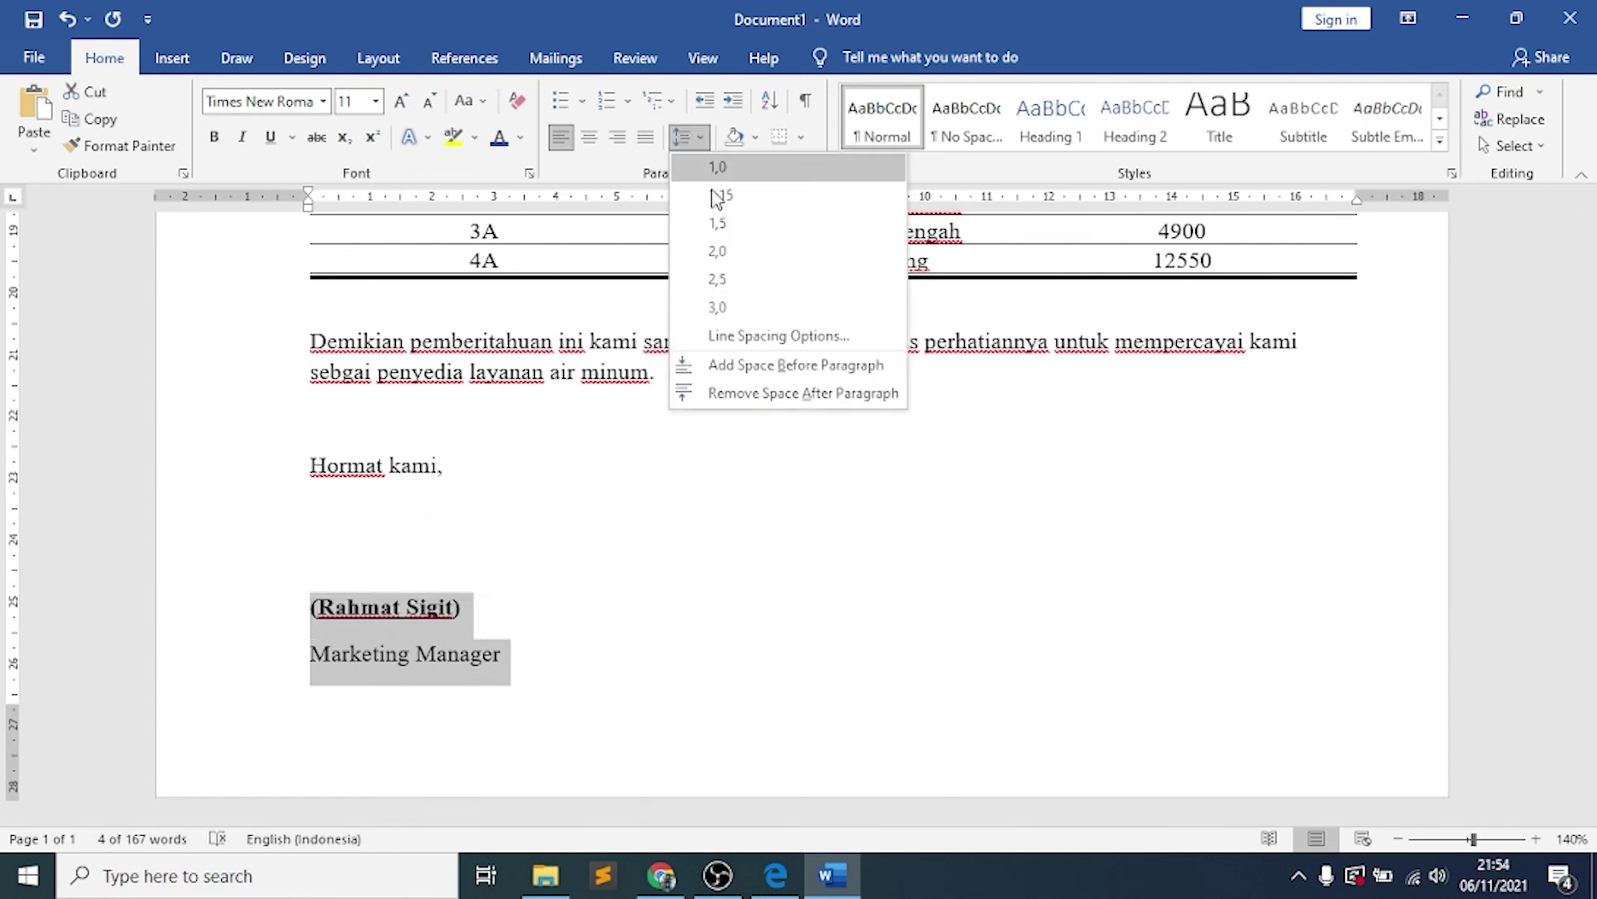
{"action": "left_click", "coordinate": [740, 393]}
{"action": "left_click", "coordinate": [505, 641]}
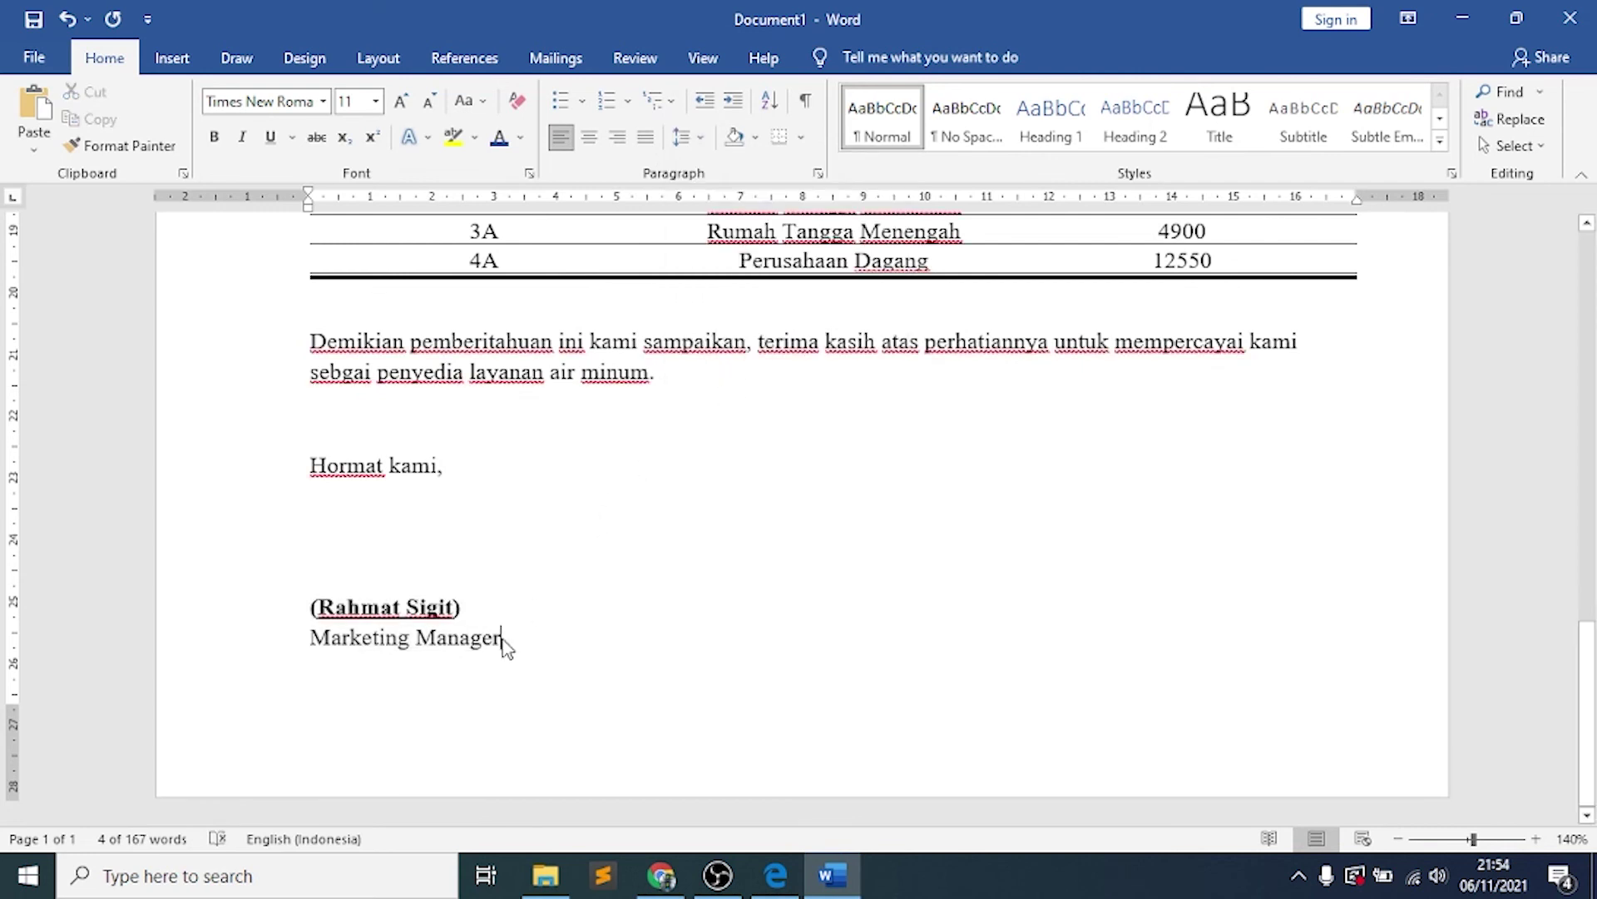
{"action": "double_click", "coordinate": [504, 641]}
{"action": "left_click", "coordinate": [500, 615]}
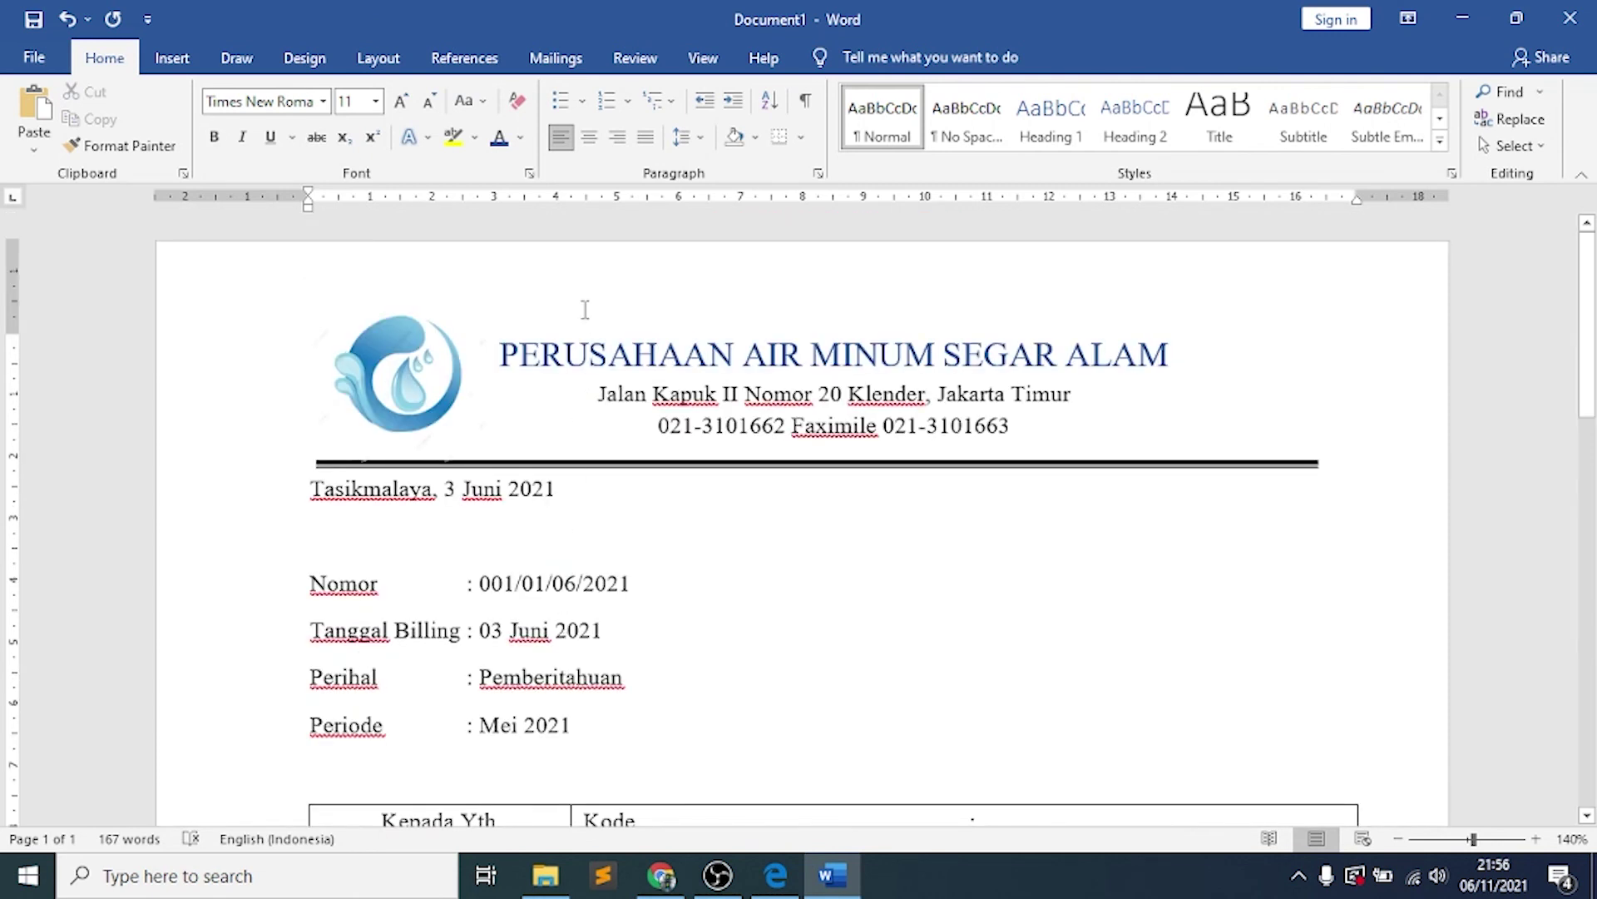
Make the heading PERUSAHAAN AIR MINUM SEGAR ALAM bold
{"action": "left_click", "coordinate": [520, 356]}
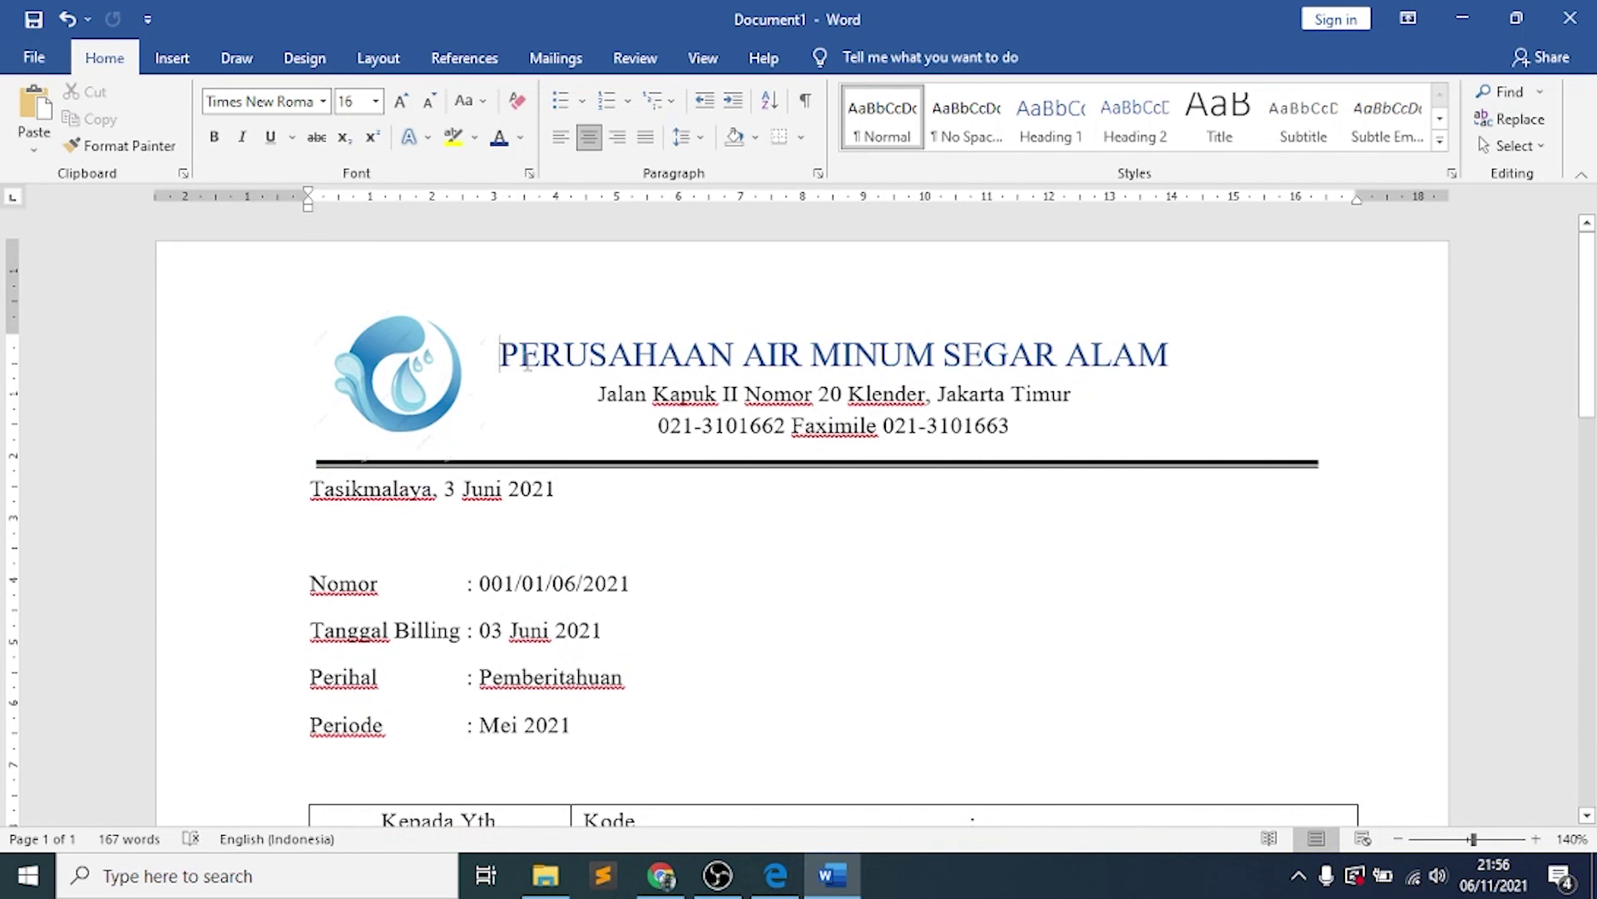
{"action": "left_click_drag", "start_coordinate": [502, 354], "coordinate": [1169, 354]}
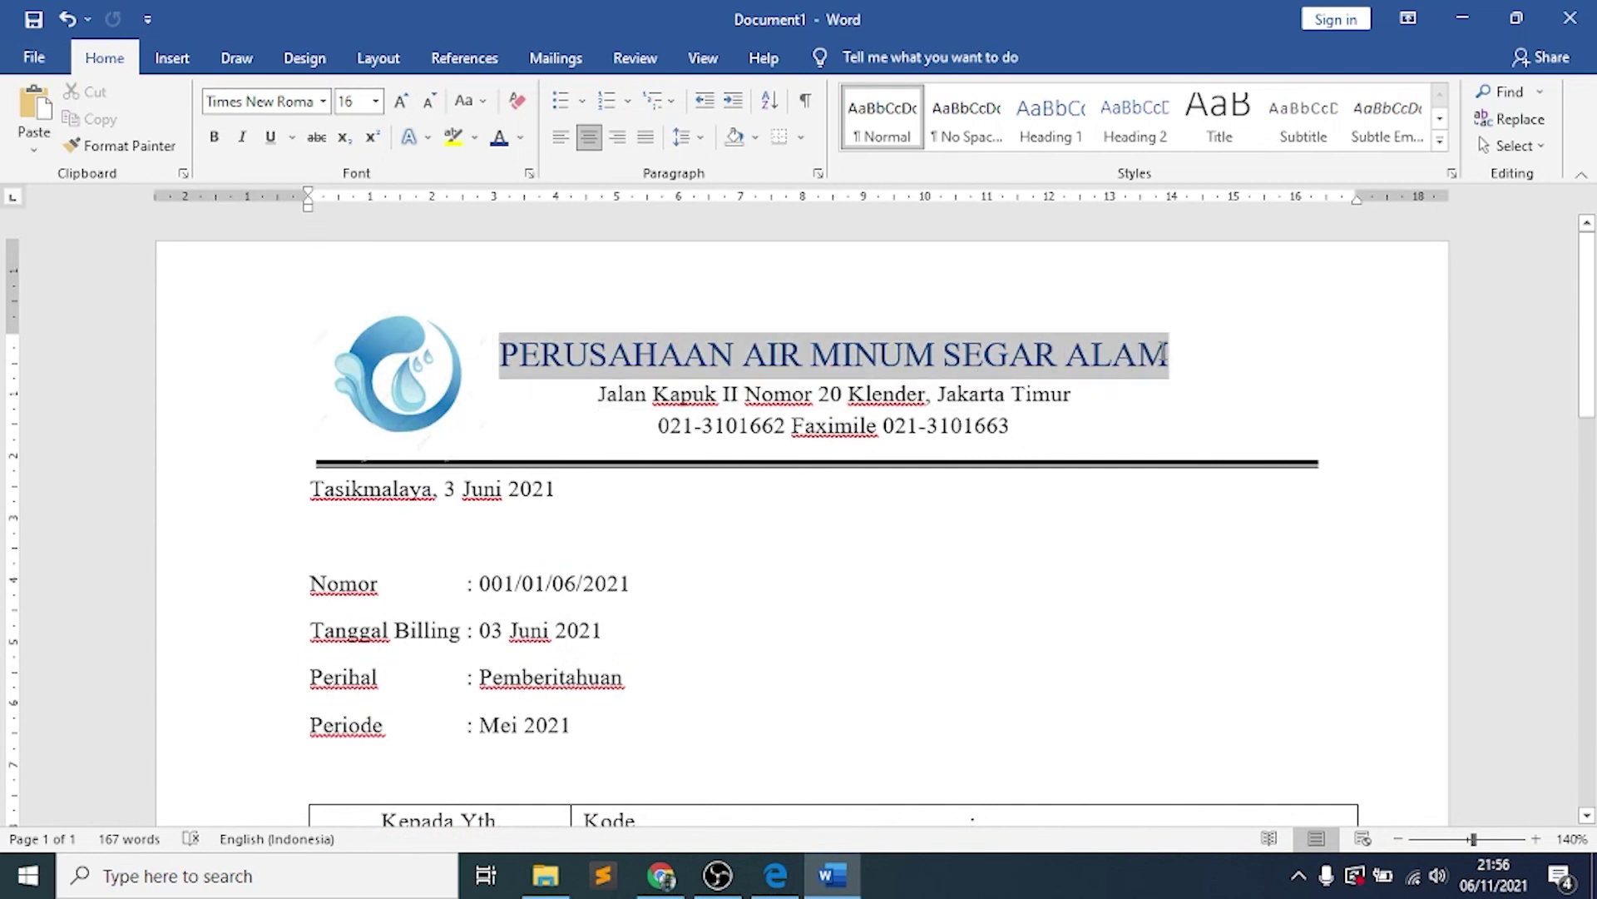
{"action": "key", "text": "ctrl+b"}
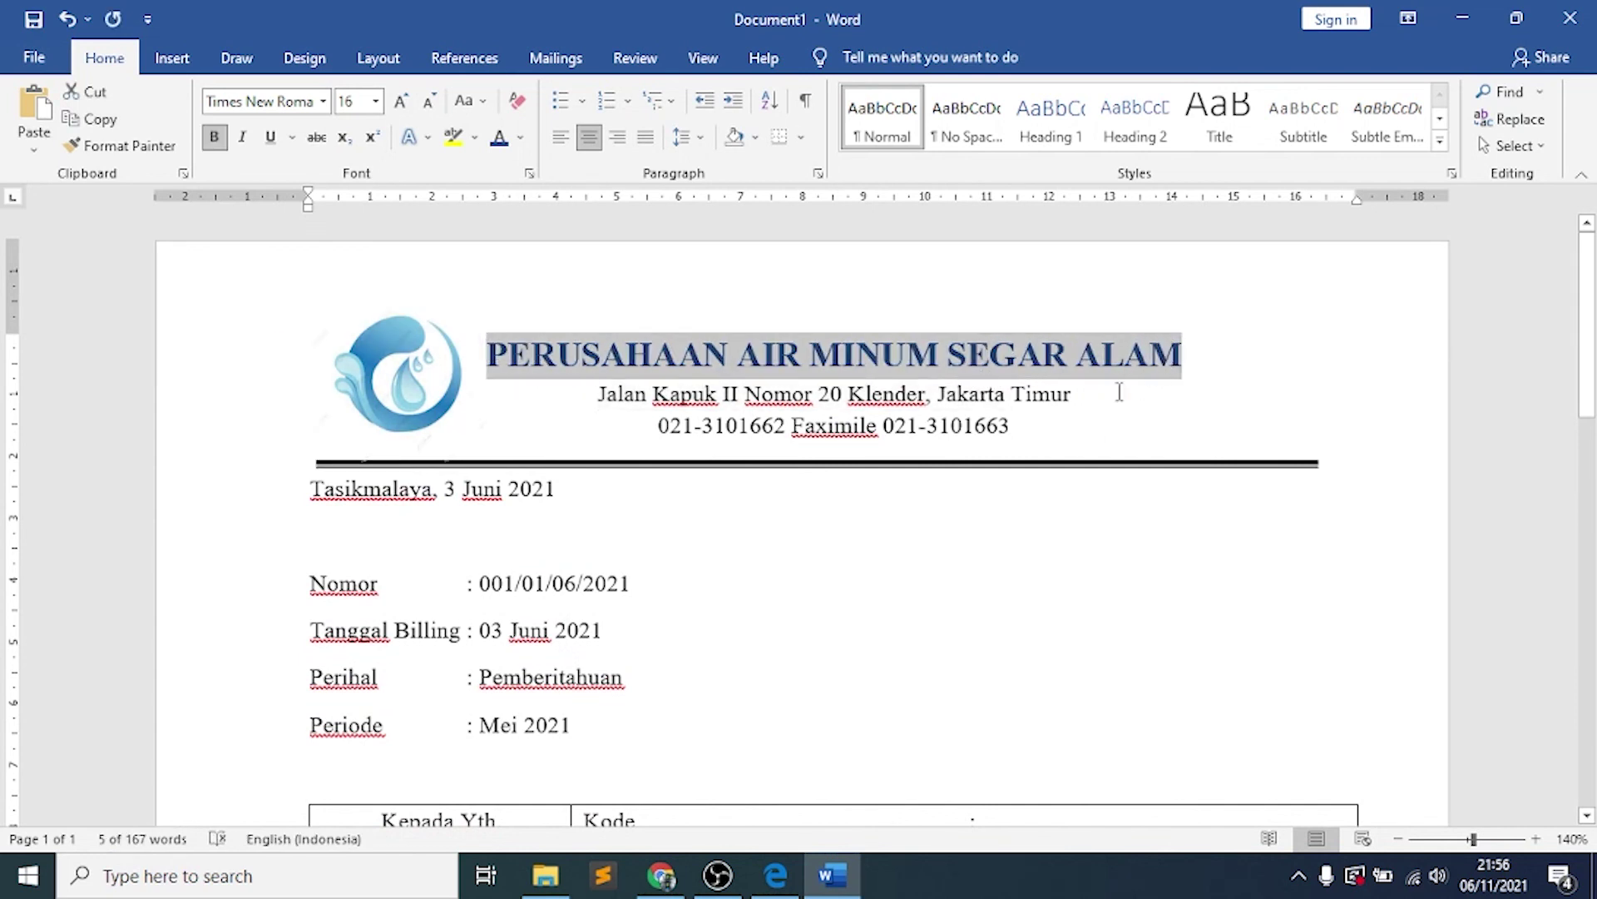
{"action": "key", "text": "ctrl+End"}
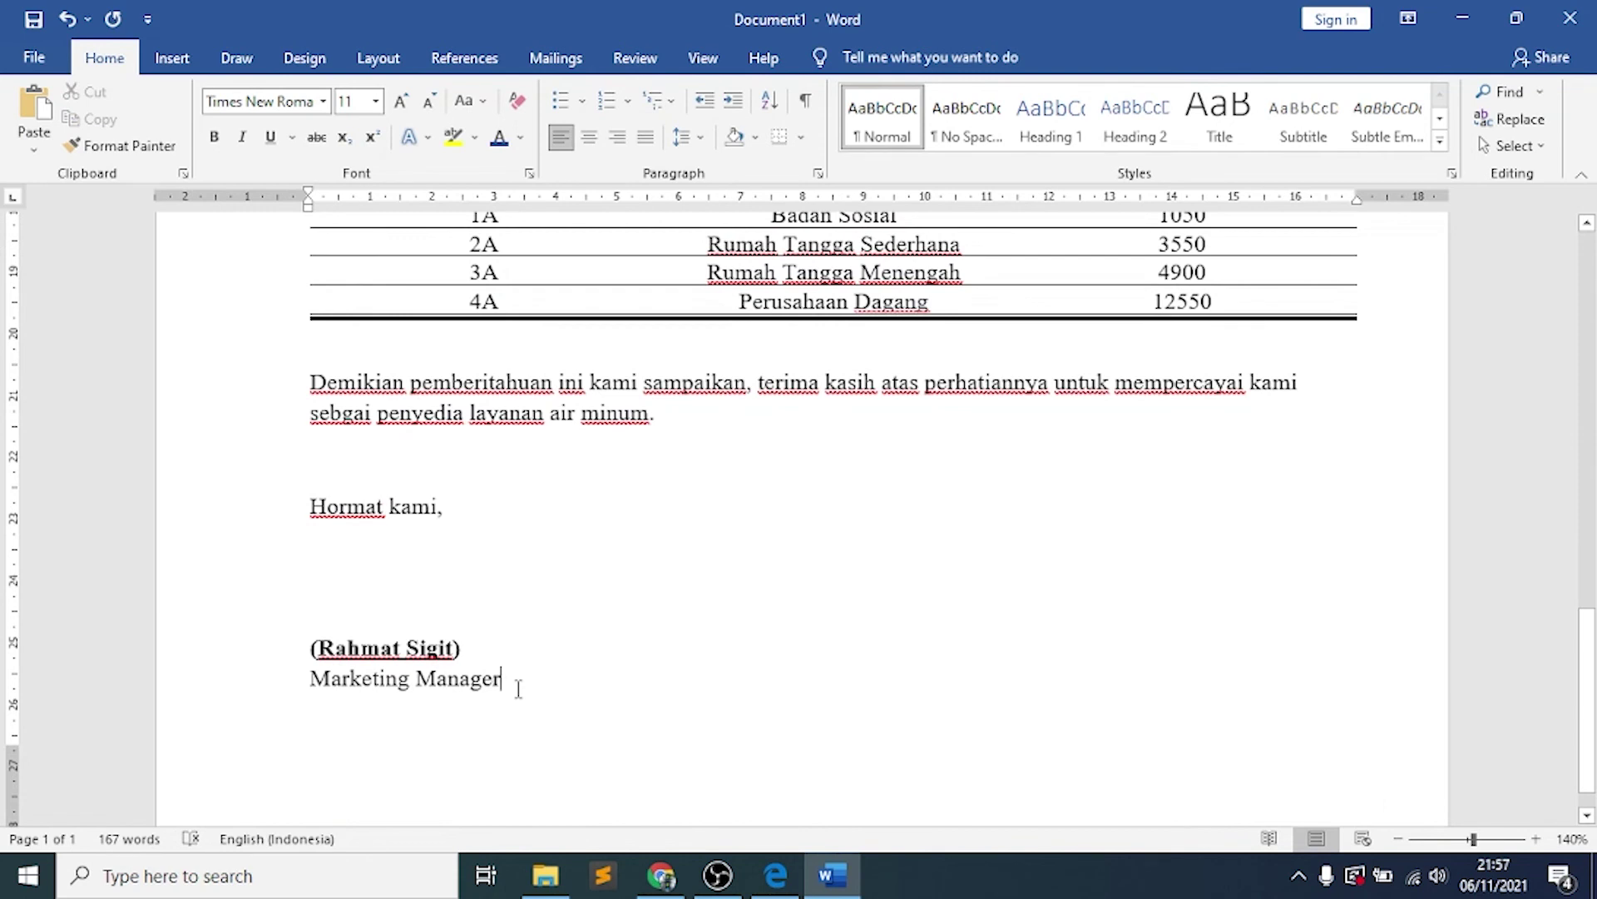
Save the letter to Documents as Word Document 'latihan-membuat-surat'
{"action": "key", "text": "ctrl+s"}
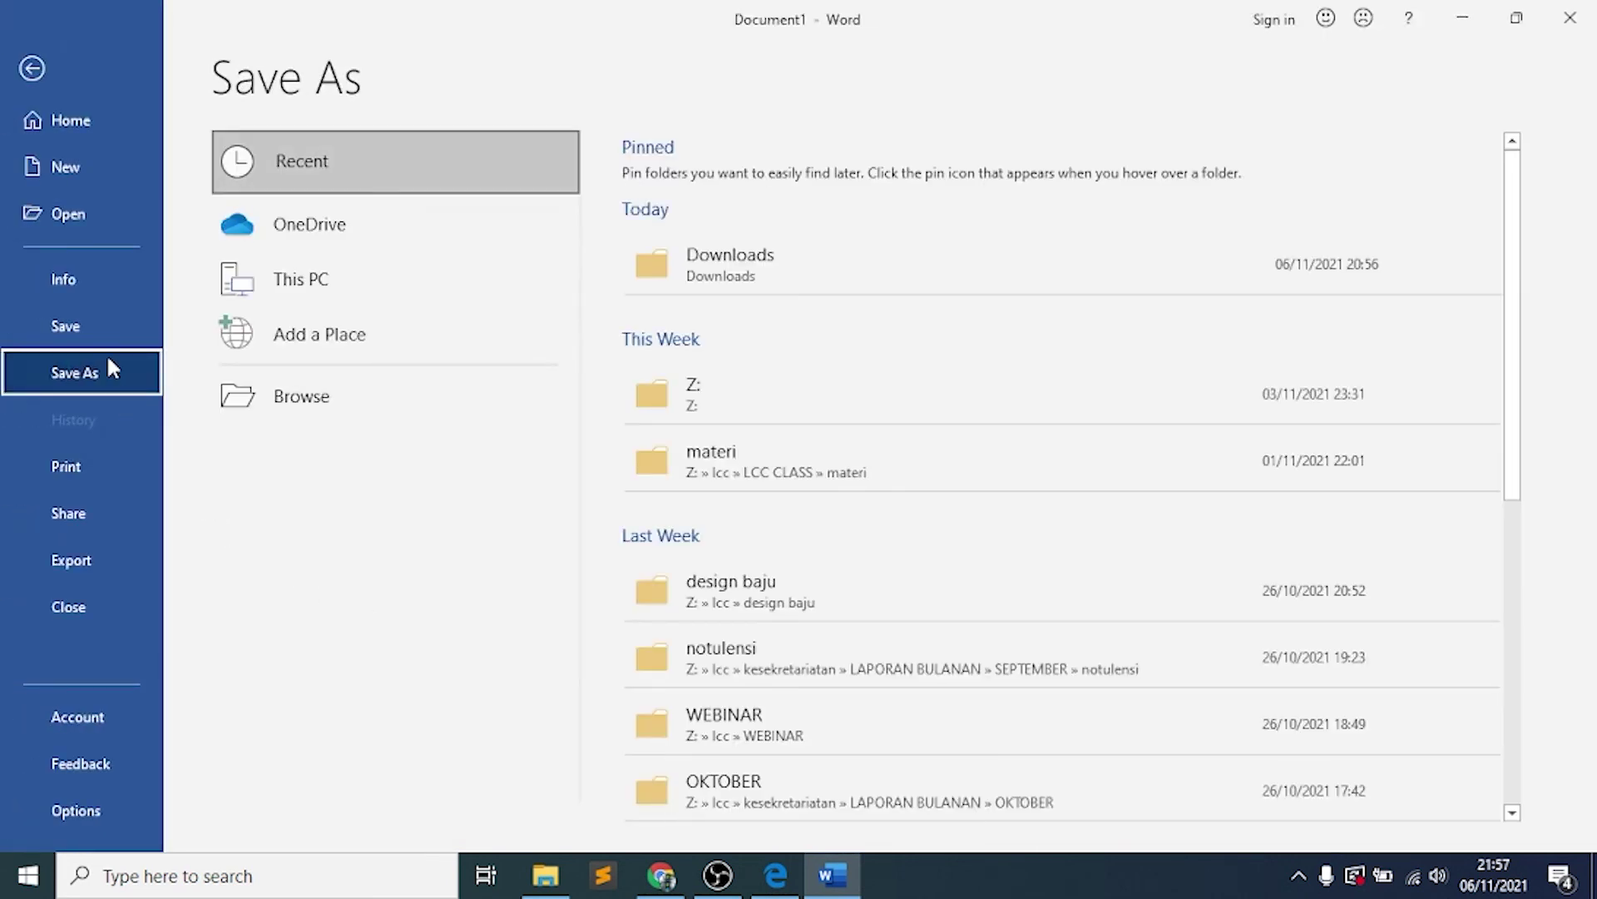
{"action": "left_click", "coordinate": [356, 385]}
{"action": "left_click", "coordinate": [438, 398]}
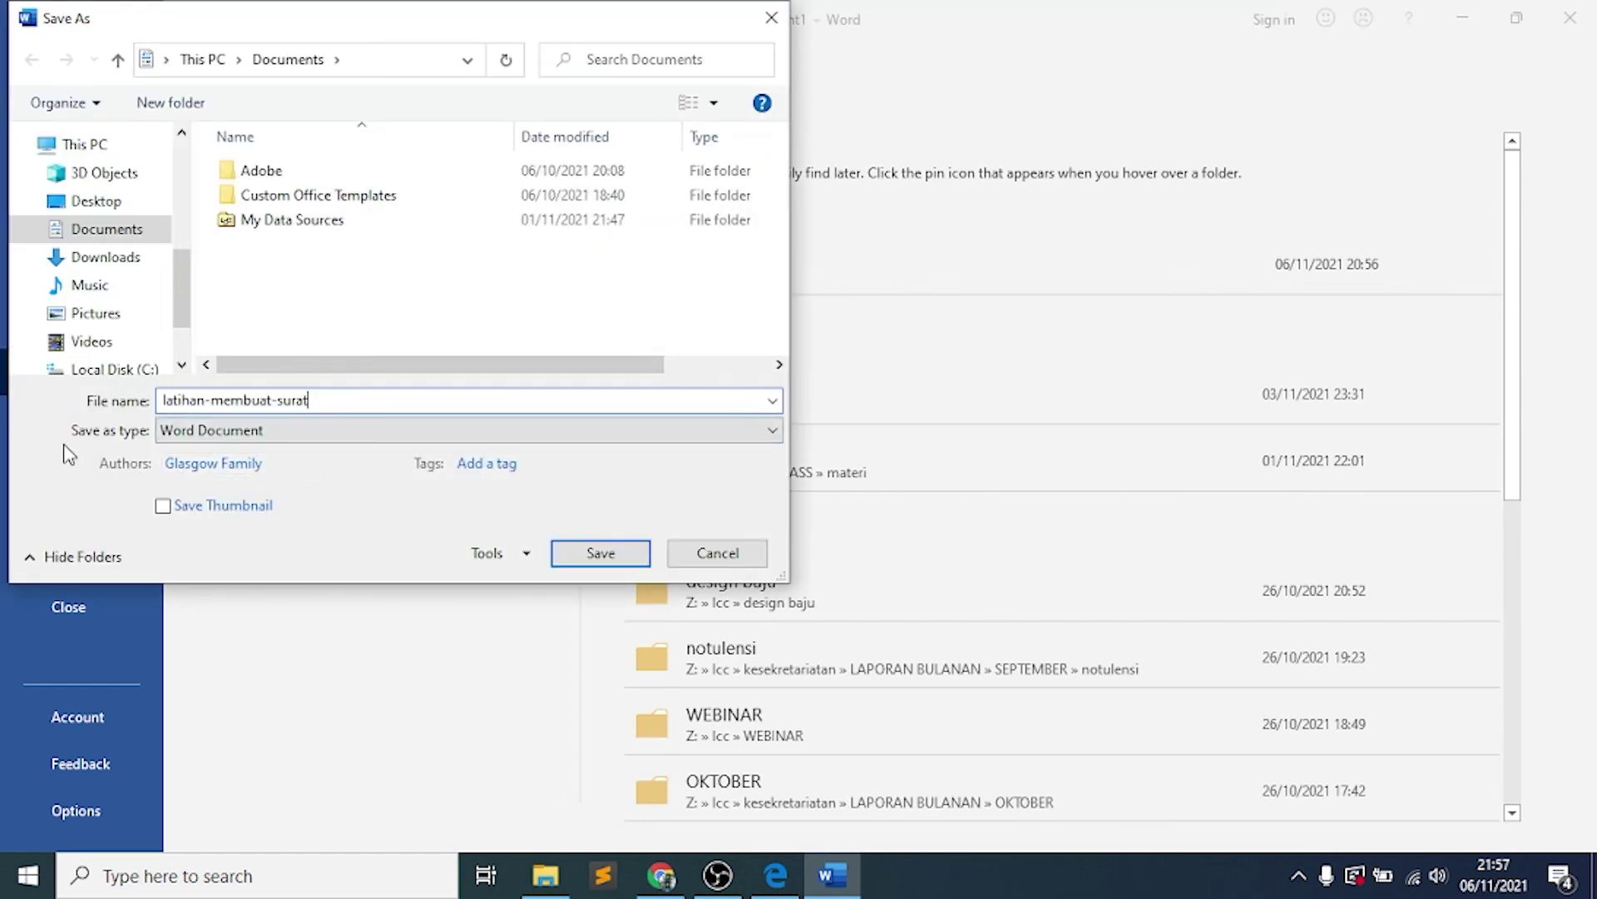
{"action": "left_click", "coordinate": [296, 433]}
{"action": "left_click", "coordinate": [295, 433]}
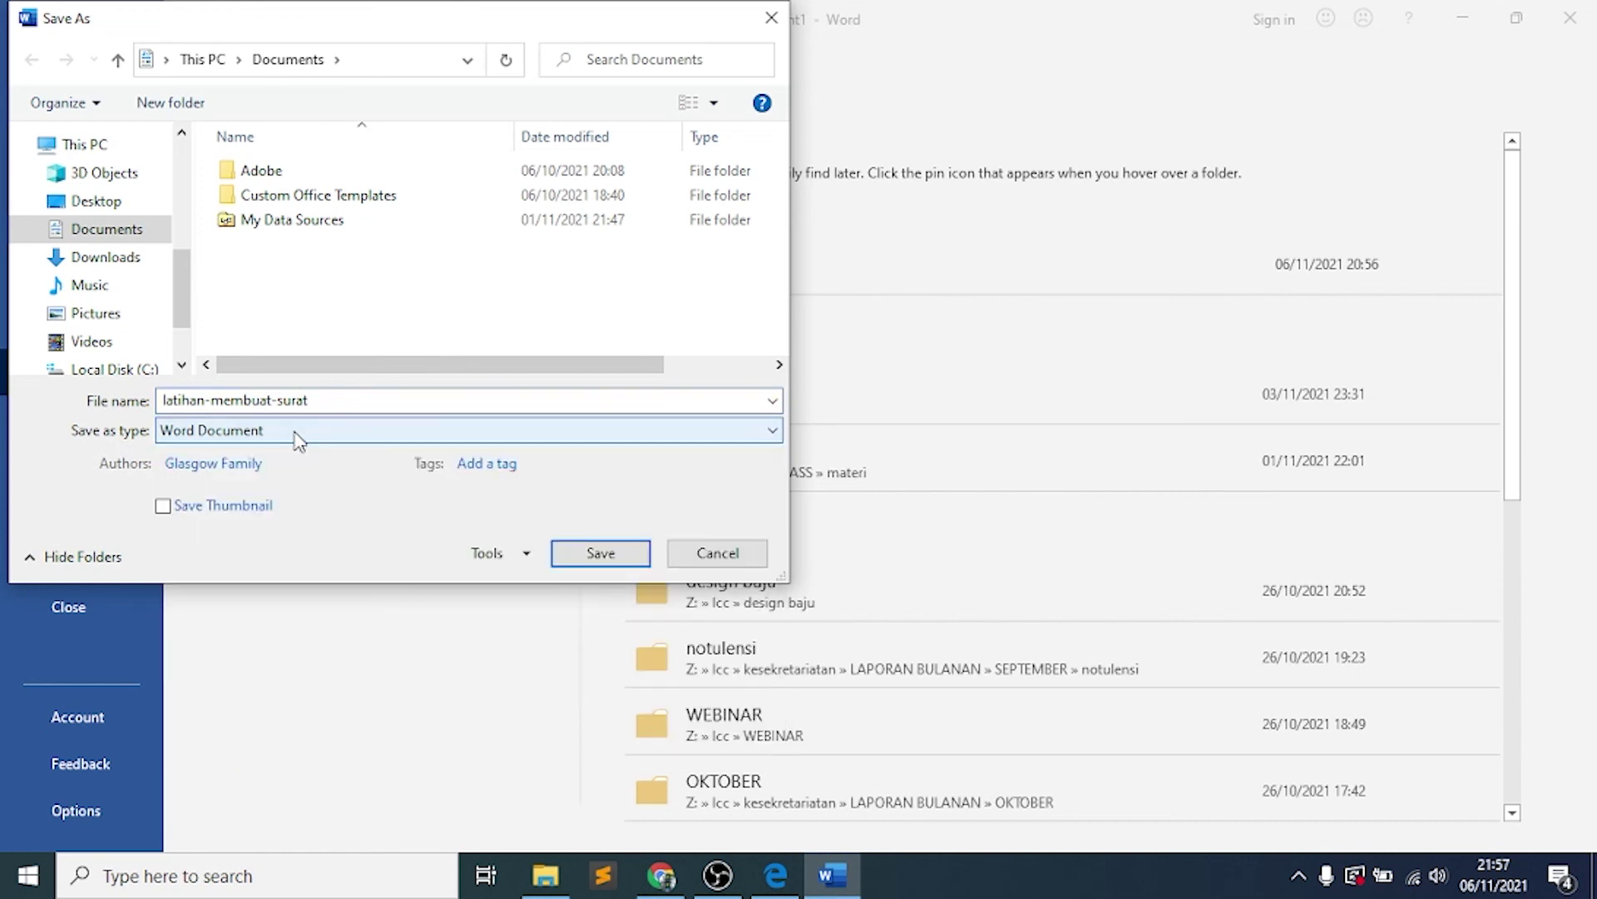
{"action": "left_click", "coordinate": [632, 557]}
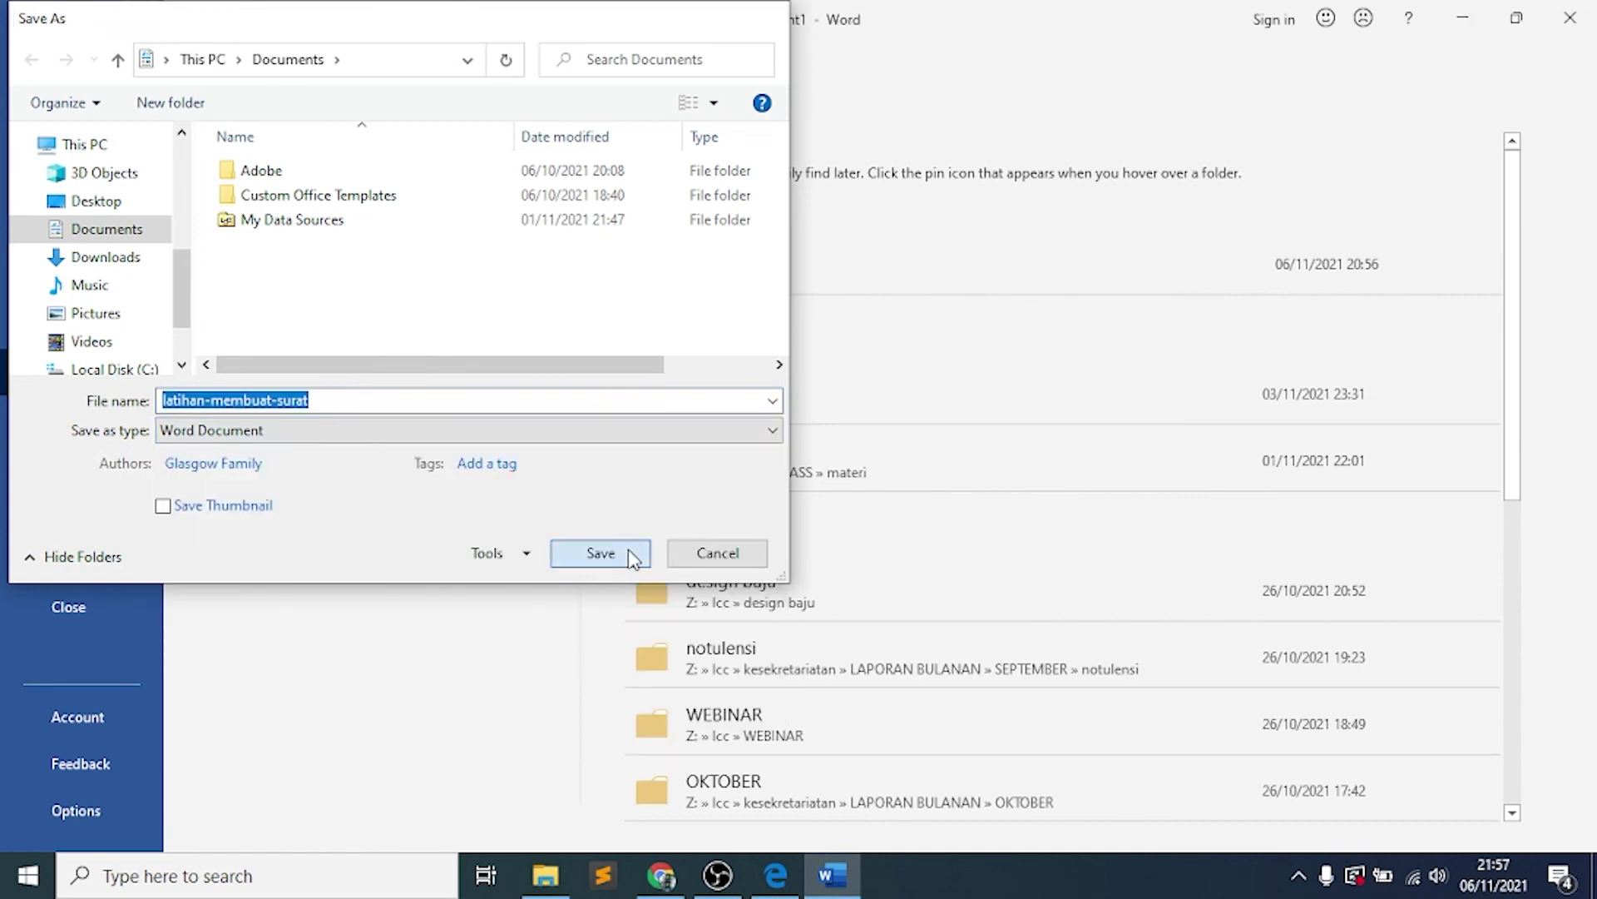